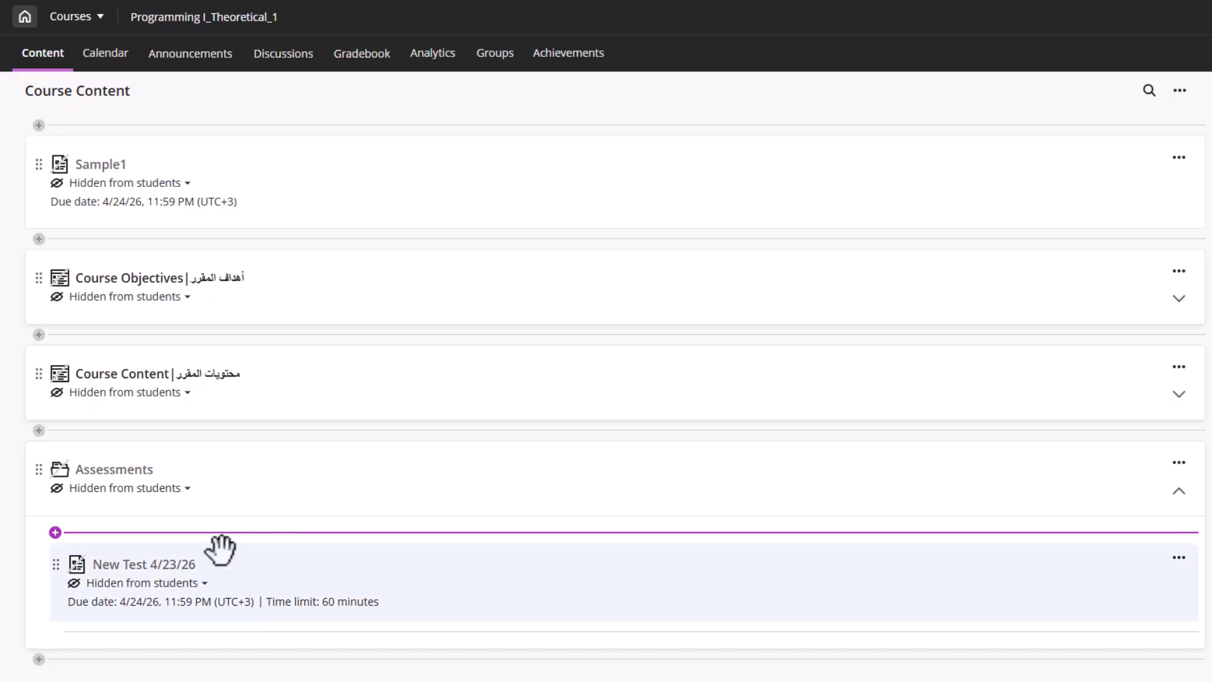
Insert a Calculated Formula question below Question 2 of New Test 4/23/26, then bring up the Word guide
{"action": "left_click", "coordinate": [133, 565]}
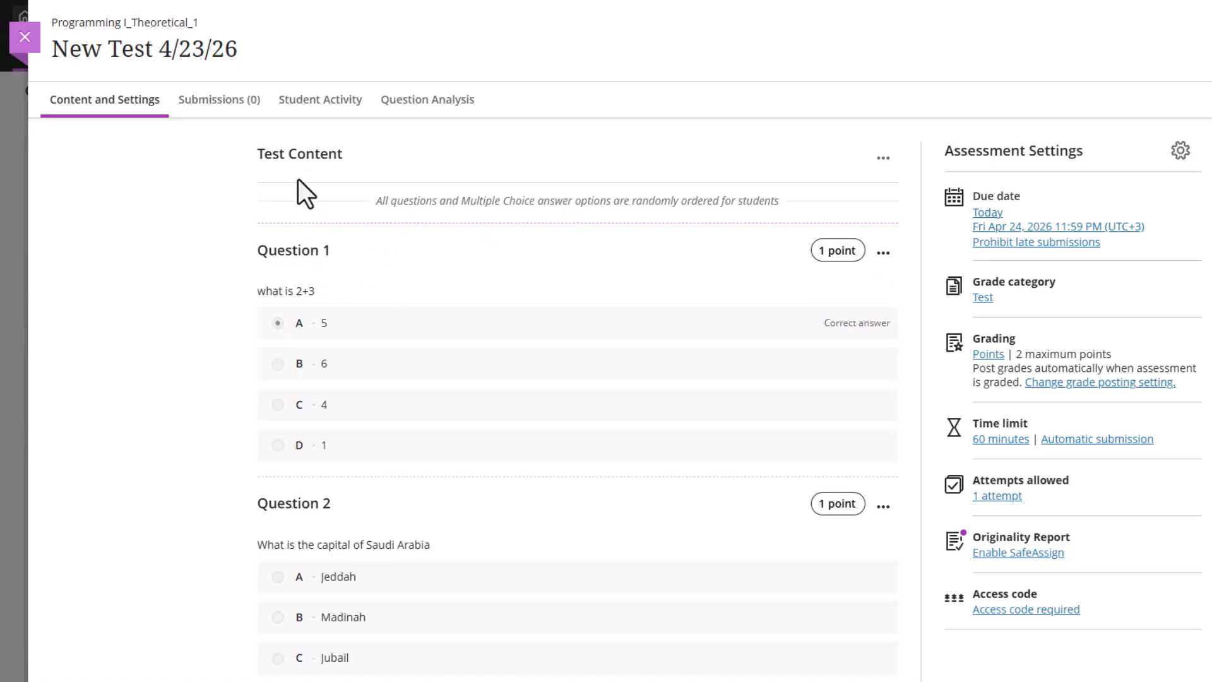
{"action": "scroll", "coordinate": [533, 297], "scroll_direction": "down", "scroll_amount": 3}
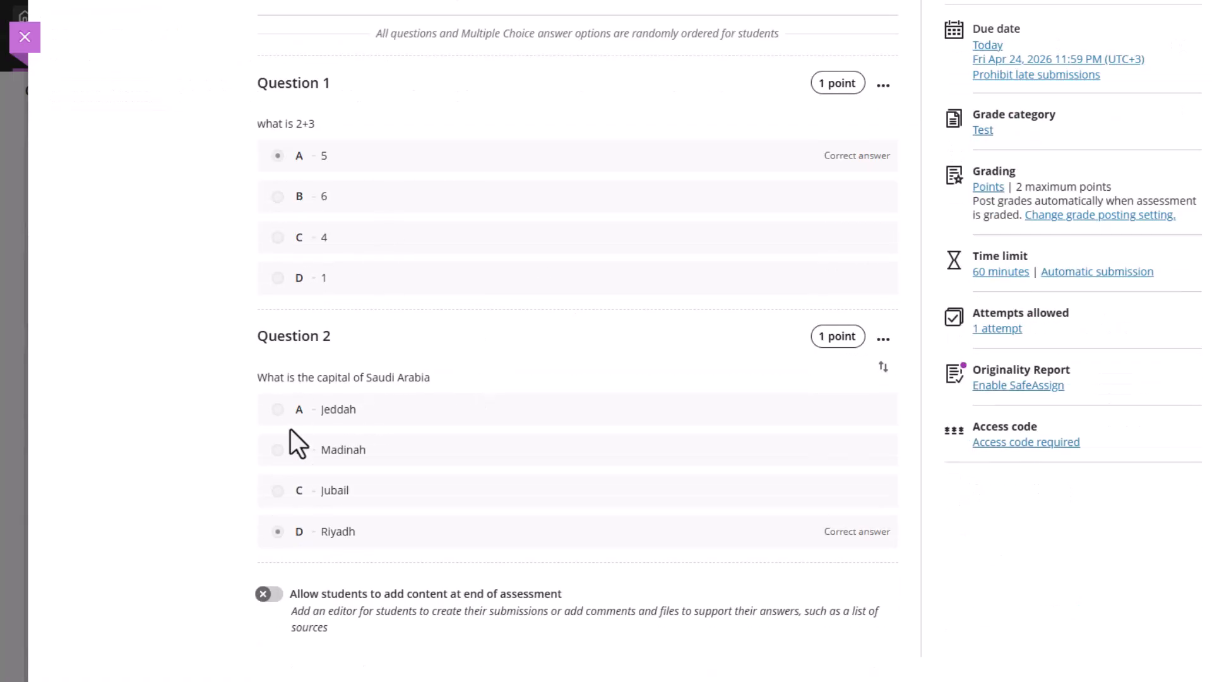
{"action": "mouse_move", "coordinate": [345, 573]}
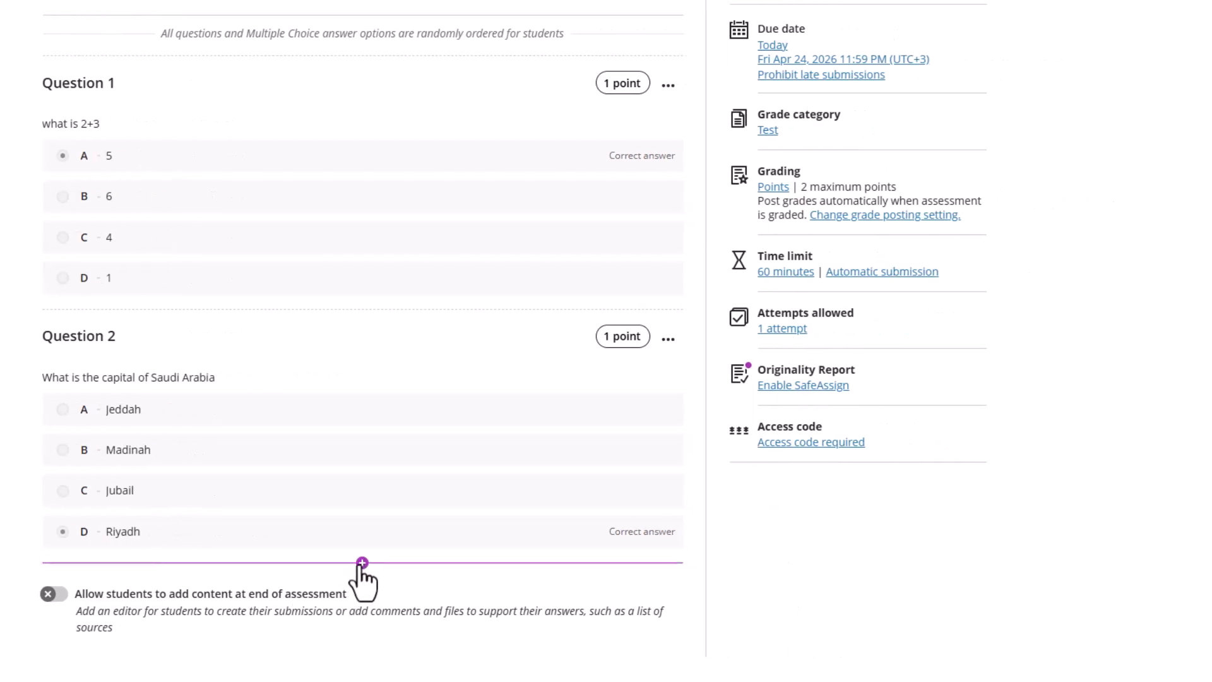
{"action": "left_click", "coordinate": [361, 561]}
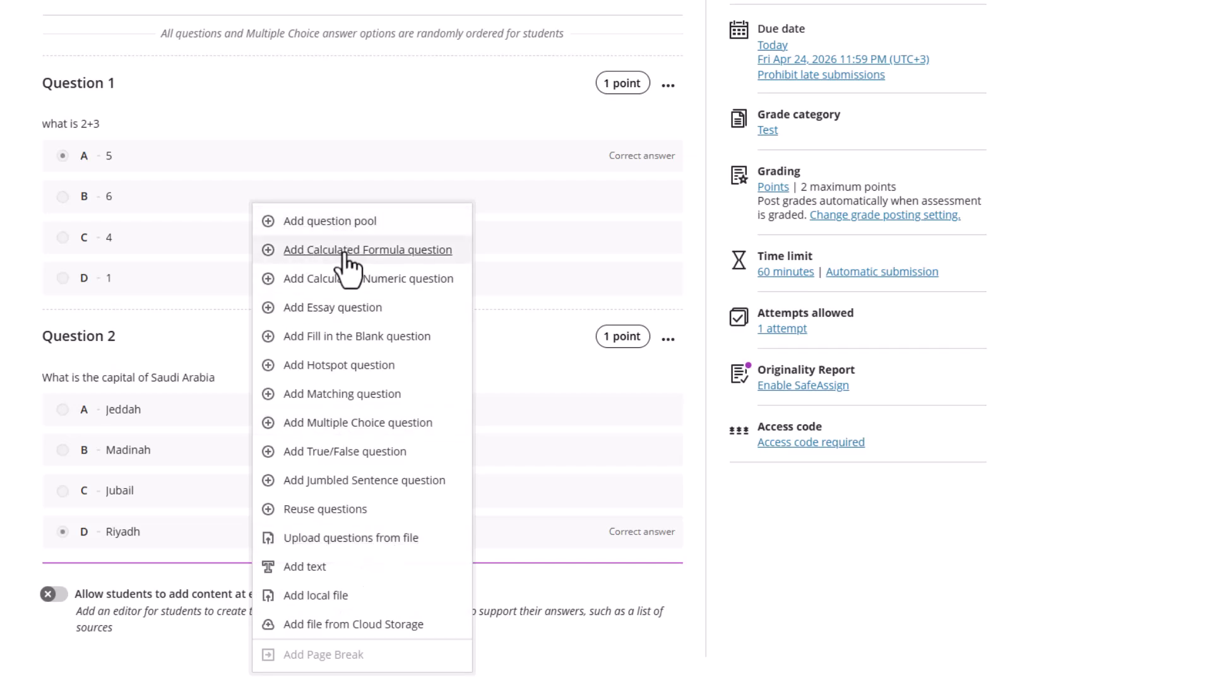
{"action": "left_click", "coordinate": [371, 253]}
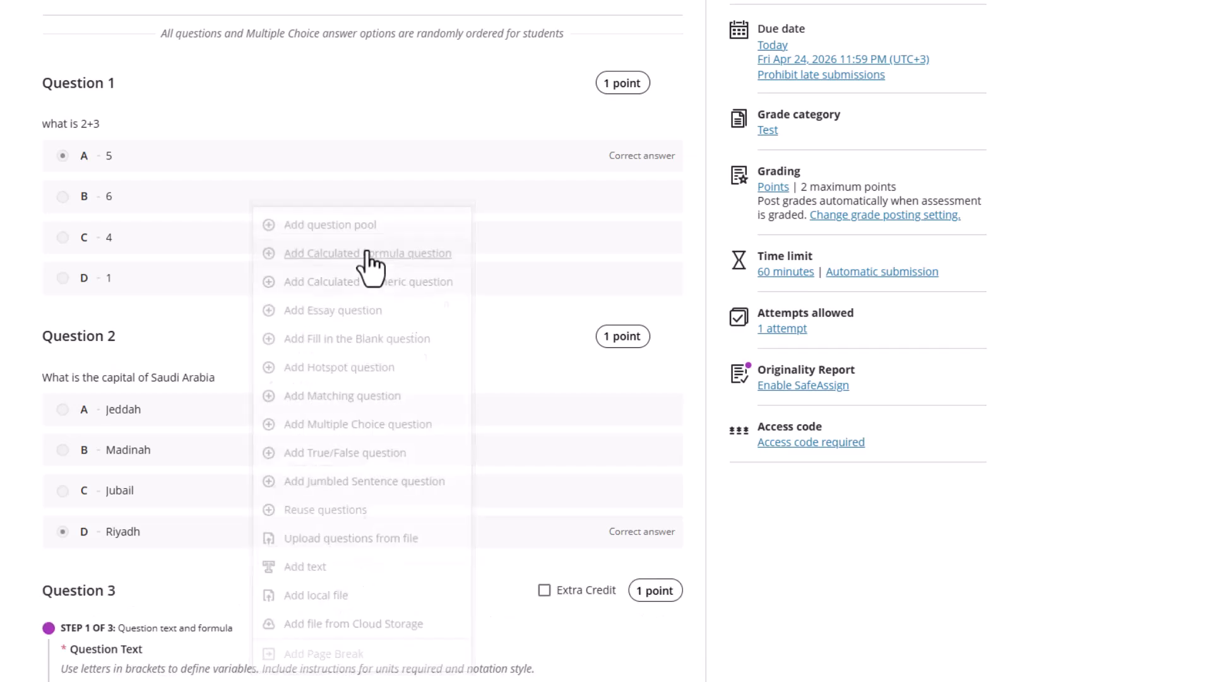
{"action": "scroll", "coordinate": [269, 413], "scroll_direction": "down", "scroll_amount": 7}
{"action": "scroll", "coordinate": [283, 371], "scroll_direction": "up", "scroll_amount": 2}
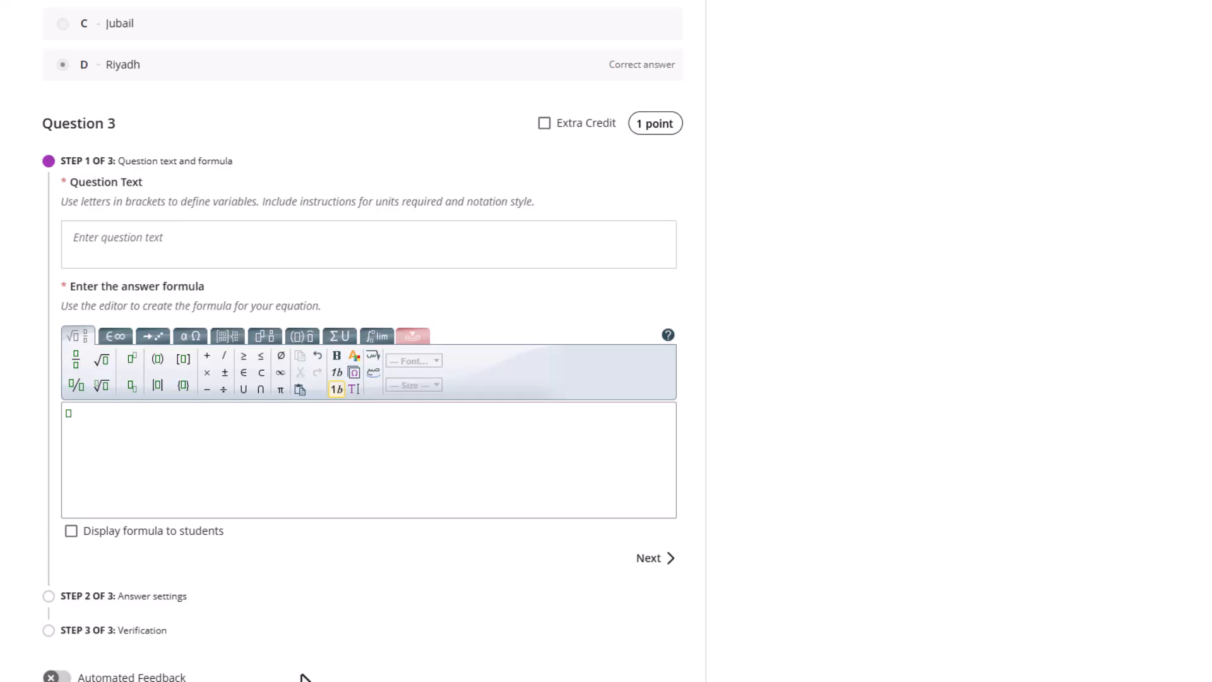
{"action": "left_click", "coordinate": [335, 679]}
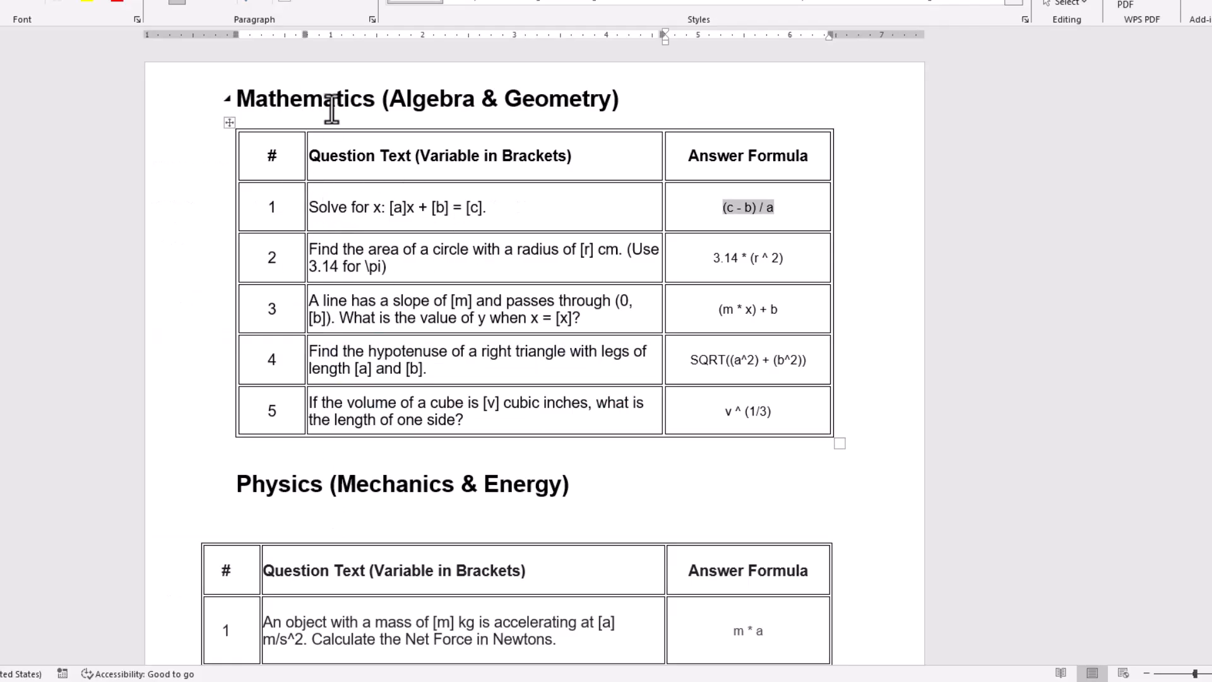
Copy the row 1 question text 'Solve for x: [a]x + [b] = [c].' from the Word table
{"action": "left_click", "coordinate": [337, 207]}
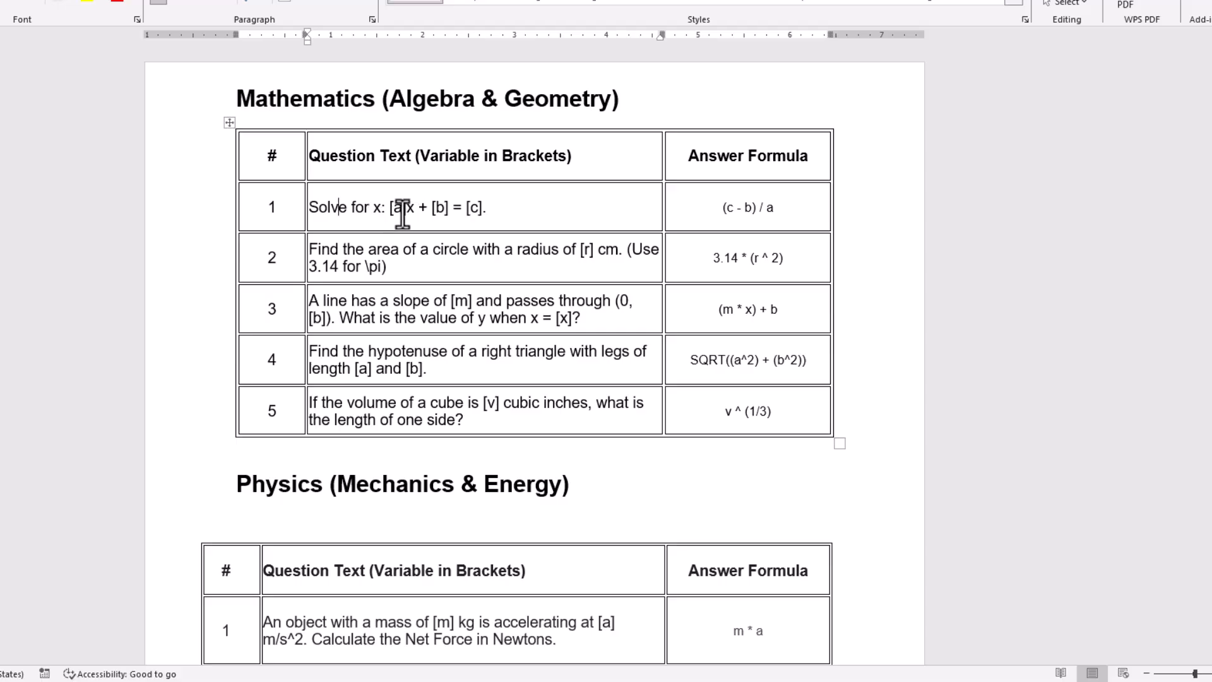
{"action": "left_click_drag", "start_coordinate": [487, 208], "coordinate": [318, 216]}
{"action": "key", "text": "ctrl+c"}
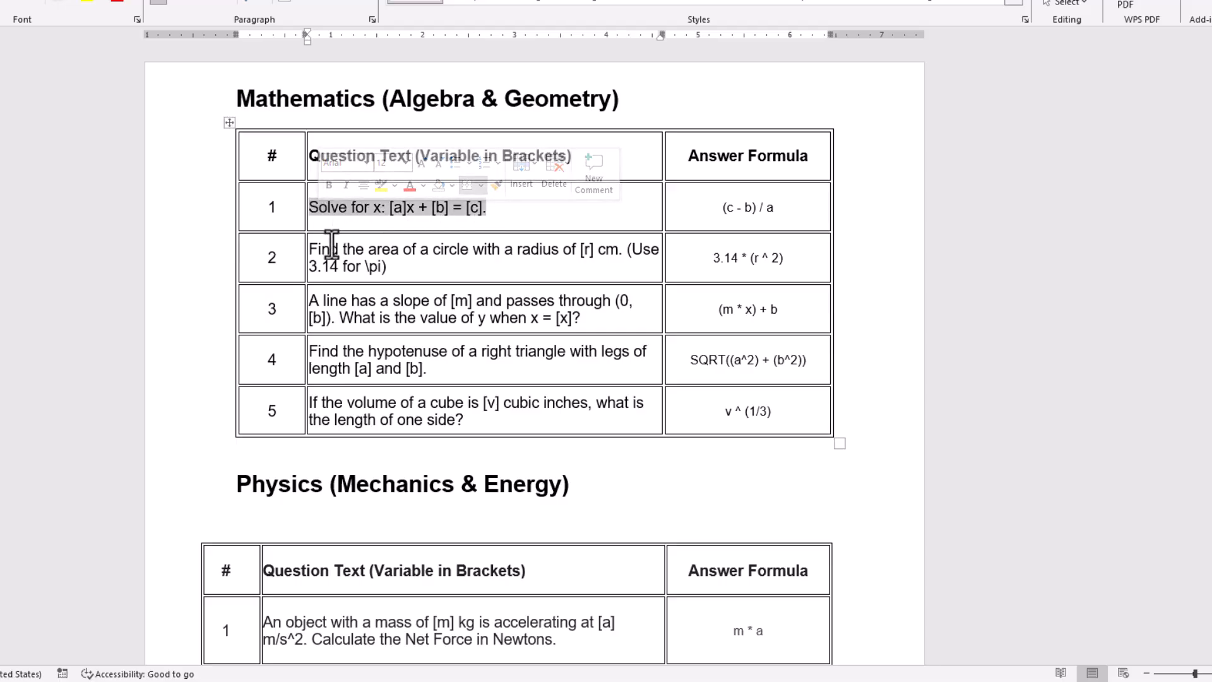
{"action": "key", "text": "alt+Tab"}
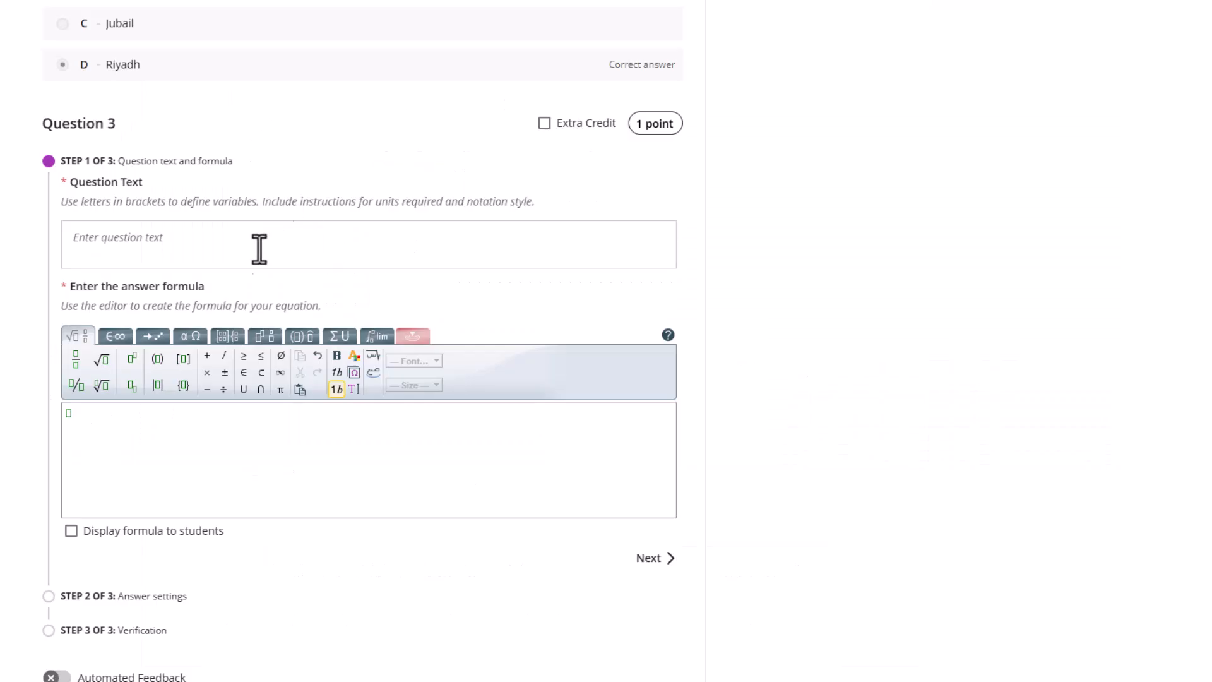
Paste the question into Question 3, break the line before the equation, and set it to size 18
{"action": "left_click", "coordinate": [119, 258]}
{"action": "key", "text": "ctrl+v"}
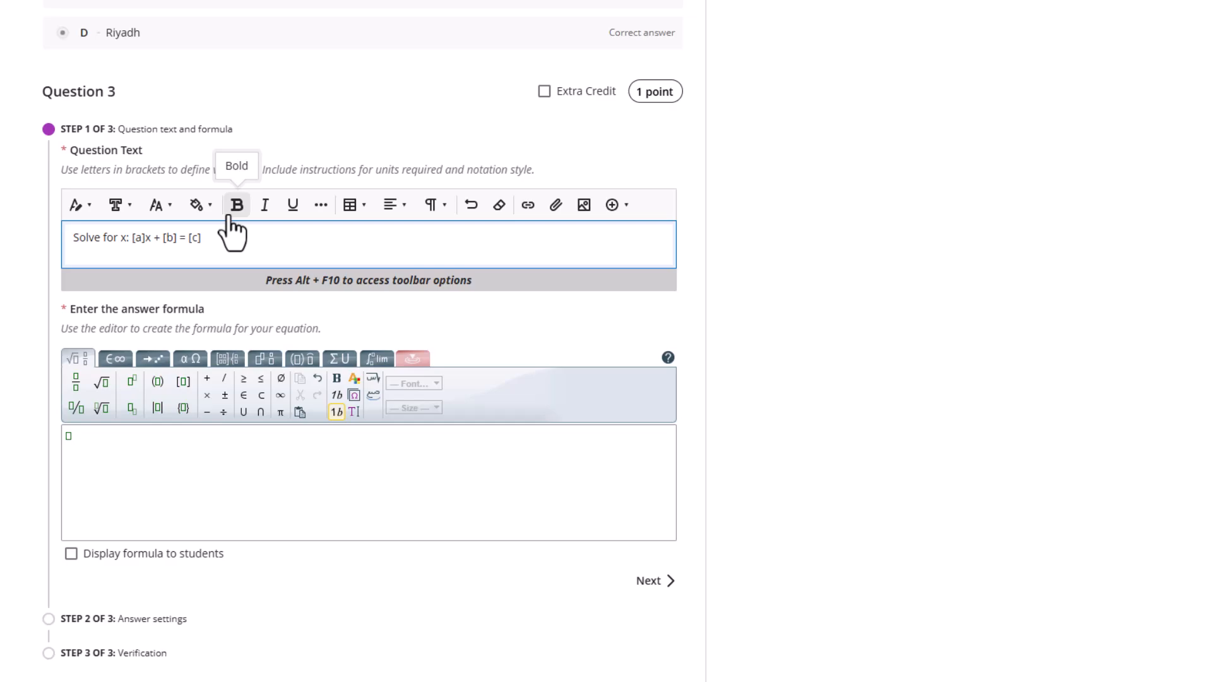
{"action": "key", "text": "Return"}
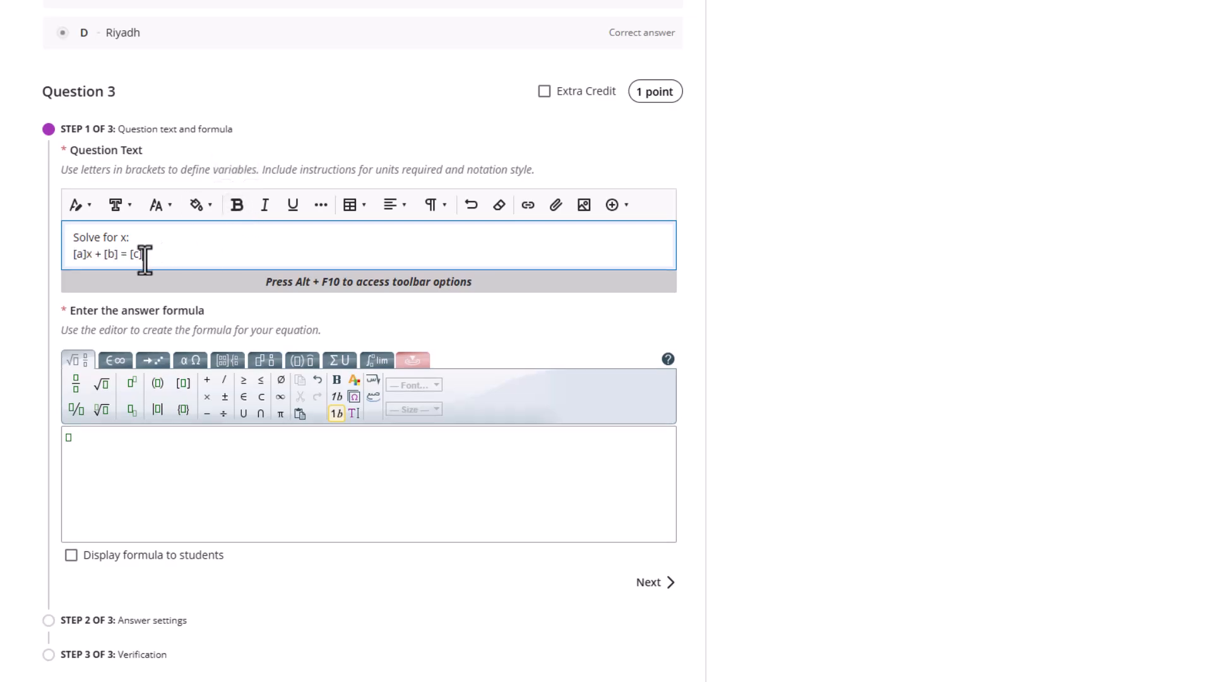
{"action": "left_click_drag", "start_coordinate": [144, 255], "coordinate": [69, 238]}
{"action": "left_click", "coordinate": [157, 204]}
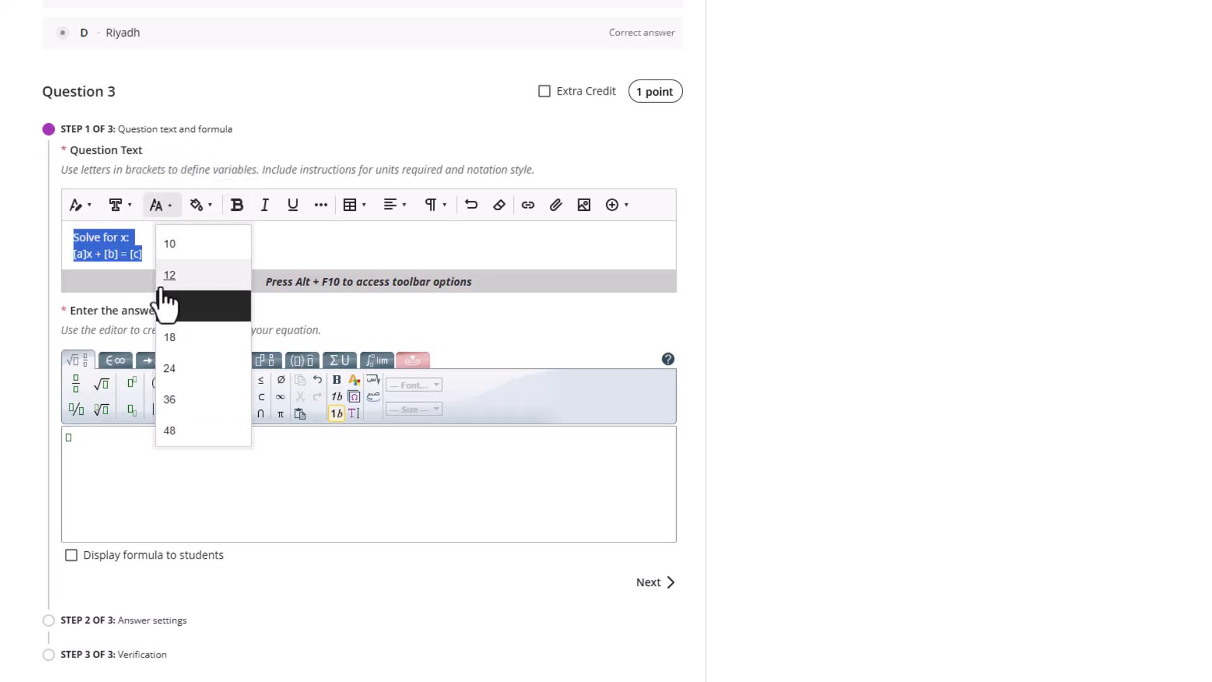
{"action": "left_click", "coordinate": [167, 341]}
{"action": "left_click", "coordinate": [230, 244]}
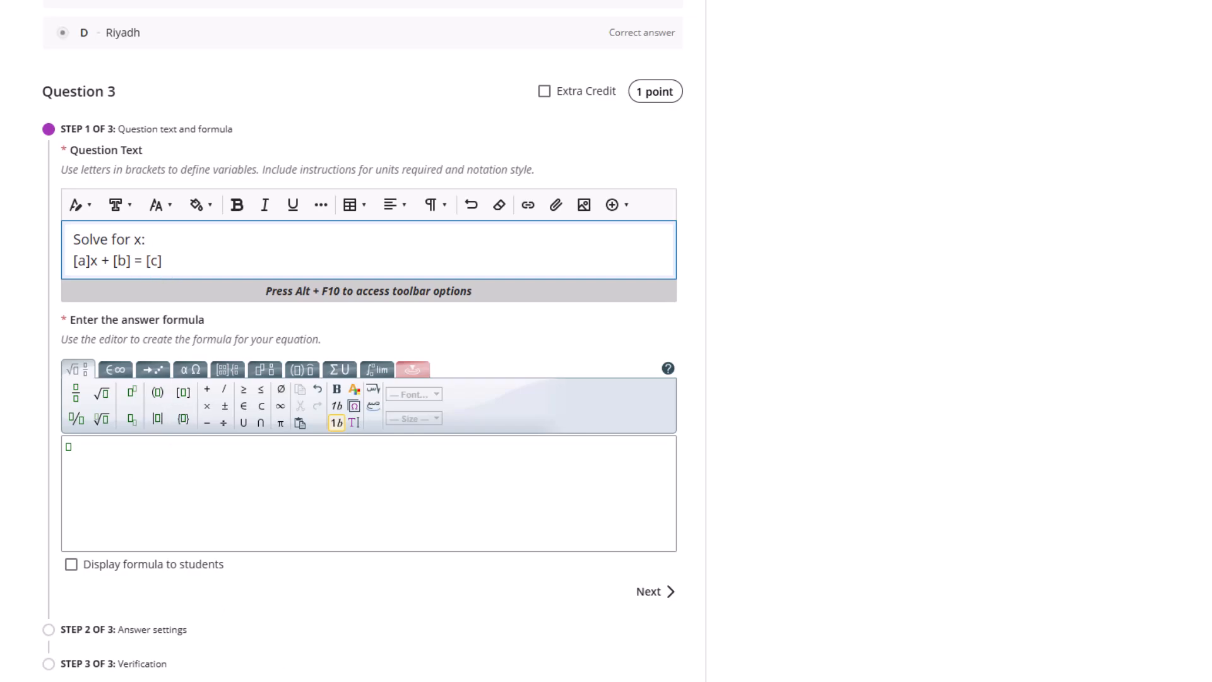
Copy the row 1 answer formula (c - b) / a from the Word guide
{"action": "key", "text": "alt+Tab"}
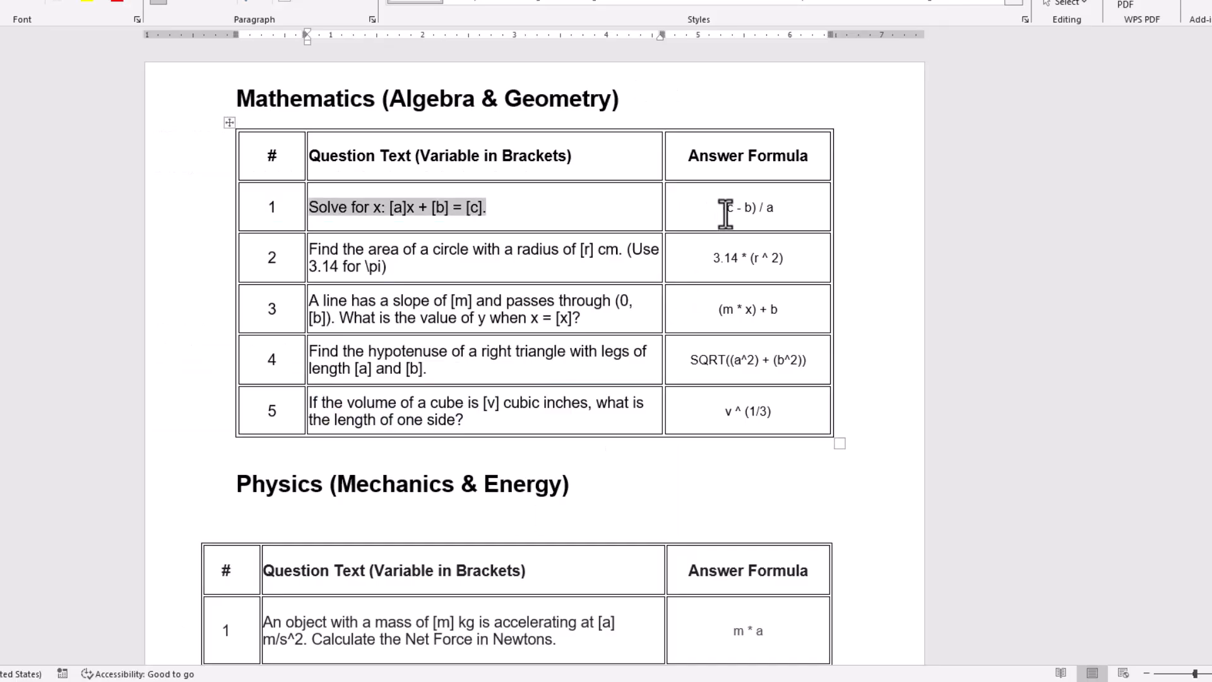
{"action": "left_click_drag", "start_coordinate": [722, 208], "coordinate": [781, 217]}
{"action": "right_click", "coordinate": [758, 214]}
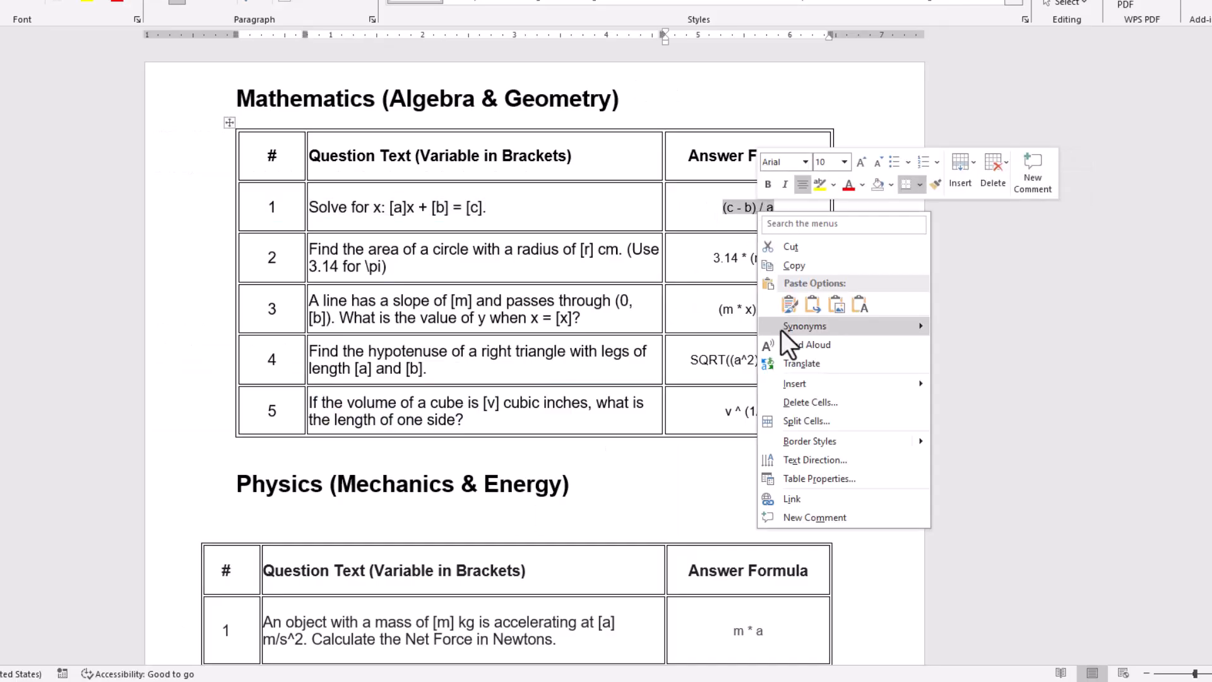
{"action": "left_click", "coordinate": [794, 265]}
{"action": "key", "text": "alt+Tab"}
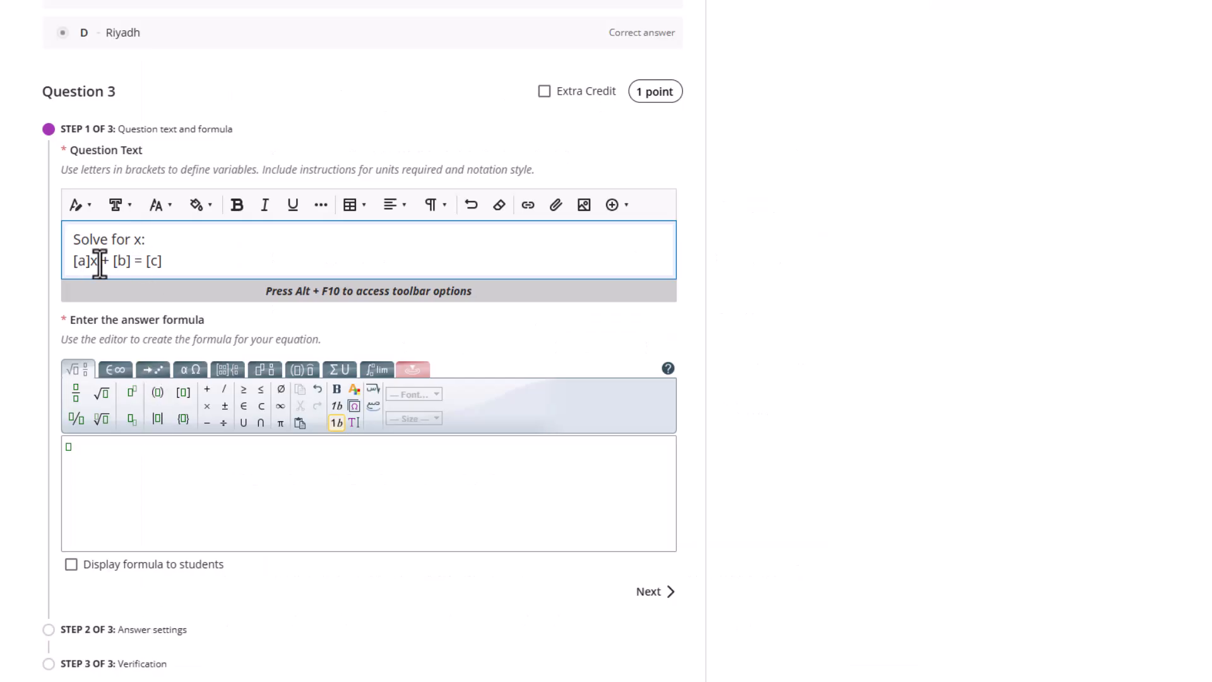
Paste (c − b) / a into Question 3's answer formula and continue to Answer settings
{"action": "left_click", "coordinate": [79, 455]}
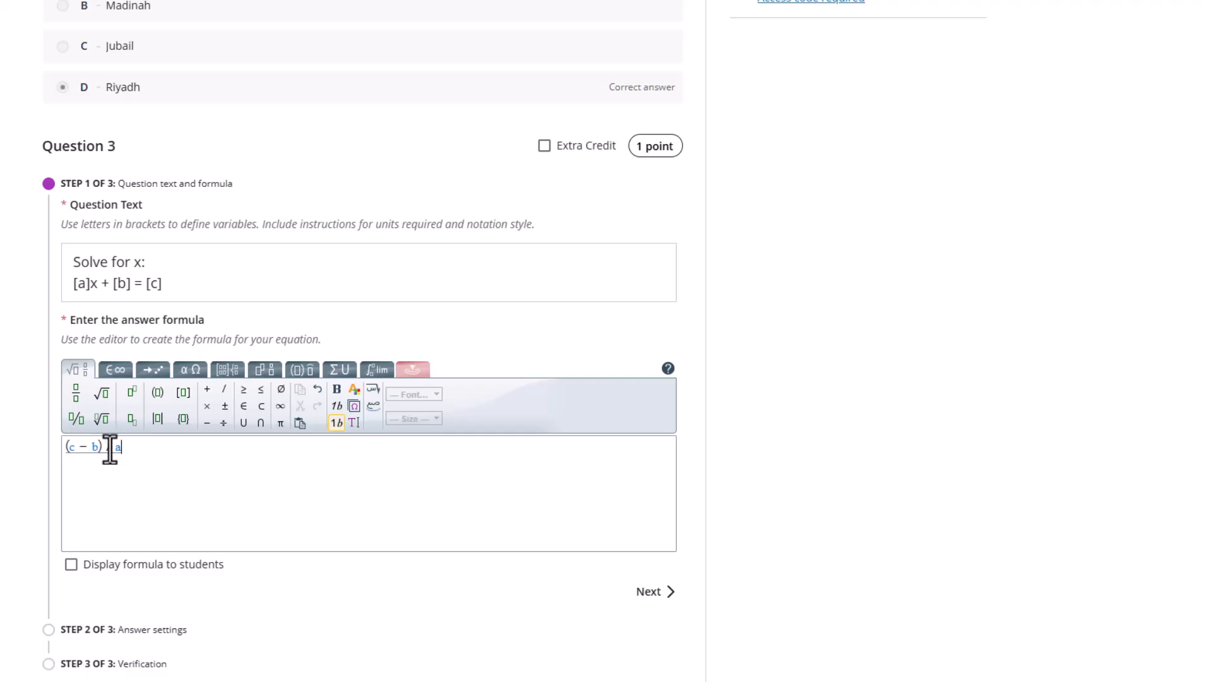
{"action": "scroll", "coordinate": [126, 480], "scroll_direction": "down", "scroll_amount": 1}
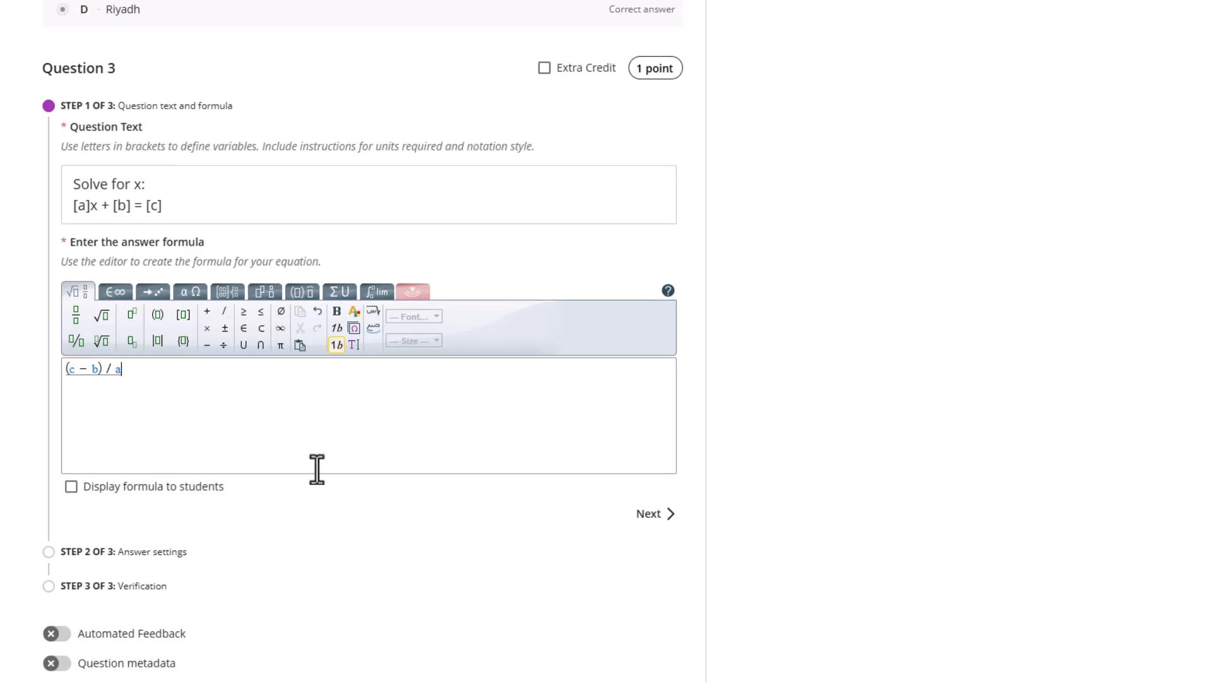
{"action": "left_click", "coordinate": [651, 513]}
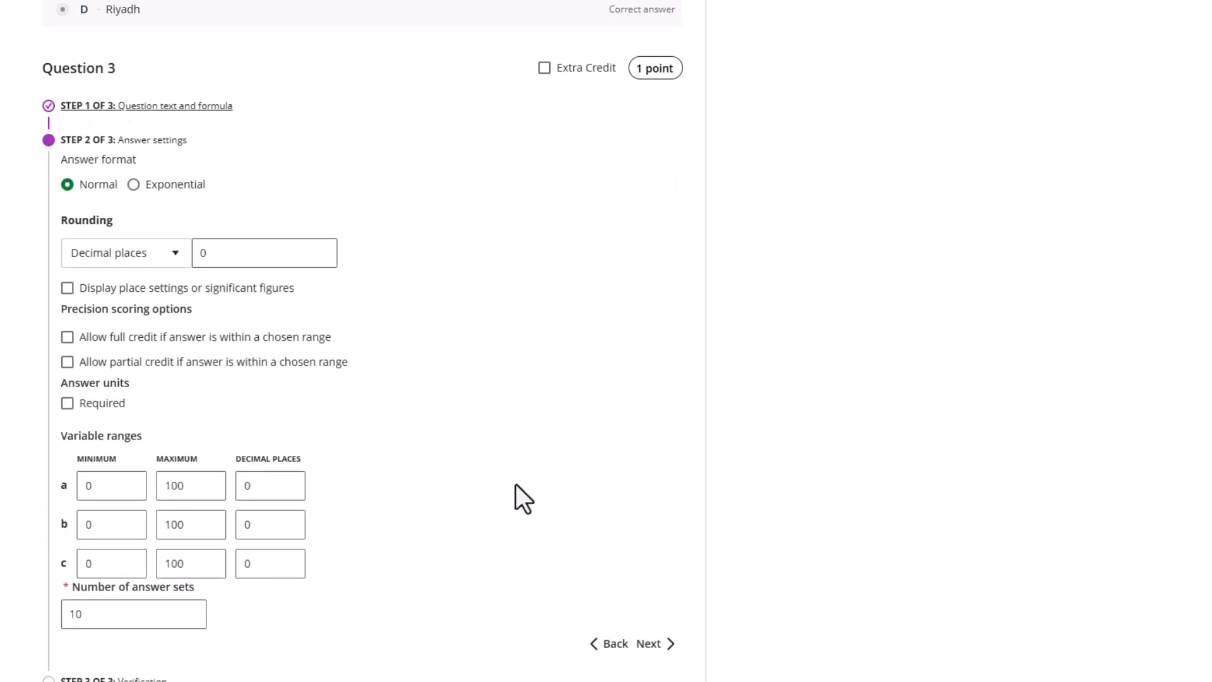
Round Question 3 answers to 1 decimal place and hide place settings from students
{"action": "double_click", "coordinate": [201, 254]}
{"action": "type", "text": "1"}
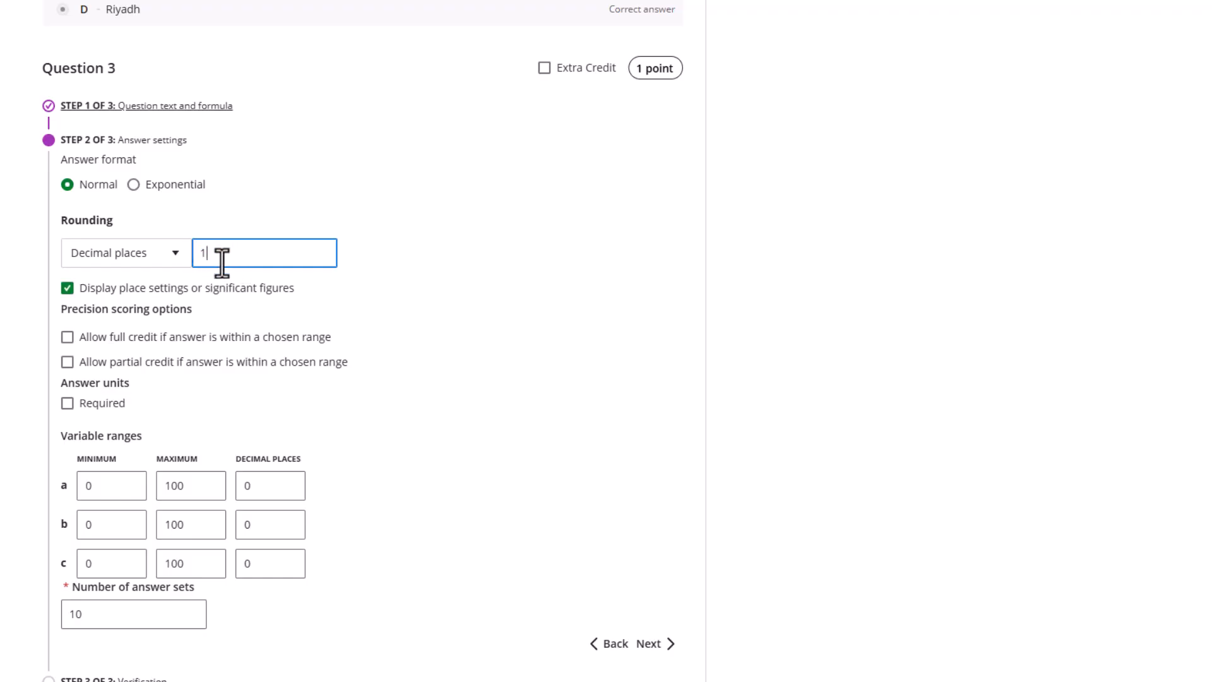
{"action": "left_click", "coordinate": [67, 289]}
{"action": "scroll", "coordinate": [265, 518], "scroll_direction": "down", "scroll_amount": 1}
{"action": "scroll", "coordinate": [97, 290], "scroll_direction": "down", "scroll_amount": 3}
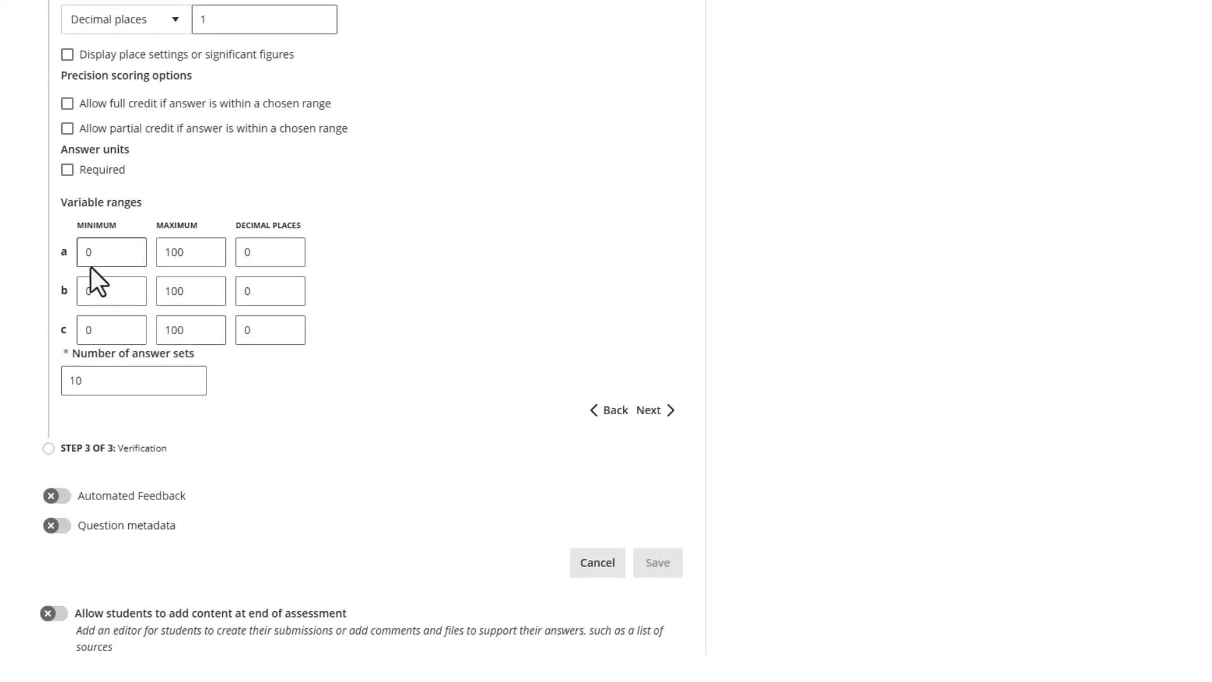
{"action": "scroll", "coordinate": [94, 281], "scroll_direction": "up", "scroll_amount": 1}
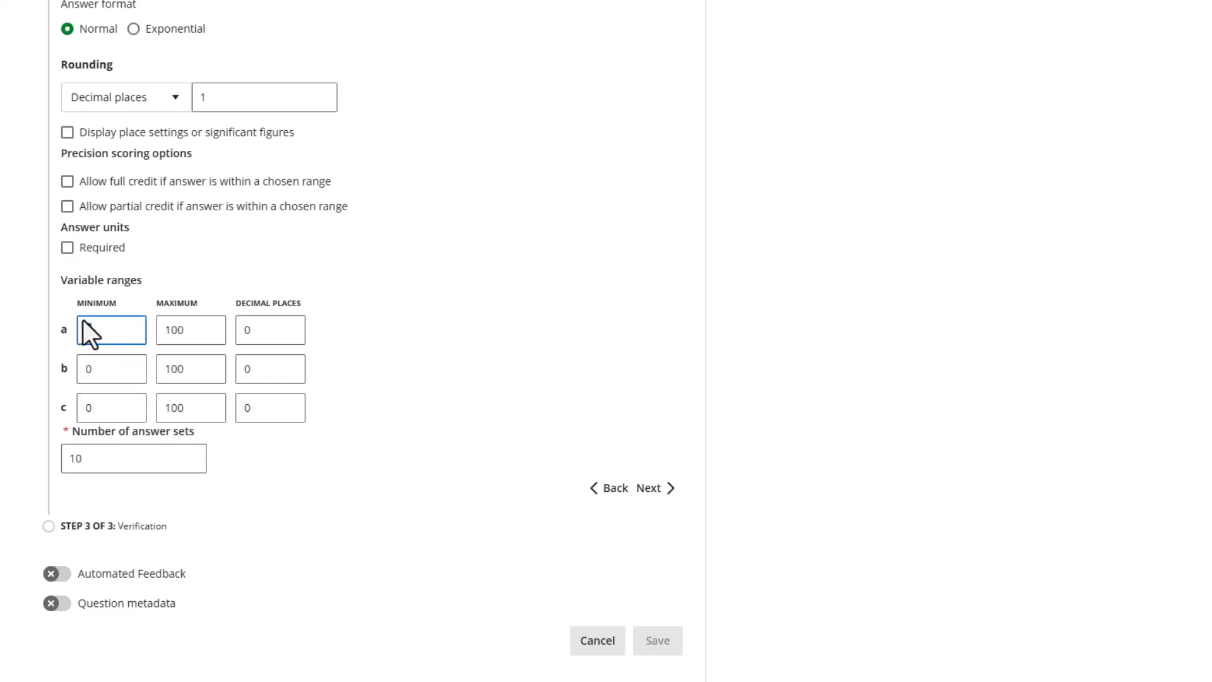
Set variable ranges a 1–10, b 1–8, c 1–7 and select the answer-set count
{"action": "type", "text": "1"}
{"action": "double_click", "coordinate": [98, 369]}
{"action": "type", "text": "1"}
{"action": "left_click", "coordinate": [100, 407]}
{"action": "key", "text": "BackSpace"}
{"action": "type", "text": "1"}
{"action": "left_click_drag", "start_coordinate": [195, 330], "coordinate": [143, 333]}
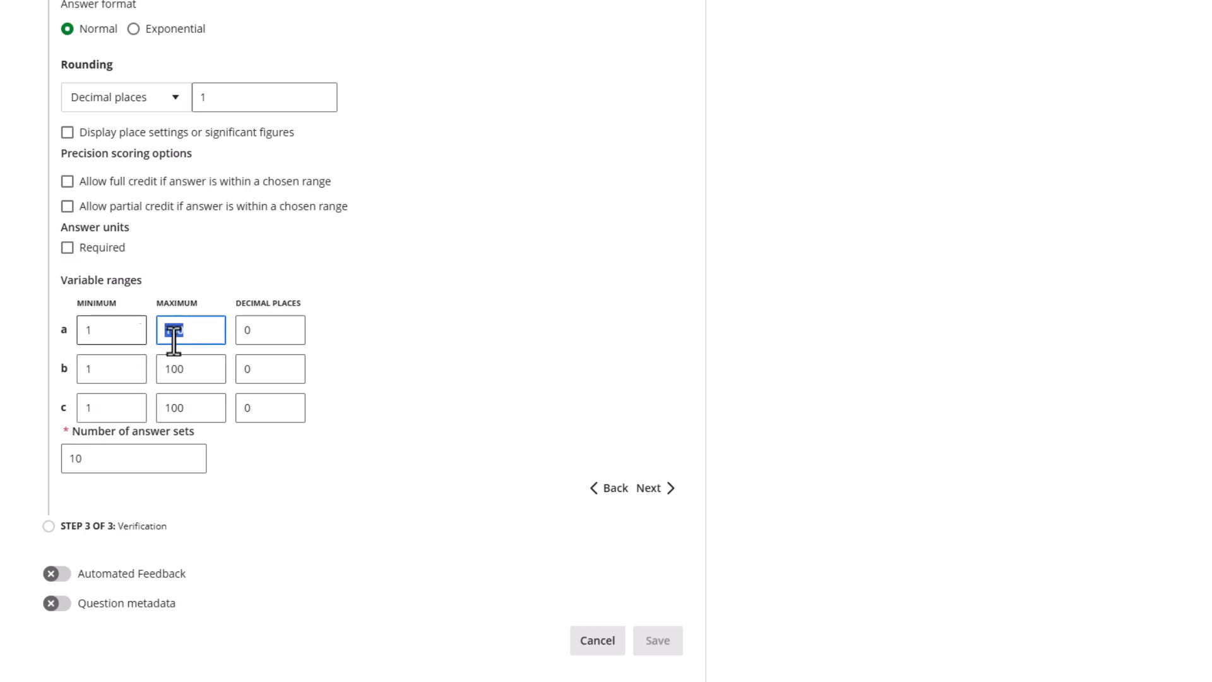
{"action": "type", "text": "10"}
{"action": "left_click_drag", "start_coordinate": [184, 377], "coordinate": [130, 355]}
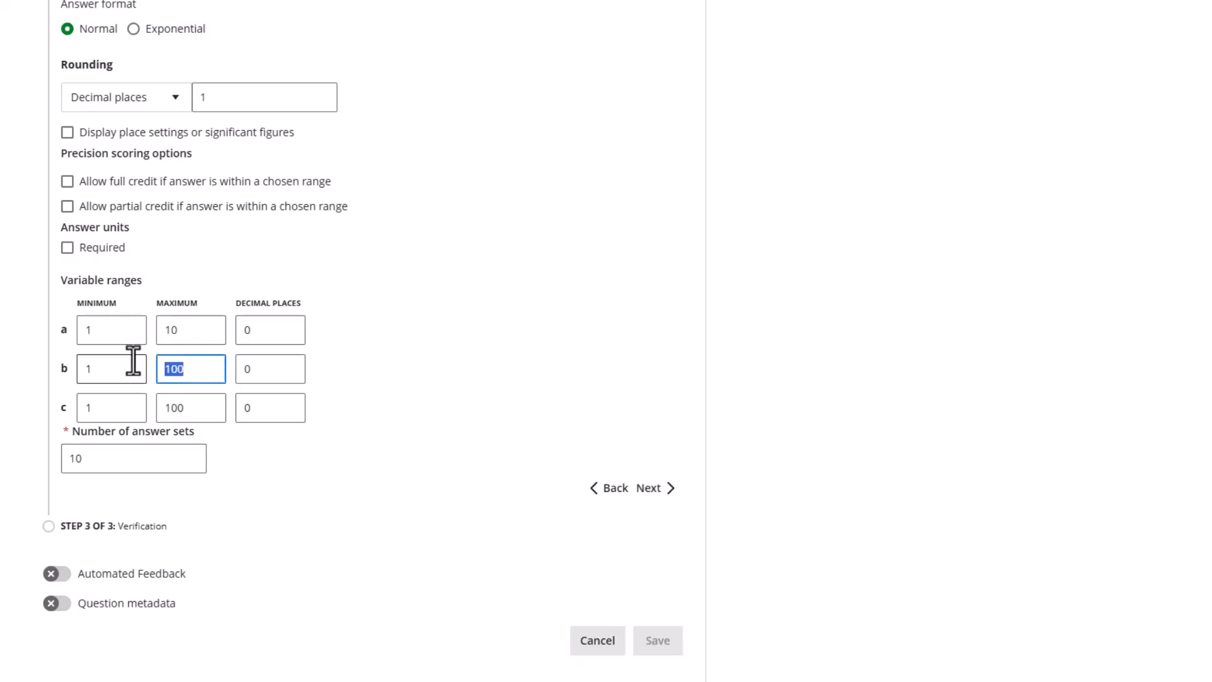
{"action": "type", "text": "8"}
{"action": "left_click_drag", "start_coordinate": [200, 402], "coordinate": [128, 410]}
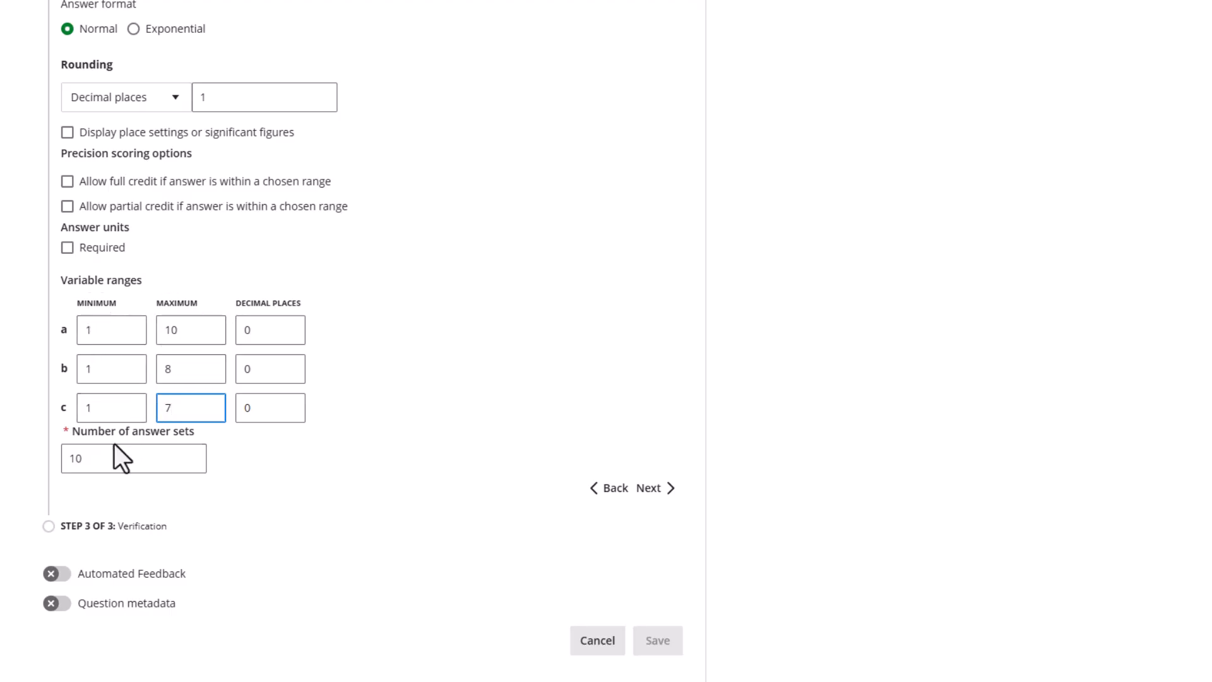
{"action": "left_click_drag", "start_coordinate": [99, 460], "coordinate": [76, 459]}
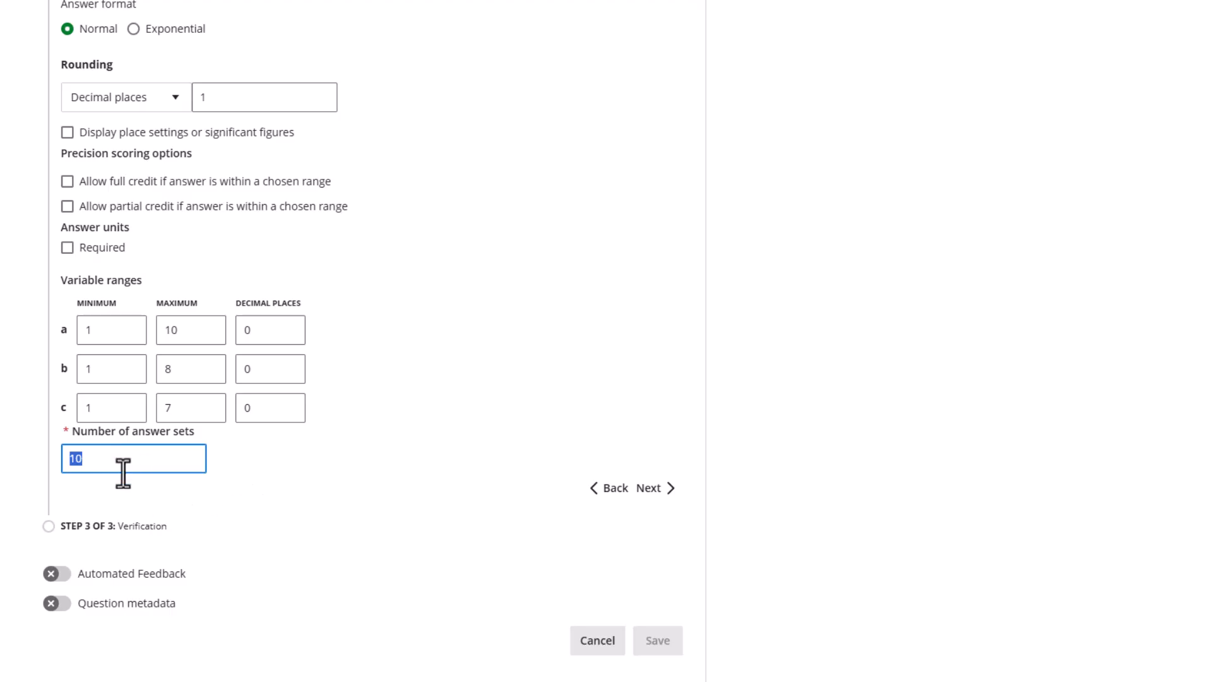
{"action": "left_click", "coordinate": [649, 487]}
{"action": "scroll", "coordinate": [454, 357], "scroll_direction": "down", "scroll_amount": 3}
{"action": "scroll", "coordinate": [341, 332], "scroll_direction": "up", "scroll_amount": 3}
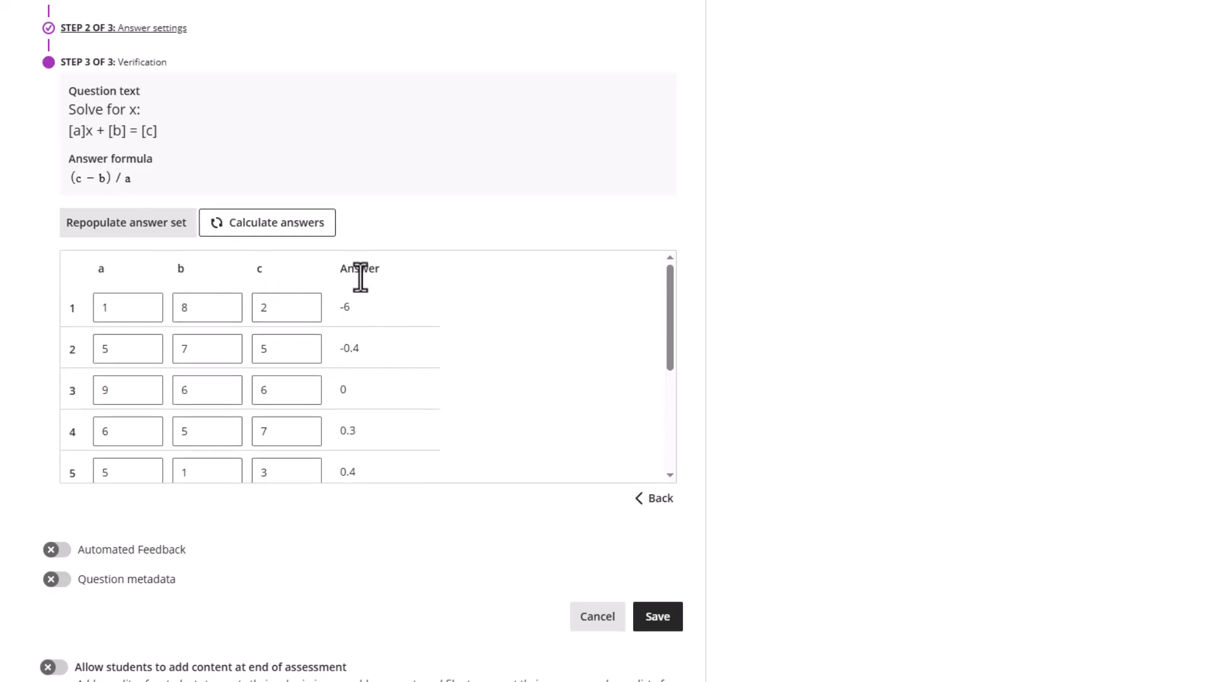
{"action": "scroll", "coordinate": [354, 354], "scroll_direction": "down", "scroll_amount": 5}
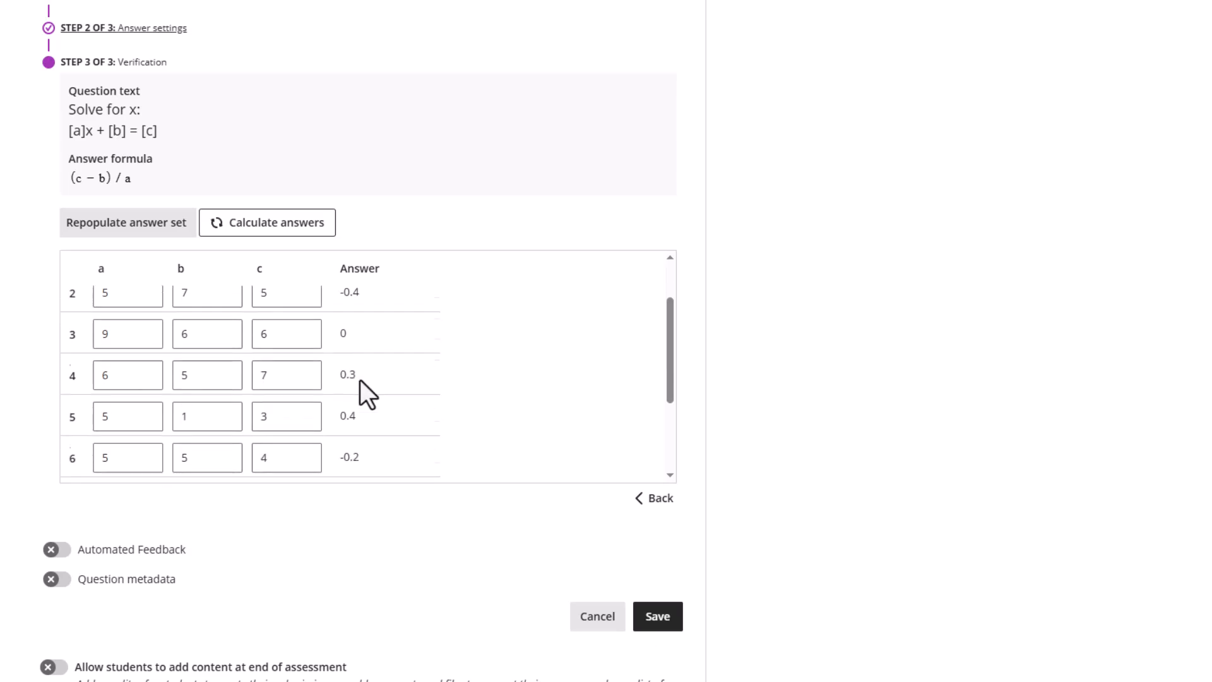
{"action": "scroll", "coordinate": [352, 423], "scroll_direction": "up", "scroll_amount": 5}
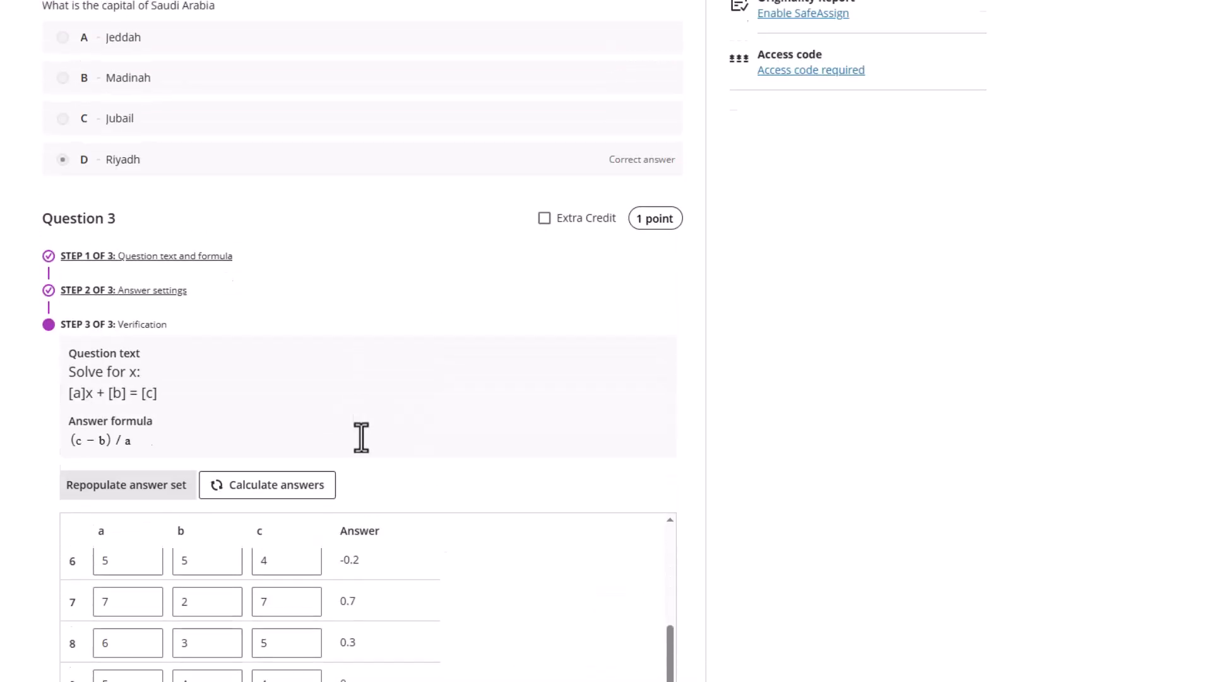
{"action": "scroll", "coordinate": [474, 423], "scroll_direction": "down", "scroll_amount": 5}
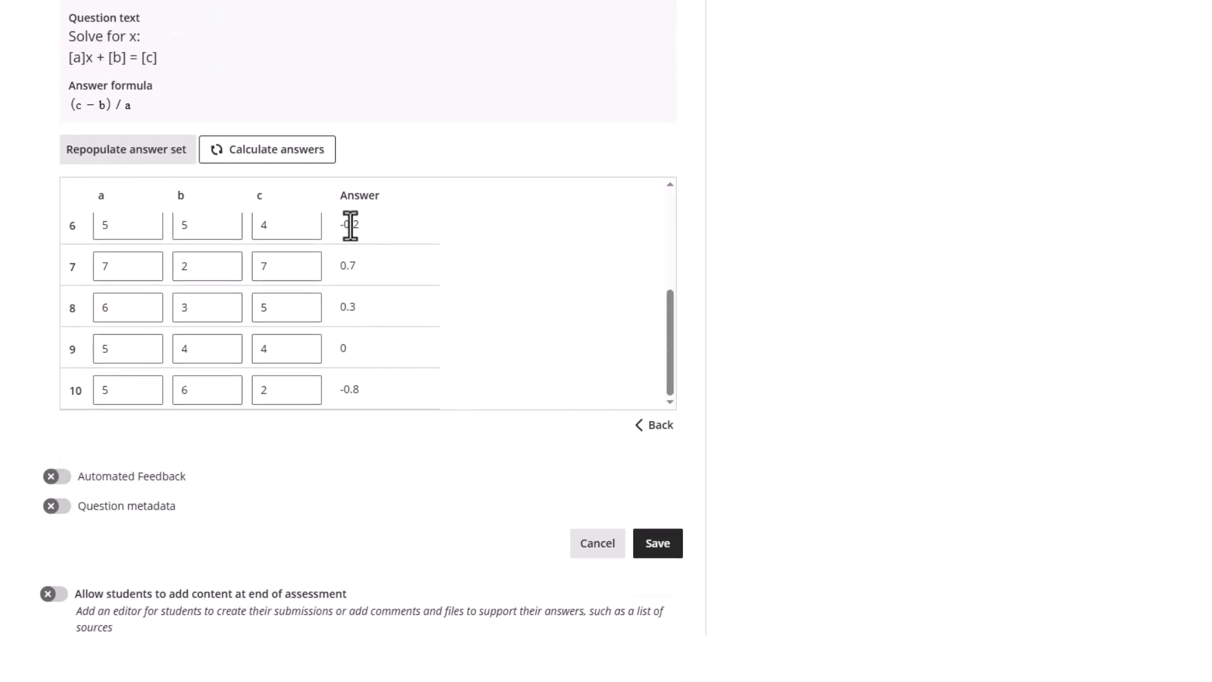
{"action": "scroll", "coordinate": [351, 225], "scroll_direction": "up", "scroll_amount": 5}
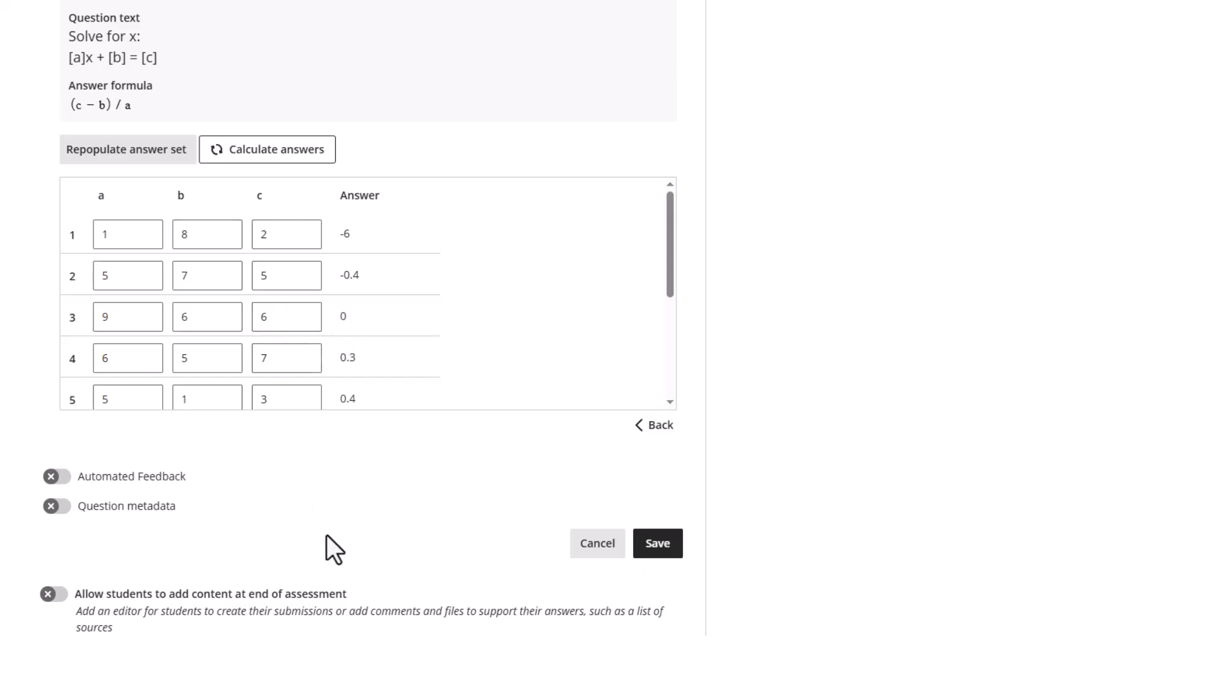
{"action": "scroll", "coordinate": [284, 442], "scroll_direction": "up", "scroll_amount": 6}
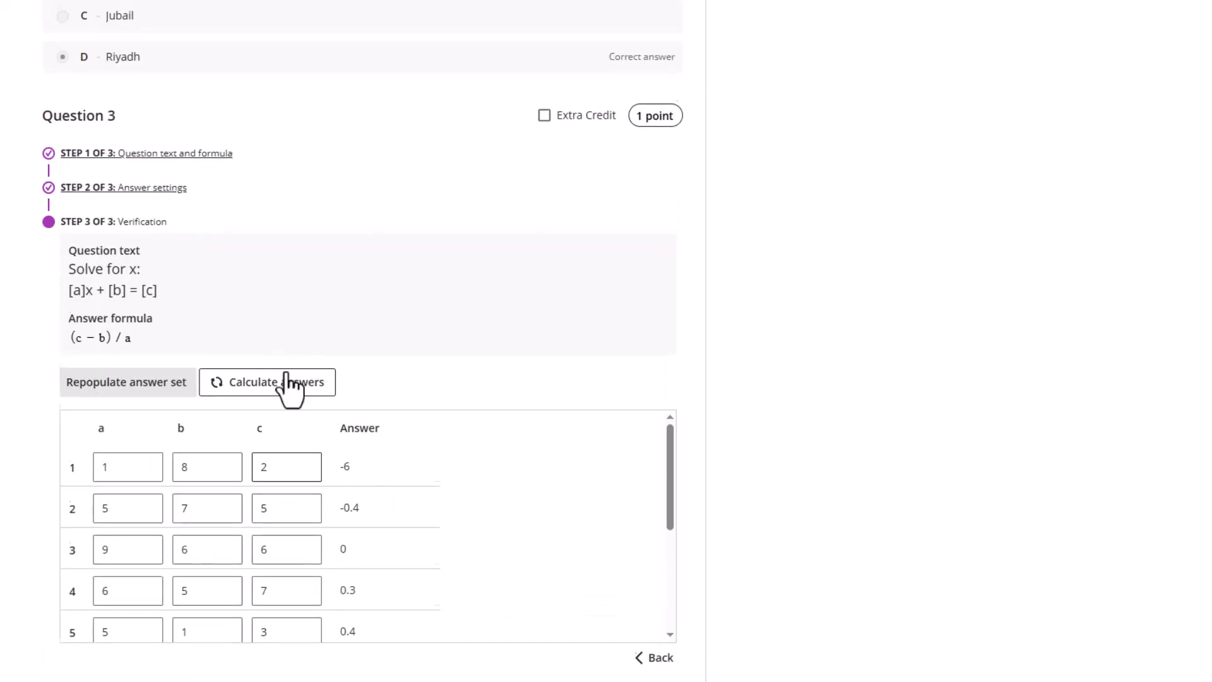
{"action": "scroll", "coordinate": [319, 366], "scroll_direction": "down", "scroll_amount": 6}
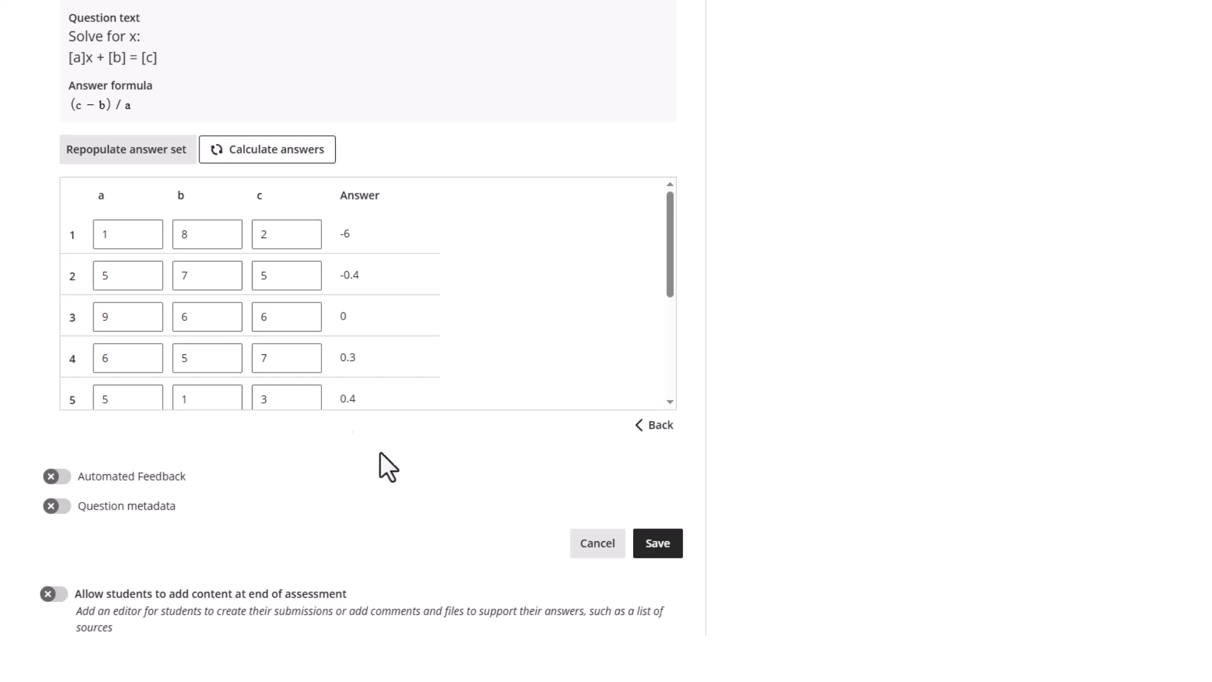
Save Question 3 and add a new Calculated Formula question after it
{"action": "left_click", "coordinate": [659, 543]}
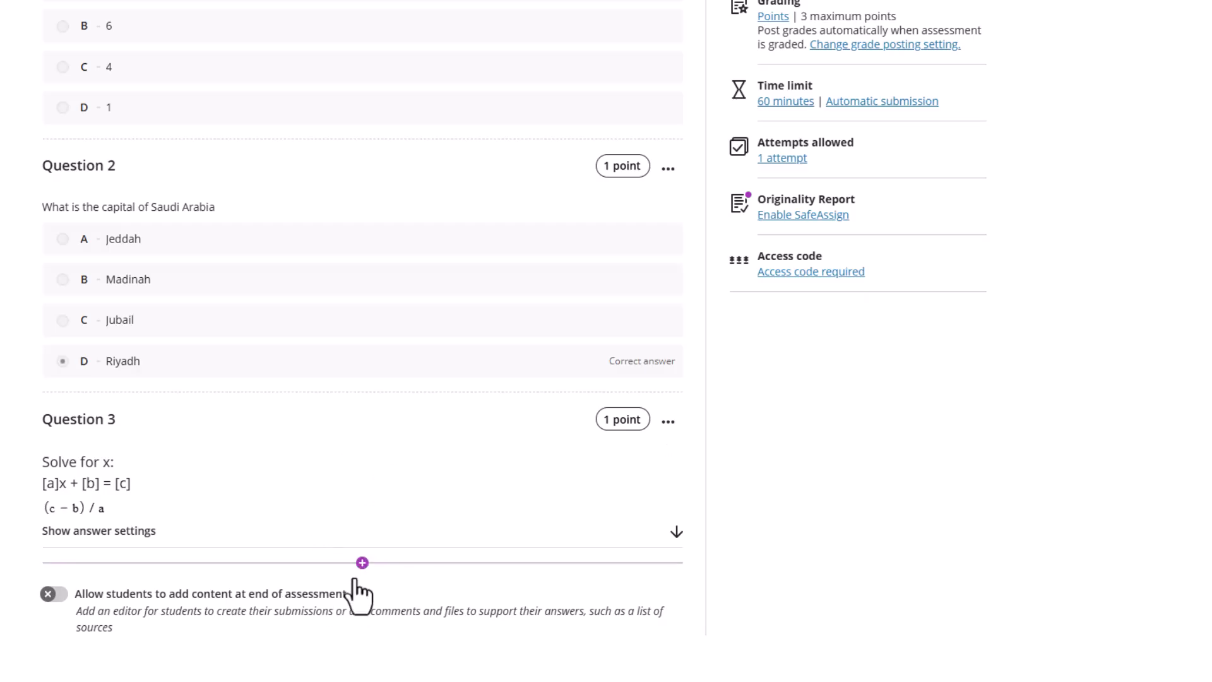
{"action": "left_click", "coordinate": [362, 562]}
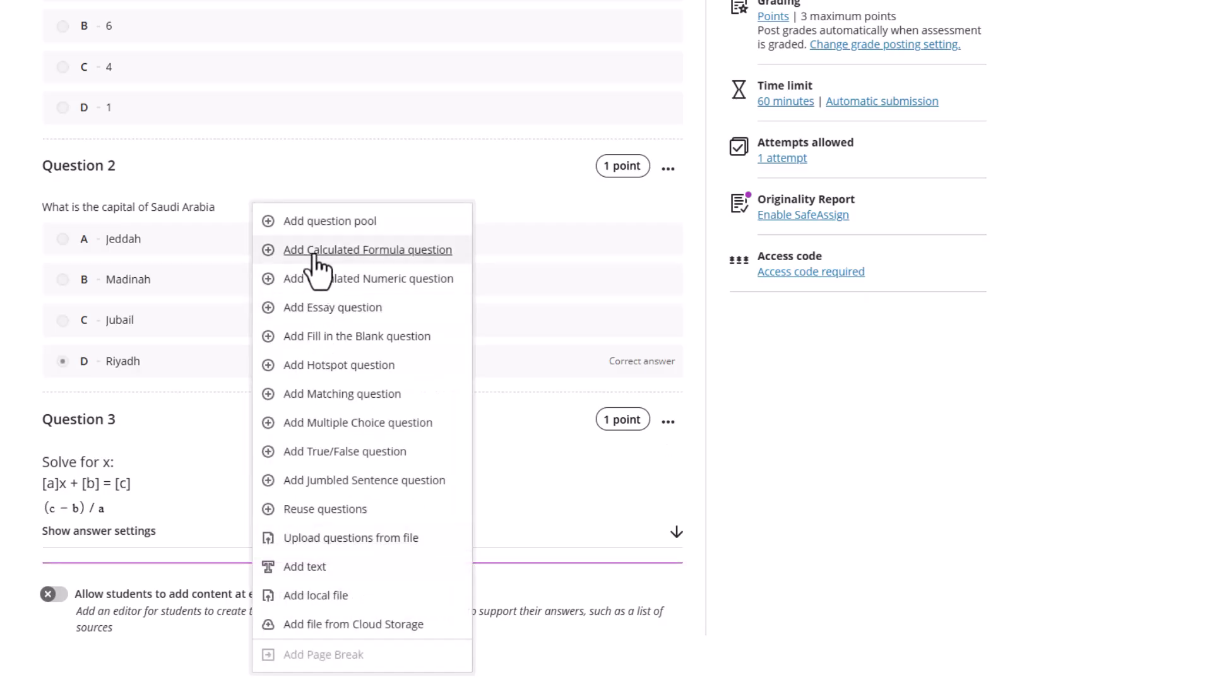
{"action": "key", "text": "Escape"}
{"action": "left_click", "coordinate": [361, 562]}
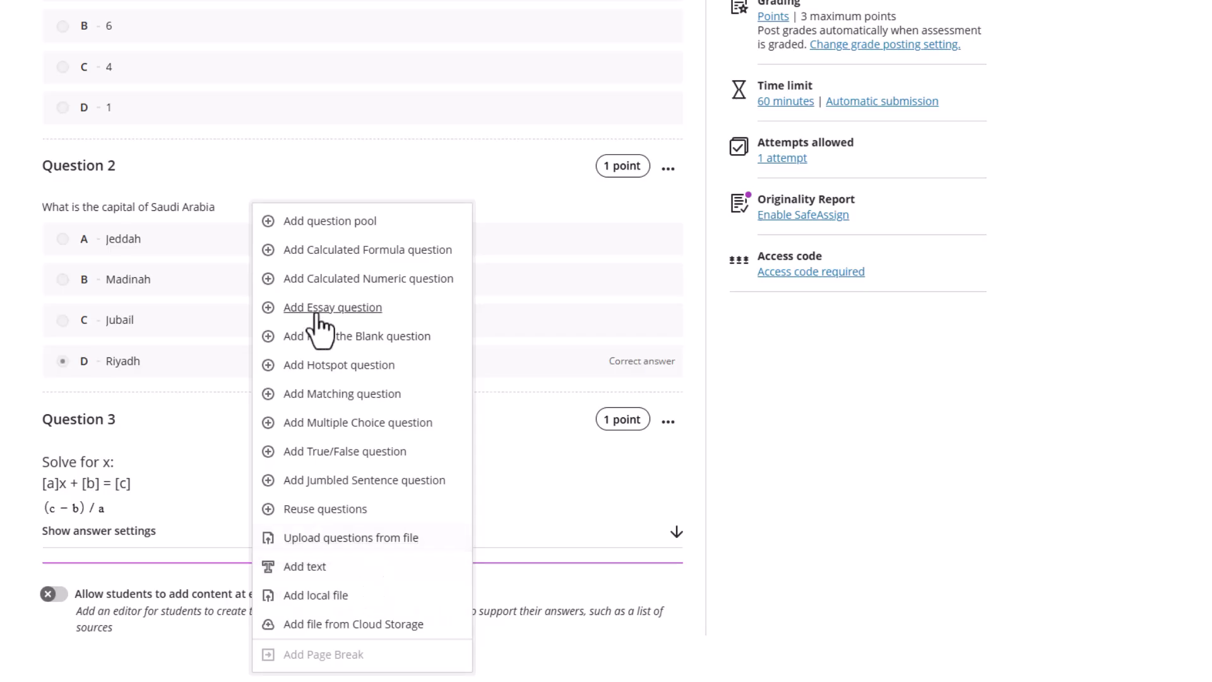
{"action": "left_click", "coordinate": [319, 252]}
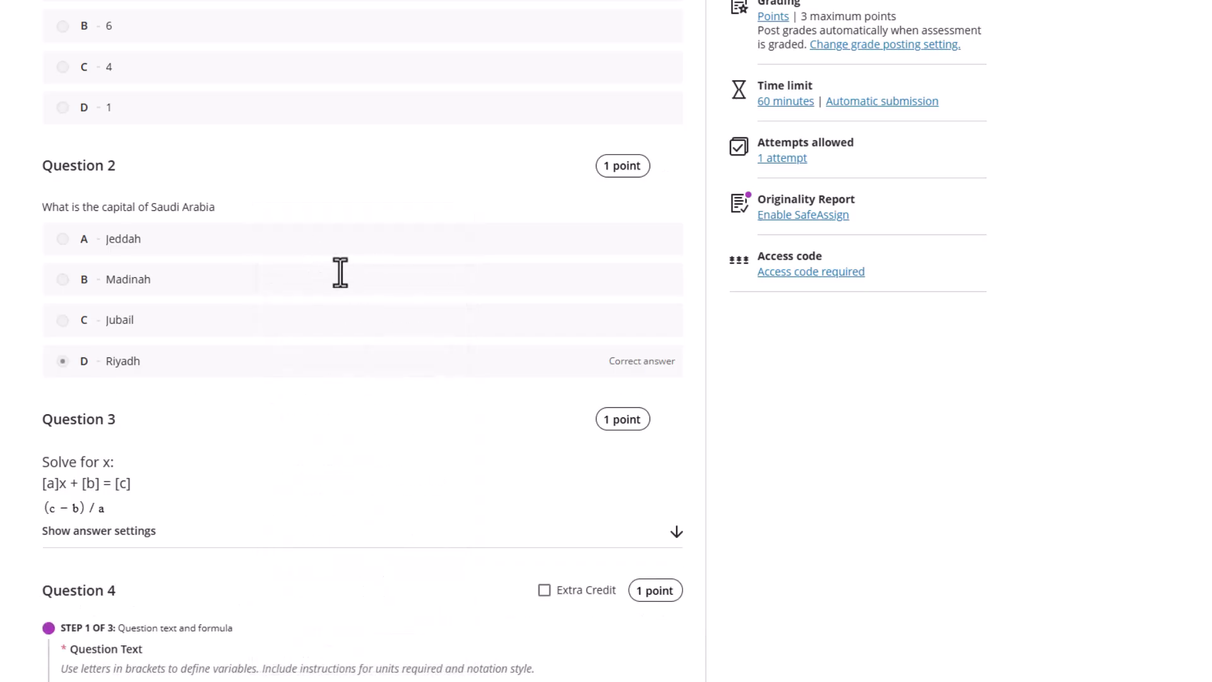
{"action": "scroll", "coordinate": [202, 560], "scroll_direction": "down", "scroll_amount": 4}
Copy row 2's circle-area question text from the Word range guide
{"action": "left_click", "coordinate": [423, 680]}
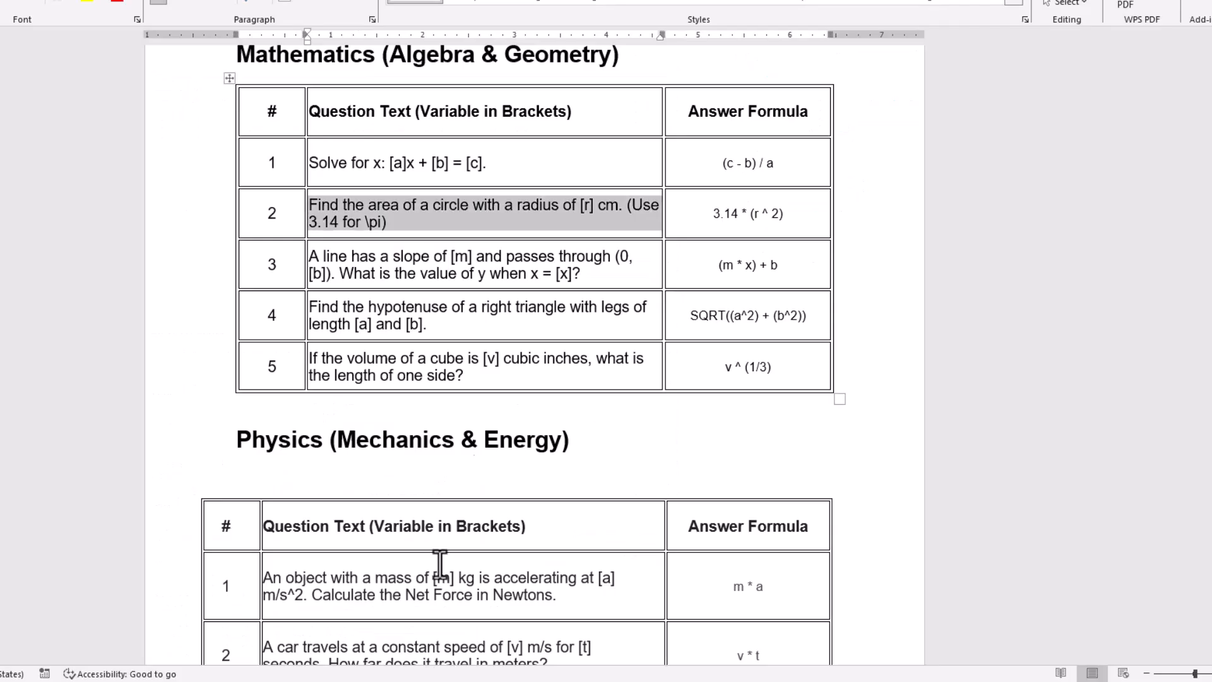
{"action": "left_click_drag", "start_coordinate": [379, 218], "coordinate": [322, 213]}
{"action": "right_click", "coordinate": [321, 213]}
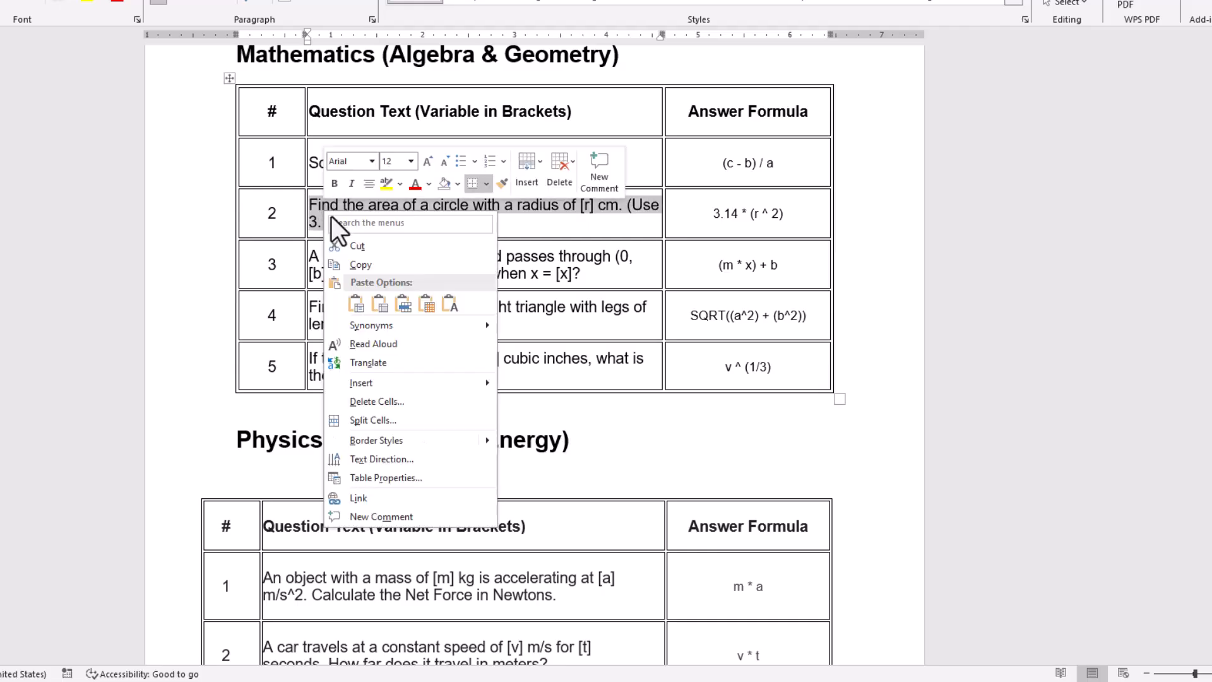
{"action": "left_click", "coordinate": [361, 260]}
{"action": "left_click", "coordinate": [172, 680]}
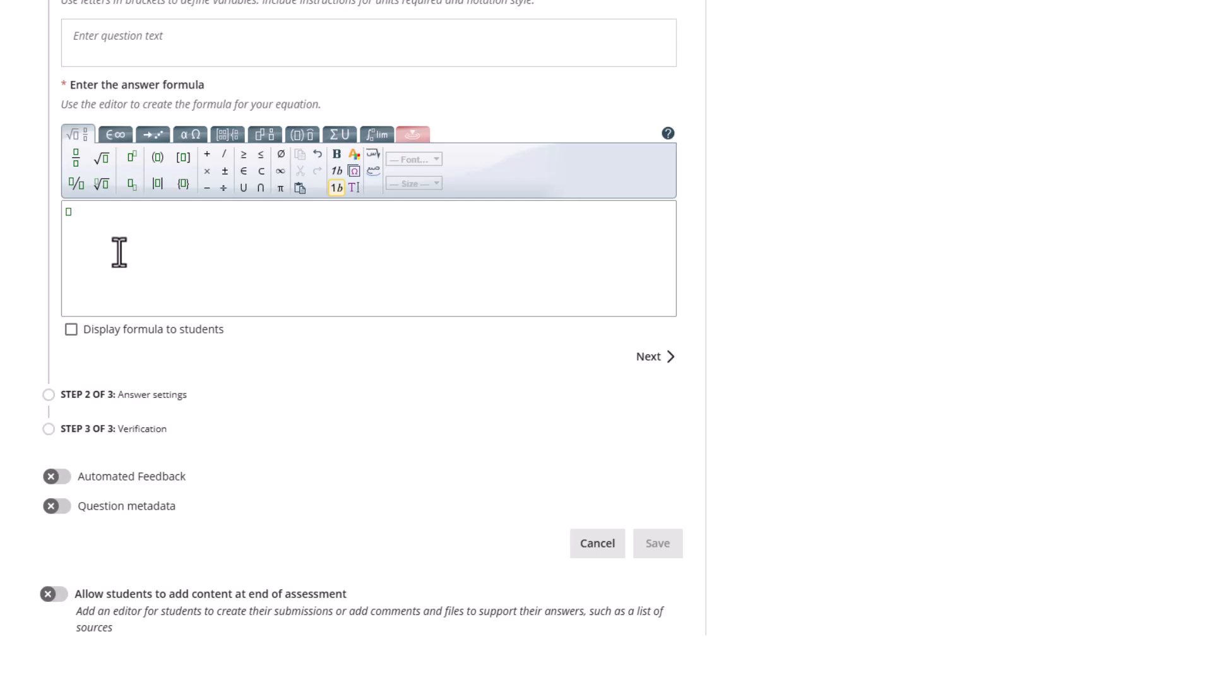
Paste the circle-area question into Question 4, remove the backslash before pi, and set size 18
{"action": "scroll", "coordinate": [119, 257], "scroll_direction": "up", "scroll_amount": 3}
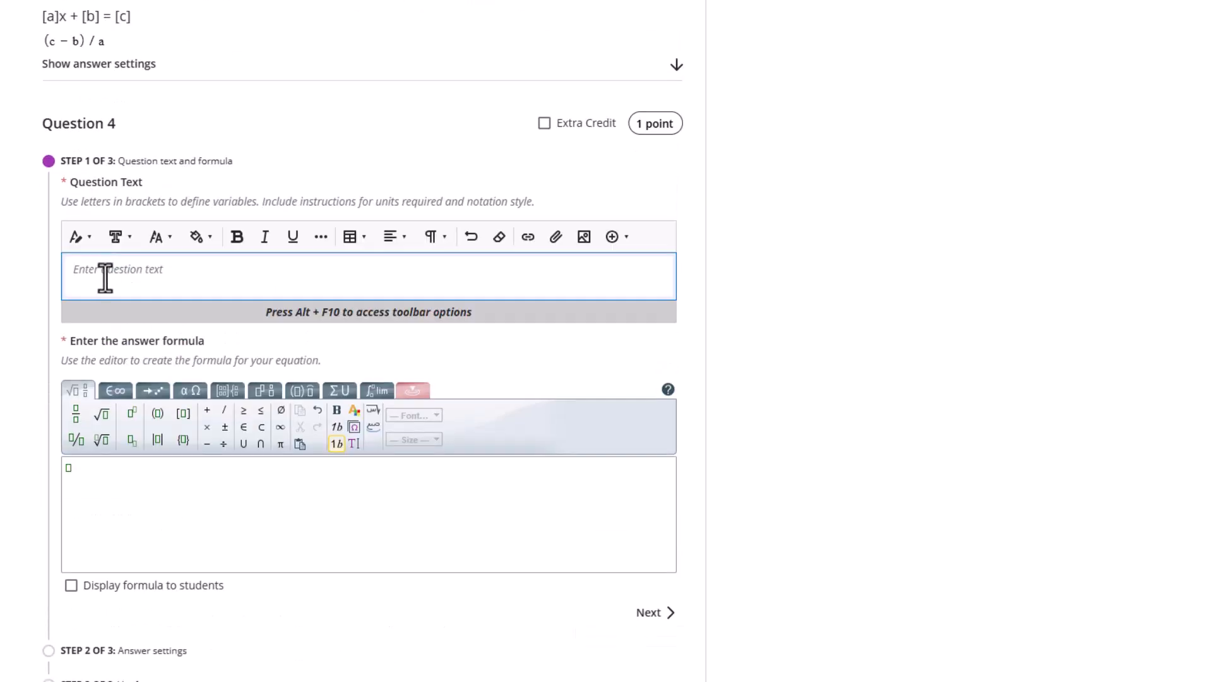
{"action": "key", "text": "ctrl+v"}
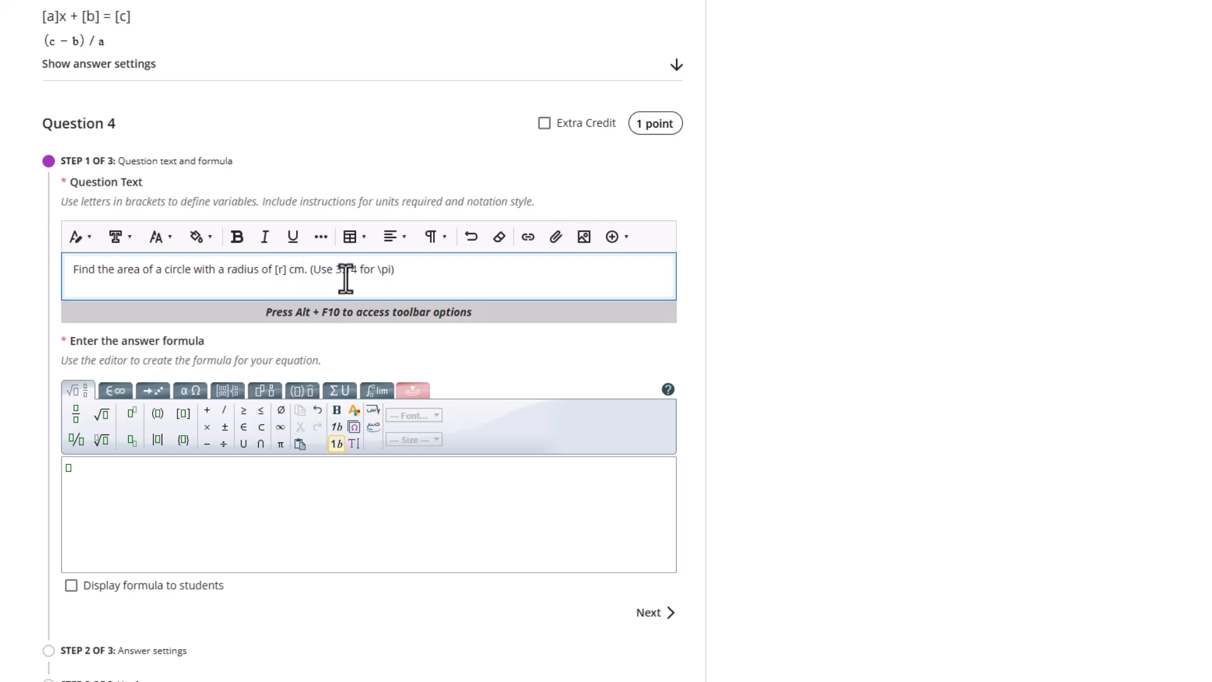
{"action": "left_click", "coordinate": [381, 270]}
{"action": "key", "text": "BackSpace"}
{"action": "key", "text": "ctrl+a"}
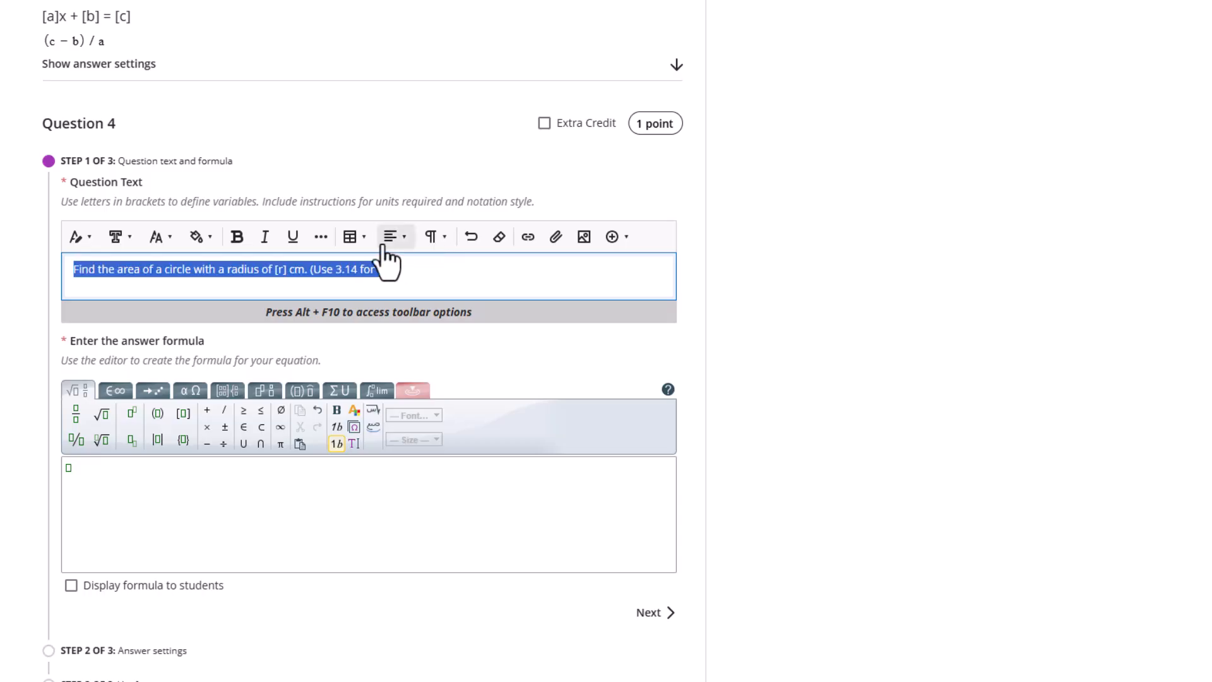
{"action": "left_click", "coordinate": [159, 239]}
{"action": "left_click", "coordinate": [176, 369]}
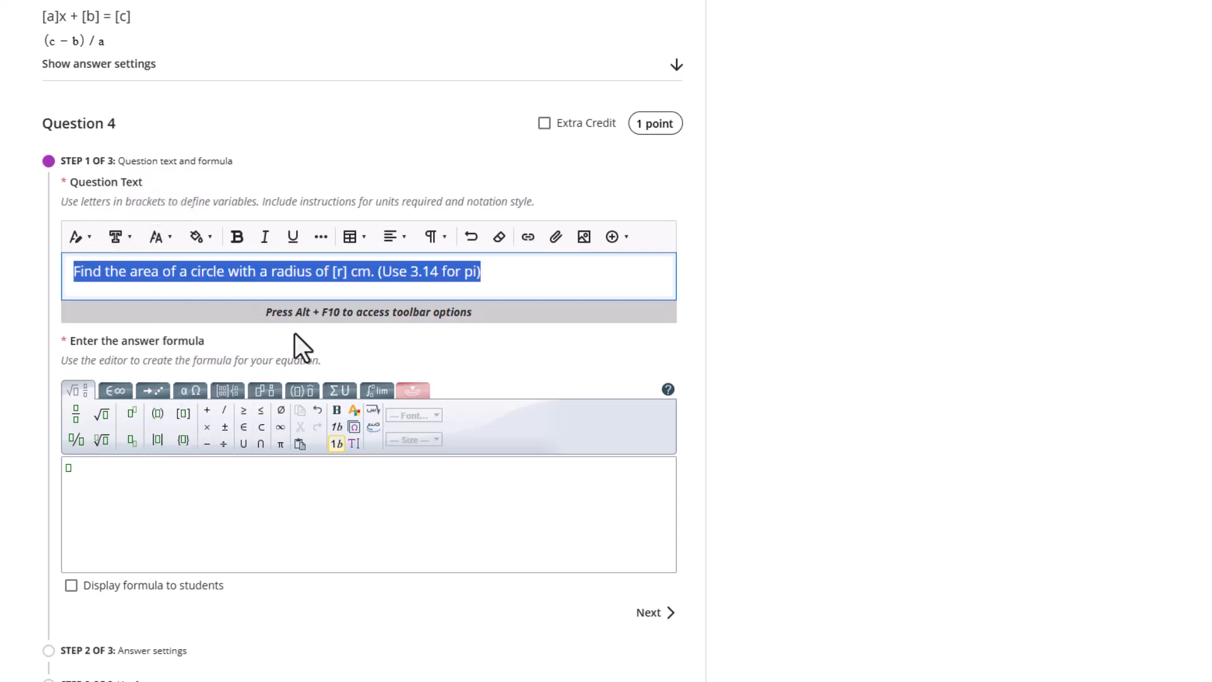
{"action": "left_click", "coordinate": [440, 278]}
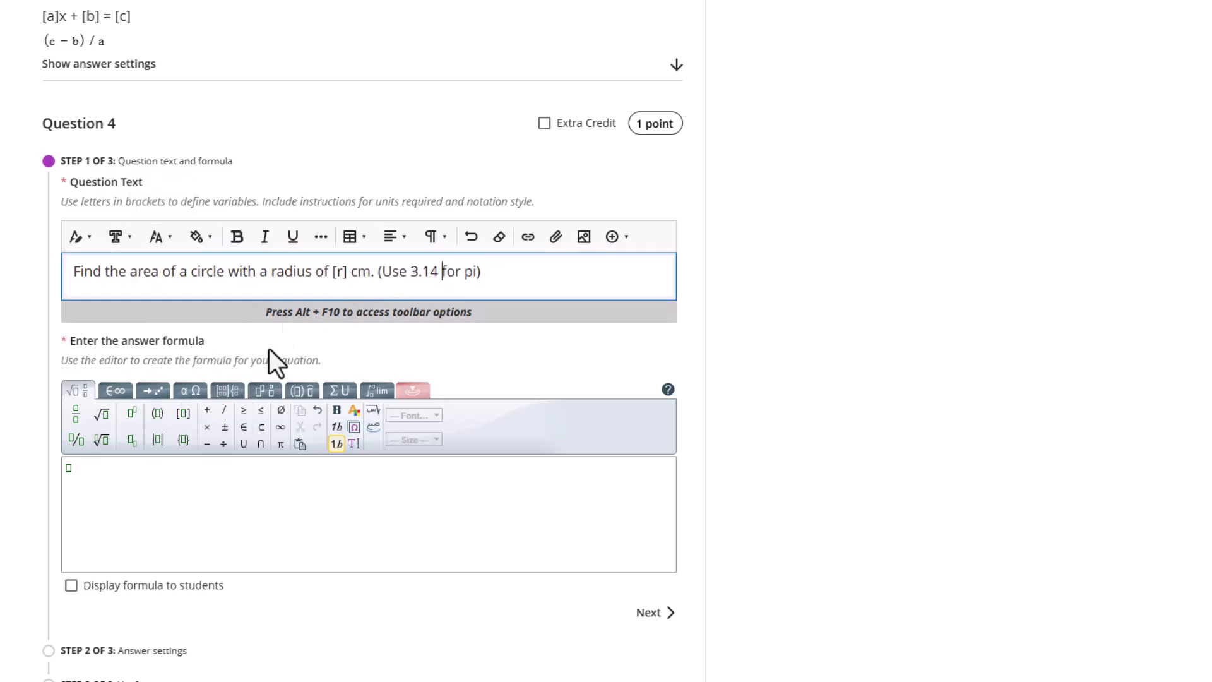
Copy 3.14 * (r ^ 2) from Word and enter it as Question 4's answer formula
{"action": "key", "text": "alt+Tab"}
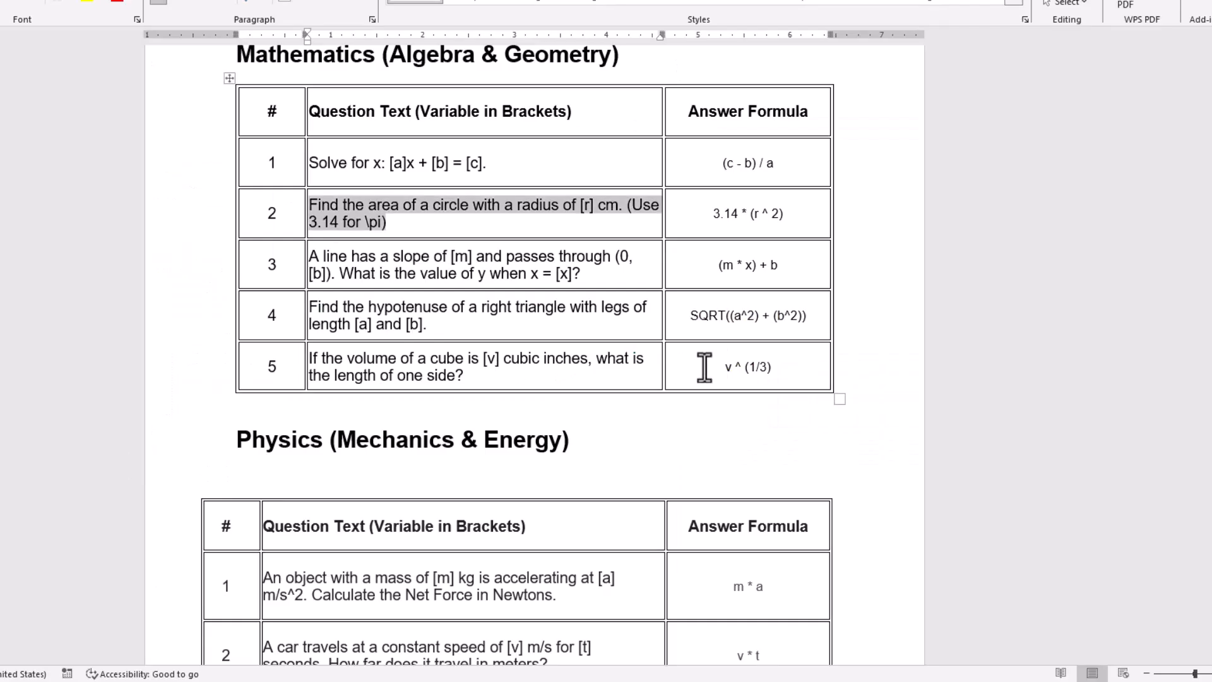
{"action": "left_click_drag", "start_coordinate": [731, 218], "coordinate": [786, 217]}
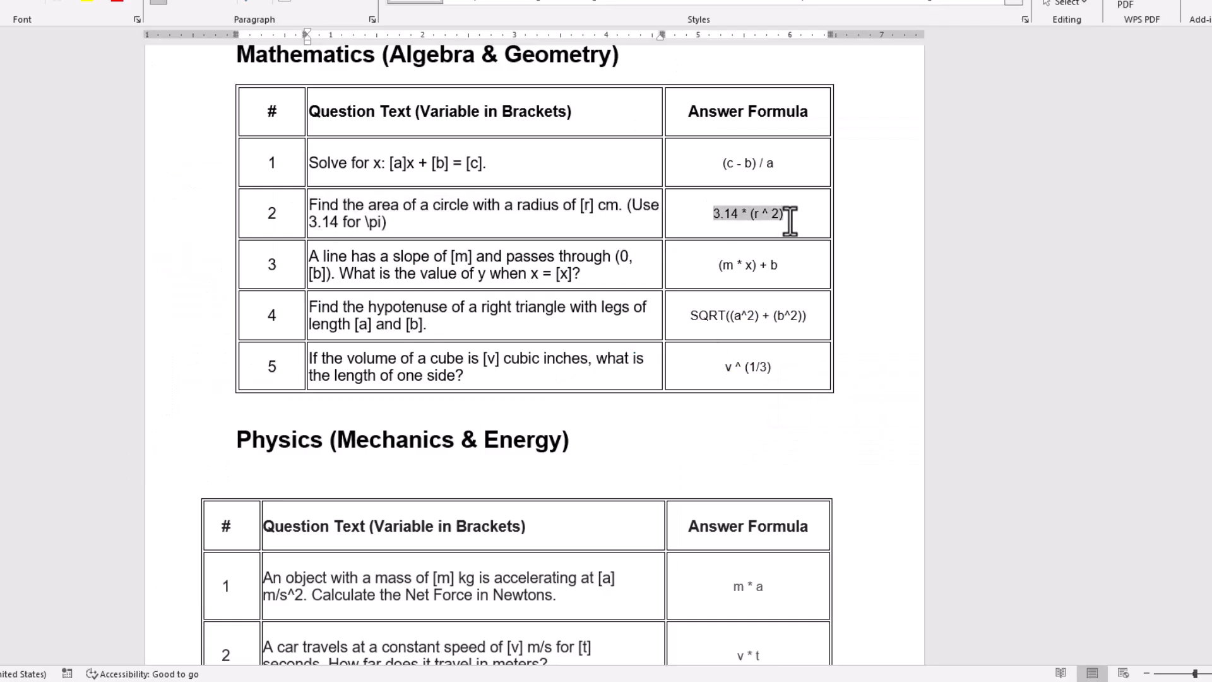
{"action": "key", "text": "alt+Tab"}
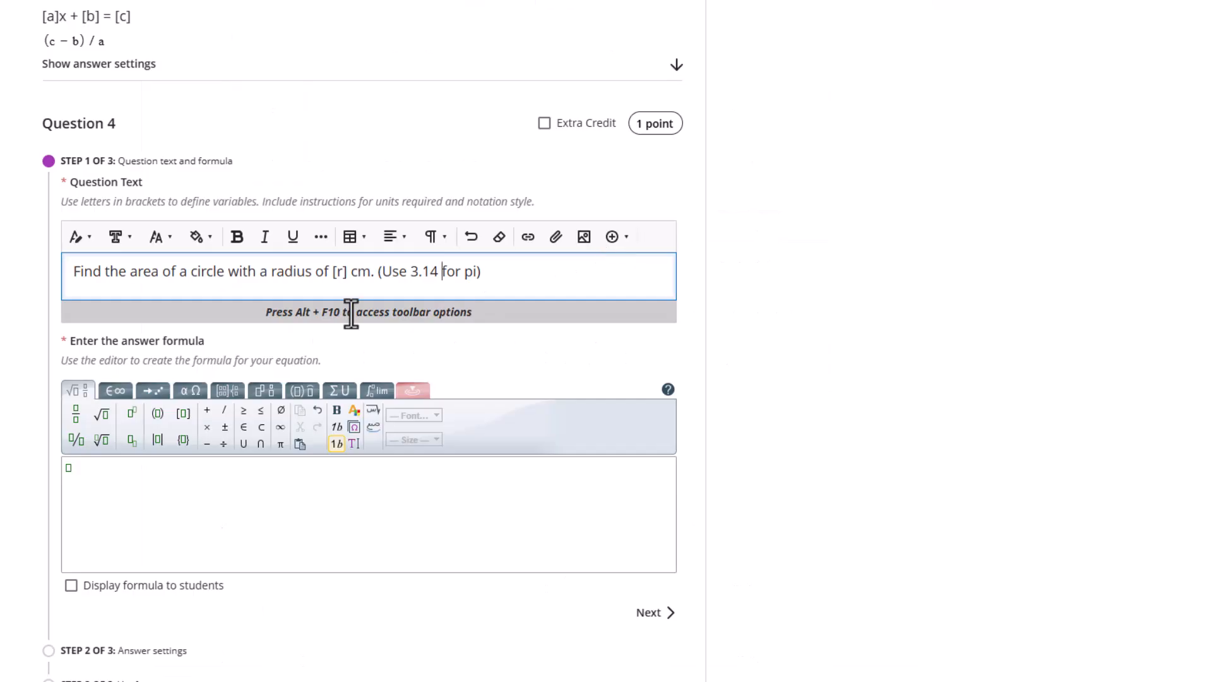
{"action": "left_click", "coordinate": [95, 491]}
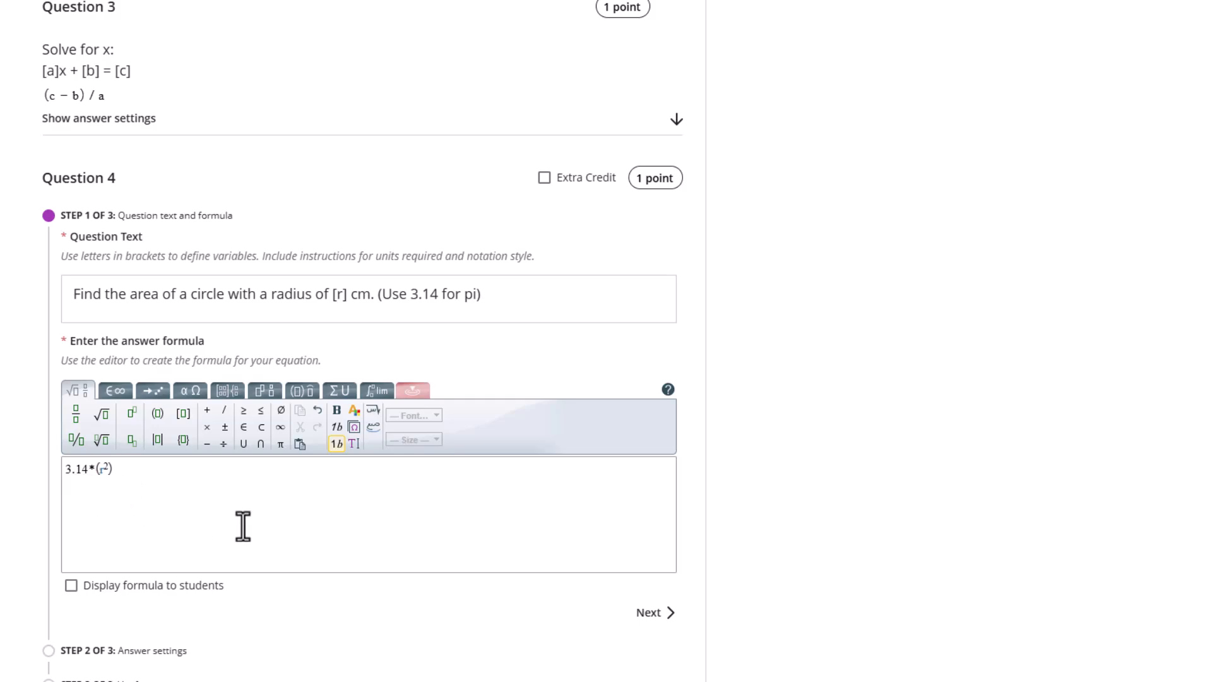
{"action": "scroll", "coordinate": [687, 521], "scroll_direction": "down", "scroll_amount": 3}
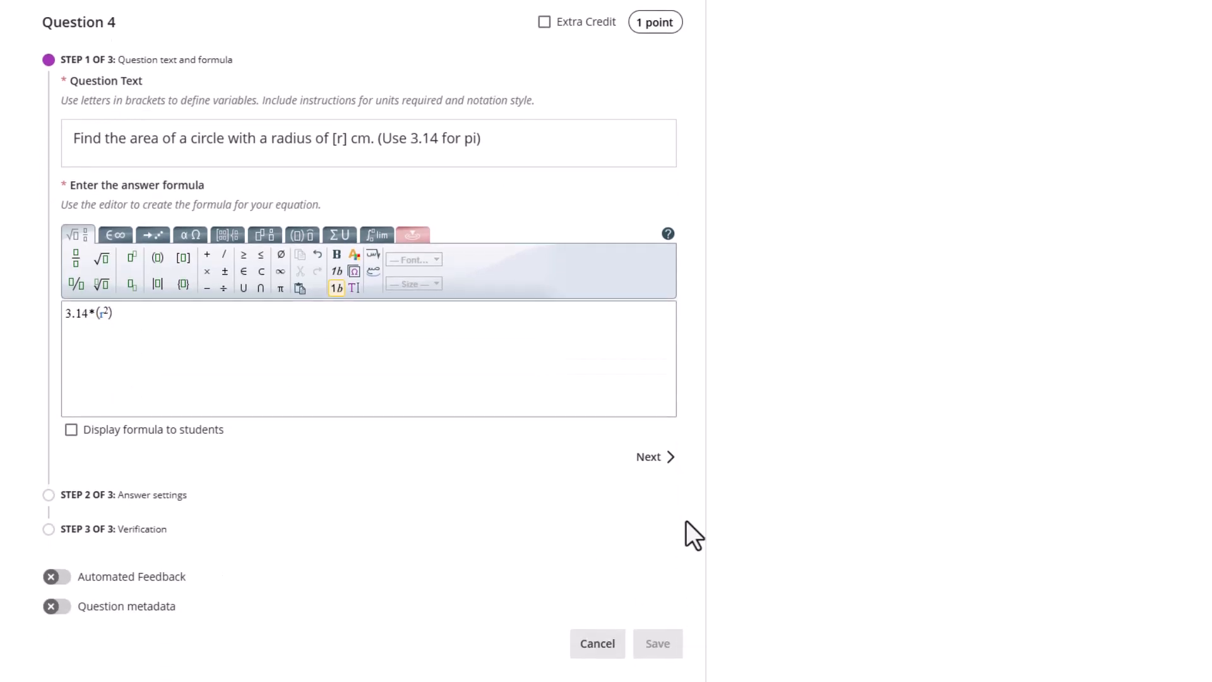
Round Question 4 answers to 1 decimal place, hide place settings, and set r from 1 to 10
{"action": "left_click", "coordinate": [665, 467]}
{"action": "double_click", "coordinate": [223, 217]}
{"action": "type", "text": "1"}
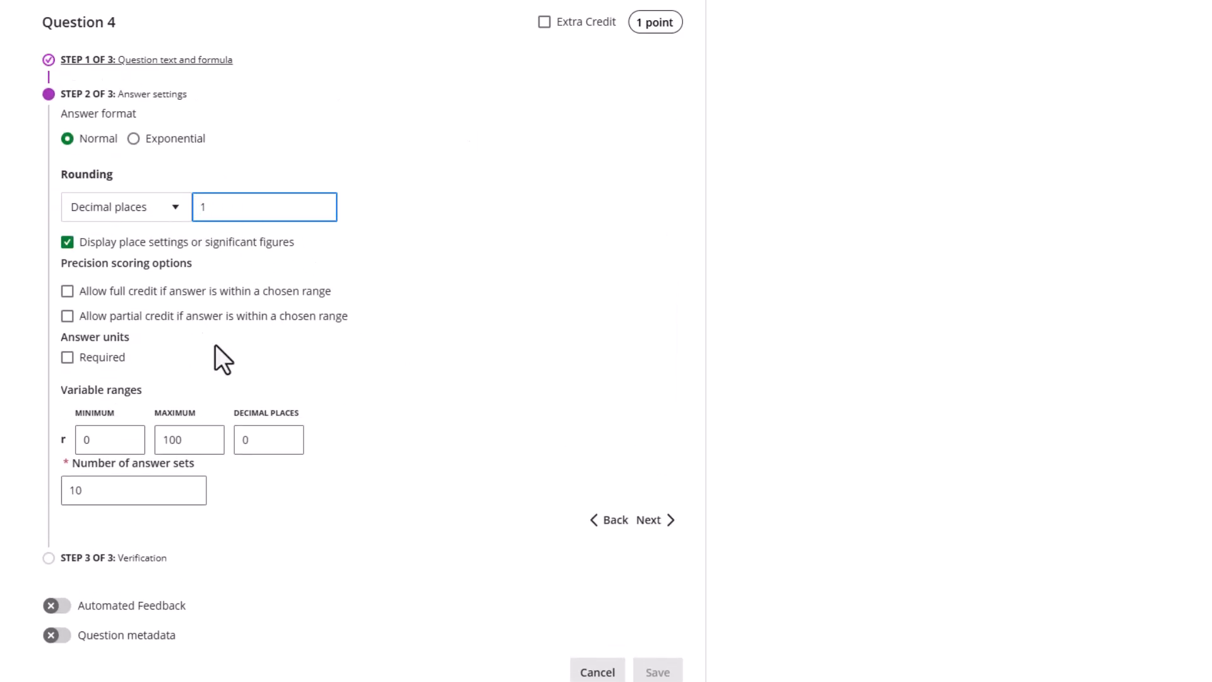
{"action": "left_click", "coordinate": [68, 244]}
{"action": "scroll", "coordinate": [183, 455], "scroll_direction": "down", "scroll_amount": 1}
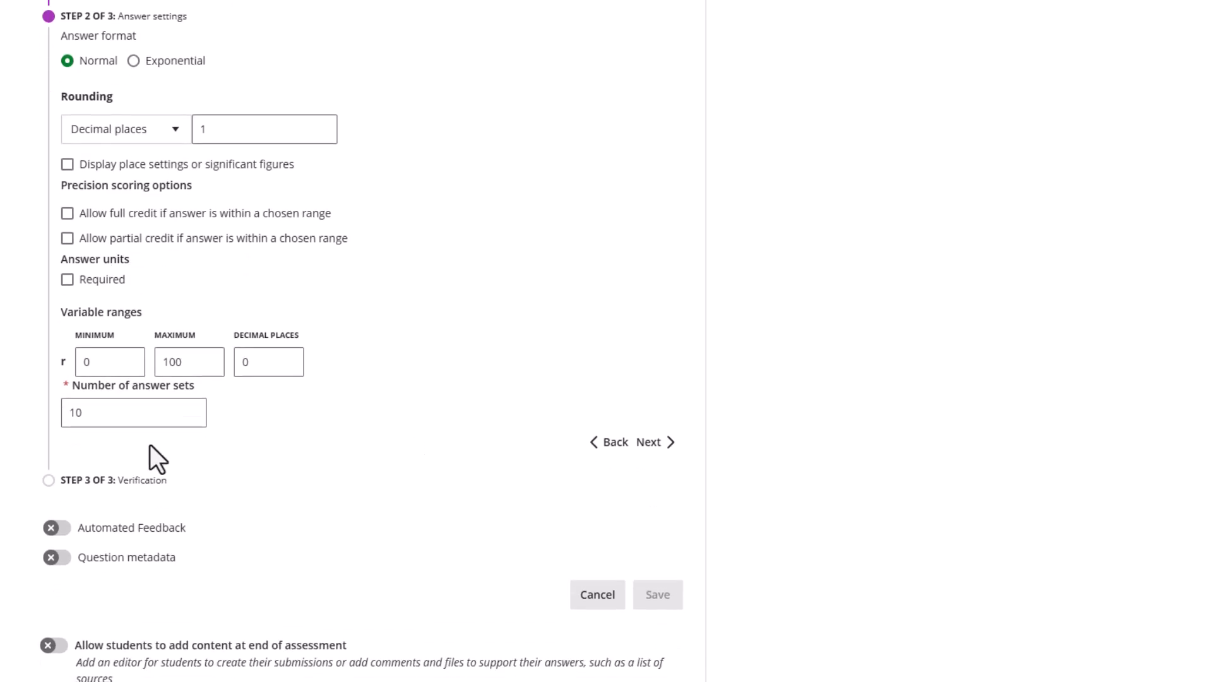
{"action": "type", "text": "1"}
{"action": "key", "text": "Tab"}
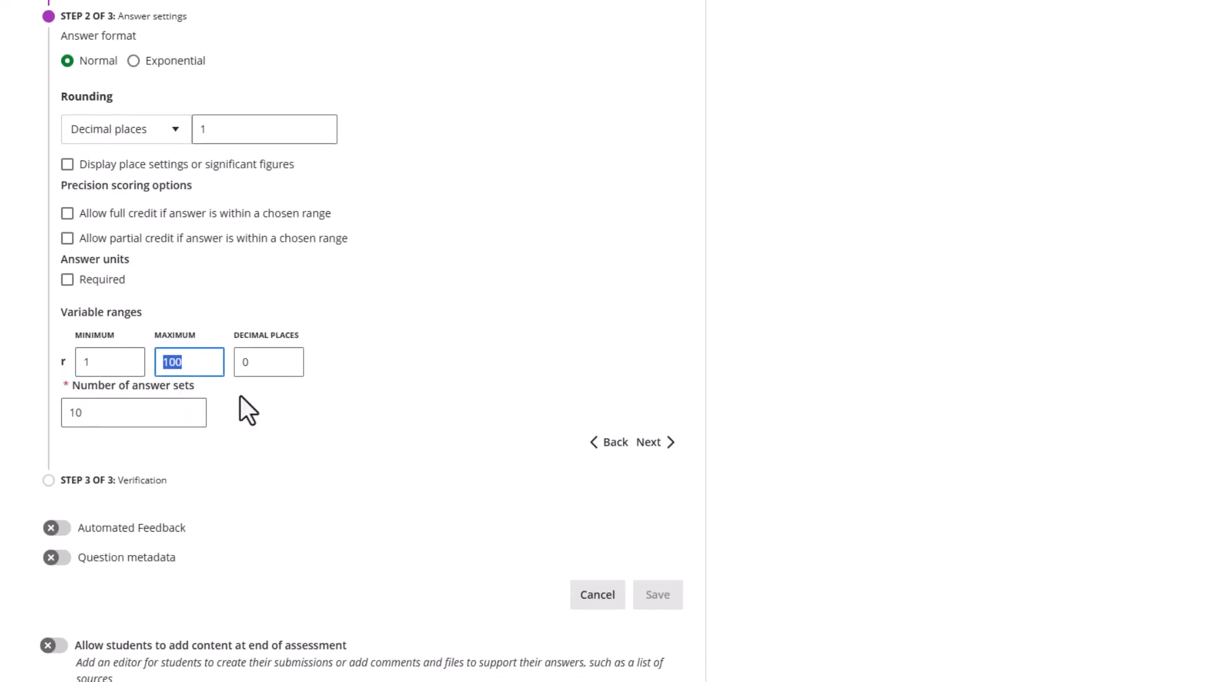
{"action": "type", "text": "10"}
Check Question 4's ten generated radius and area answers, then save the question
{"action": "left_click", "coordinate": [650, 443]}
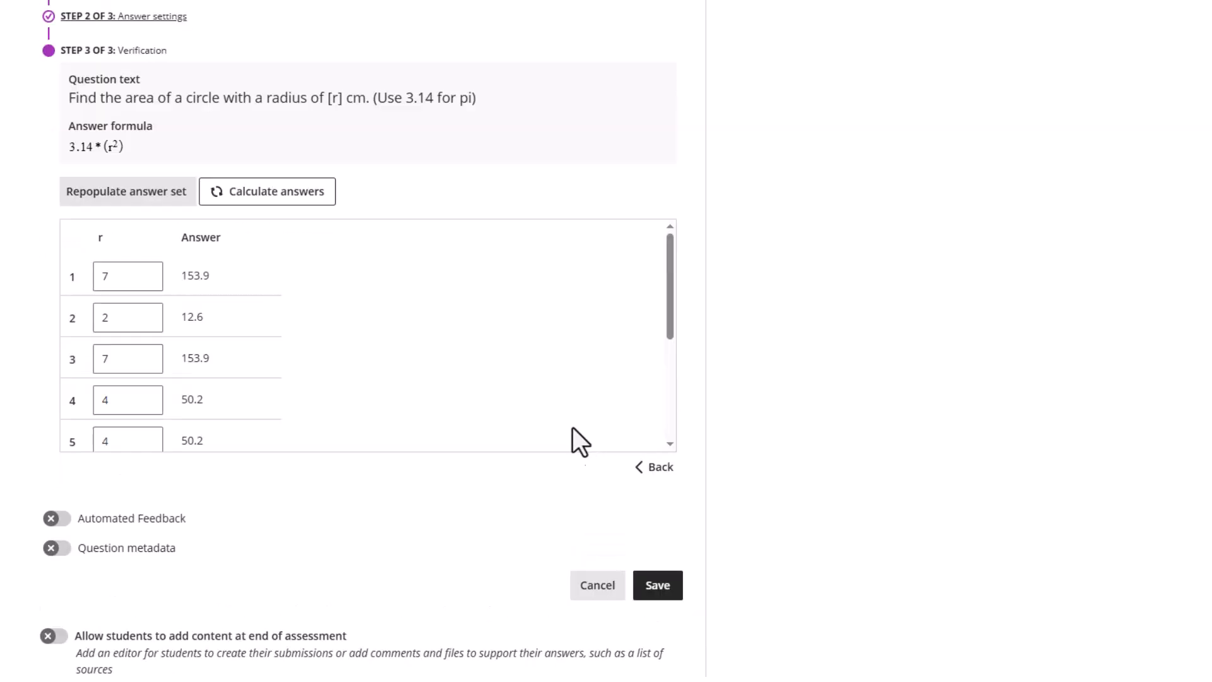
{"action": "scroll", "coordinate": [244, 298], "scroll_direction": "down", "scroll_amount": 3}
{"action": "scroll", "coordinate": [222, 290], "scroll_direction": "up", "scroll_amount": 3}
{"action": "scroll", "coordinate": [221, 291], "scroll_direction": "down", "scroll_amount": 5}
{"action": "scroll", "coordinate": [210, 329], "scroll_direction": "up", "scroll_amount": 3}
{"action": "scroll", "coordinate": [208, 302], "scroll_direction": "up", "scroll_amount": 5}
{"action": "scroll", "coordinate": [363, 351], "scroll_direction": "down", "scroll_amount": 3}
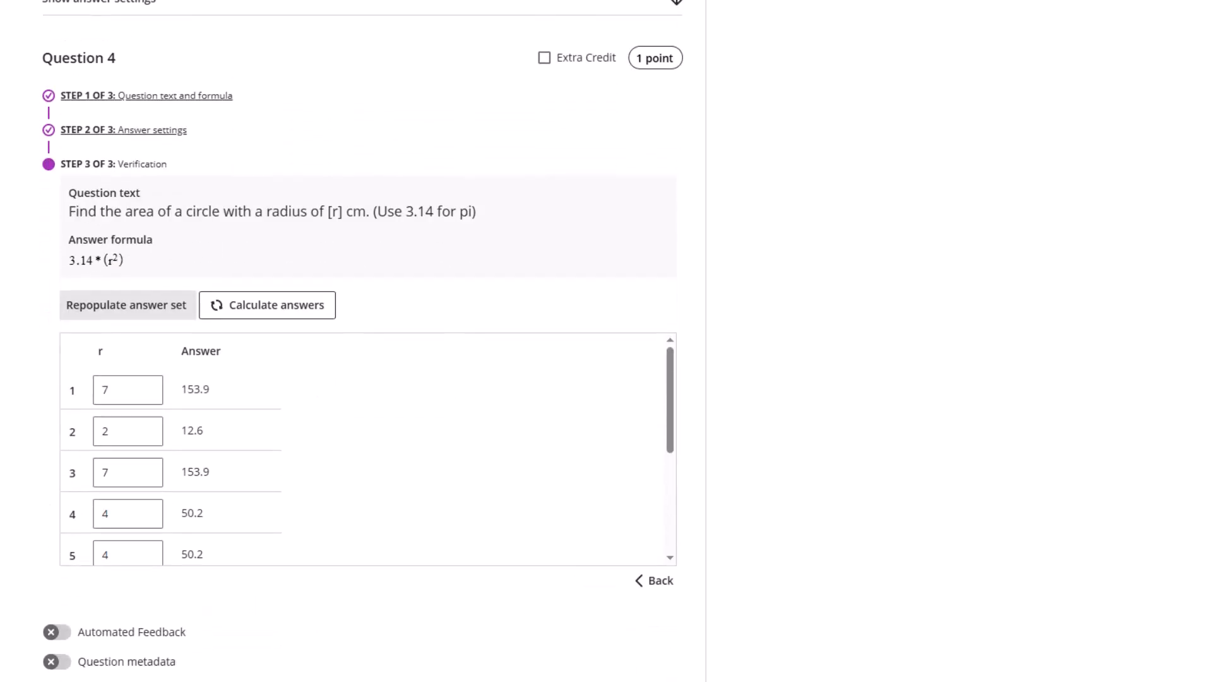
{"action": "scroll", "coordinate": [191, 461], "scroll_direction": "down", "scroll_amount": 6}
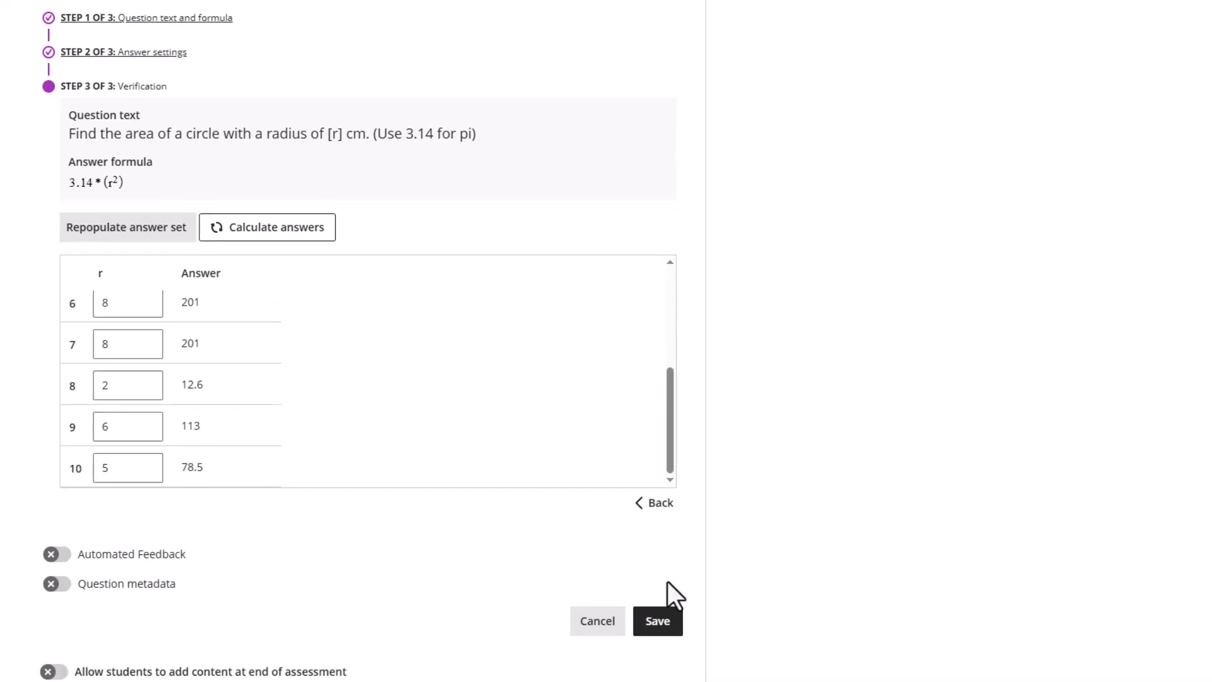
{"action": "left_click", "coordinate": [659, 624]}
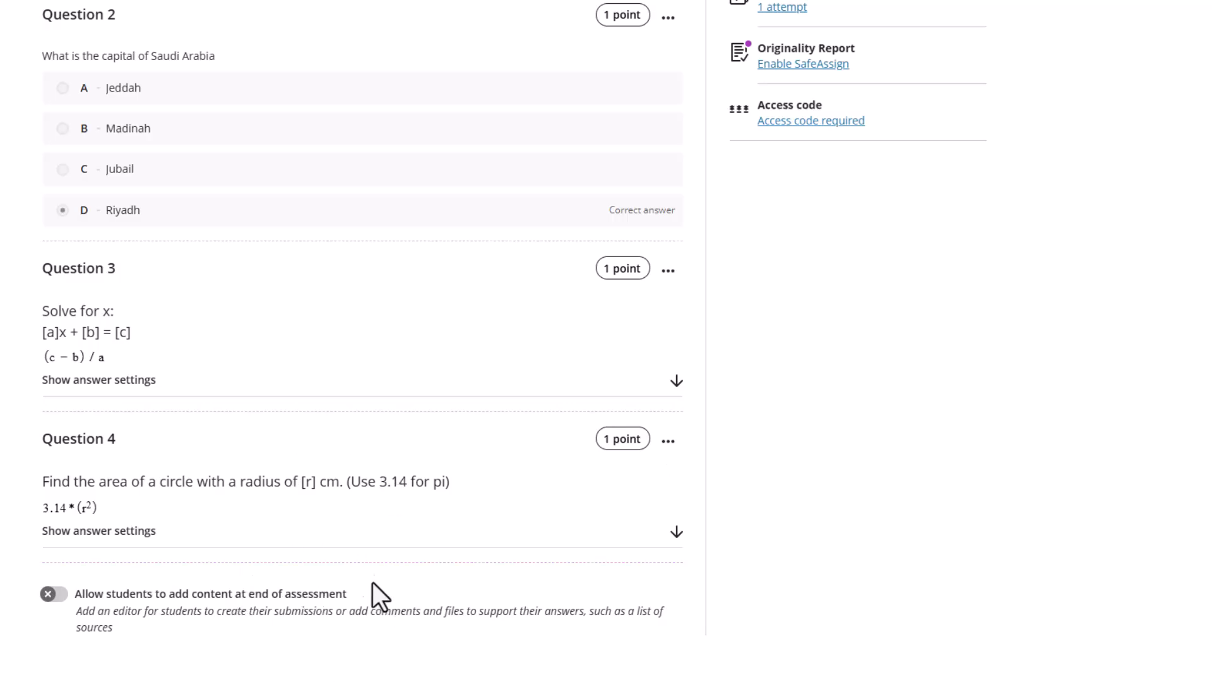
Add a Calculated Formula question after Question 4 and select row 3's potential energy question in Word
{"action": "left_click", "coordinate": [364, 563]}
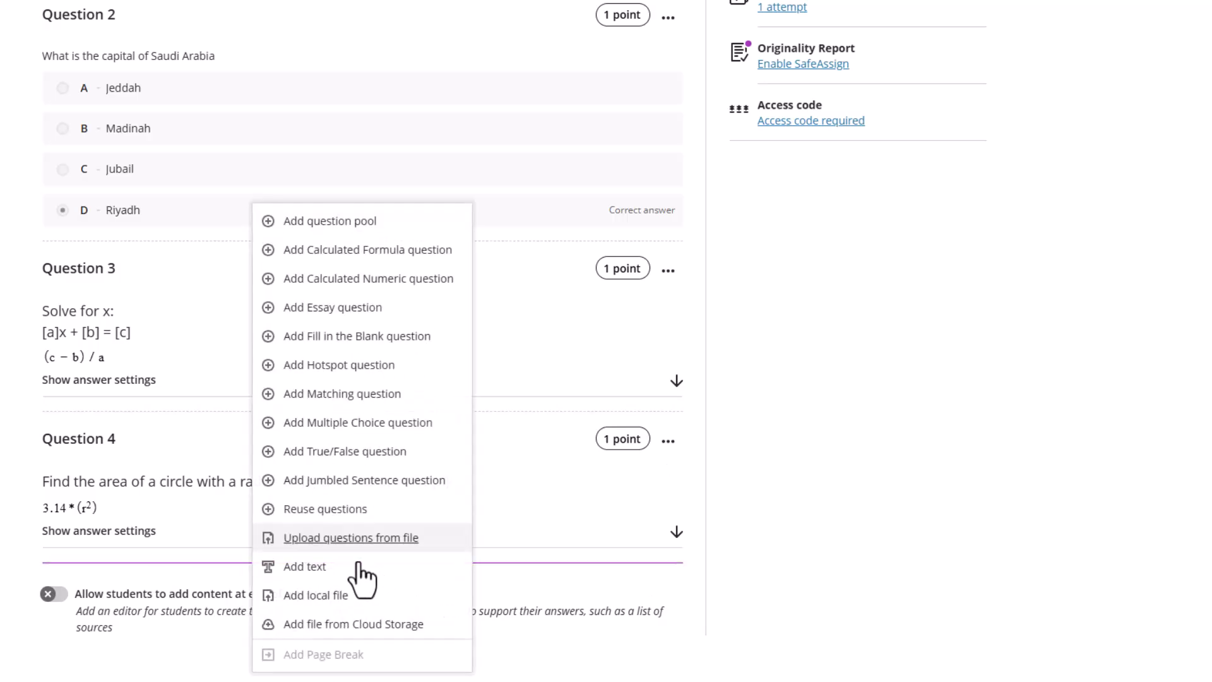
{"action": "left_click", "coordinate": [359, 252]}
{"action": "key", "text": "alt+Tab"}
{"action": "scroll", "coordinate": [487, 433], "scroll_direction": "down", "scroll_amount": 6}
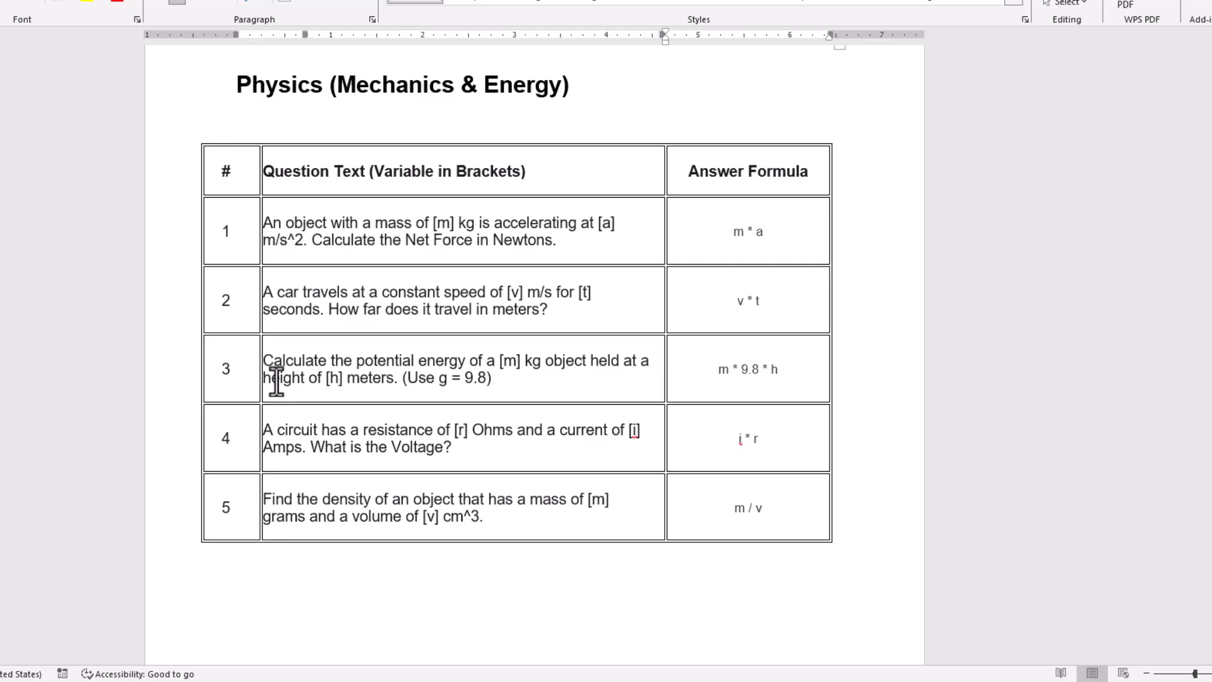
{"action": "left_click_drag", "start_coordinate": [264, 357], "coordinate": [504, 392]}
{"action": "key", "text": "ctrl+c"}
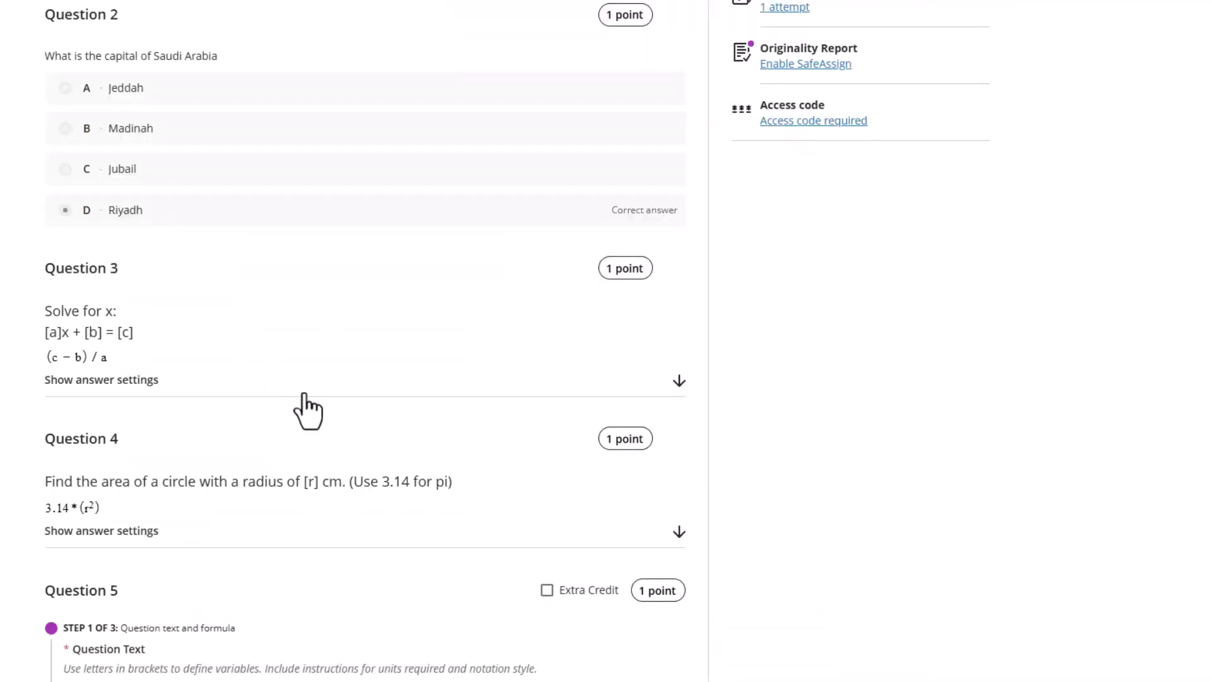
{"action": "scroll", "coordinate": [297, 405], "scroll_direction": "down", "scroll_amount": 7}
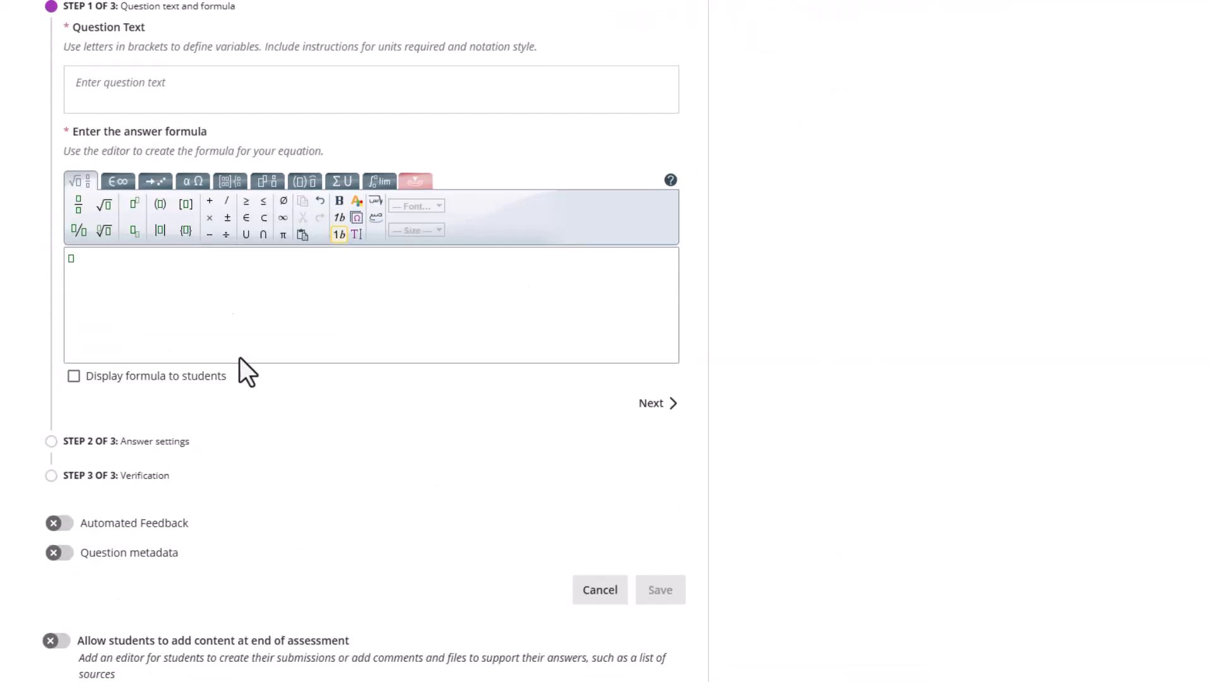
Paste the potential energy question for an [m] kg object at [h] meters into Question 5
{"action": "scroll", "coordinate": [263, 418], "scroll_direction": "up", "scroll_amount": 3}
{"action": "left_click", "coordinate": [95, 250]}
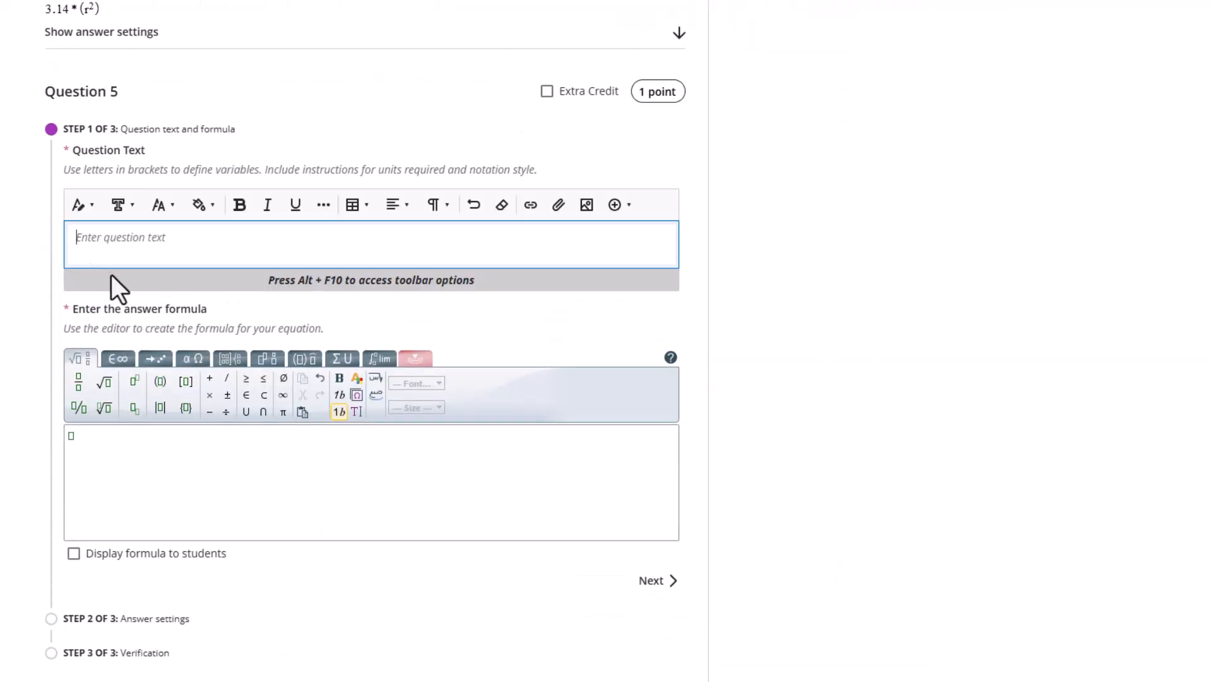
{"action": "key", "text": "ctrl+v"}
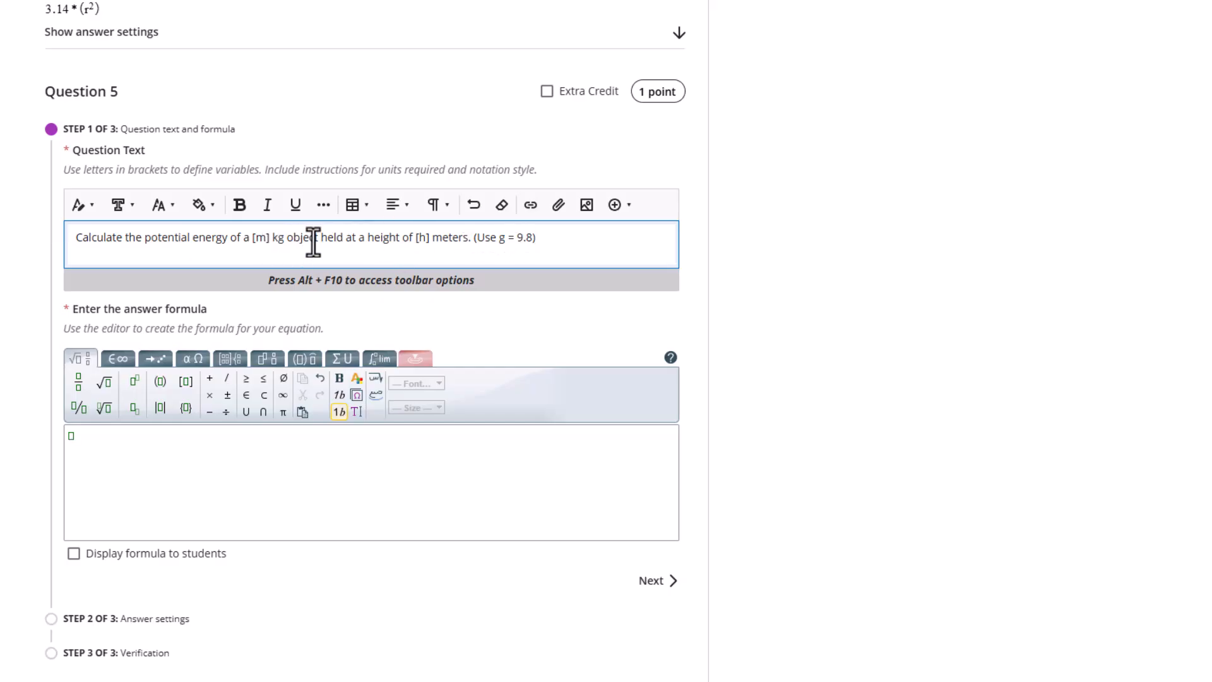
{"action": "scroll", "coordinate": [142, 505], "scroll_direction": "down", "scroll_amount": 3}
{"action": "scroll", "coordinate": [149, 499], "scroll_direction": "up", "scroll_amount": 6}
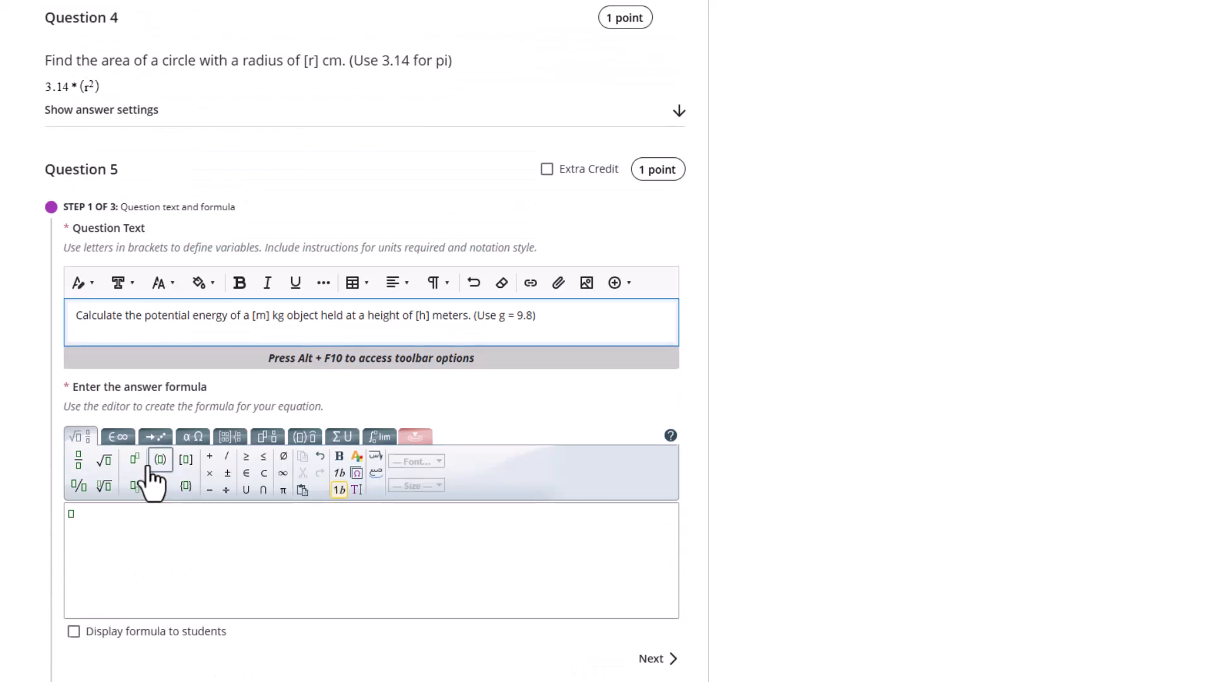
{"action": "scroll", "coordinate": [160, 431], "scroll_direction": "down", "scroll_amount": 6}
{"action": "scroll", "coordinate": [162, 428], "scroll_direction": "up", "scroll_amount": 6}
{"action": "scroll", "coordinate": [168, 425], "scroll_direction": "down", "scroll_amount": 5}
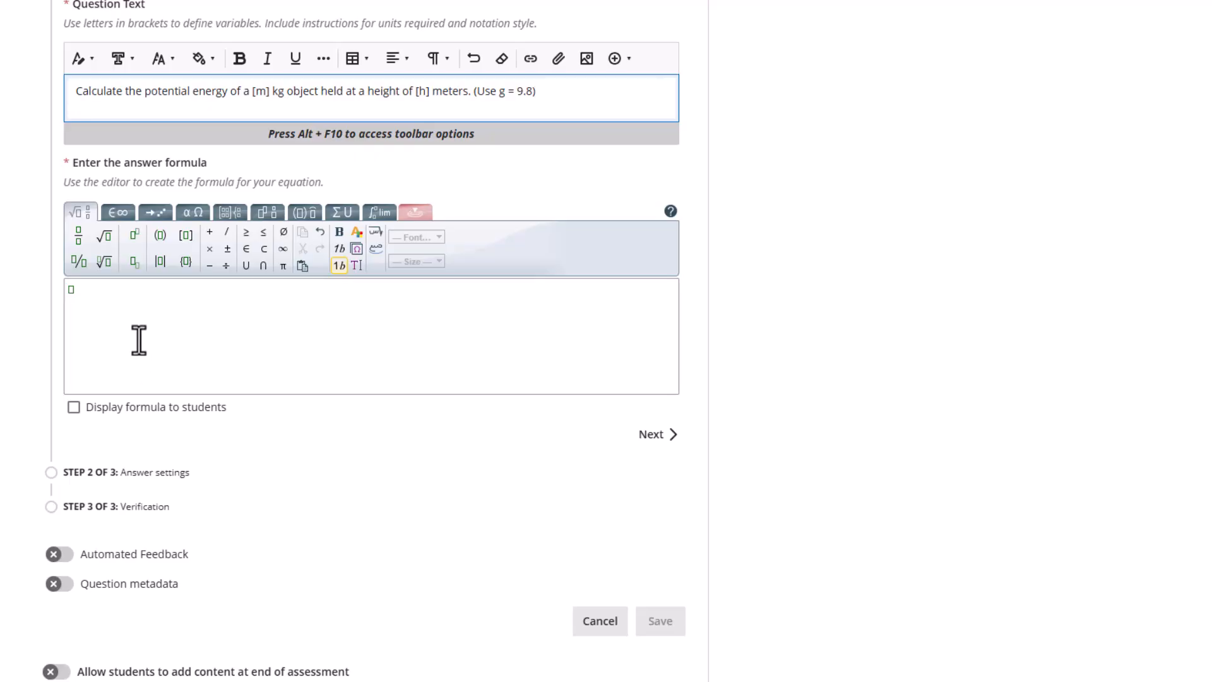
{"action": "scroll", "coordinate": [144, 348], "scroll_direction": "up", "scroll_amount": 1}
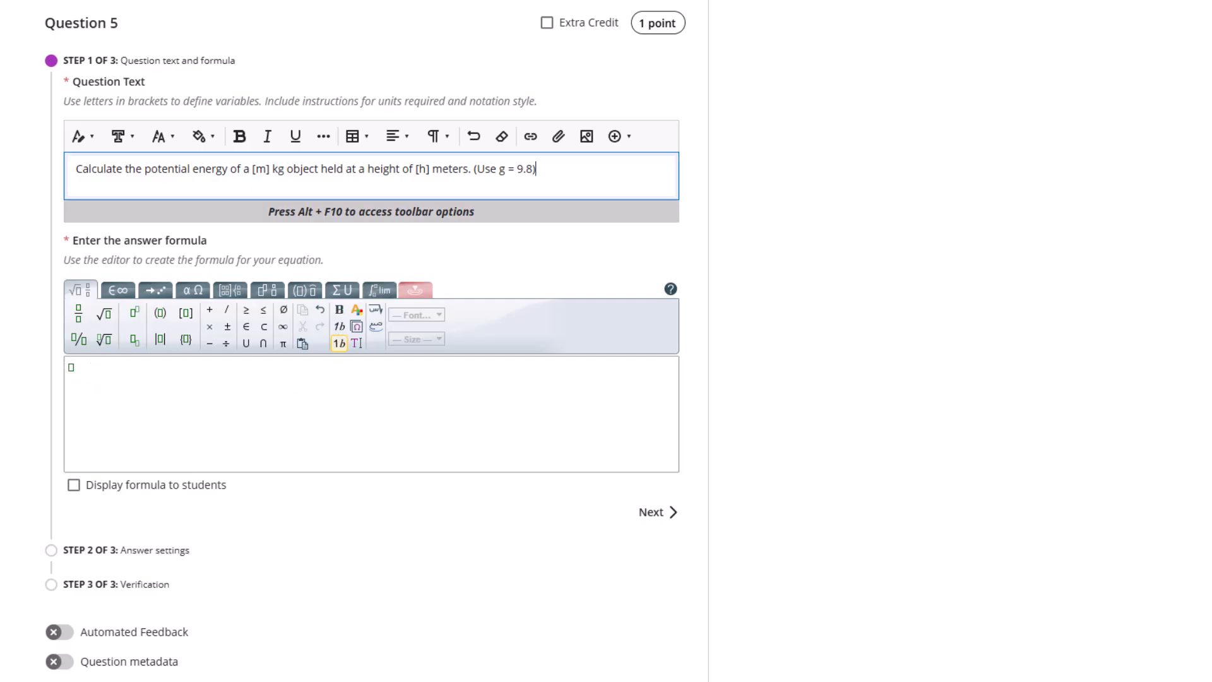
Copy the m * 9.8 * h formula from Word's row 3 into Question 5's answer formula
{"action": "left_click", "coordinate": [341, 681]}
{"action": "left_click_drag", "start_coordinate": [721, 369], "coordinate": [783, 373]}
{"action": "right_click", "coordinate": [768, 372]}
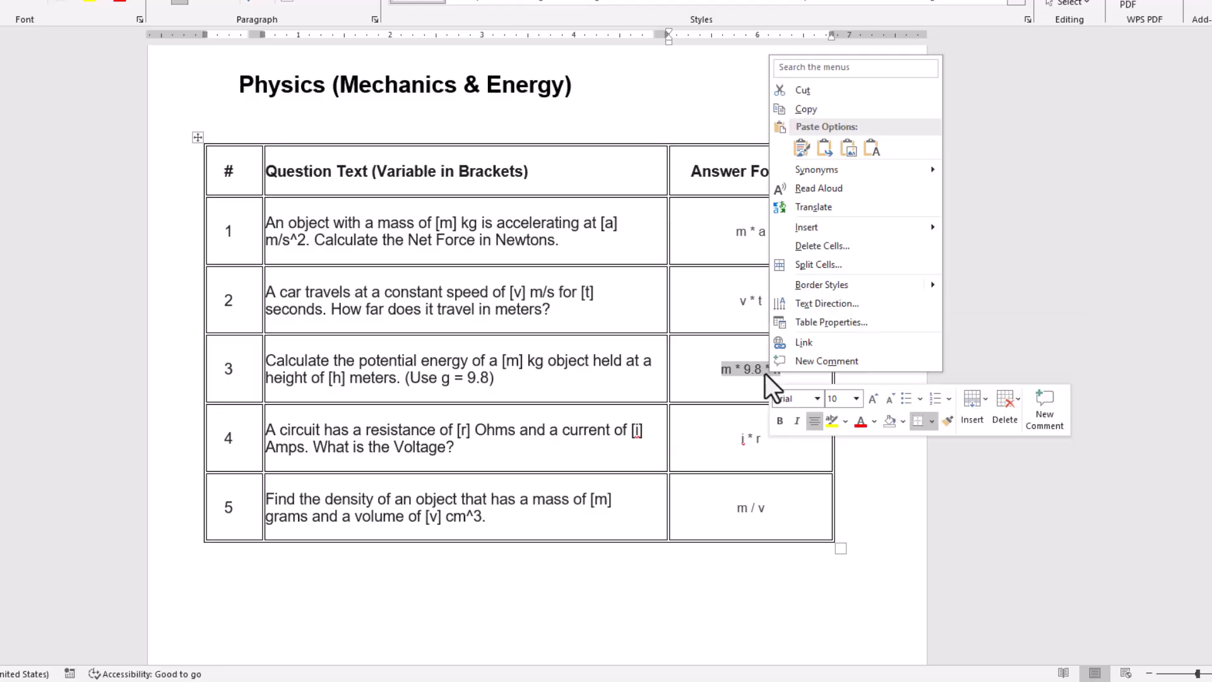
{"action": "left_click", "coordinate": [790, 107]}
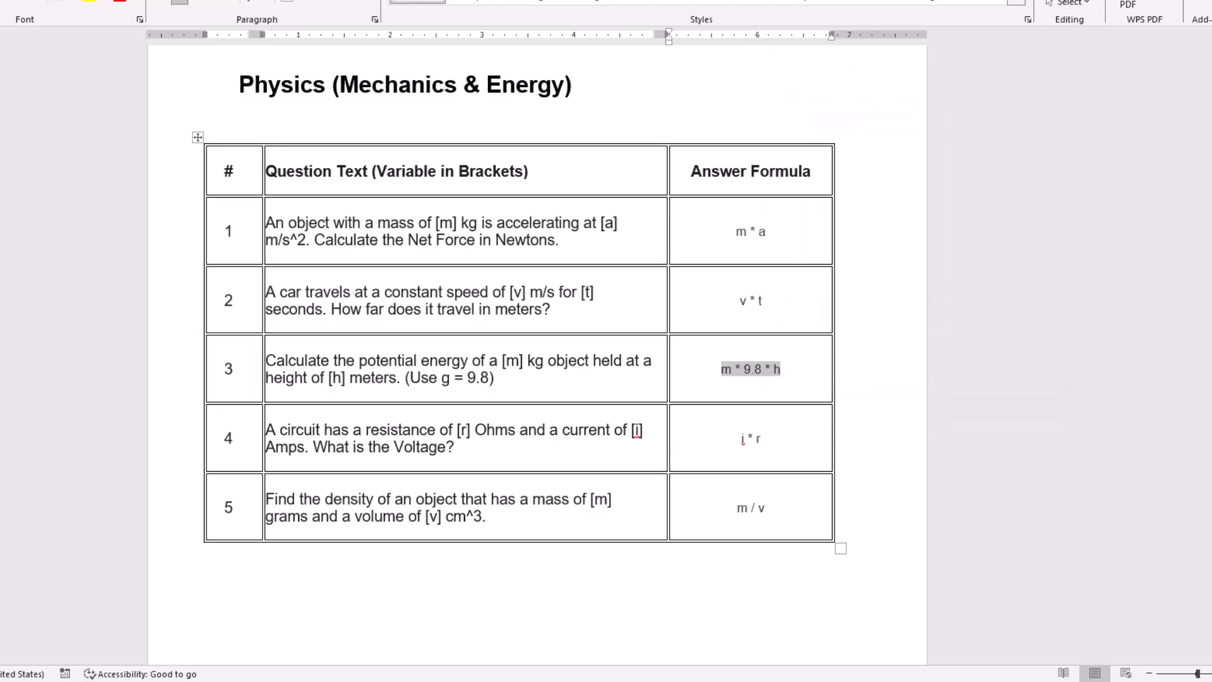
{"action": "left_click", "coordinate": [171, 681]}
{"action": "left_click", "coordinate": [111, 387]}
{"action": "key", "text": "ctrl+v"}
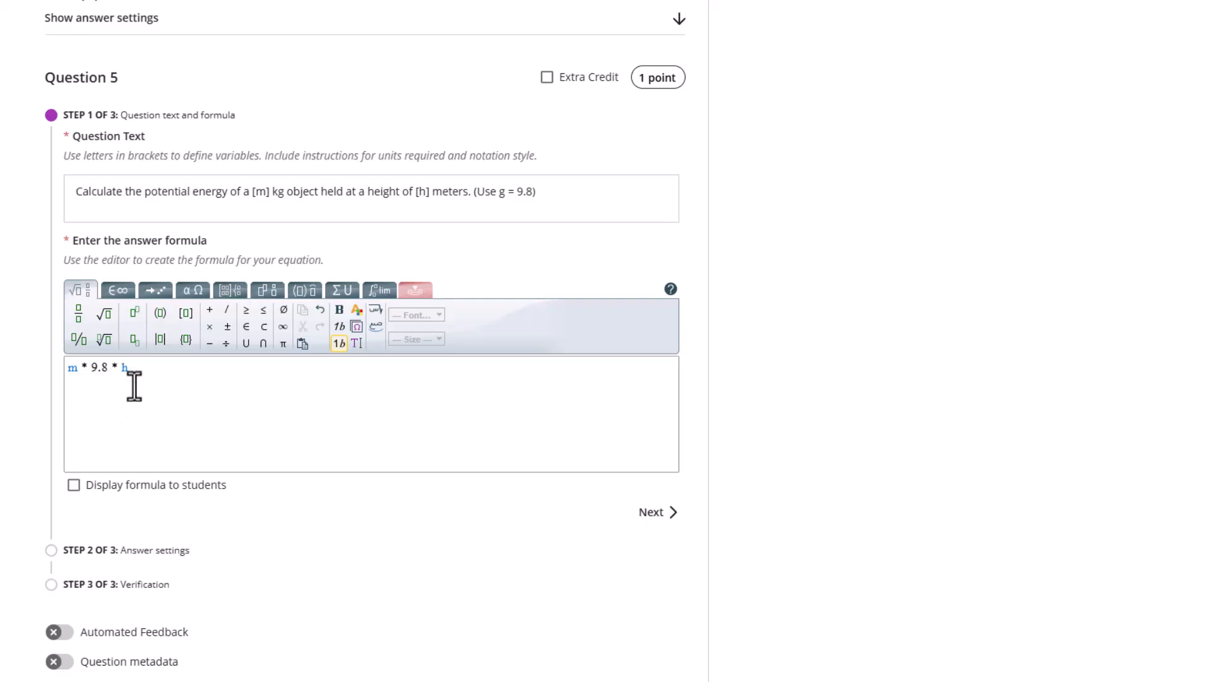
Round Question 5's answers to 1 decimal place and turn off displaying place settings
{"action": "left_click", "coordinate": [653, 512]}
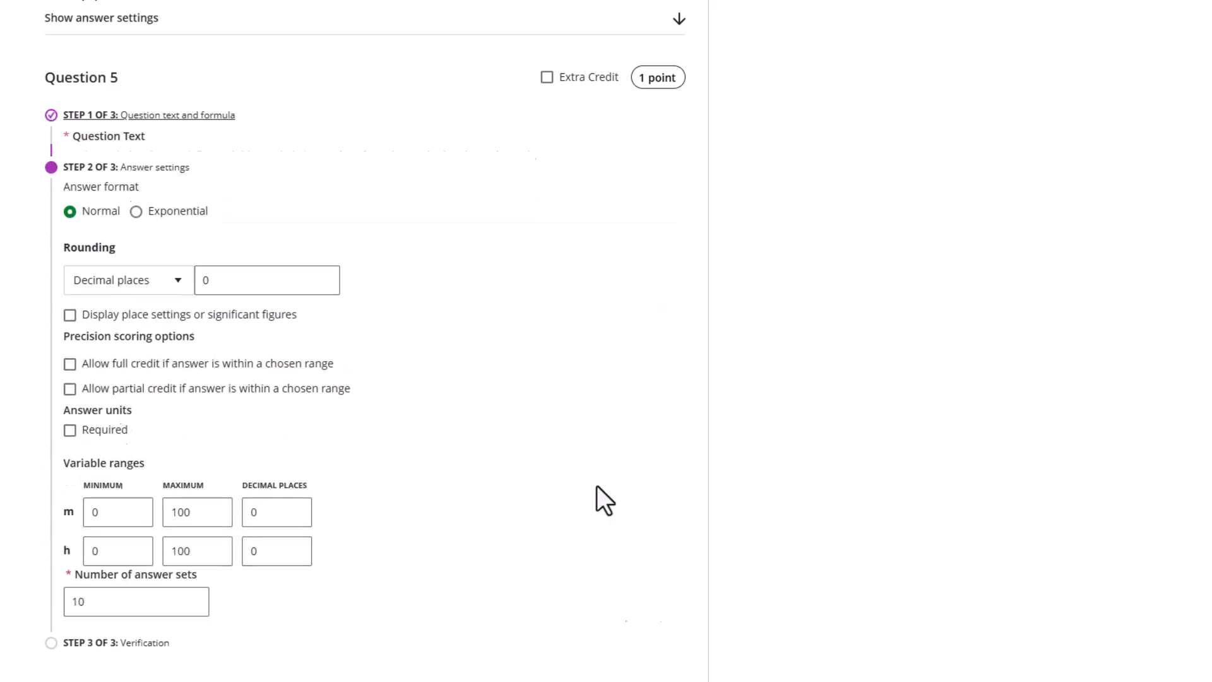
{"action": "double_click", "coordinate": [230, 262]}
{"action": "type", "text": "1"}
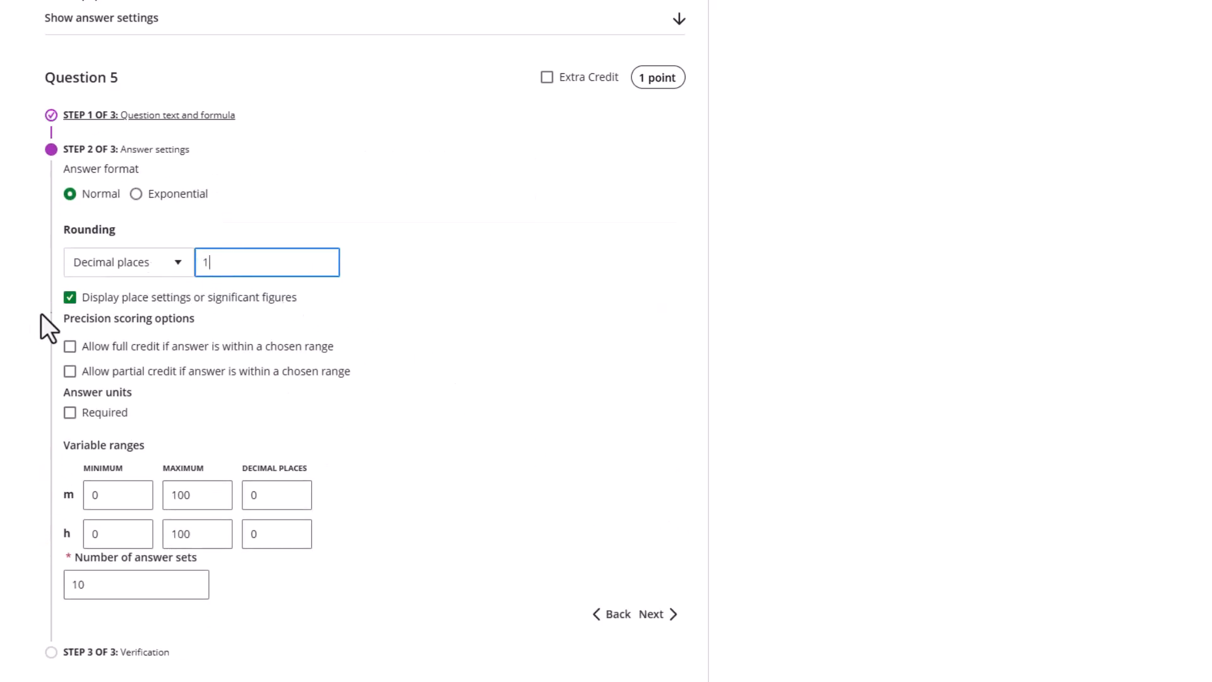
{"action": "left_click", "coordinate": [70, 297]}
{"action": "scroll", "coordinate": [452, 407], "scroll_direction": "down", "scroll_amount": 1}
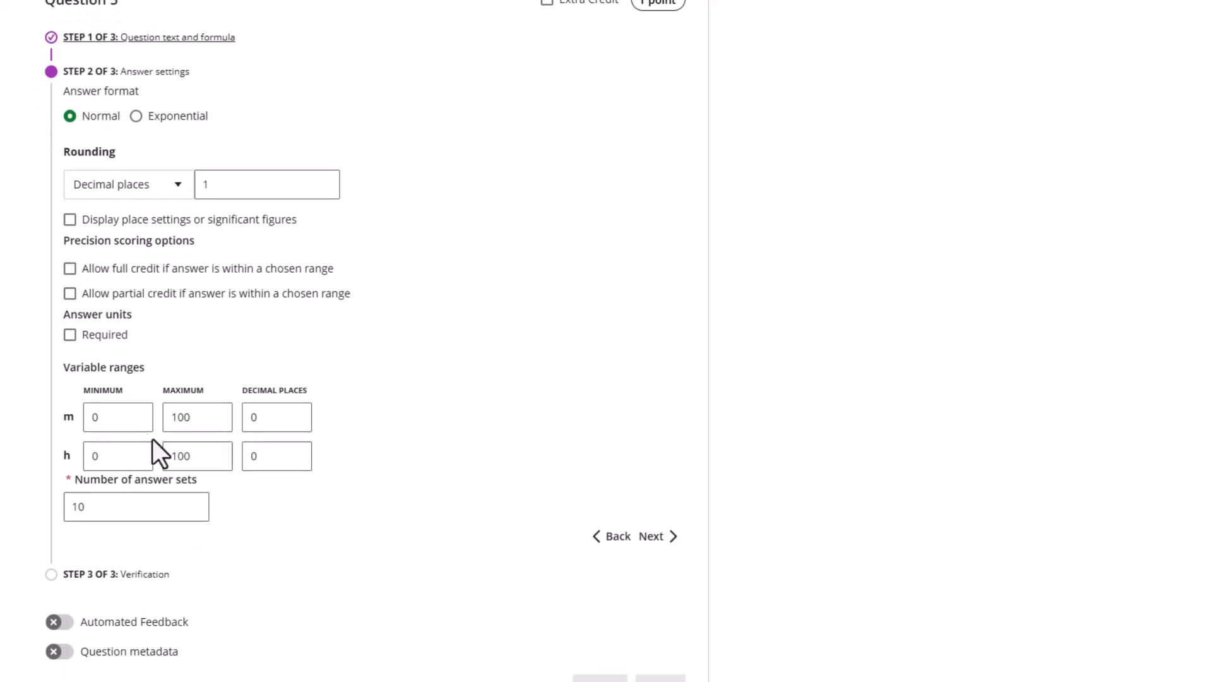
Range both m and h from 1 to 10 and generate the answer sets
{"action": "double_click", "coordinate": [108, 422]}
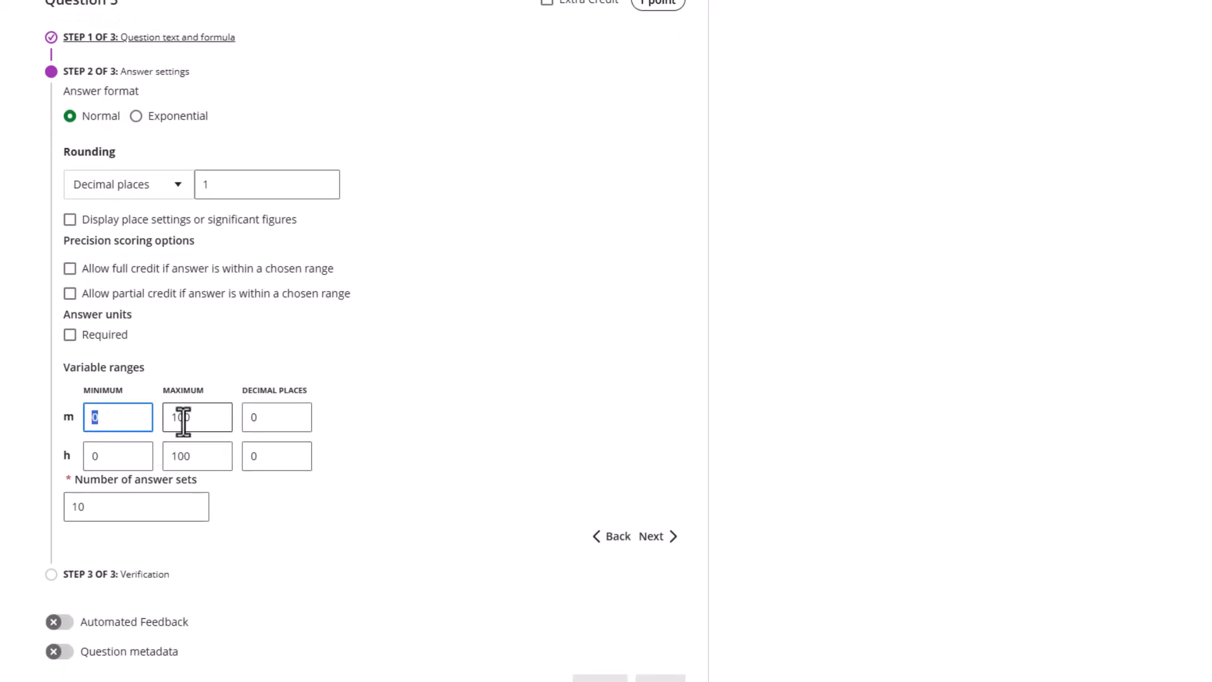
{"action": "double_click", "coordinate": [202, 419]}
{"action": "type", "text": "10"}
{"action": "double_click", "coordinate": [118, 455]}
{"action": "type", "text": "1"}
{"action": "left_click", "coordinate": [200, 459]}
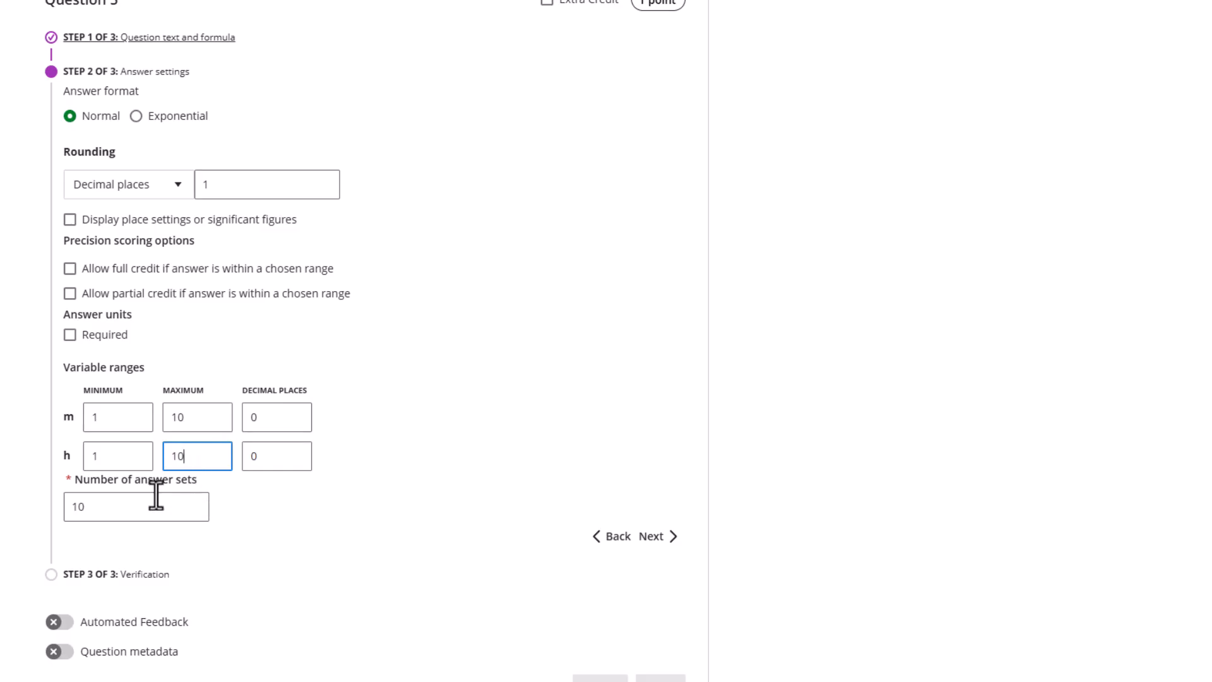
{"action": "key", "text": "BackSpace"}
{"action": "left_click", "coordinate": [651, 537]}
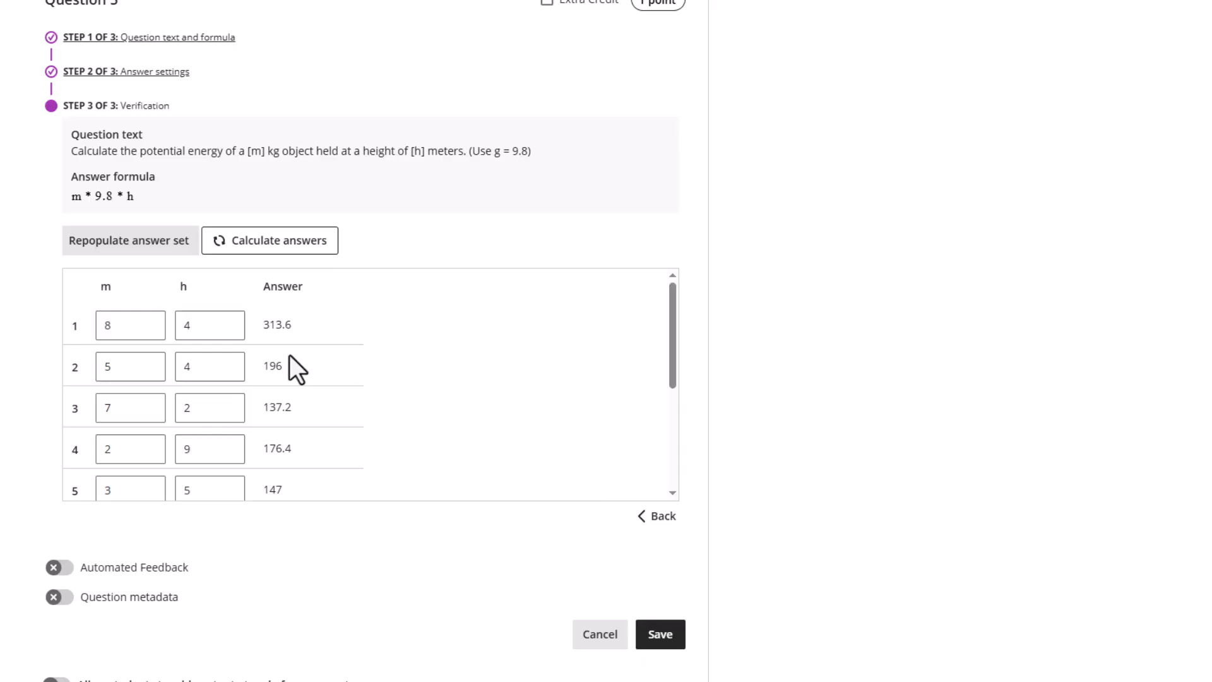
{"action": "scroll", "coordinate": [291, 379], "scroll_direction": "down", "scroll_amount": 5}
{"action": "scroll", "coordinate": [283, 379], "scroll_direction": "up", "scroll_amount": 3}
{"action": "scroll", "coordinate": [287, 378], "scroll_direction": "up", "scroll_amount": 4}
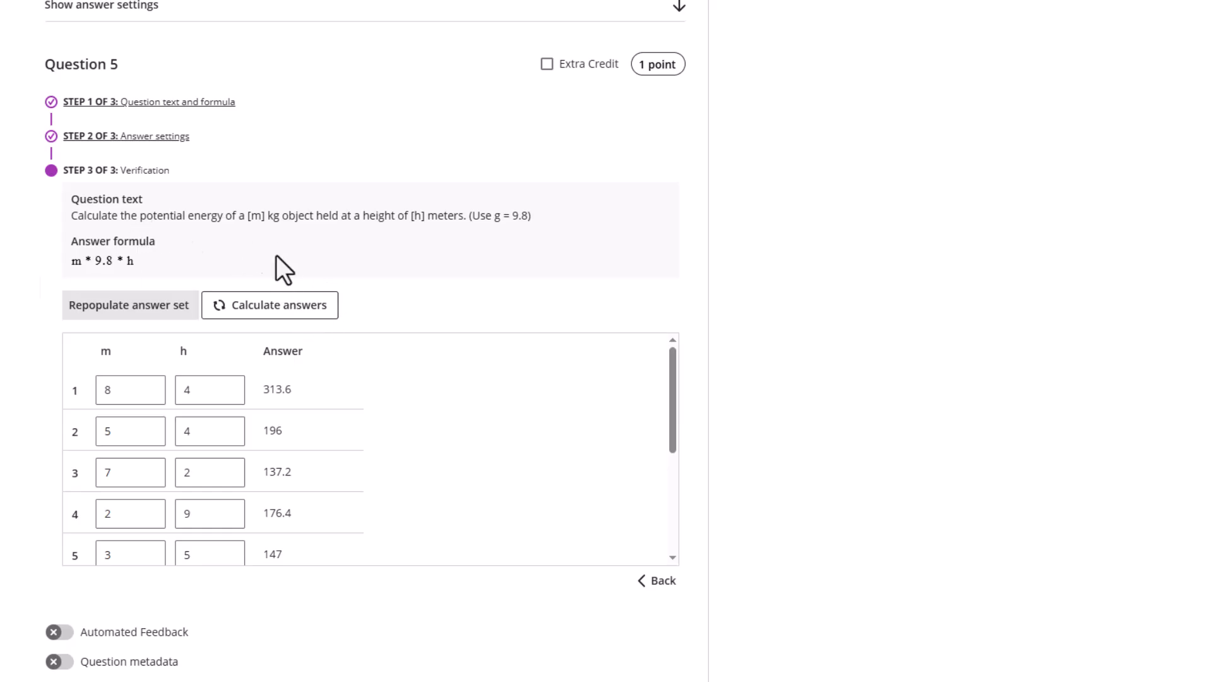
{"action": "scroll", "coordinate": [281, 465], "scroll_direction": "down", "scroll_amount": 3}
{"action": "scroll", "coordinate": [189, 373], "scroll_direction": "up", "scroll_amount": 6}
{"action": "scroll", "coordinate": [195, 347], "scroll_direction": "down", "scroll_amount": 4}
{"action": "scroll", "coordinate": [330, 360], "scroll_direction": "down", "scroll_amount": 3}
Save Question 5 and look over the test's question list
{"action": "left_click", "coordinate": [660, 543]}
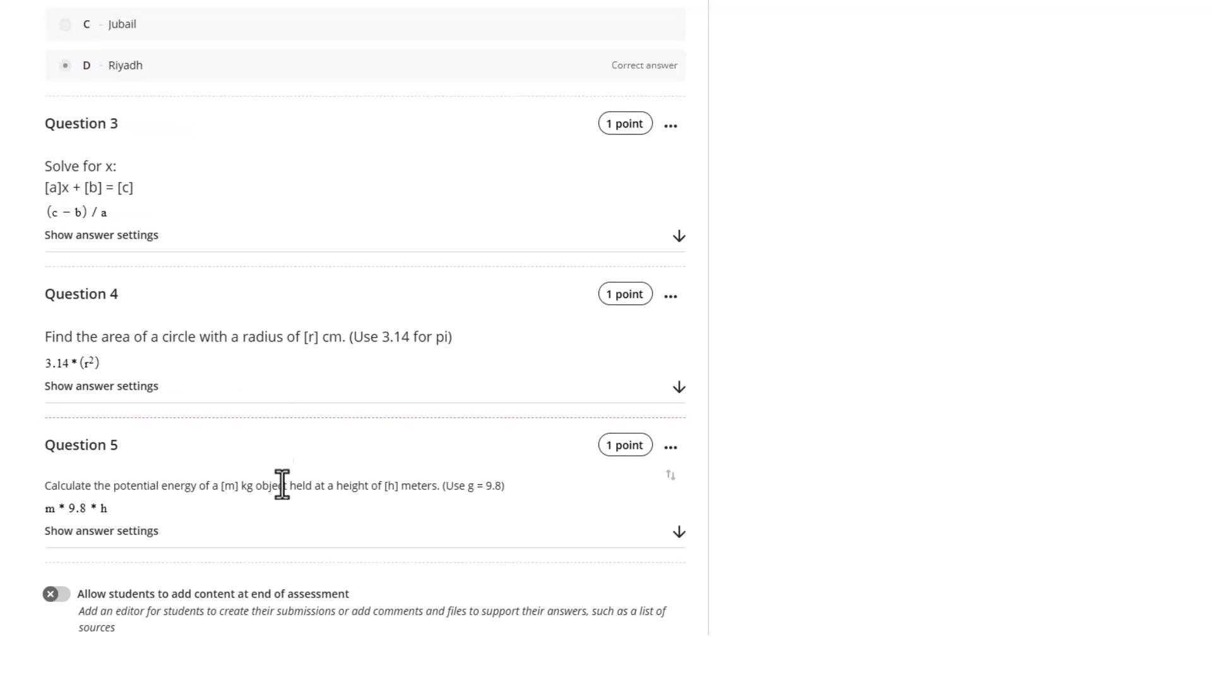
{"action": "scroll", "coordinate": [233, 497], "scroll_direction": "up", "scroll_amount": 5}
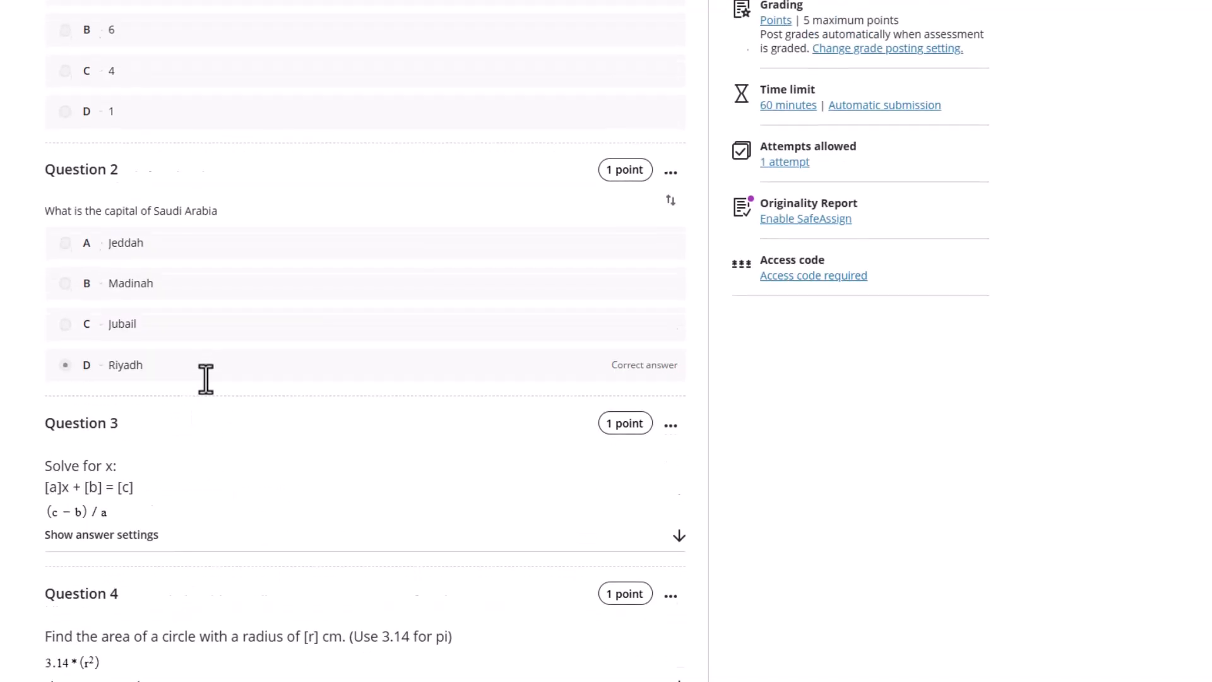
{"action": "scroll", "coordinate": [201, 353], "scroll_direction": "down", "scroll_amount": 5}
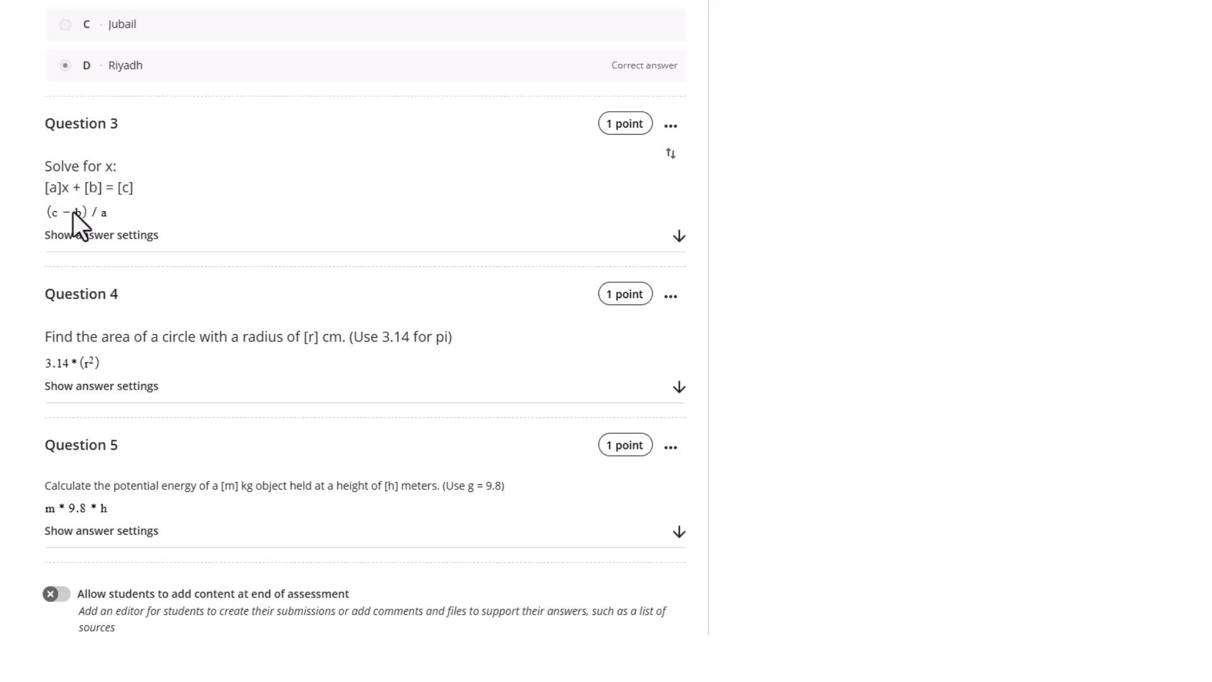
Highlight Question 3's [a]x + [b] = [c] equation, then scroll the Word range guide
{"action": "left_click_drag", "start_coordinate": [134, 187], "coordinate": [41, 190]}
{"action": "left_click", "coordinate": [40, 191]}
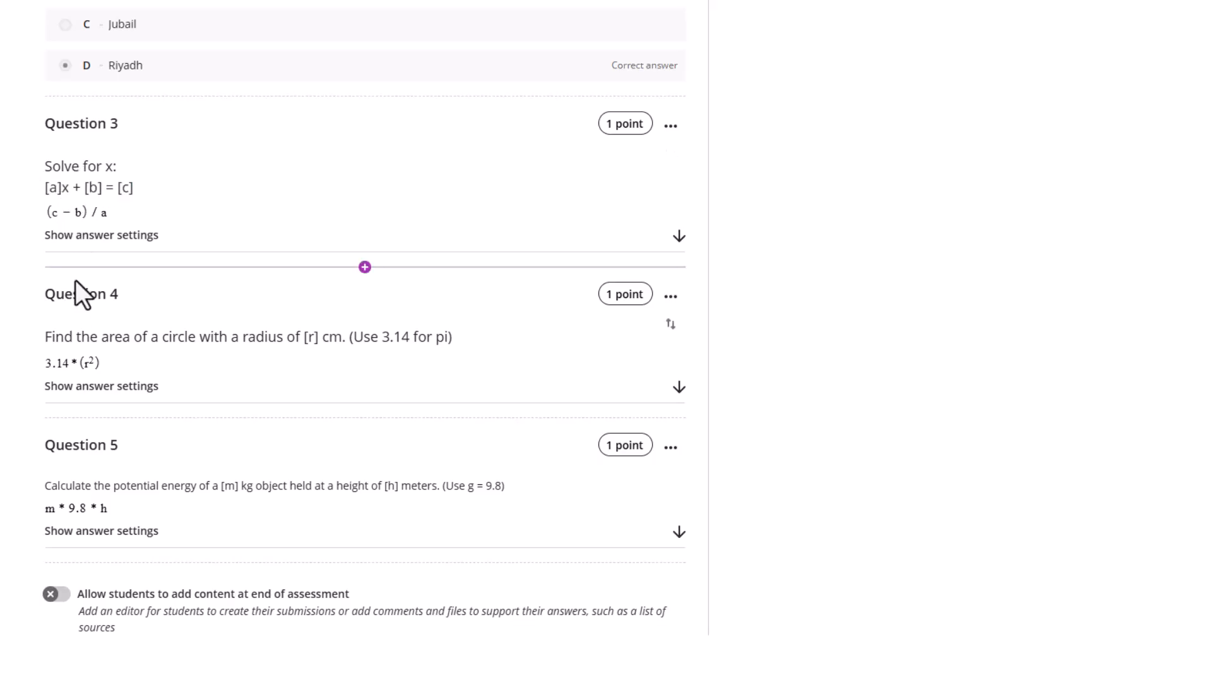
{"action": "left_click_drag", "start_coordinate": [44, 193], "coordinate": [134, 201]}
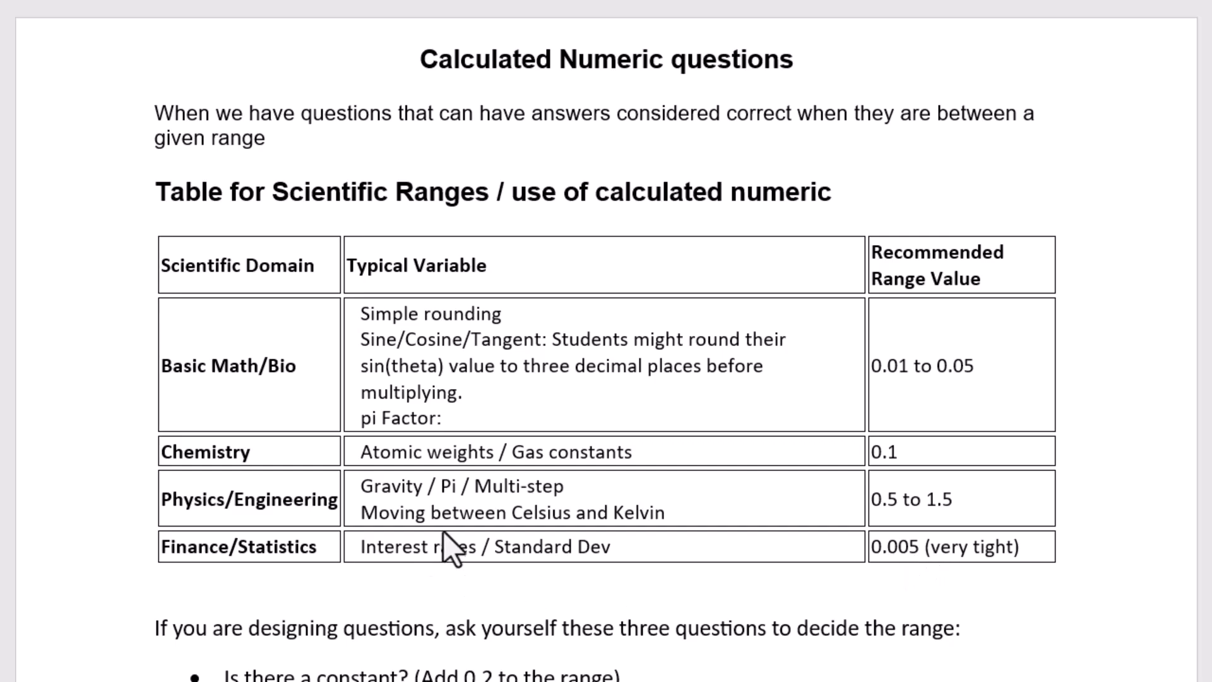
{"action": "scroll", "coordinate": [442, 532], "scroll_direction": "down", "scroll_amount": 5}
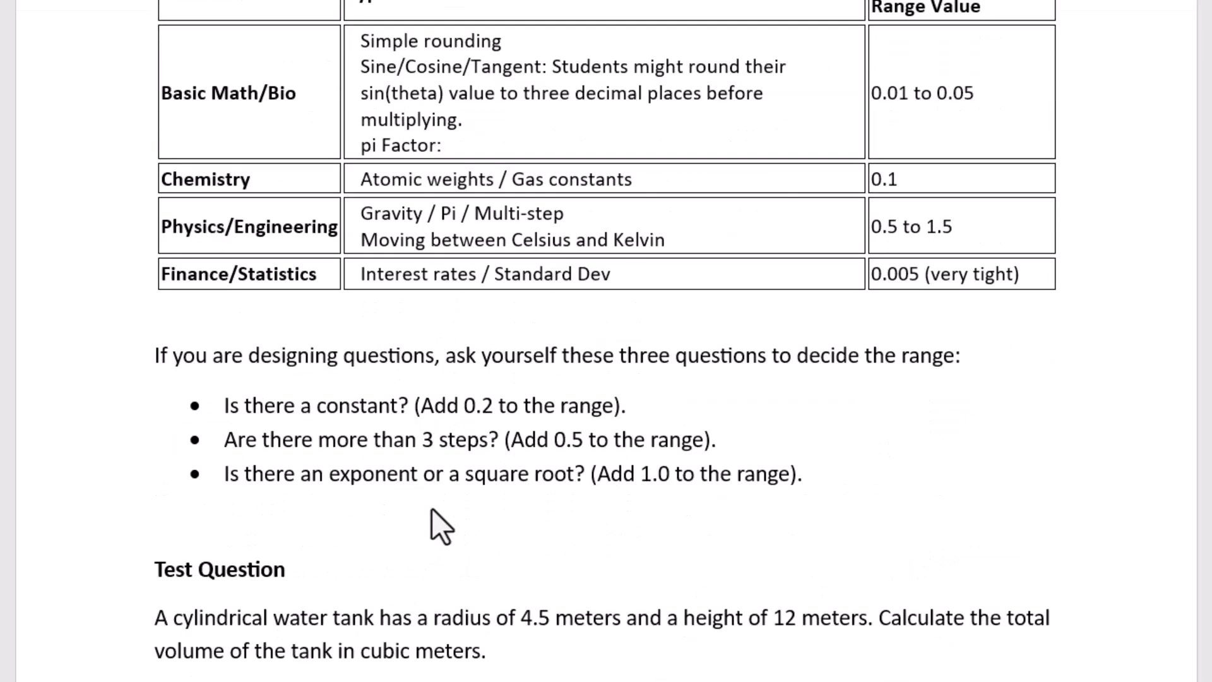
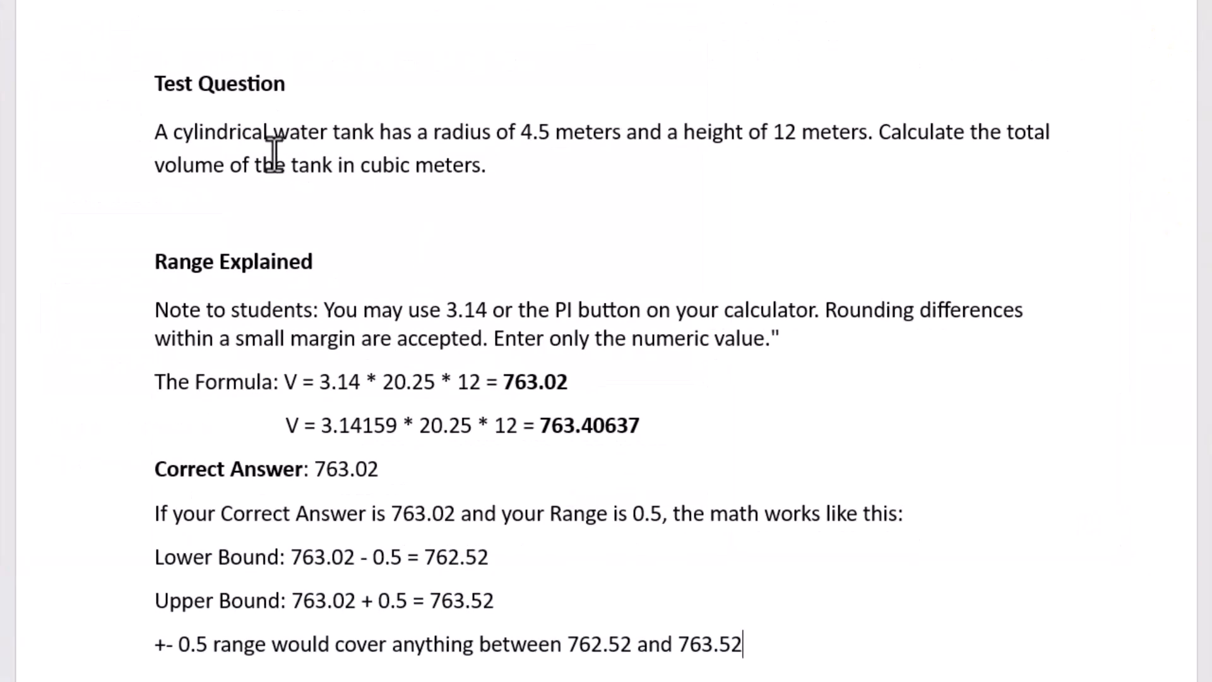
Copy the cylindrical water tank question from Word into Question 7's text
{"action": "triple_click", "coordinate": [246, 150]}
{"action": "key", "text": "ctrl+c"}
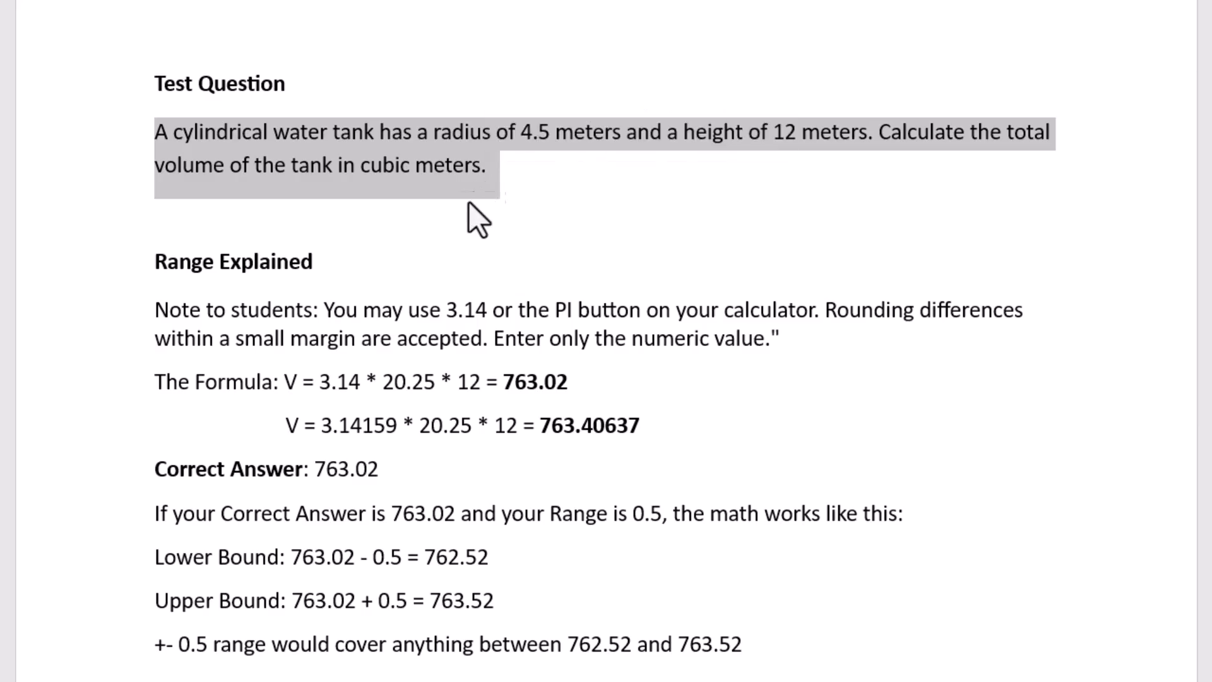
{"action": "key", "text": "alt+Tab"}
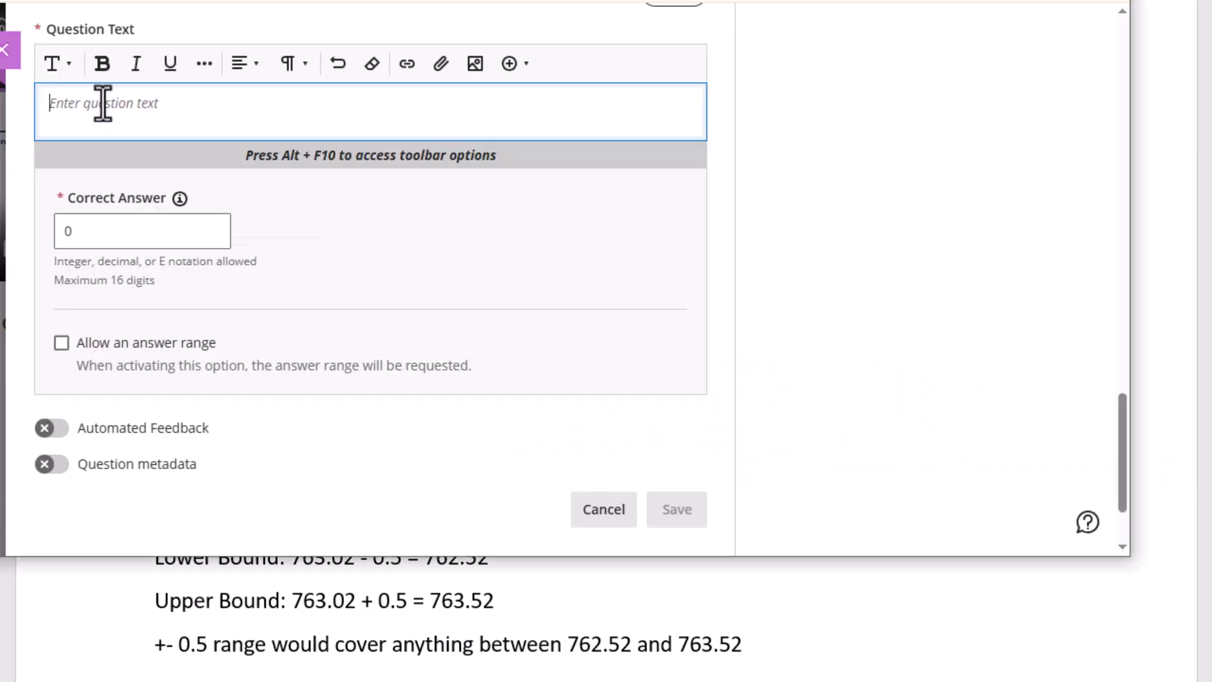
{"action": "key", "text": "ctrl+v"}
Enlarge the pasted question's font size and select the 763.02 answer in the Word formula
{"action": "left_click_drag", "start_coordinate": [218, 123], "coordinate": [40, 108]}
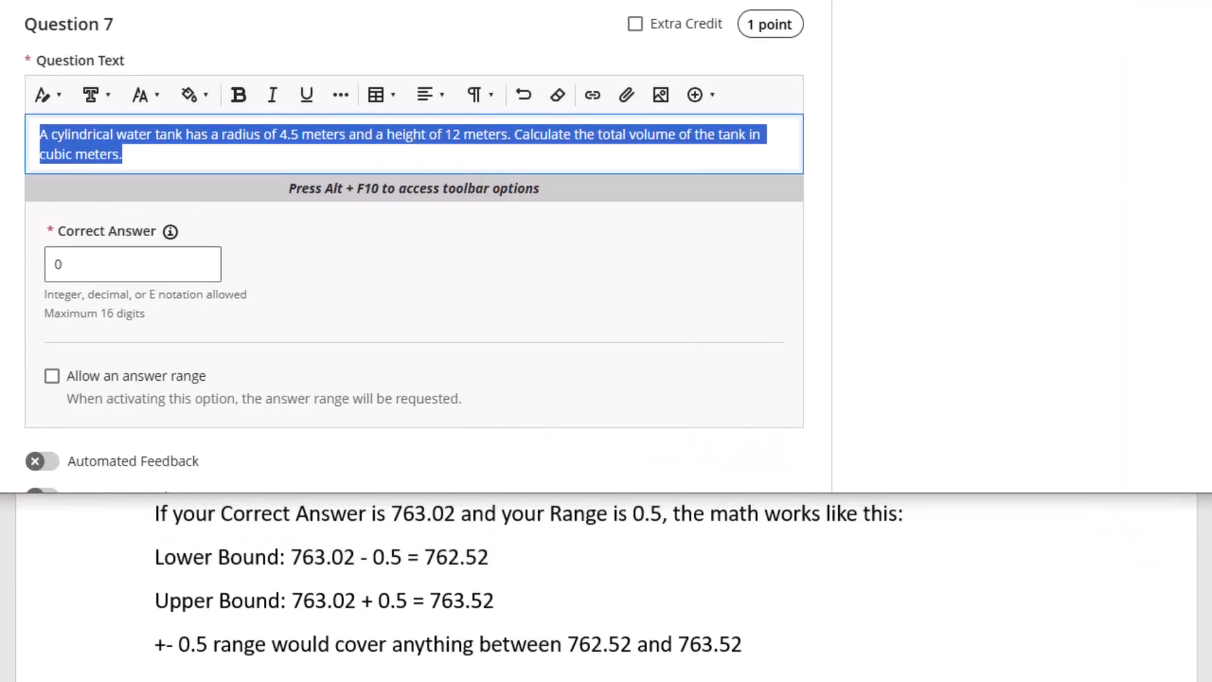
{"action": "left_click", "coordinate": [152, 100]}
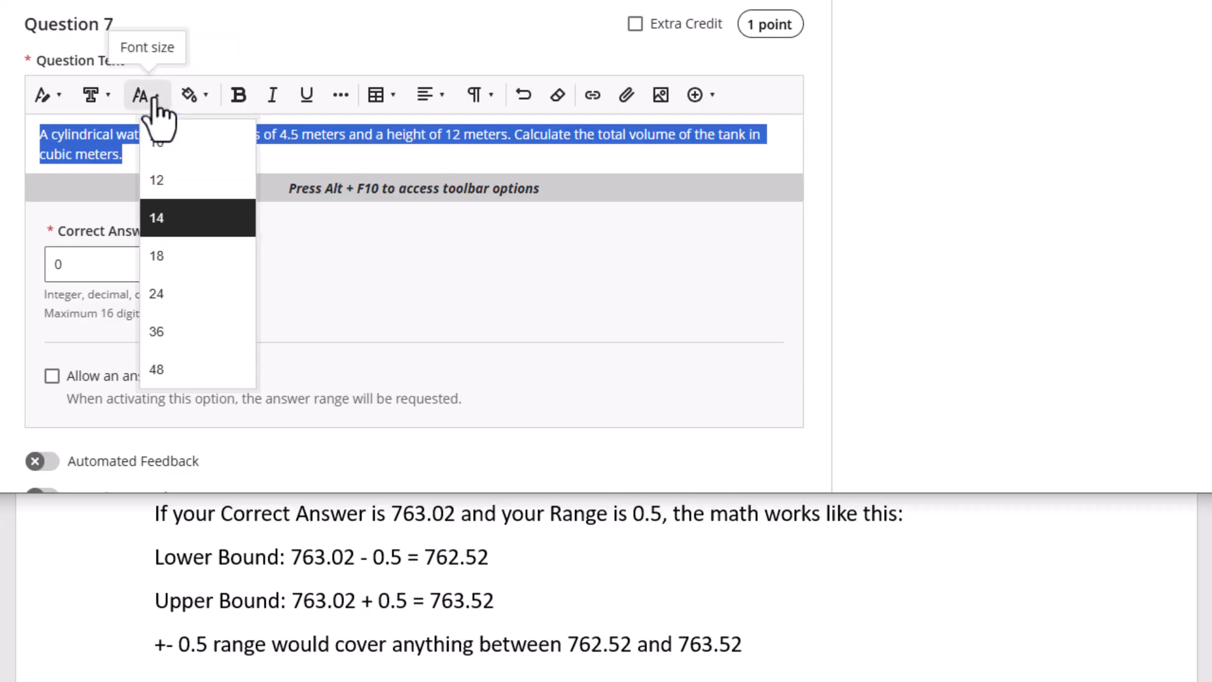
{"action": "left_click", "coordinate": [170, 294]}
{"action": "left_click", "coordinate": [381, 161]}
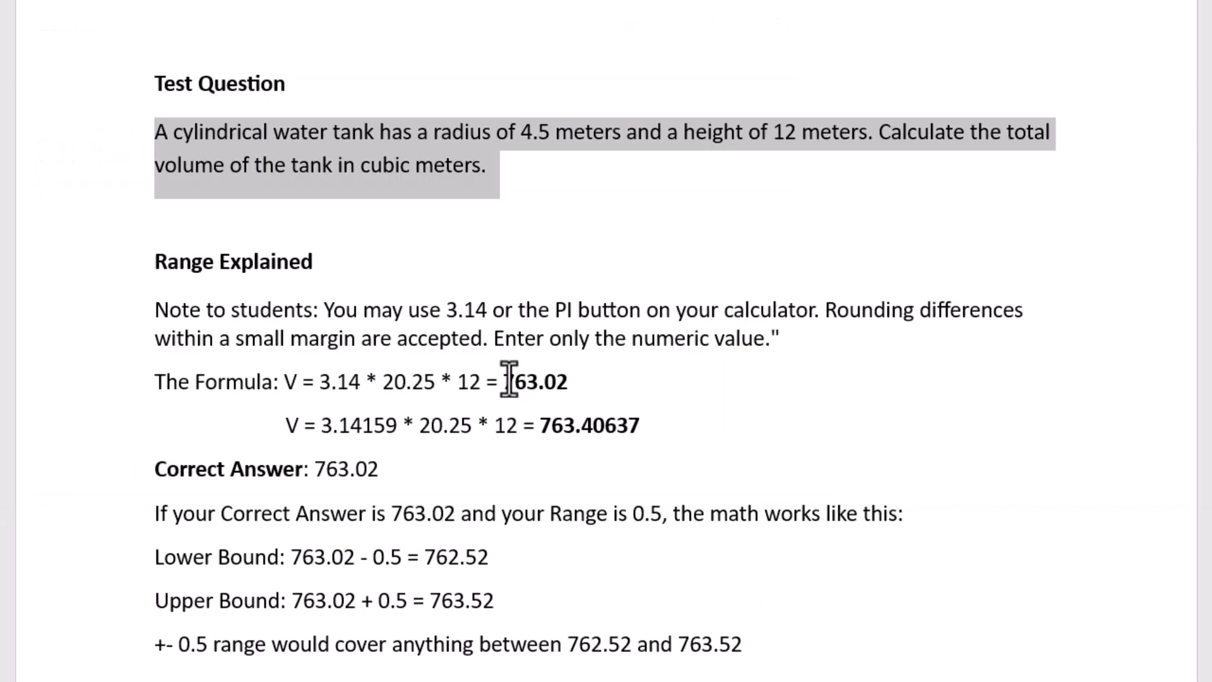
{"action": "left_click_drag", "start_coordinate": [507, 382], "coordinate": [569, 384]}
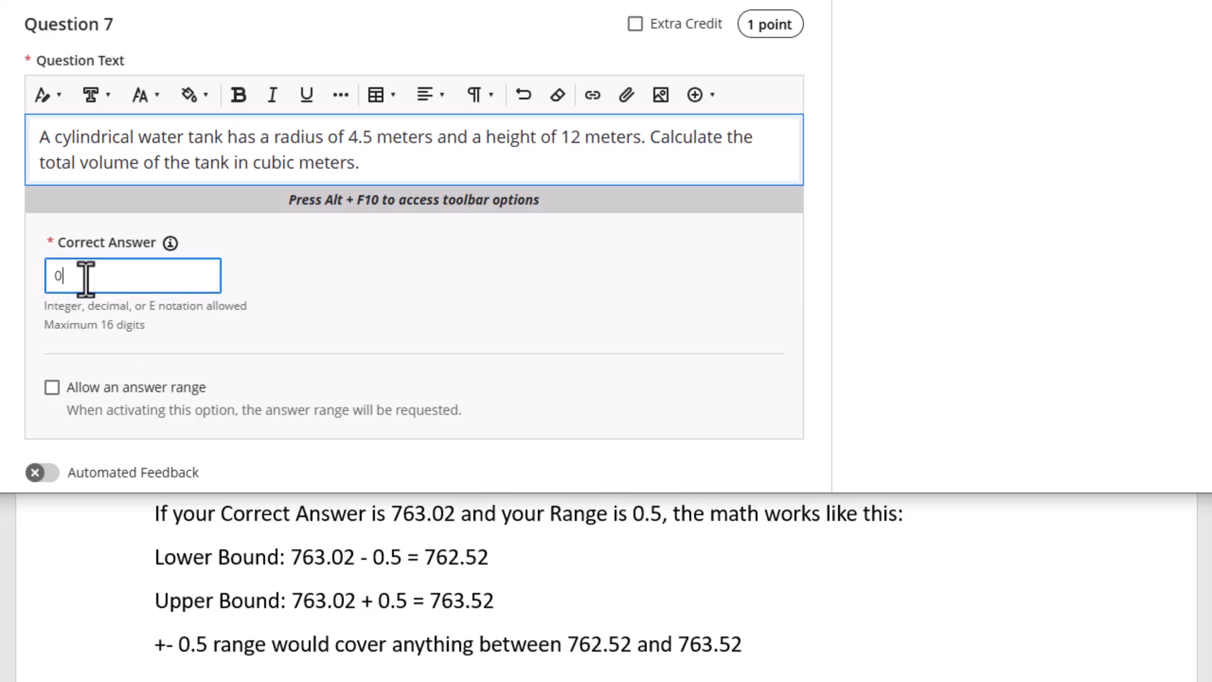
Set the correct answer to 763.02 and allow an answer range of 0.5
{"action": "left_click", "coordinate": [86, 276]}
{"action": "left_click_drag", "start_coordinate": [91, 216], "coordinate": [25, 243]}
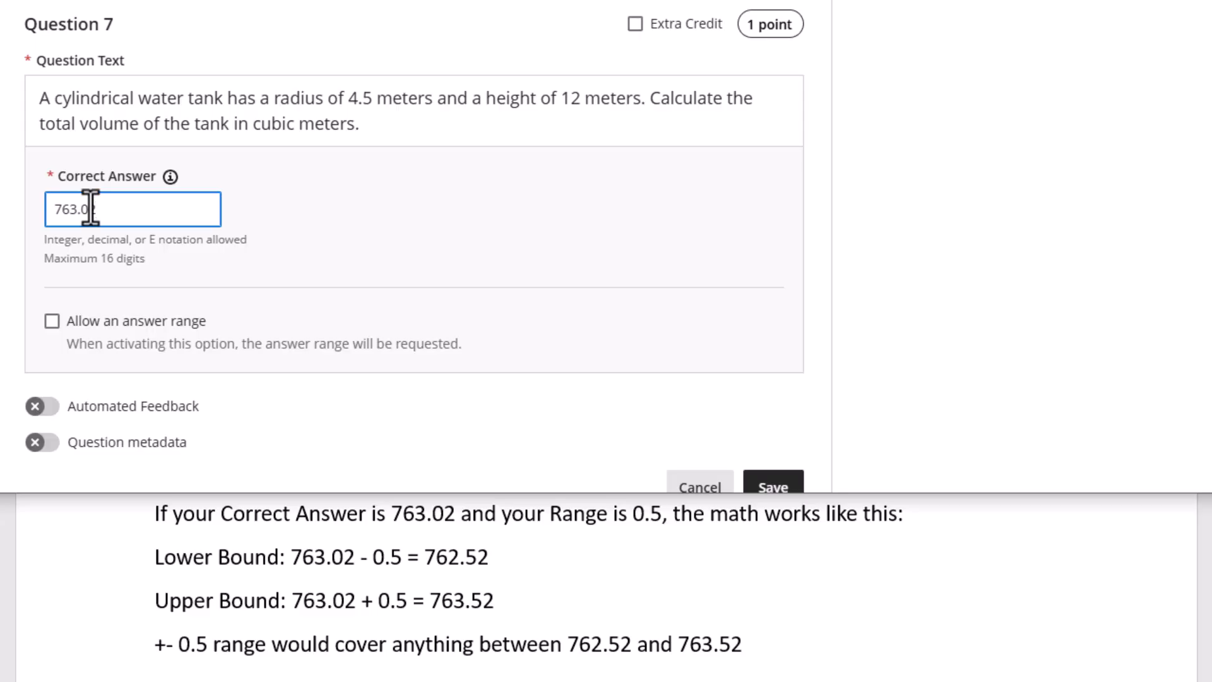
{"action": "left_click", "coordinate": [52, 322]}
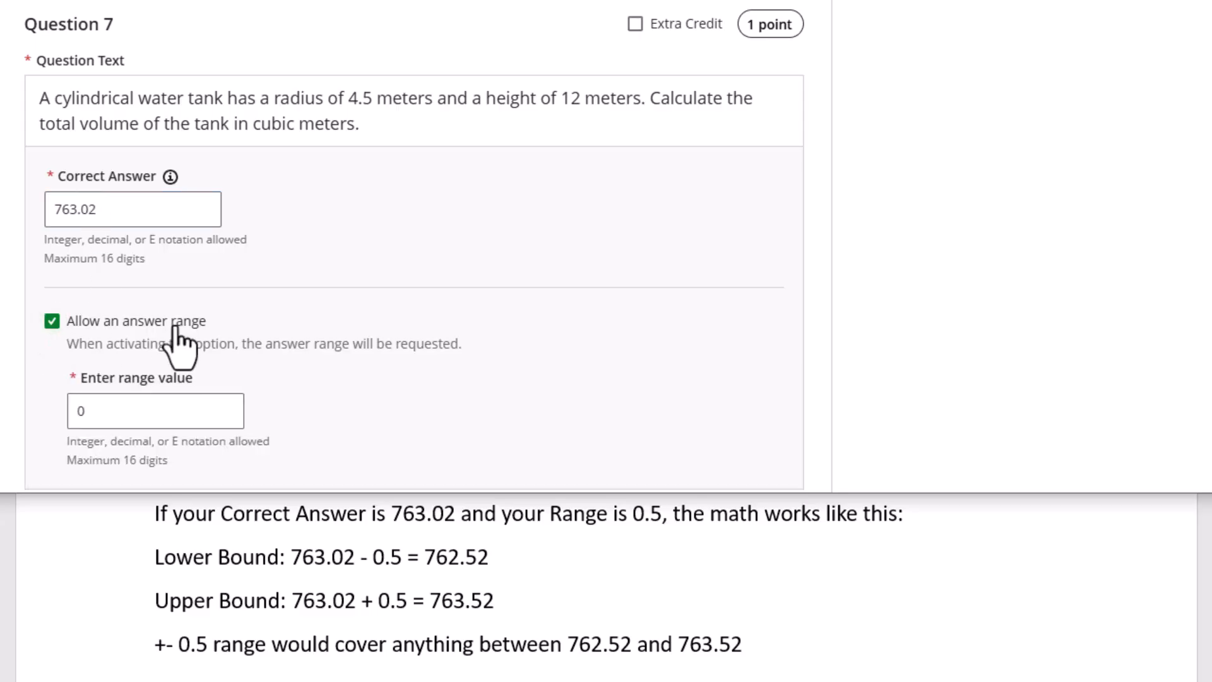
{"action": "scroll", "coordinate": [200, 373], "scroll_direction": "down", "scroll_amount": 2}
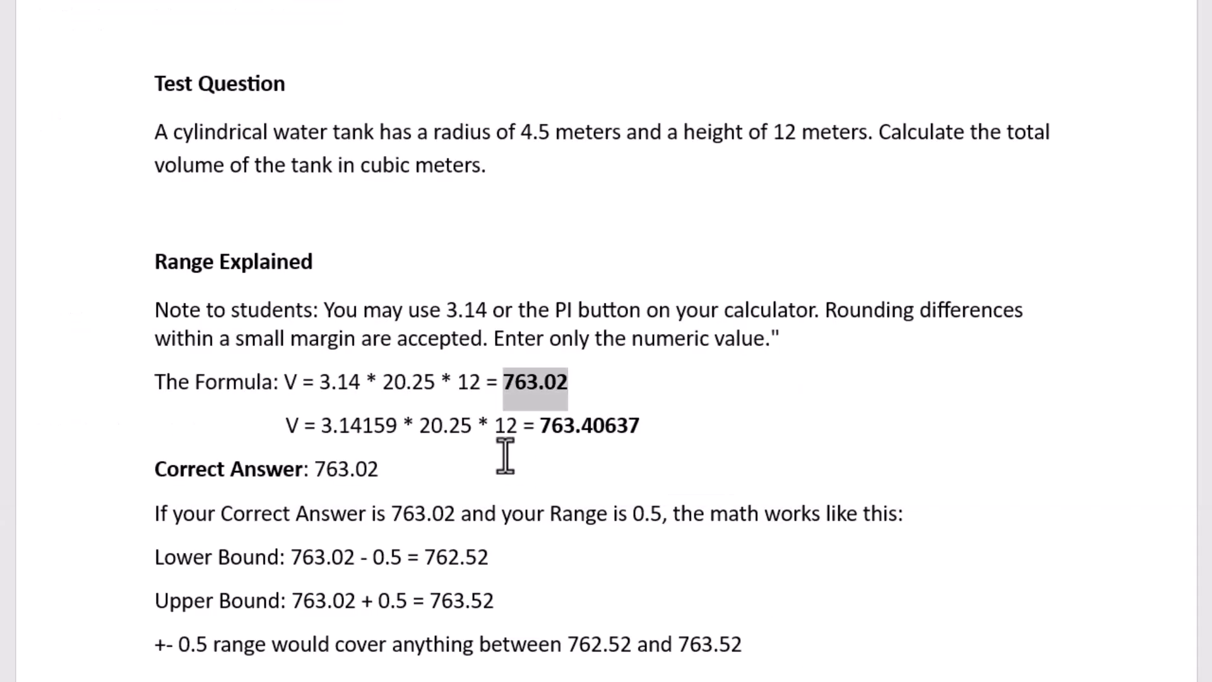
{"action": "scroll", "coordinate": [568, 449], "scroll_direction": "down", "scroll_amount": 1}
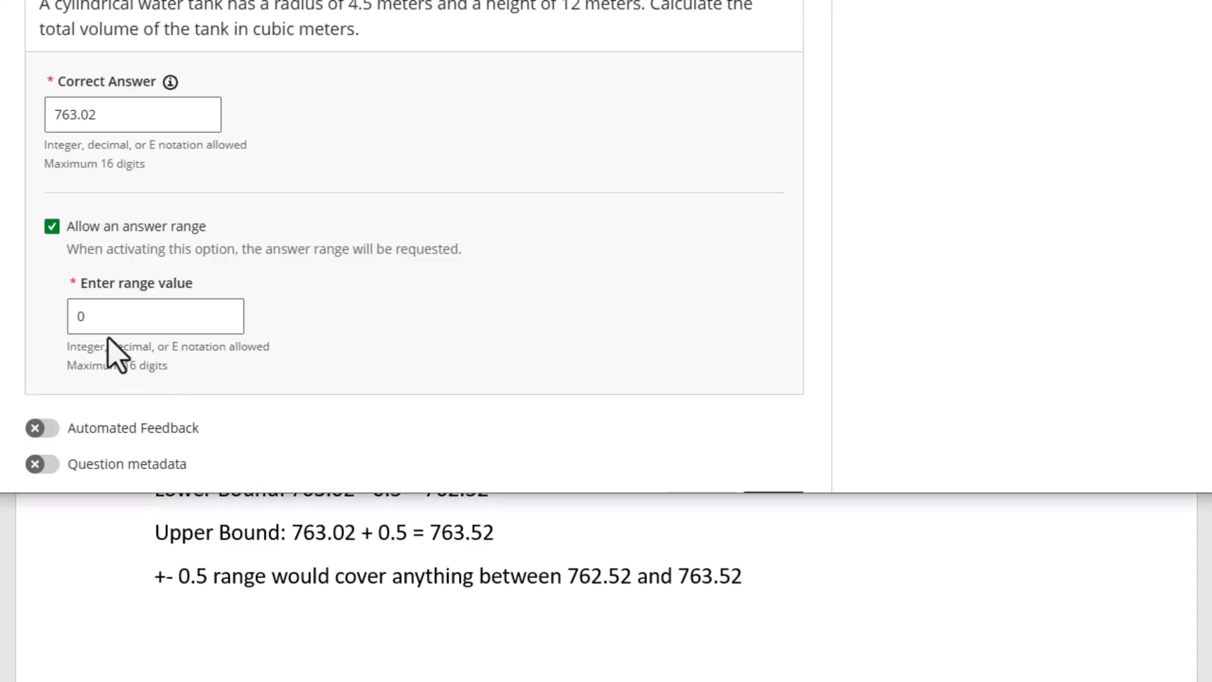
{"action": "double_click", "coordinate": [82, 325]}
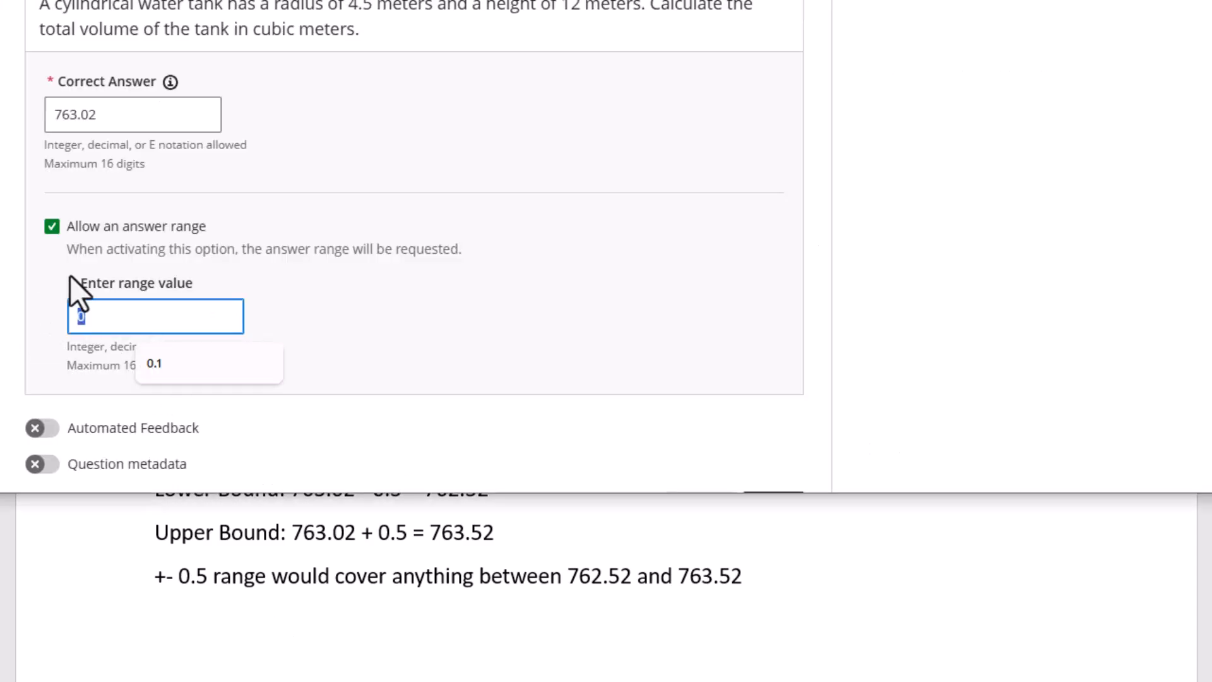
{"action": "type", "text": "0.5"}
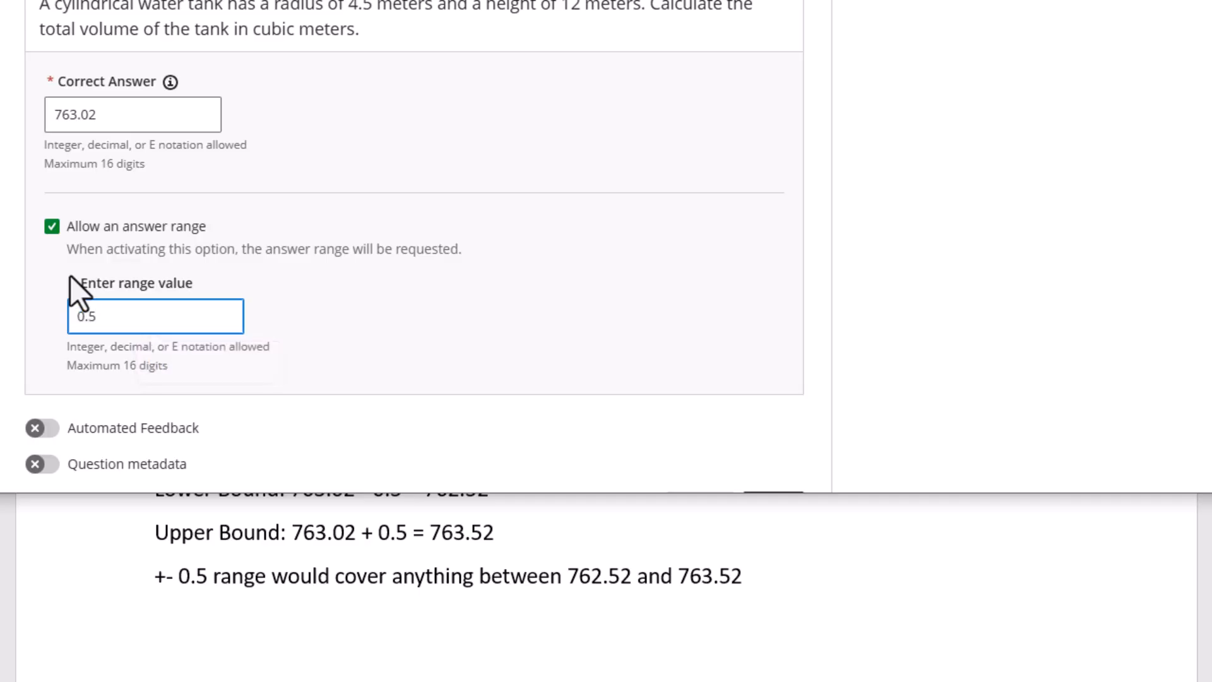
{"action": "left_click", "coordinate": [366, 267]}
Recheck the question text and the 763.02 answer, then save Question 7
{"action": "scroll", "coordinate": [358, 347], "scroll_direction": "down", "scroll_amount": 3}
{"action": "scroll", "coordinate": [333, 335], "scroll_direction": "up", "scroll_amount": 6}
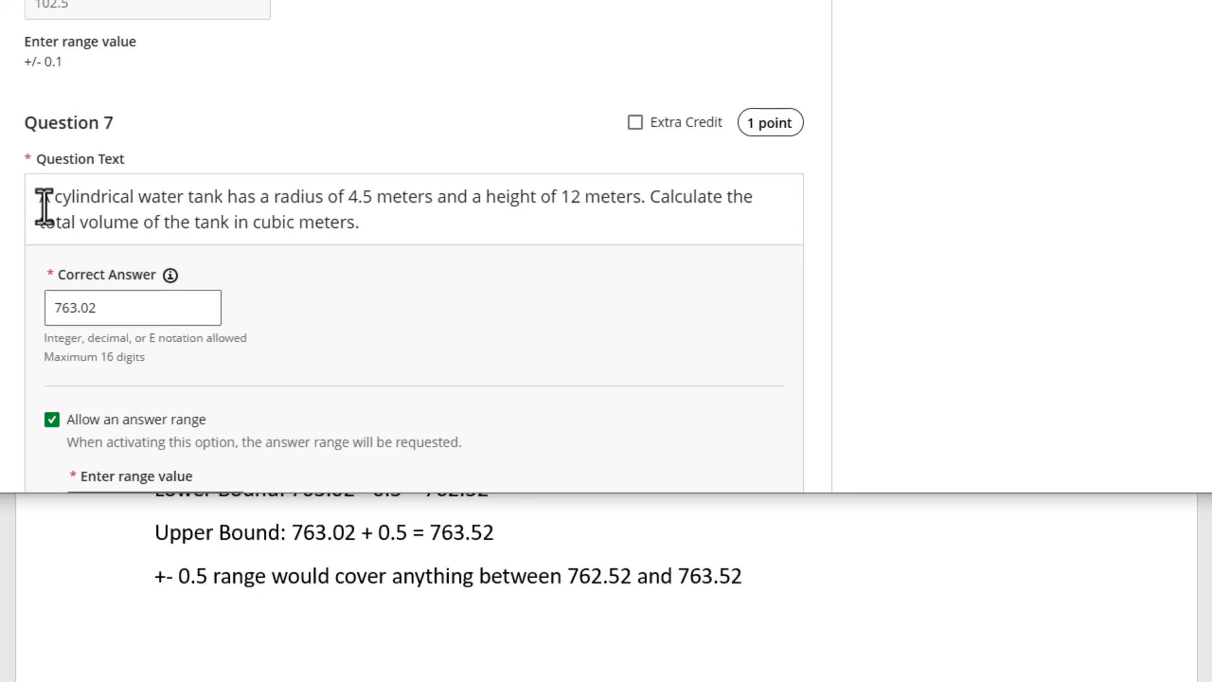
{"action": "left_click", "coordinate": [383, 221]}
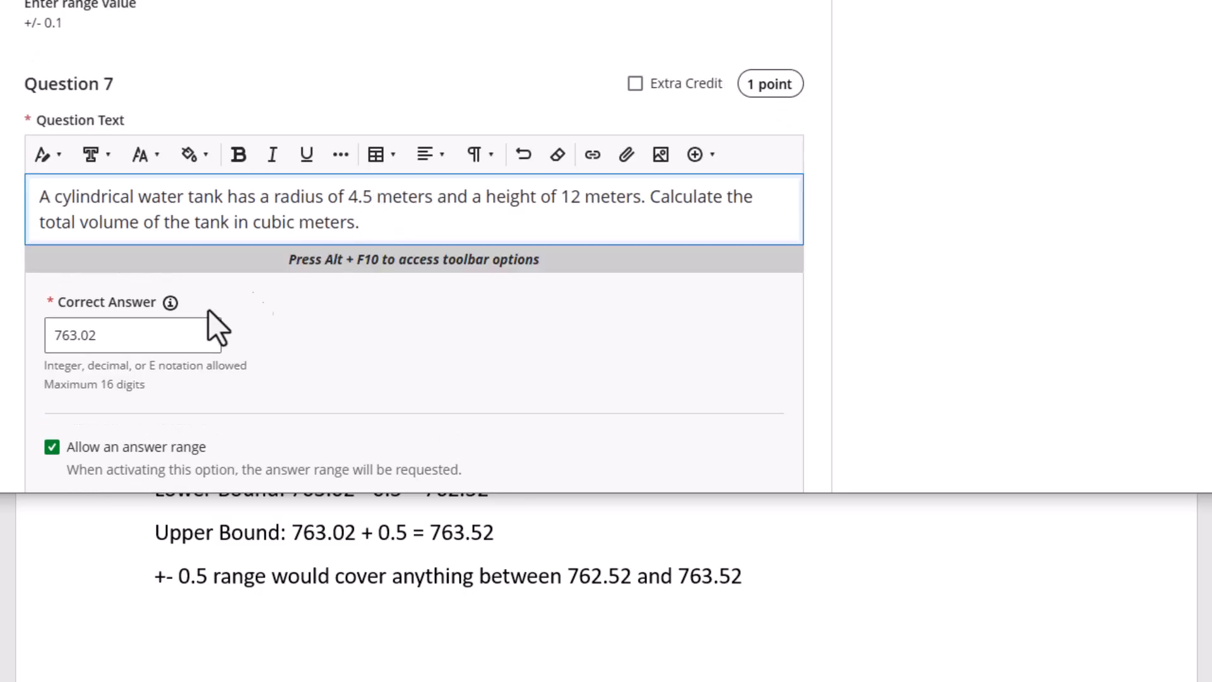
{"action": "scroll", "coordinate": [387, 238], "scroll_direction": "down", "scroll_amount": 3}
{"action": "scroll", "coordinate": [352, 203], "scroll_direction": "up", "scroll_amount": 3}
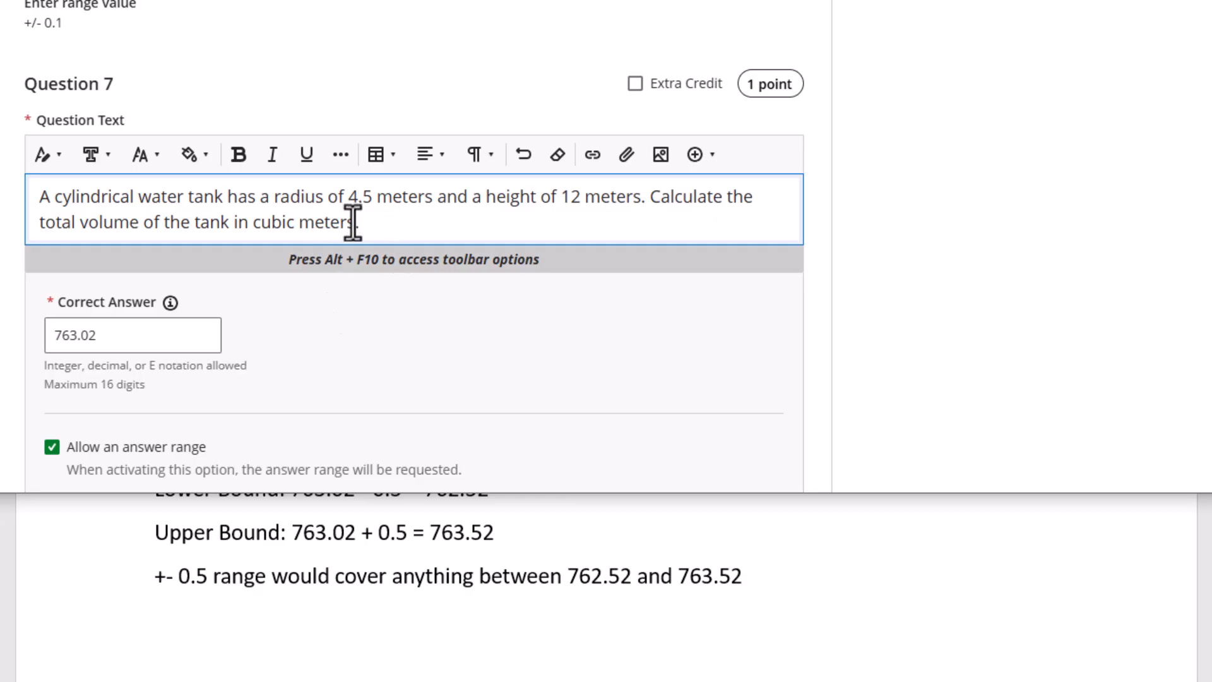
{"action": "scroll", "coordinate": [221, 330], "scroll_direction": "down", "scroll_amount": 2}
{"action": "left_click", "coordinate": [54, 243]}
{"action": "left_click_drag", "start_coordinate": [53, 243], "coordinate": [97, 238]}
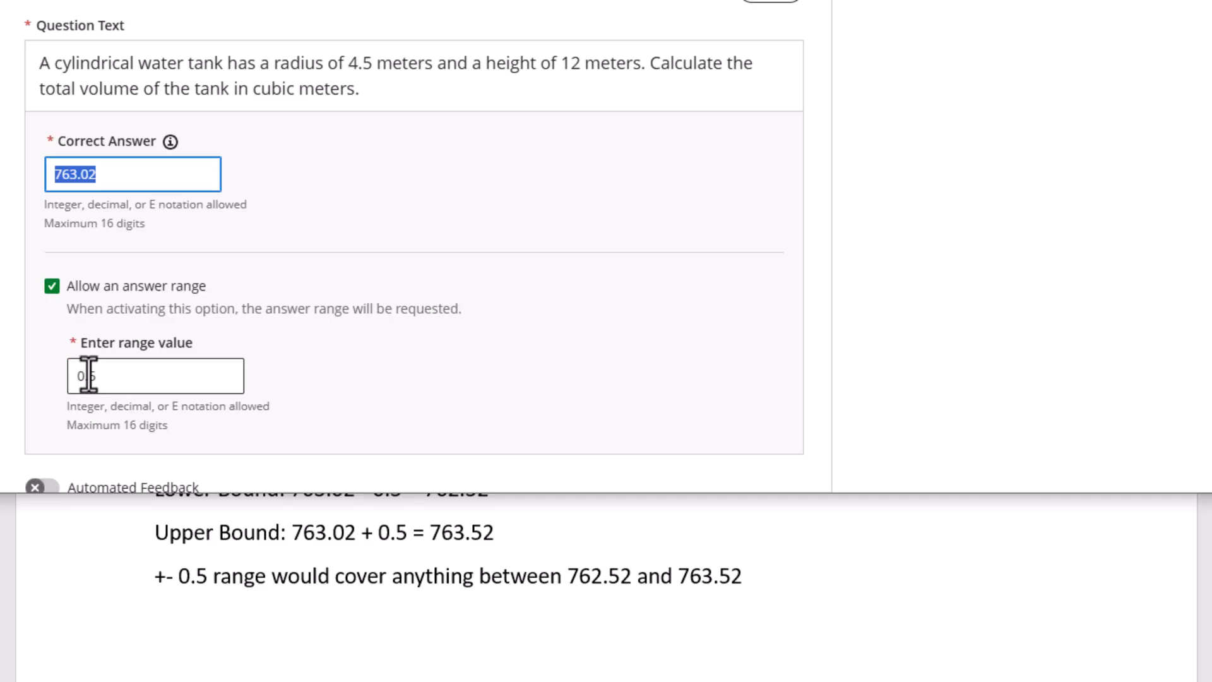
{"action": "scroll", "coordinate": [109, 376], "scroll_direction": "down", "scroll_amount": 4}
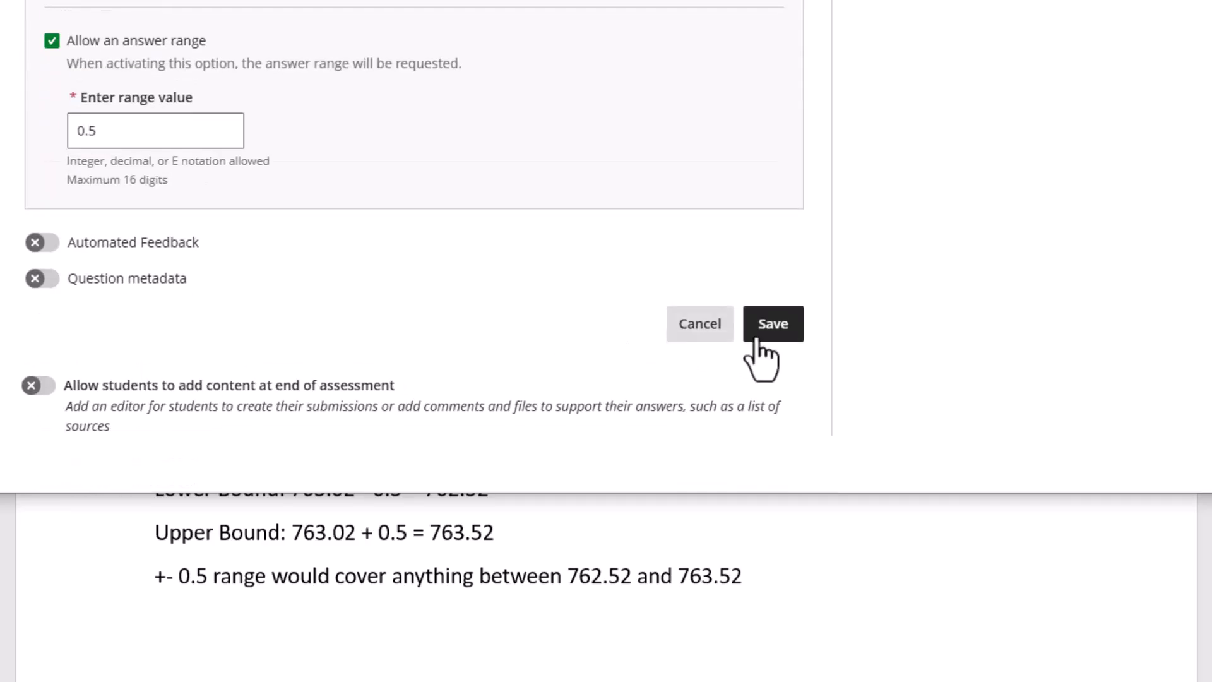
{"action": "left_click", "coordinate": [782, 329]}
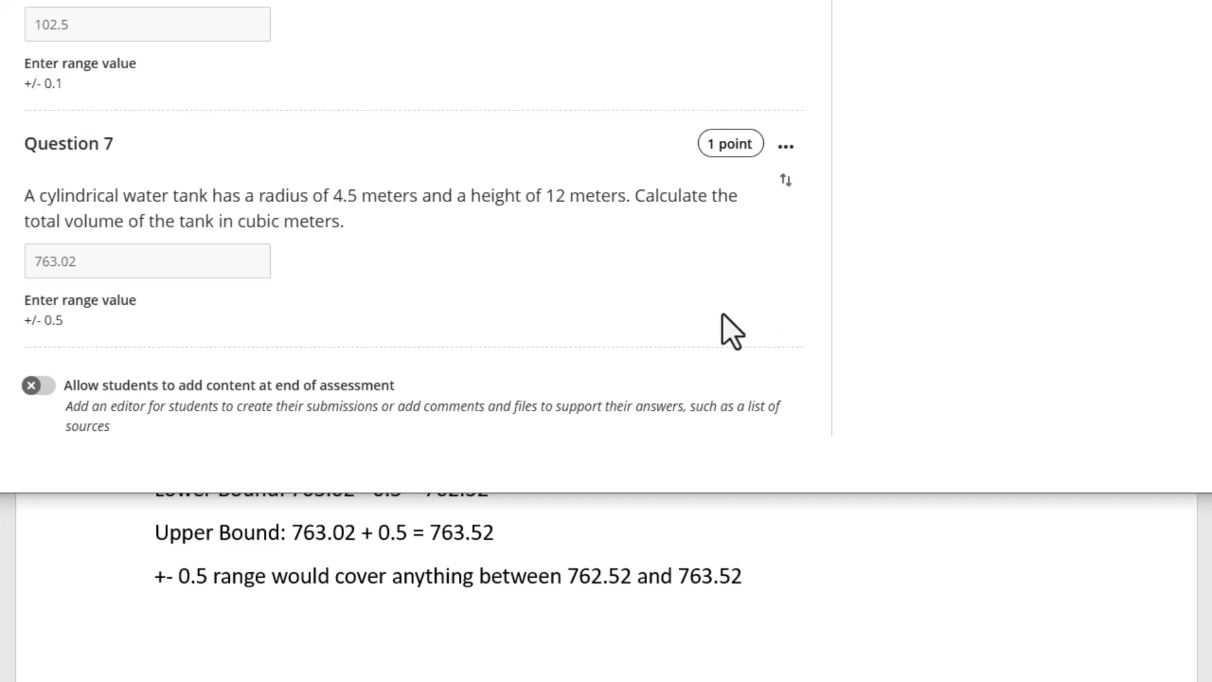
{"action": "scroll", "coordinate": [231, 258], "scroll_direction": "up", "scroll_amount": 5}
{"action": "scroll", "coordinate": [234, 257], "scroll_direction": "down", "scroll_amount": 5}
{"action": "scroll", "coordinate": [278, 315], "scroll_direction": "up", "scroll_amount": 4}
{"action": "scroll", "coordinate": [280, 313], "scroll_direction": "down", "scroll_amount": 4}
{"action": "scroll", "coordinate": [282, 311], "scroll_direction": "up", "scroll_amount": 2}
{"action": "scroll", "coordinate": [291, 311], "scroll_direction": "down", "scroll_amount": 2}
{"action": "scroll", "coordinate": [287, 274], "scroll_direction": "up", "scroll_amount": 5}
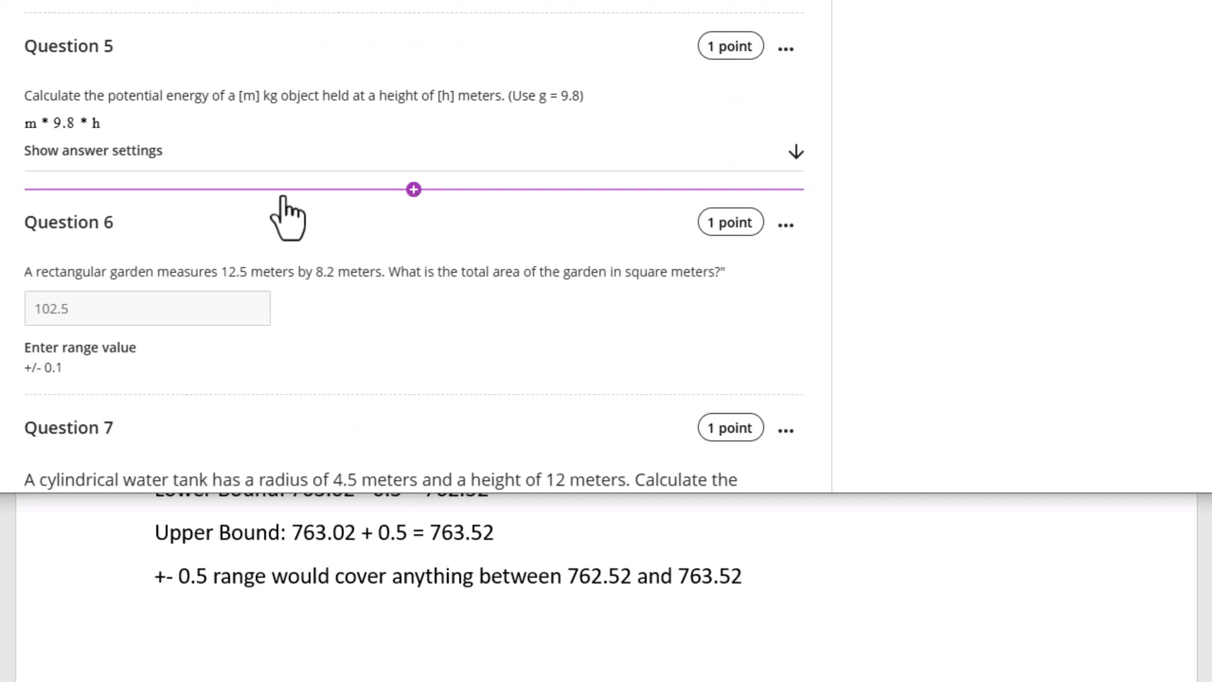
{"action": "scroll", "coordinate": [287, 221], "scroll_direction": "down", "scroll_amount": 4}
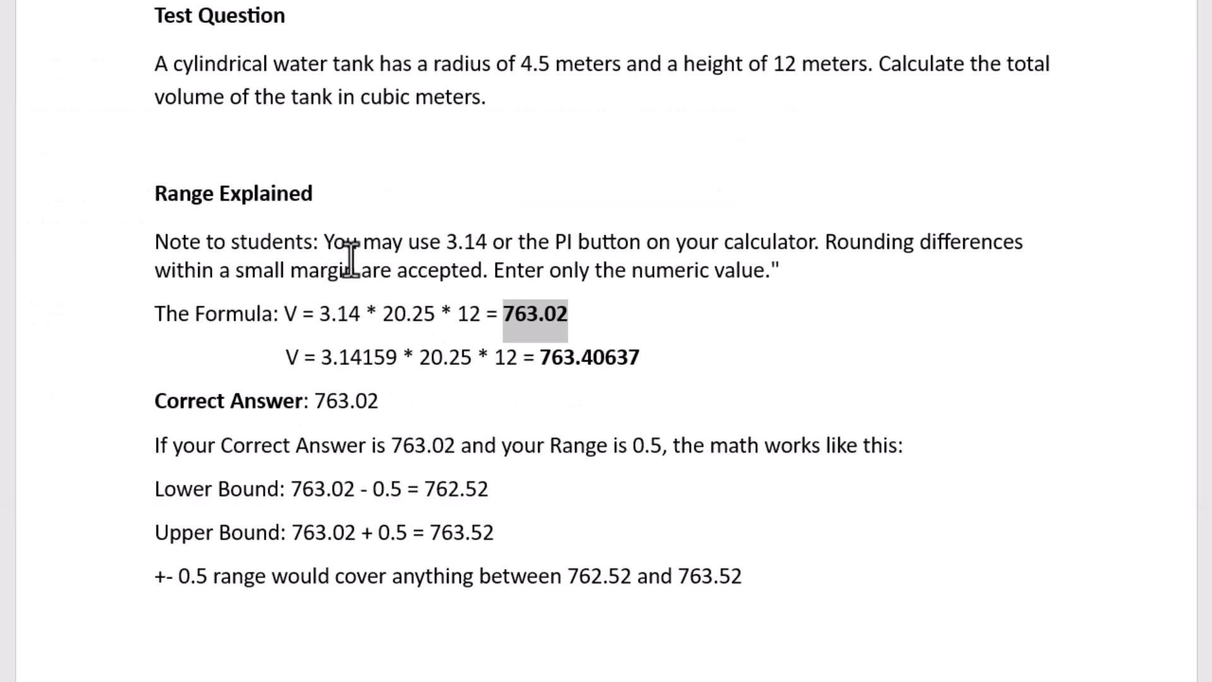
{"action": "scroll", "coordinate": [320, 273], "scroll_direction": "up", "scroll_amount": 4}
{"action": "scroll", "coordinate": [313, 276], "scroll_direction": "up", "scroll_amount": 8}
{"action": "scroll", "coordinate": [305, 270], "scroll_direction": "down", "scroll_amount": 8}
{"action": "scroll", "coordinate": [329, 303], "scroll_direction": "down", "scroll_amount": 3}
{"action": "left_click", "coordinate": [570, 314]}
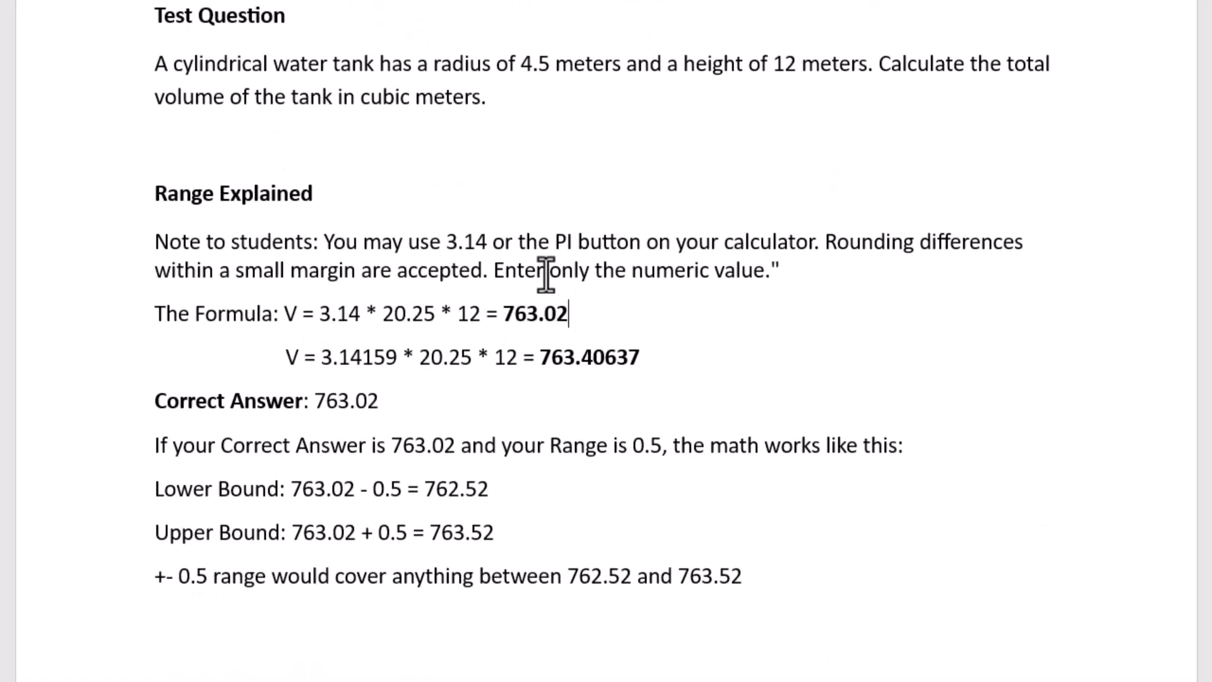
{"action": "scroll", "coordinate": [514, 272], "scroll_direction": "up", "scroll_amount": 2}
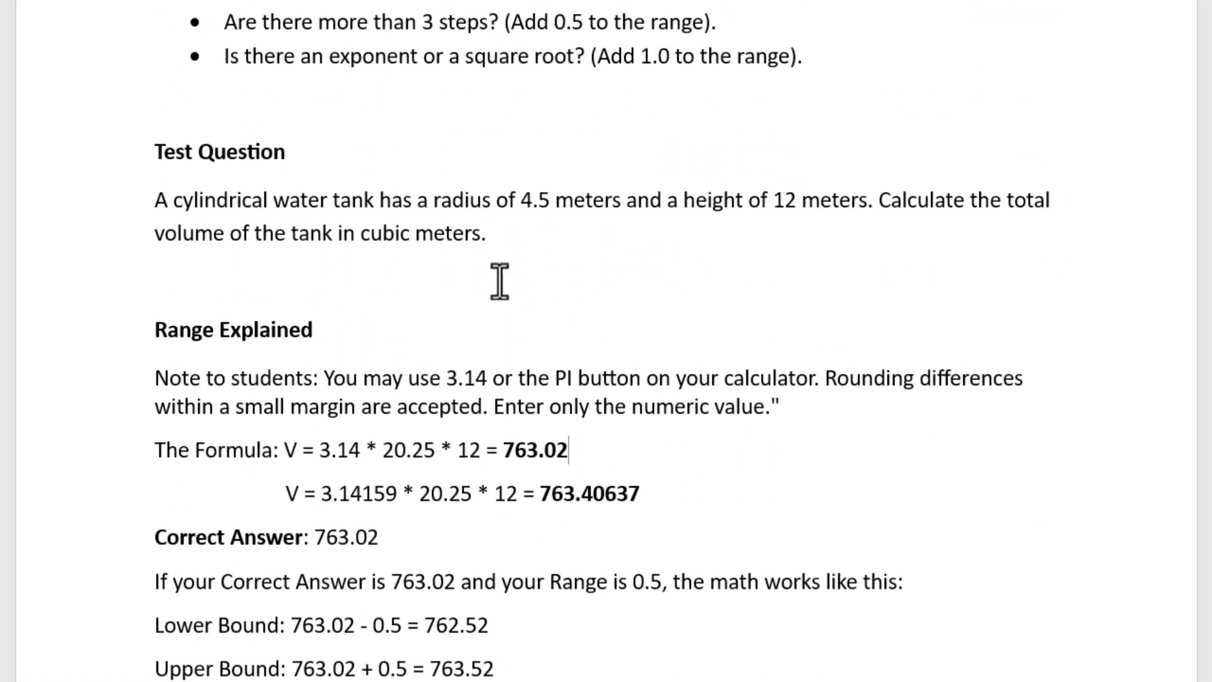
{"action": "scroll", "coordinate": [499, 272], "scroll_direction": "down", "scroll_amount": 2}
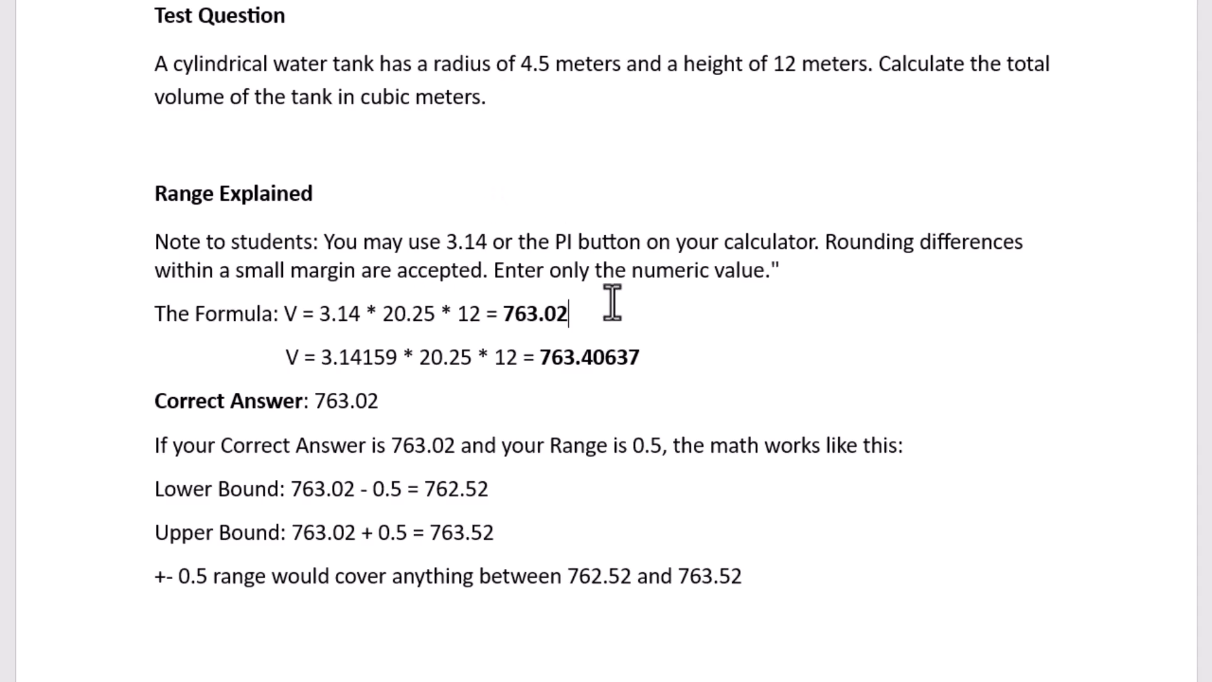
{"action": "scroll", "coordinate": [612, 301], "scroll_direction": "up", "scroll_amount": 4}
{"action": "scroll", "coordinate": [615, 302], "scroll_direction": "up", "scroll_amount": 7}
{"action": "scroll", "coordinate": [820, 294], "scroll_direction": "down", "scroll_amount": 2}
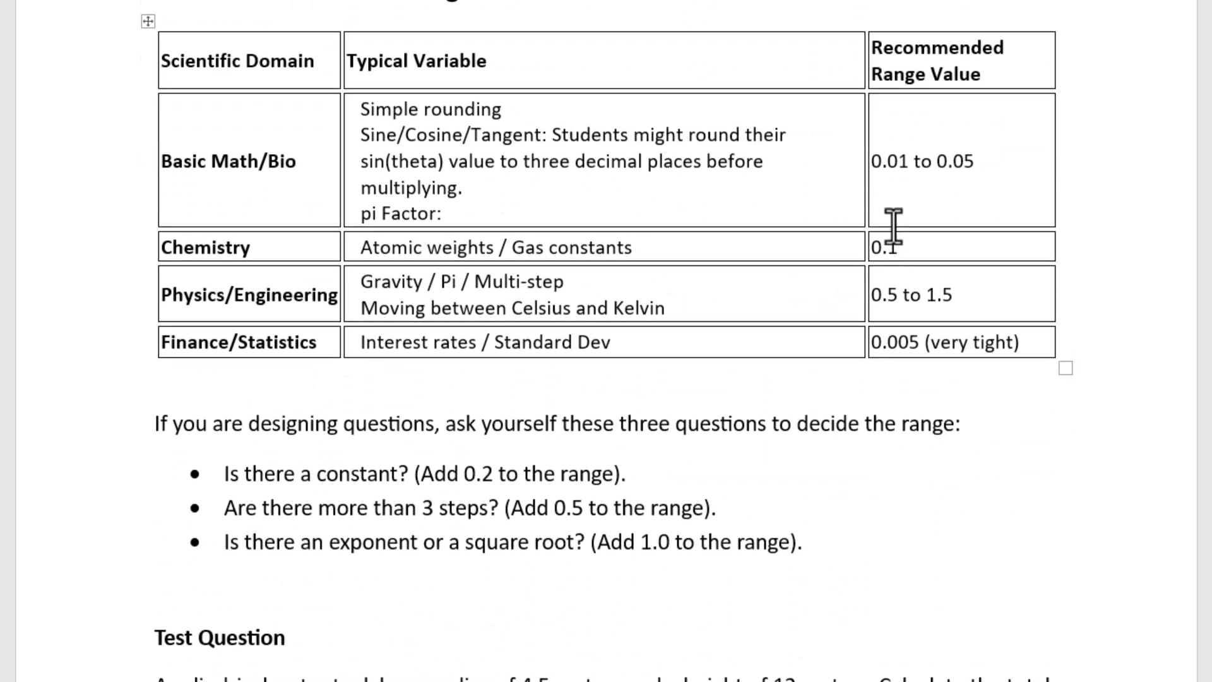
{"action": "scroll", "coordinate": [852, 378], "scroll_direction": "down", "scroll_amount": 3}
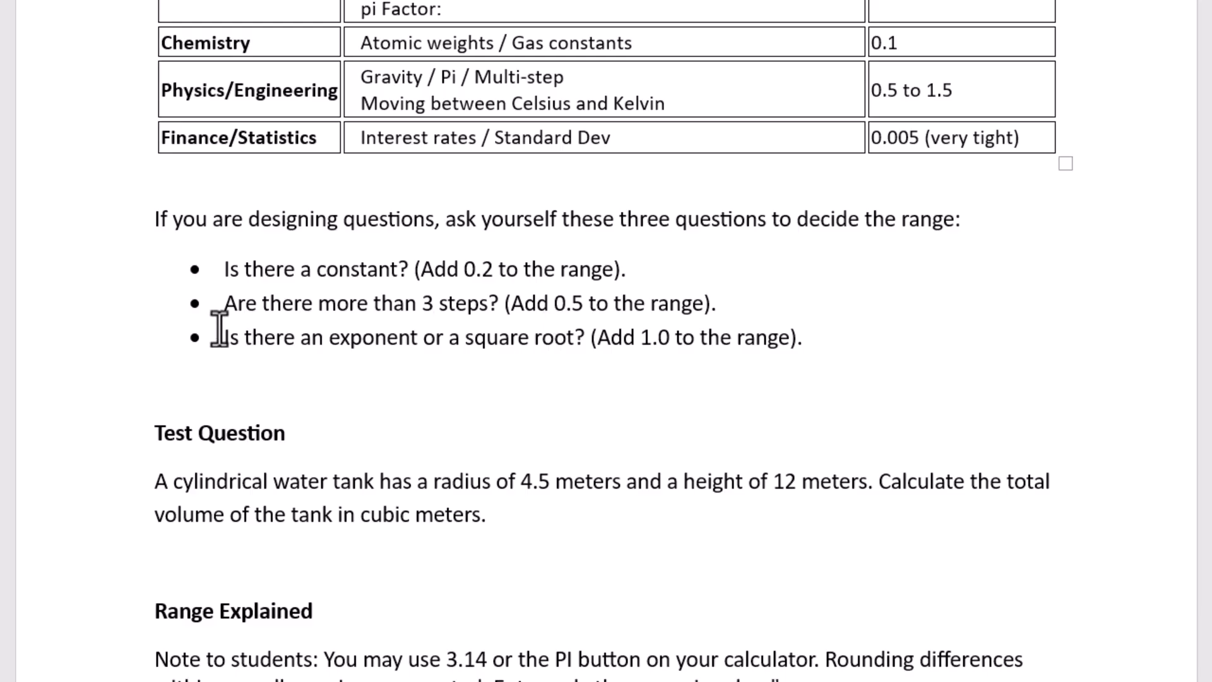
{"action": "left_click_drag", "start_coordinate": [222, 337], "coordinate": [572, 344]}
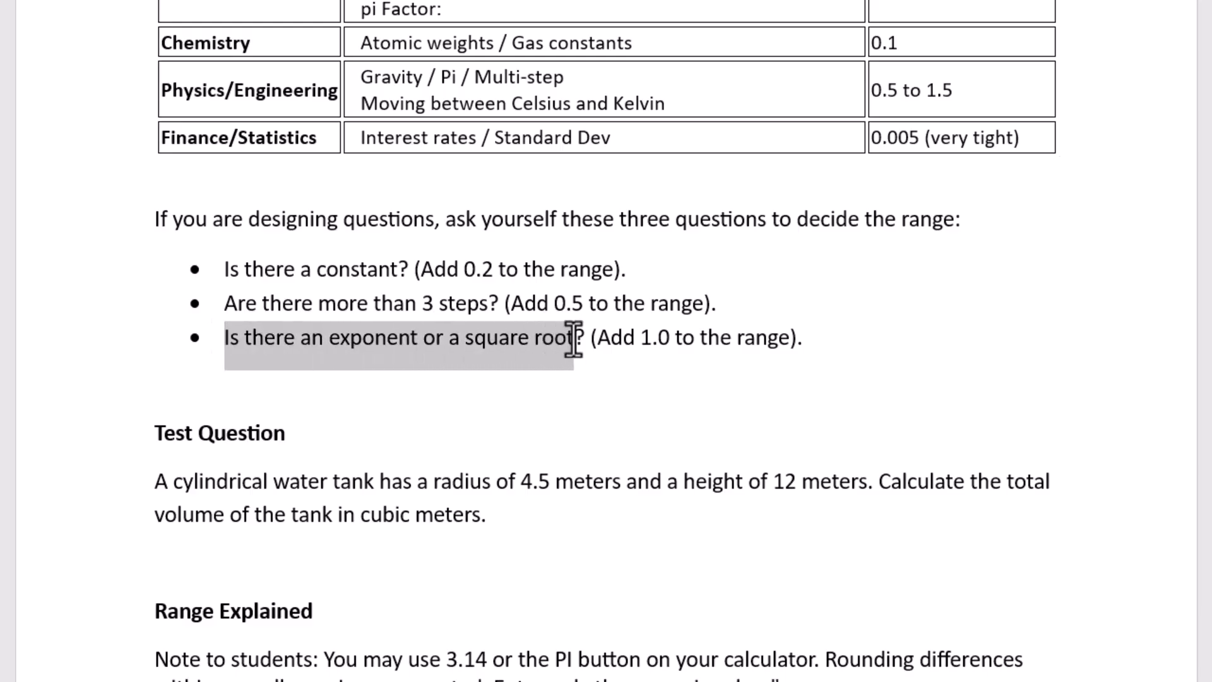
{"action": "left_click", "coordinate": [644, 347]}
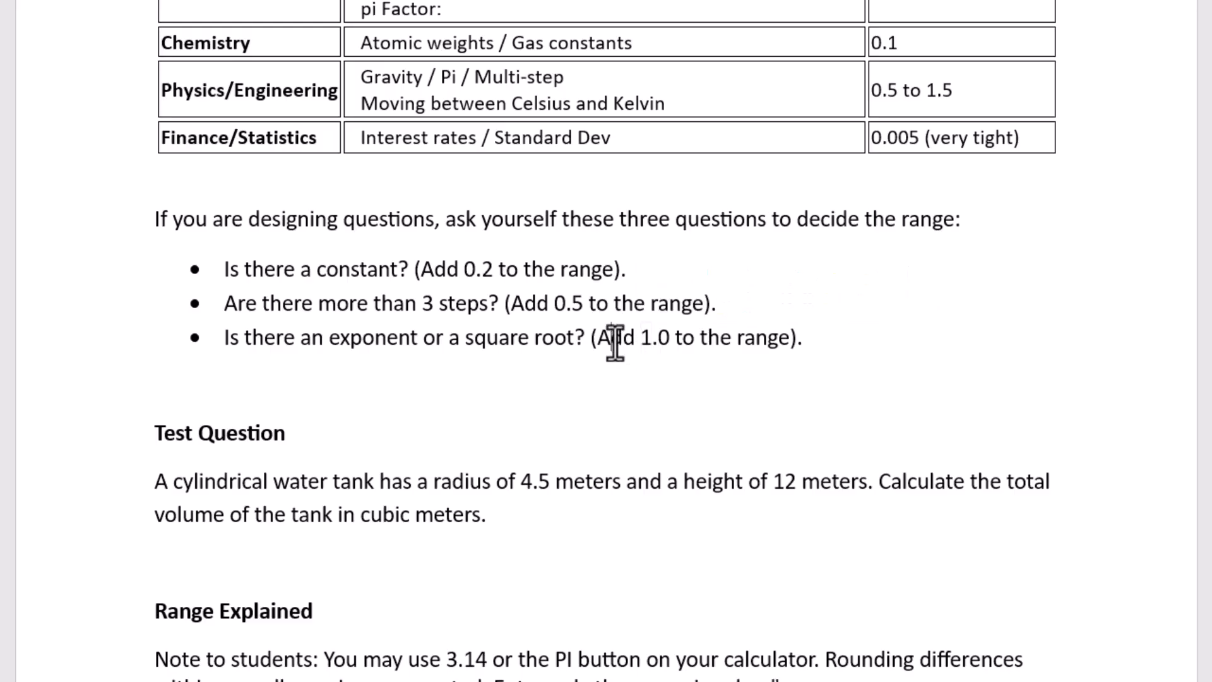
{"action": "scroll", "coordinate": [359, 448], "scroll_direction": "down", "scroll_amount": 3}
{"action": "scroll", "coordinate": [358, 455], "scroll_direction": "down", "scroll_amount": 4}
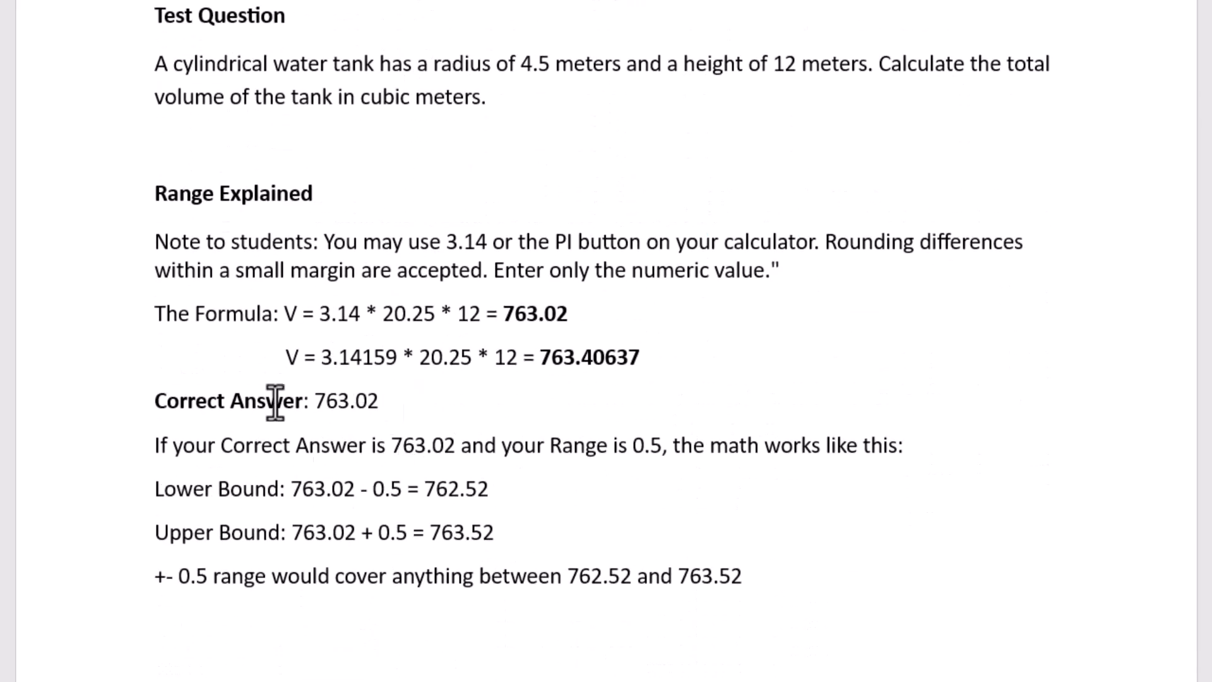
{"action": "scroll", "coordinate": [347, 354], "scroll_direction": "up", "scroll_amount": 7}
{"action": "scroll", "coordinate": [287, 336], "scroll_direction": "down", "scroll_amount": 7}
{"action": "key", "text": "alt+Tab"}
{"action": "scroll", "coordinate": [238, 265], "scroll_direction": "up", "scroll_amount": 4}
{"action": "scroll", "coordinate": [213, 278], "scroll_direction": "down", "scroll_amount": 3}
{"action": "scroll", "coordinate": [218, 265], "scroll_direction": "down", "scroll_amount": 2}
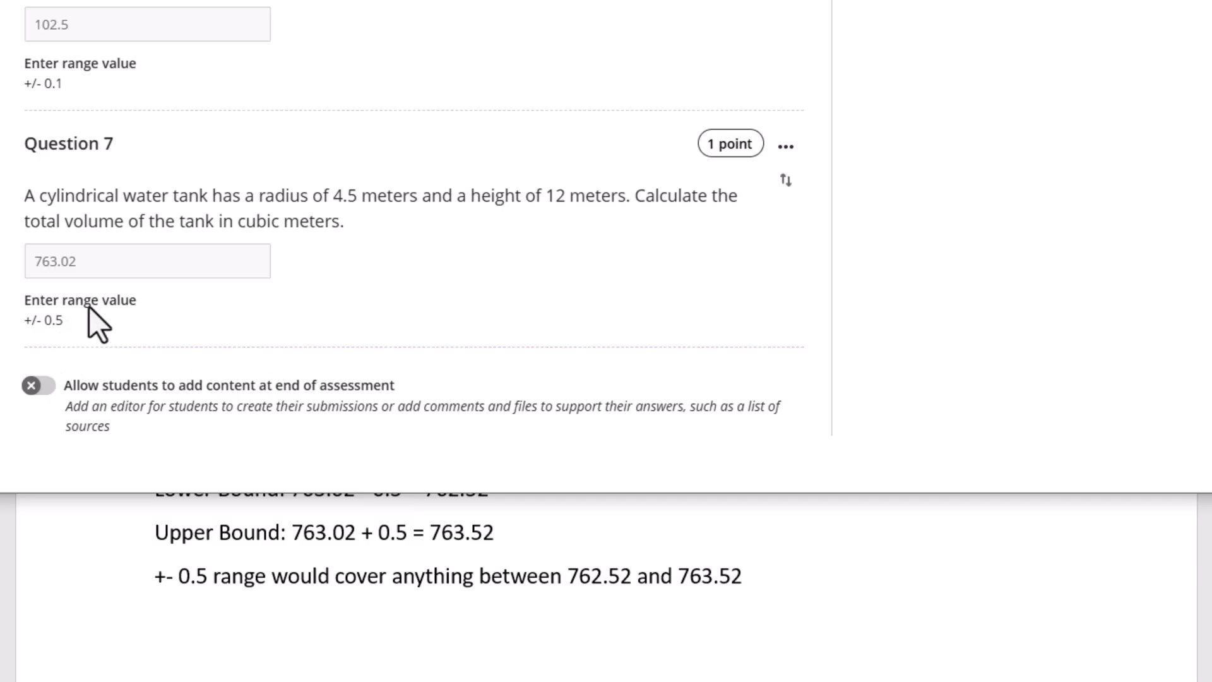
{"action": "scroll", "coordinate": [259, 257], "scroll_direction": "up", "scroll_amount": 6}
{"action": "scroll", "coordinate": [282, 276], "scroll_direction": "down", "scroll_amount": 6}
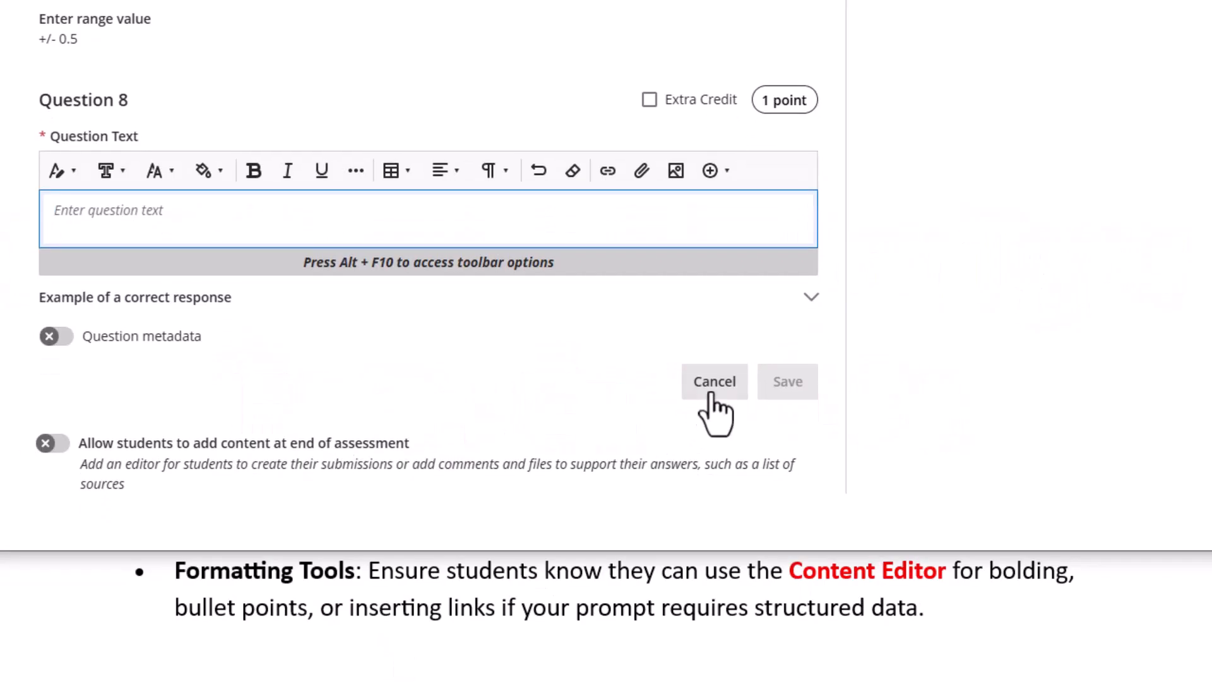
{"action": "left_click", "coordinate": [712, 391]}
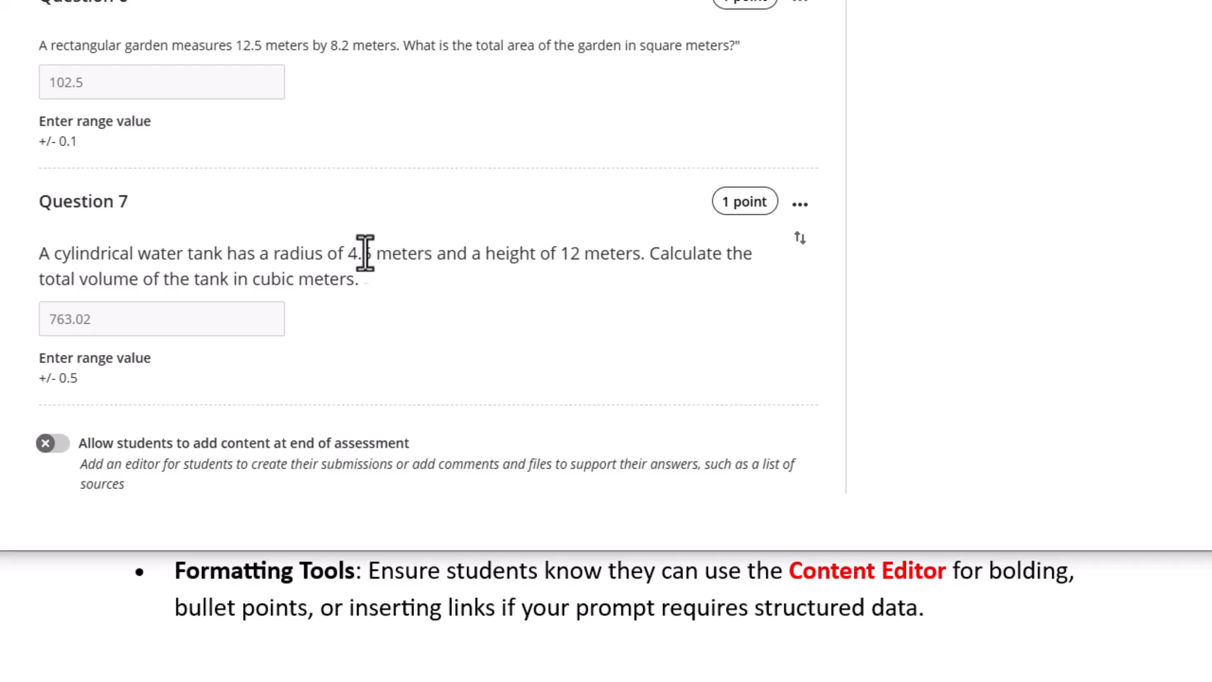
{"action": "scroll", "coordinate": [339, 233], "scroll_direction": "up", "scroll_amount": 3}
{"action": "scroll", "coordinate": [339, 226], "scroll_direction": "up", "scroll_amount": 4}
{"action": "scroll", "coordinate": [341, 233], "scroll_direction": "down", "scroll_amount": 7}
{"action": "mouse_move", "coordinate": [492, 405]}
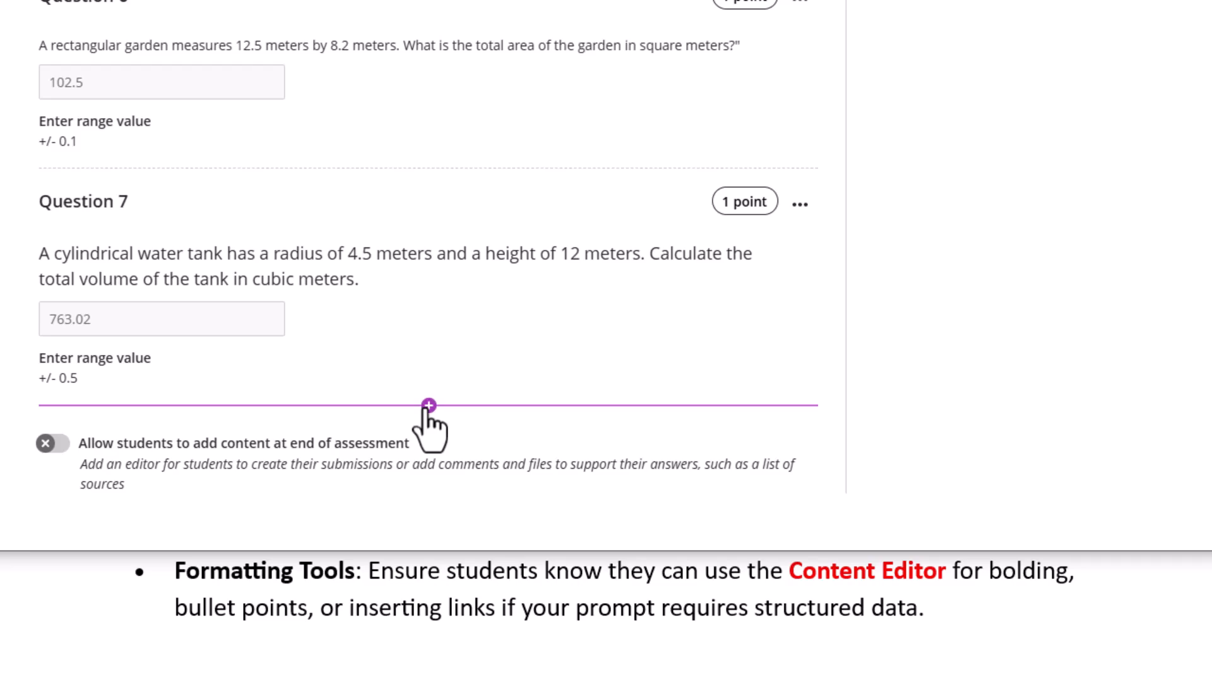
Add an essay question as Question 8, cancel it, and show the Word Essay Questions notes
{"action": "left_click", "coordinate": [428, 405]}
{"action": "left_click", "coordinate": [383, 206]}
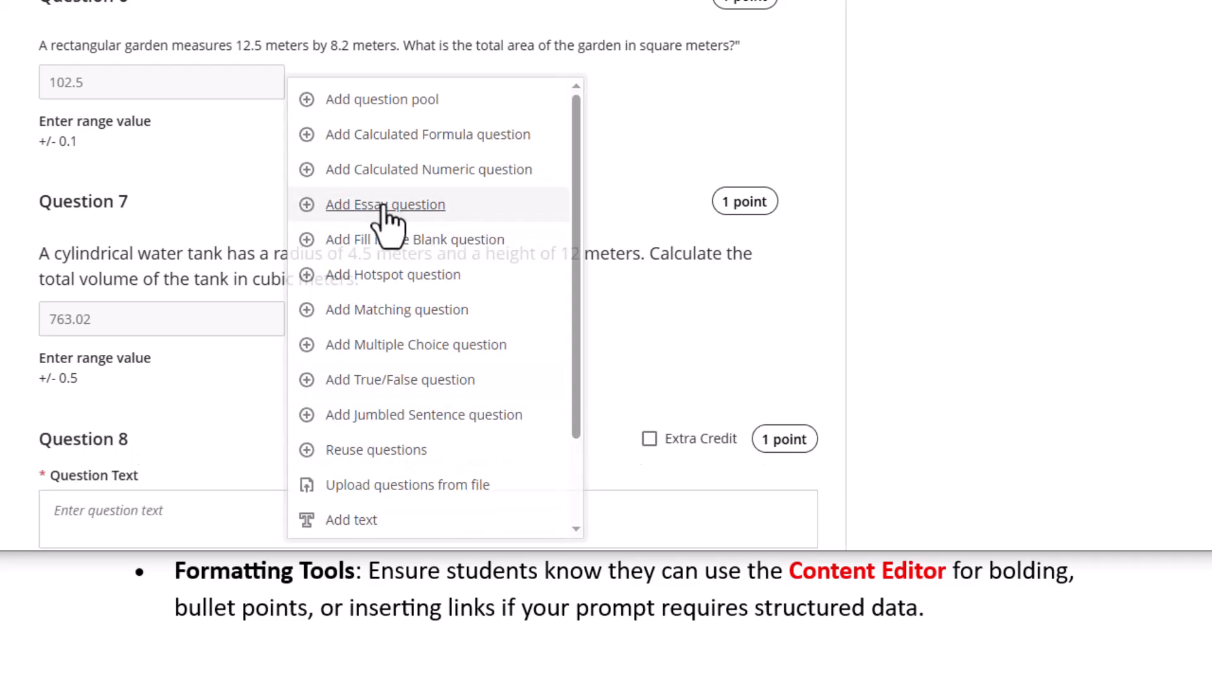
{"action": "scroll", "coordinate": [199, 376], "scroll_direction": "down", "scroll_amount": 4}
{"action": "left_click", "coordinate": [112, 239]}
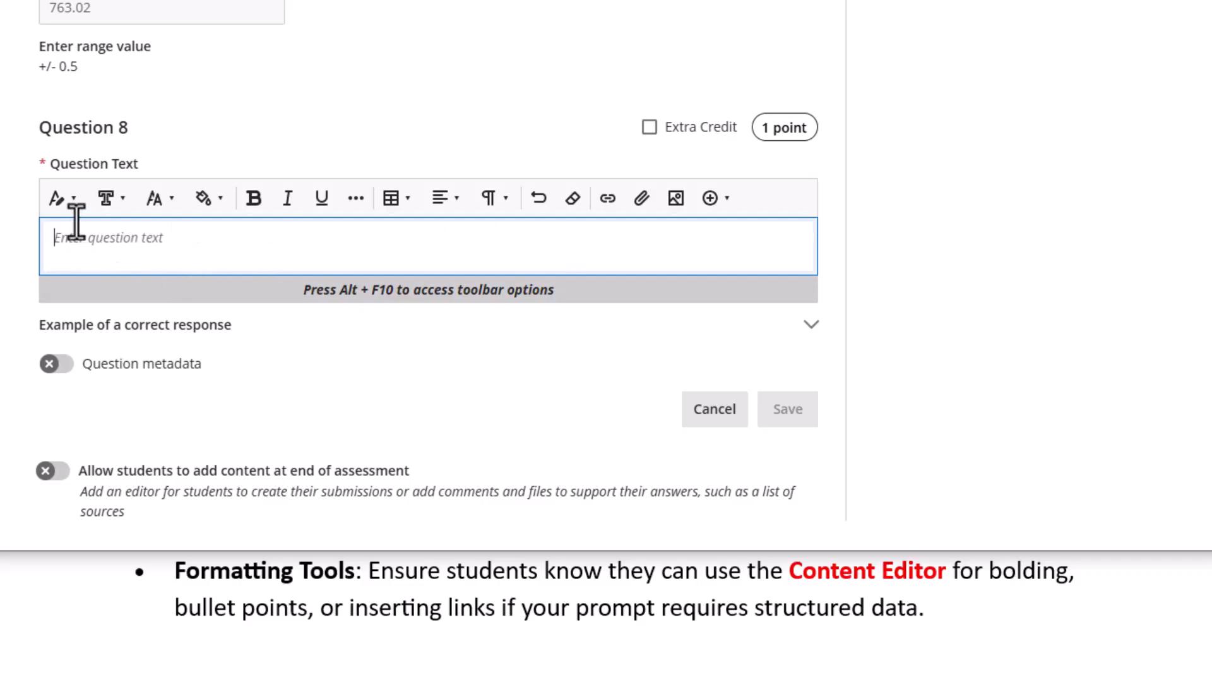
{"action": "left_click", "coordinate": [715, 409]}
{"action": "left_click", "coordinate": [392, 595]}
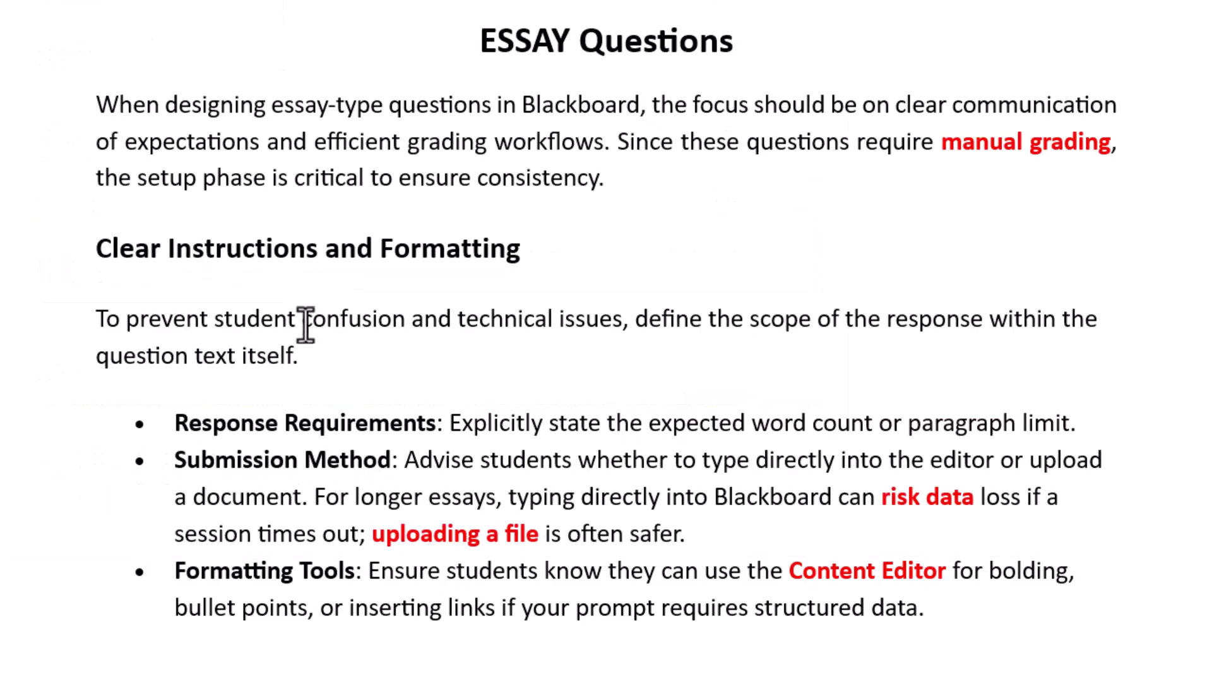
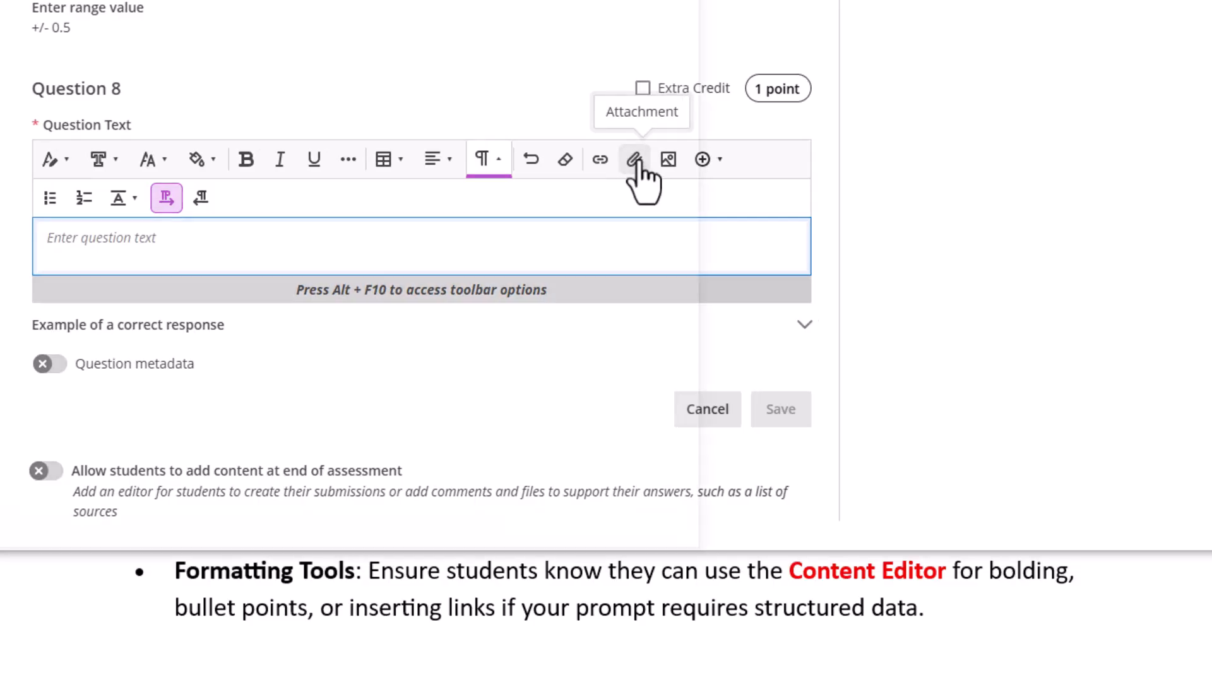
Start attaching a file to Question 8's essay text, then cancel the file dialog
{"action": "left_click", "coordinate": [641, 162]}
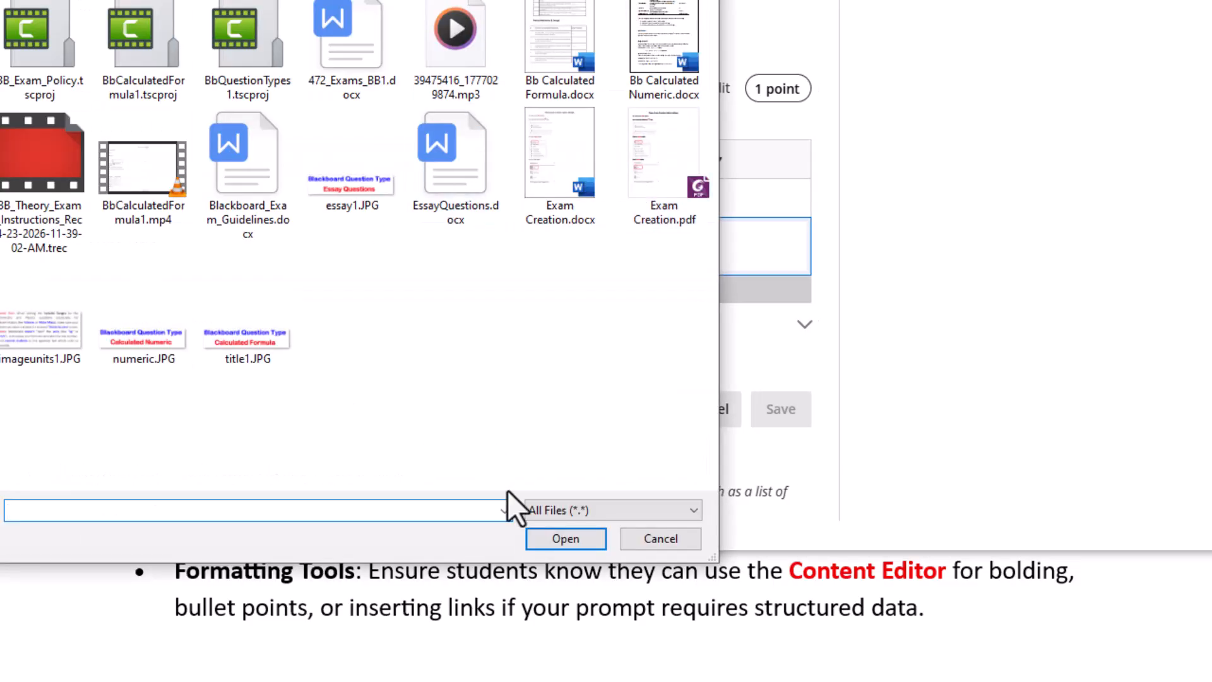
{"action": "left_click", "coordinate": [659, 530]}
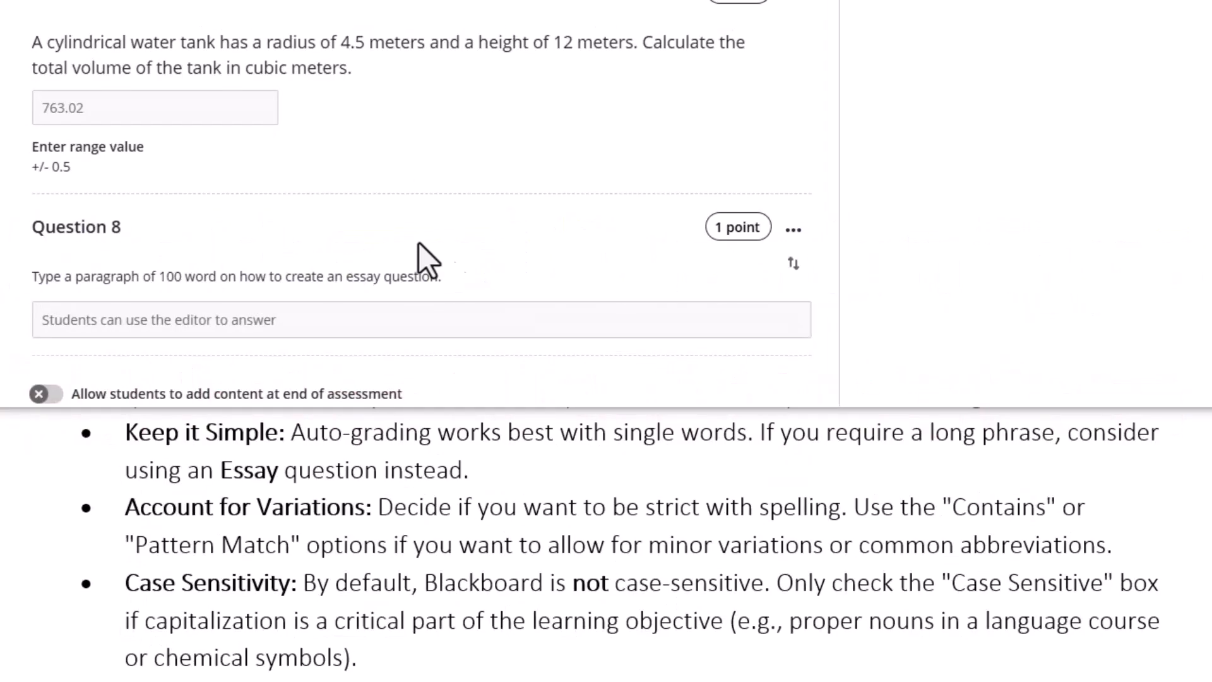
Insert a fill-in-the-blank question below Question 8 and put the cursor in its text box
{"action": "scroll", "coordinate": [442, 252], "scroll_direction": "up", "scroll_amount": 3}
{"action": "scroll", "coordinate": [385, 217], "scroll_direction": "down", "scroll_amount": 3}
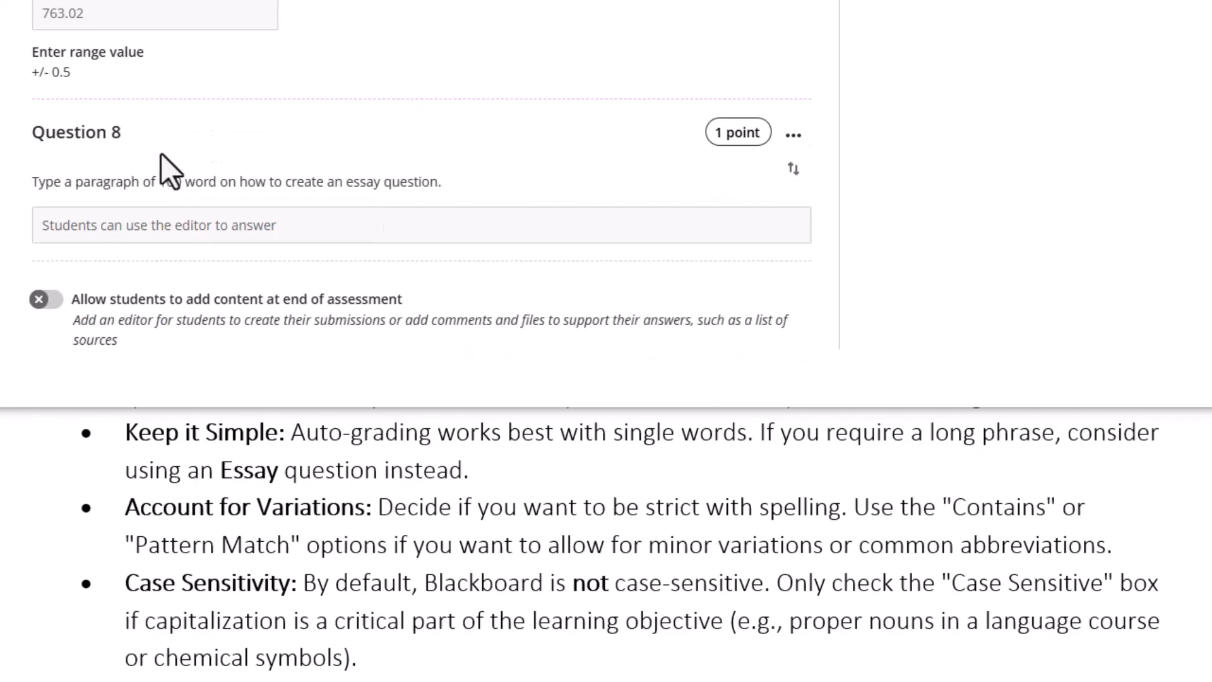
{"action": "mouse_move", "coordinate": [368, 281]}
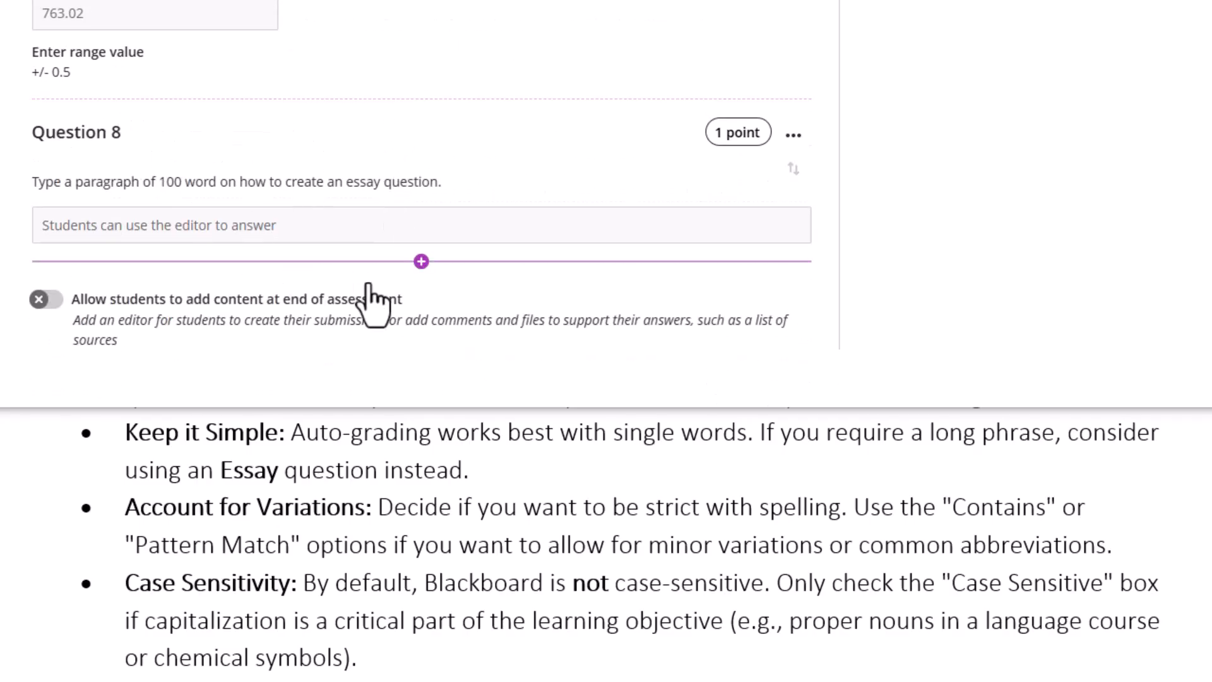
{"action": "left_click", "coordinate": [421, 262]}
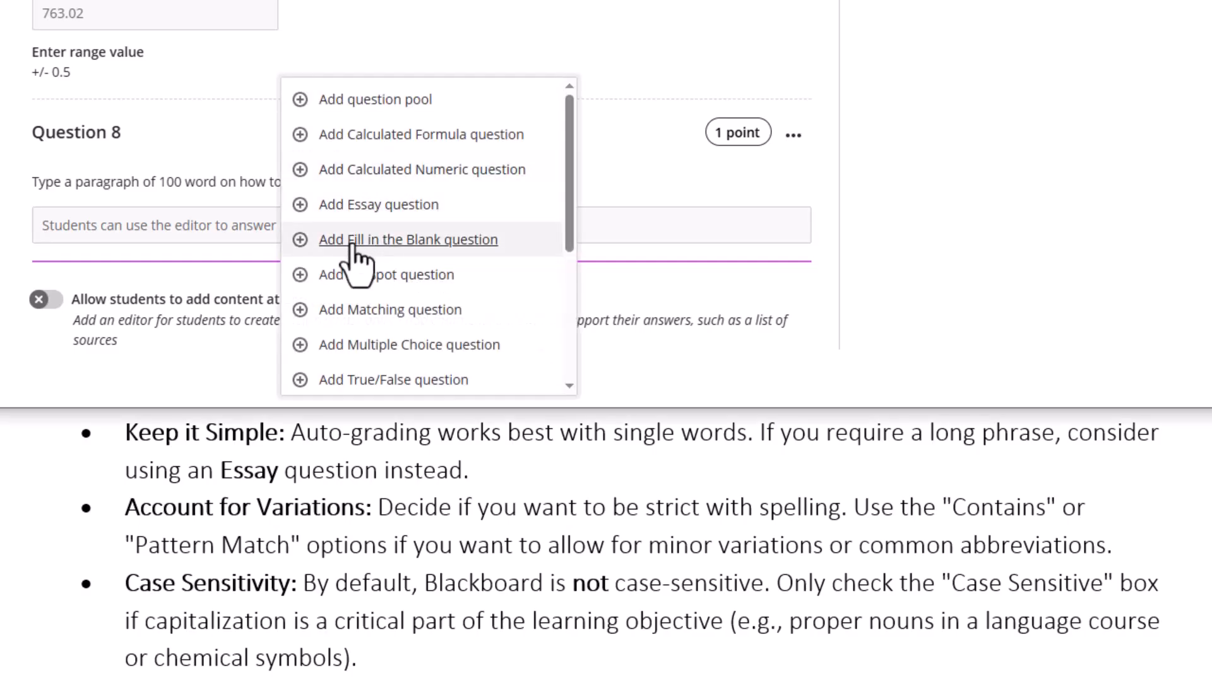
{"action": "left_click", "coordinate": [392, 243]}
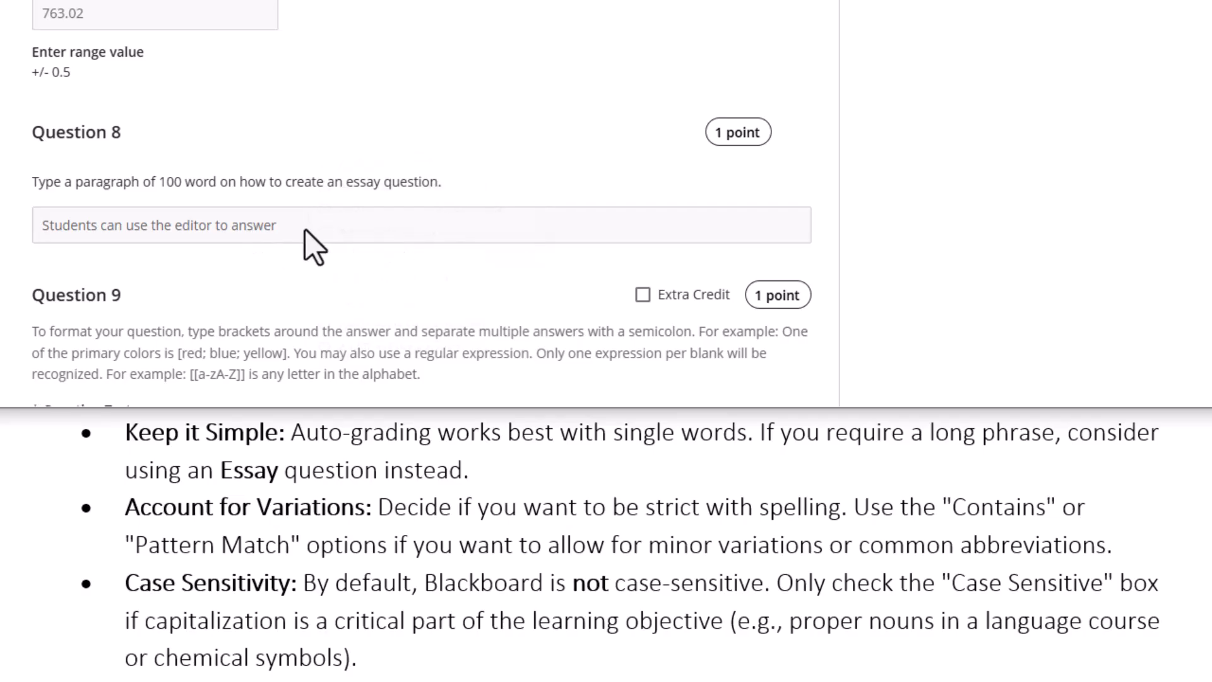
{"action": "left_click", "coordinate": [225, 47]}
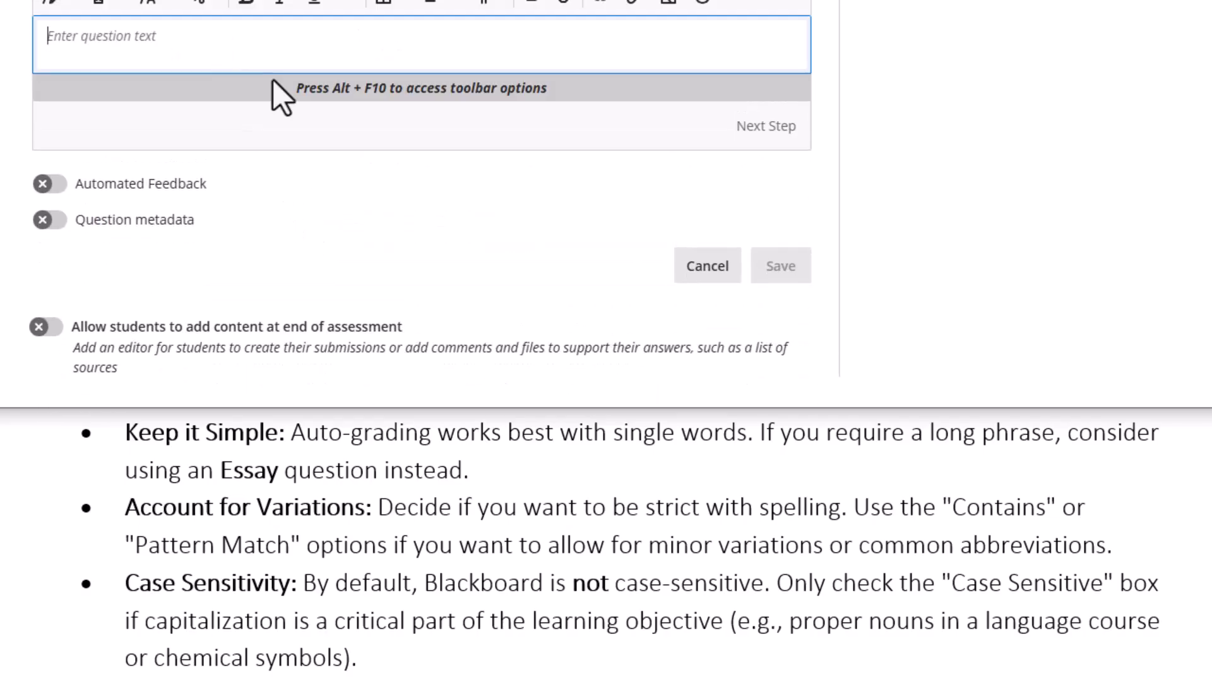
{"action": "scroll", "coordinate": [171, 145], "scroll_direction": "up", "scroll_amount": 1}
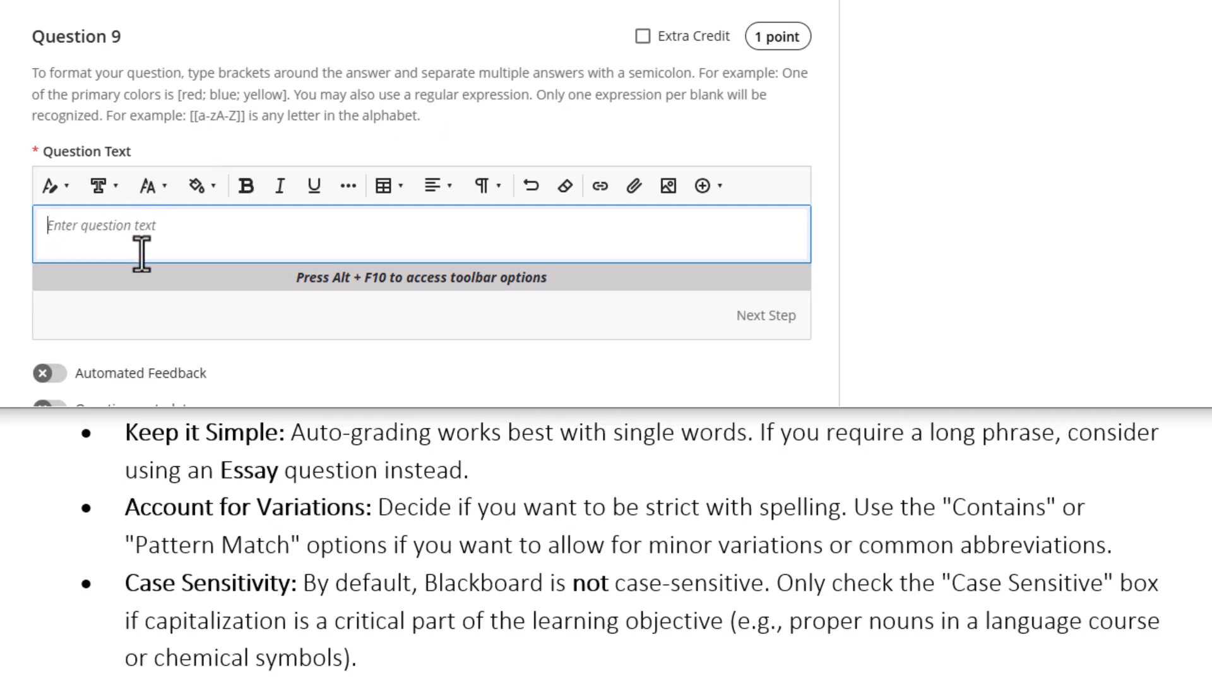
Enter 'The capital of Saudi Arabia is [Riyadh]' as Question 9's text and finish editing it
{"action": "type", "text": "T"}
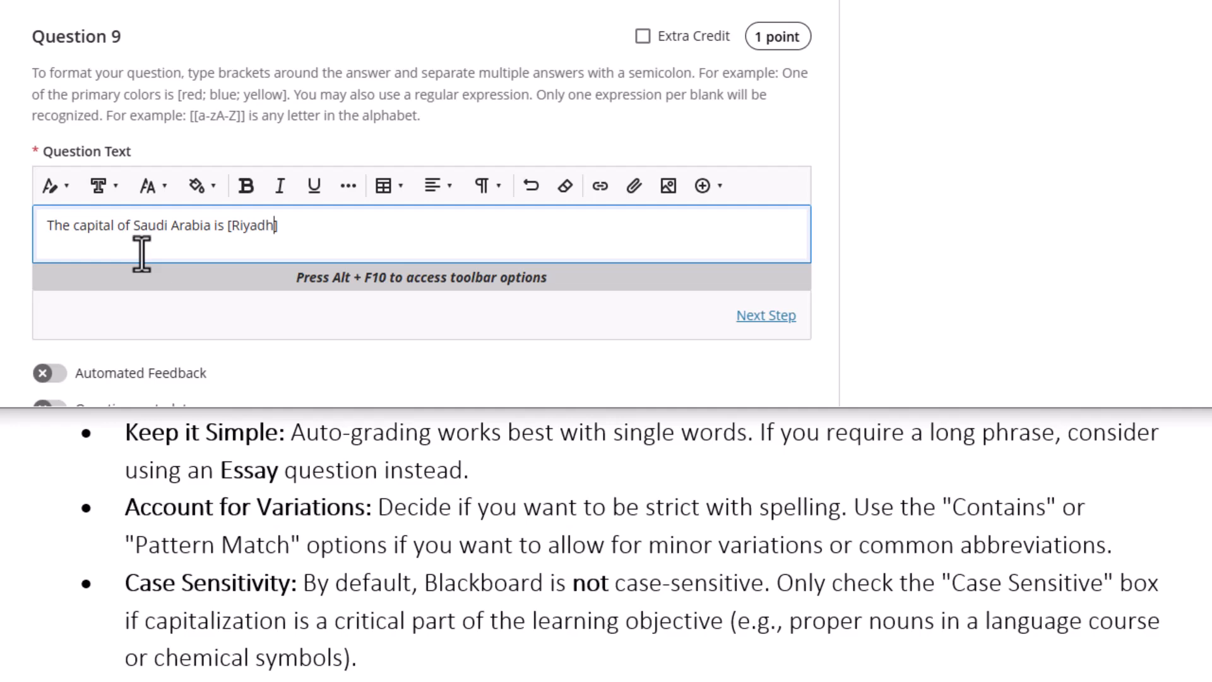
{"action": "double_click", "coordinate": [253, 225]}
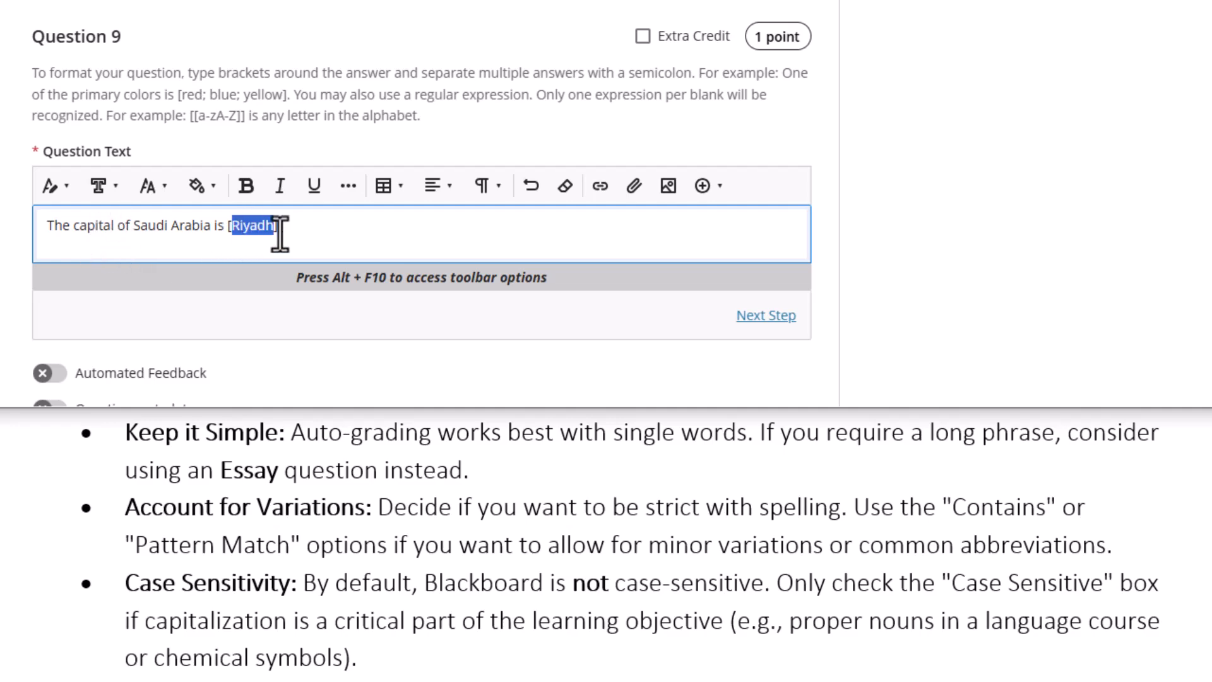
{"action": "scroll", "coordinate": [286, 251], "scroll_direction": "down", "scroll_amount": 2}
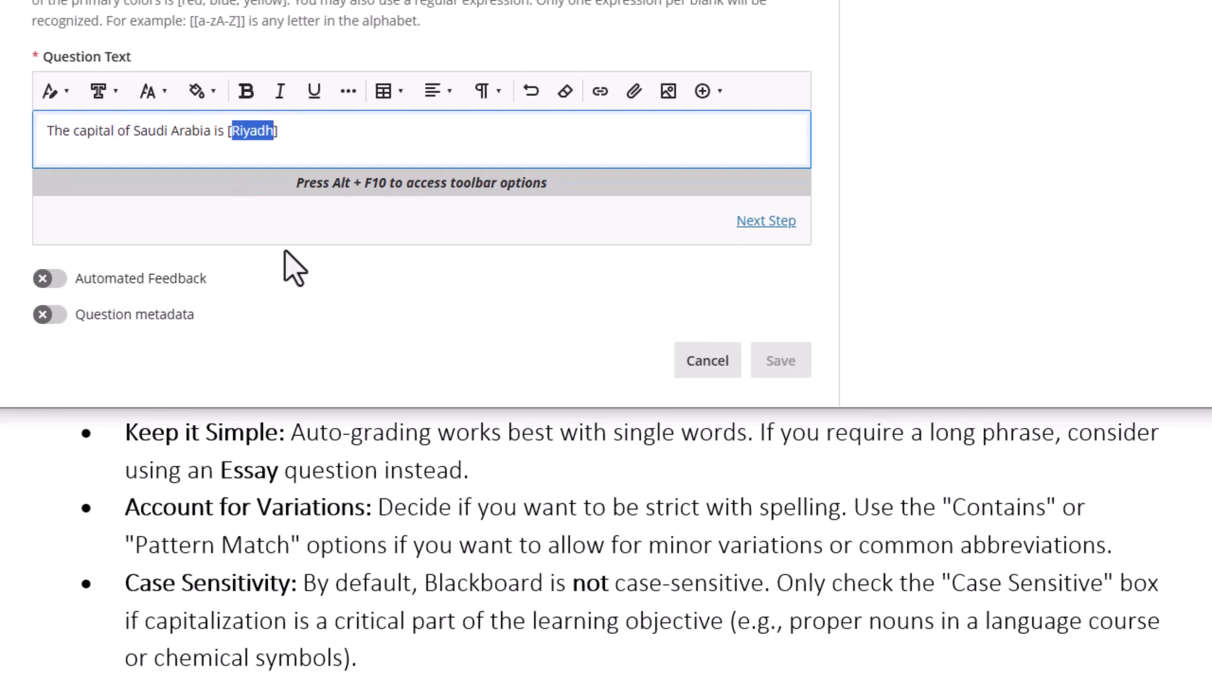
{"action": "left_click", "coordinate": [296, 136]}
{"action": "scroll", "coordinate": [241, 134], "scroll_direction": "up", "scroll_amount": 3}
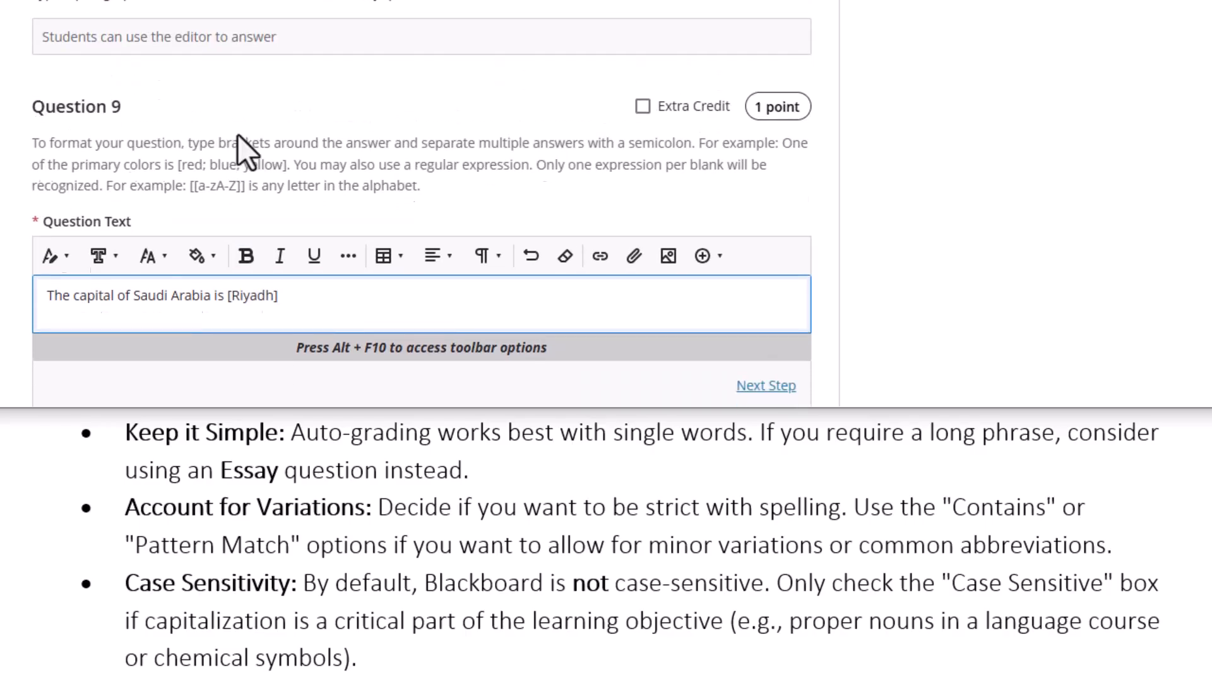
{"action": "scroll", "coordinate": [238, 134], "scroll_direction": "down", "scroll_amount": 3}
{"action": "left_click", "coordinate": [784, 219]}
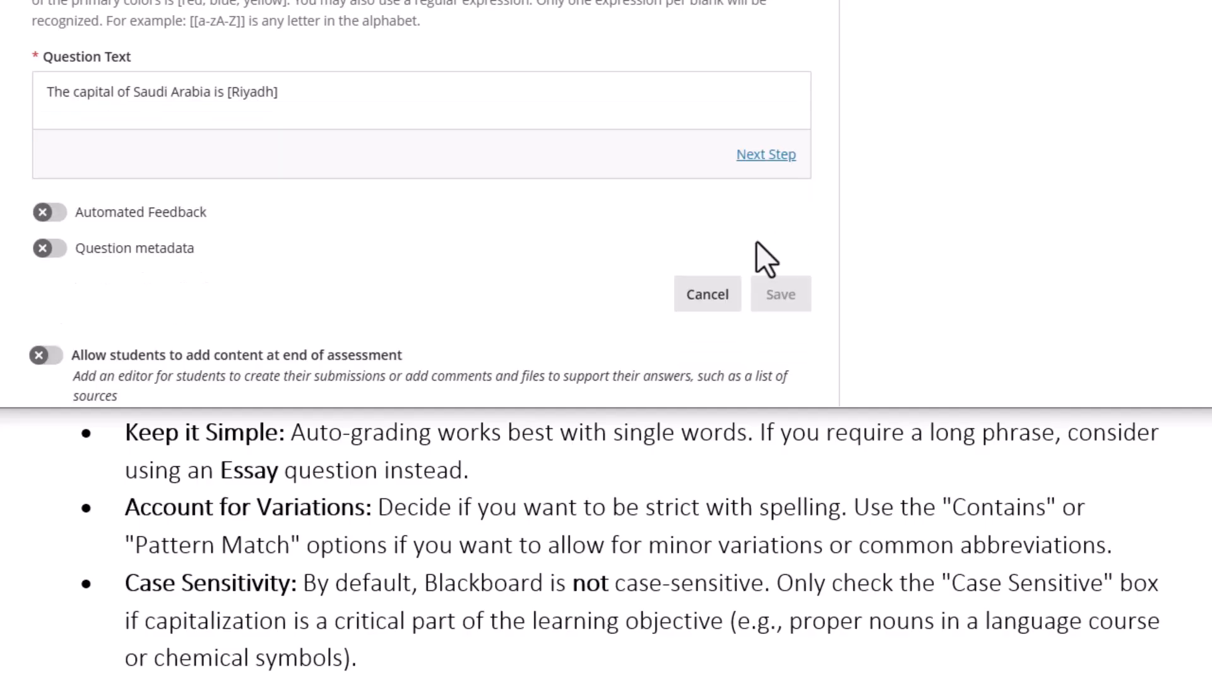
{"action": "scroll", "coordinate": [758, 228], "scroll_direction": "down", "scroll_amount": 1}
{"action": "scroll", "coordinate": [758, 190], "scroll_direction": "up", "scroll_amount": 3}
Review Blank 1's Riyadh answer settings, then return to editing Question 9's text
{"action": "left_click", "coordinate": [765, 285]}
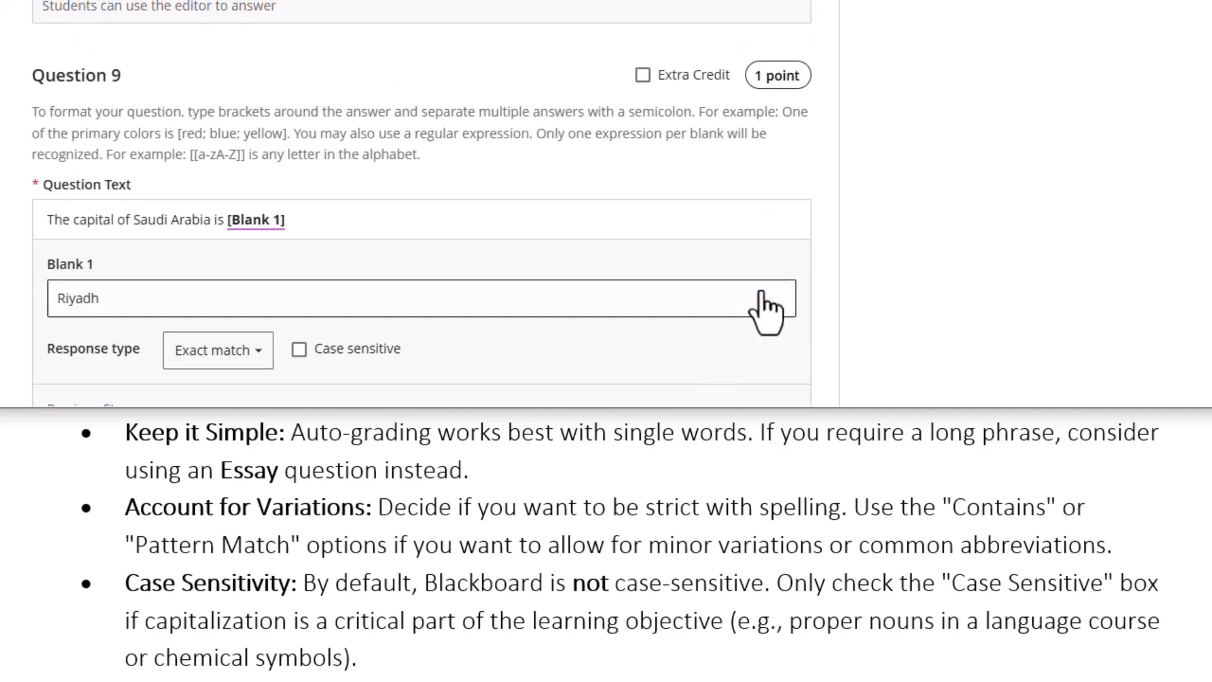
{"action": "scroll", "coordinate": [157, 222], "scroll_direction": "up", "scroll_amount": 2}
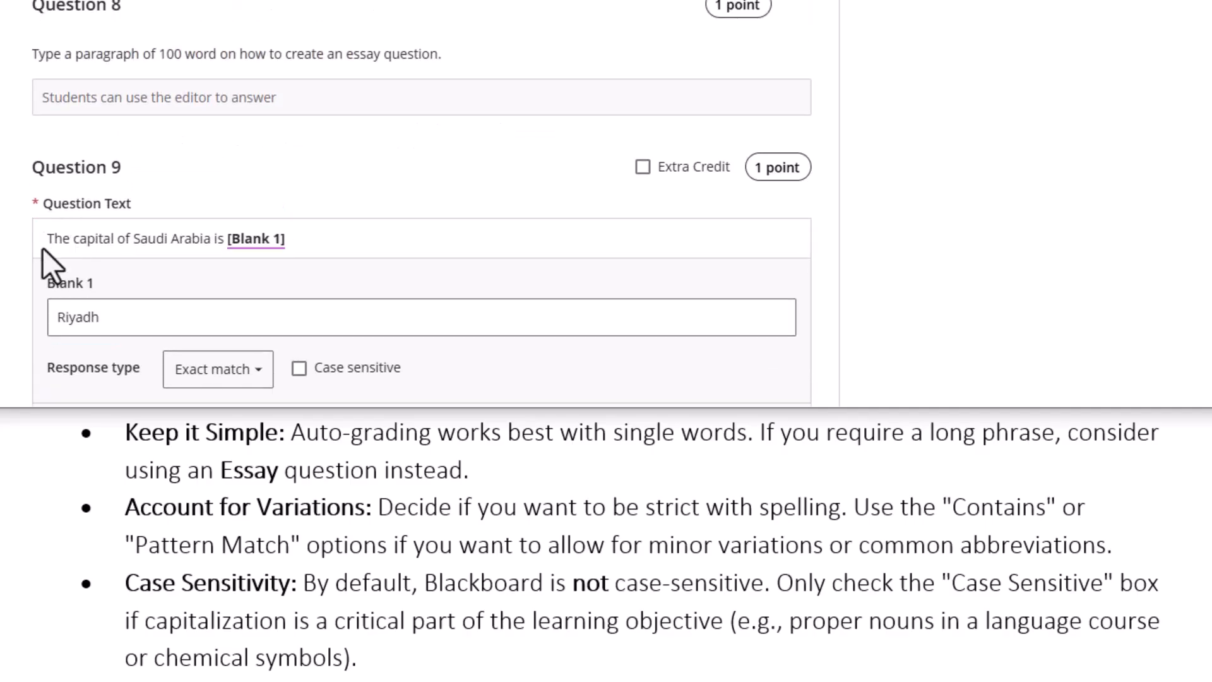
{"action": "scroll", "coordinate": [218, 297], "scroll_direction": "down", "scroll_amount": 2}
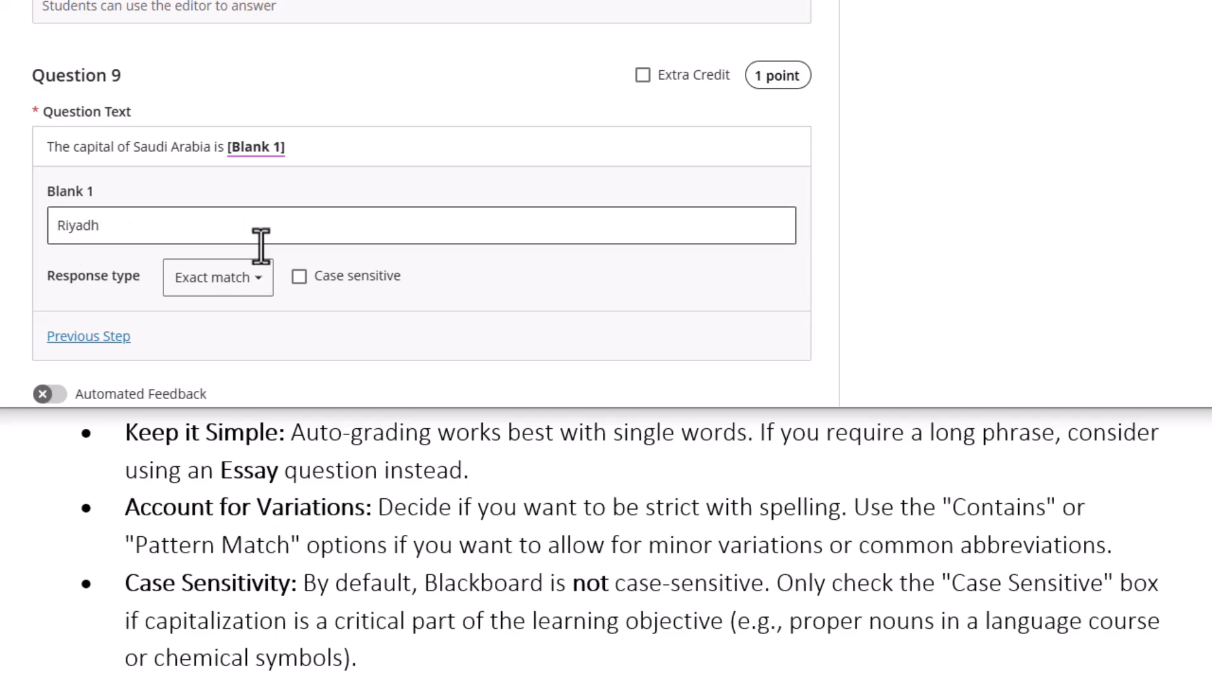
{"action": "left_click", "coordinate": [91, 336]}
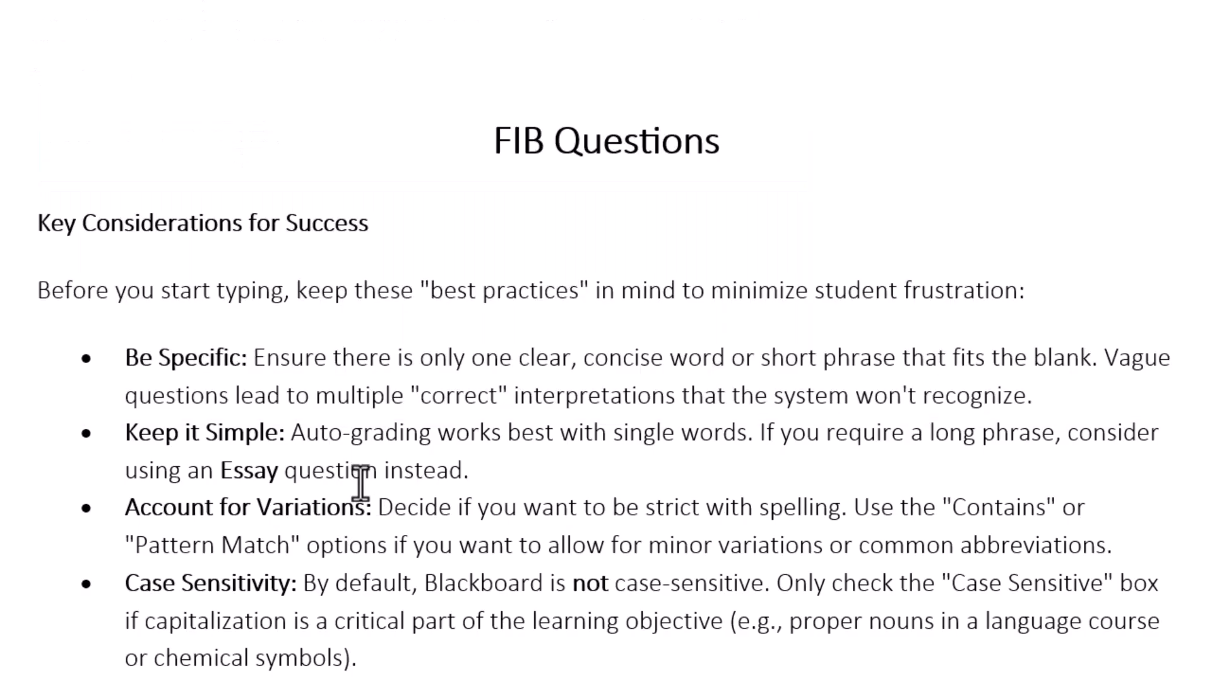
Remove the bold from the primary-colors example sentence in the Word notes
{"action": "scroll", "coordinate": [379, 431], "scroll_direction": "down", "scroll_amount": 8}
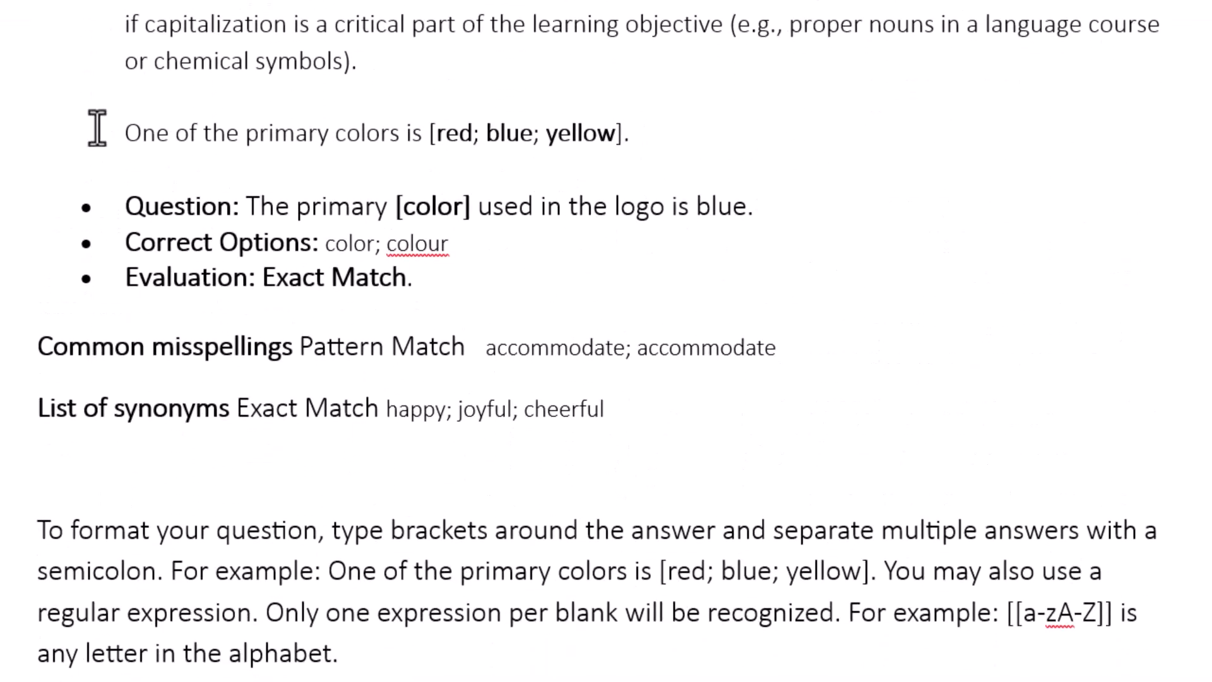
{"action": "left_click_drag", "start_coordinate": [121, 138], "coordinate": [644, 133]}
{"action": "key", "text": "ctrl+c"}
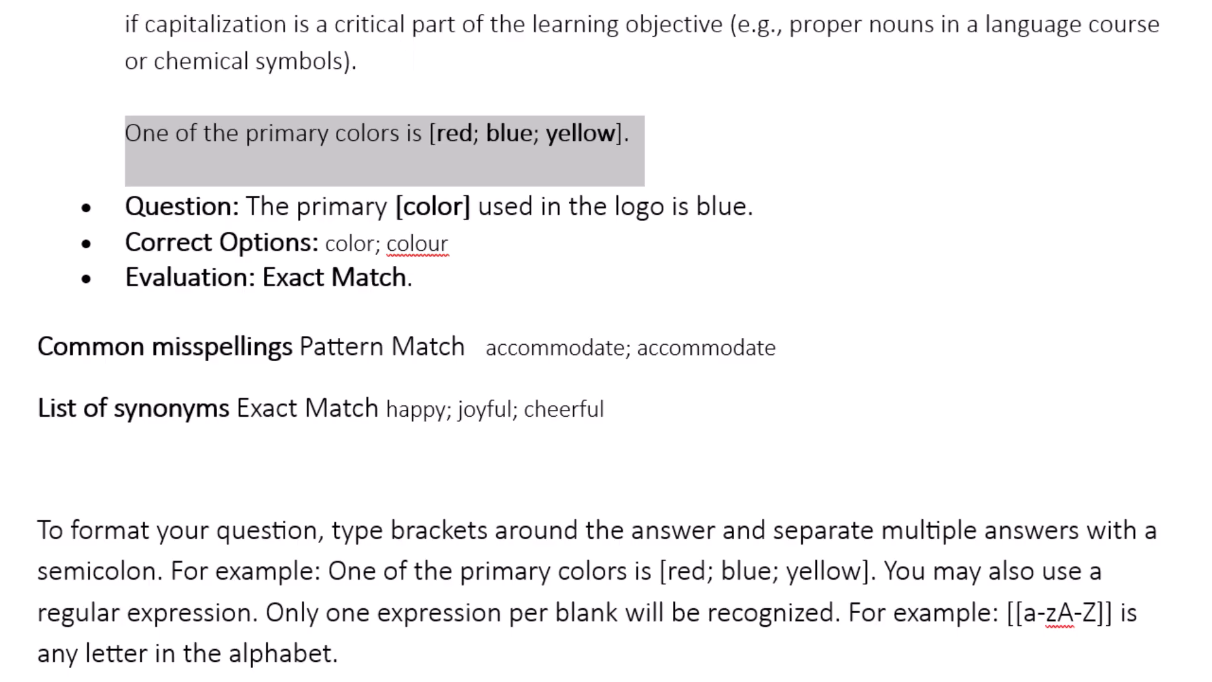
{"action": "key", "text": "ctrl+b"}
{"action": "key", "text": "ctrl+b"}
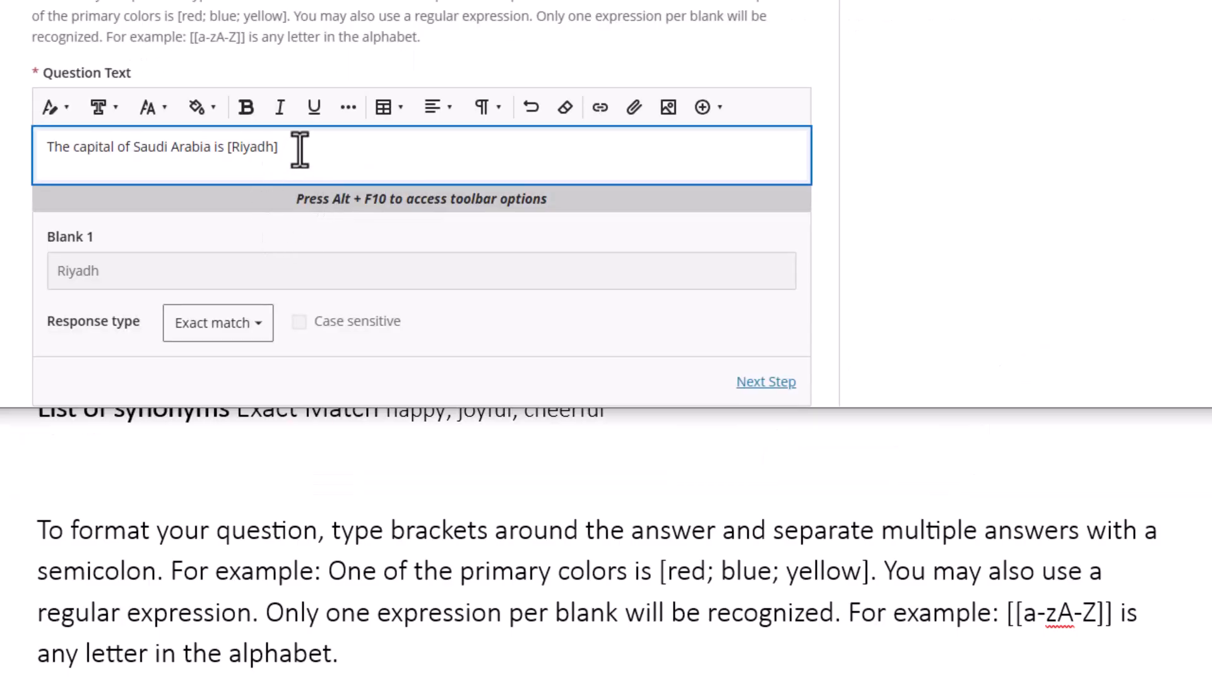
Paste 'One of the primary colors is [red; blue; yellow].' over the Saudi Arabia question text
{"action": "left_click_drag", "start_coordinate": [300, 152], "coordinate": [56, 149]}
{"action": "key", "text": "ctrl+v"}
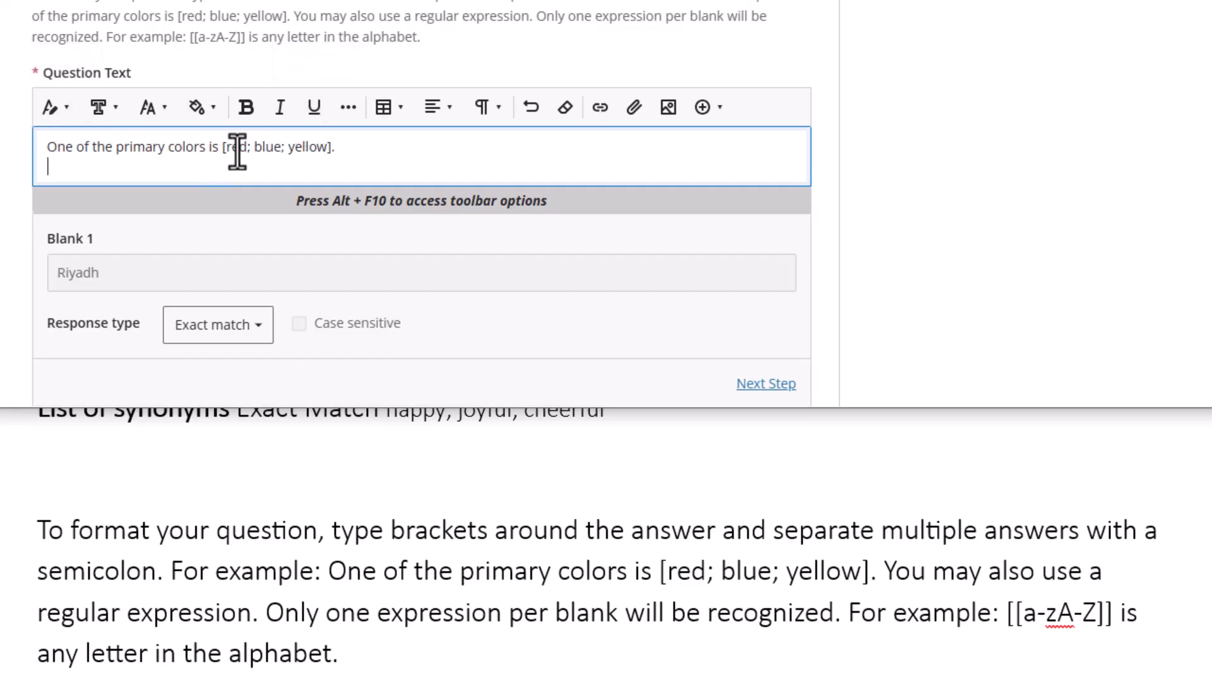
{"action": "left_click_drag", "start_coordinate": [218, 149], "coordinate": [39, 143]}
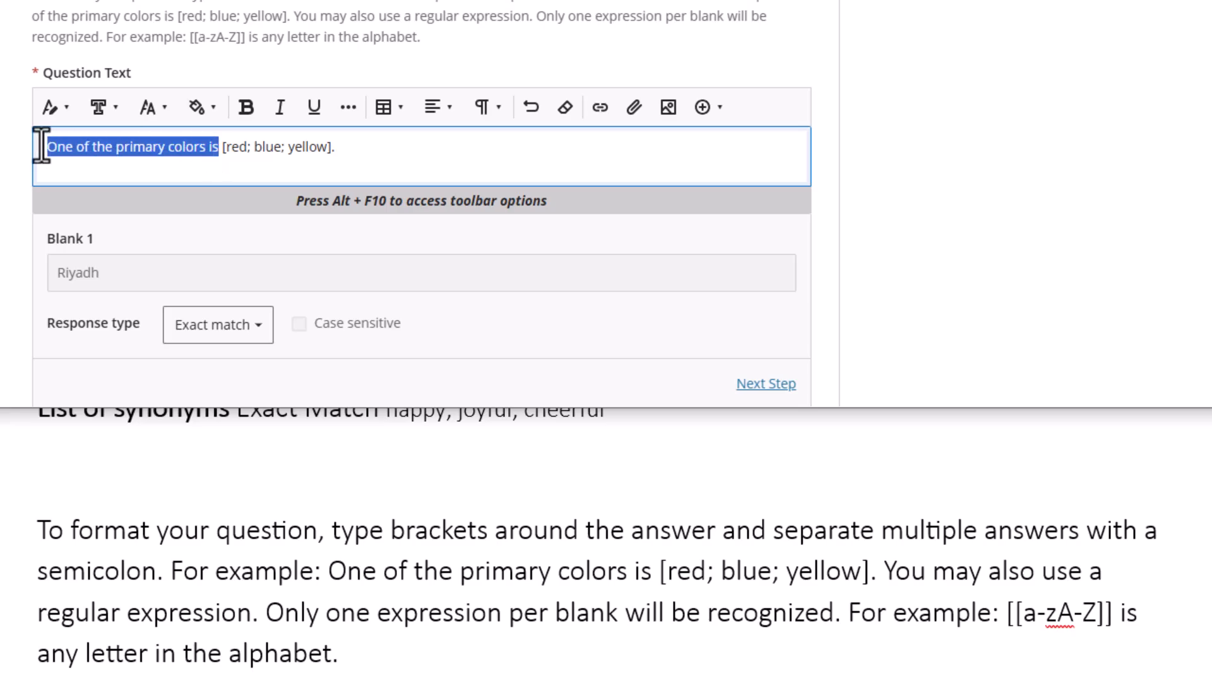
{"action": "left_click", "coordinate": [243, 146]}
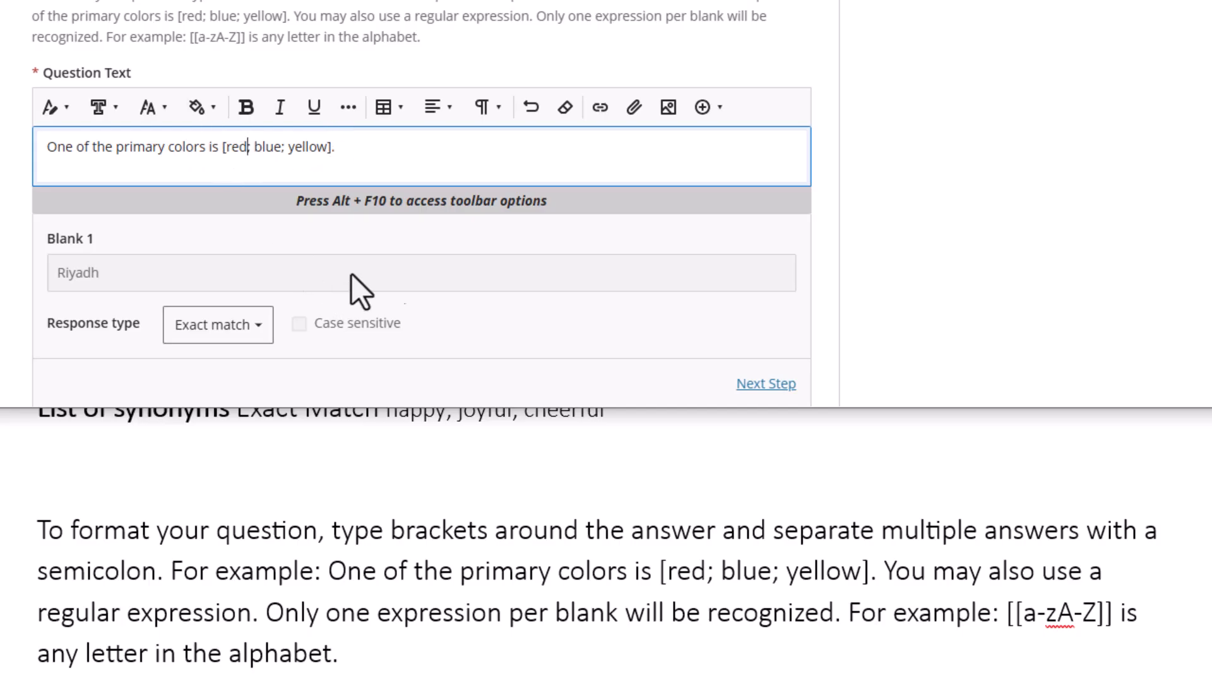
Change Blank 1's response type from Exact match to Contain match
{"action": "left_click", "coordinate": [246, 327]}
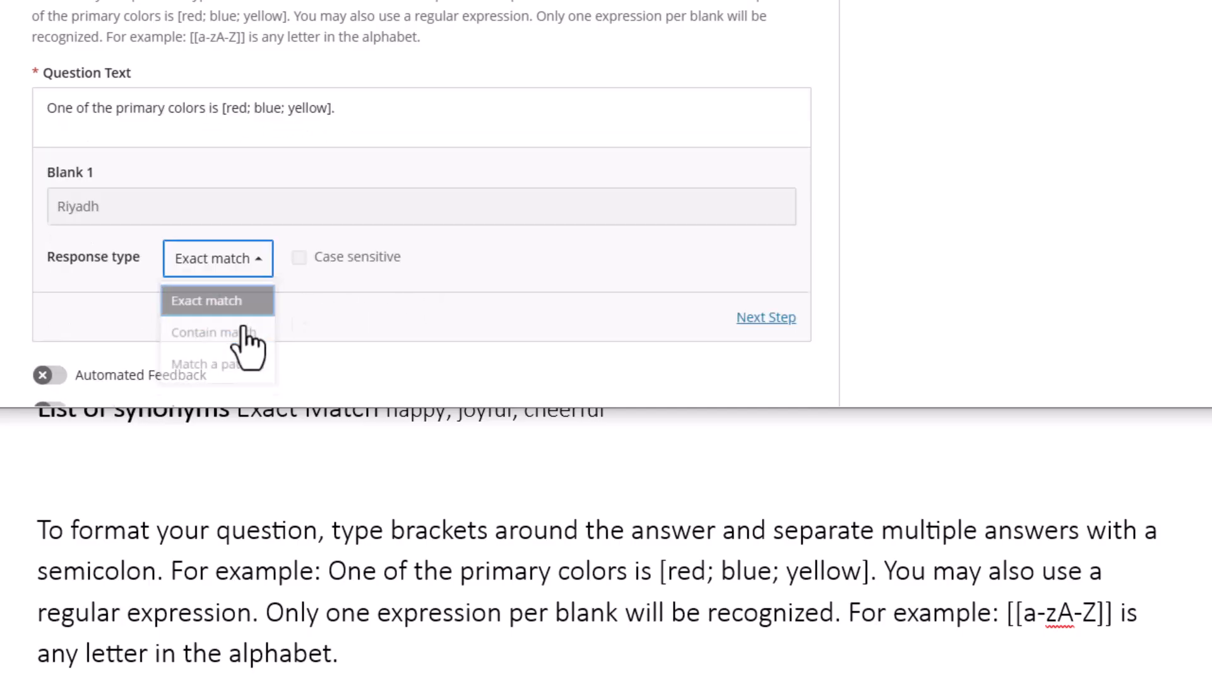
{"action": "left_click", "coordinate": [213, 339]}
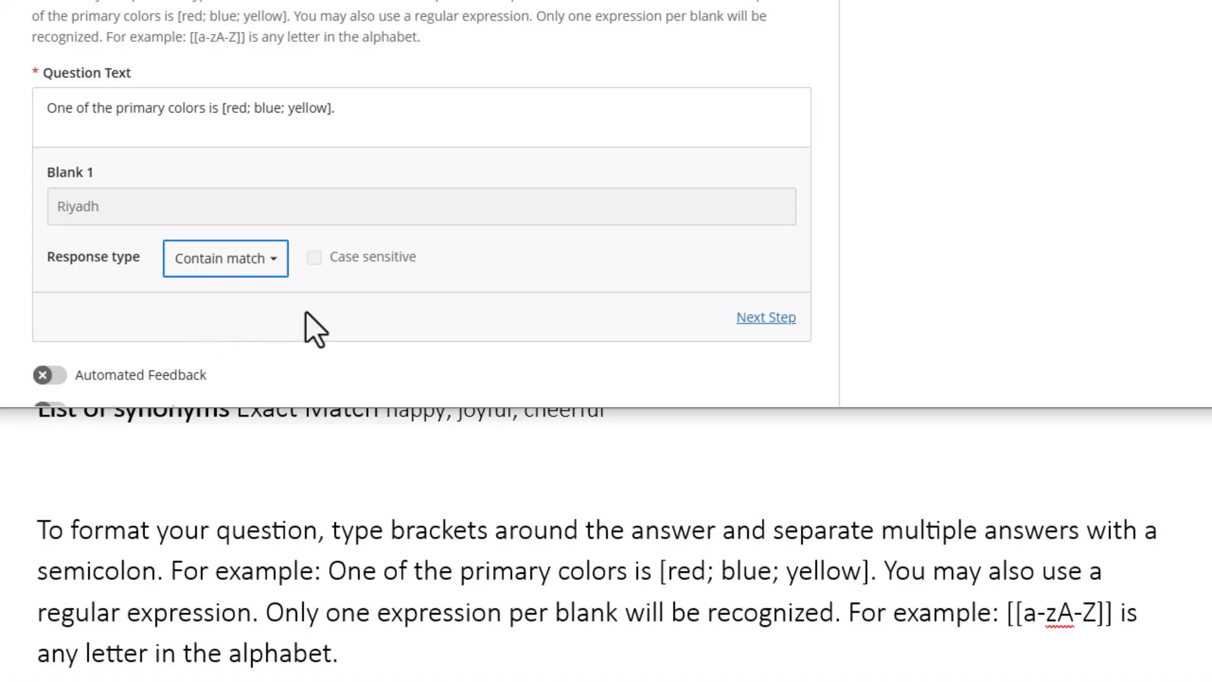
{"action": "scroll", "coordinate": [277, 282], "scroll_direction": "up", "scroll_amount": 2}
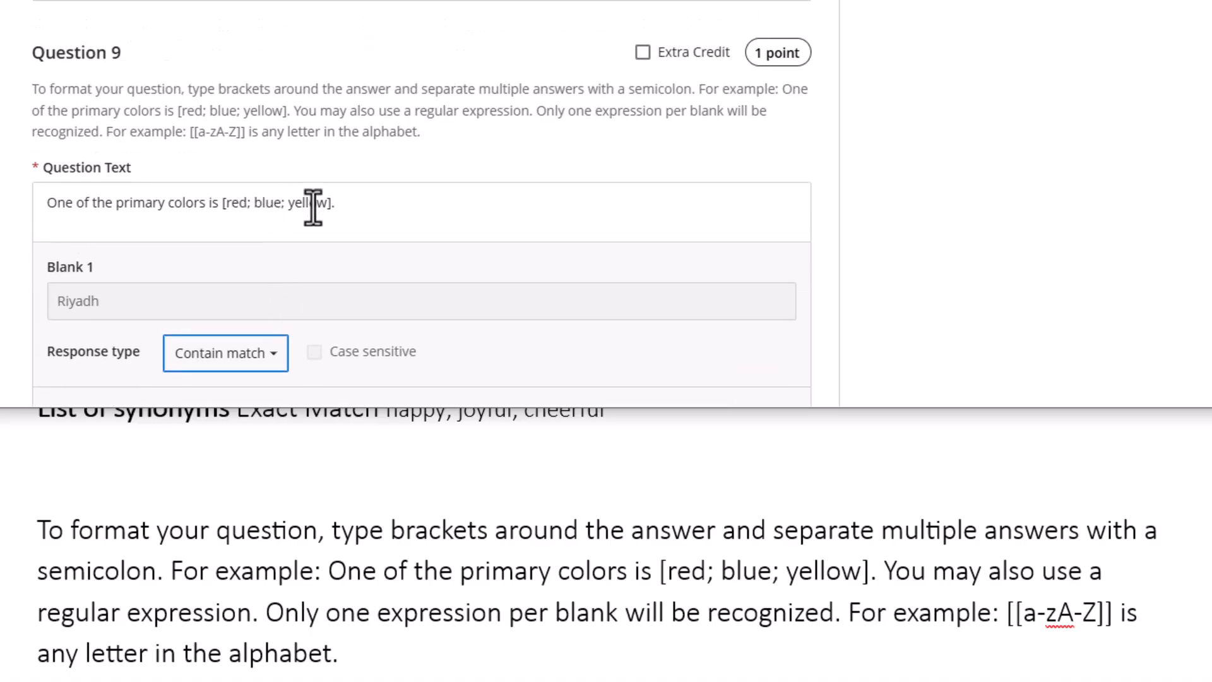
{"action": "scroll", "coordinate": [328, 234], "scroll_direction": "down", "scroll_amount": 2}
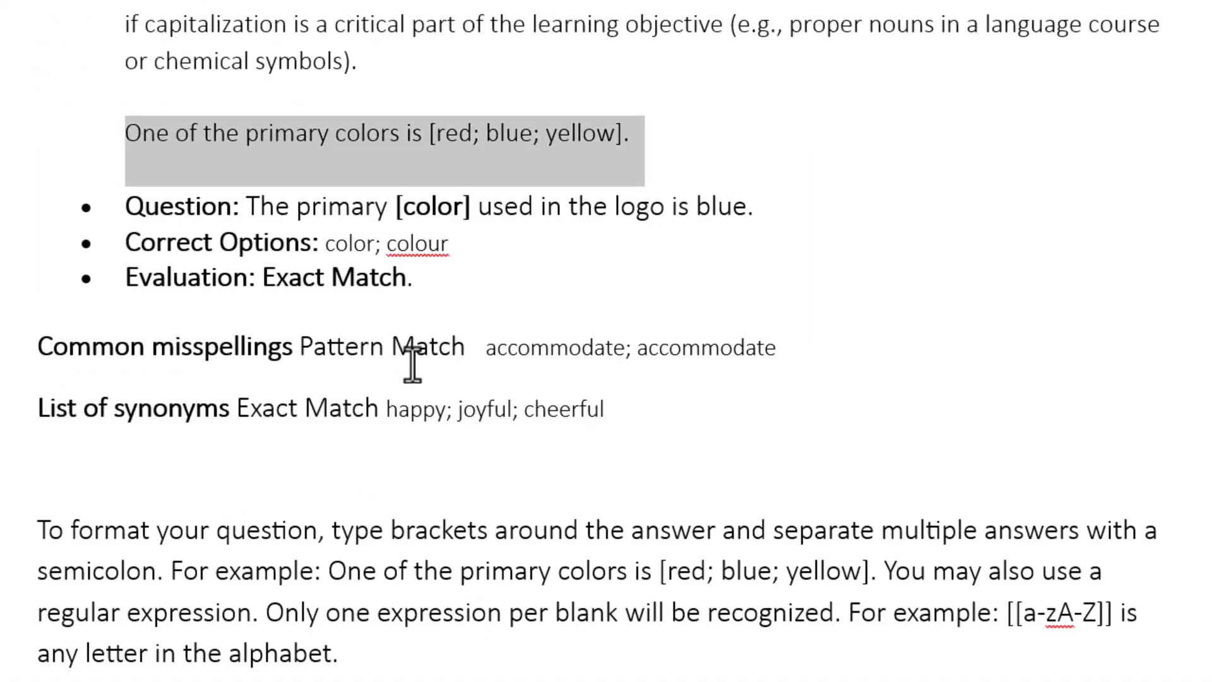
Deselect the Word example sentence and scroll up to the Key Considerations for Success notes
{"action": "scroll", "coordinate": [413, 366], "scroll_direction": "up", "scroll_amount": 2}
{"action": "left_click", "coordinate": [338, 336]}
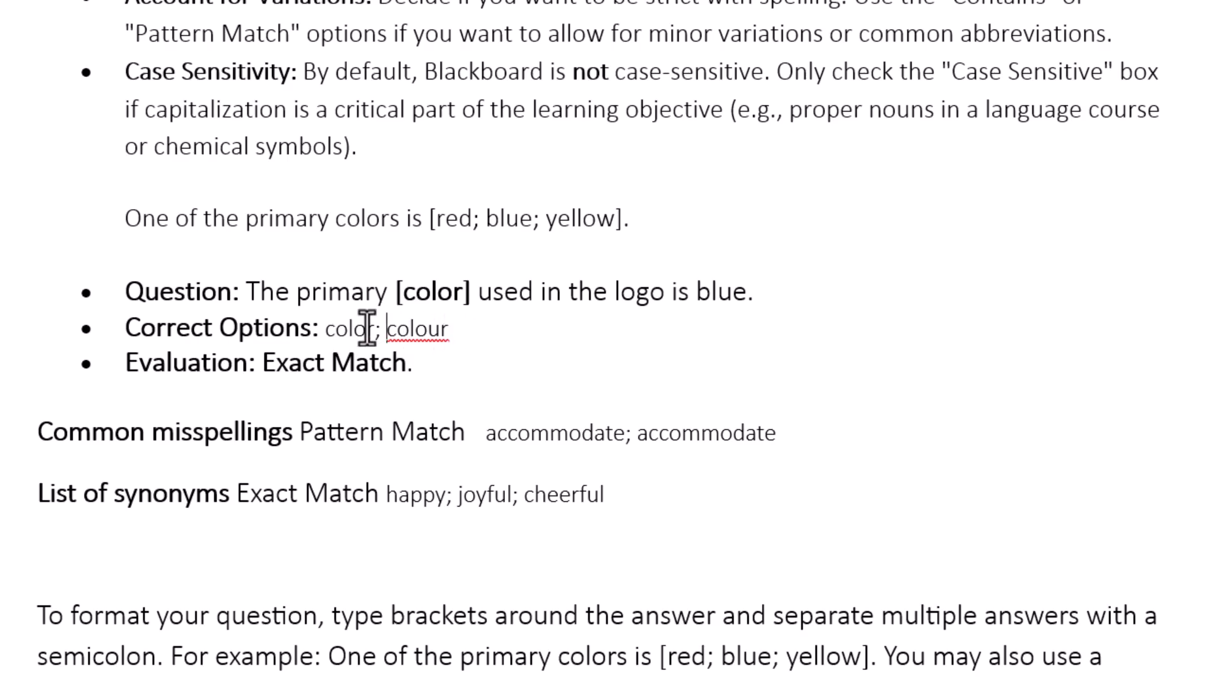
{"action": "scroll", "coordinate": [379, 218], "scroll_direction": "up", "scroll_amount": 5}
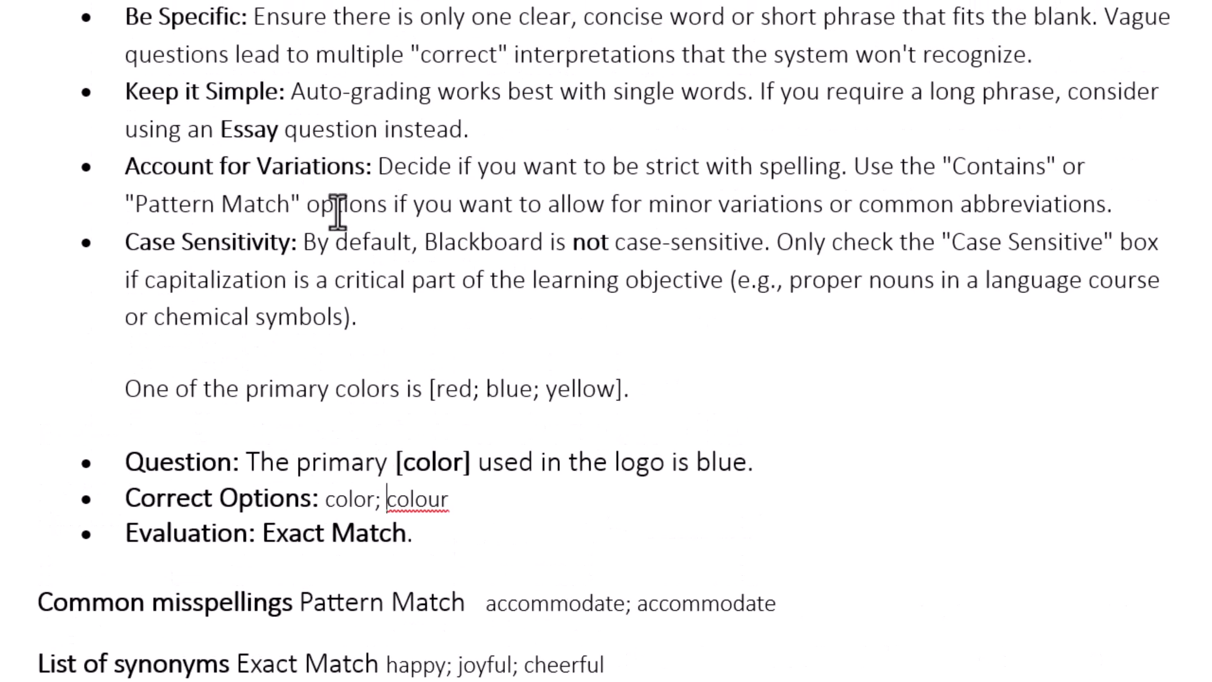
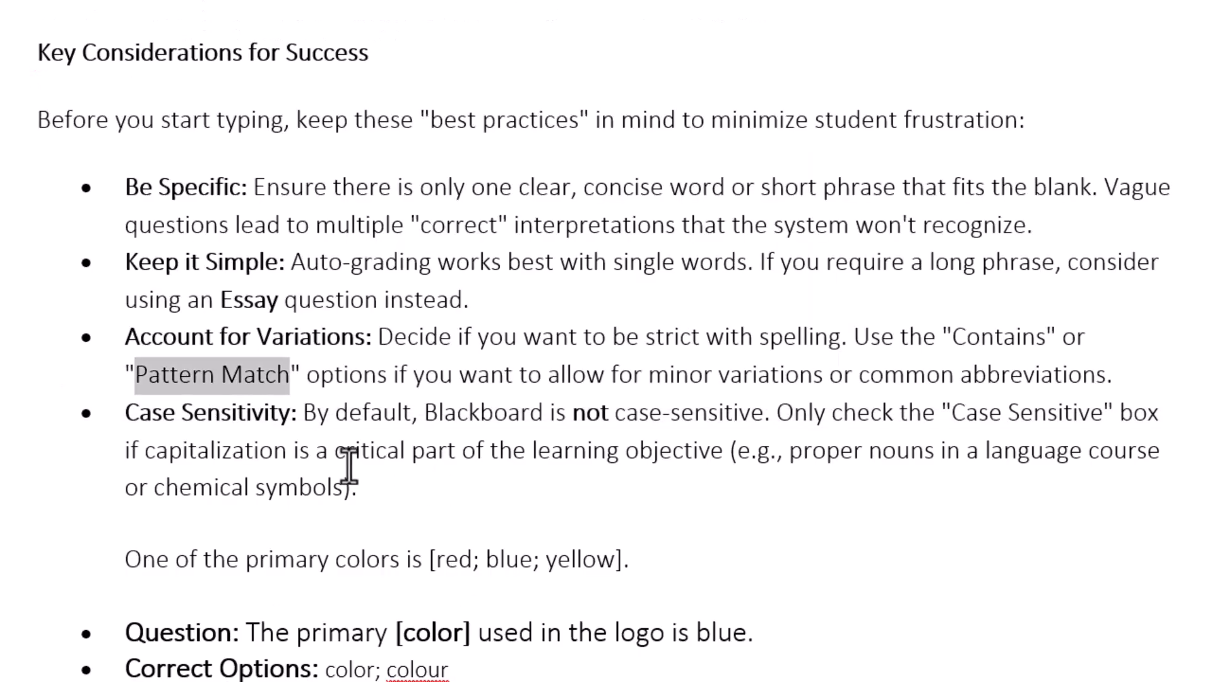
Review the answer-type notes, highlighting Regular Expressions, 'happy; joyful; cheerful' and the [[a-zA-Z]] example
{"action": "scroll", "coordinate": [352, 465], "scroll_direction": "down", "scroll_amount": 10}
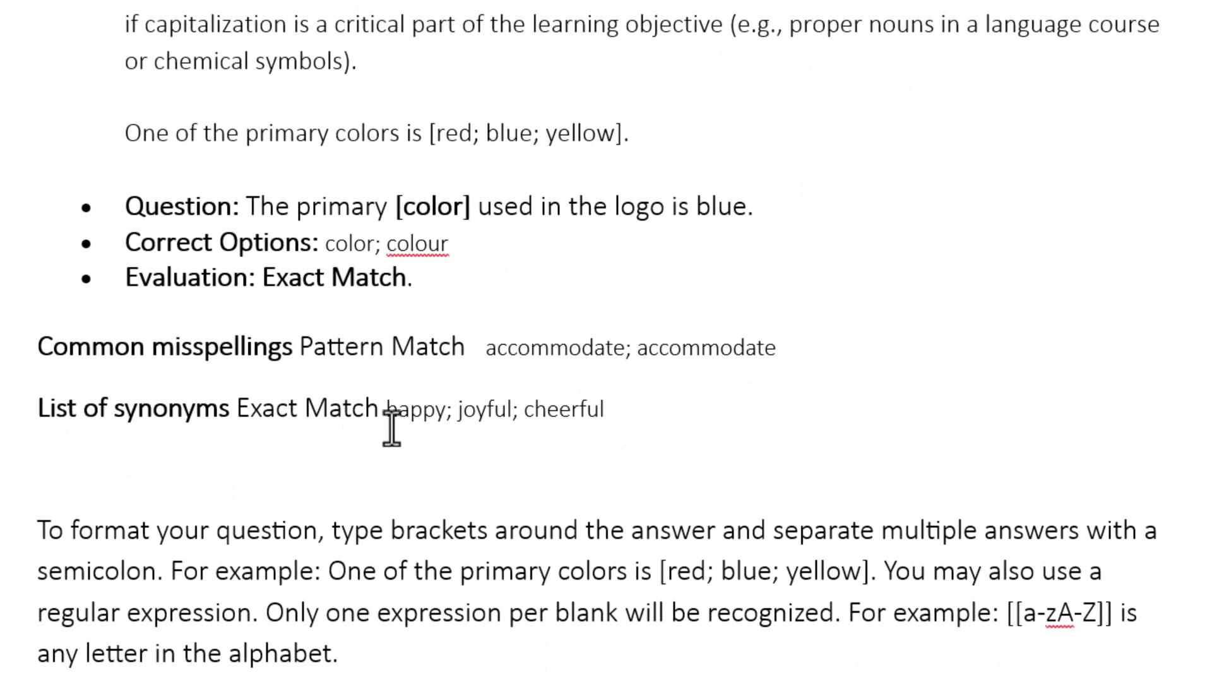
{"action": "left_click_drag", "start_coordinate": [265, 314], "coordinate": [498, 314]}
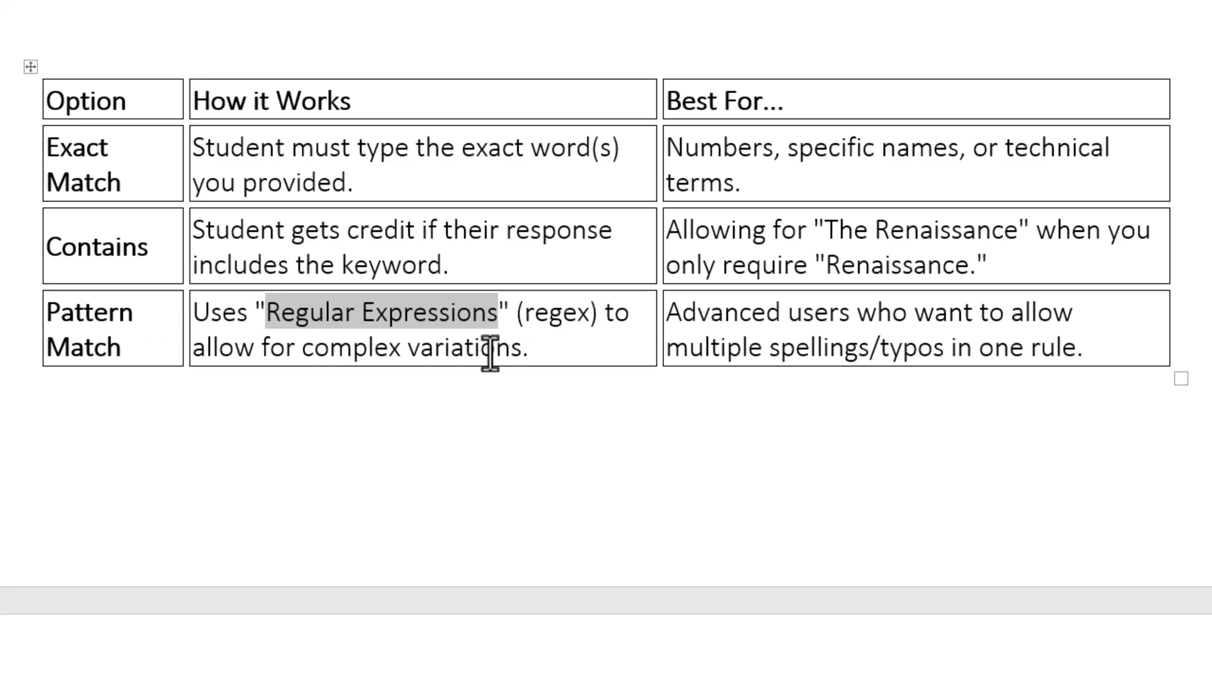
{"action": "scroll", "coordinate": [467, 346], "scroll_direction": "up", "scroll_amount": 3}
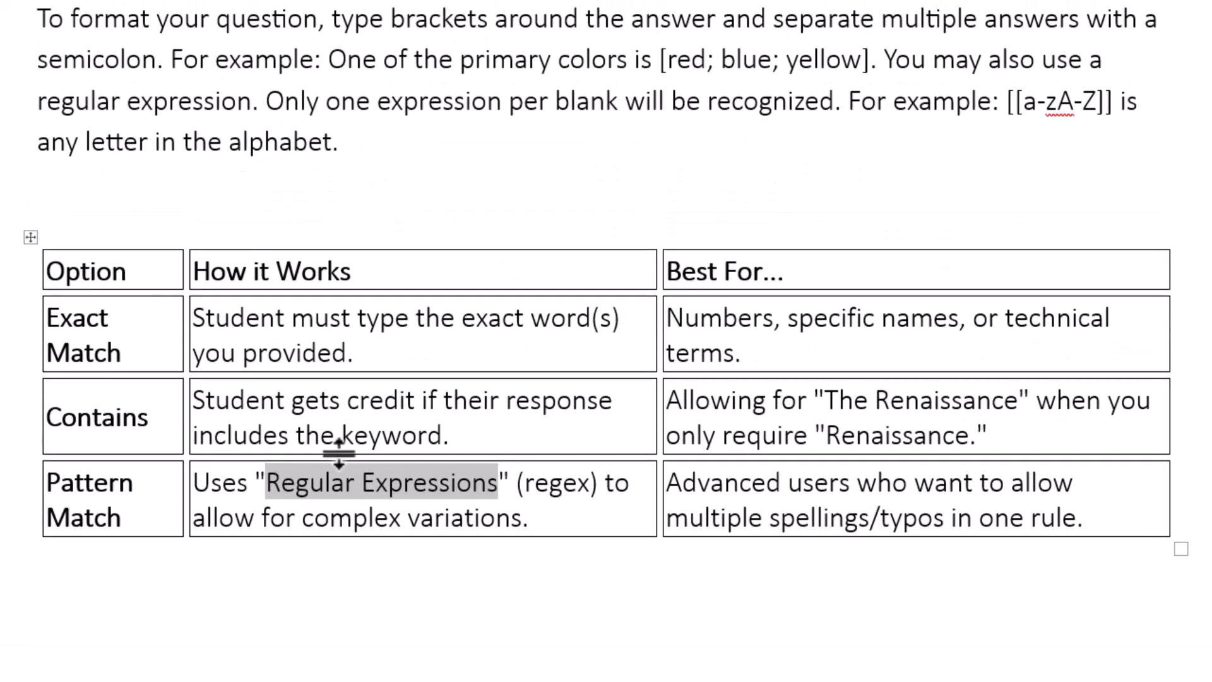
{"action": "scroll", "coordinate": [358, 379], "scroll_direction": "up", "scroll_amount": 10}
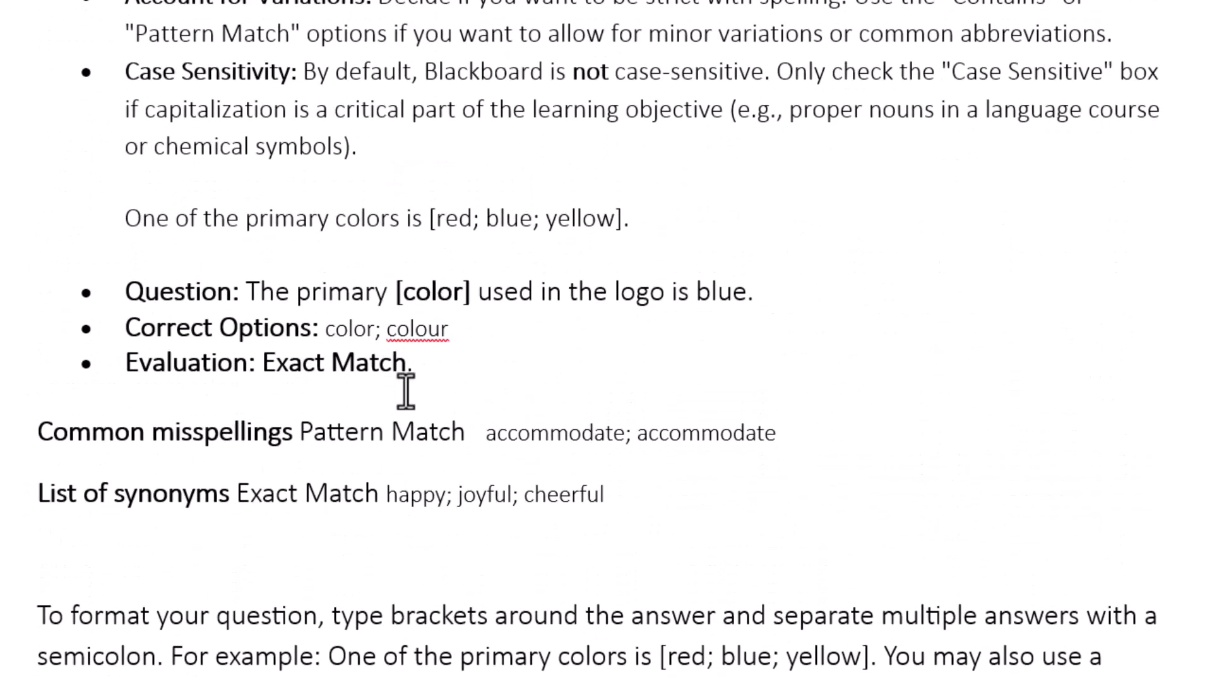
{"action": "scroll", "coordinate": [388, 404], "scroll_direction": "down", "scroll_amount": 1}
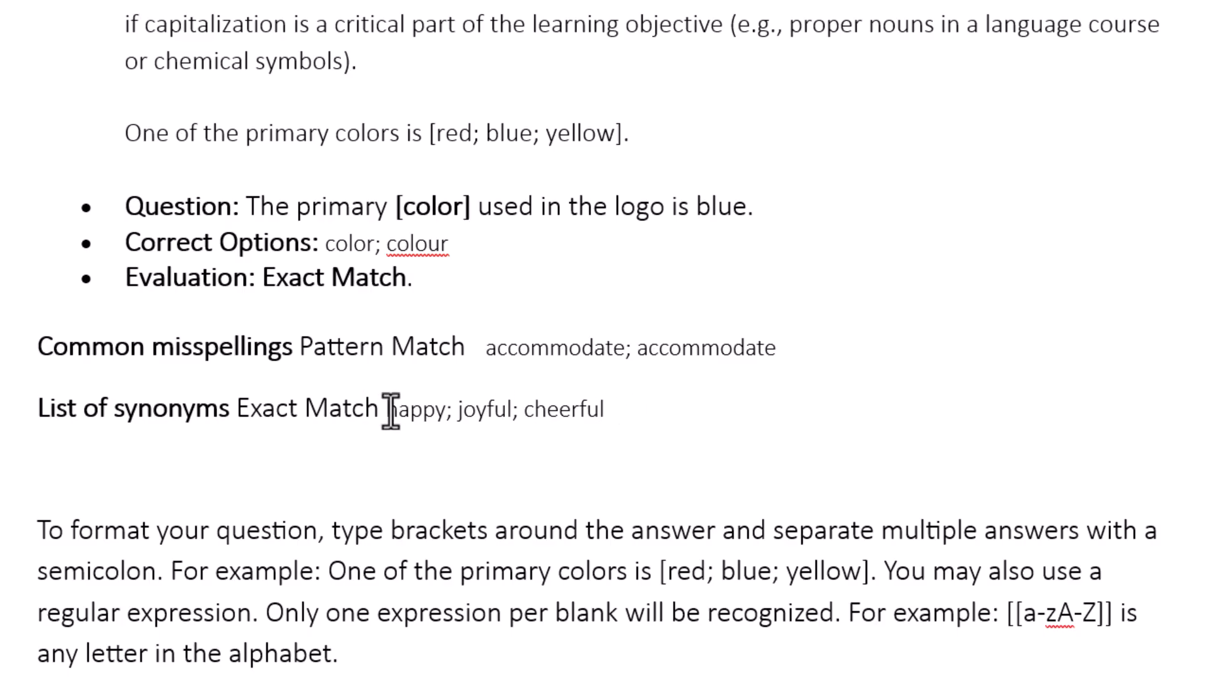
{"action": "left_click_drag", "start_coordinate": [391, 410], "coordinate": [559, 409]}
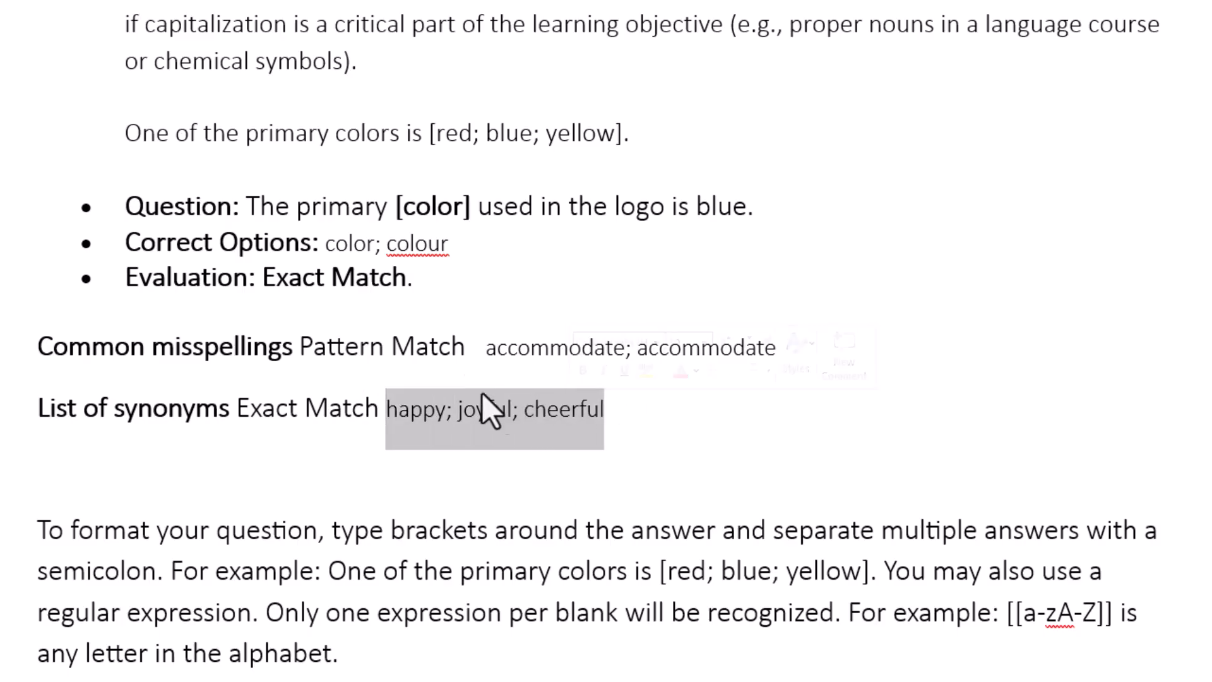
{"action": "scroll", "coordinate": [459, 324], "scroll_direction": "down", "scroll_amount": 3}
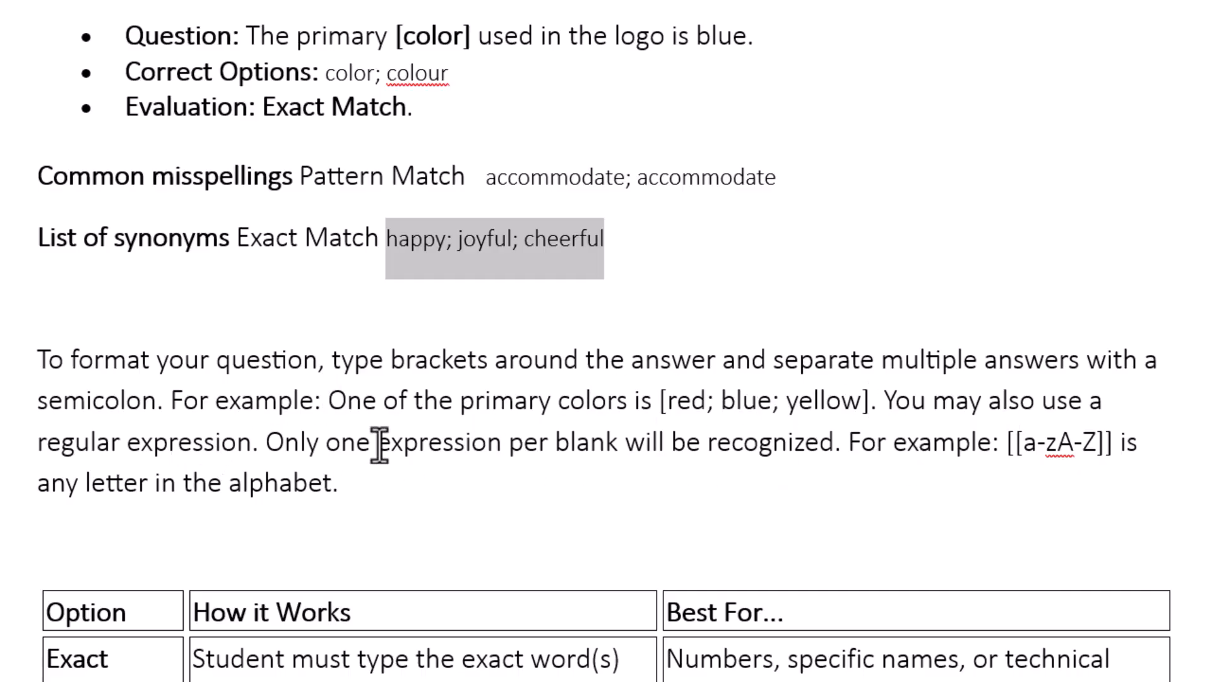
{"action": "scroll", "coordinate": [736, 416], "scroll_direction": "down", "scroll_amount": 1}
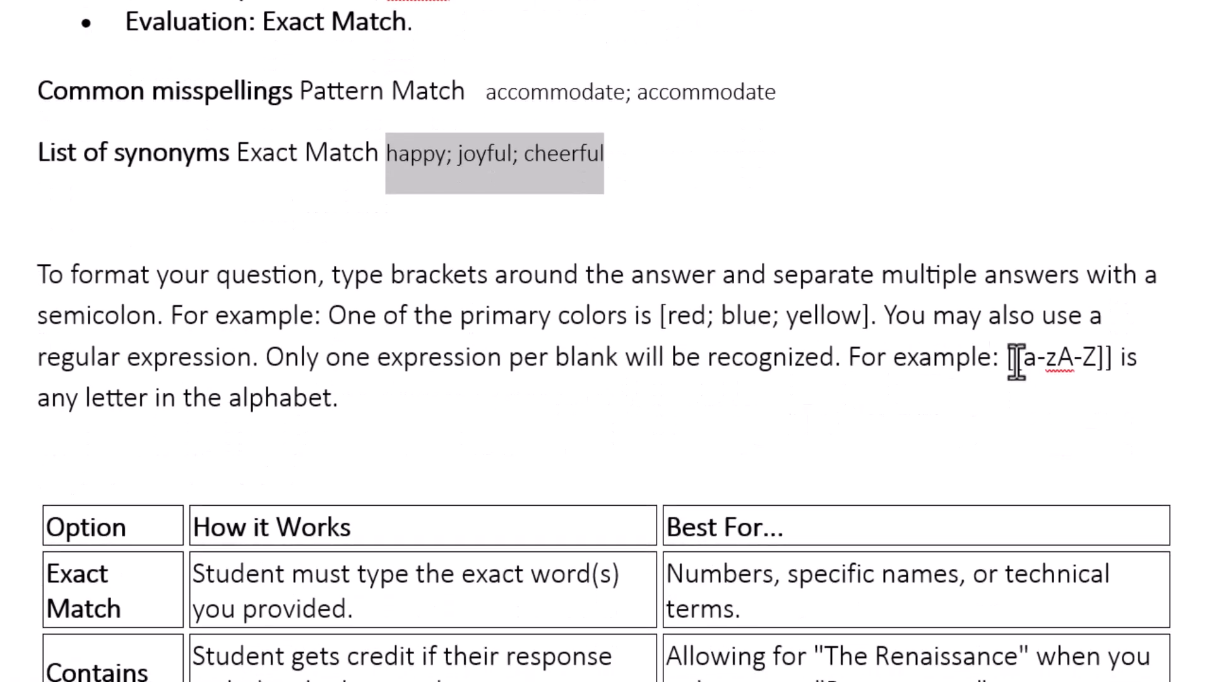
{"action": "left_click_drag", "start_coordinate": [1008, 358], "coordinate": [1114, 365]}
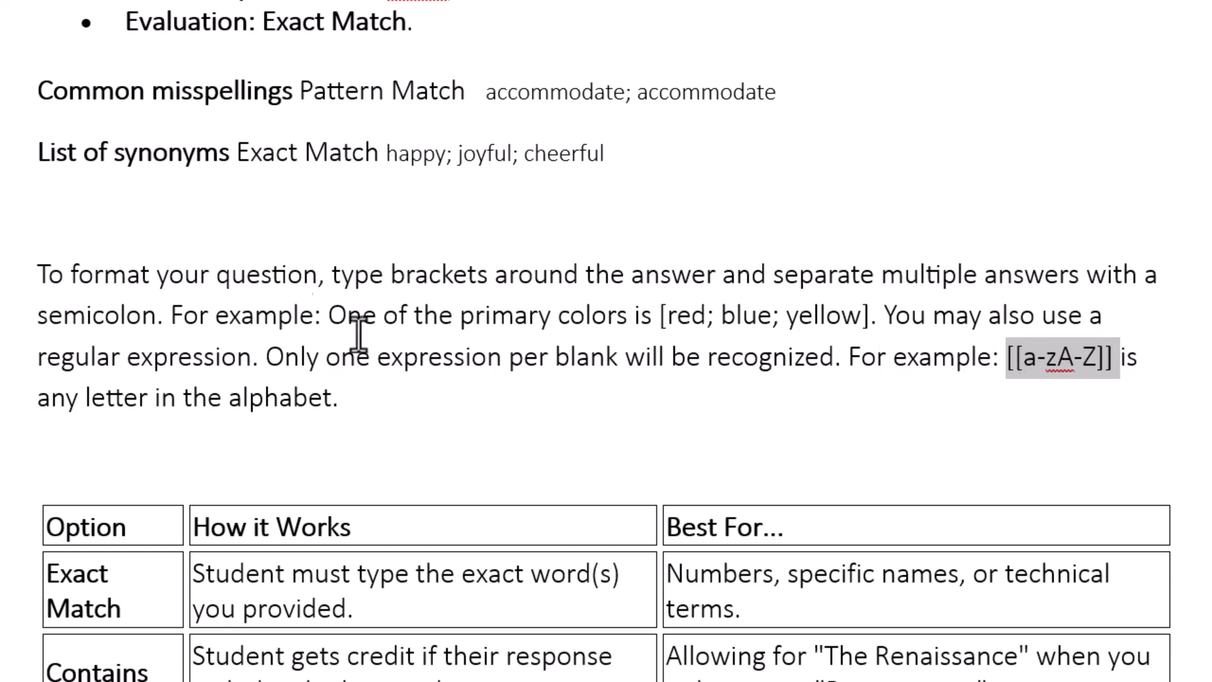
{"action": "scroll", "coordinate": [392, 259], "scroll_direction": "up", "scroll_amount": 5}
{"action": "scroll", "coordinate": [395, 250], "scroll_direction": "up", "scroll_amount": 1}
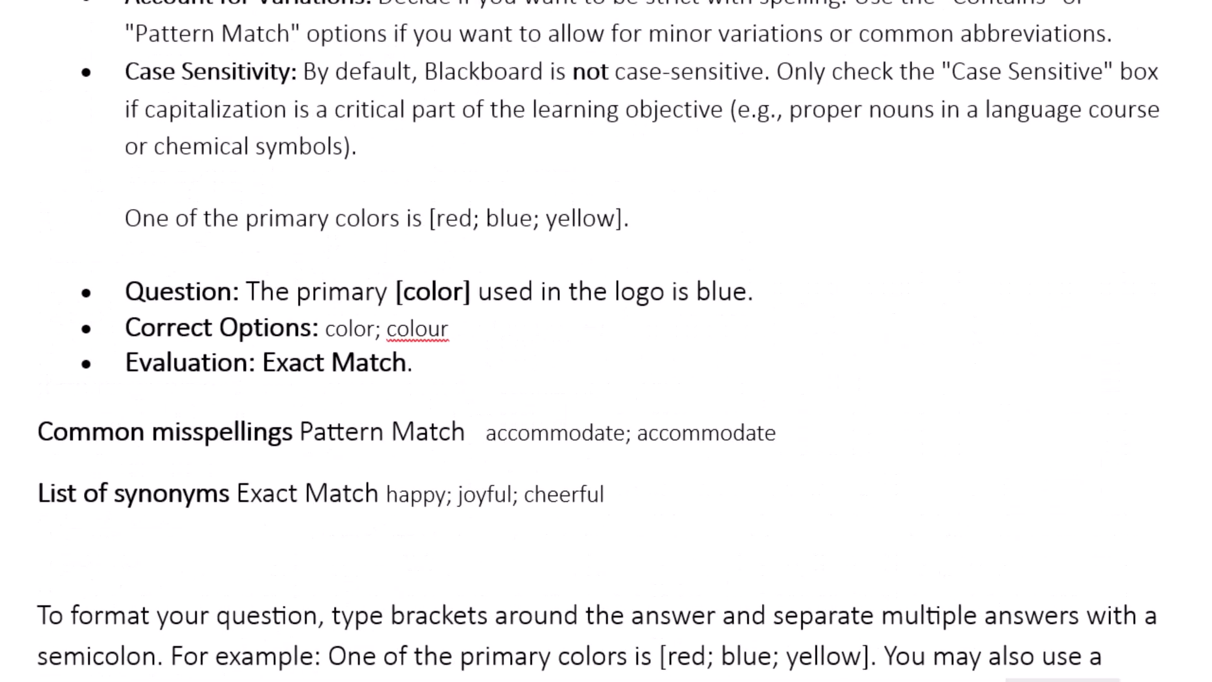
Set Blank 1's response type to Contain match and continue to the next setup step
{"action": "left_click", "coordinate": [242, 270]}
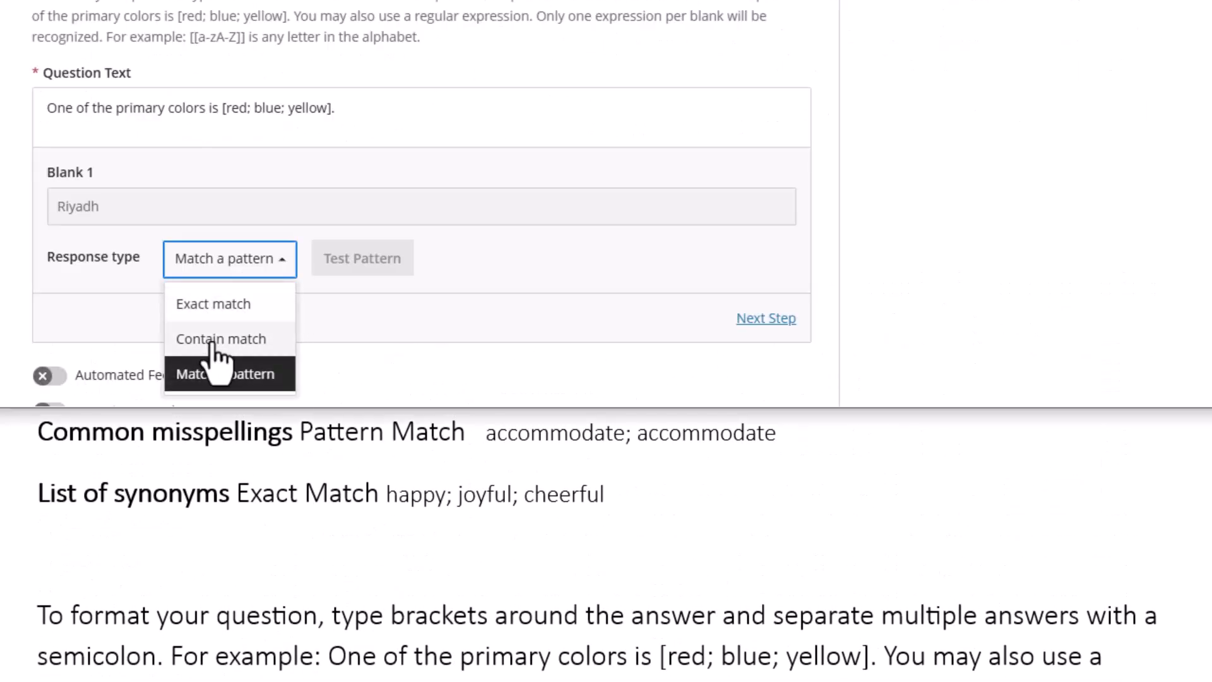
{"action": "left_click", "coordinate": [212, 344]}
{"action": "scroll", "coordinate": [119, 296], "scroll_direction": "up", "scroll_amount": 3}
{"action": "scroll", "coordinate": [119, 284], "scroll_direction": "down", "scroll_amount": 2}
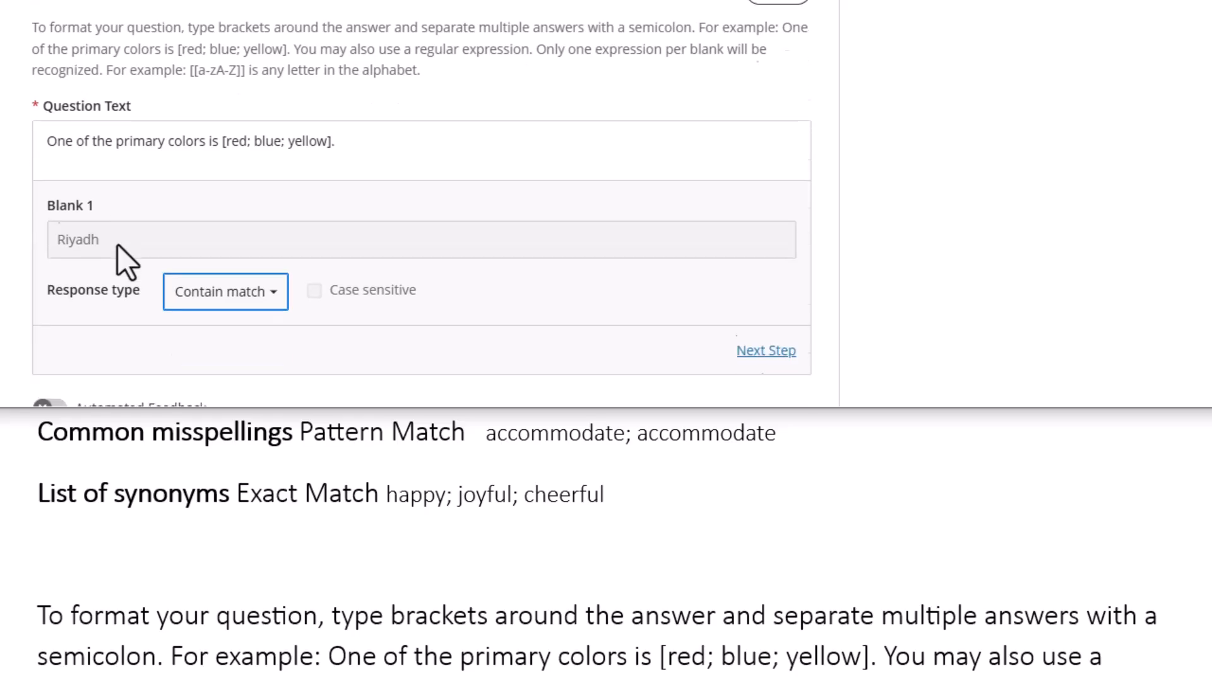
{"action": "scroll", "coordinate": [117, 246], "scroll_direction": "down", "scroll_amount": 1}
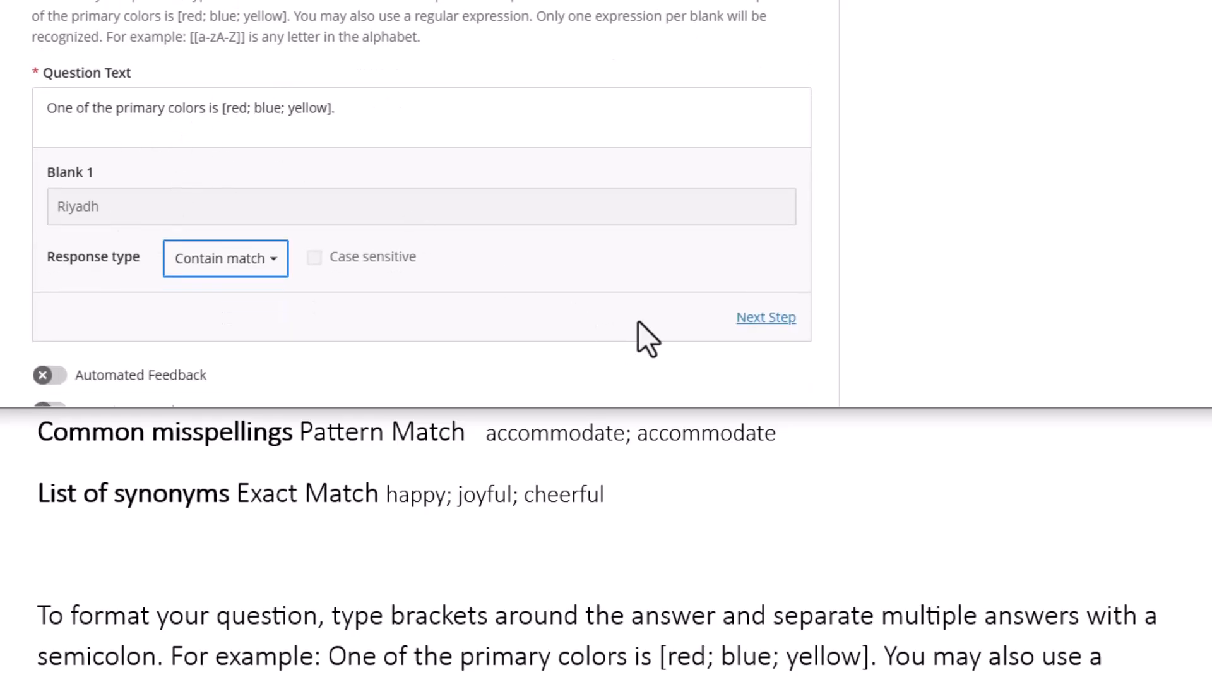
{"action": "left_click", "coordinate": [766, 317]}
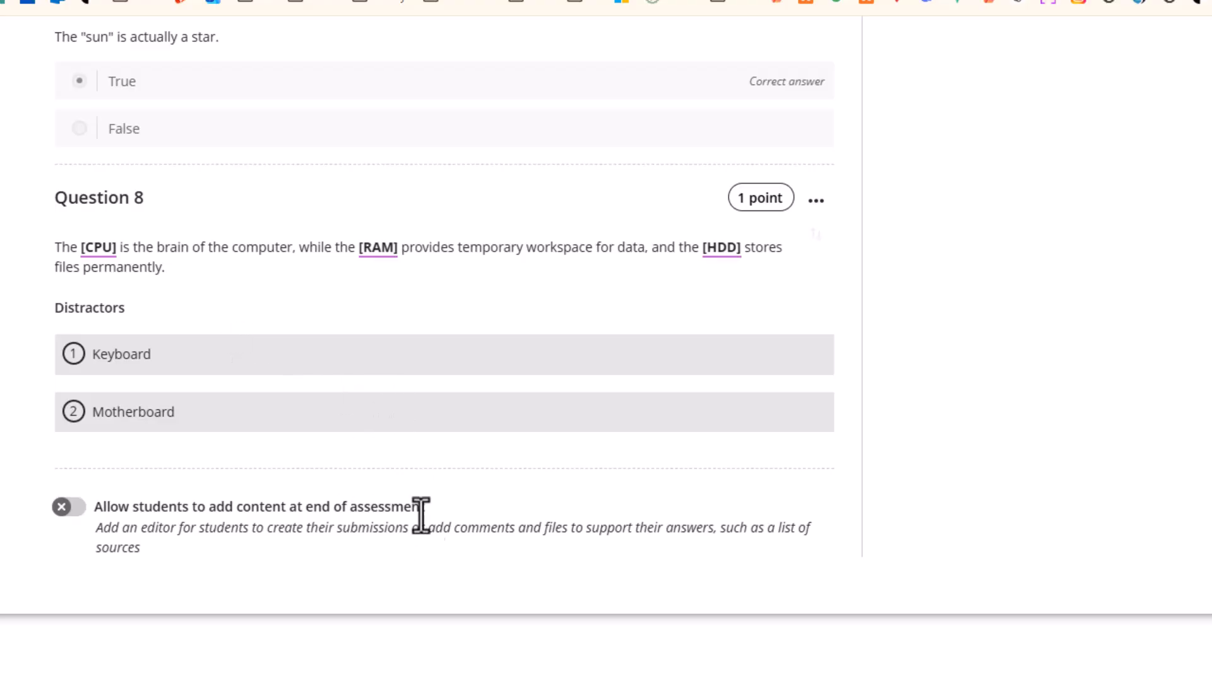
Insert a Fill in the Blank Question 9 and paste the web development sentence with [HTML] and [CSS]
{"action": "left_click", "coordinate": [437, 471]}
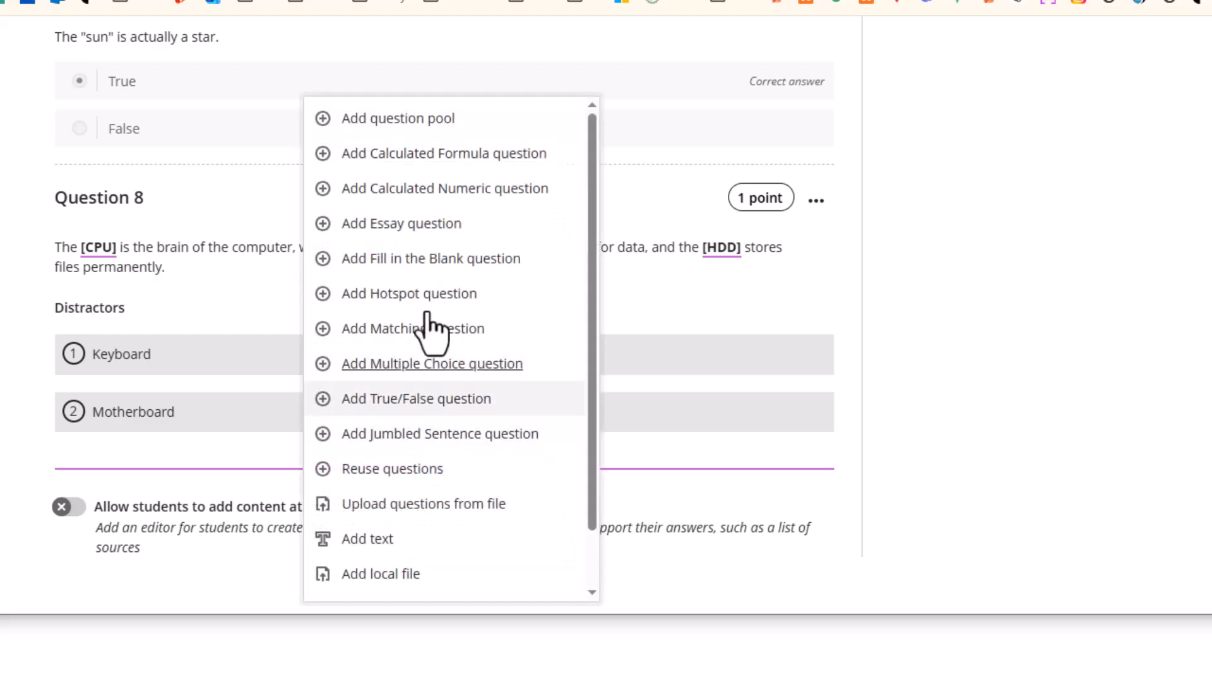
{"action": "left_click", "coordinate": [395, 259]}
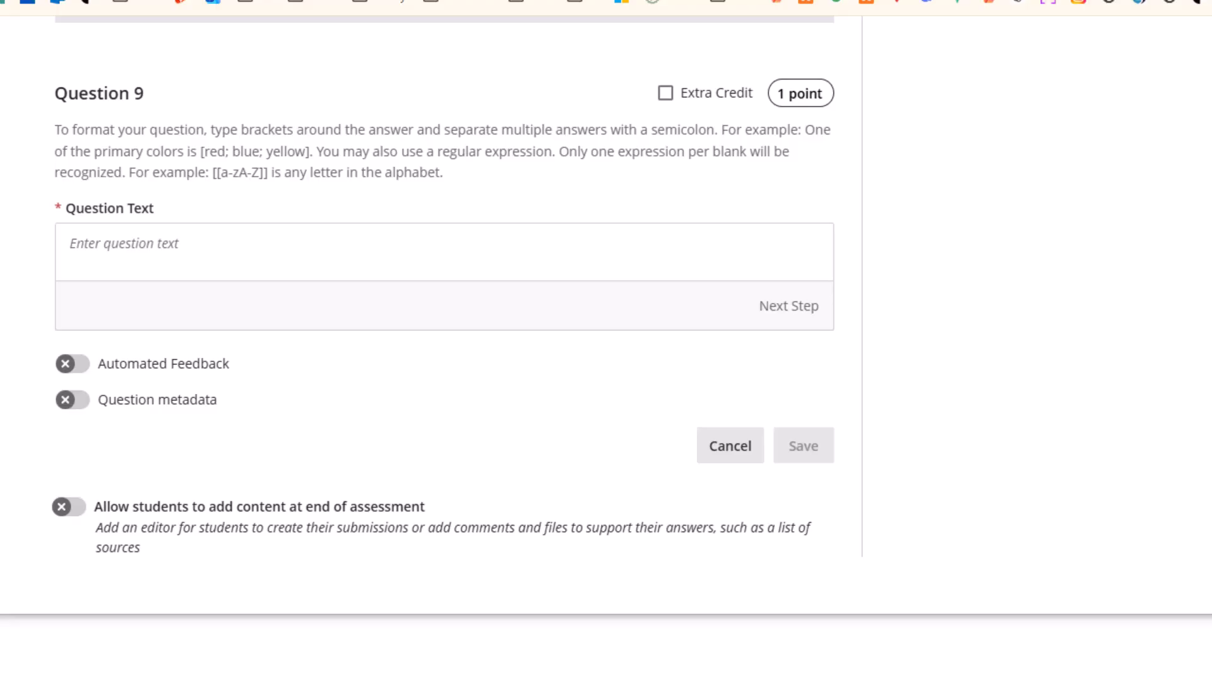
{"action": "left_click", "coordinate": [125, 263]}
{"action": "type", "text": "In web development, [HTML] is used for structuring content, while [CSS] is used for controlling the visual presentation and layout."}
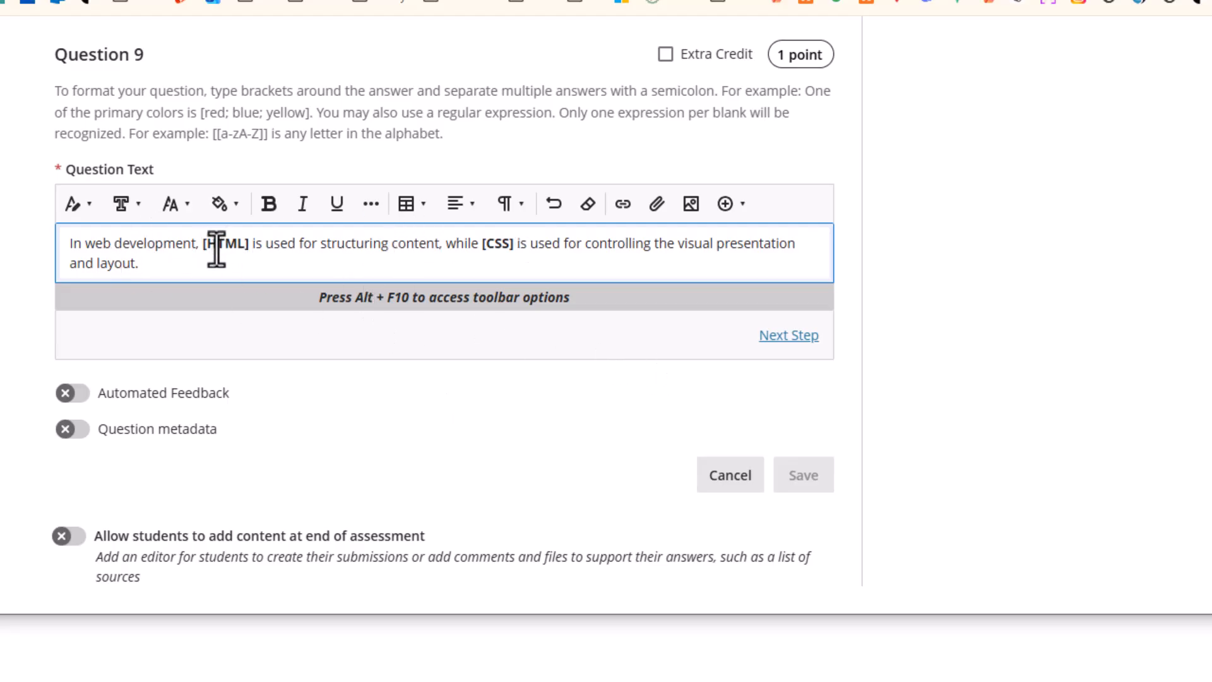
Generate the blanks, adding 'Hypertext Markup Language' to Blank 1 and 'Cascading Style Sheets' to Blank 2 as alternates
{"action": "left_click", "coordinate": [799, 337]}
{"action": "left_click", "coordinate": [785, 308]}
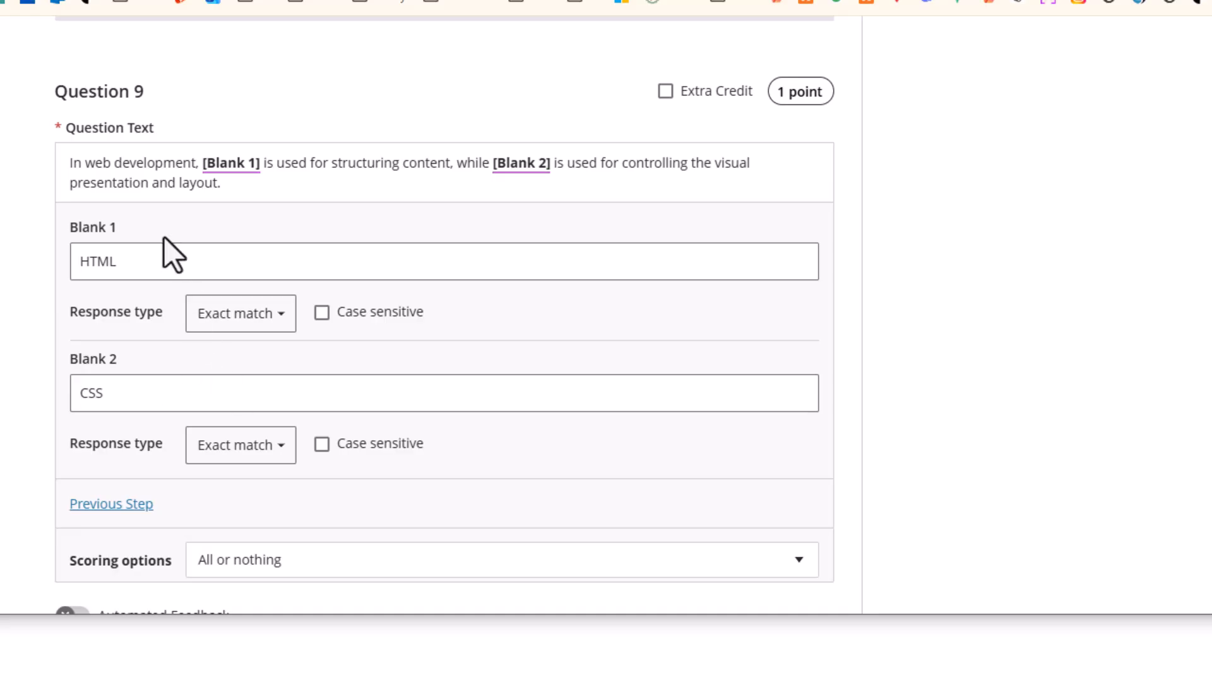
{"action": "left_click", "coordinate": [147, 261]}
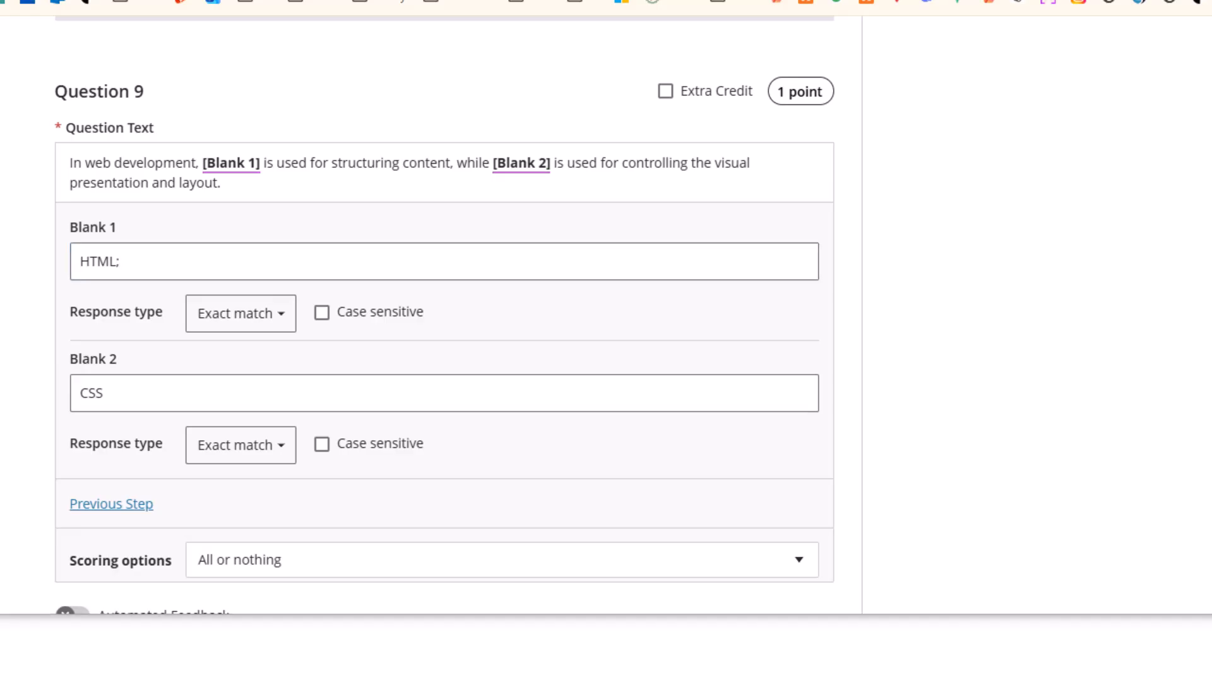
{"action": "left_click", "coordinate": [153, 273]}
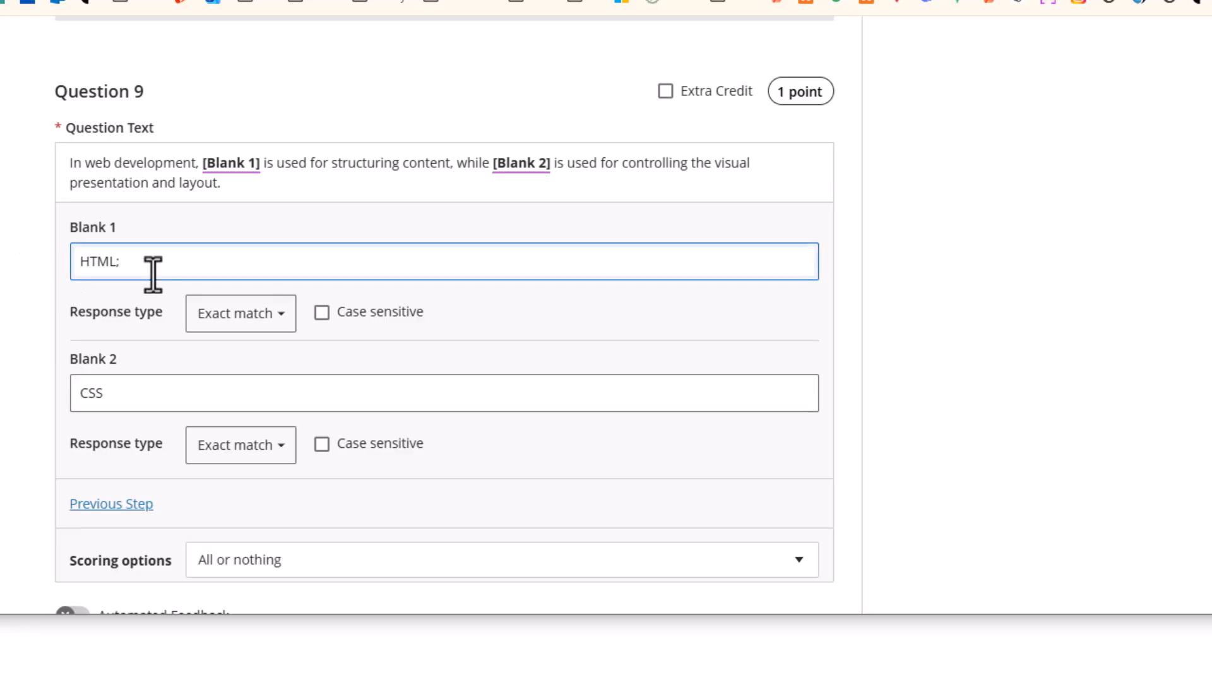
{"action": "type", "text": "Hypertext Markup Language"}
{"action": "left_click", "coordinate": [123, 271]}
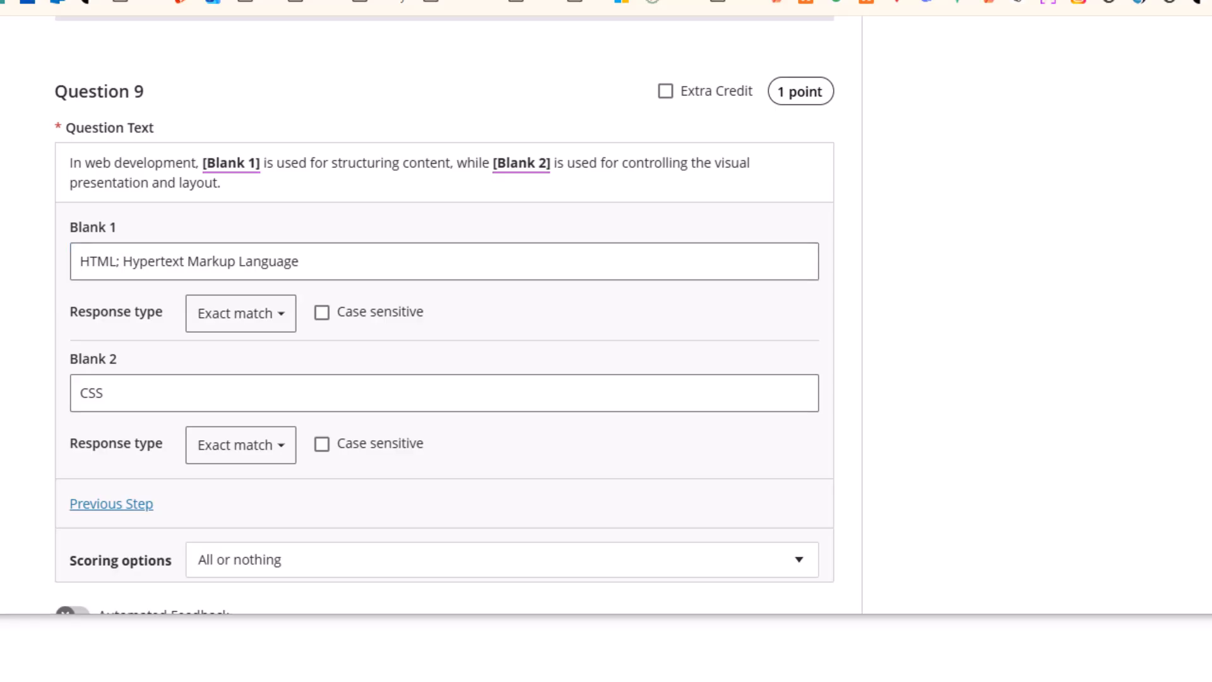
{"action": "left_click", "coordinate": [123, 395]}
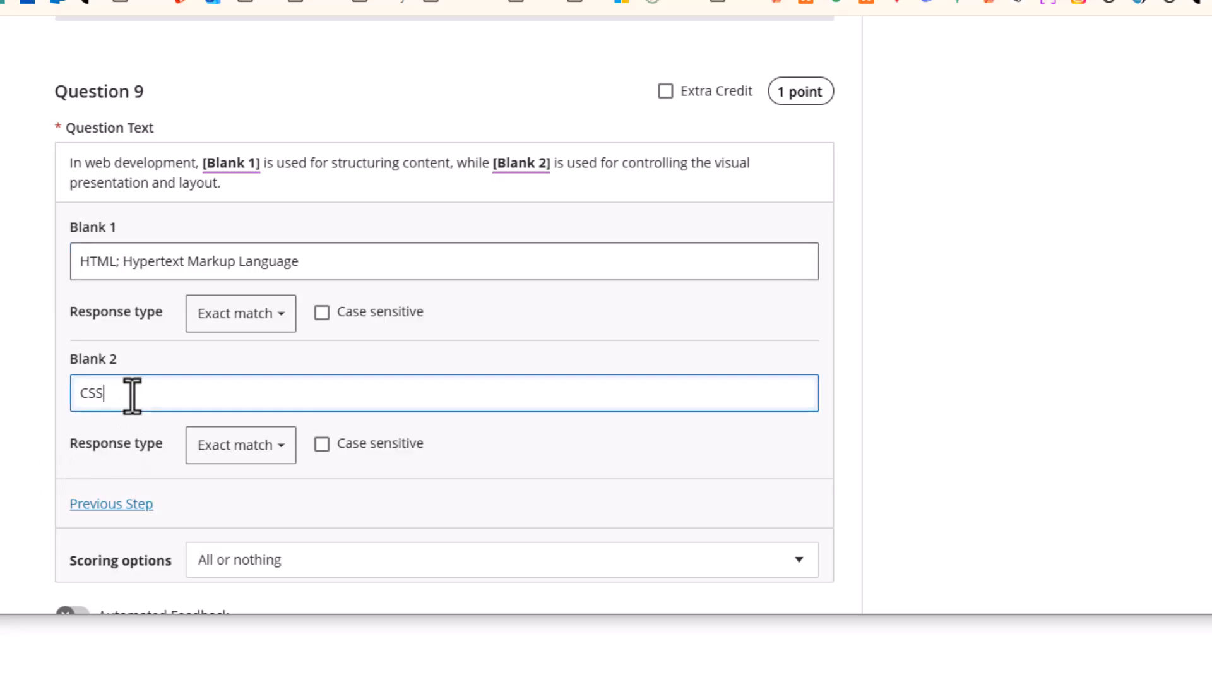
{"action": "type", "text": ";"}
{"action": "type", "text": "Cascading Style Sheets"}
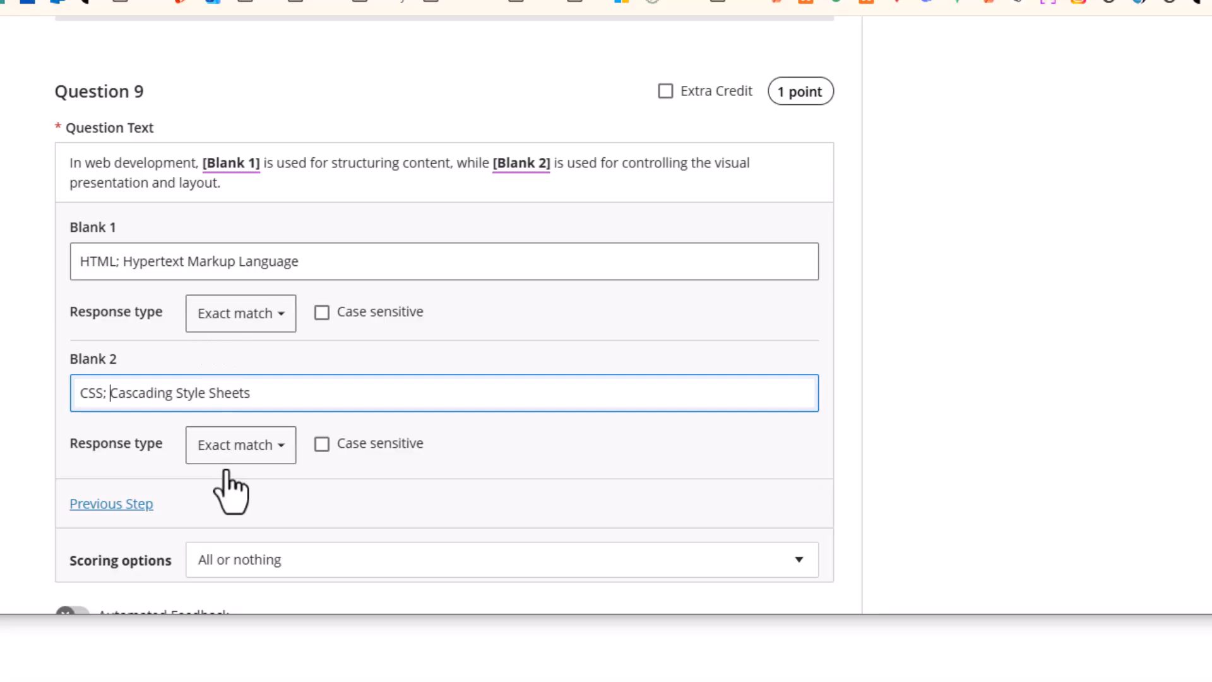
Review Question 9's blank answers and finish editing Blank 2
{"action": "scroll", "coordinate": [189, 480], "scroll_direction": "down", "scroll_amount": 3}
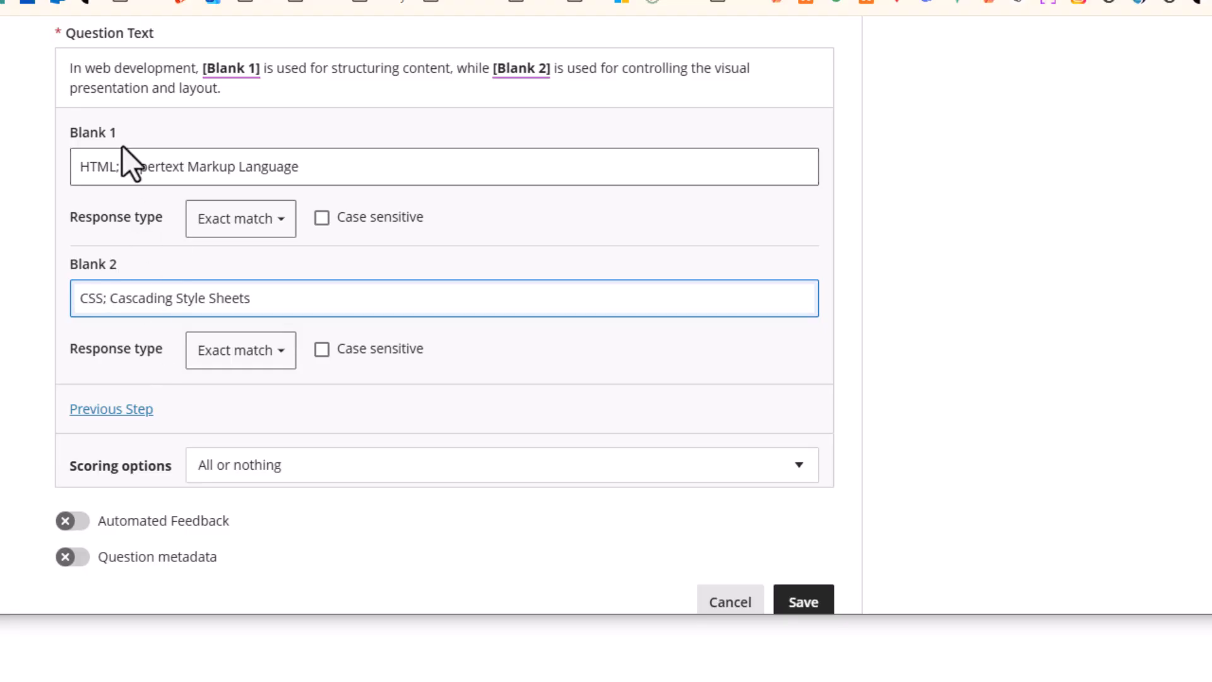
{"action": "scroll", "coordinate": [202, 244], "scroll_direction": "up", "scroll_amount": 3}
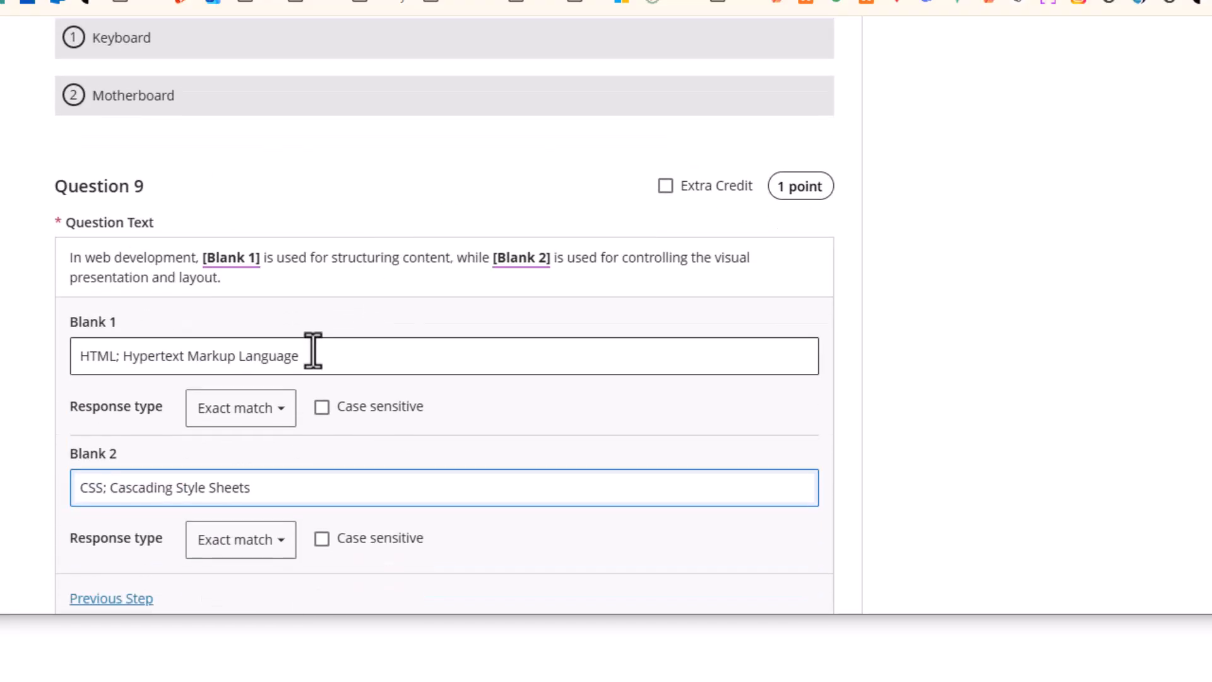
{"action": "scroll", "coordinate": [313, 348], "scroll_direction": "down", "scroll_amount": 3}
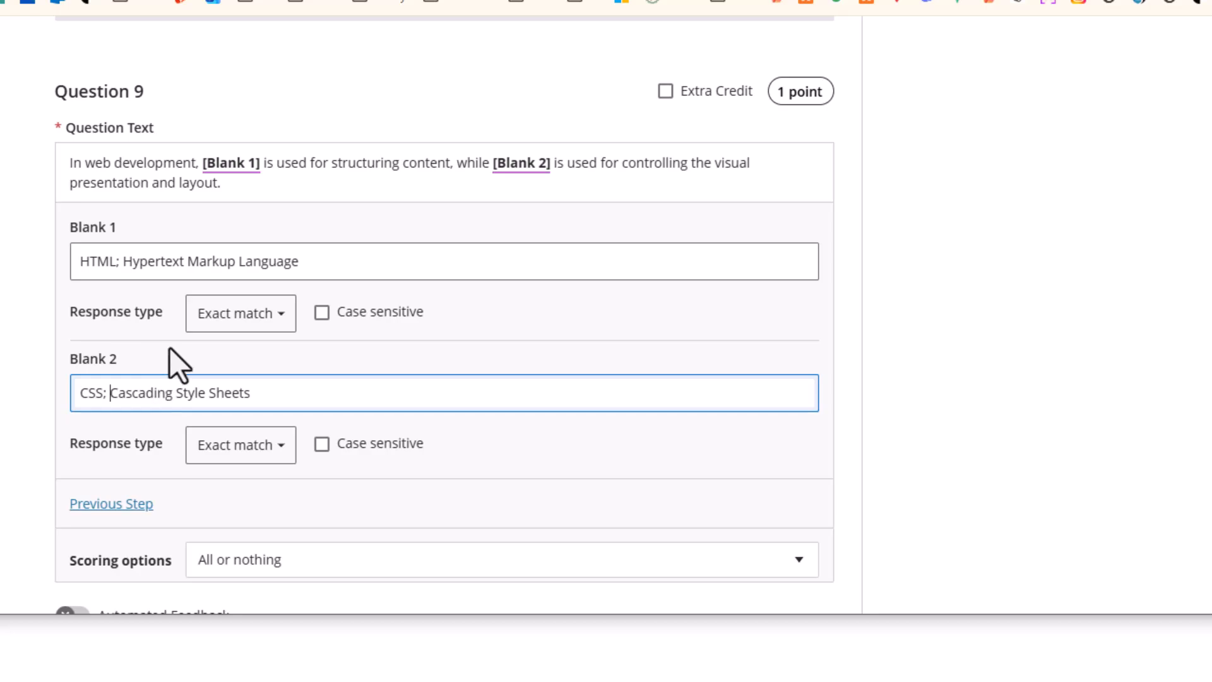
{"action": "scroll", "coordinate": [174, 370], "scroll_direction": "down", "scroll_amount": 4}
{"action": "scroll", "coordinate": [164, 357], "scroll_direction": "up", "scroll_amount": 6}
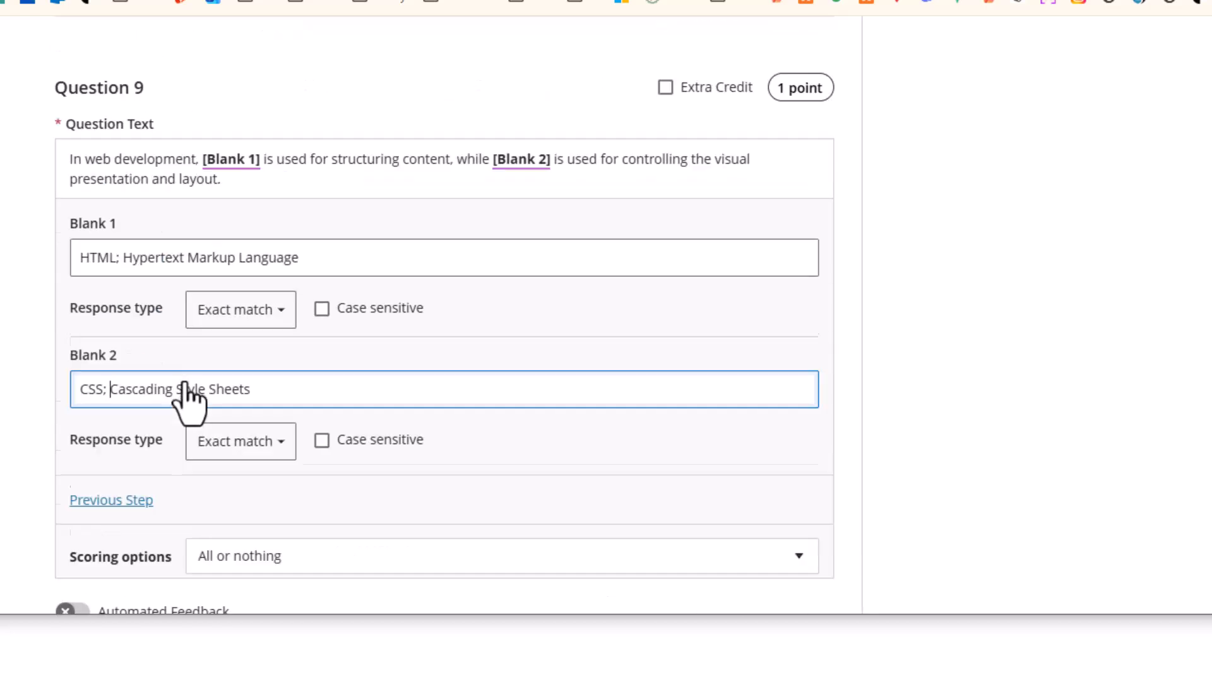
{"action": "scroll", "coordinate": [182, 358], "scroll_direction": "down", "scroll_amount": 5}
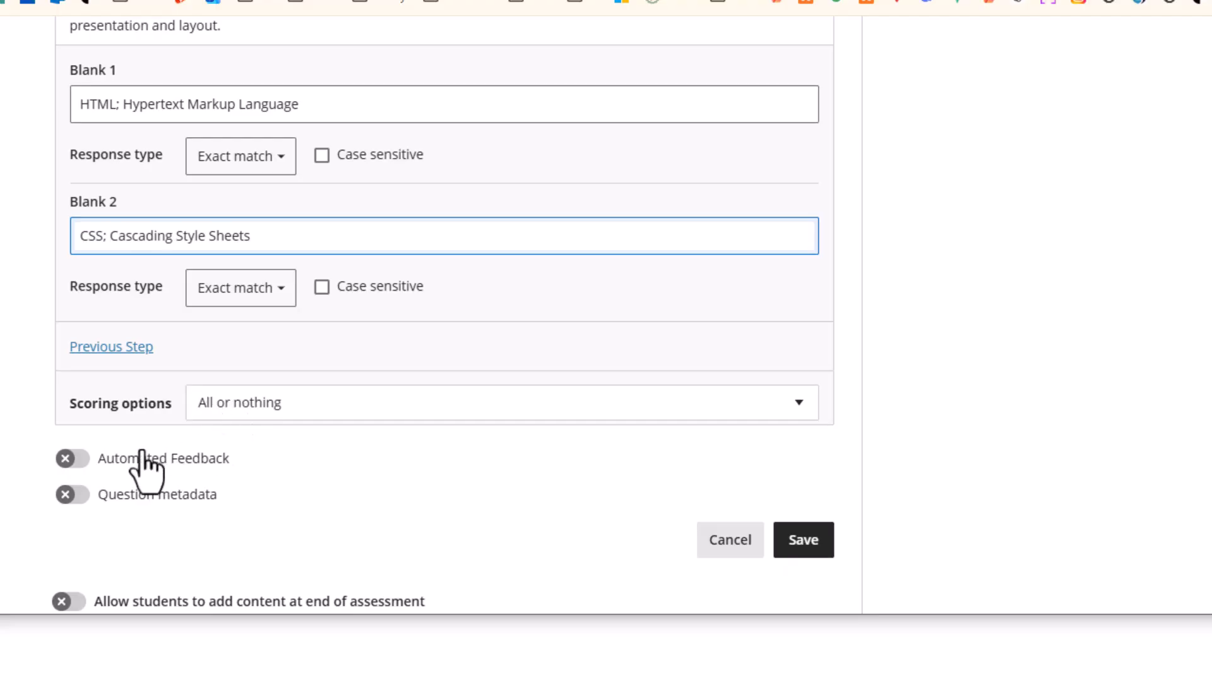
{"action": "scroll", "coordinate": [141, 428], "scroll_direction": "up", "scroll_amount": 5}
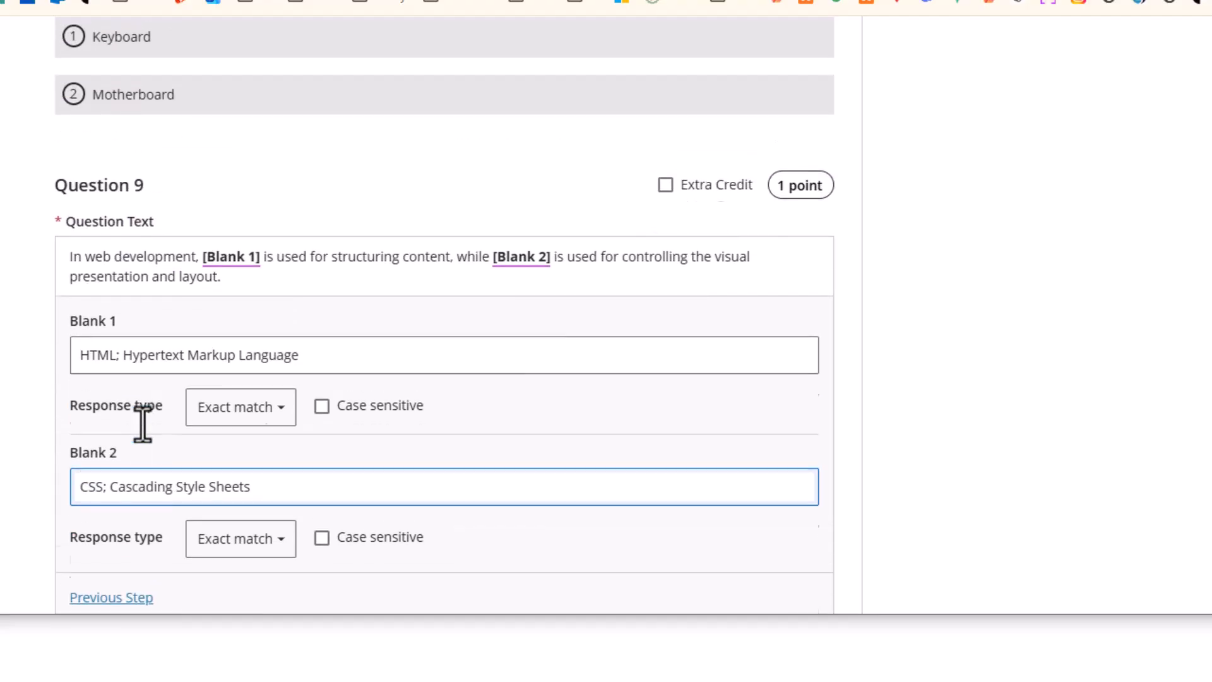
{"action": "scroll", "coordinate": [146, 419], "scroll_direction": "down", "scroll_amount": 6}
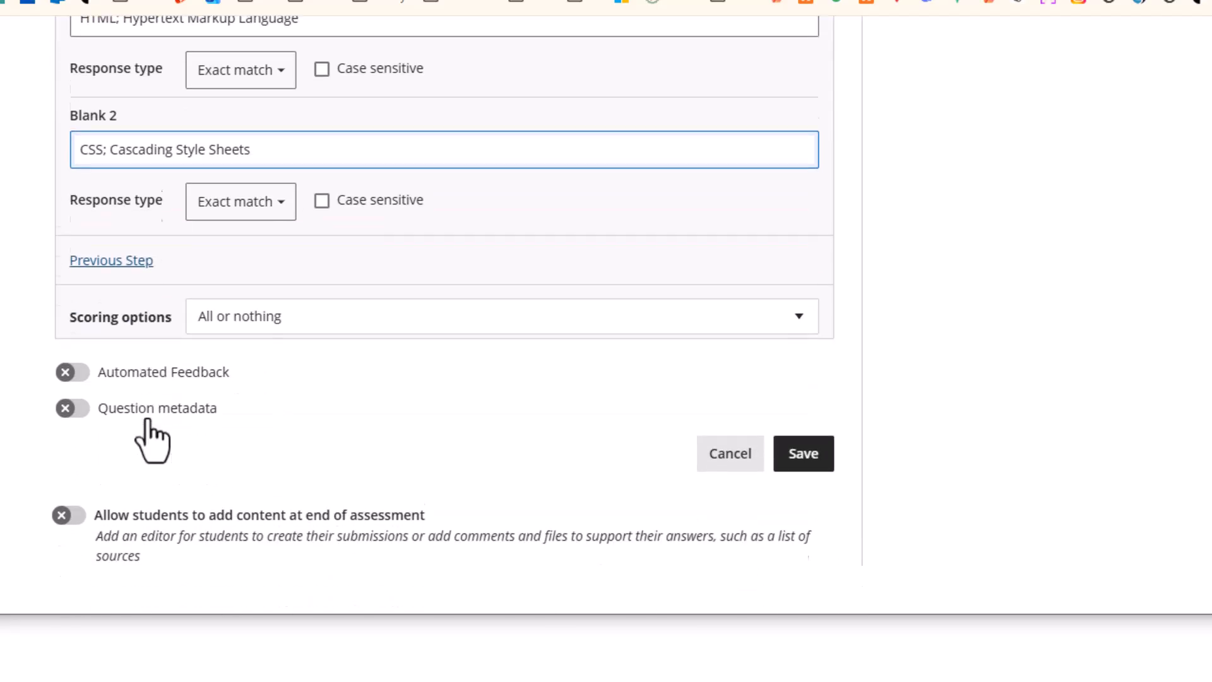
{"action": "scroll", "coordinate": [147, 422], "scroll_direction": "up", "scroll_amount": 6}
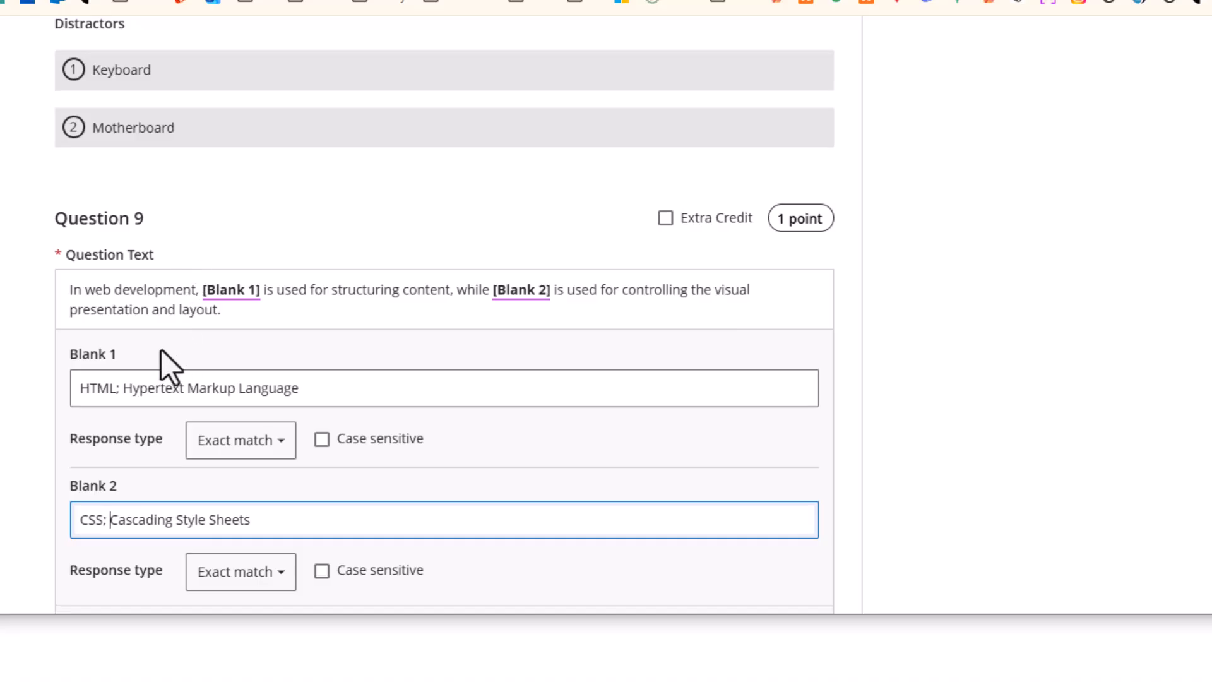
{"action": "scroll", "coordinate": [159, 350], "scroll_direction": "down", "scroll_amount": 2}
{"action": "scroll", "coordinate": [240, 477], "scroll_direction": "down", "scroll_amount": 4}
{"action": "left_click", "coordinate": [400, 383]}
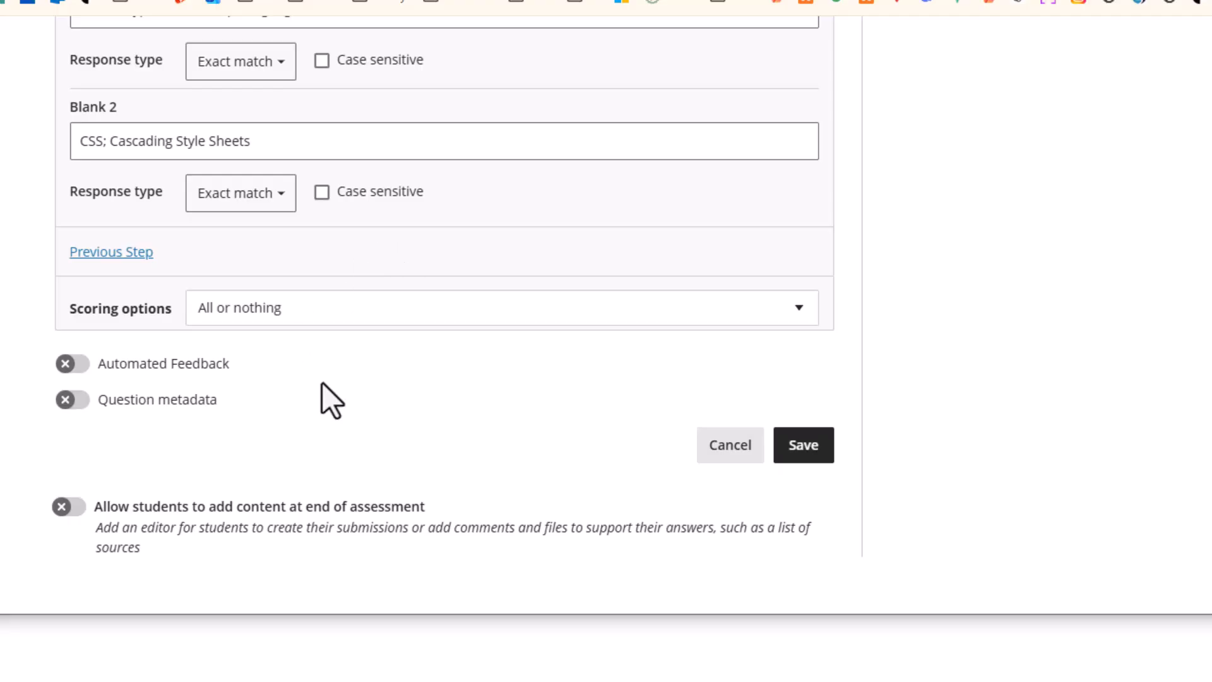
Set scoring to Allow partial credit and save Question 9
{"action": "left_click", "coordinate": [249, 319]}
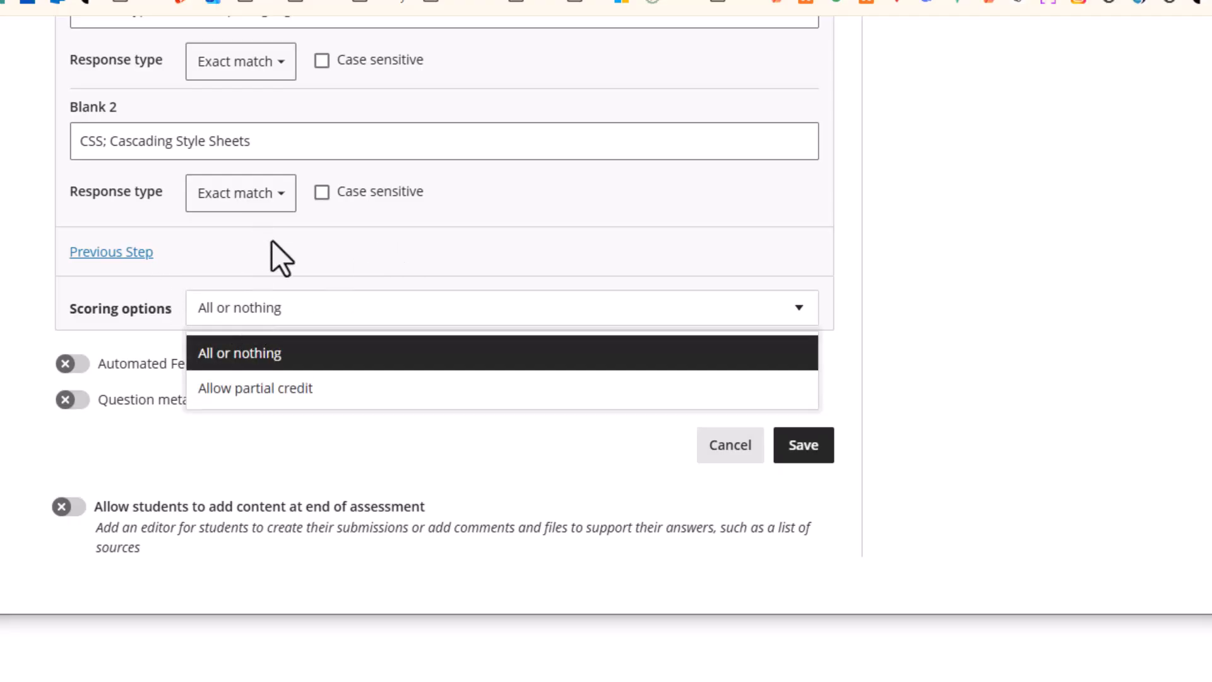
{"action": "left_click", "coordinate": [271, 241]}
{"action": "left_click", "coordinate": [274, 316]}
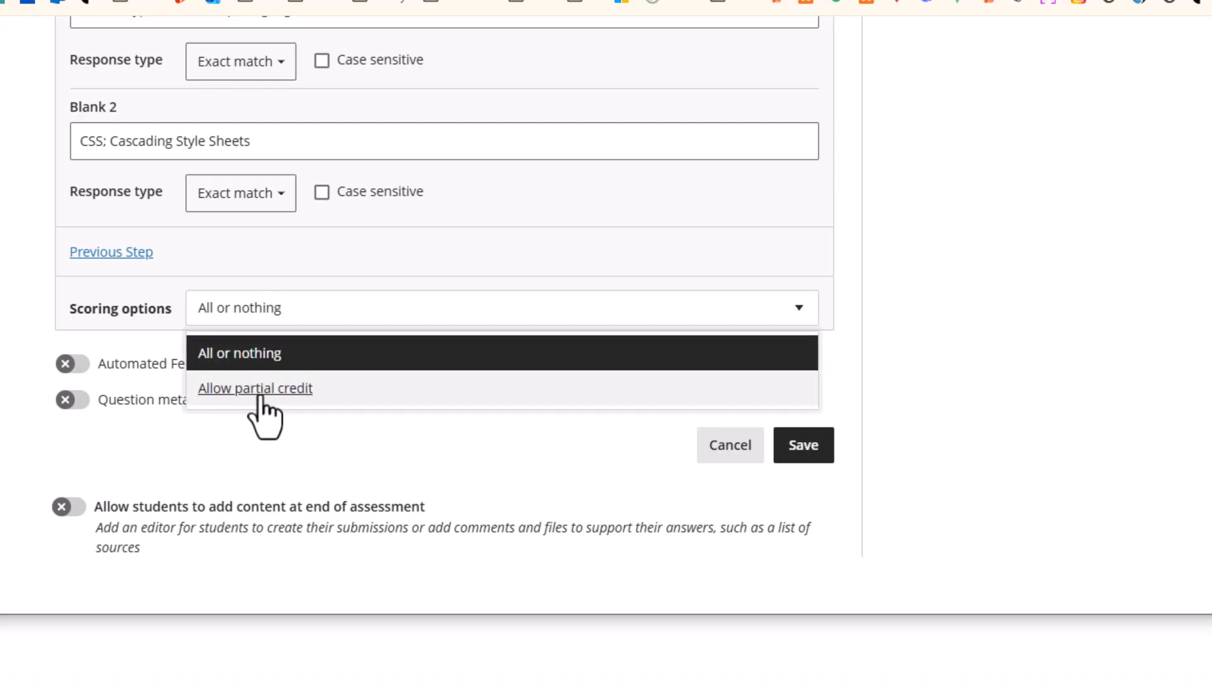
{"action": "left_click", "coordinate": [260, 390]}
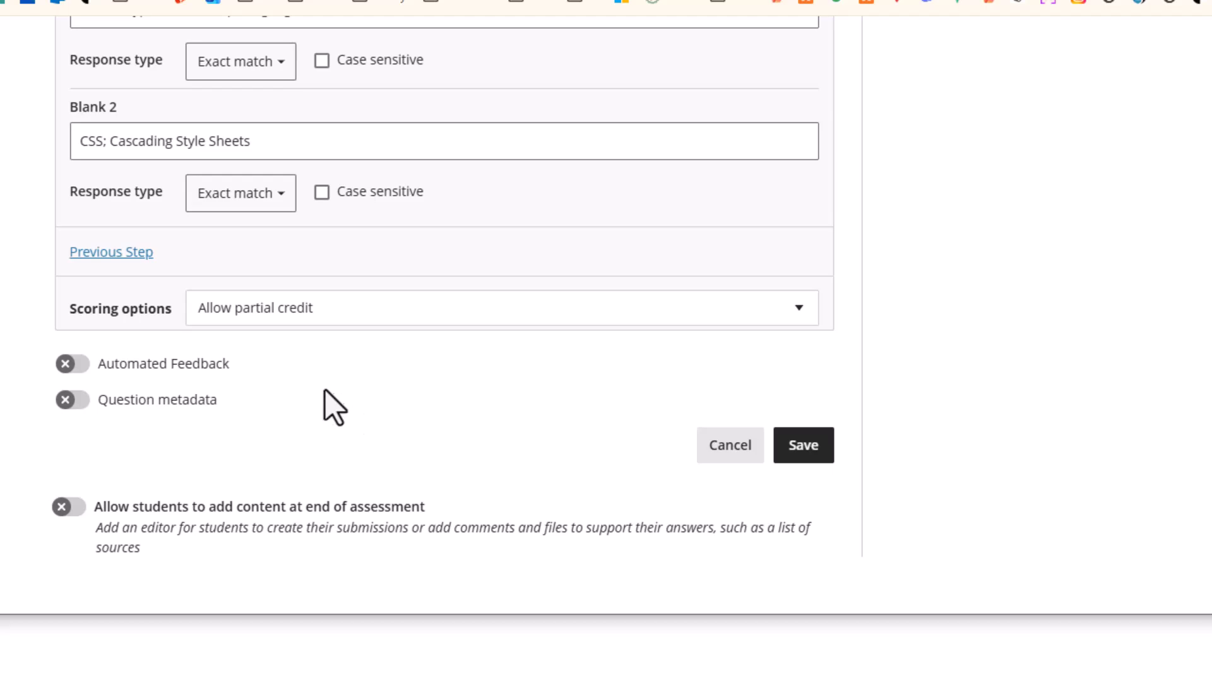
{"action": "scroll", "coordinate": [202, 372], "scroll_direction": "up", "scroll_amount": 3}
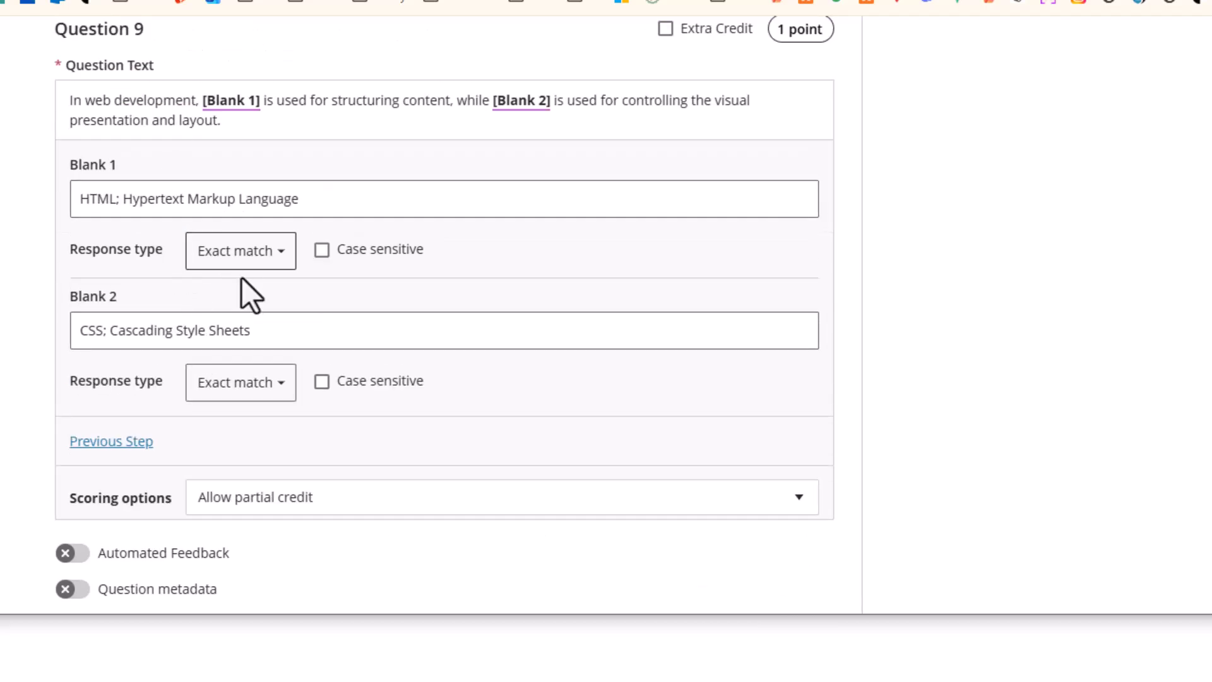
{"action": "scroll", "coordinate": [354, 335], "scroll_direction": "down", "scroll_amount": 3}
{"action": "left_click", "coordinate": [802, 445]}
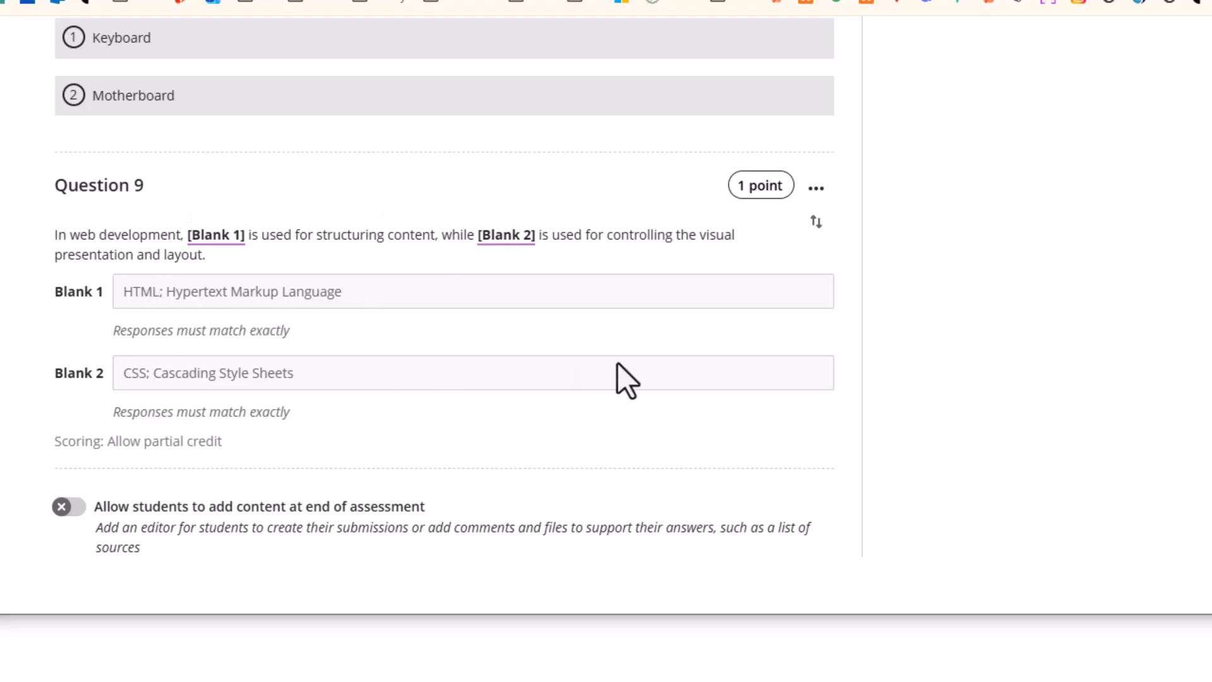
{"action": "scroll", "coordinate": [624, 372], "scroll_direction": "up", "scroll_amount": 15}
{"action": "scroll", "coordinate": [581, 341], "scroll_direction": "up", "scroll_amount": 15}
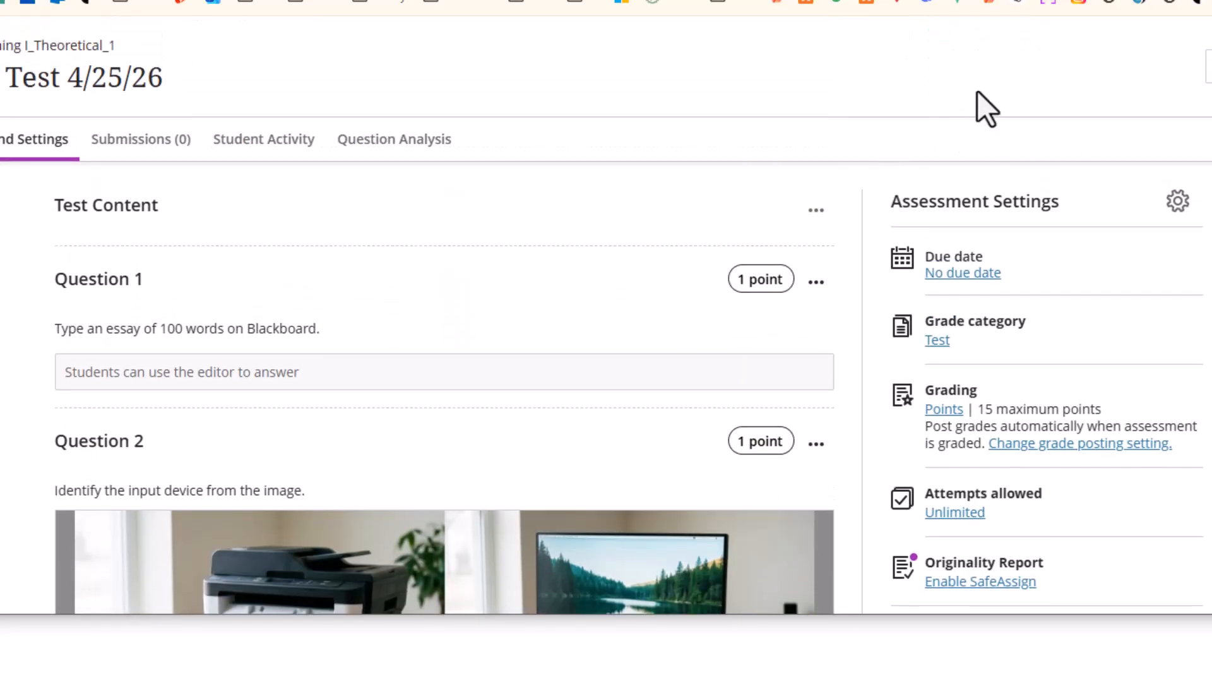
Enter Student Preview and start attempt 1 of New Test 4/25/26 from the Assessments folder
{"action": "left_click", "coordinate": [1, 66]}
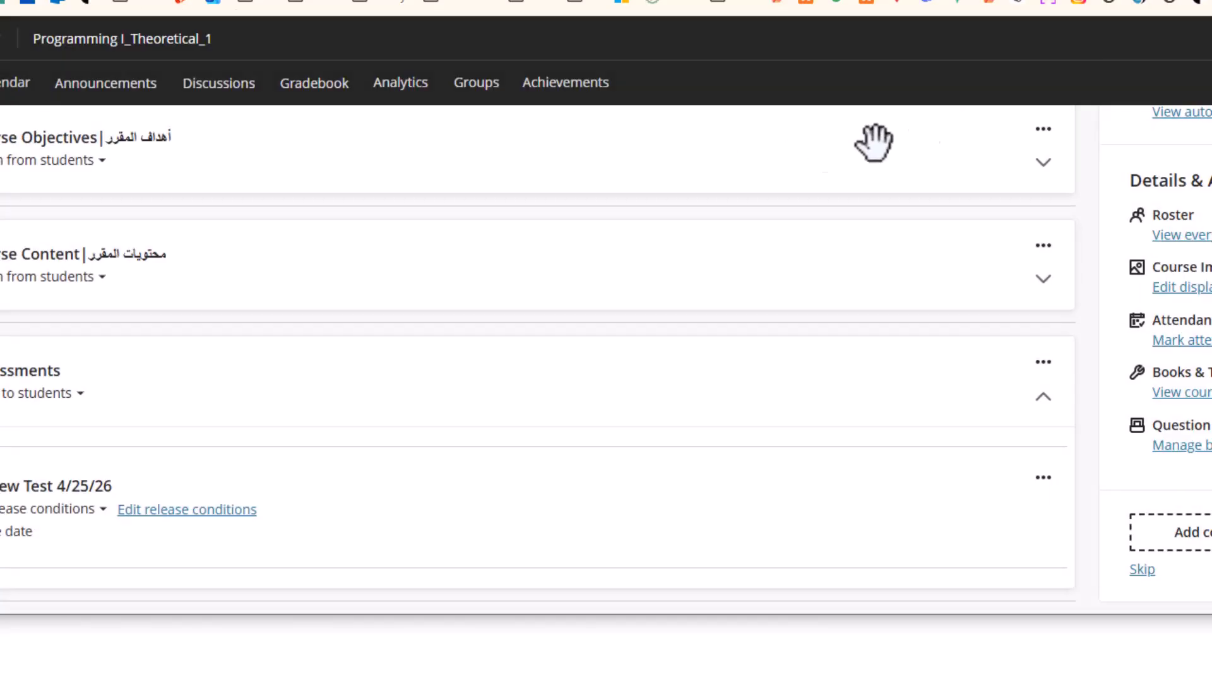
{"action": "left_click", "coordinate": [1211, 83]}
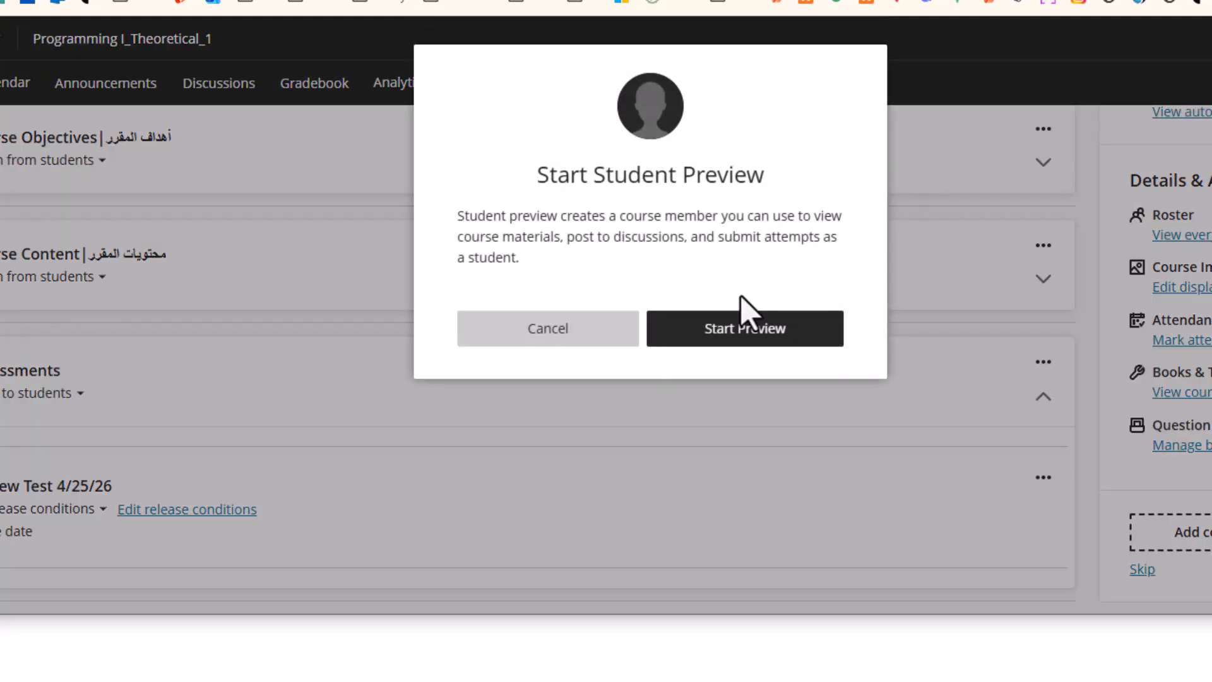
{"action": "left_click", "coordinate": [725, 347]}
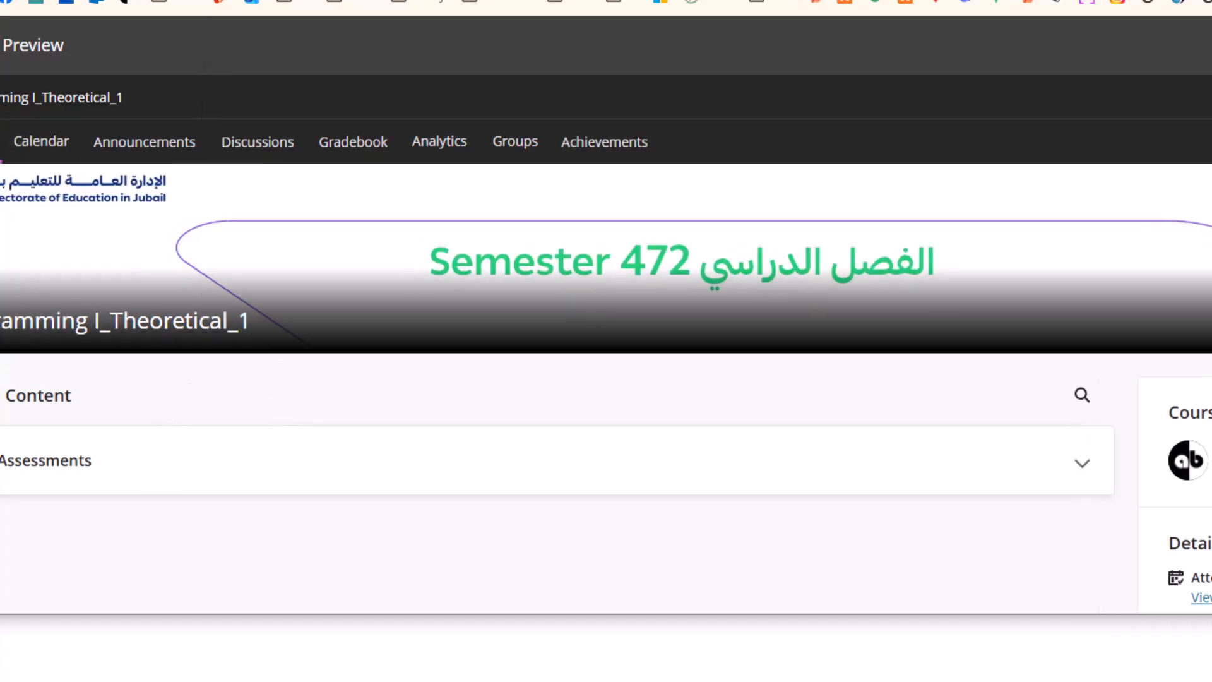
{"action": "left_click", "coordinate": [92, 467]}
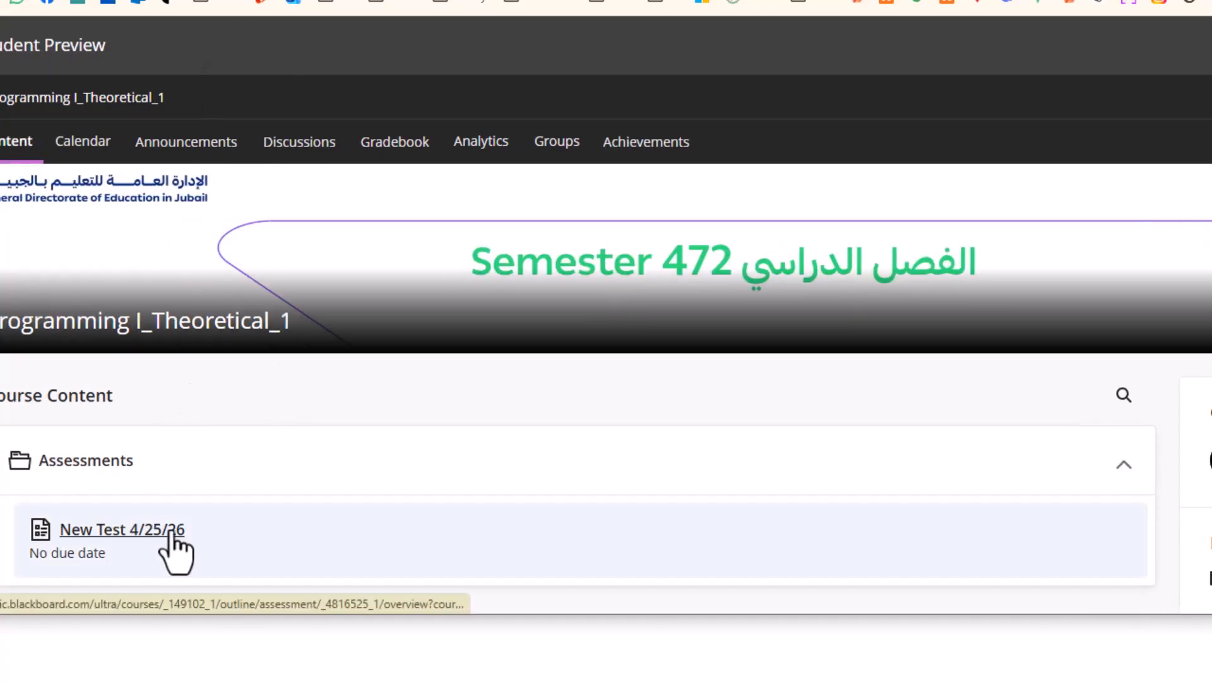
{"action": "left_click", "coordinate": [170, 531]}
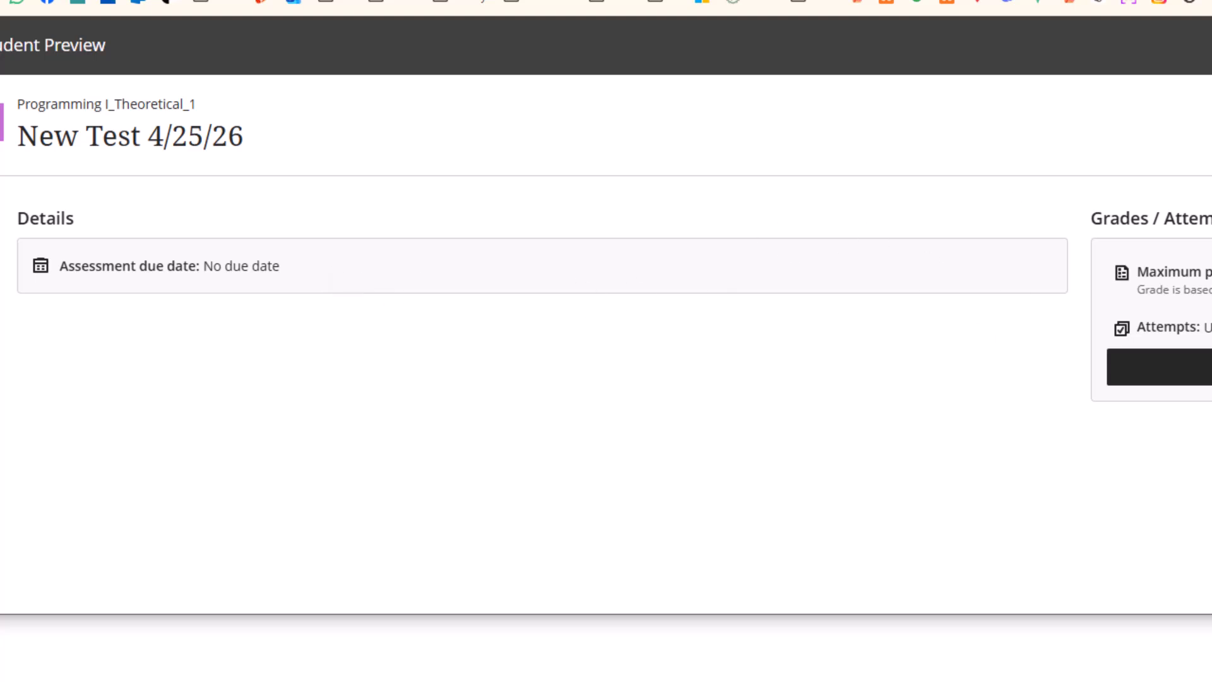
{"action": "left_click", "coordinate": [1013, 418]}
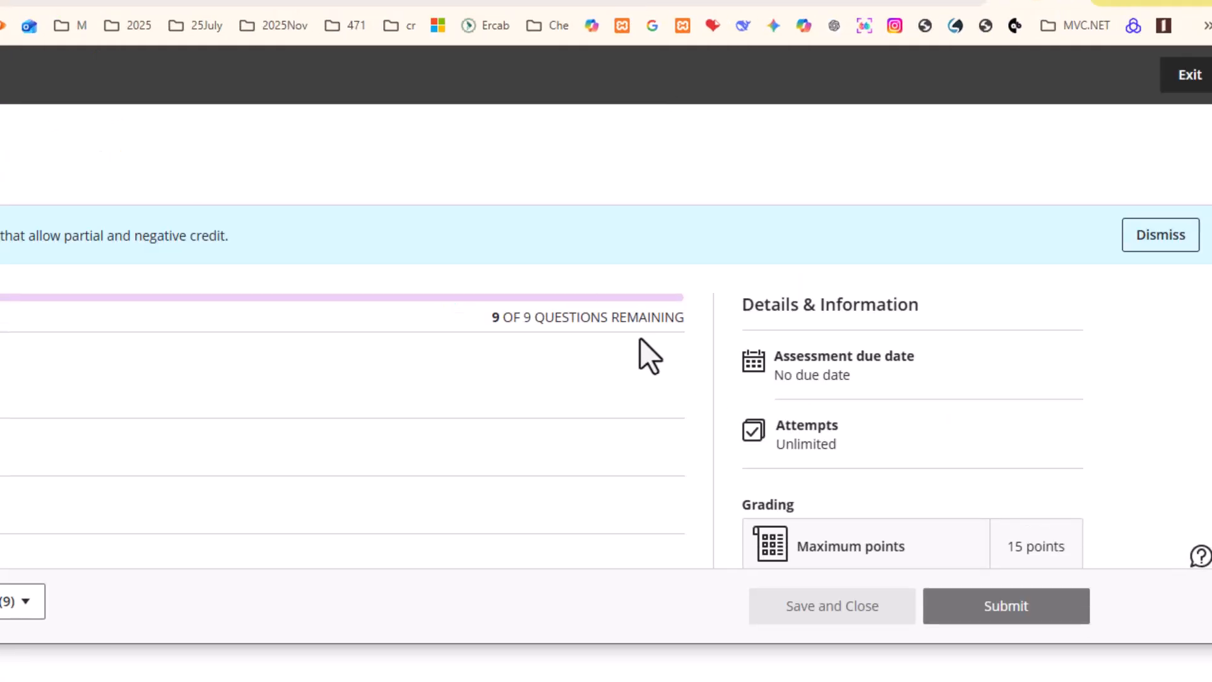
Answer Question 9's blanks with HTML and Cascading Style Sheets
{"action": "scroll", "coordinate": [199, 455], "scroll_direction": "down", "scroll_amount": 15}
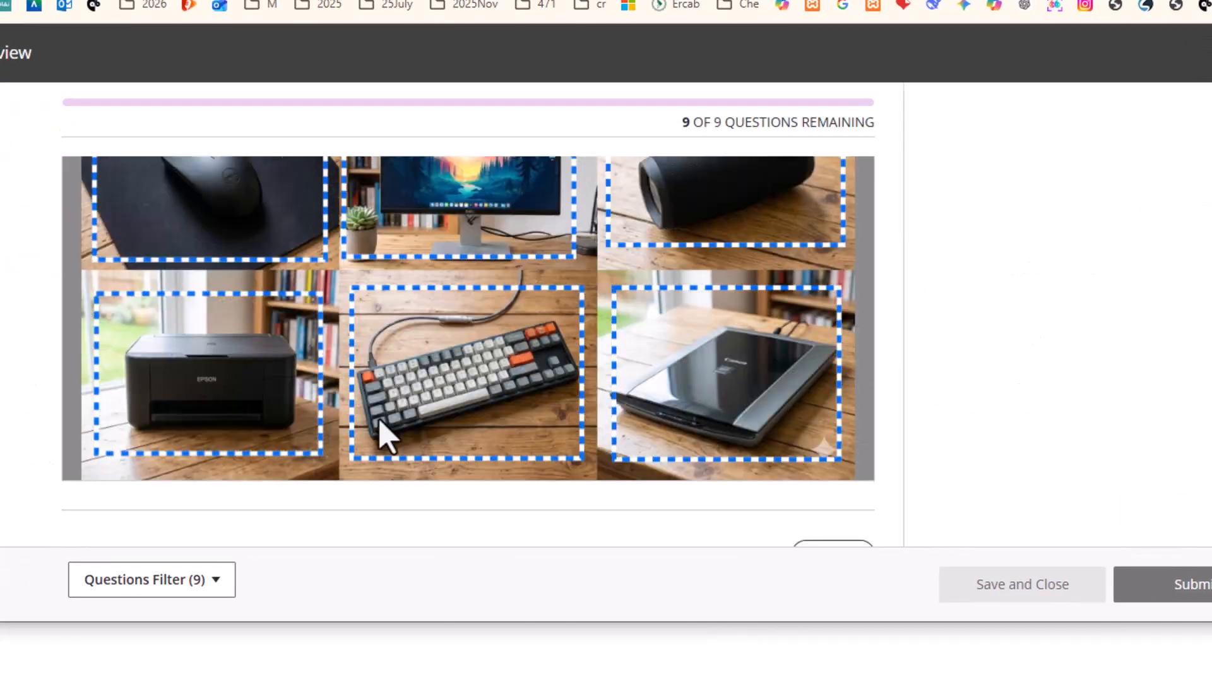
{"action": "scroll", "coordinate": [398, 436], "scroll_direction": "down", "scroll_amount": 10}
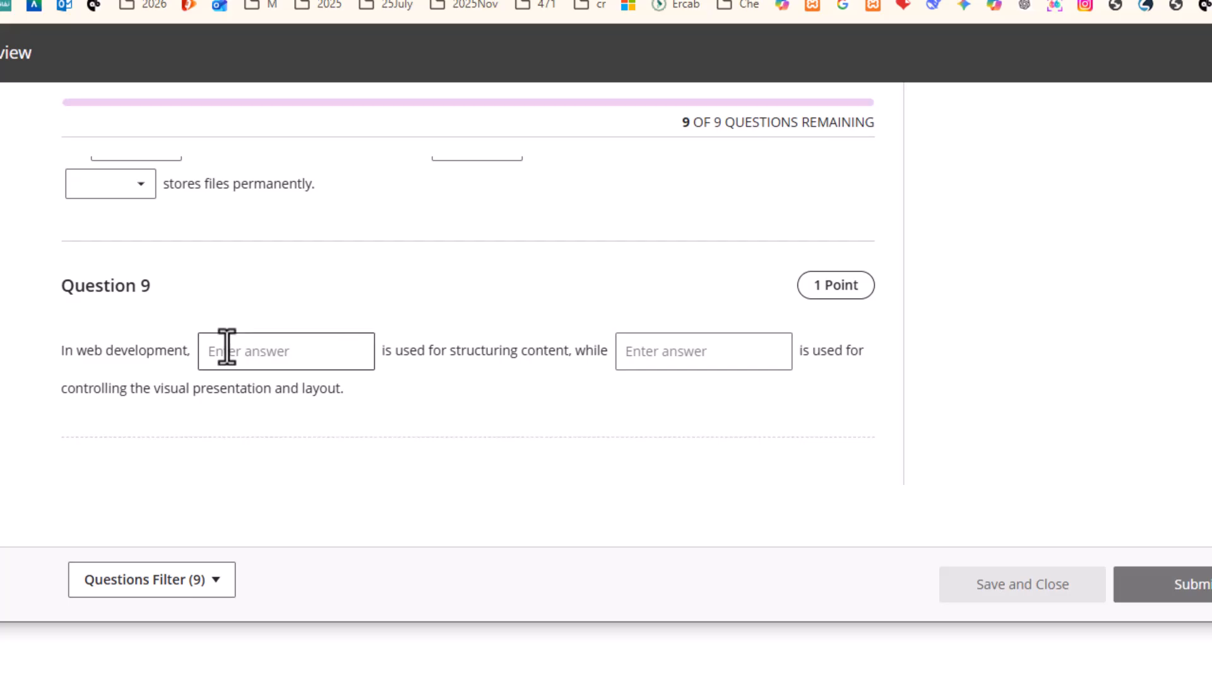
{"action": "left_click", "coordinate": [274, 351]}
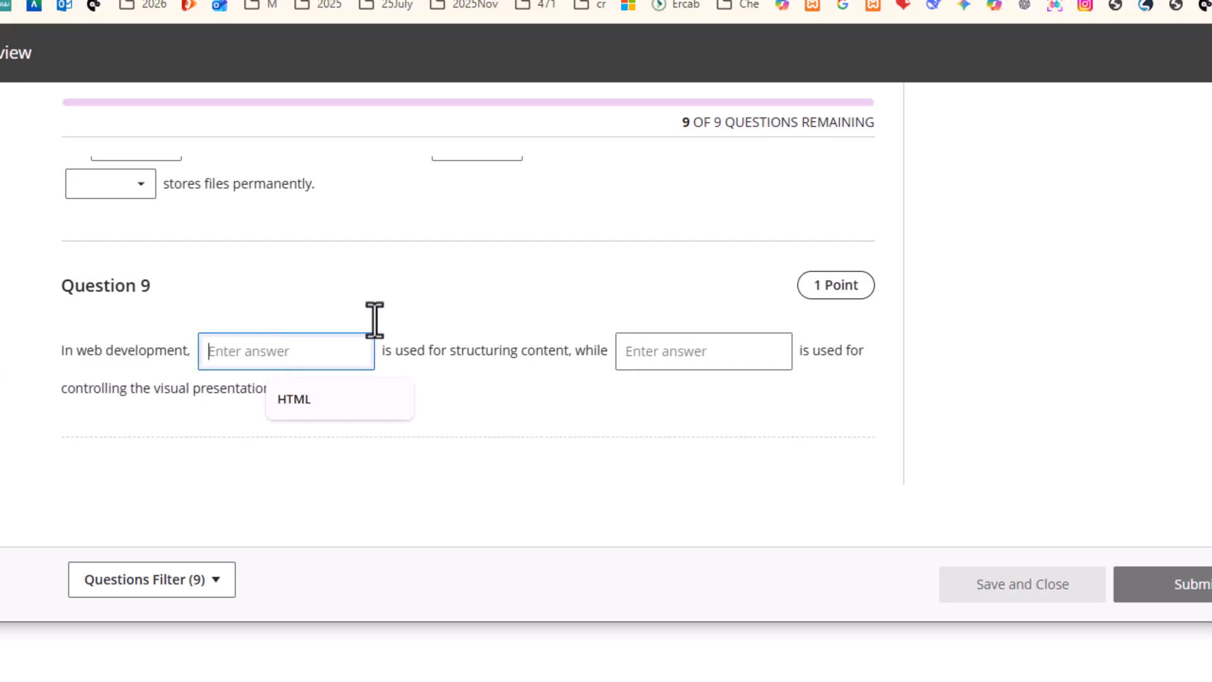
{"action": "left_click", "coordinate": [279, 402]}
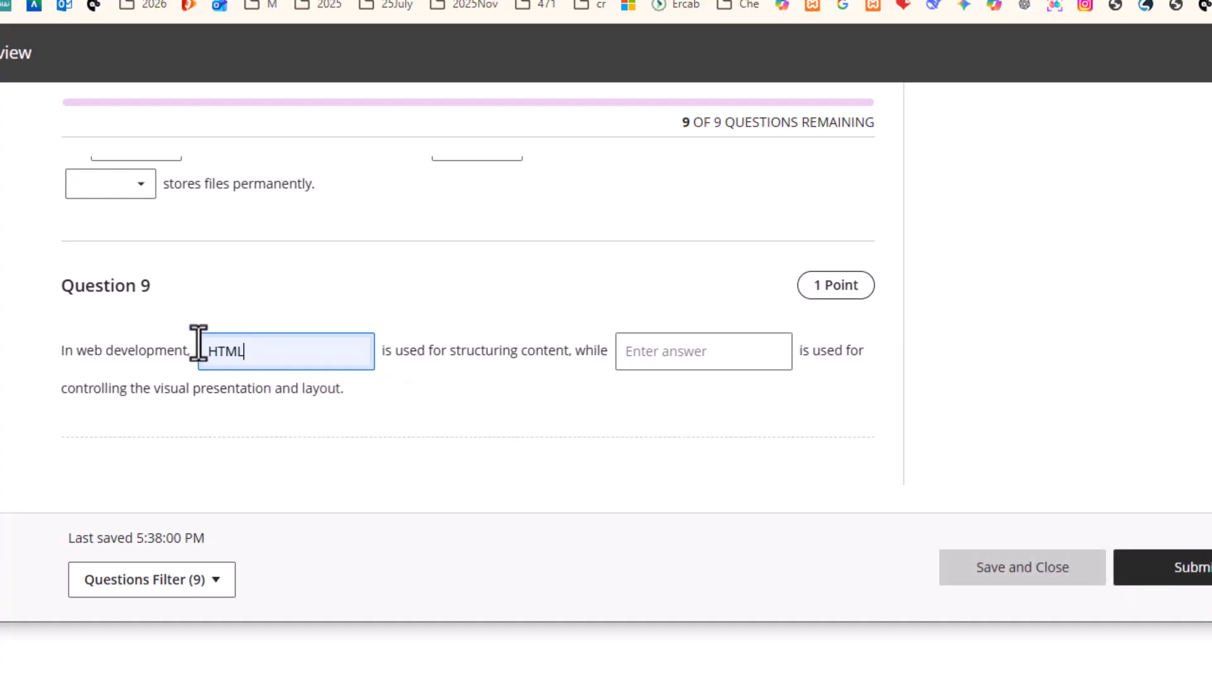
{"action": "left_click", "coordinate": [688, 354]}
{"action": "left_click", "coordinate": [733, 400]}
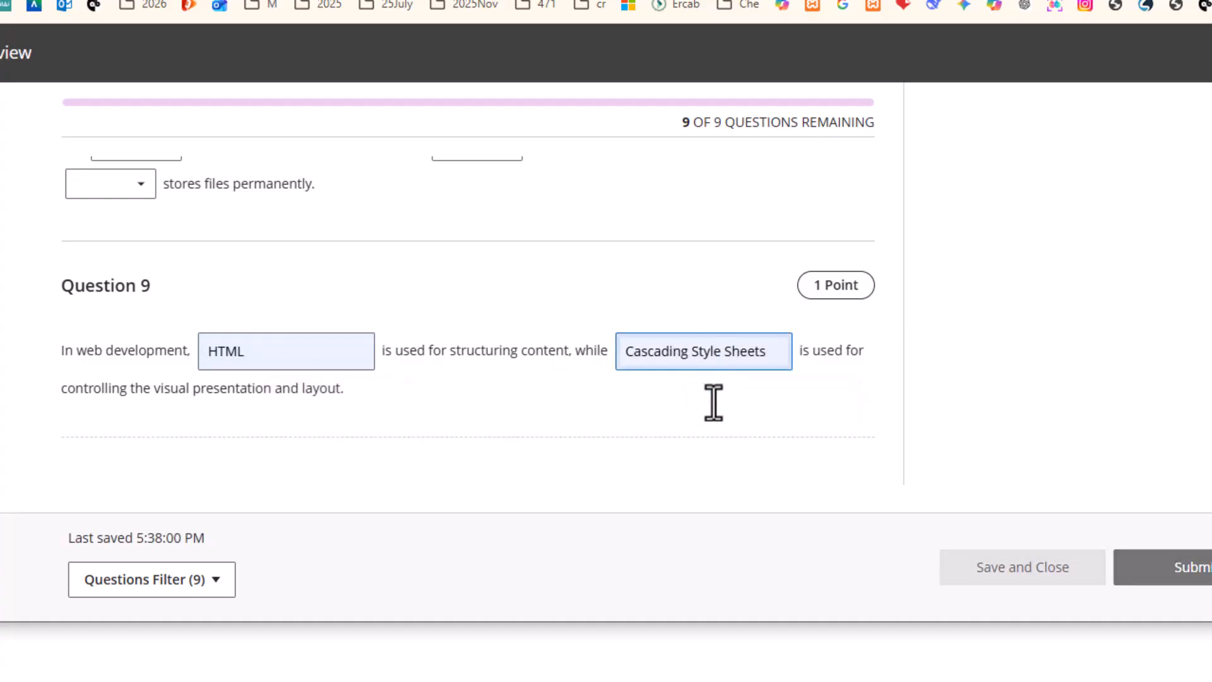
{"action": "left_click", "coordinate": [445, 410]}
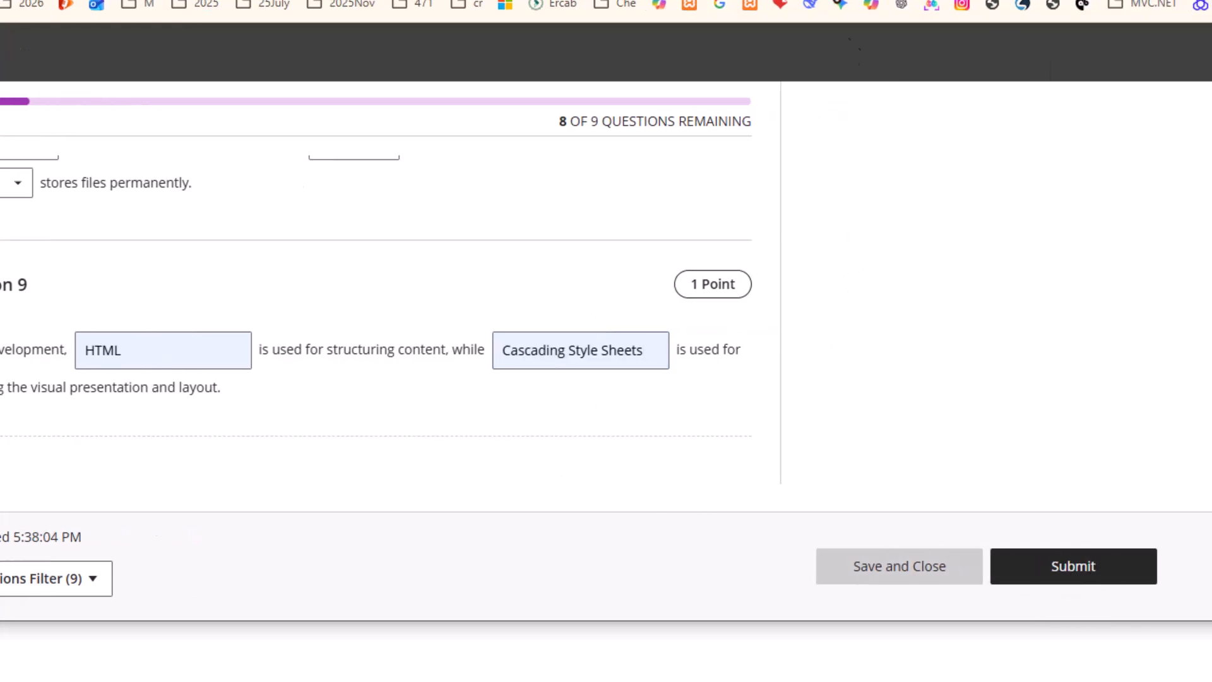
Submit the preview attempt despite unanswered questions, then exit Student Preview keeping the preview user
{"action": "left_click", "coordinate": [1190, 572]}
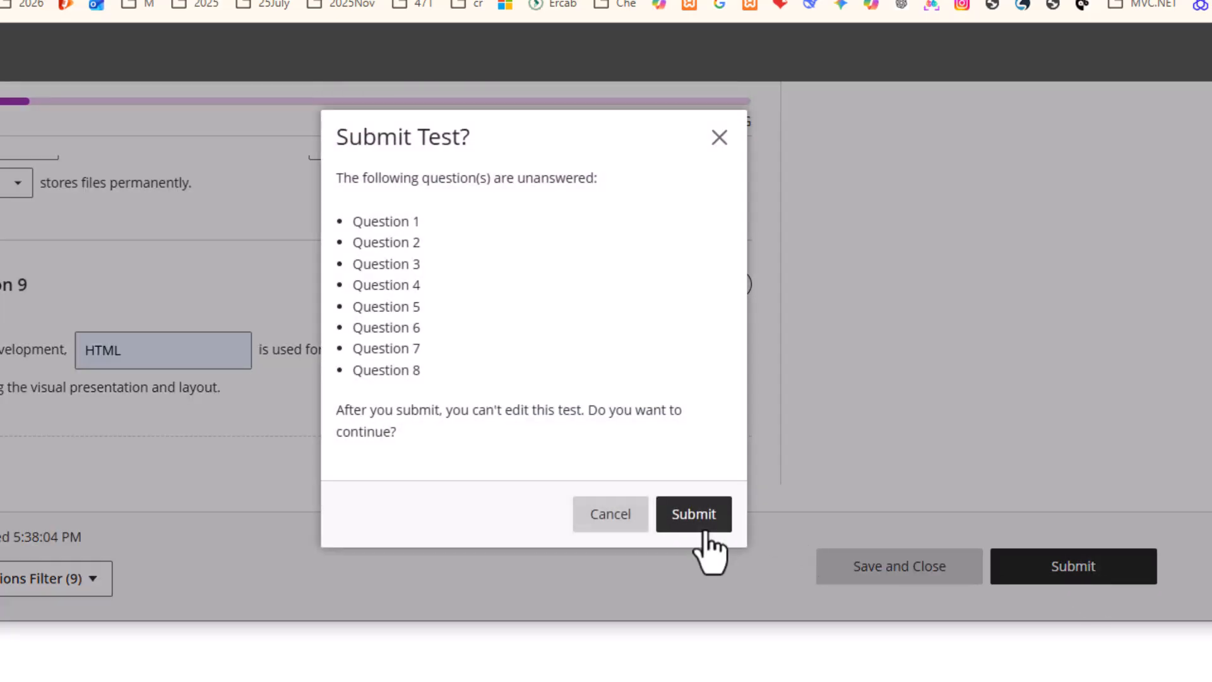
{"action": "left_click", "coordinate": [692, 515]}
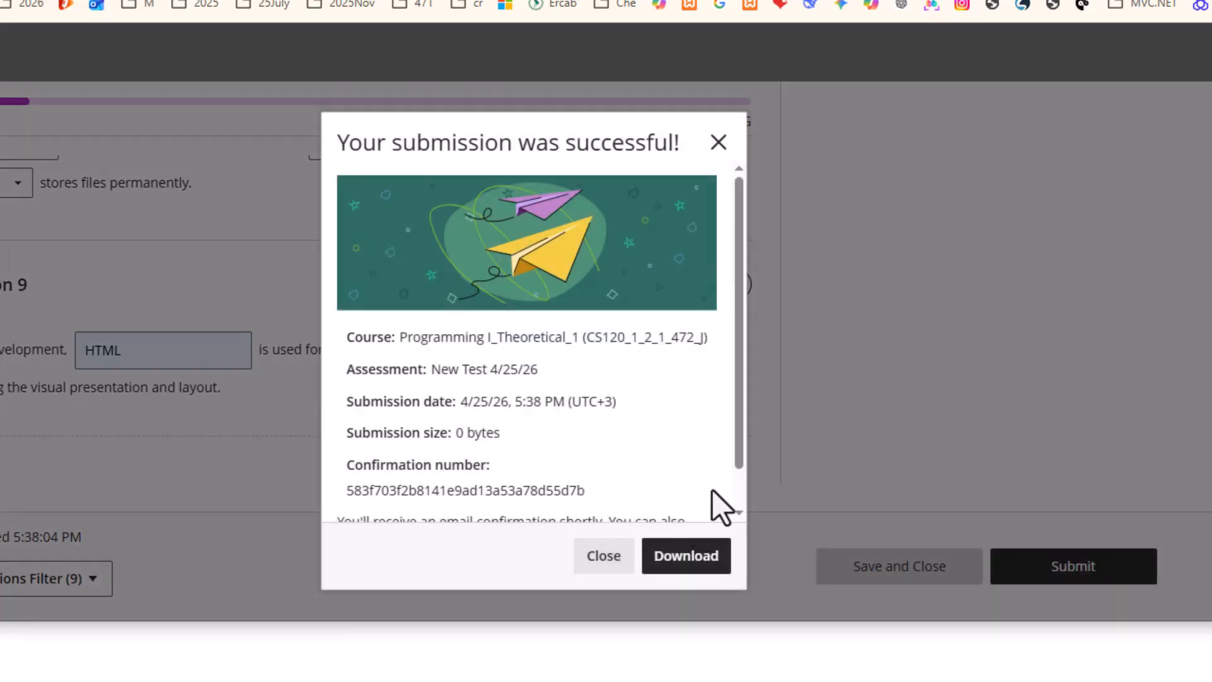
{"action": "left_click", "coordinate": [601, 557]}
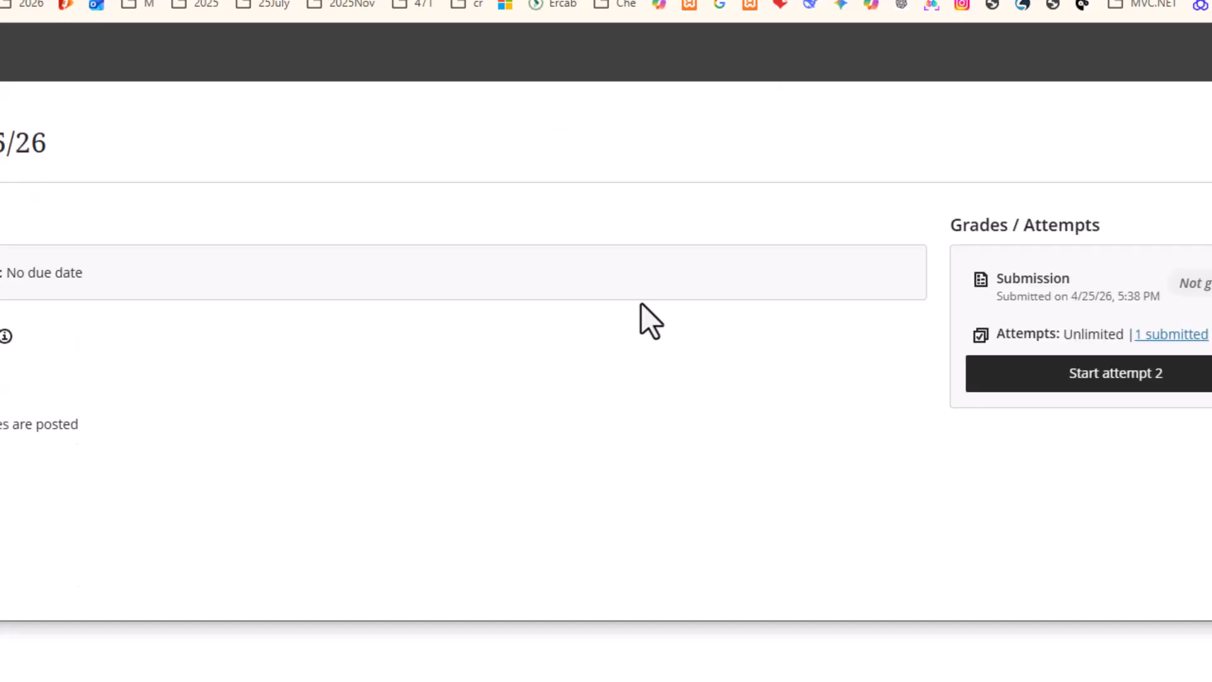
{"action": "left_click", "coordinate": [1198, 55]}
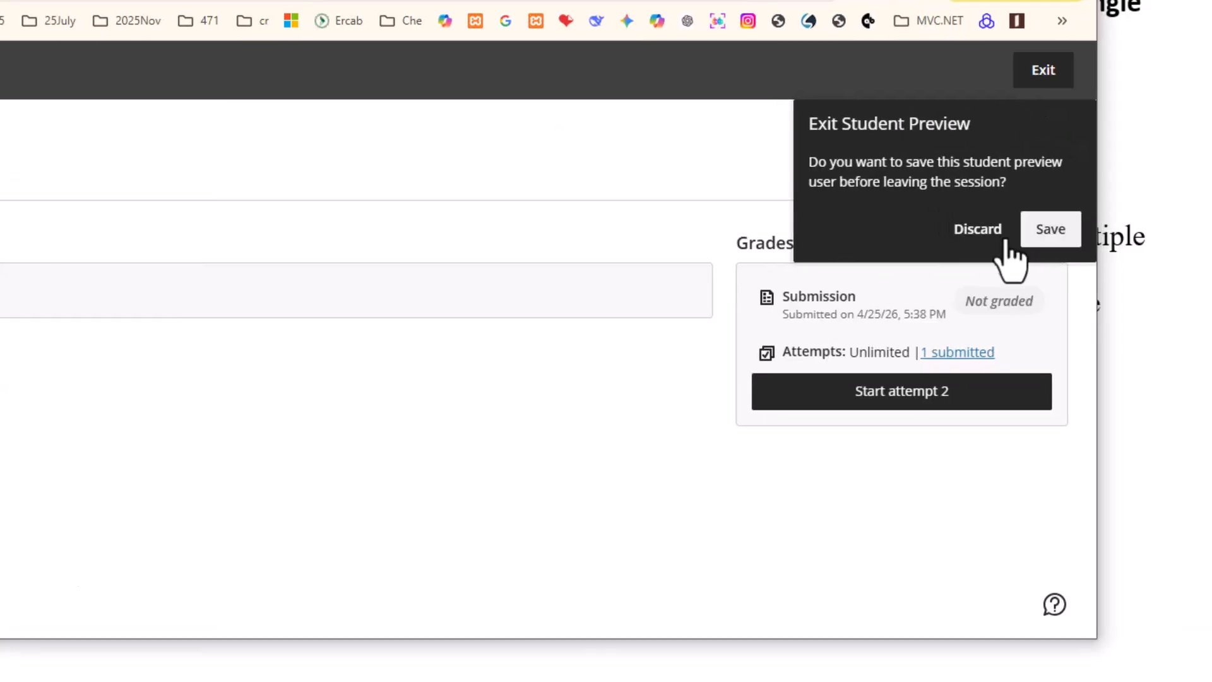
{"action": "left_click", "coordinate": [1048, 230]}
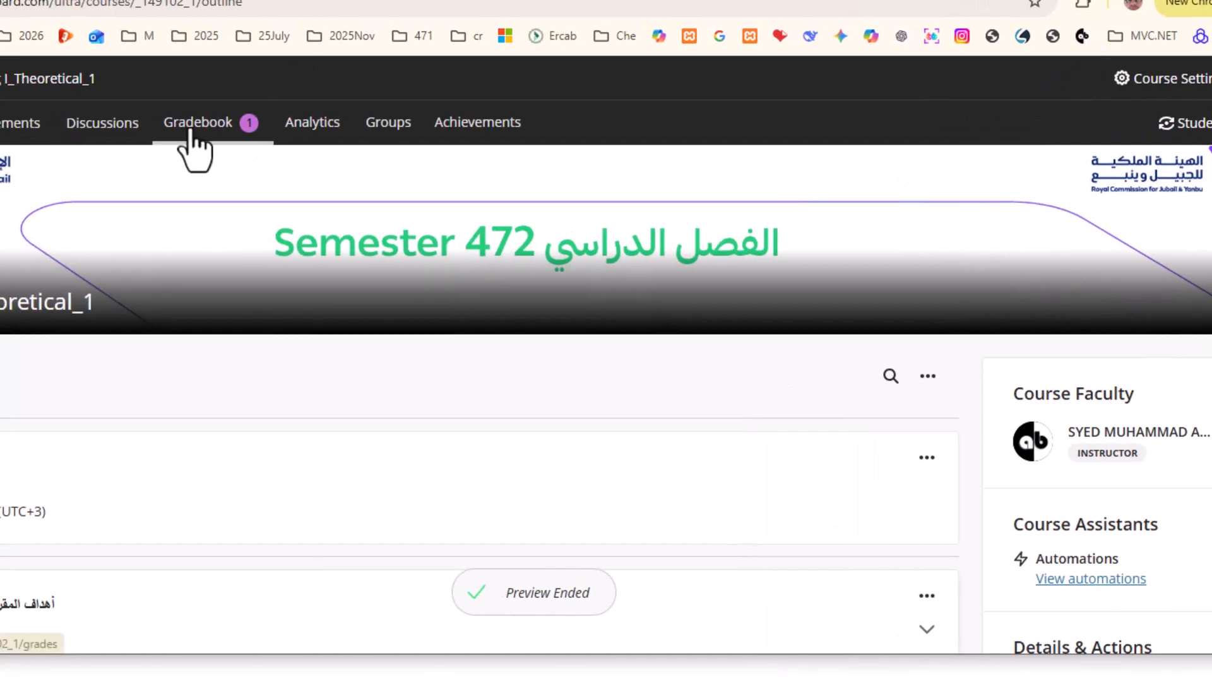
Open New Test 4/25/26 in the gradebook and view the preview user's submitted attempt
{"action": "left_click", "coordinate": [189, 126]}
{"action": "scroll", "coordinate": [235, 338], "scroll_direction": "down", "scroll_amount": 5}
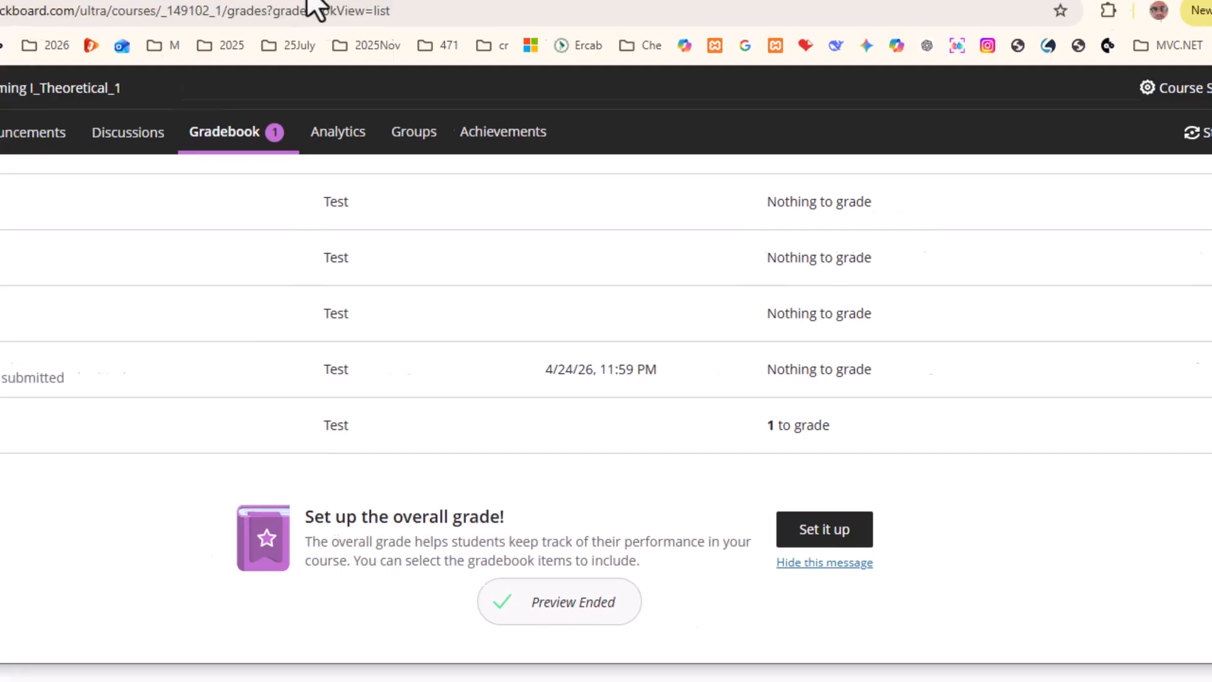
{"action": "left_click", "coordinate": [134, 431]}
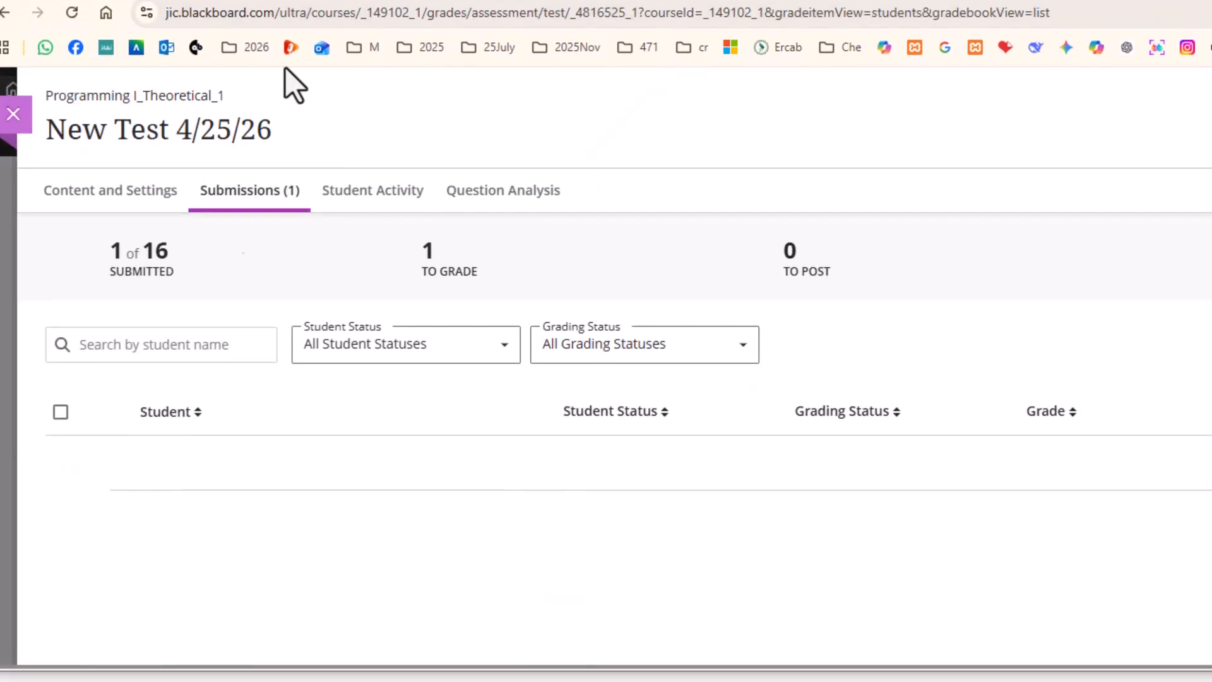
{"action": "left_click", "coordinate": [227, 484]}
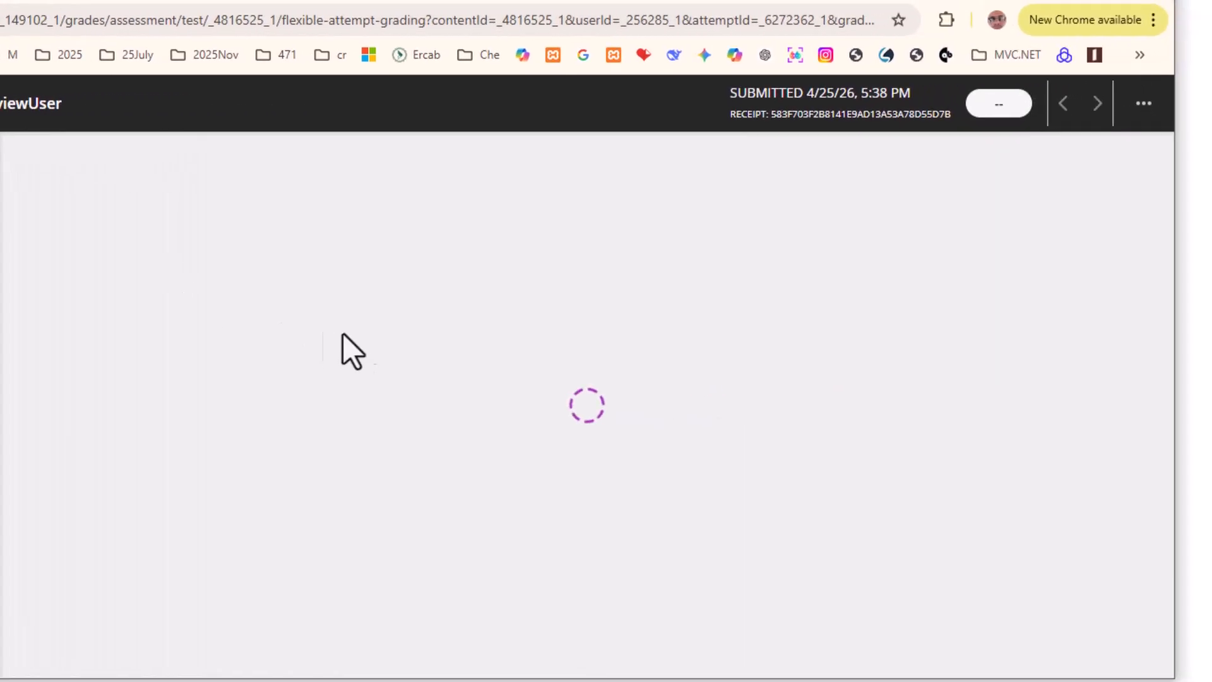
{"action": "scroll", "coordinate": [491, 363], "scroll_direction": "down", "scroll_amount": 20}
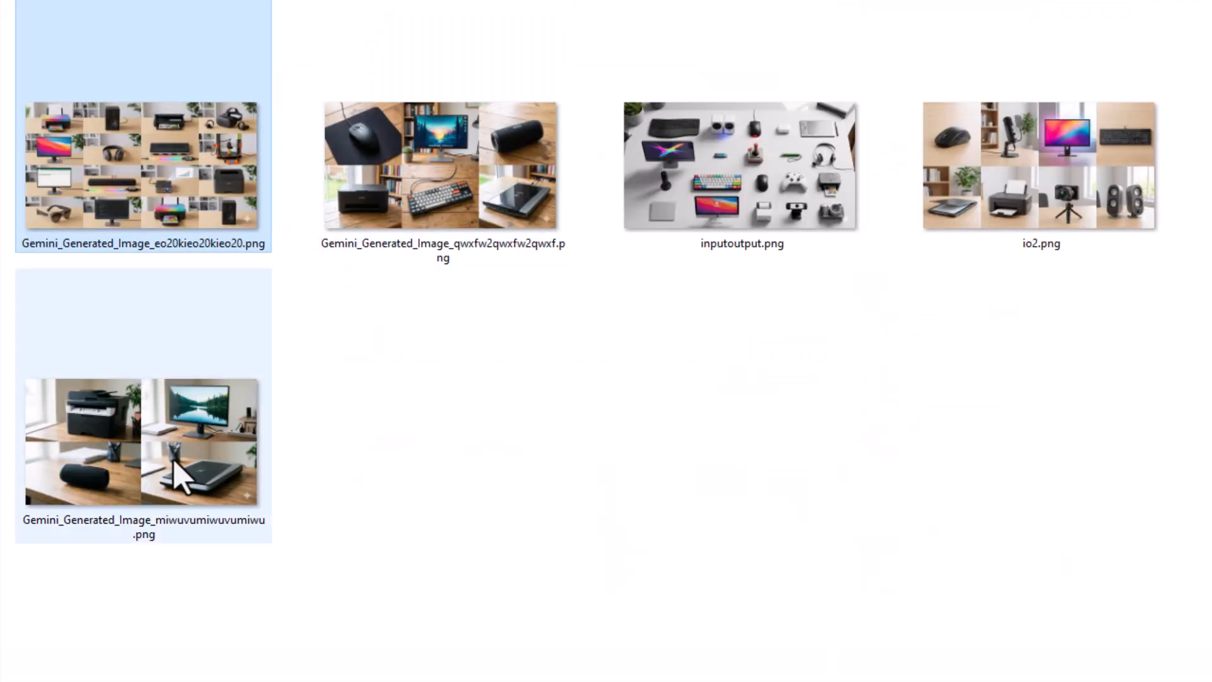
{"action": "left_click", "coordinate": [173, 462]}
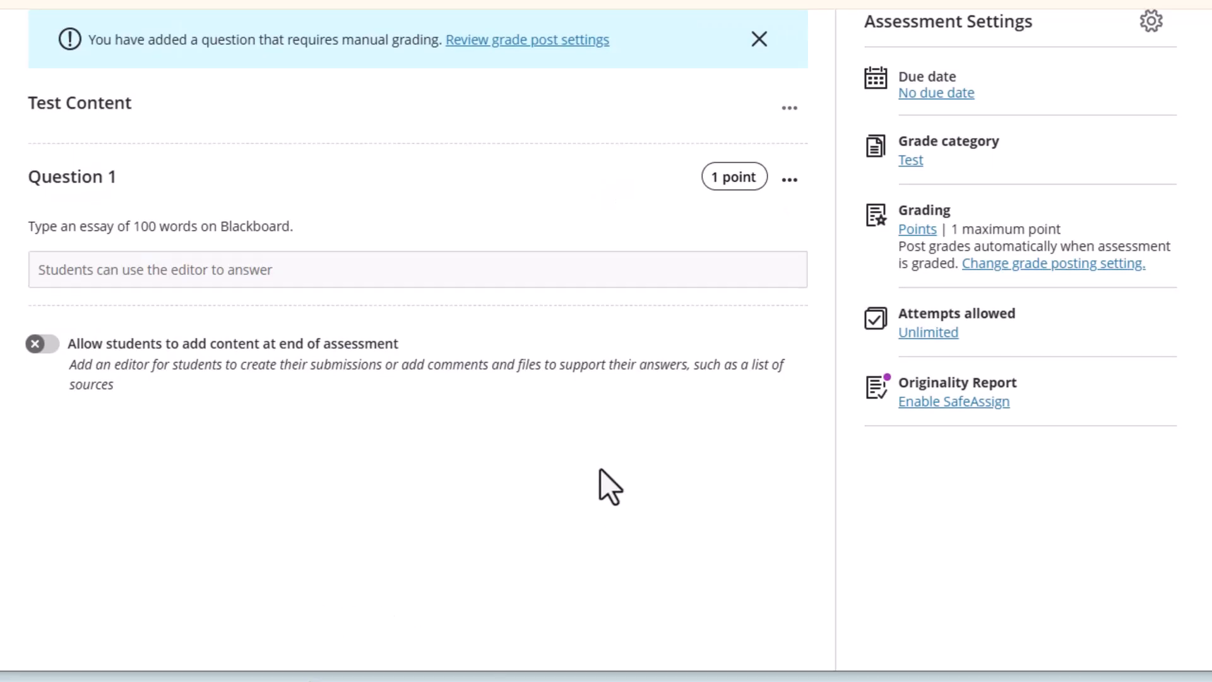
{"action": "mouse_move", "coordinate": [298, 306]}
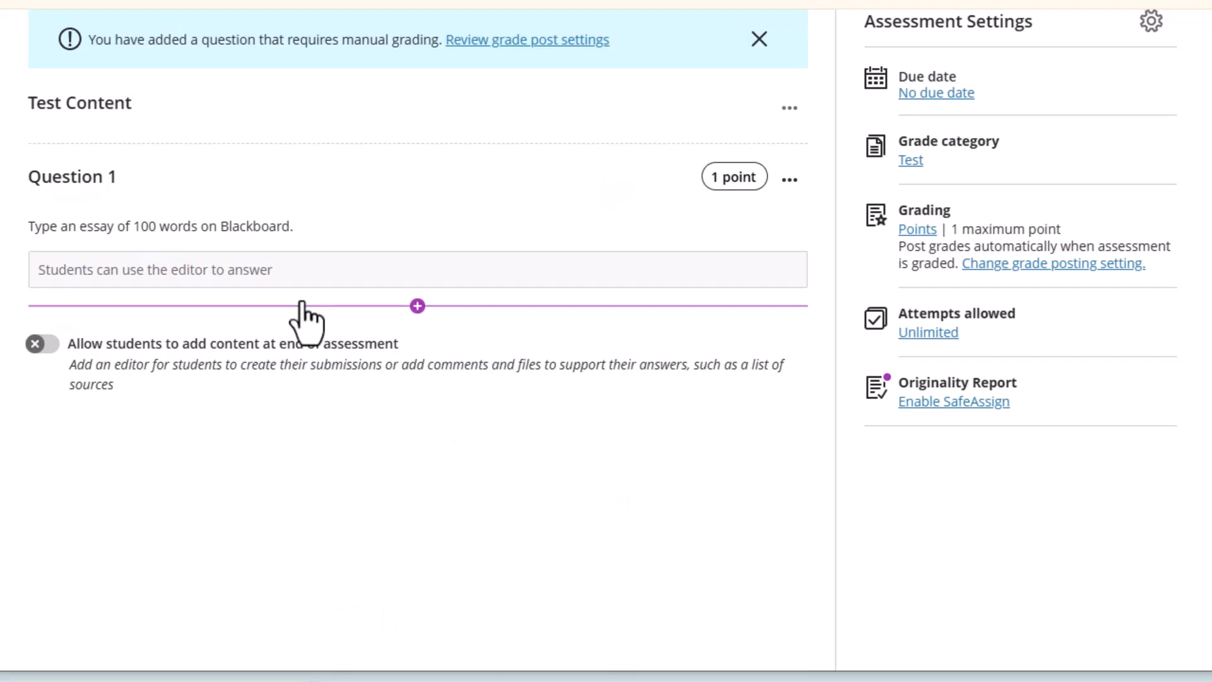
Add hotspot Question 2 reading 'Identify the input device from the image'
{"action": "left_click", "coordinate": [417, 305]}
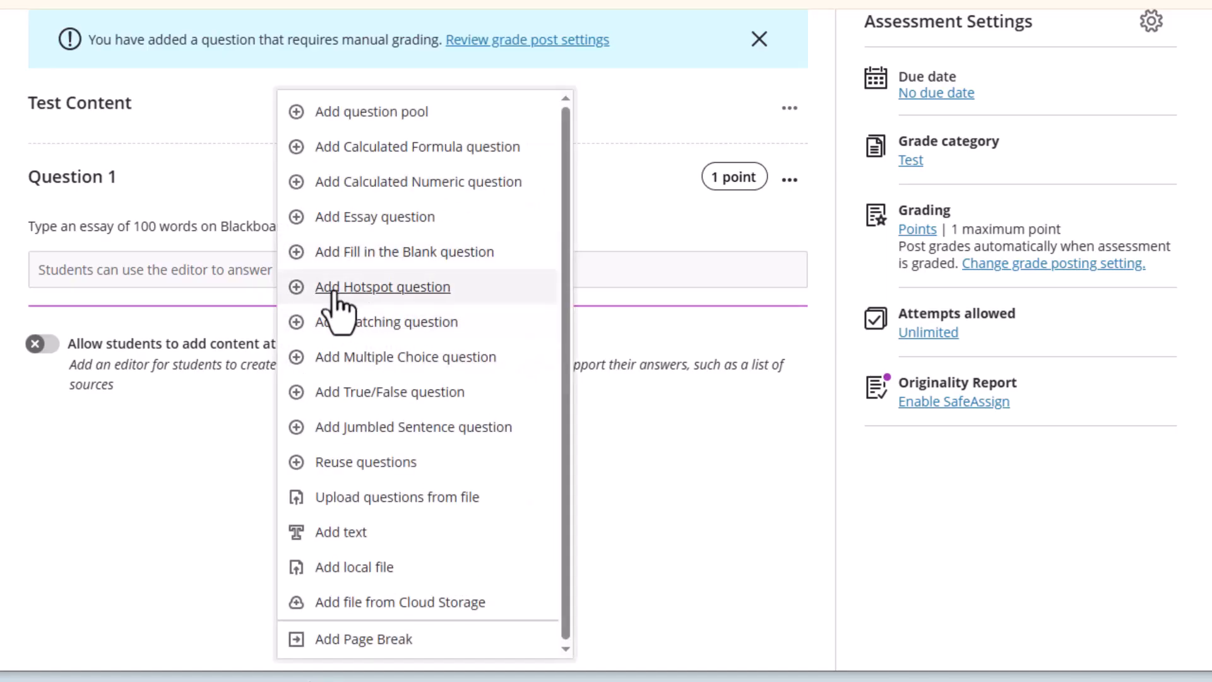
{"action": "left_click", "coordinate": [366, 289]}
{"action": "scroll", "coordinate": [442, 372], "scroll_direction": "down", "scroll_amount": 4}
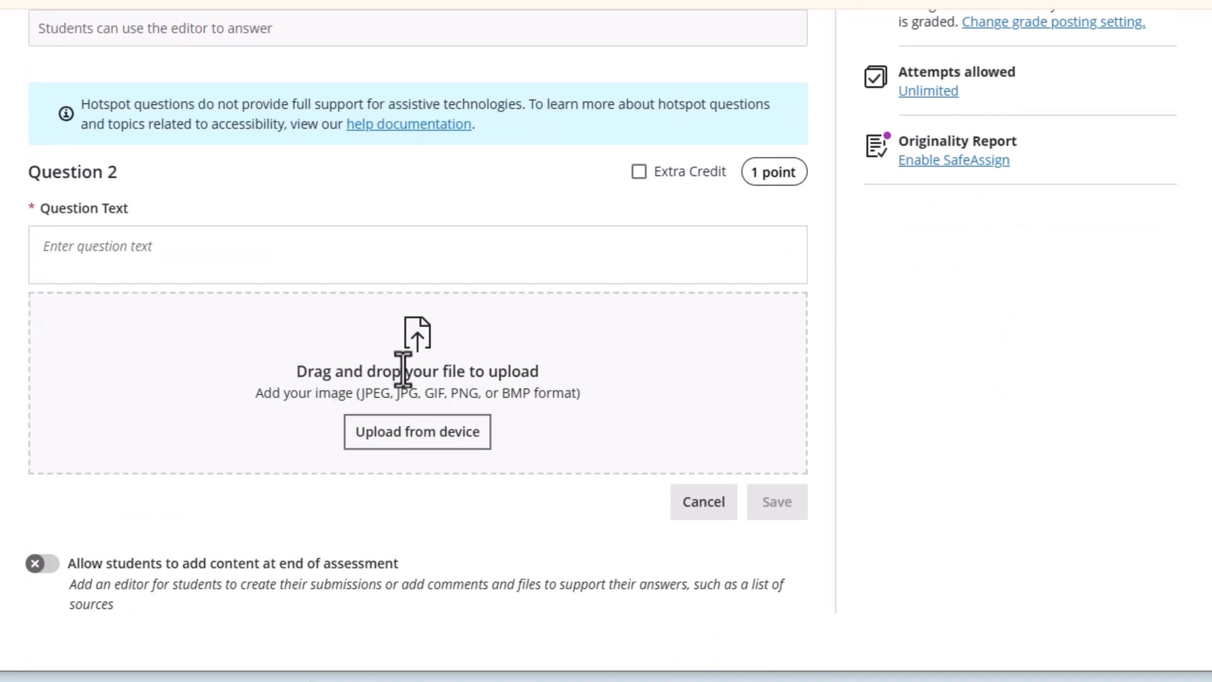
{"action": "left_click", "coordinate": [170, 249]}
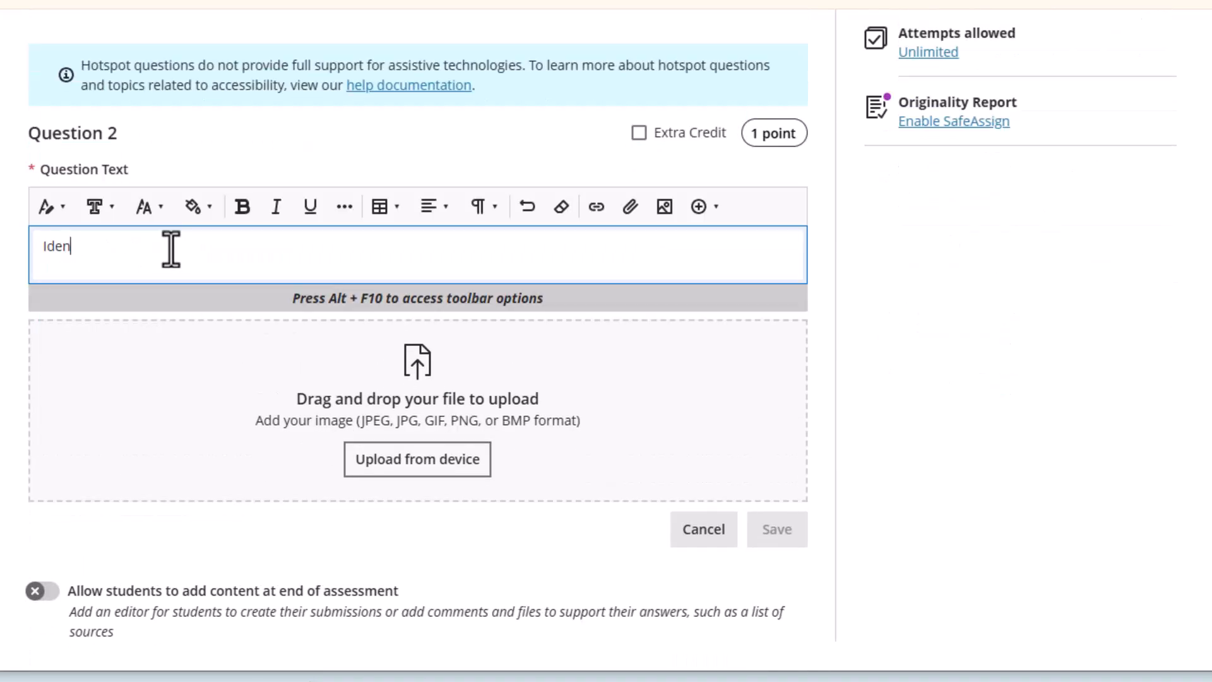
{"action": "type", "text": "Identify the input device from the image."}
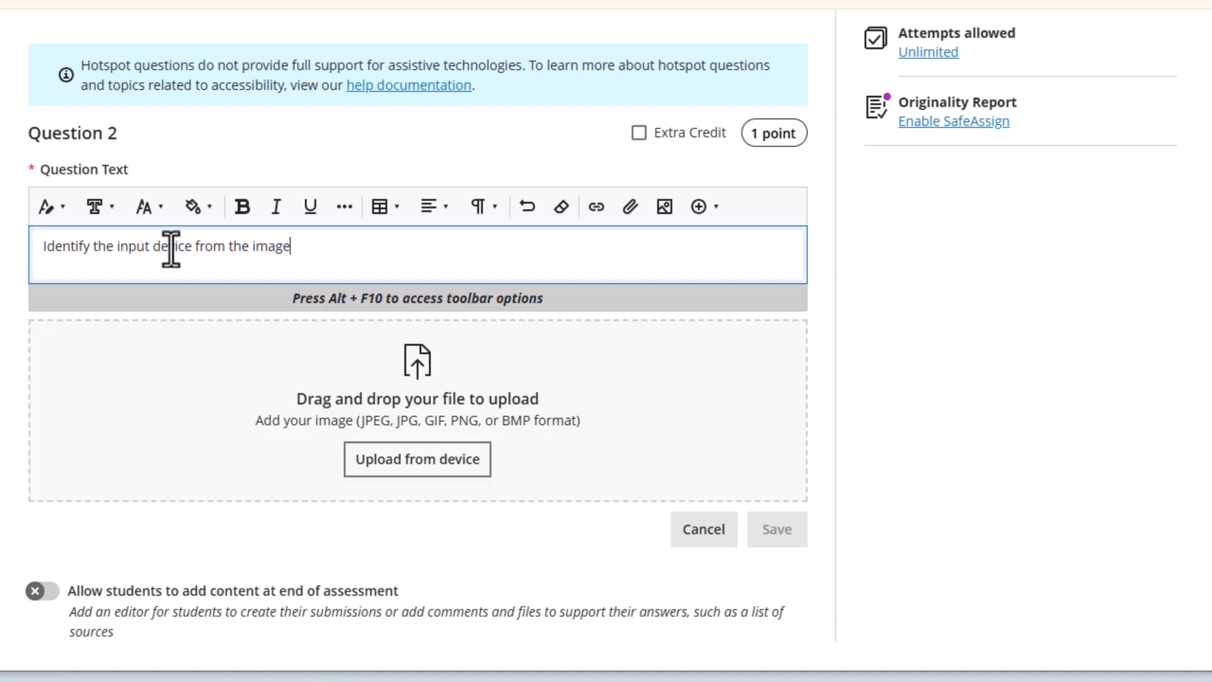
{"action": "left_click", "coordinate": [413, 460]}
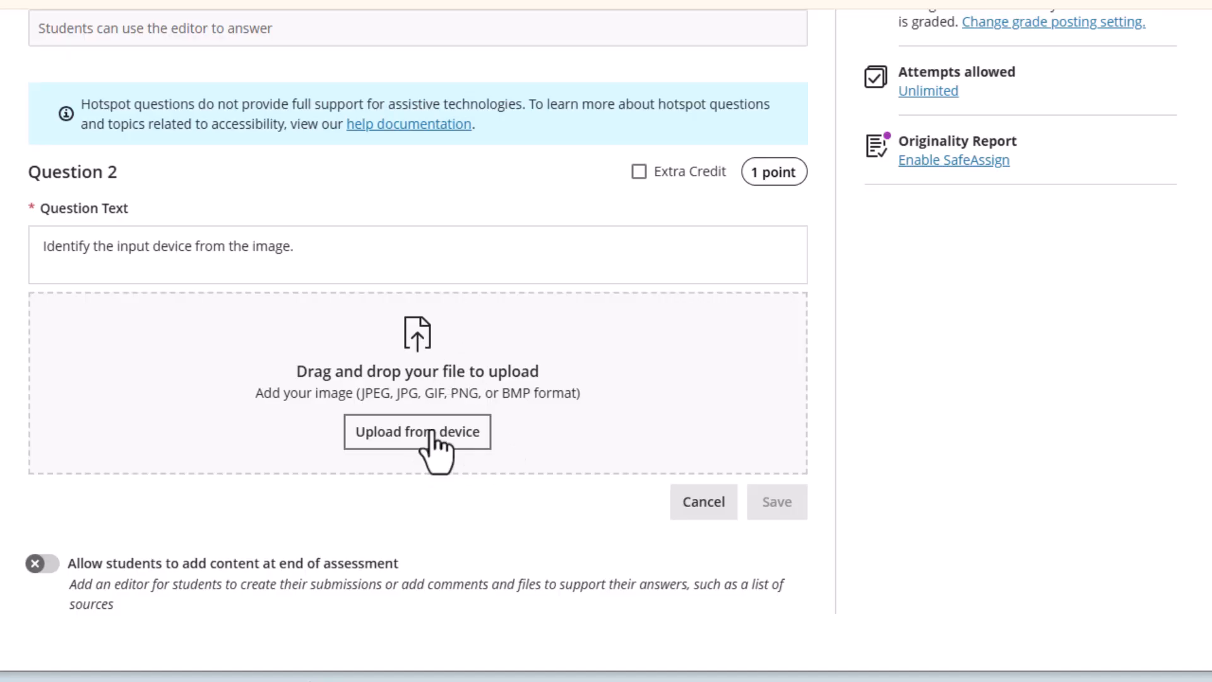
Upload the four-device photo from the computer as the hotspot image
{"action": "left_click", "coordinate": [407, 440]}
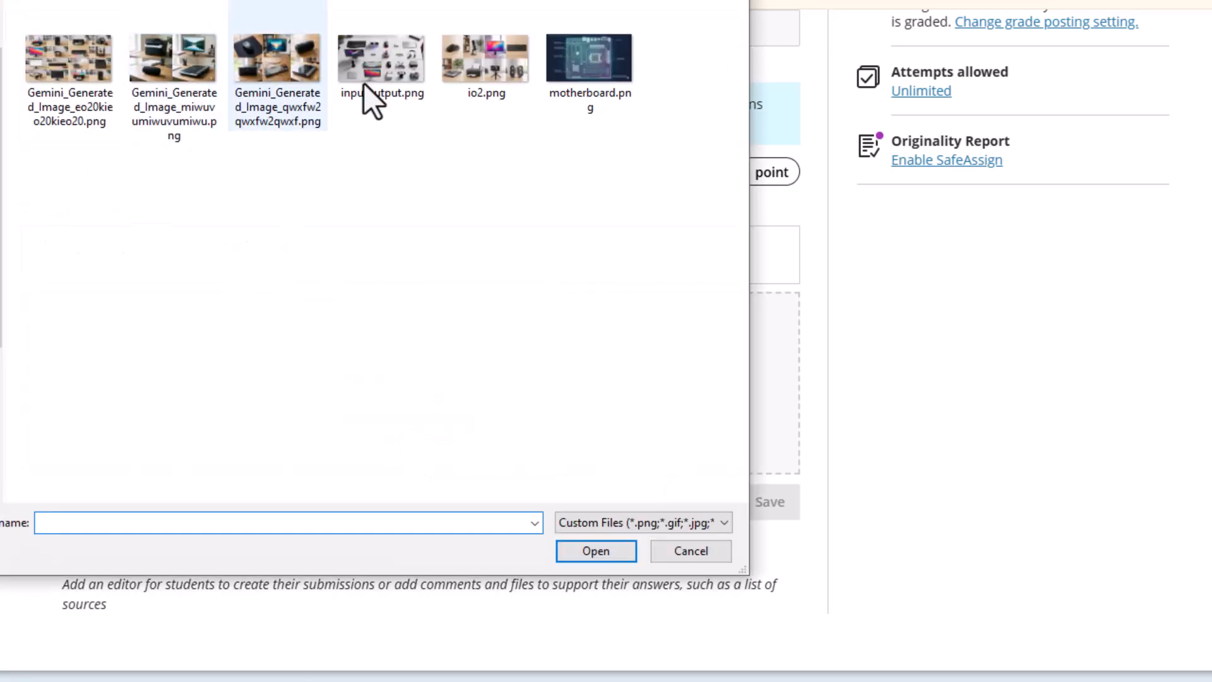
{"action": "left_click", "coordinate": [154, 75]}
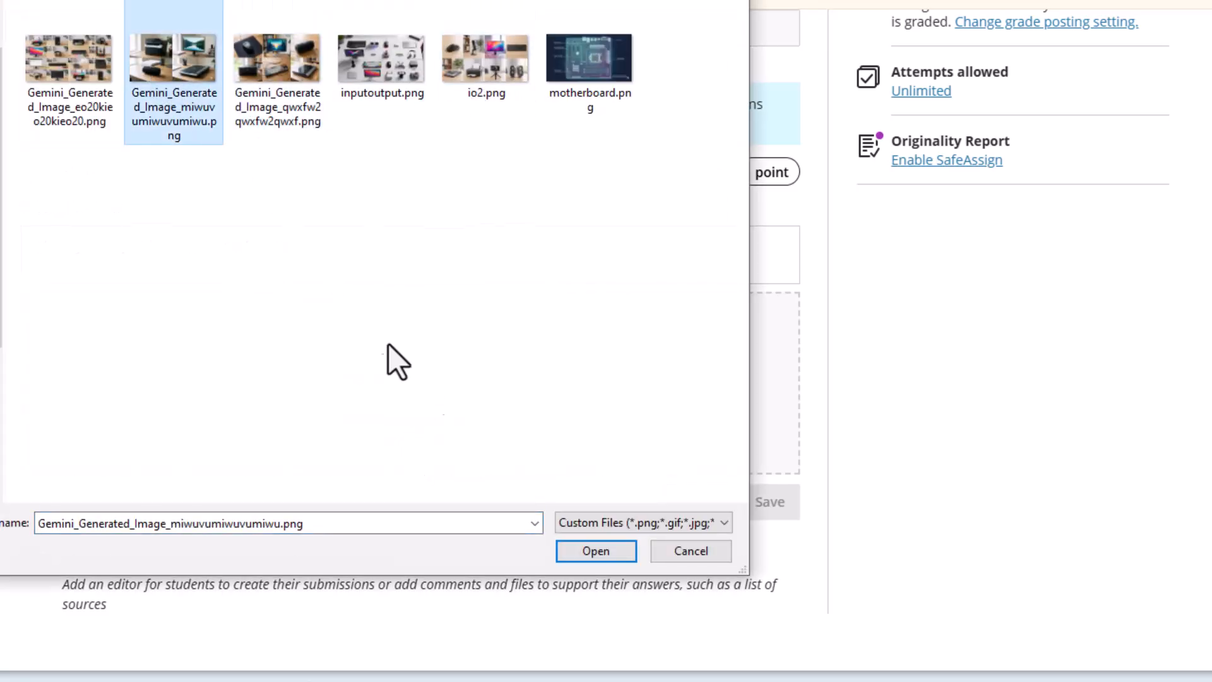
{"action": "left_click", "coordinate": [585, 552]}
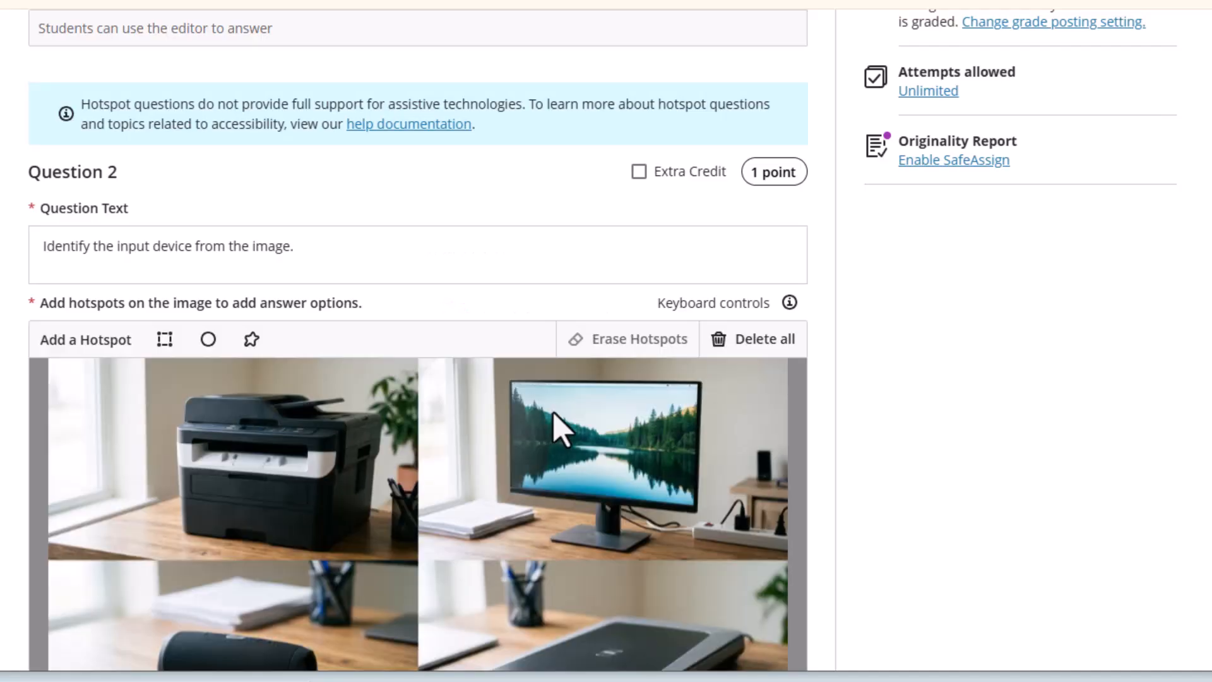
Draw a rectangular hotspot and fit it over the scanner in the image
{"action": "scroll", "coordinate": [554, 414], "scroll_direction": "down", "scroll_amount": 3}
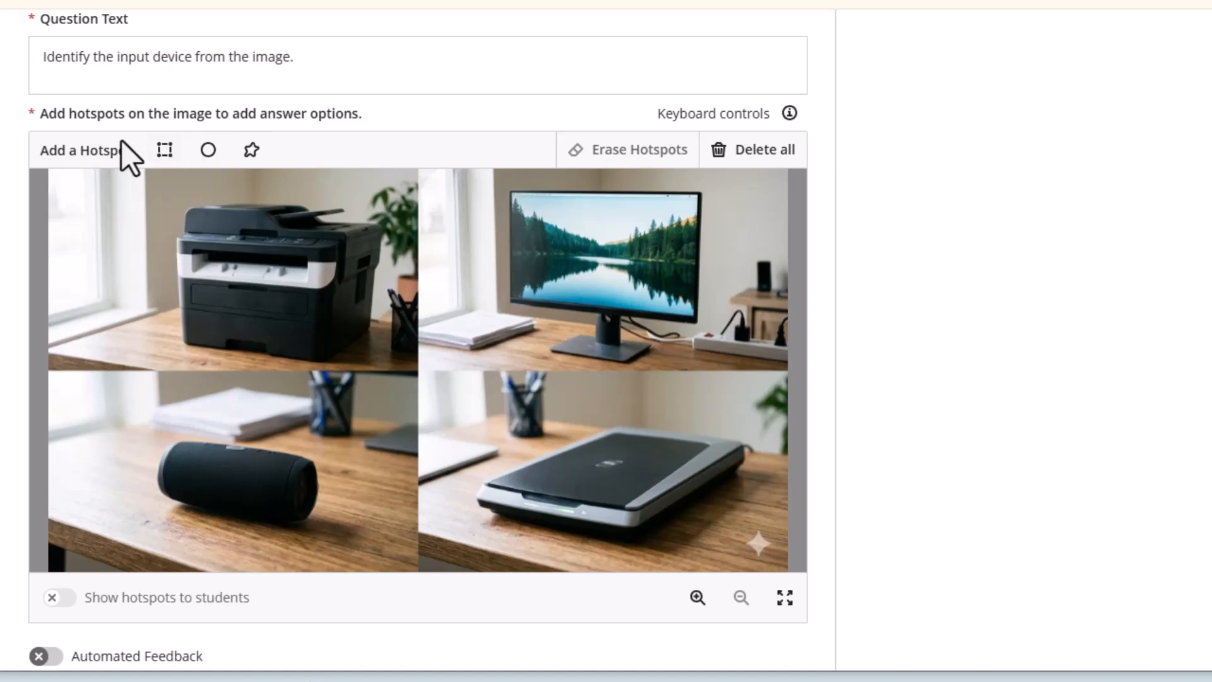
{"action": "left_click", "coordinate": [165, 151]}
{"action": "left_click_drag", "start_coordinate": [414, 360], "coordinate": [765, 468]}
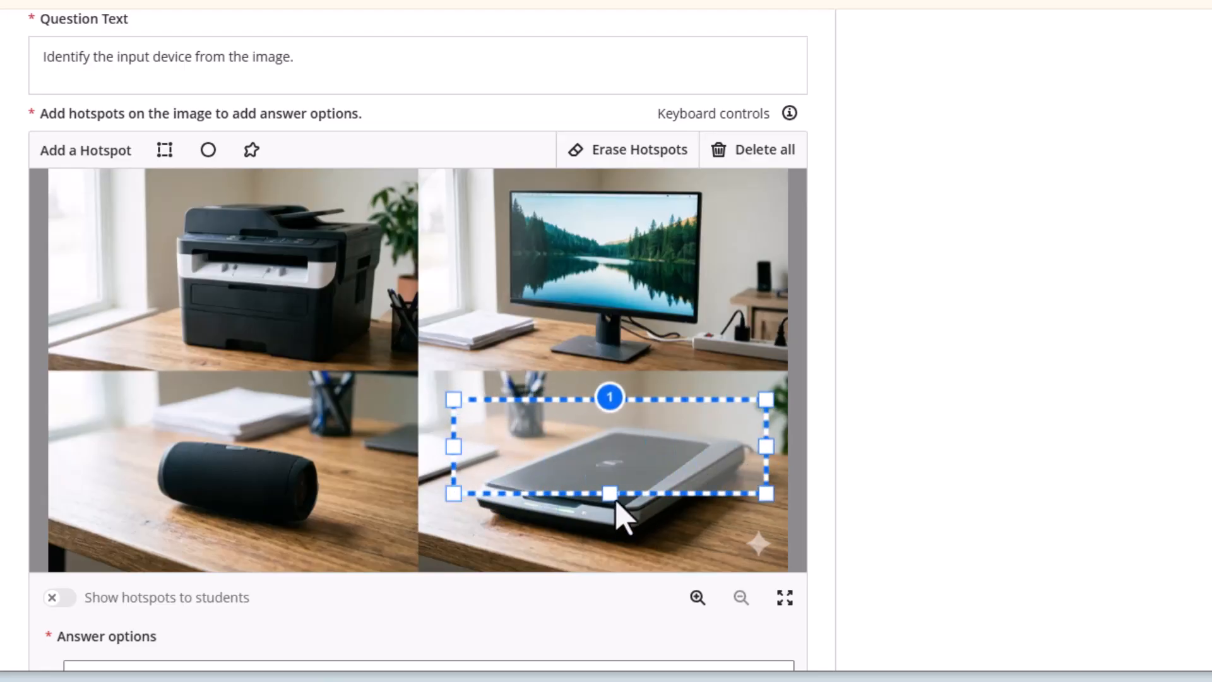
{"action": "left_click_drag", "start_coordinate": [620, 513], "coordinate": [625, 553]}
{"action": "left_click_drag", "start_coordinate": [595, 498], "coordinate": [572, 484]}
{"action": "left_click_drag", "start_coordinate": [739, 460], "coordinate": [781, 460]}
{"action": "left_click_drag", "start_coordinate": [606, 538], "coordinate": [605, 564]}
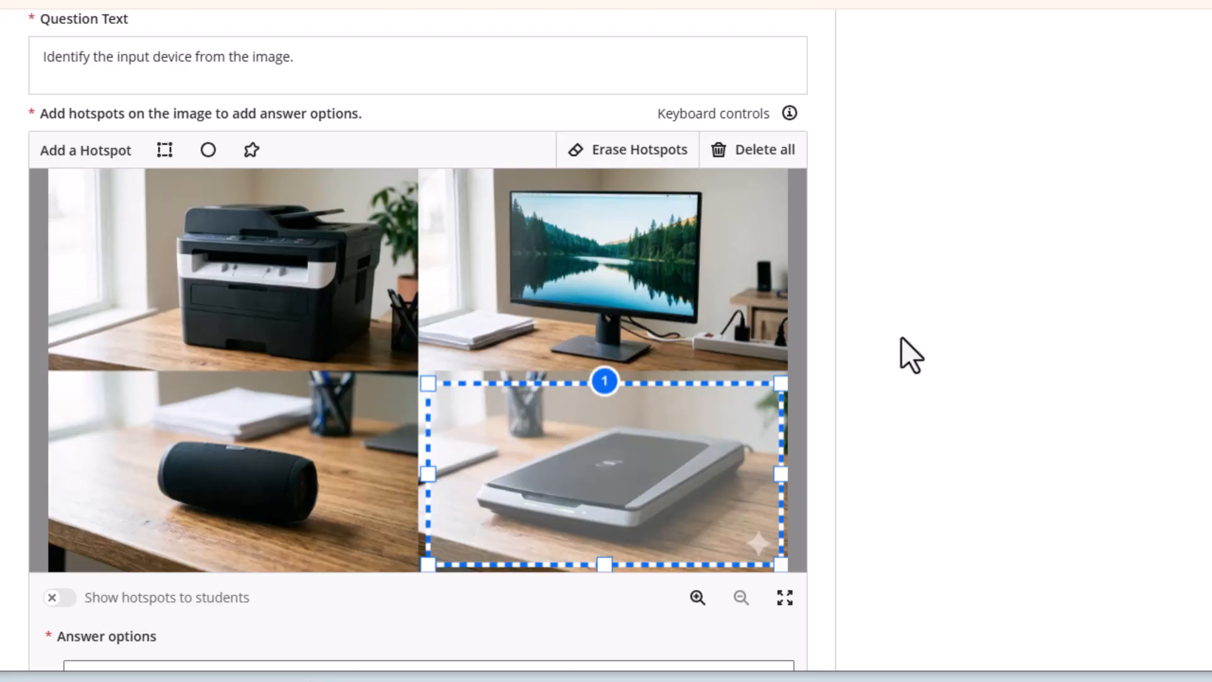
Save the hotspot question and look over the result
{"action": "scroll", "coordinate": [904, 351], "scroll_direction": "down", "scroll_amount": 5}
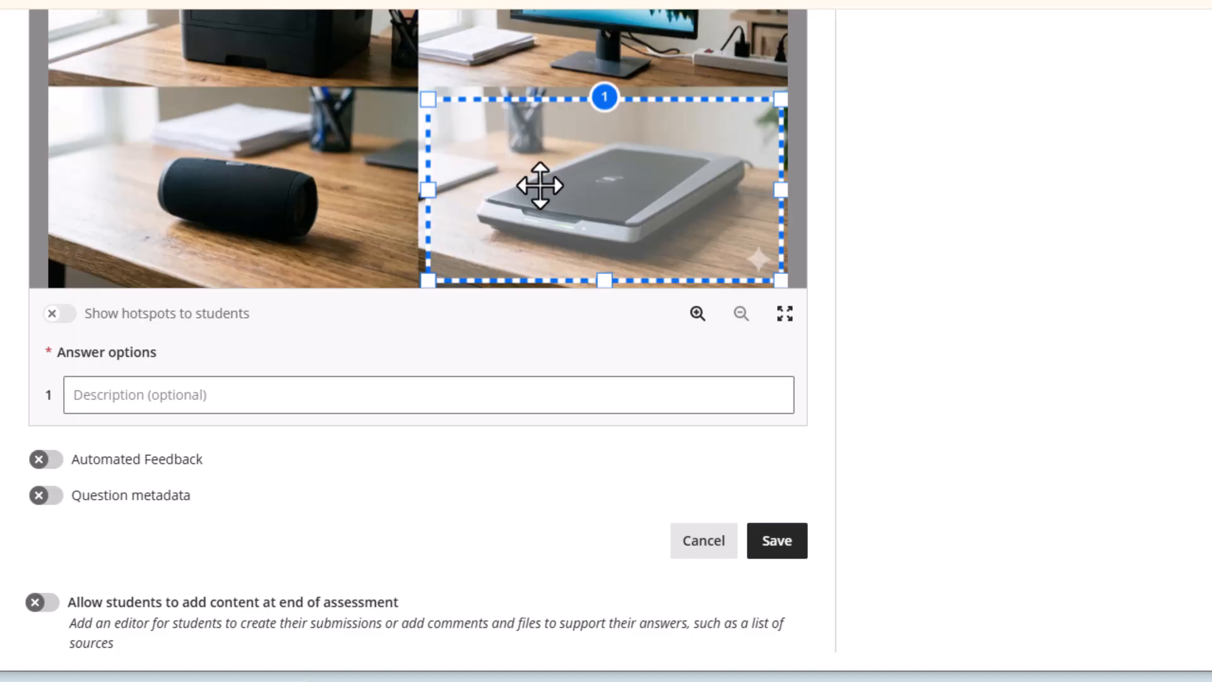
{"action": "left_click", "coordinate": [782, 549]}
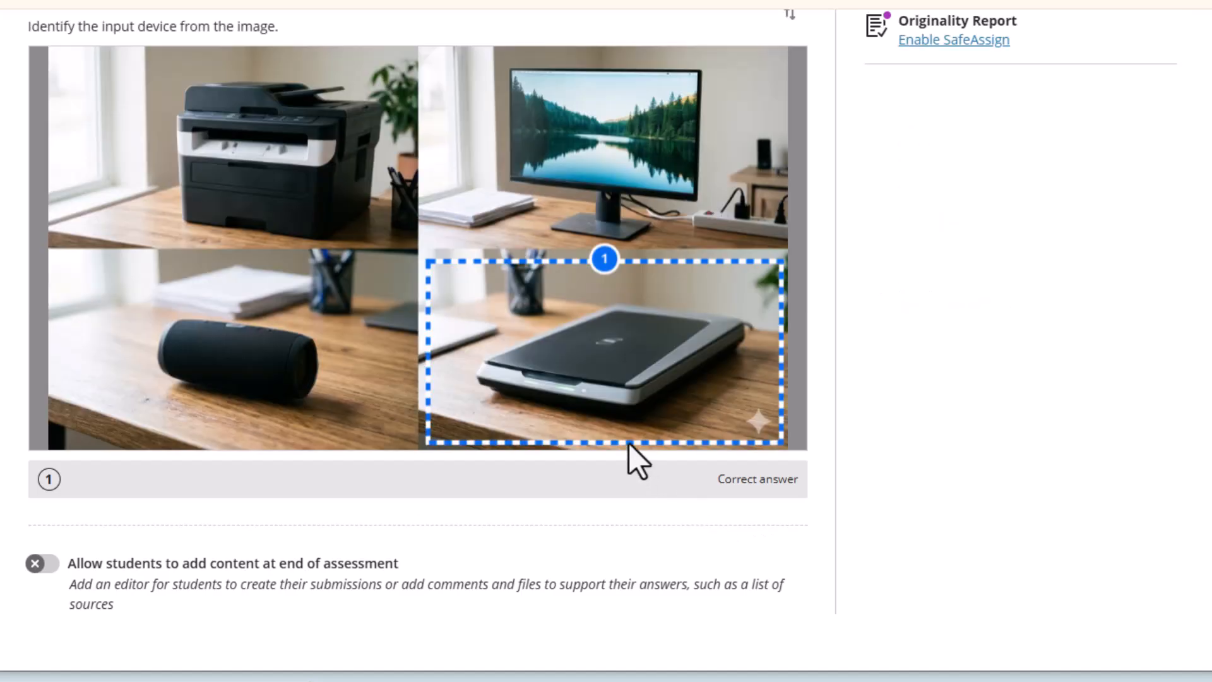
{"action": "scroll", "coordinate": [441, 357], "scroll_direction": "up", "scroll_amount": 4}
{"action": "scroll", "coordinate": [435, 359], "scroll_direction": "down", "scroll_amount": 3}
{"action": "scroll", "coordinate": [434, 359], "scroll_direction": "up", "scroll_amount": 1}
{"action": "scroll", "coordinate": [426, 357], "scroll_direction": "down", "scroll_amount": 3}
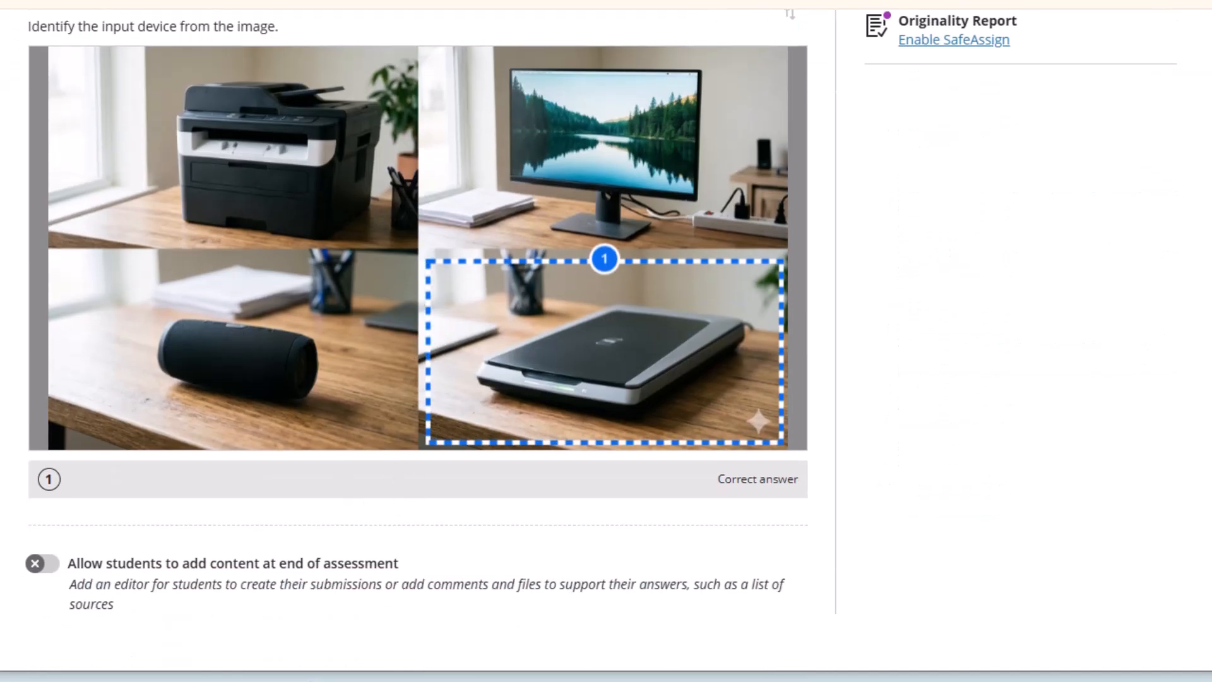
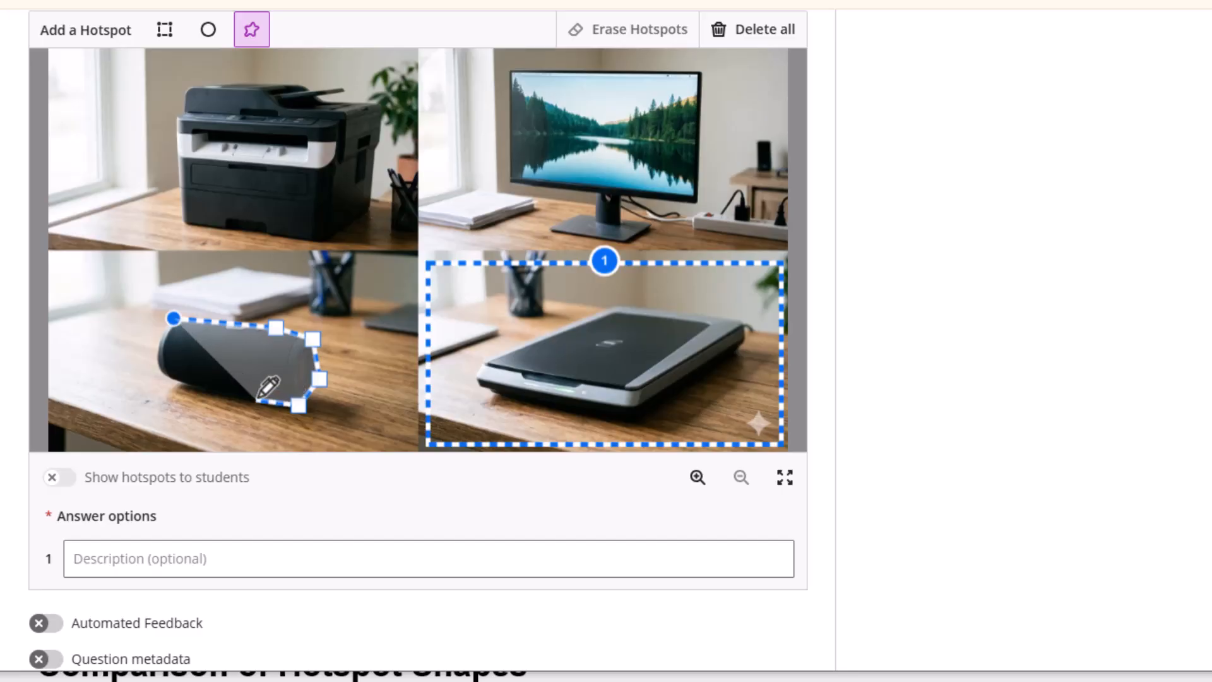
Add the last corner points around the speaker and close them into polygon hotspot 2
{"action": "left_click", "coordinate": [198, 388]}
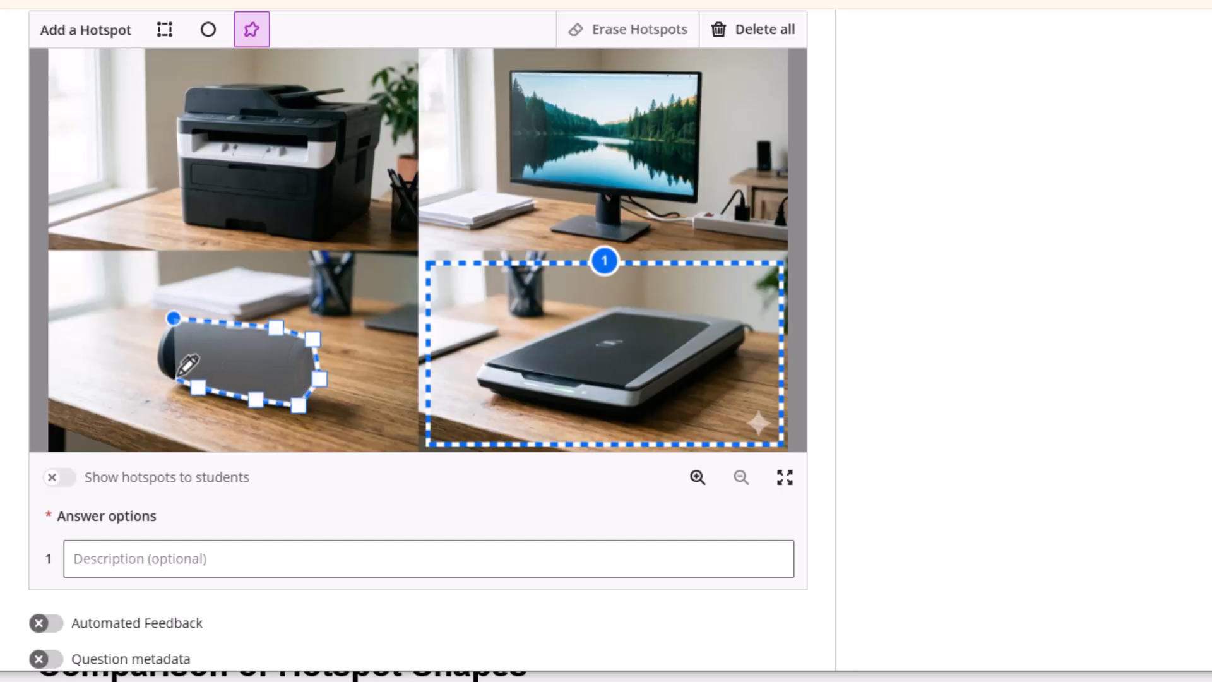
{"action": "left_click", "coordinate": [159, 379]}
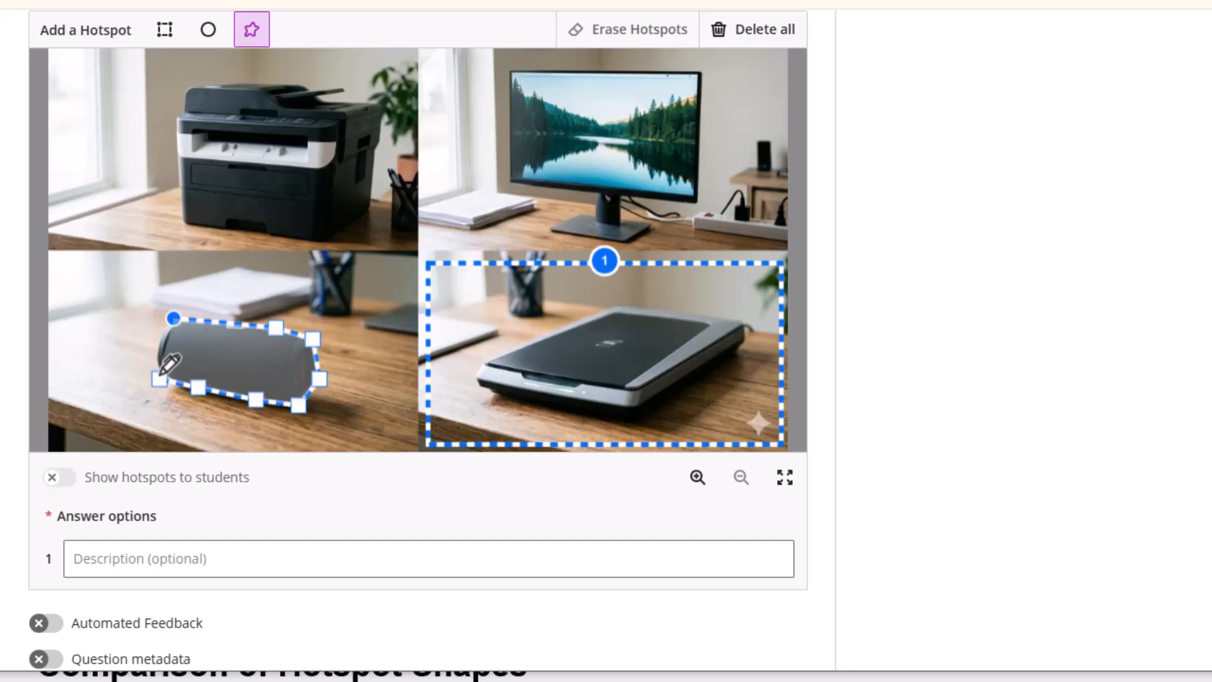
{"action": "left_click", "coordinate": [173, 318]}
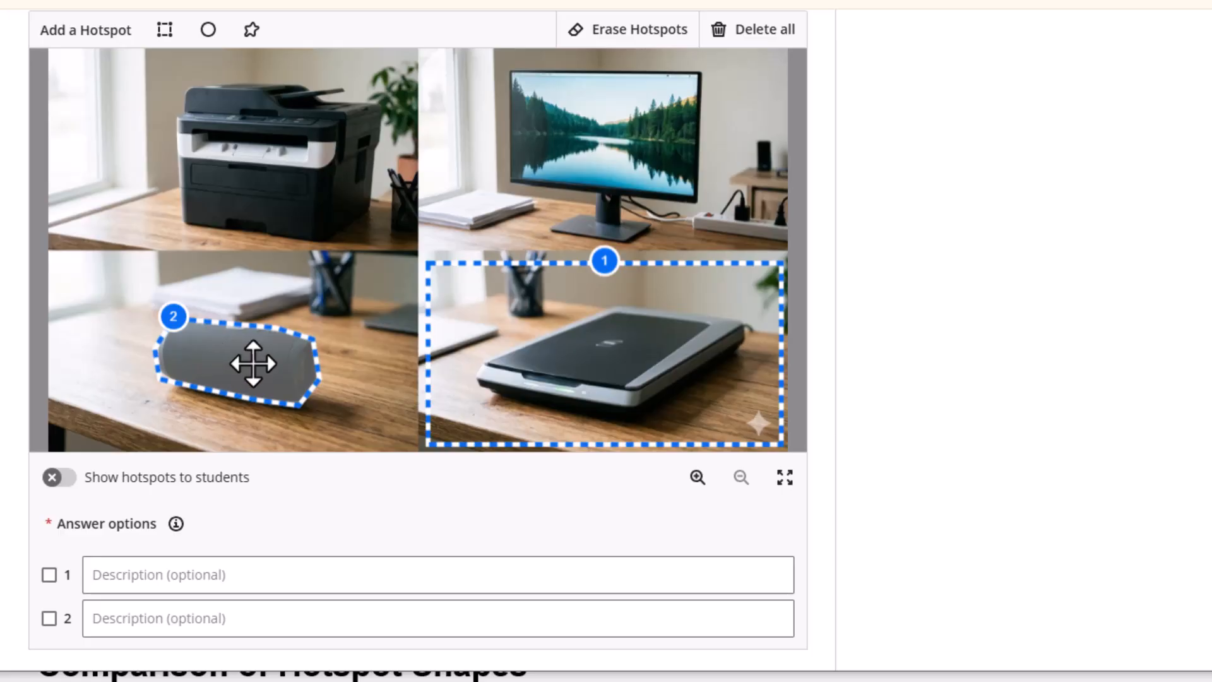
{"action": "scroll", "coordinate": [350, 371], "scroll_direction": "up", "scroll_amount": 3}
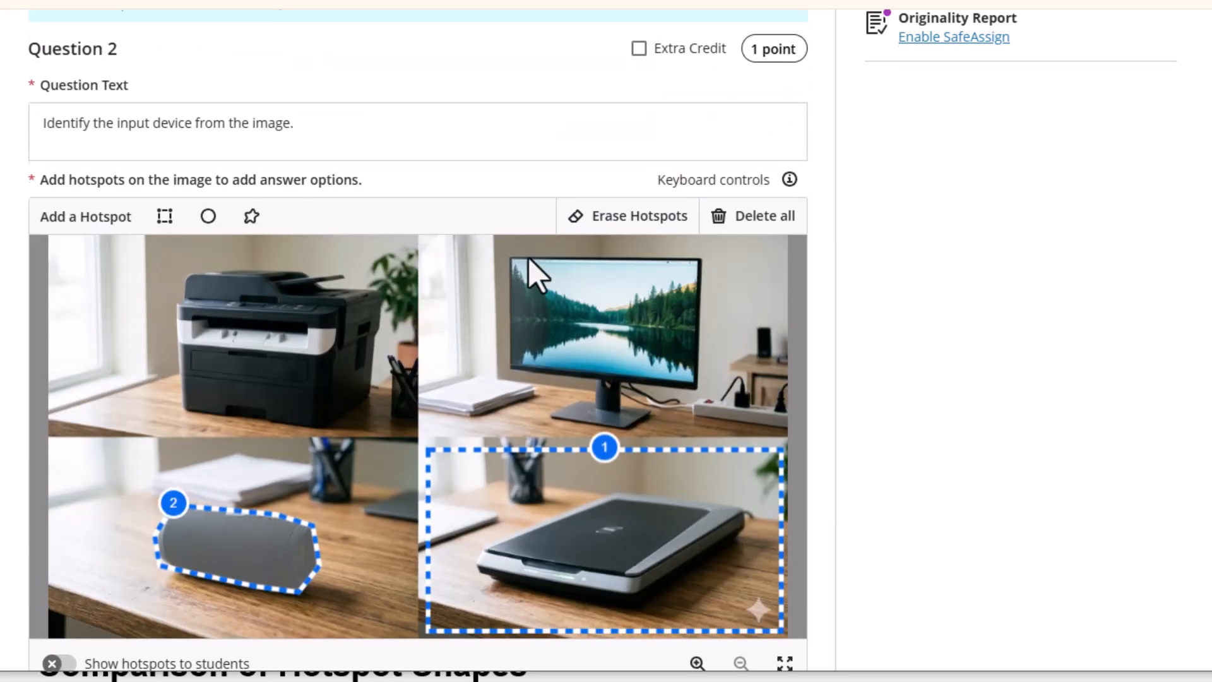
Erase the speaker hotspot and cancel out of the hotspot editor
{"action": "left_click", "coordinate": [618, 226]}
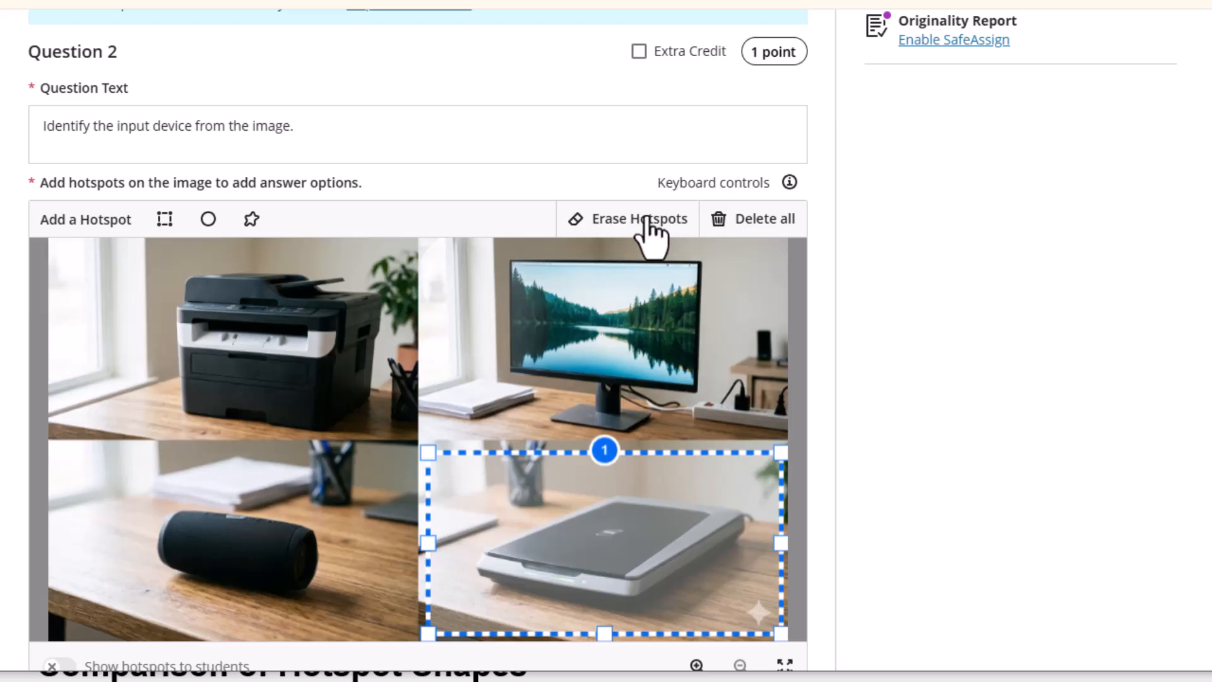
{"action": "scroll", "coordinate": [730, 595], "scroll_direction": "down", "scroll_amount": 6}
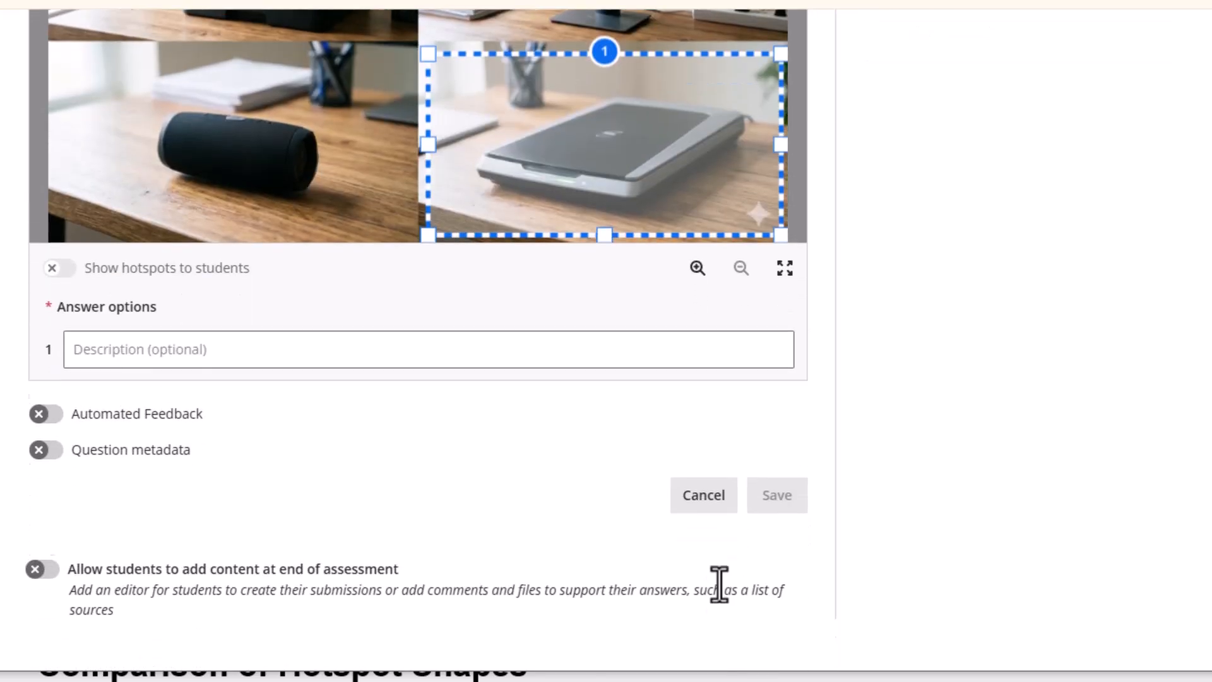
{"action": "left_click", "coordinate": [693, 488]}
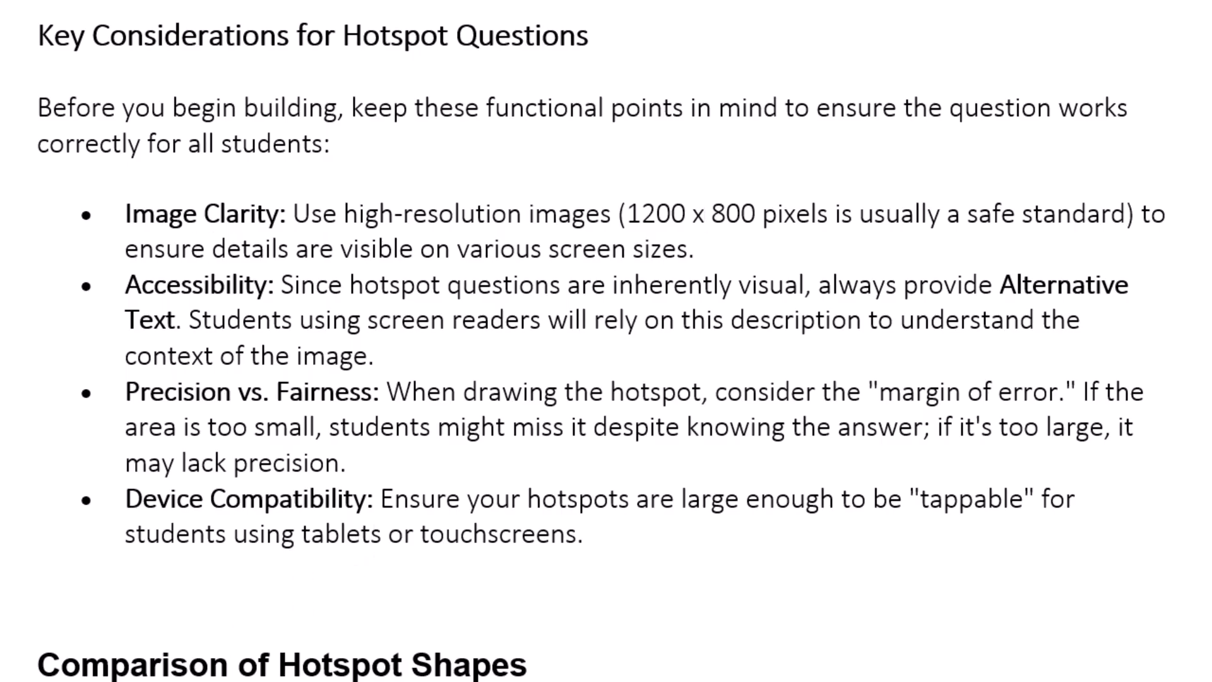
Scroll through the hotspot notes in Word, then return to the Blackboard test
{"action": "key", "text": "alt+Tab"}
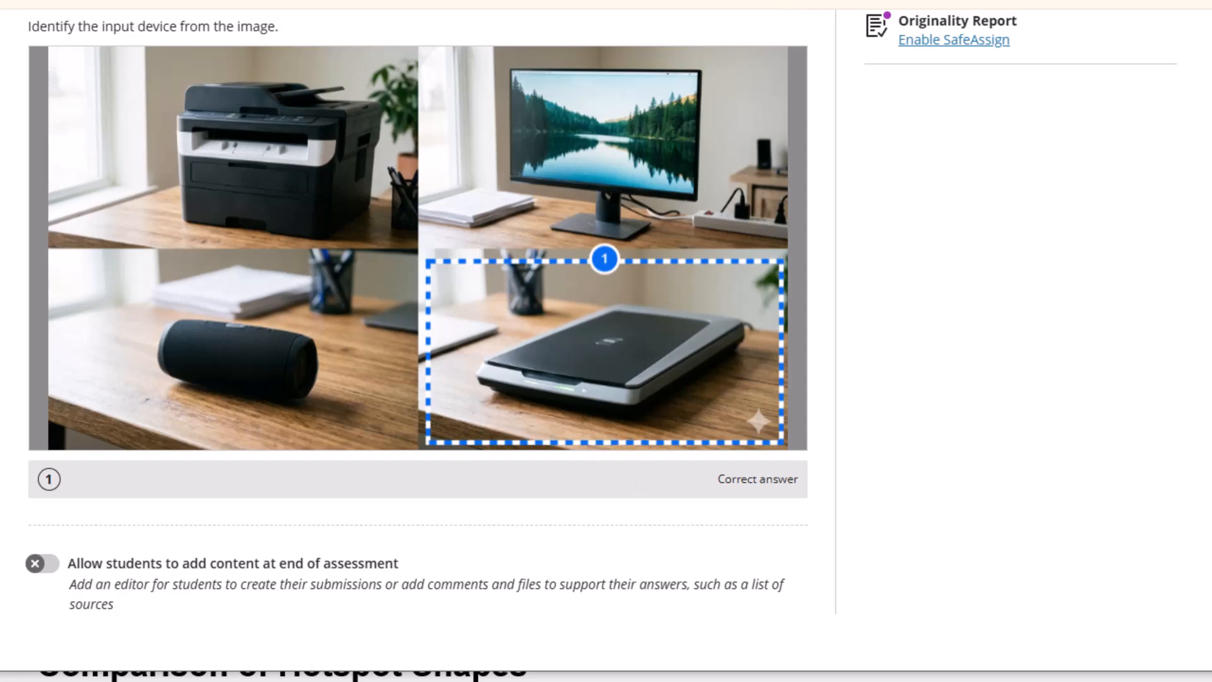
{"action": "key", "text": "alt+Tab"}
{"action": "scroll", "coordinate": [544, 452], "scroll_direction": "down", "scroll_amount": 5}
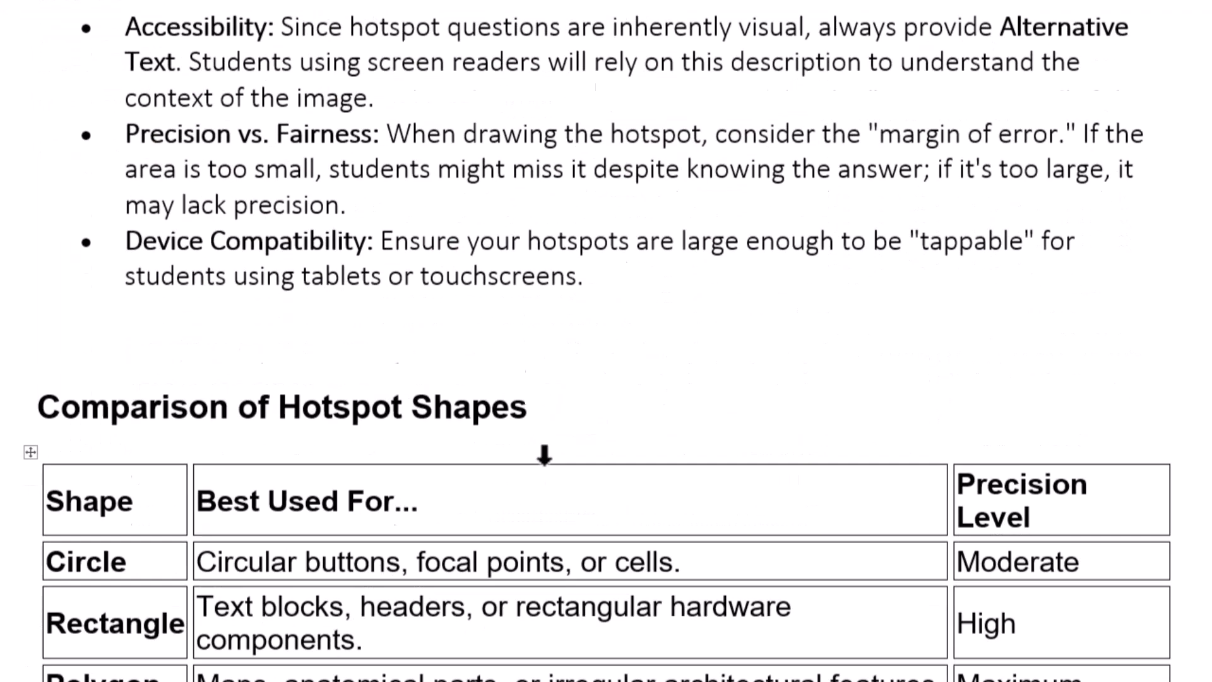
{"action": "scroll", "coordinate": [464, 356], "scroll_direction": "down", "scroll_amount": 1}
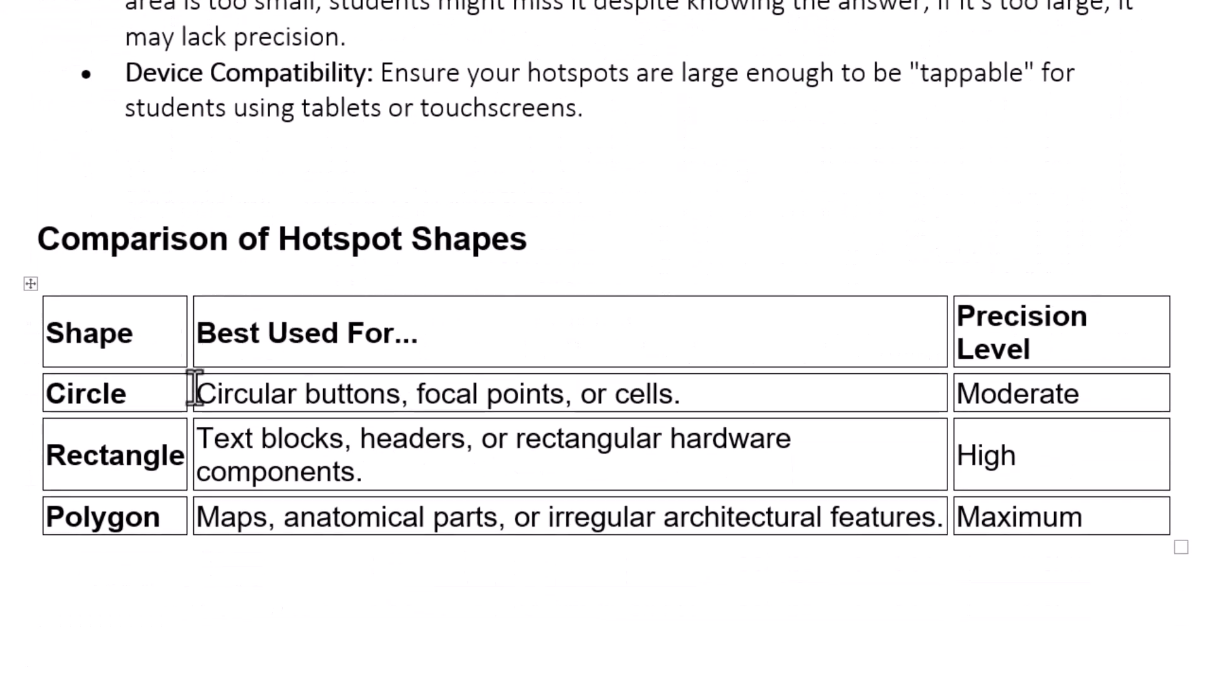
{"action": "key", "text": "alt+Tab"}
{"action": "scroll", "coordinate": [249, 442], "scroll_direction": "up", "scroll_amount": 4}
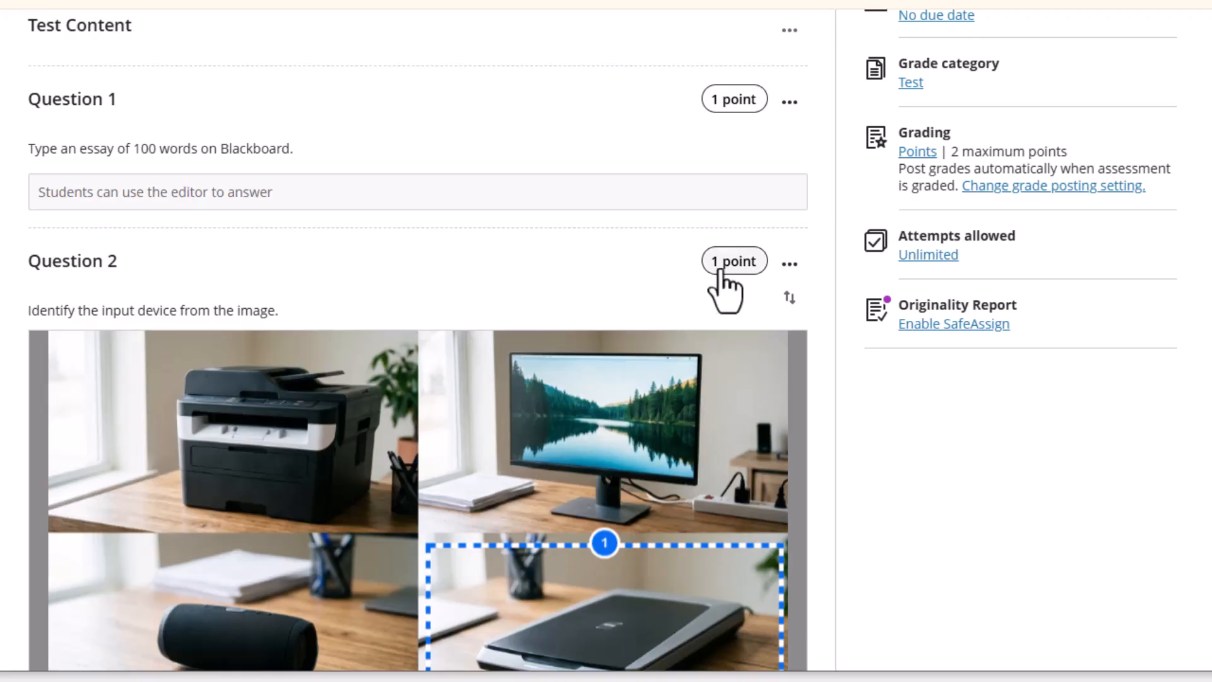
Reopen Question 2 in edit mode
{"action": "left_click", "coordinate": [790, 263]}
{"action": "left_click", "coordinate": [761, 309]}
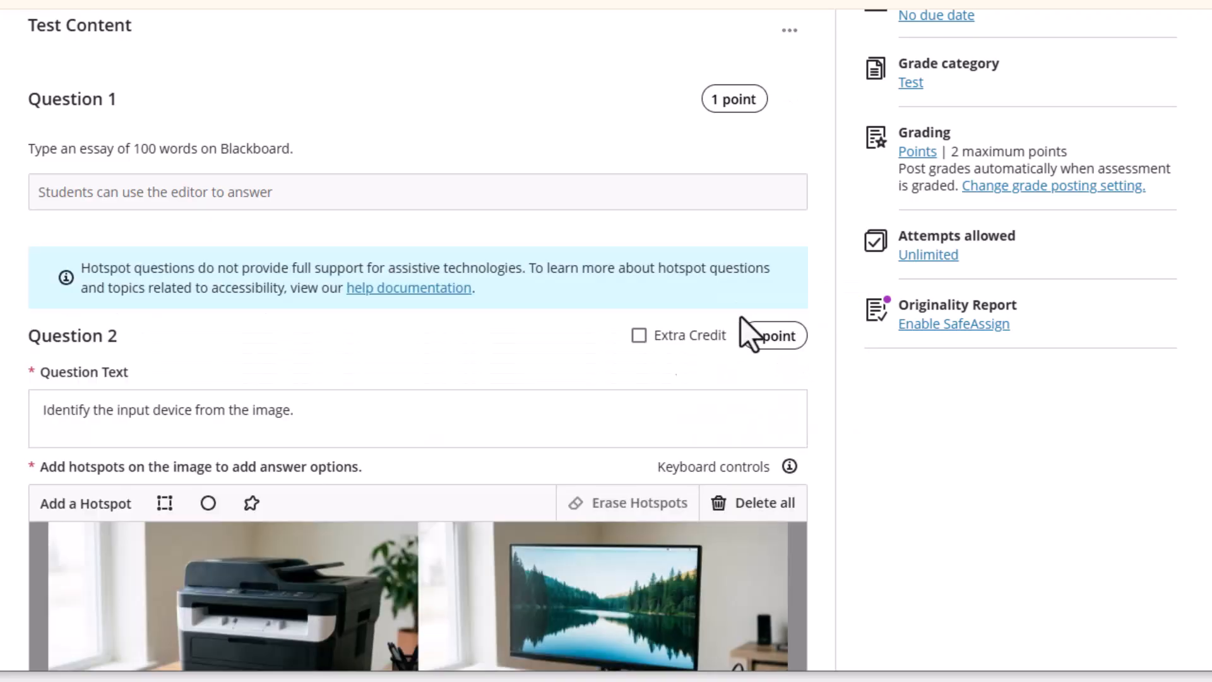
{"action": "scroll", "coordinate": [352, 422], "scroll_direction": "down", "scroll_amount": 5}
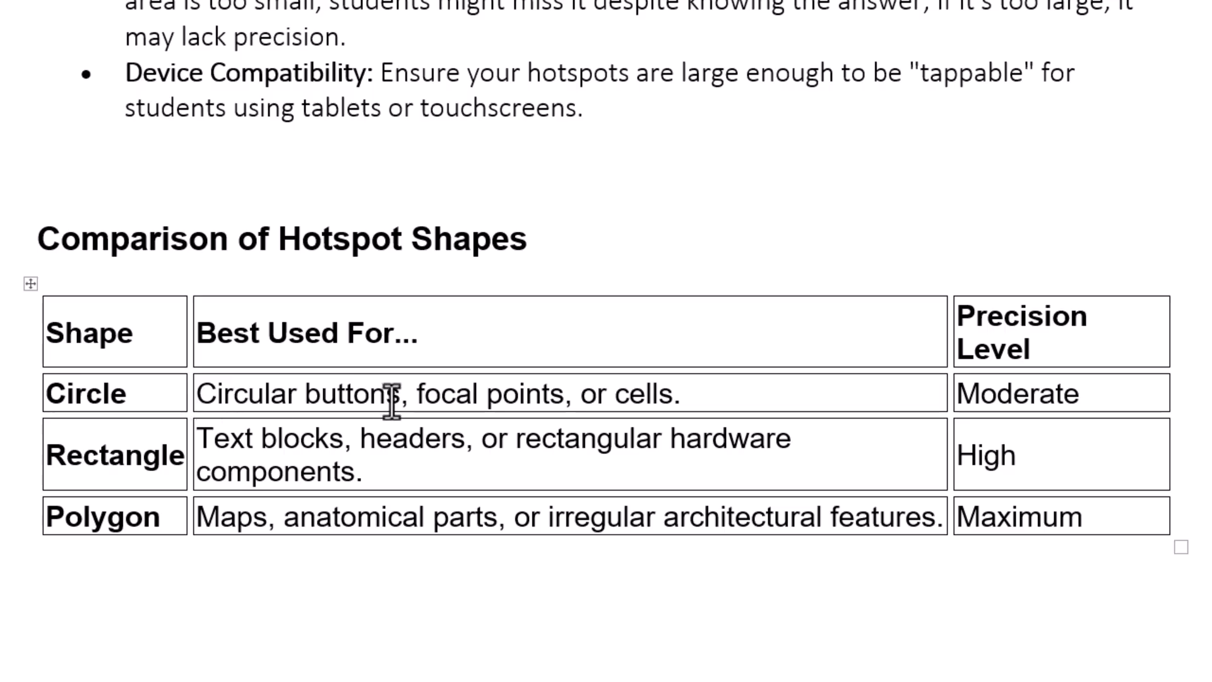
Highlight Moderate and High in the Comparison of Hotspot Shapes table
{"action": "double_click", "coordinate": [1022, 394]}
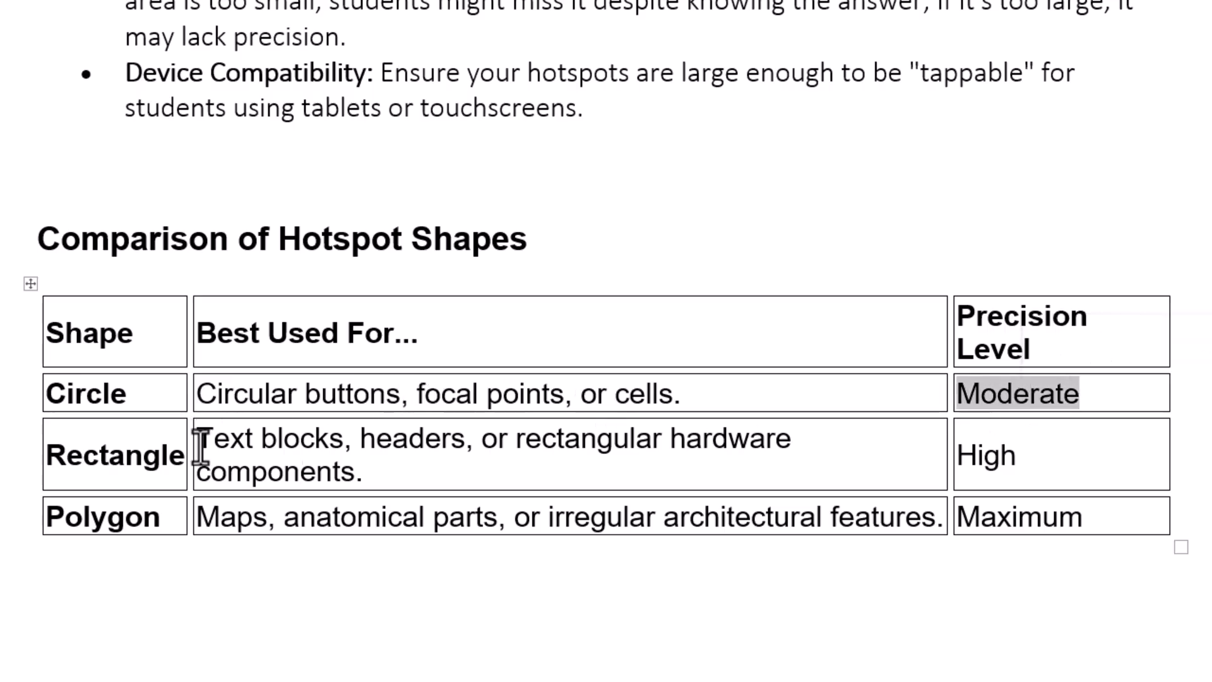
{"action": "double_click", "coordinate": [970, 456]}
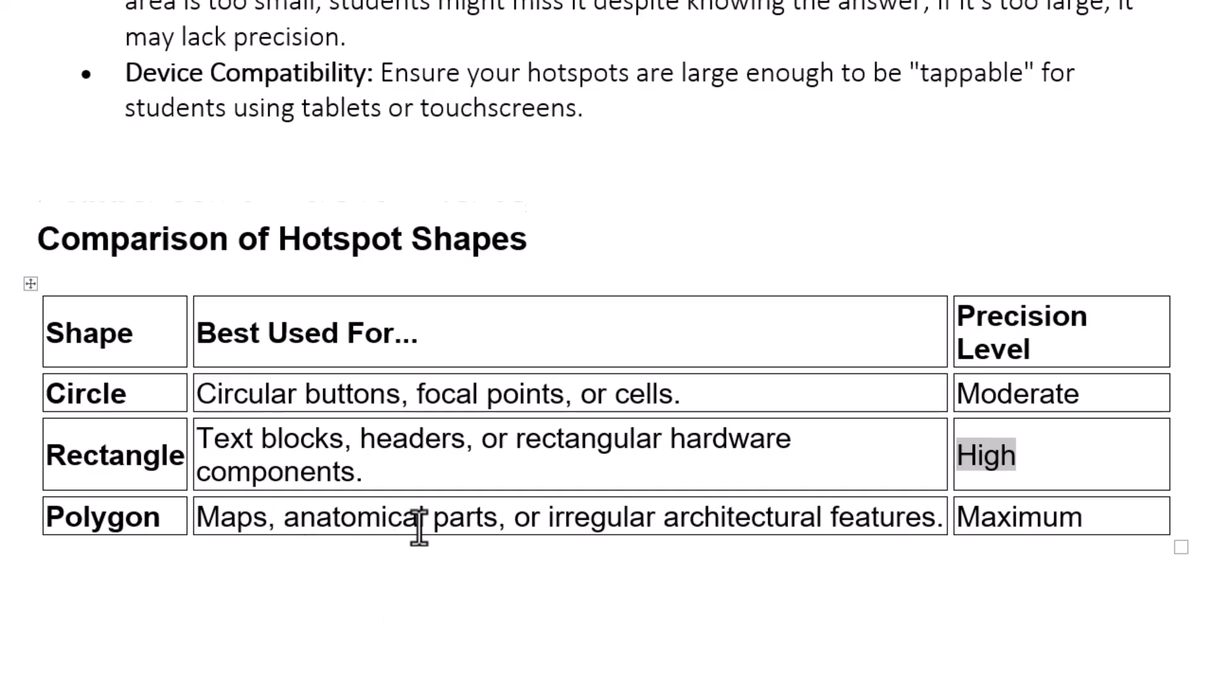
{"action": "scroll", "coordinate": [419, 527], "scroll_direction": "down", "scroll_amount": 3}
{"action": "scroll", "coordinate": [420, 527], "scroll_direction": "up", "scroll_amount": 3}
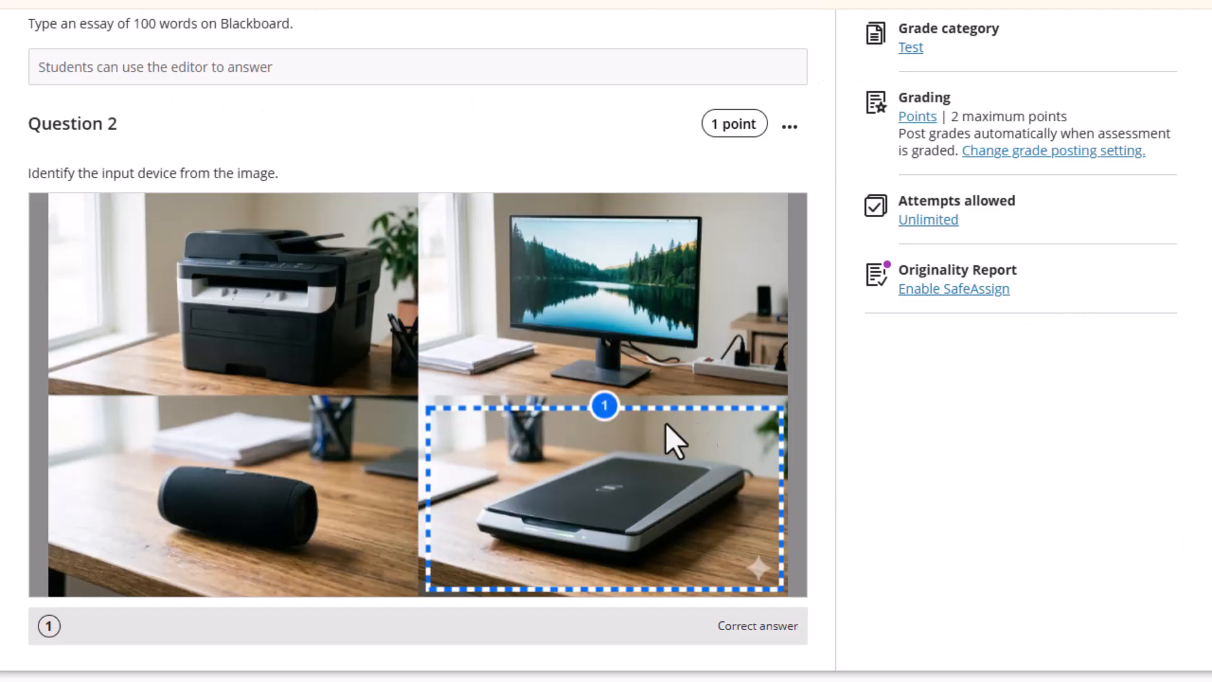
Close the test and return to the Programming I_Theoretical_1 course page
{"action": "scroll", "coordinate": [364, 357], "scroll_direction": "up", "scroll_amount": 4}
{"action": "scroll", "coordinate": [367, 373], "scroll_direction": "down", "scroll_amount": 2}
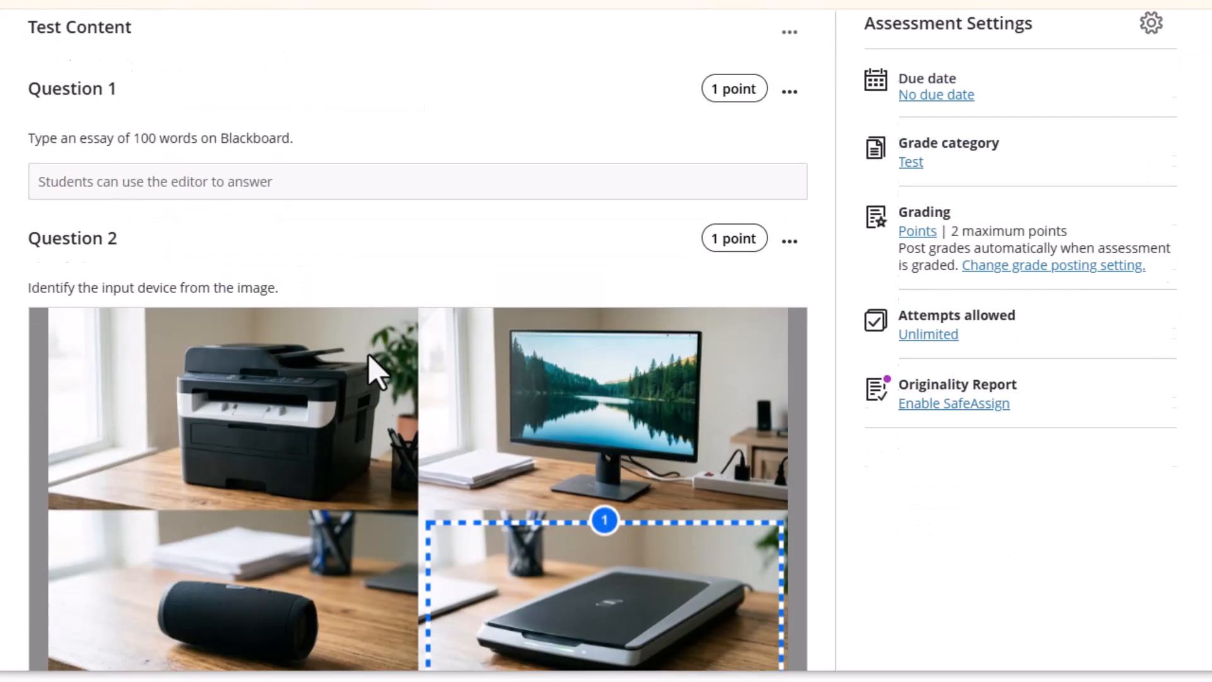
{"action": "scroll", "coordinate": [358, 336], "scroll_direction": "up", "scroll_amount": 2}
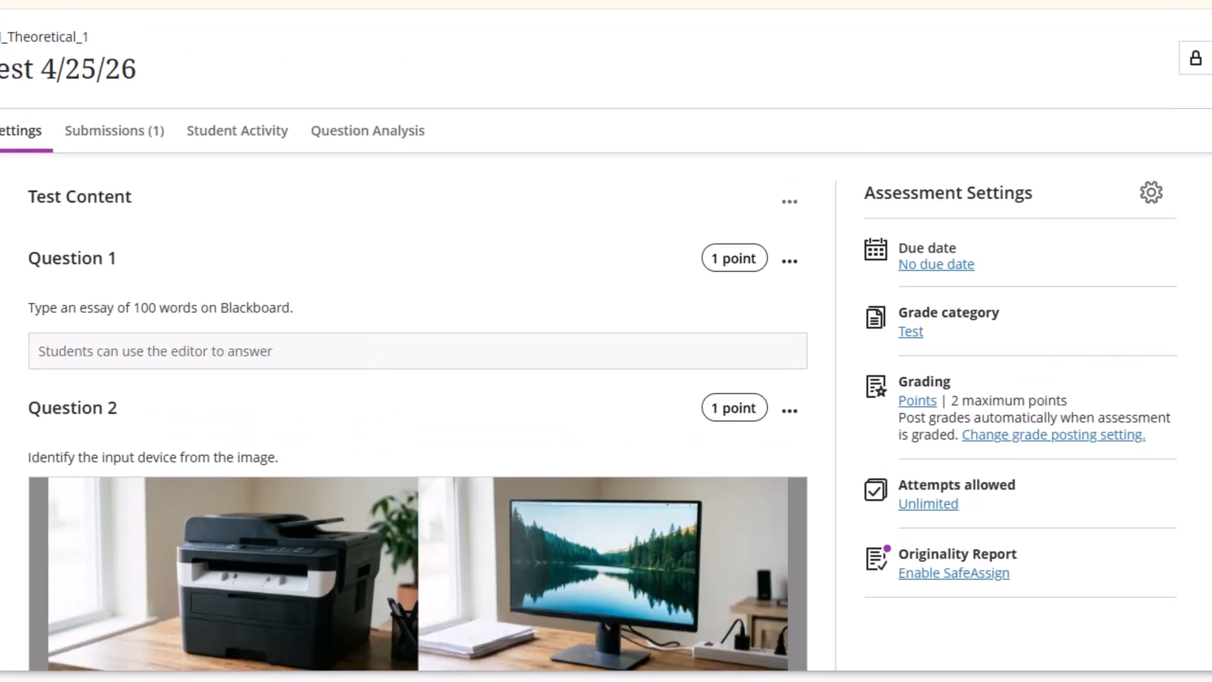
{"action": "left_click", "coordinate": [1, 32]}
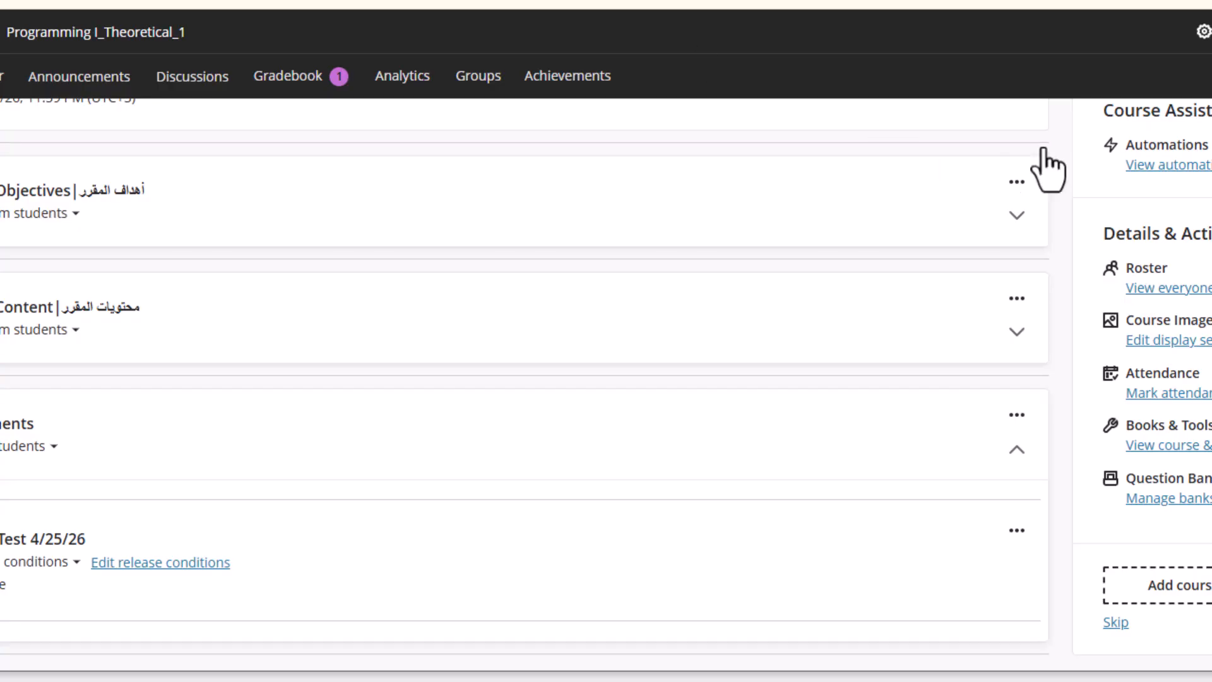
Enter student preview and begin attempt 2 of New Test 4/25/26 from Assessments
{"action": "left_click", "coordinate": [1211, 31]}
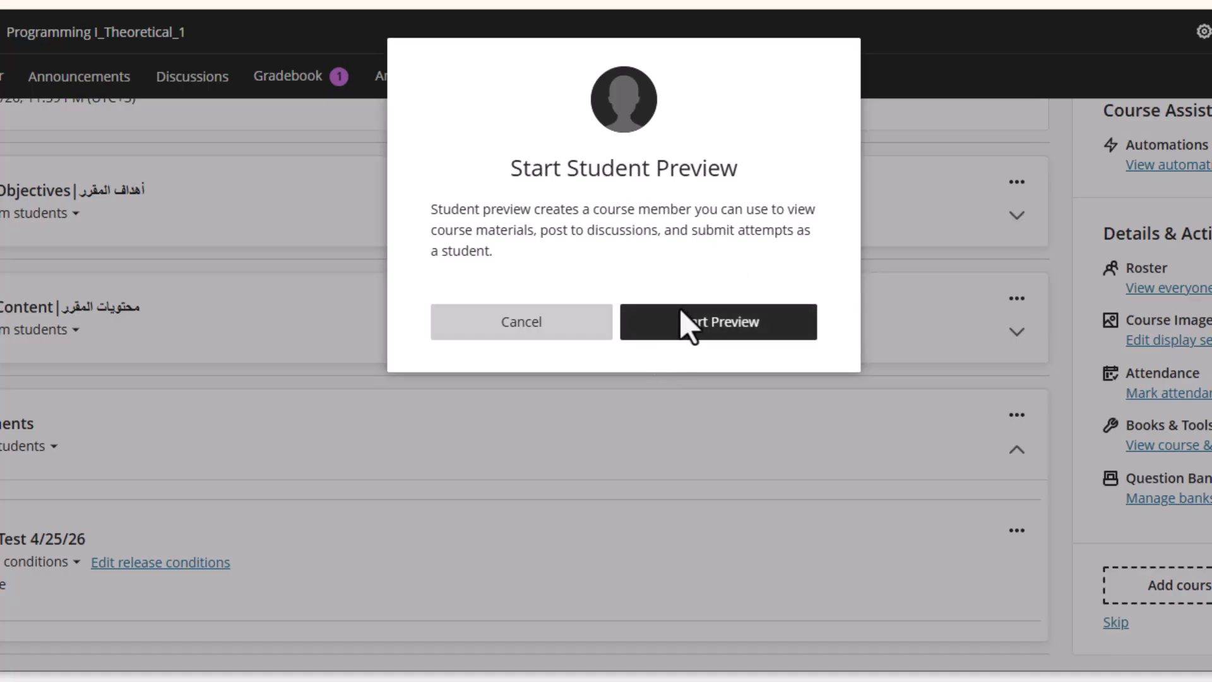
{"action": "left_click", "coordinate": [703, 323]}
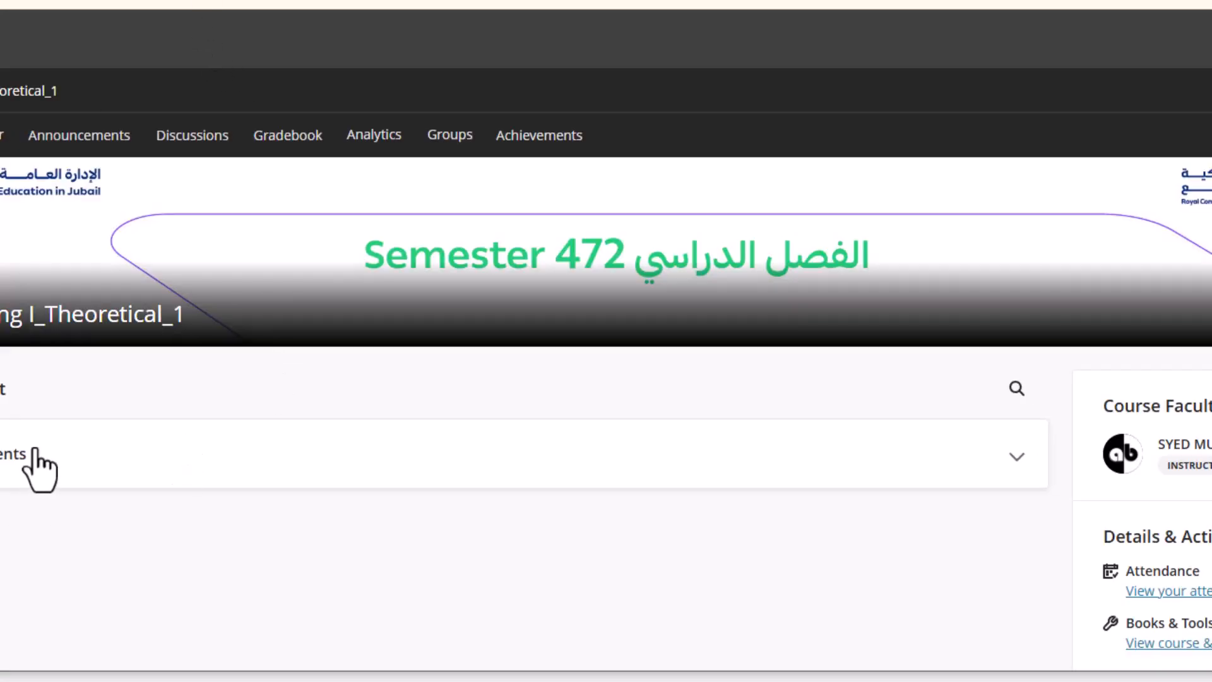
{"action": "left_click", "coordinate": [39, 465]}
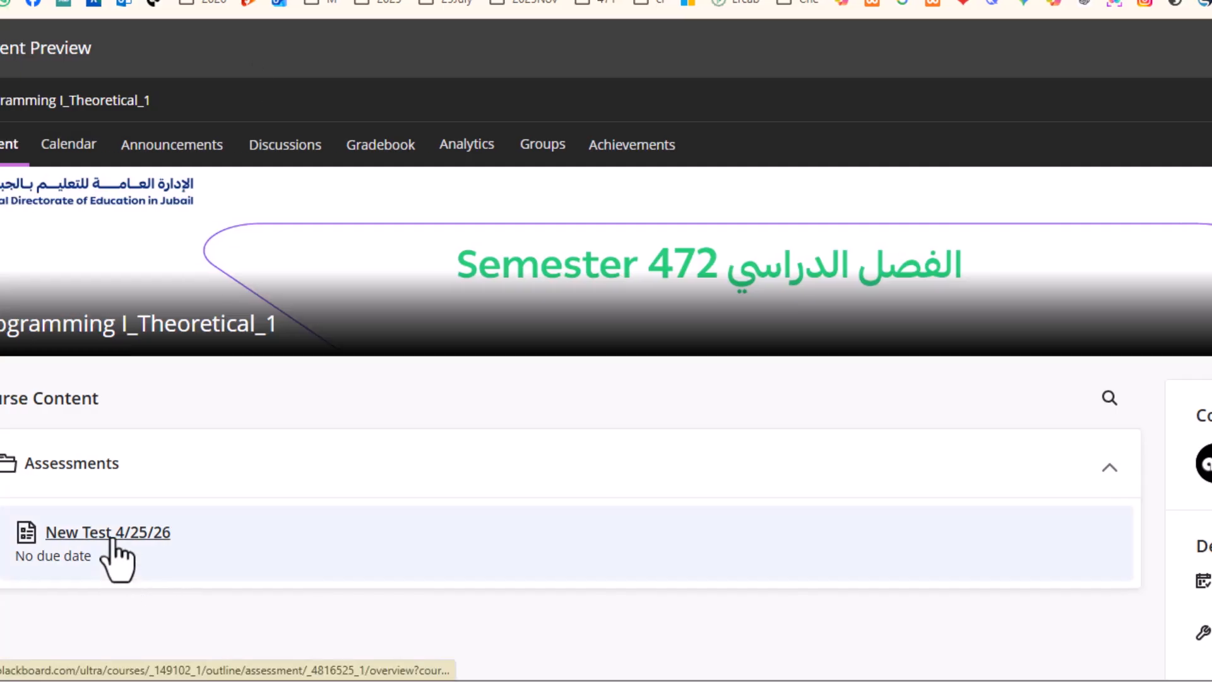
{"action": "left_click", "coordinate": [115, 535]}
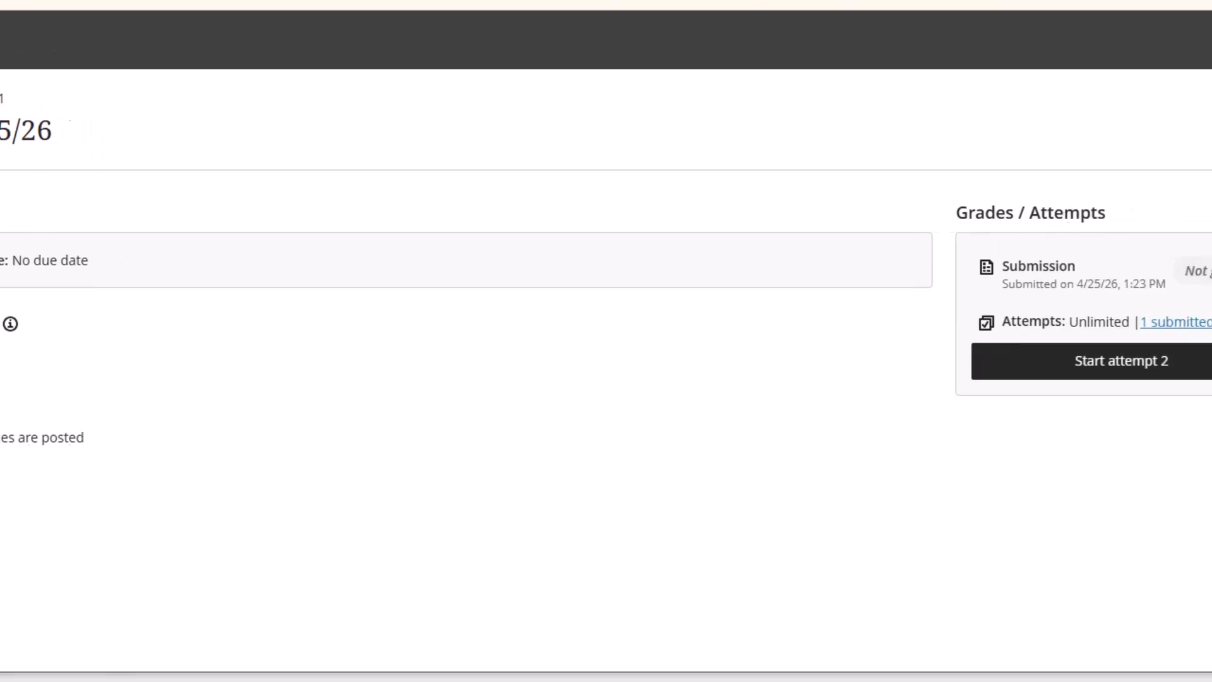
{"action": "left_click", "coordinate": [1023, 372]}
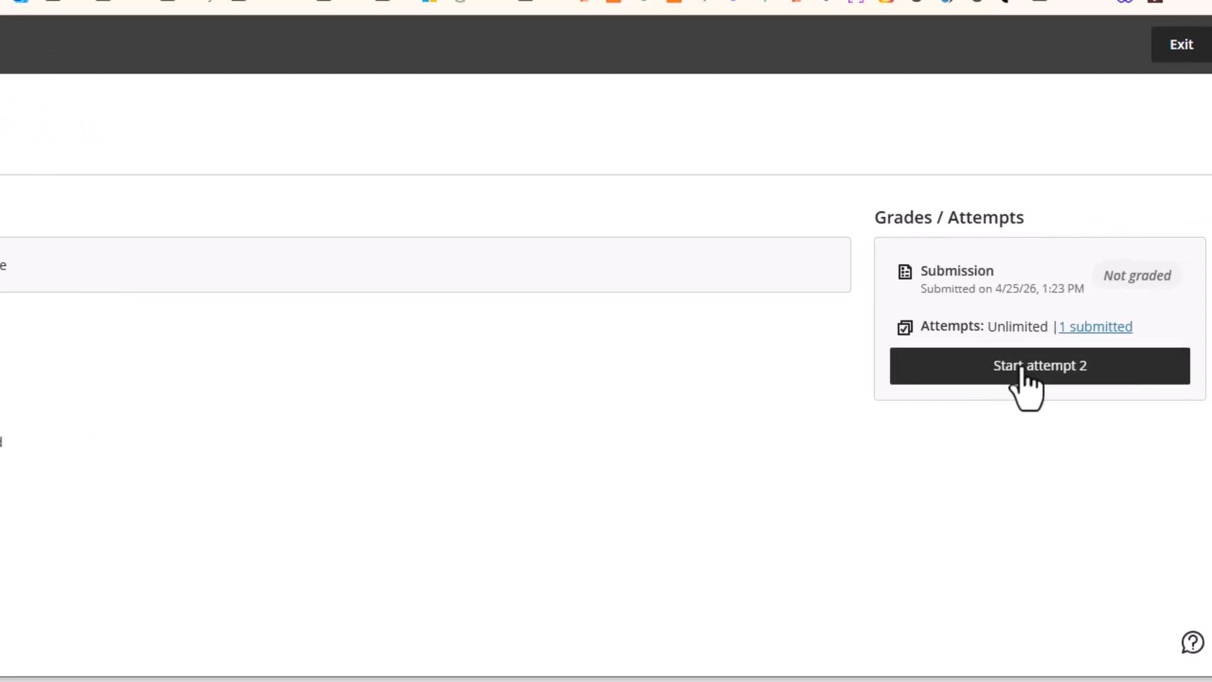
{"action": "left_click", "coordinate": [1026, 373]}
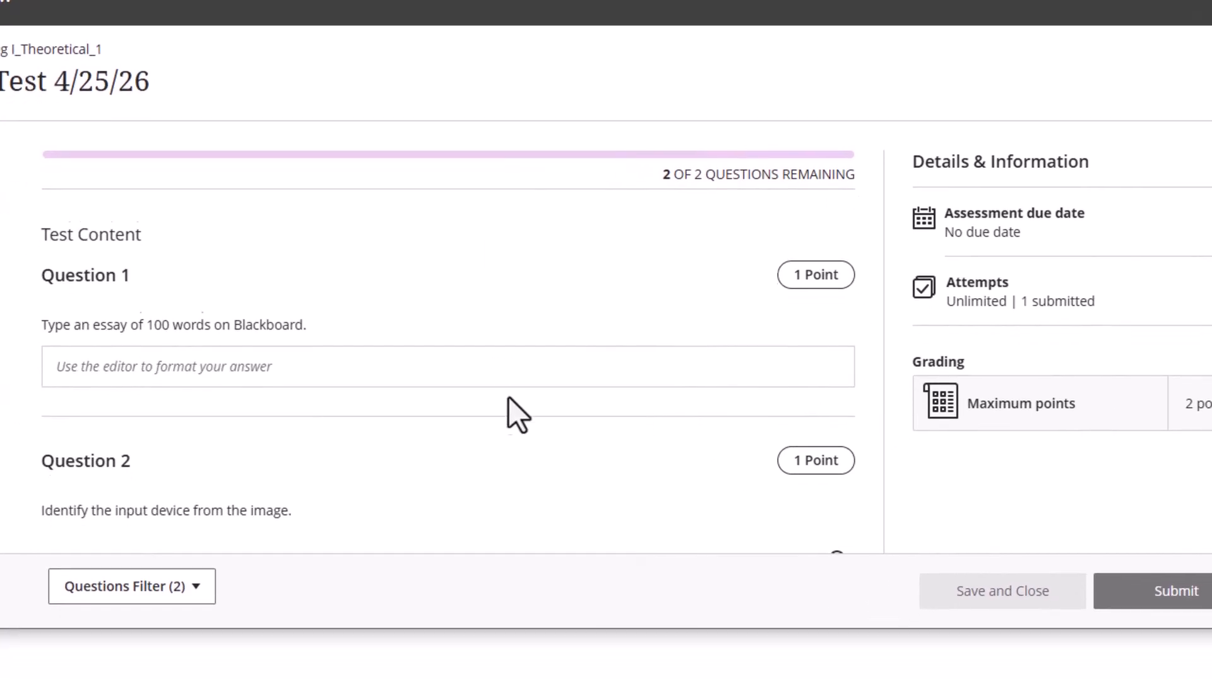
Place a pin on the scanner as the answer to Question 2
{"action": "scroll", "coordinate": [510, 354], "scroll_direction": "down", "scroll_amount": 8}
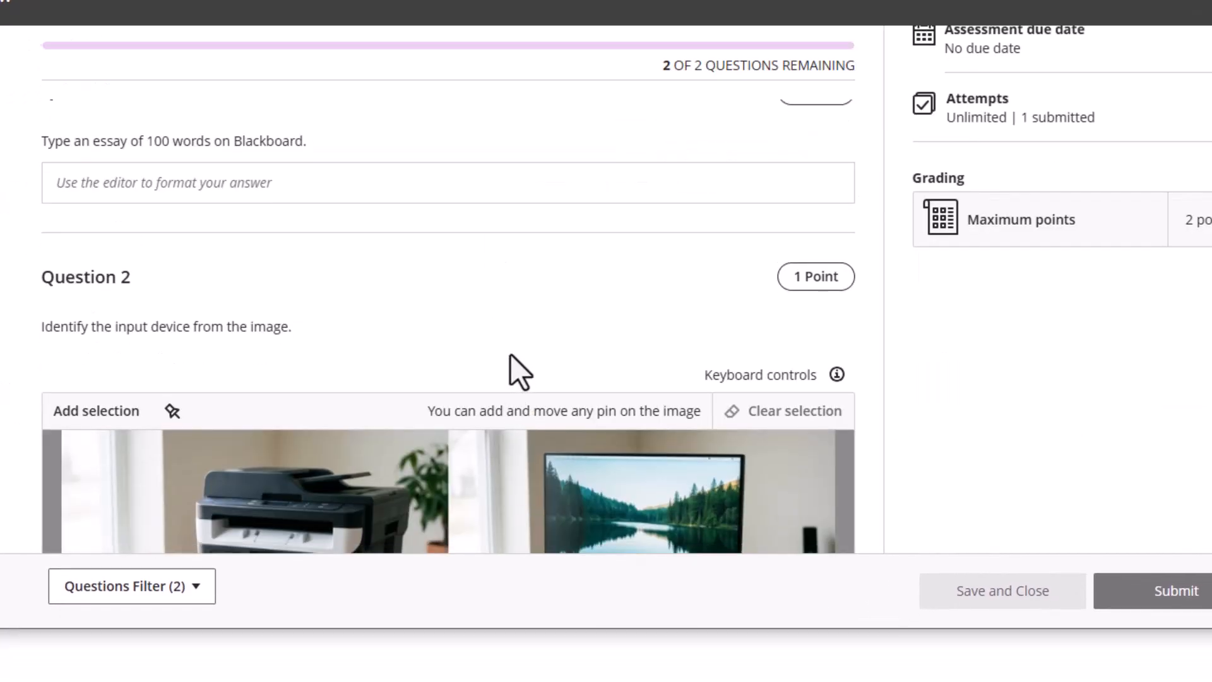
{"action": "scroll", "coordinate": [529, 342], "scroll_direction": "up", "scroll_amount": 2}
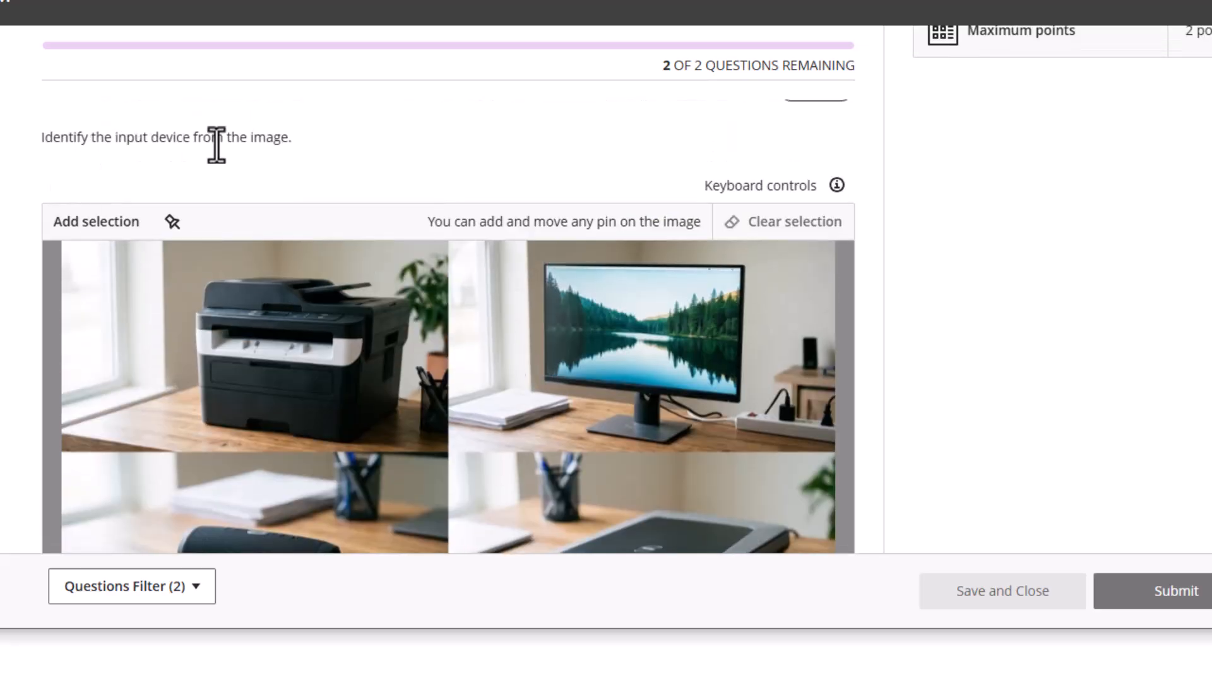
{"action": "scroll", "coordinate": [755, 278], "scroll_direction": "down", "scroll_amount": 4}
{"action": "scroll", "coordinate": [717, 317], "scroll_direction": "up", "scroll_amount": 2}
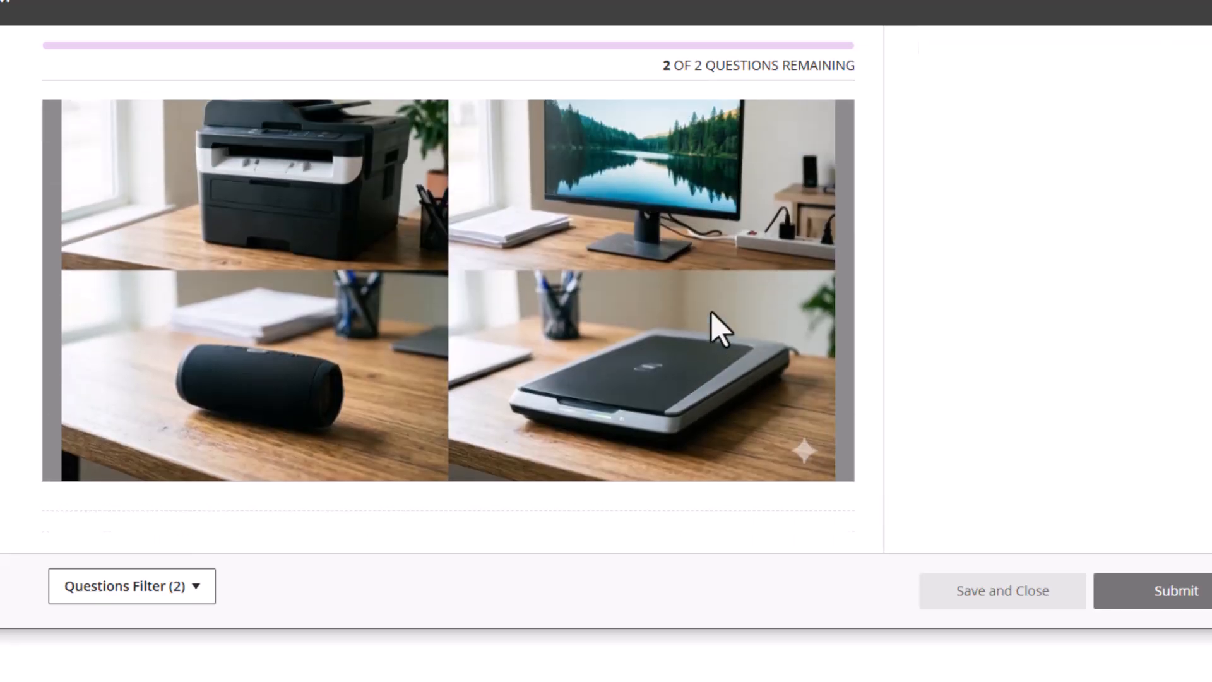
{"action": "left_click", "coordinate": [637, 394]}
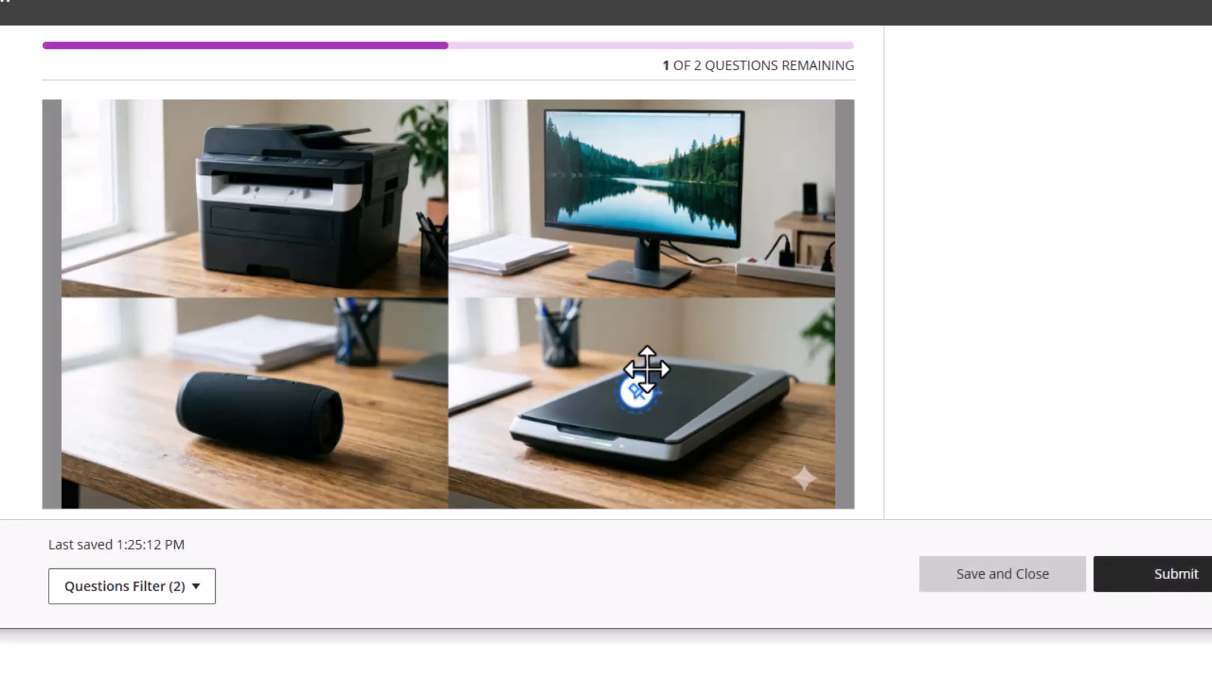
Submit the test attempt and confirm the submission
{"action": "scroll", "coordinate": [633, 385], "scroll_direction": "up", "scroll_amount": 3}
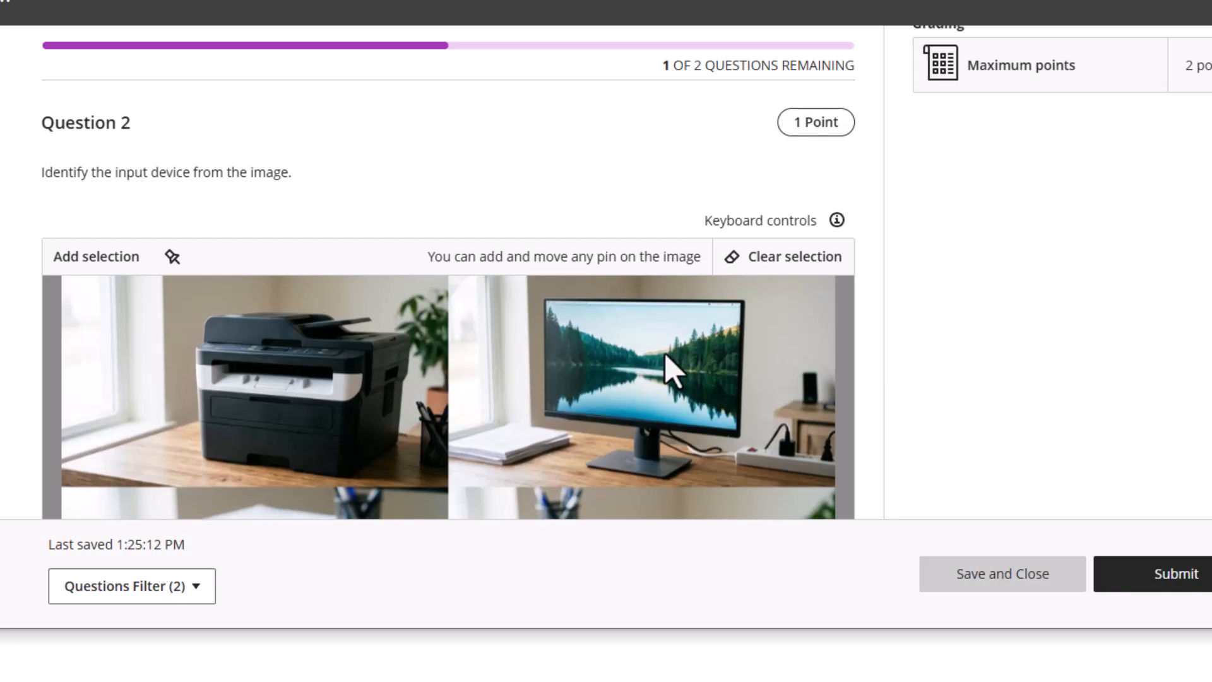
{"action": "scroll", "coordinate": [669, 369], "scroll_direction": "down", "scroll_amount": 3}
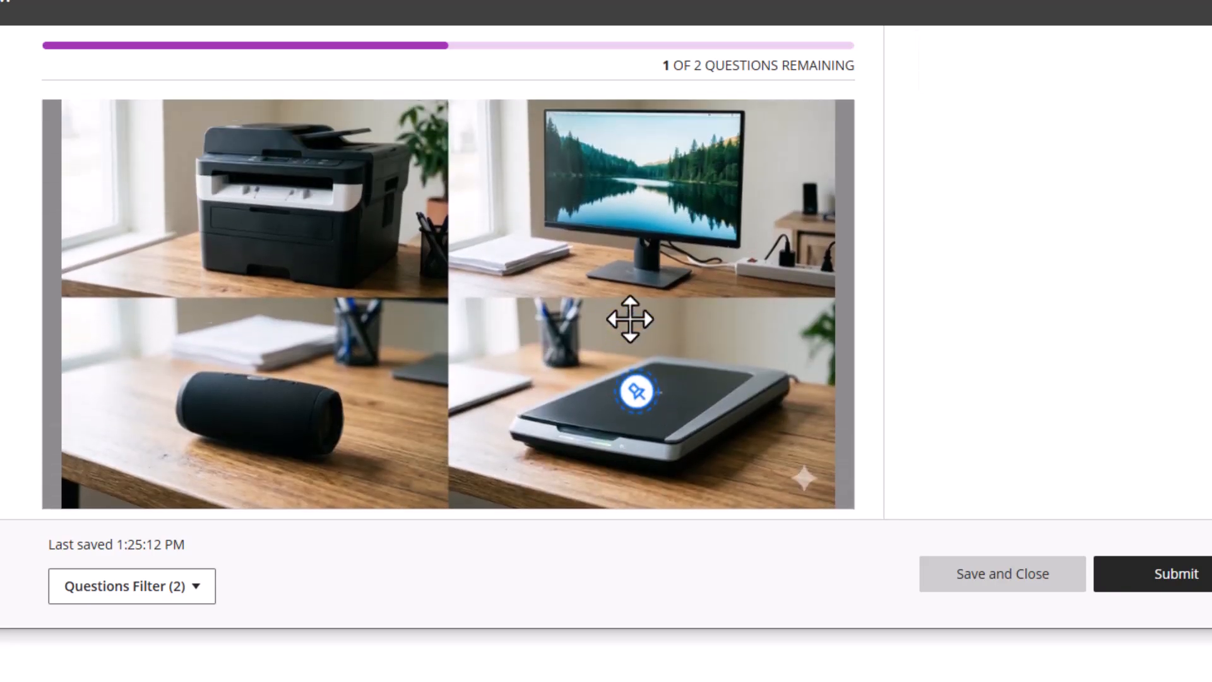
{"action": "scroll", "coordinate": [743, 190], "scroll_direction": "up", "scroll_amount": 5}
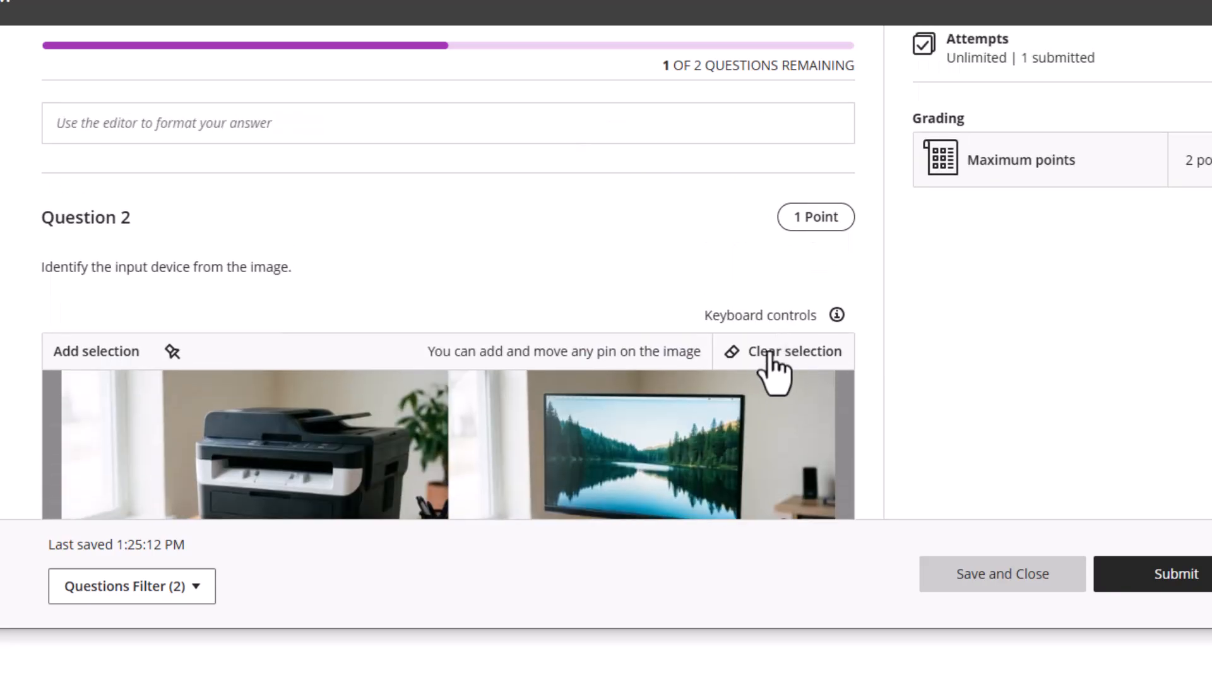
{"action": "scroll", "coordinate": [647, 395], "scroll_direction": "down", "scroll_amount": 3}
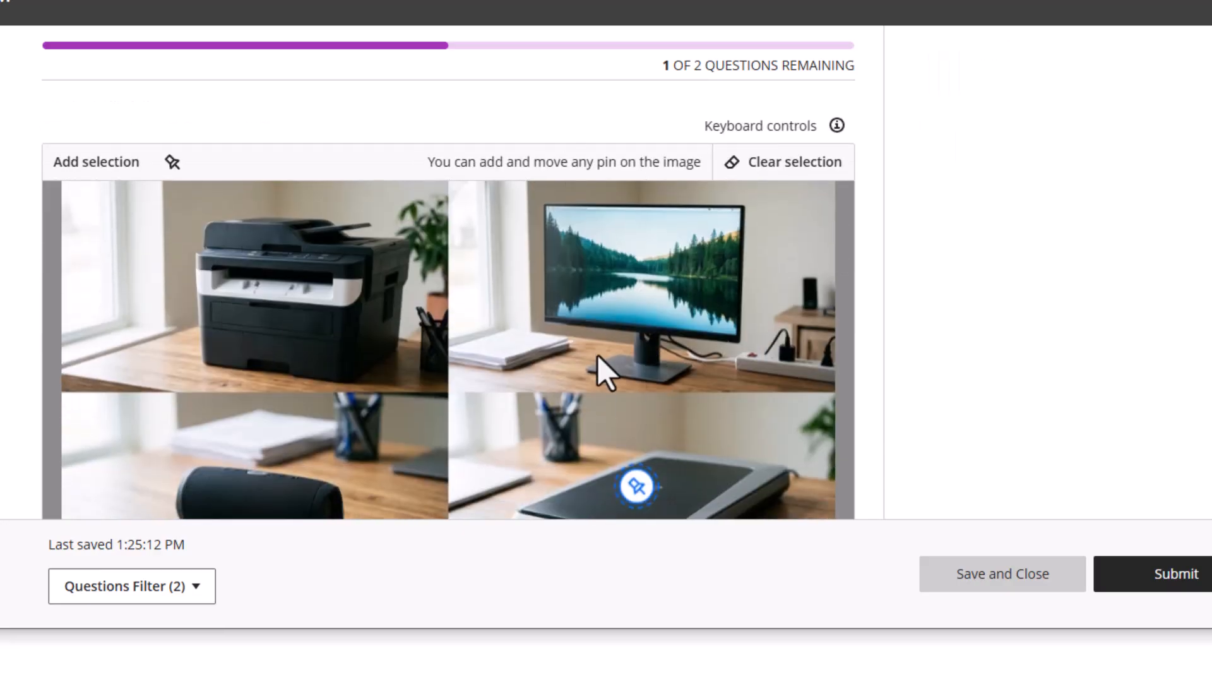
{"action": "scroll", "coordinate": [385, 304], "scroll_direction": "down", "scroll_amount": 3}
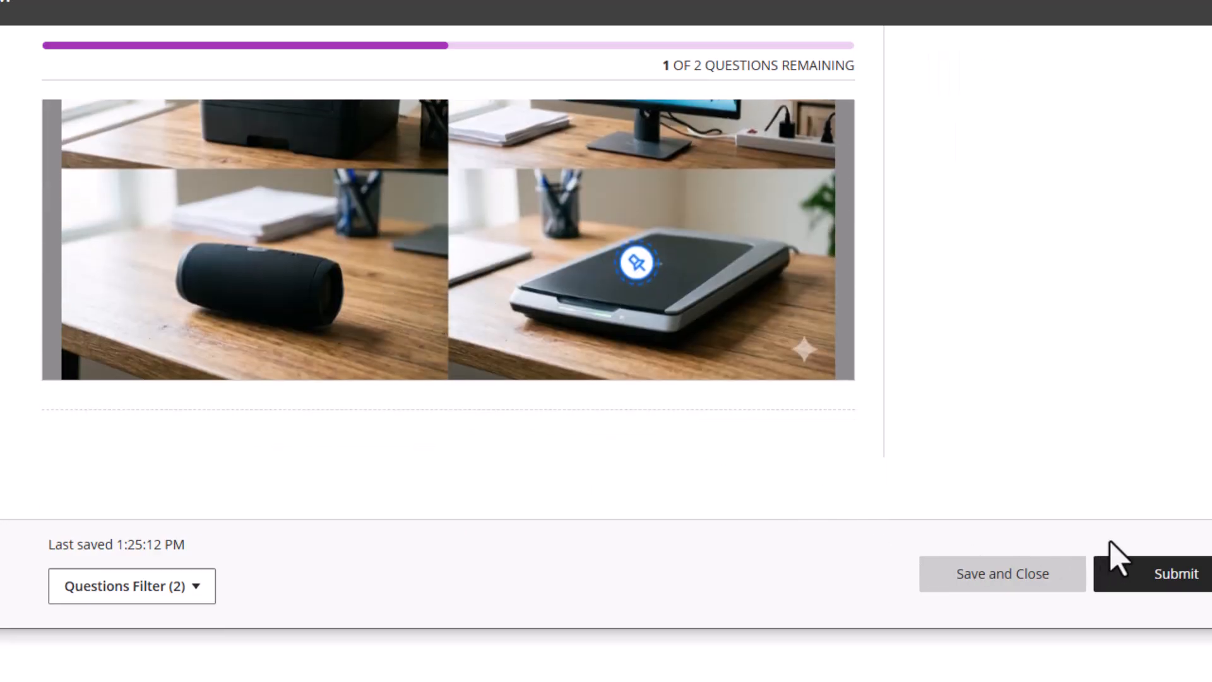
{"action": "left_click", "coordinate": [1165, 580]}
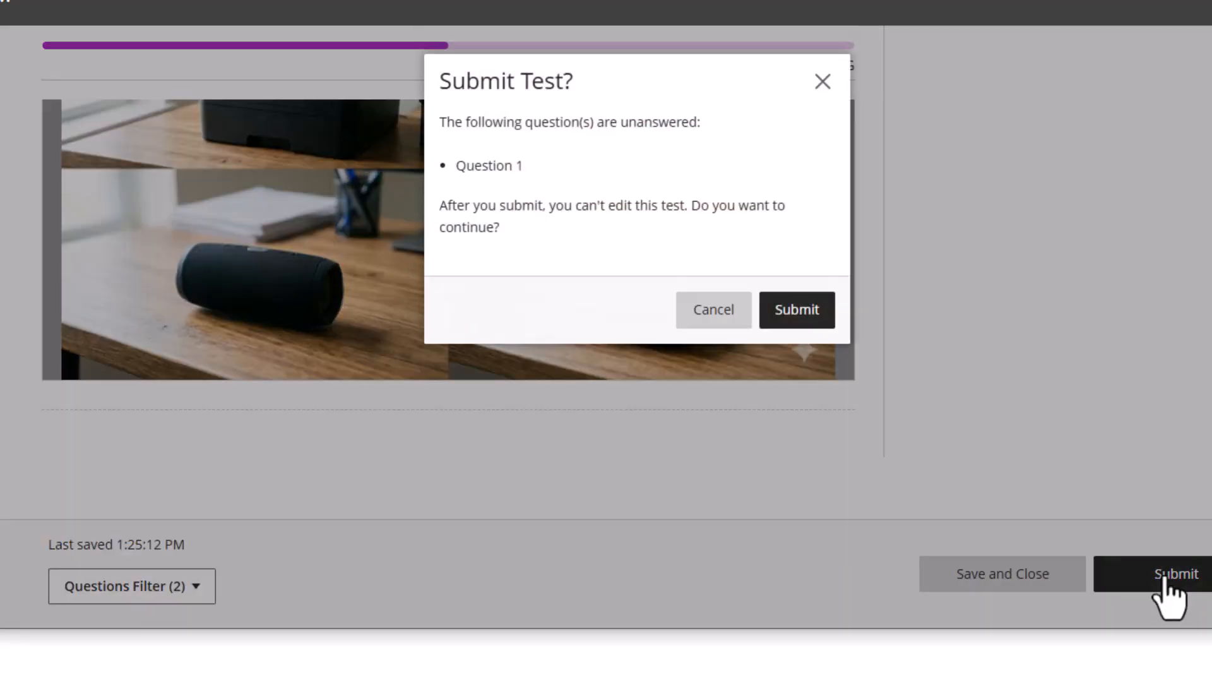
{"action": "left_click", "coordinate": [800, 316]}
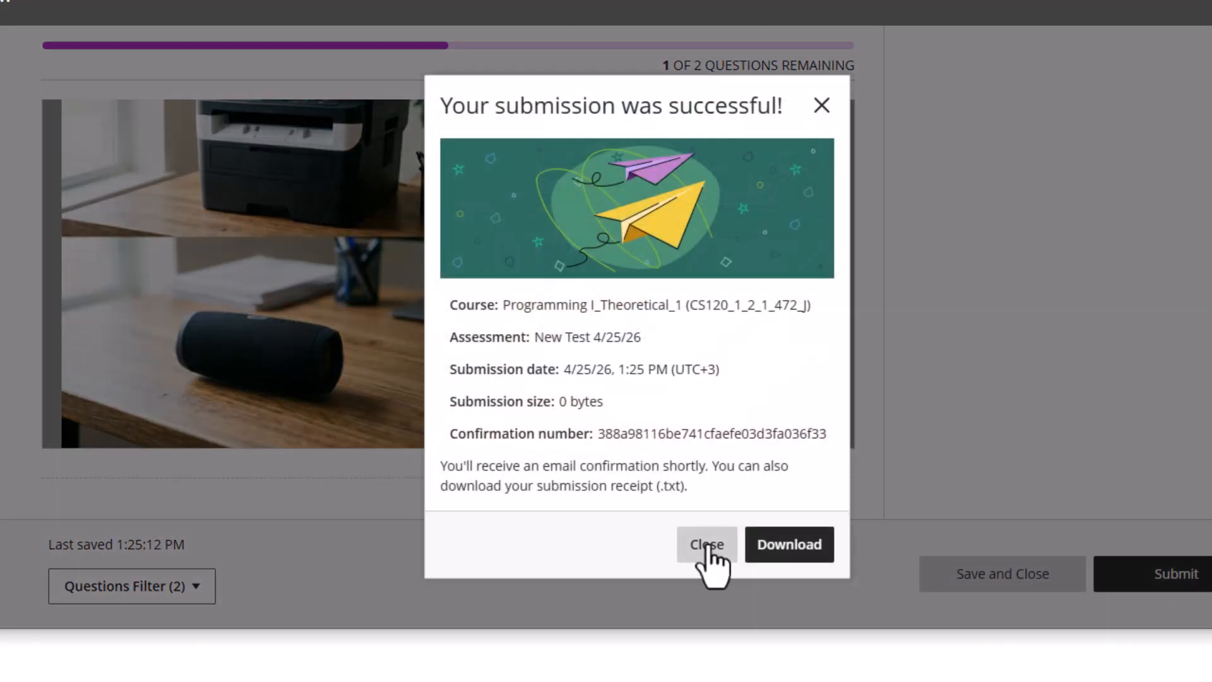
Add hotspot Question 3 after Question 2 with the text 'Identify all the input devices.'
{"action": "left_click", "coordinate": [707, 546]}
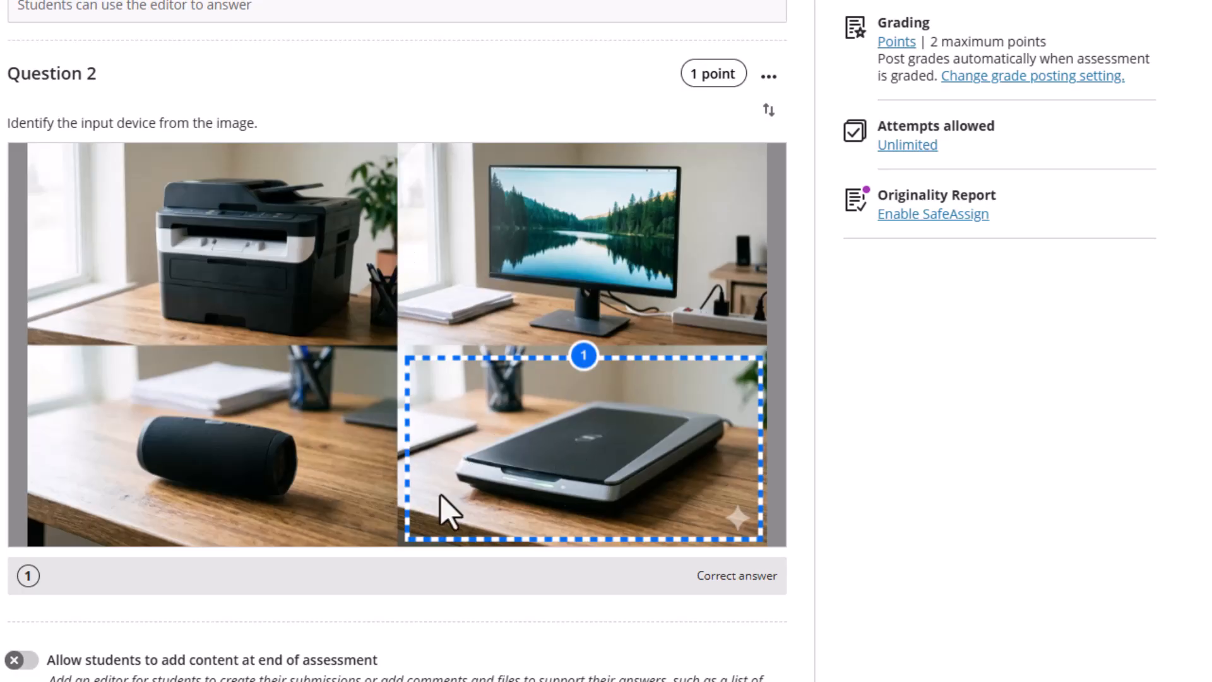
{"action": "mouse_move", "coordinate": [420, 603]}
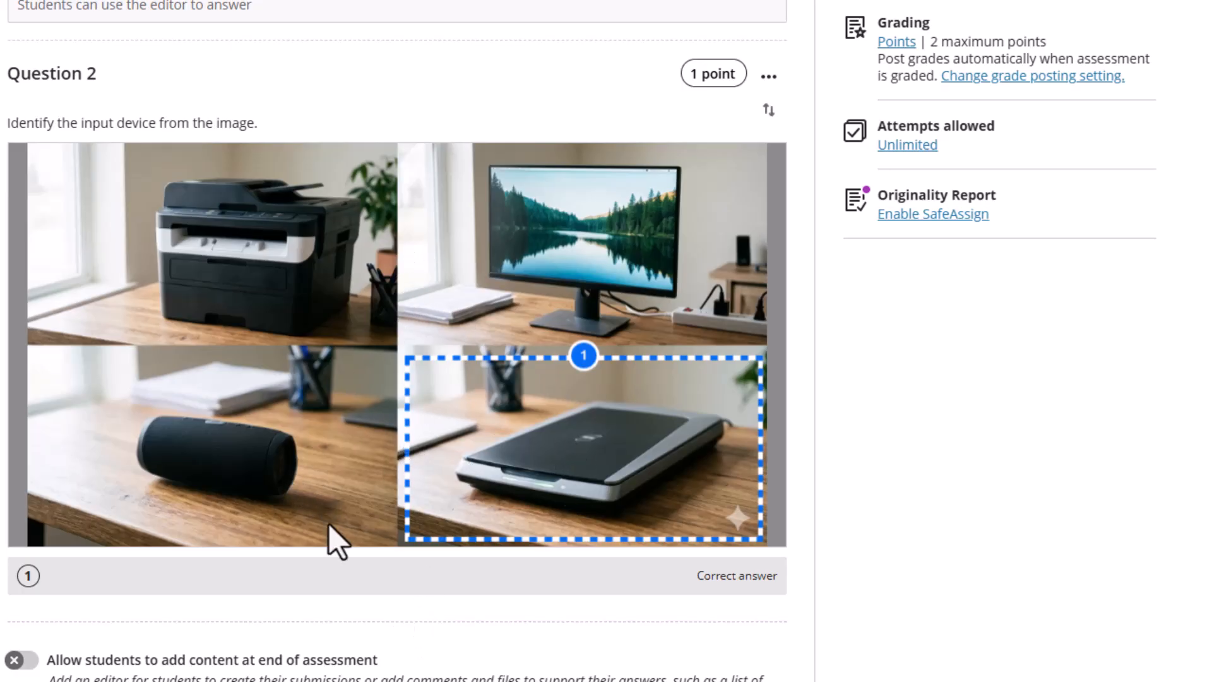
{"action": "left_click", "coordinate": [396, 622]}
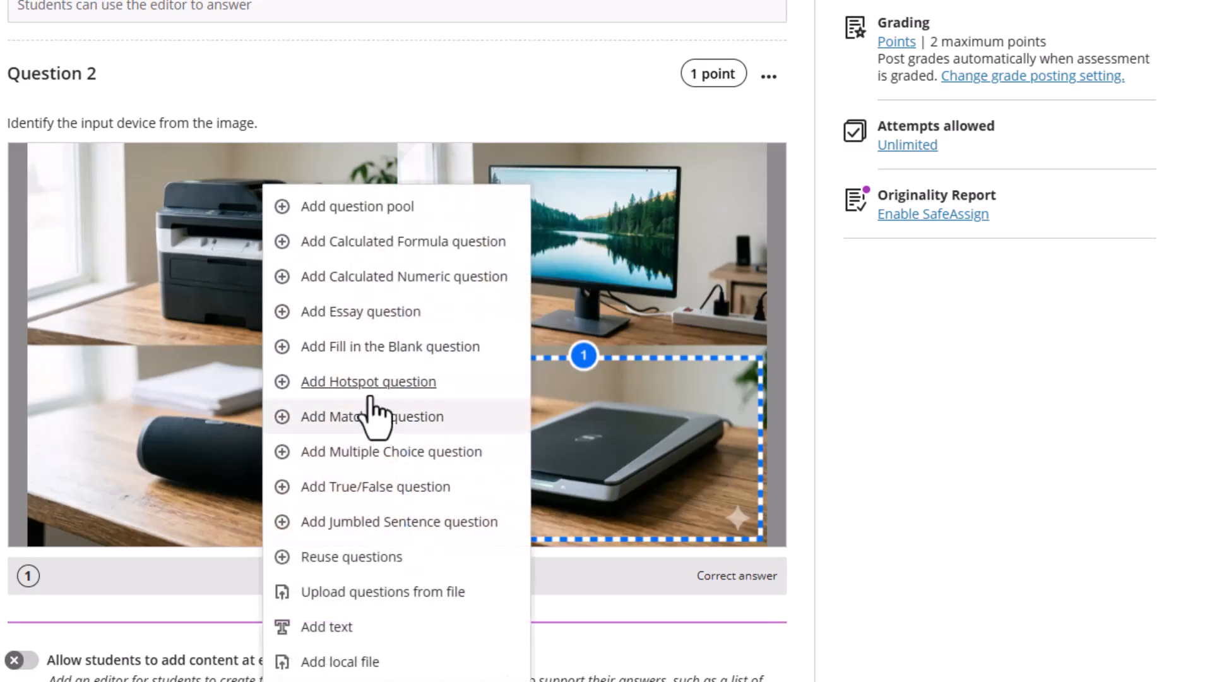
{"action": "left_click", "coordinate": [371, 383]}
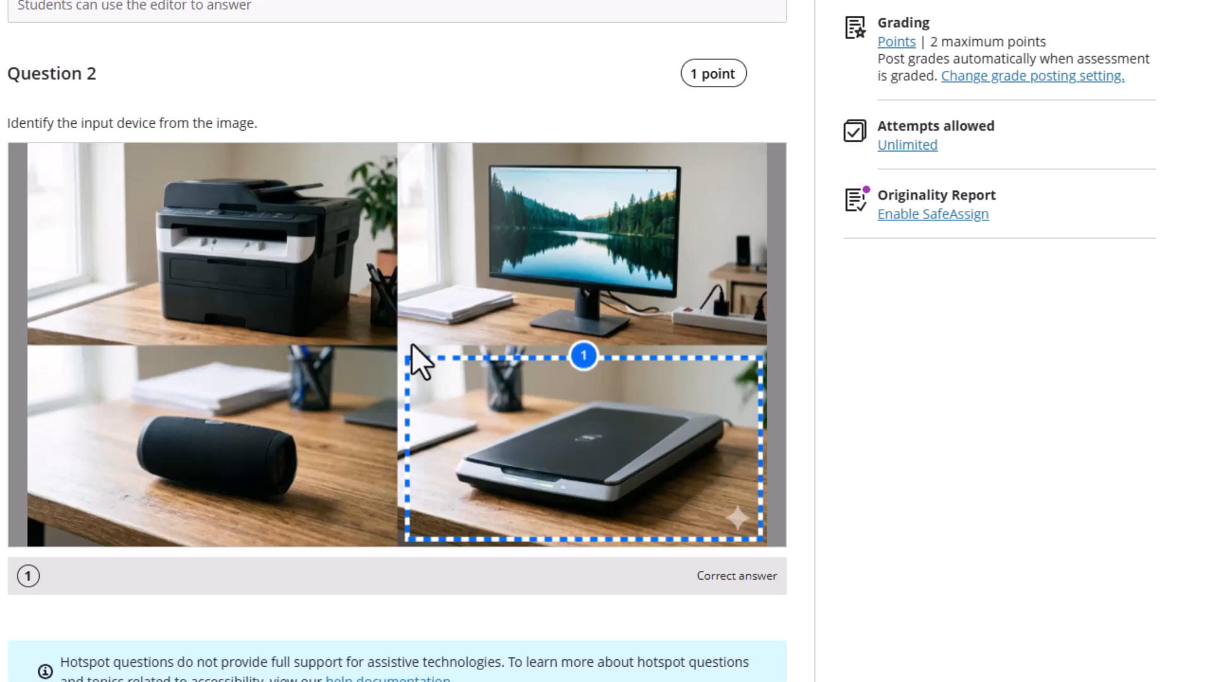
{"action": "scroll", "coordinate": [442, 372], "scroll_direction": "down", "scroll_amount": 7}
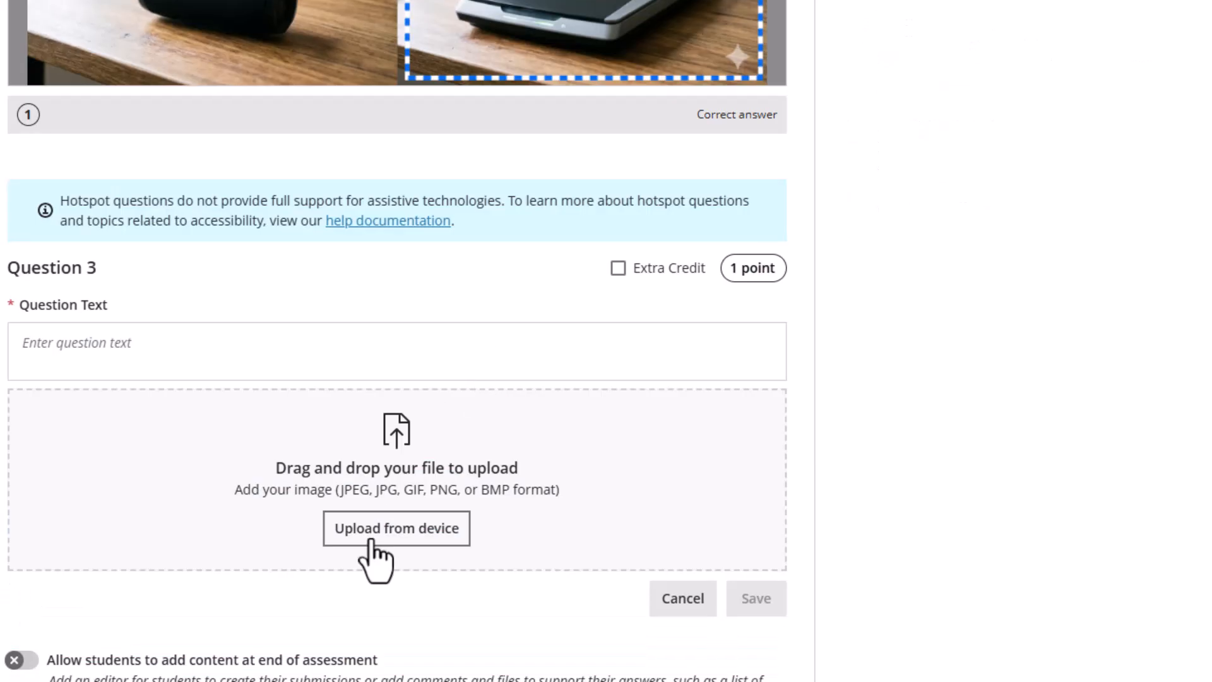
{"action": "left_click", "coordinate": [88, 353]}
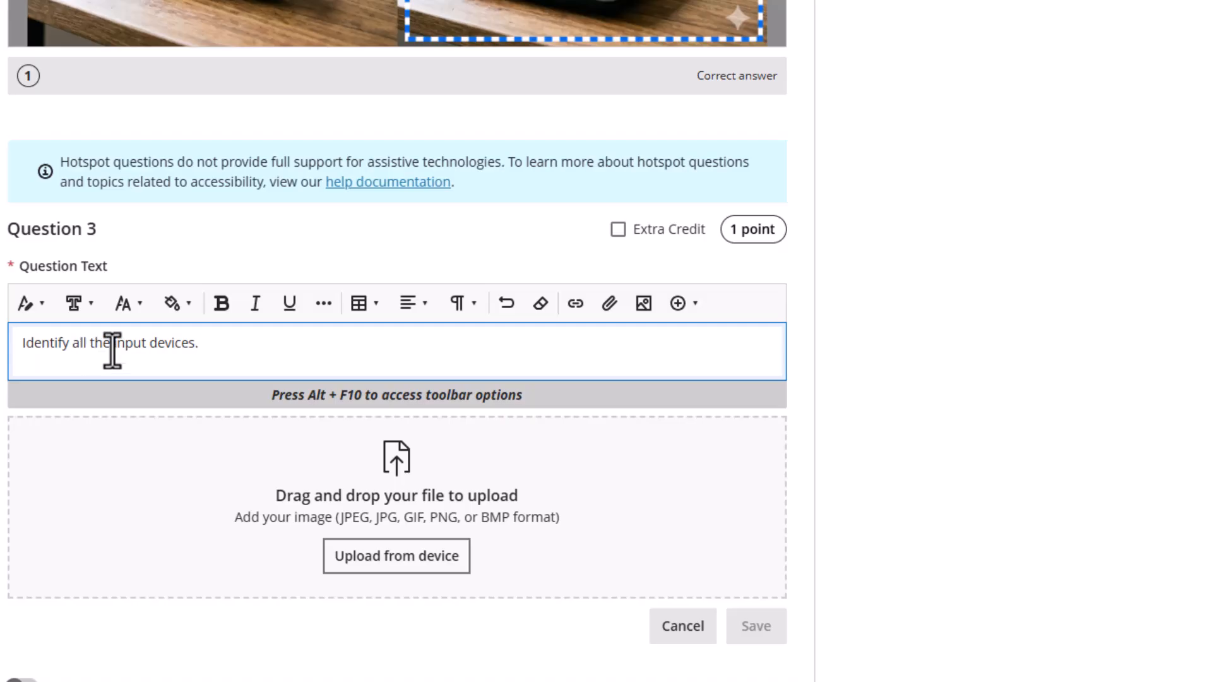
{"action": "left_click", "coordinate": [388, 569]}
Upload the six-device photo Gemini_Generated_Image_qwxfw2qwxfw2qwxf.png from the computer
{"action": "left_click", "coordinate": [407, 527]}
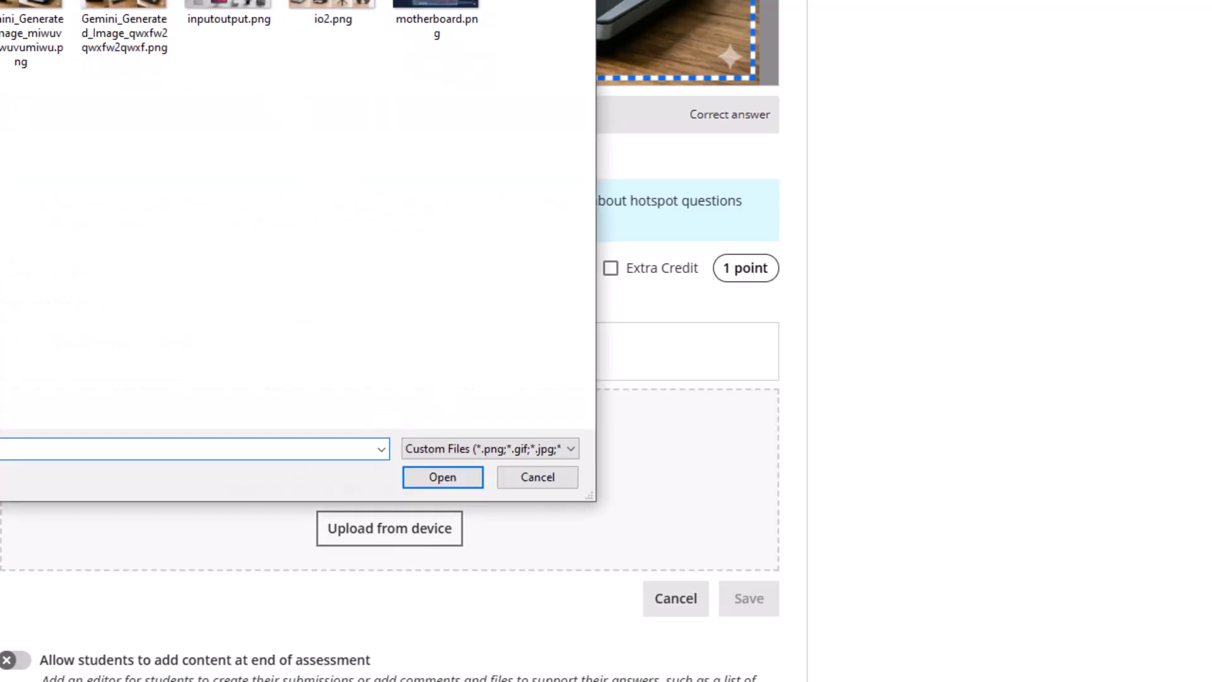
{"action": "left_click_drag", "start_coordinate": [625, 0], "coordinate": [625, 0]}
{"action": "left_click_drag", "start_coordinate": [334, 0], "coordinate": [669, 9]}
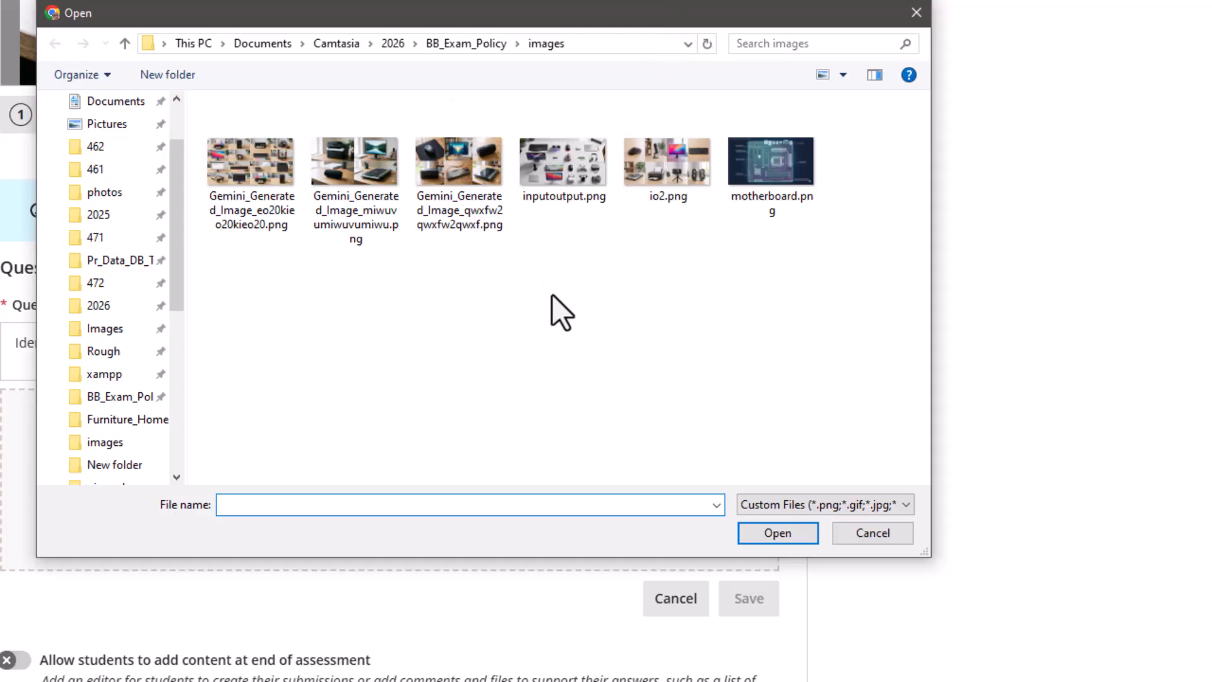
{"action": "scroll", "coordinate": [549, 303], "scroll_direction": "up", "scroll_amount": 3, "text": "ctrl"}
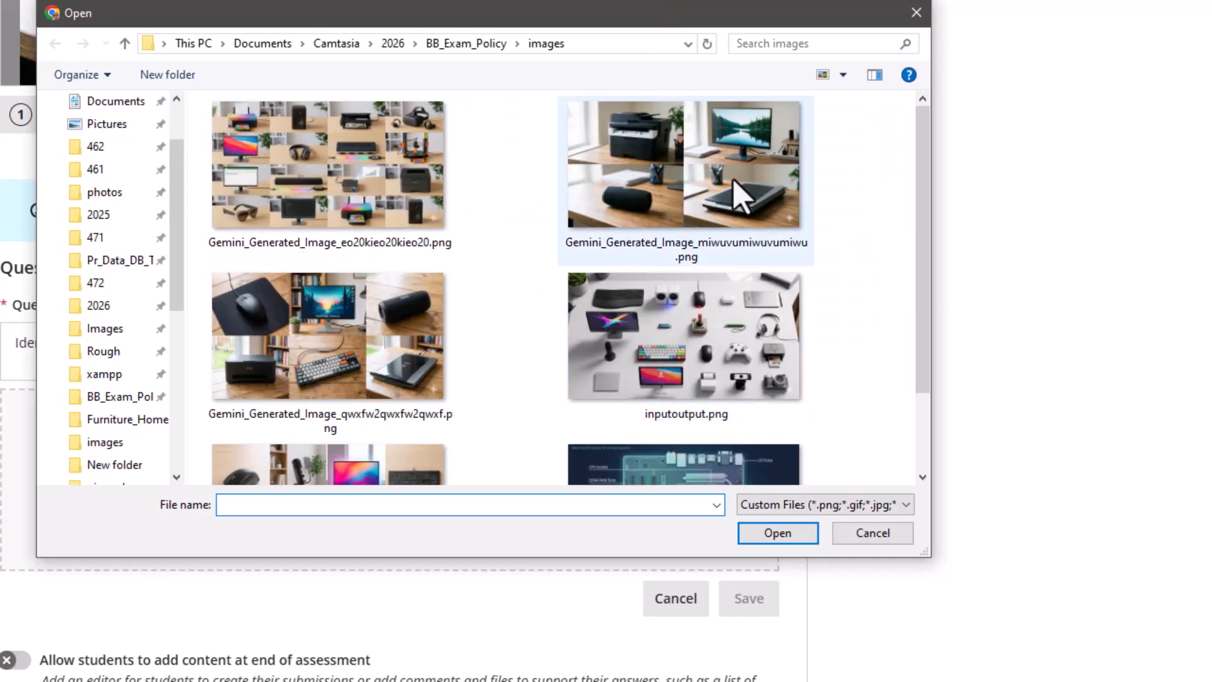
{"action": "scroll", "coordinate": [572, 310], "scroll_direction": "down", "scroll_amount": 3}
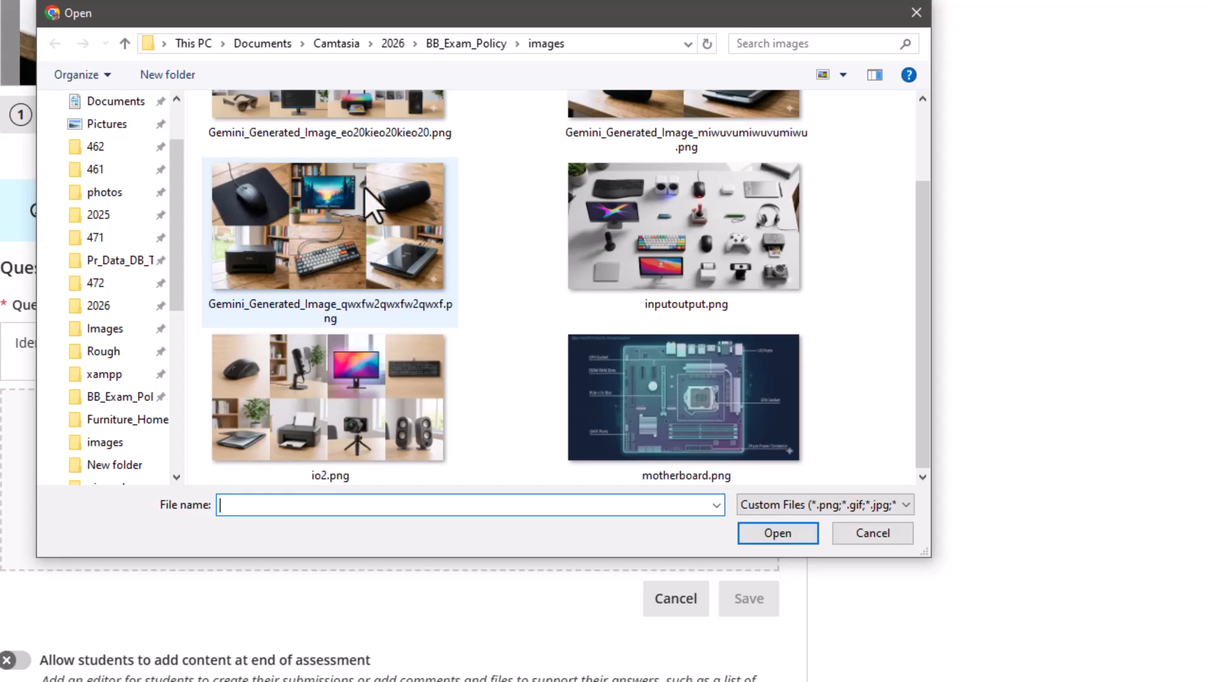
{"action": "left_click", "coordinate": [333, 224]}
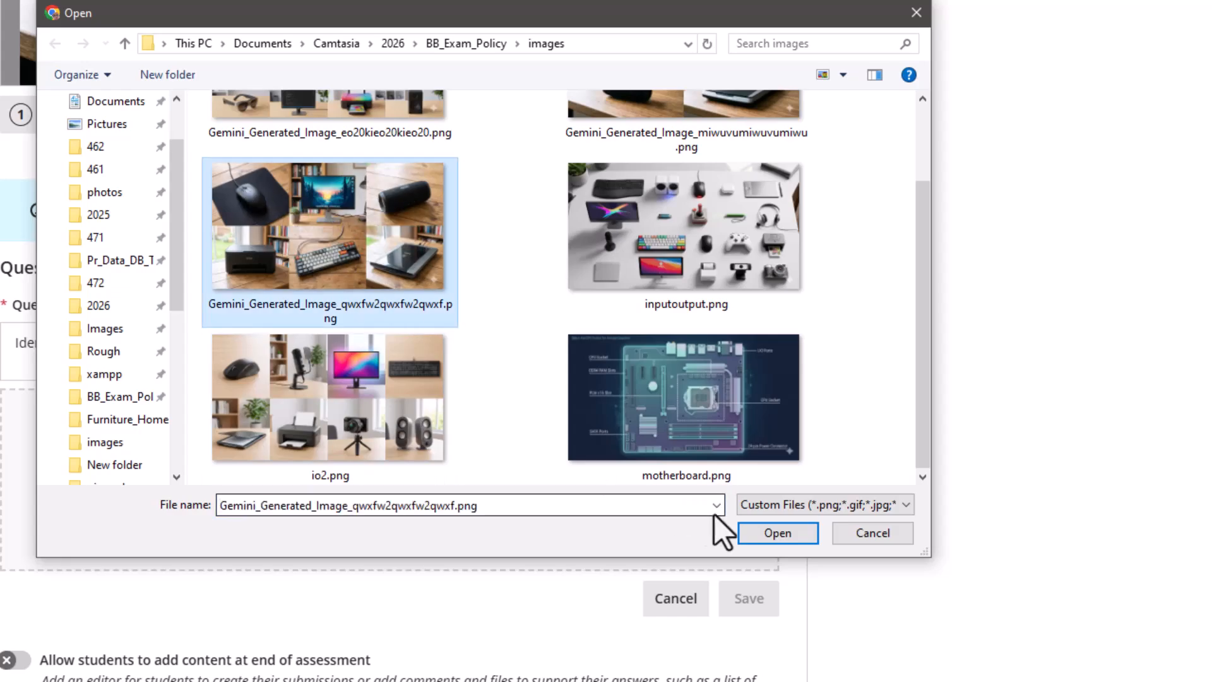
{"action": "left_click", "coordinate": [763, 532]}
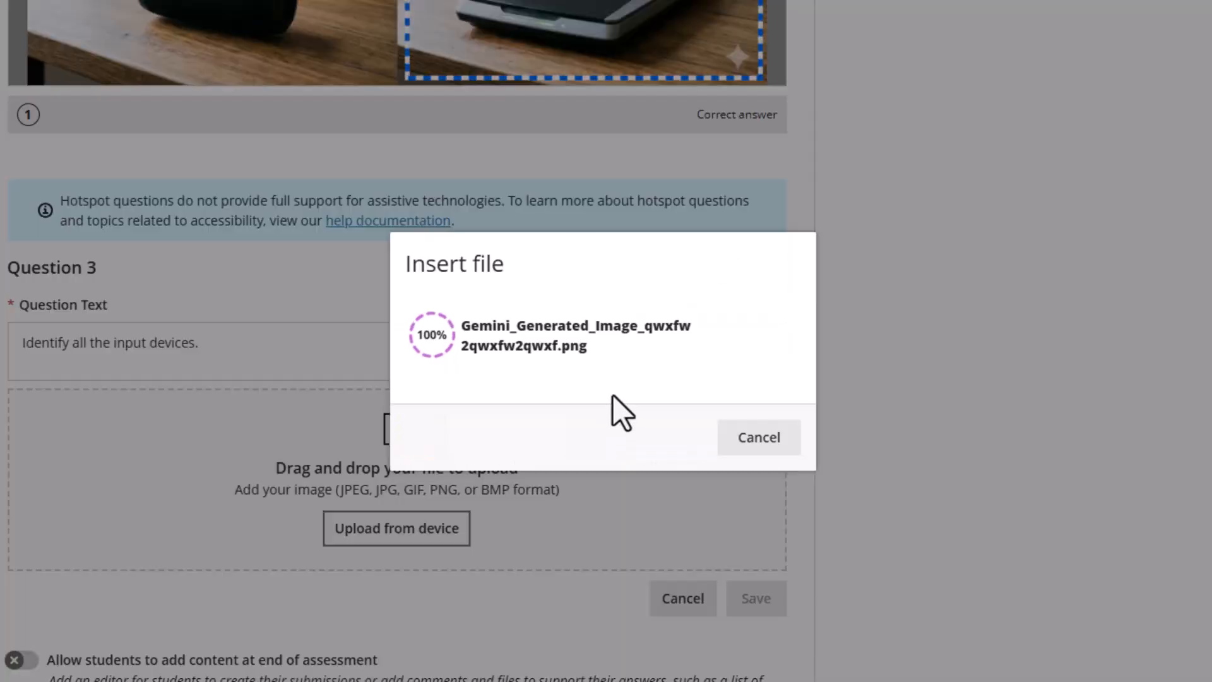
Draw three rectangular hotspots and drop them onto the mouse, keyboard and scanner
{"action": "scroll", "coordinate": [625, 381], "scroll_direction": "down", "scroll_amount": 2}
{"action": "scroll", "coordinate": [631, 383], "scroll_direction": "down", "scroll_amount": 3}
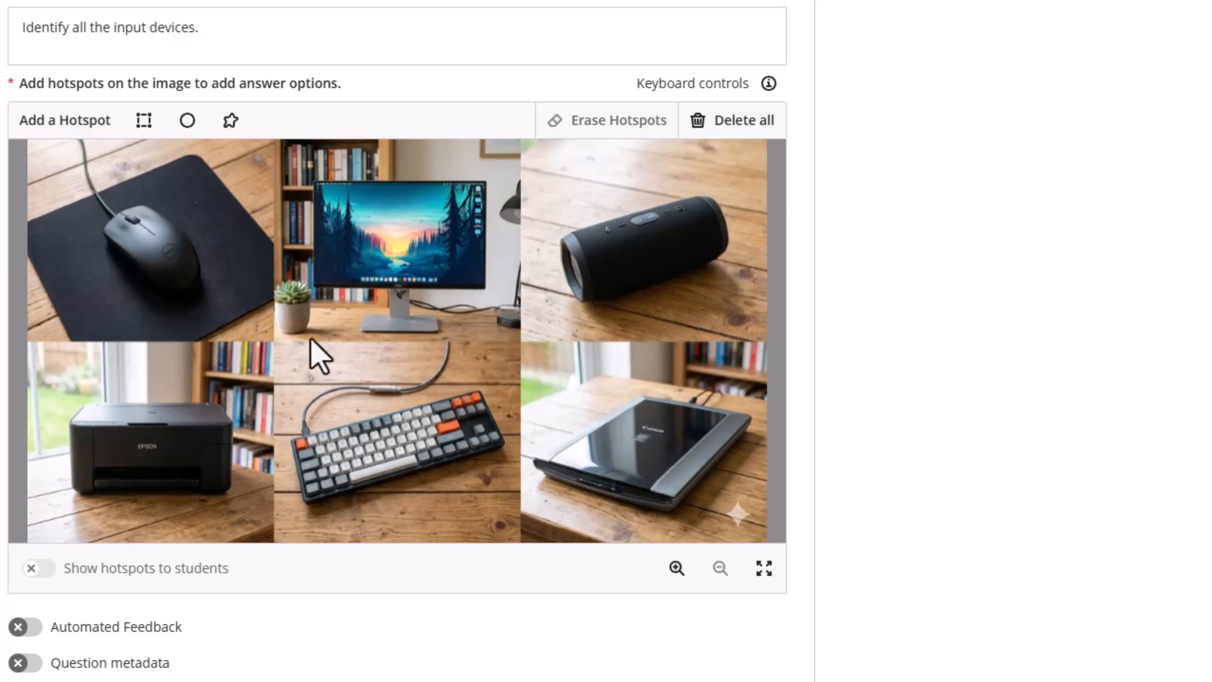
{"action": "left_click", "coordinate": [144, 120]}
{"action": "left_click_drag", "start_coordinate": [392, 330], "coordinate": [169, 230]}
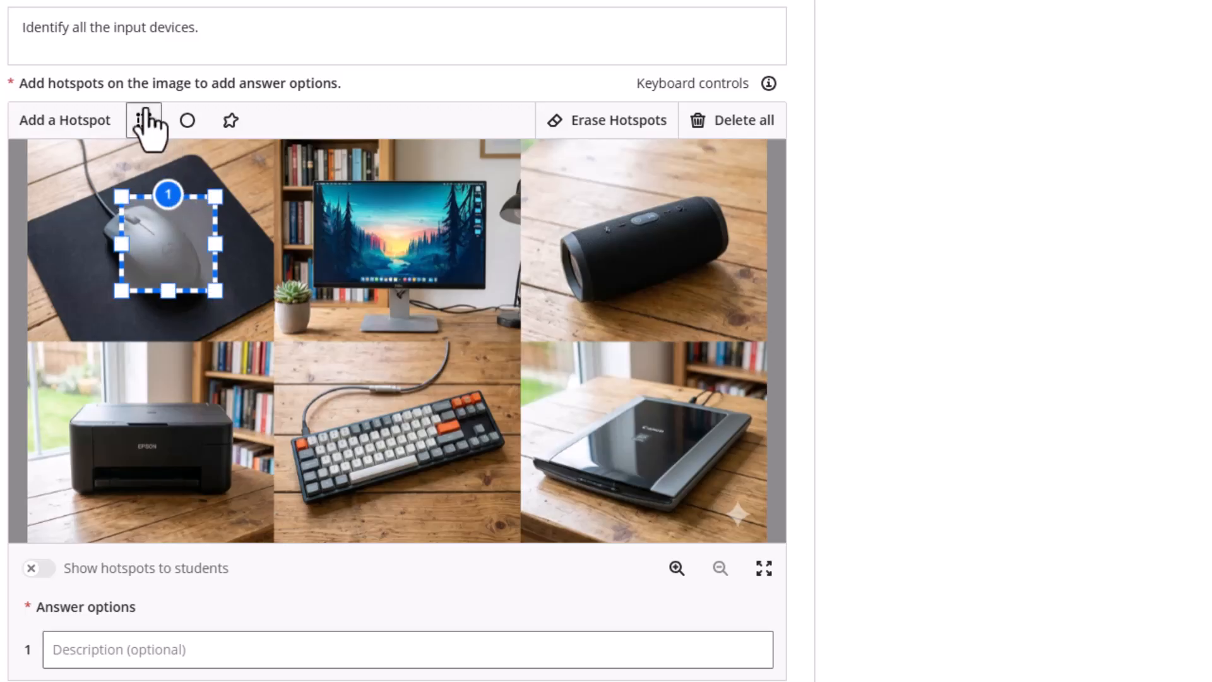
{"action": "left_click", "coordinate": [145, 121]}
{"action": "left_click_drag", "start_coordinate": [406, 319], "coordinate": [376, 418]}
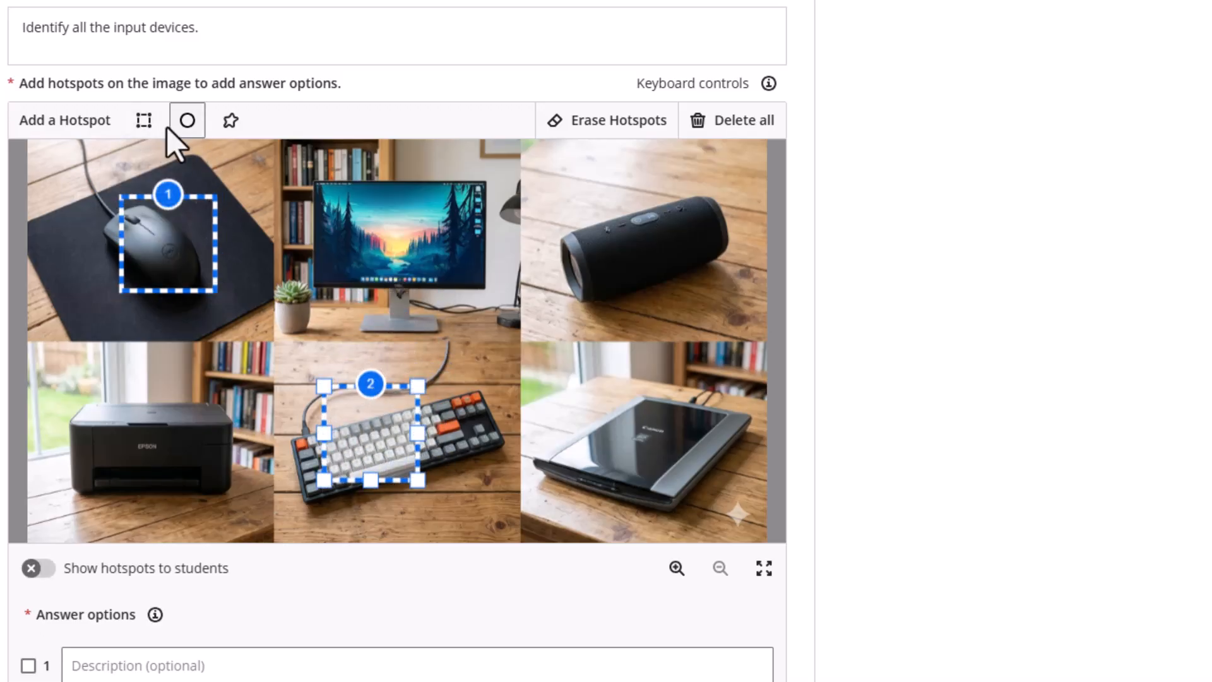
{"action": "left_click", "coordinate": [144, 121]}
{"action": "left_click_drag", "start_coordinate": [387, 327], "coordinate": [640, 440]}
Reposition and stretch hotspots 1–3 to fully cover the mouse, keyboard and scanner
{"action": "left_click_drag", "start_coordinate": [173, 248], "coordinate": [260, 202]}
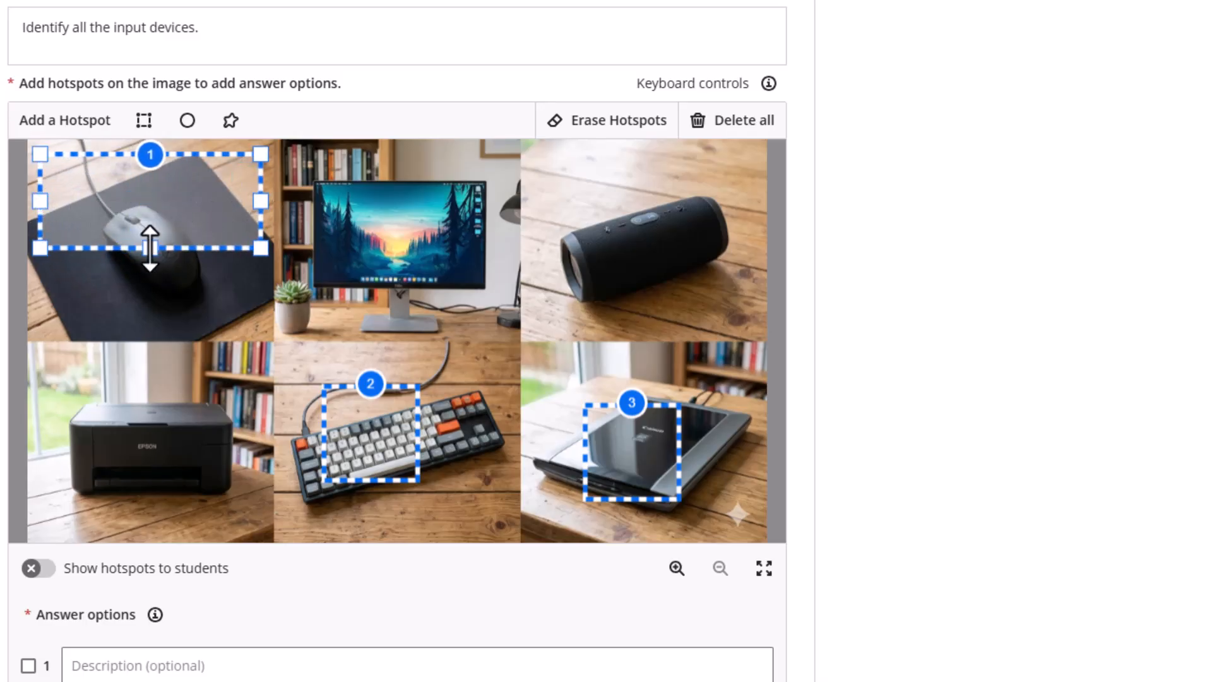
{"action": "left_click_drag", "start_coordinate": [150, 248], "coordinate": [151, 331]}
{"action": "left_click_drag", "start_coordinate": [400, 461], "coordinate": [506, 406]}
{"action": "left_click_drag", "start_coordinate": [393, 448], "coordinate": [396, 521]}
{"action": "left_click_drag", "start_coordinate": [653, 458], "coordinate": [752, 420]}
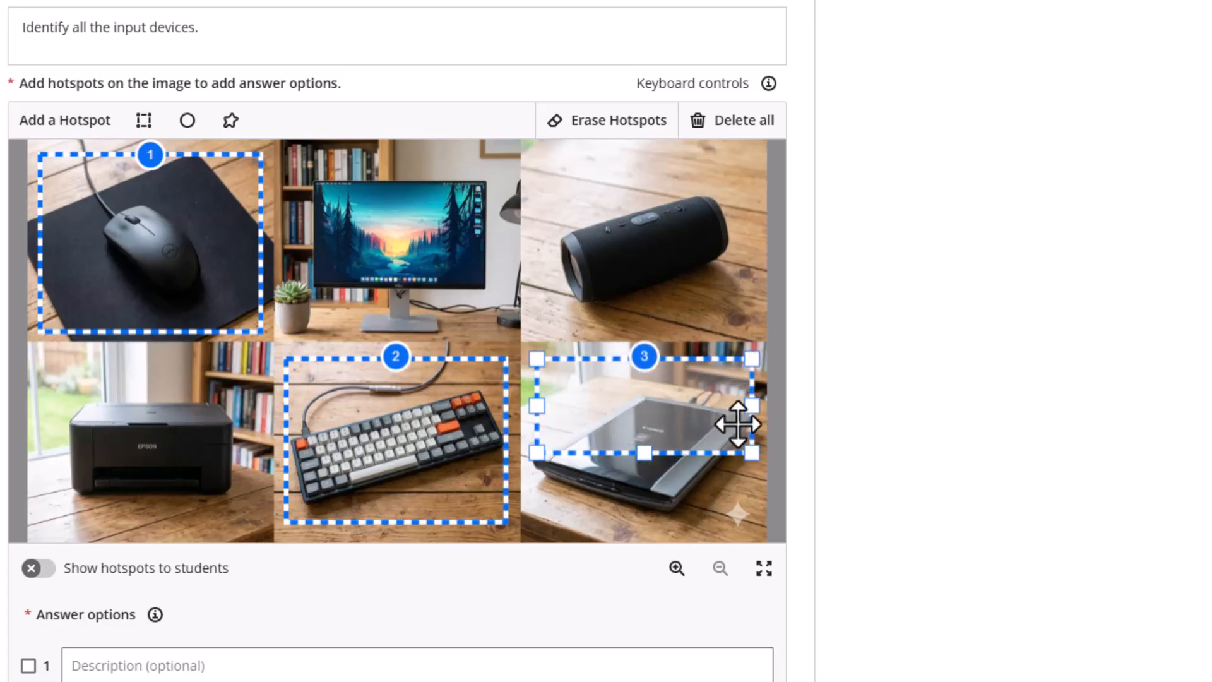
{"action": "left_click_drag", "start_coordinate": [654, 453], "coordinate": [644, 522]}
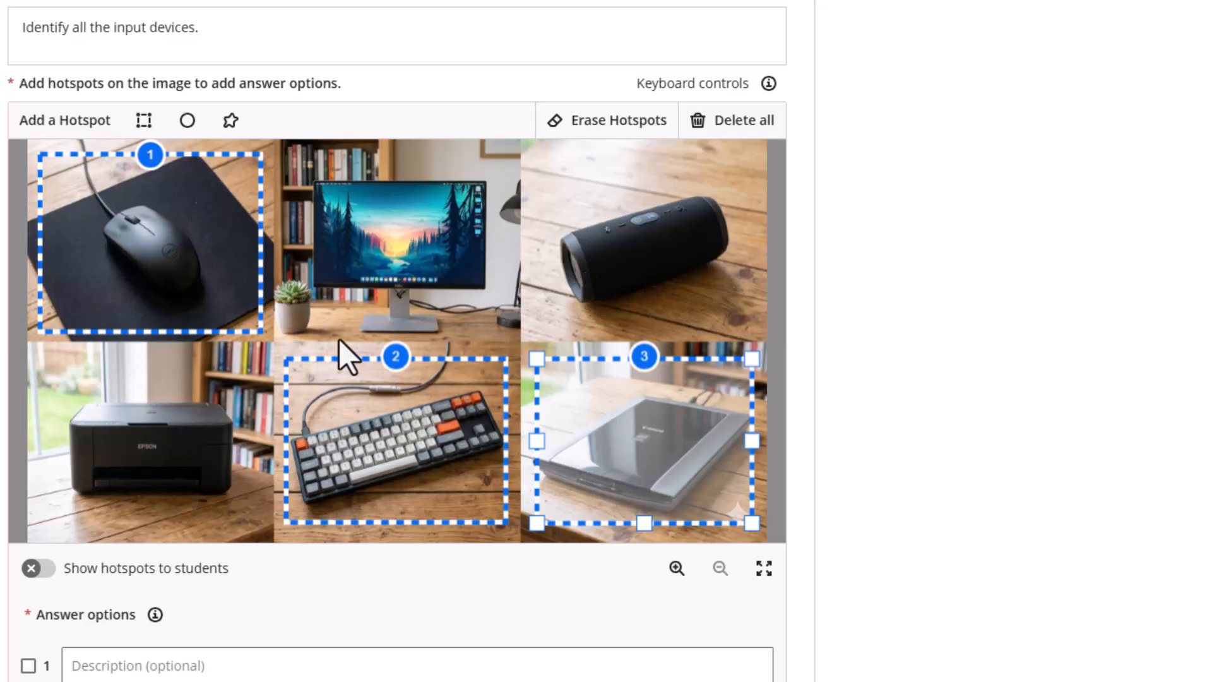
{"action": "scroll", "coordinate": [293, 448], "scroll_direction": "down", "scroll_amount": 3}
{"action": "scroll", "coordinate": [310, 442], "scroll_direction": "up", "scroll_amount": 3}
{"action": "scroll", "coordinate": [322, 354], "scroll_direction": "down", "scroll_amount": 3}
{"action": "scroll", "coordinate": [211, 376], "scroll_direction": "up", "scroll_amount": 2}
{"action": "scroll", "coordinate": [218, 369], "scroll_direction": "down", "scroll_amount": 3}
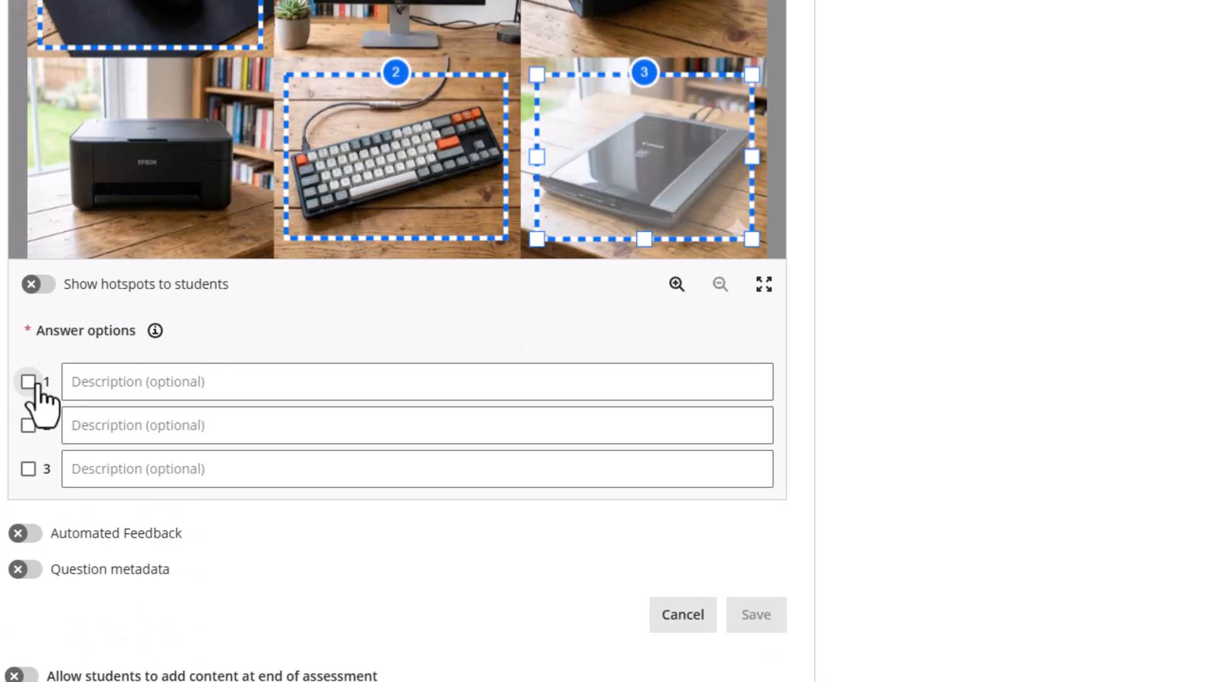
Mark hotspot 1 as a correct answer and review the answer options
{"action": "scroll", "coordinate": [70, 384], "scroll_direction": "up", "scroll_amount": 3}
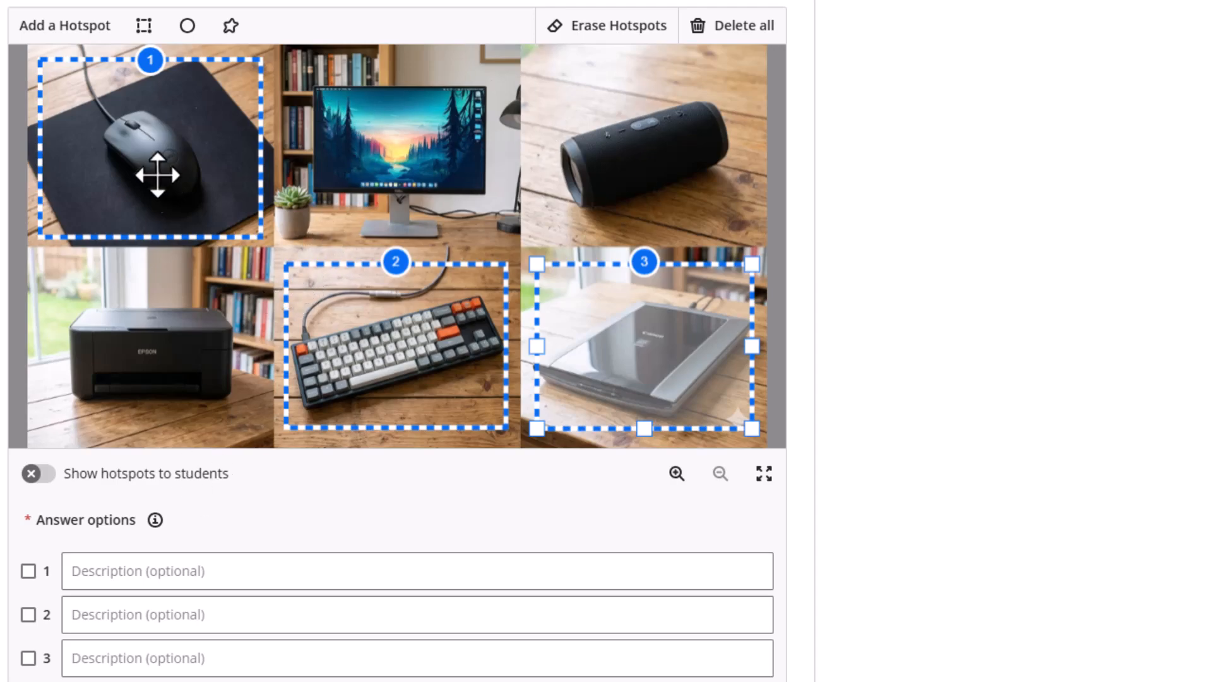
{"action": "left_click", "coordinate": [29, 571]}
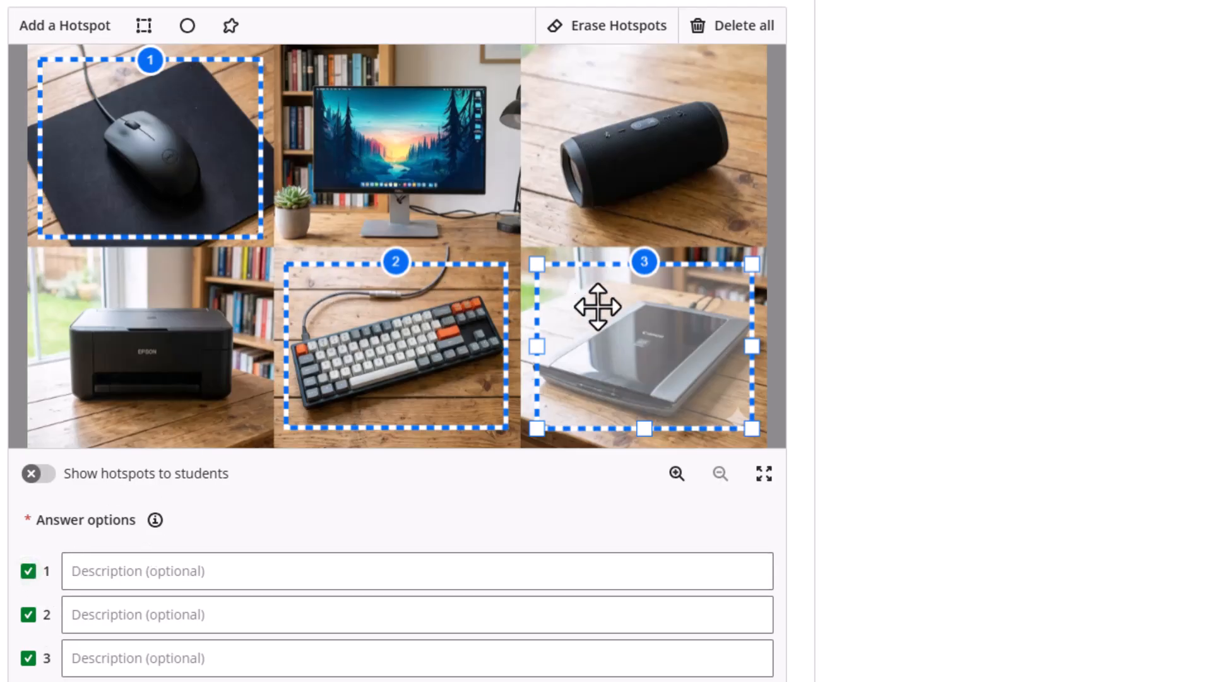
{"action": "scroll", "coordinate": [442, 278], "scroll_direction": "up", "scroll_amount": 2}
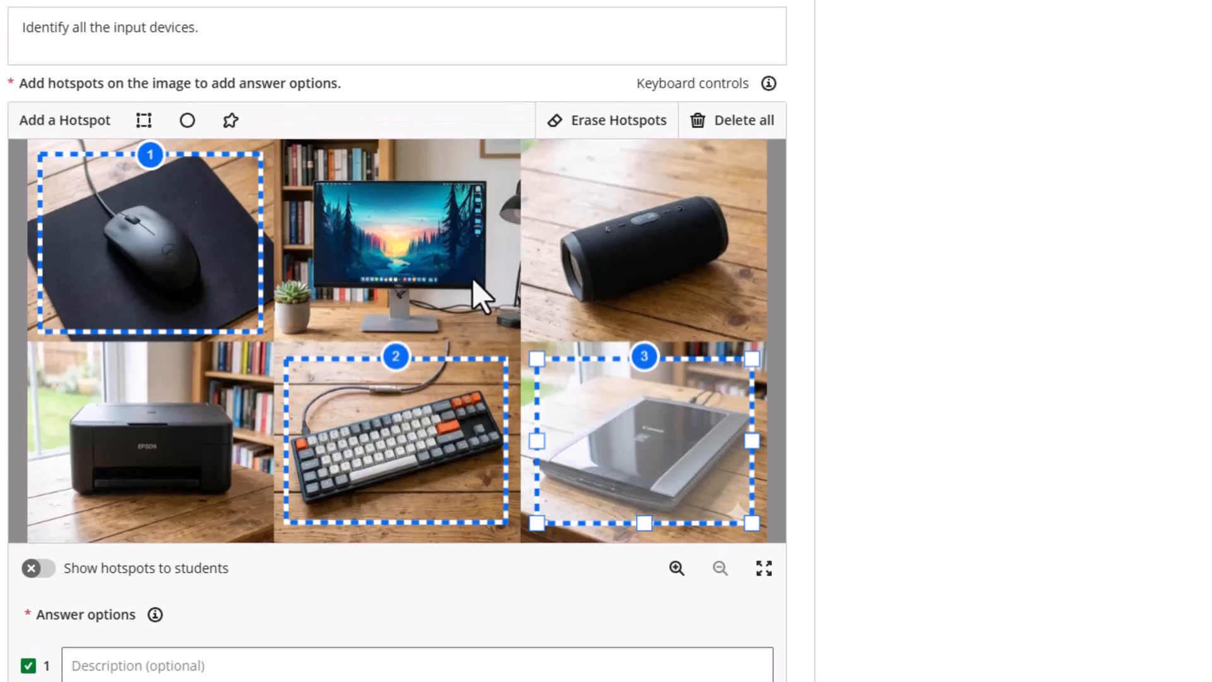
{"action": "scroll", "coordinate": [474, 280], "scroll_direction": "down", "scroll_amount": 2}
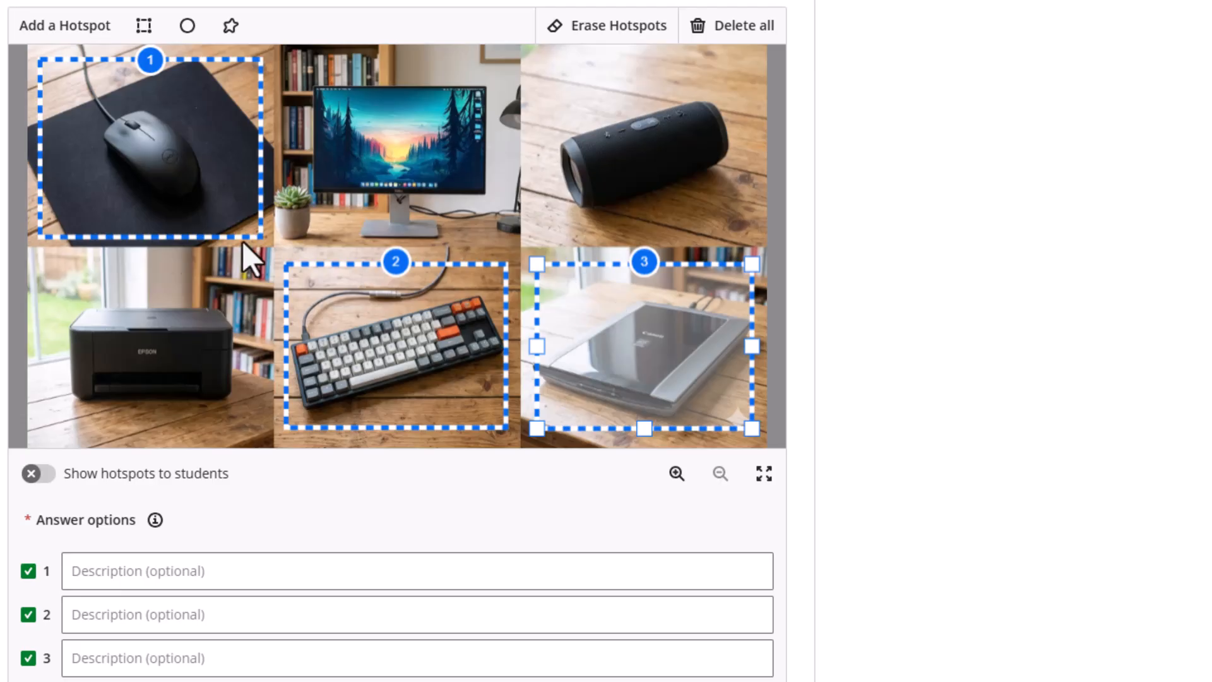
{"action": "scroll", "coordinate": [127, 373], "scroll_direction": "down", "scroll_amount": 2}
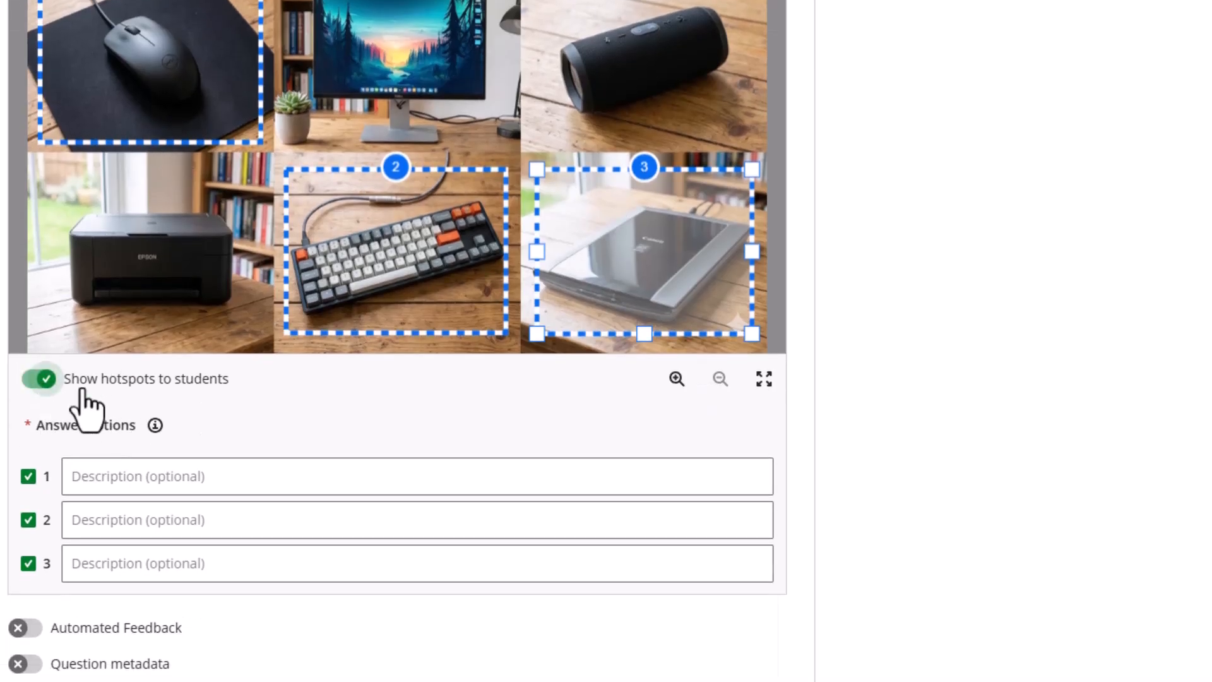
{"action": "scroll", "coordinate": [238, 341], "scroll_direction": "up", "scroll_amount": 2}
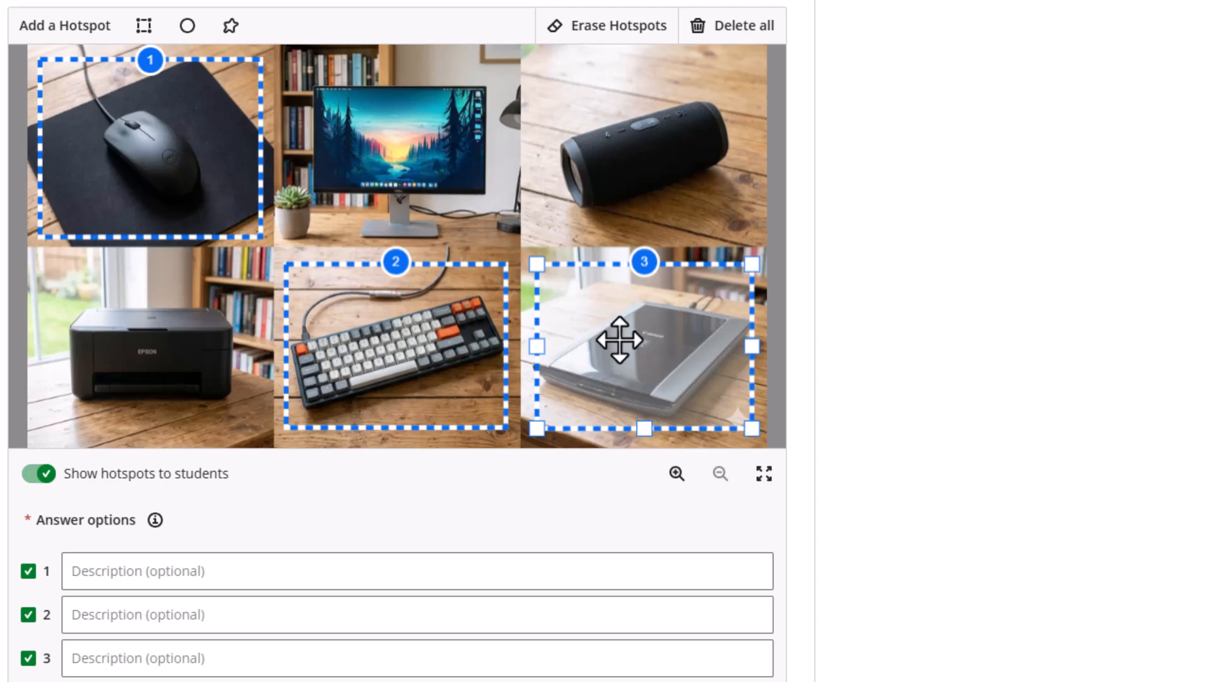
Add rectangular hotspots 4 and 5 sized over the monitor and the whole speaker
{"action": "left_click", "coordinate": [135, 27]}
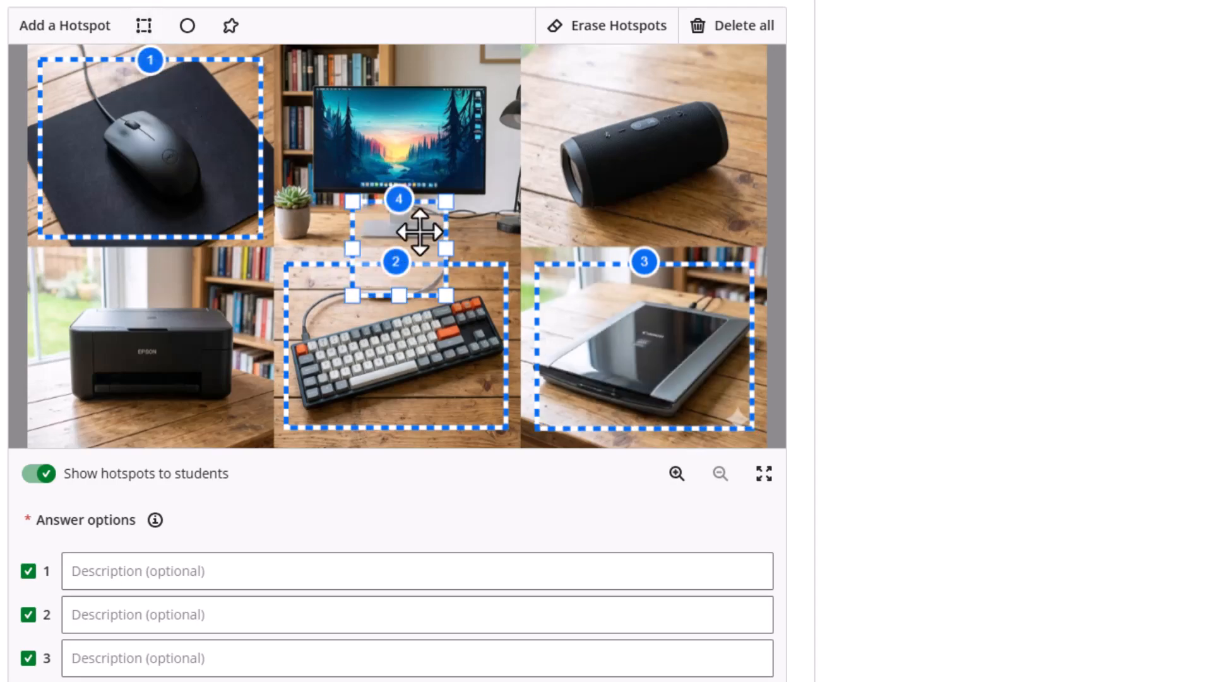
{"action": "left_click_drag", "start_coordinate": [392, 230], "coordinate": [498, 121]}
{"action": "left_click_drag", "start_coordinate": [382, 159], "coordinate": [399, 232]}
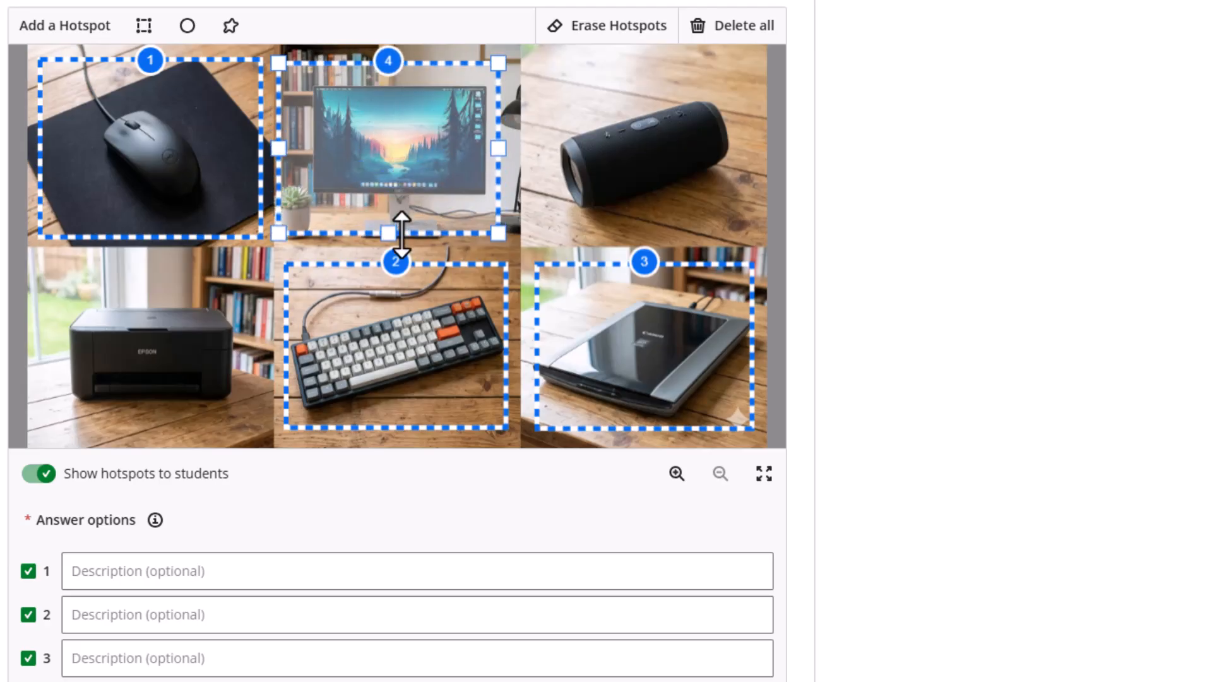
{"action": "left_click", "coordinate": [145, 29]}
{"action": "left_click_drag", "start_coordinate": [382, 168], "coordinate": [755, 119]}
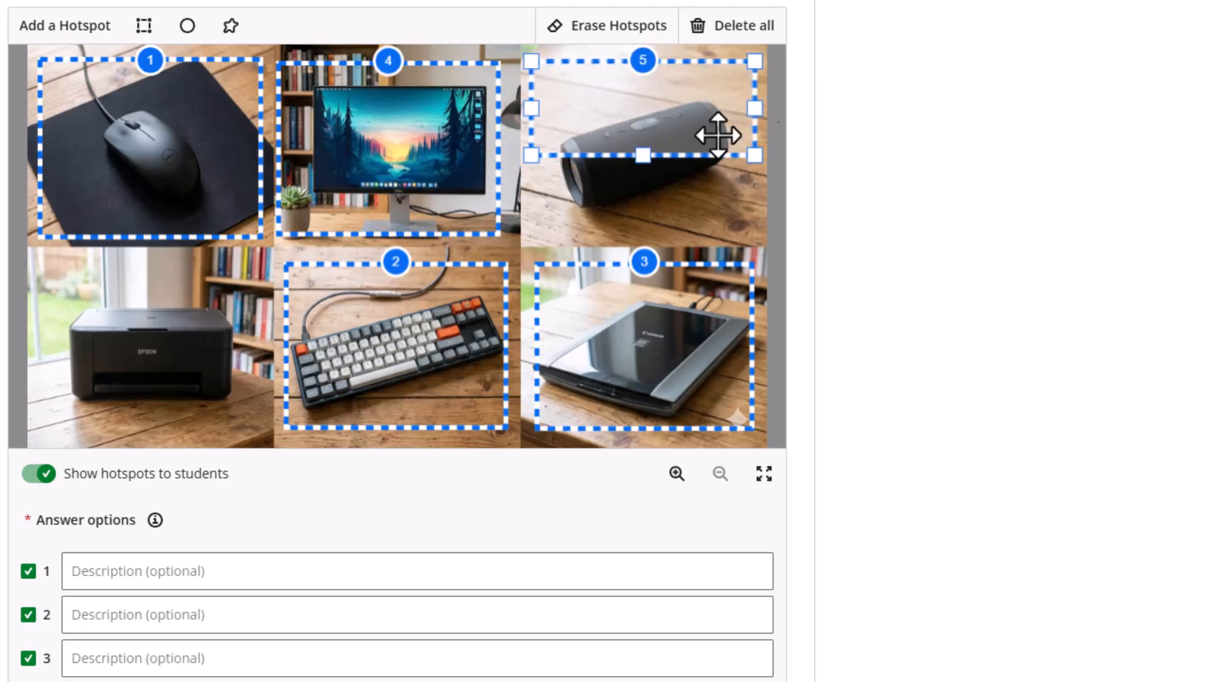
{"action": "left_click_drag", "start_coordinate": [643, 155], "coordinate": [643, 222]}
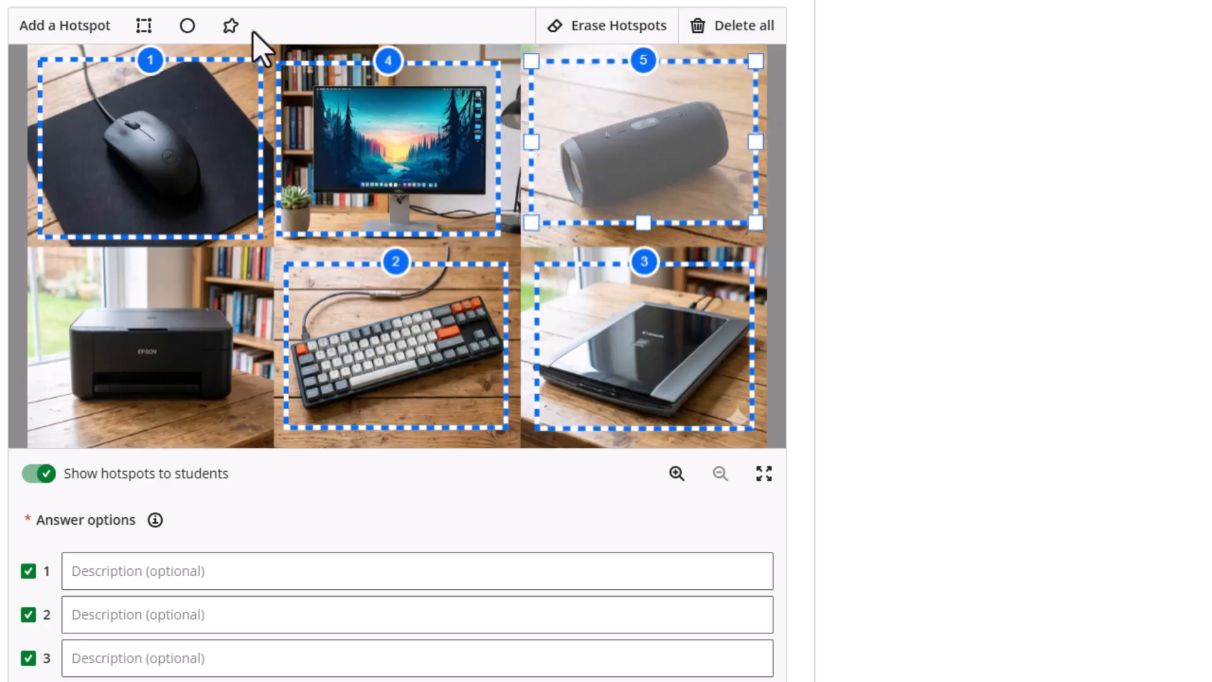
Add rectangular hotspot 6 and enlarge it to cover the printer
{"action": "left_click", "coordinate": [144, 27]}
{"action": "left_click_drag", "start_coordinate": [406, 239], "coordinate": [255, 320]}
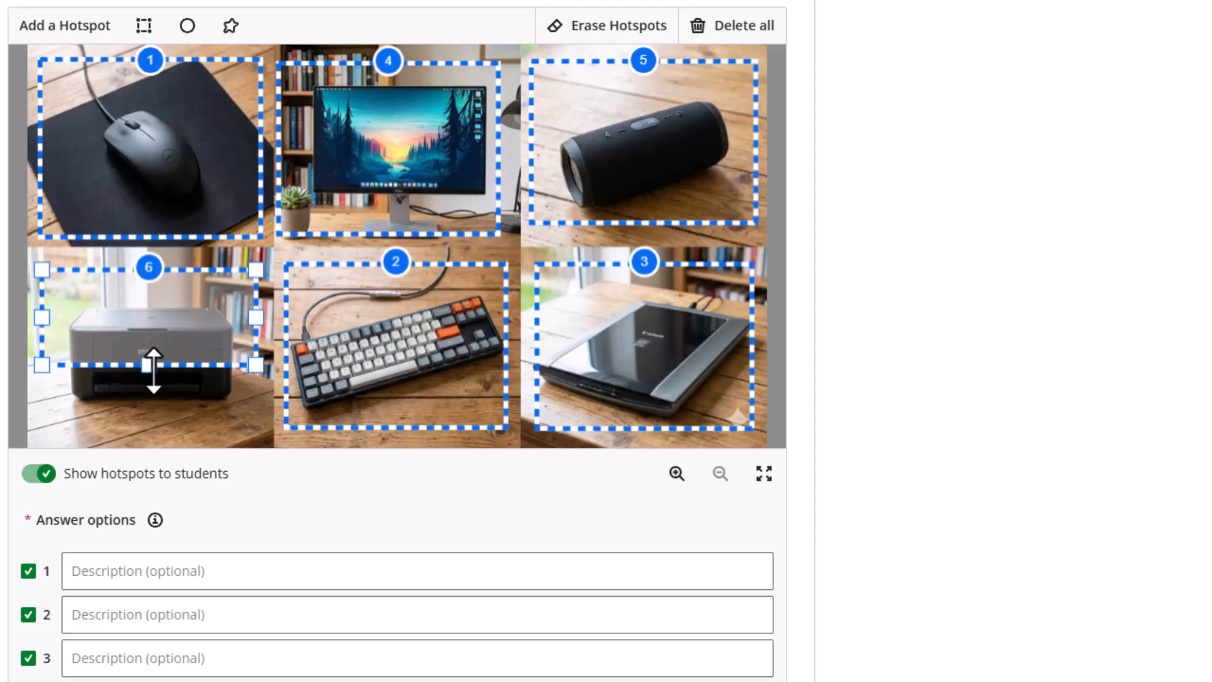
{"action": "left_click_drag", "start_coordinate": [153, 365], "coordinate": [155, 424]}
{"action": "scroll", "coordinate": [151, 421], "scroll_direction": "down", "scroll_amount": 3}
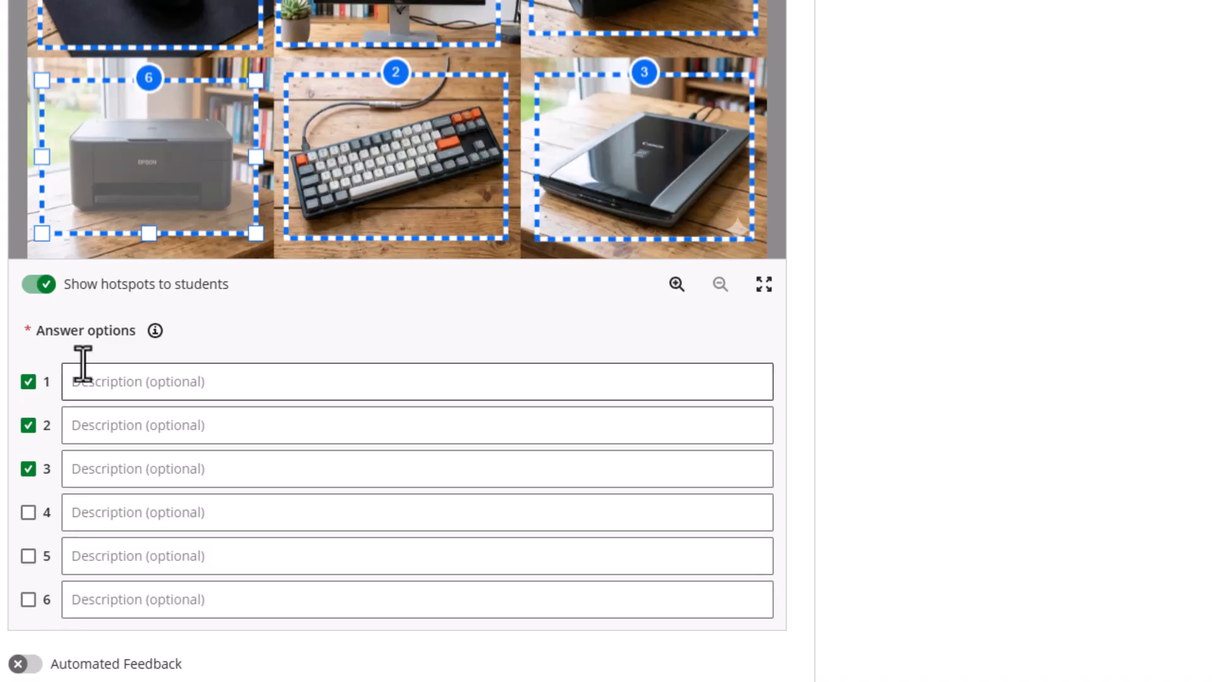
{"action": "mouse_move", "coordinate": [155, 329]}
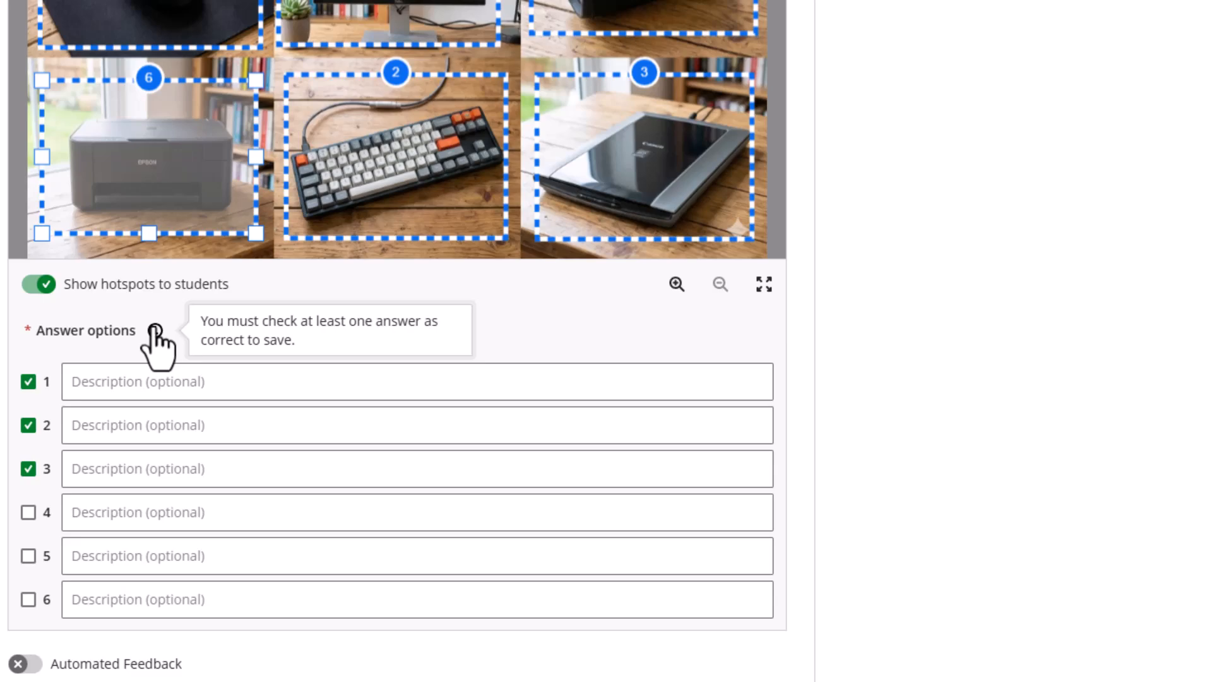
{"action": "scroll", "coordinate": [924, 318], "scroll_direction": "up", "scroll_amount": 5}
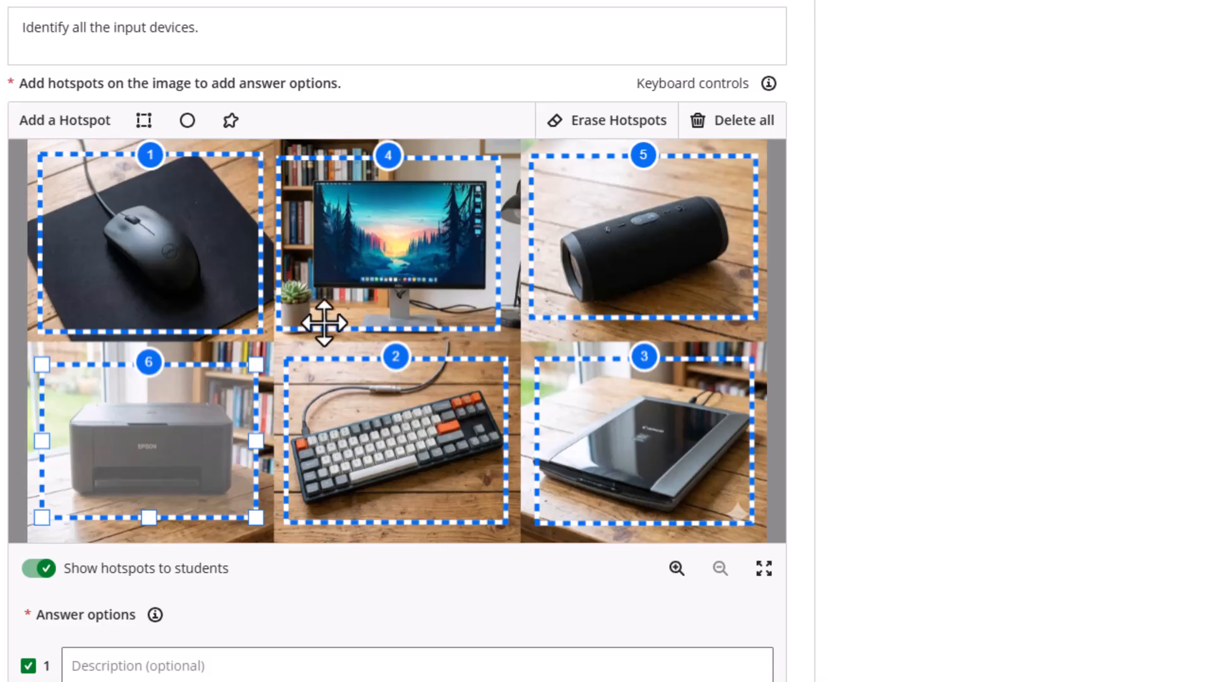
{"action": "scroll", "coordinate": [548, 333], "scroll_direction": "down", "scroll_amount": 7}
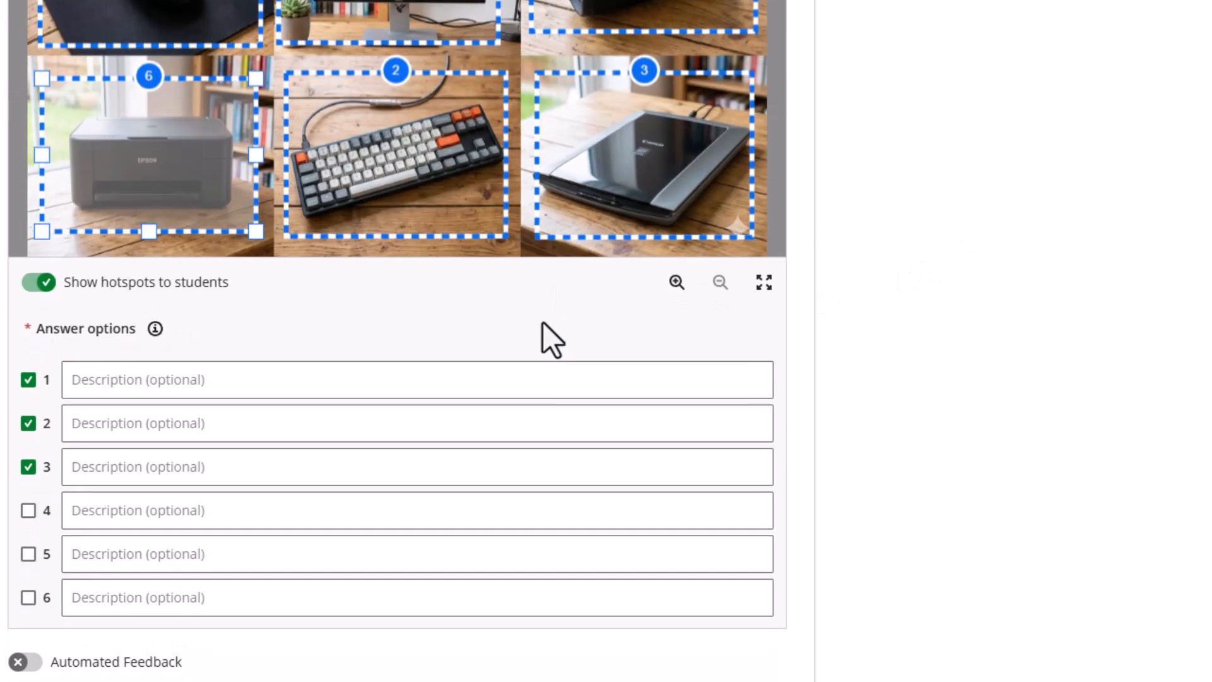
{"action": "scroll", "coordinate": [541, 325], "scroll_direction": "up", "scroll_amount": 6}
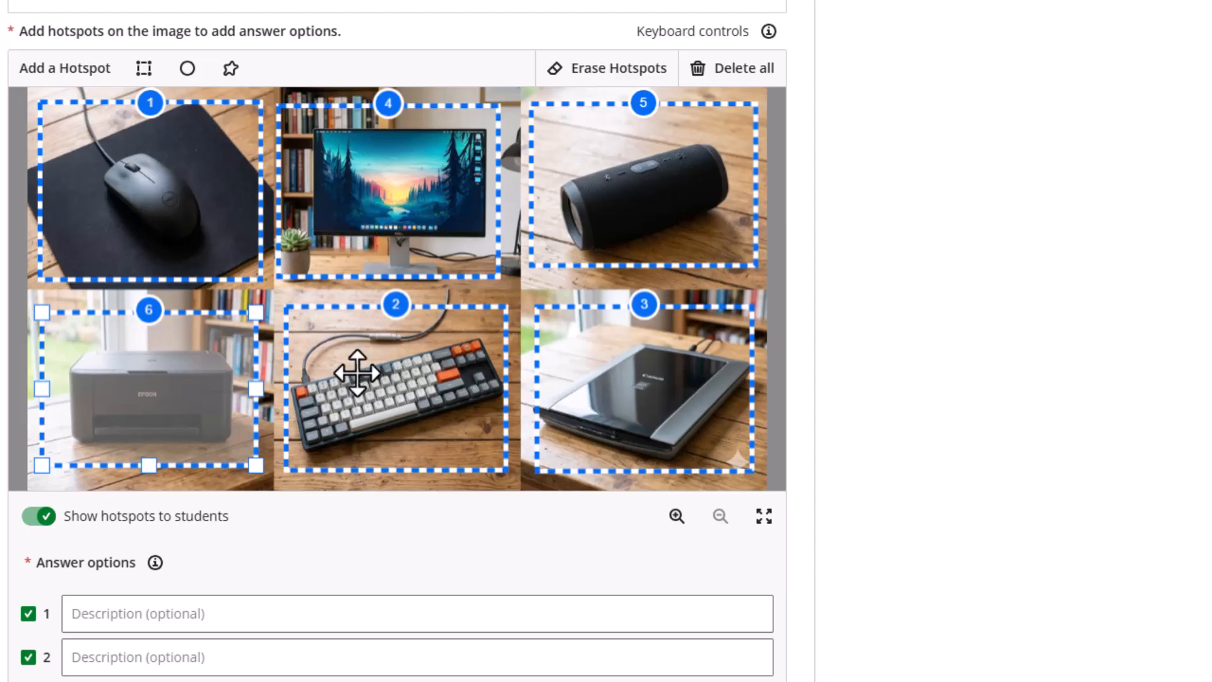
Label the options Mouse, KB, Scanner, Monitor, speaker and printer, then save Question 3
{"action": "scroll", "coordinate": [223, 488], "scroll_direction": "down", "scroll_amount": 3}
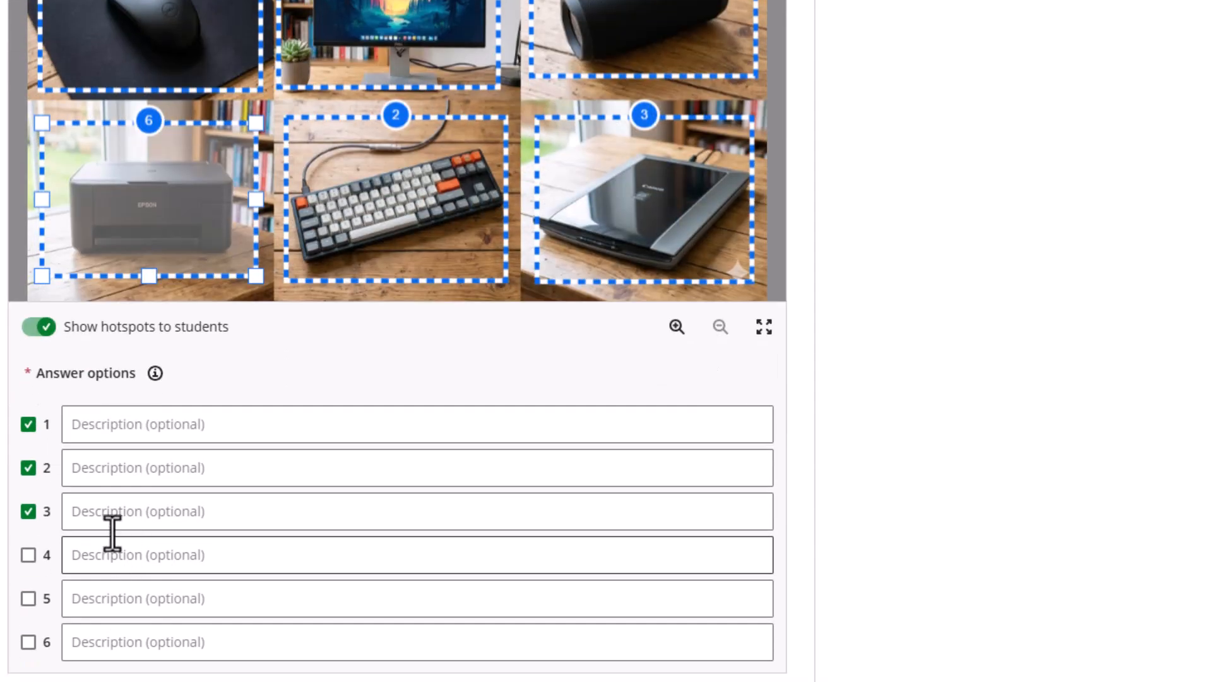
{"action": "left_click", "coordinate": [88, 425]}
{"action": "scroll", "coordinate": [97, 425], "scroll_direction": "up", "scroll_amount": 3}
{"action": "scroll", "coordinate": [112, 436], "scroll_direction": "down", "scroll_amount": 4}
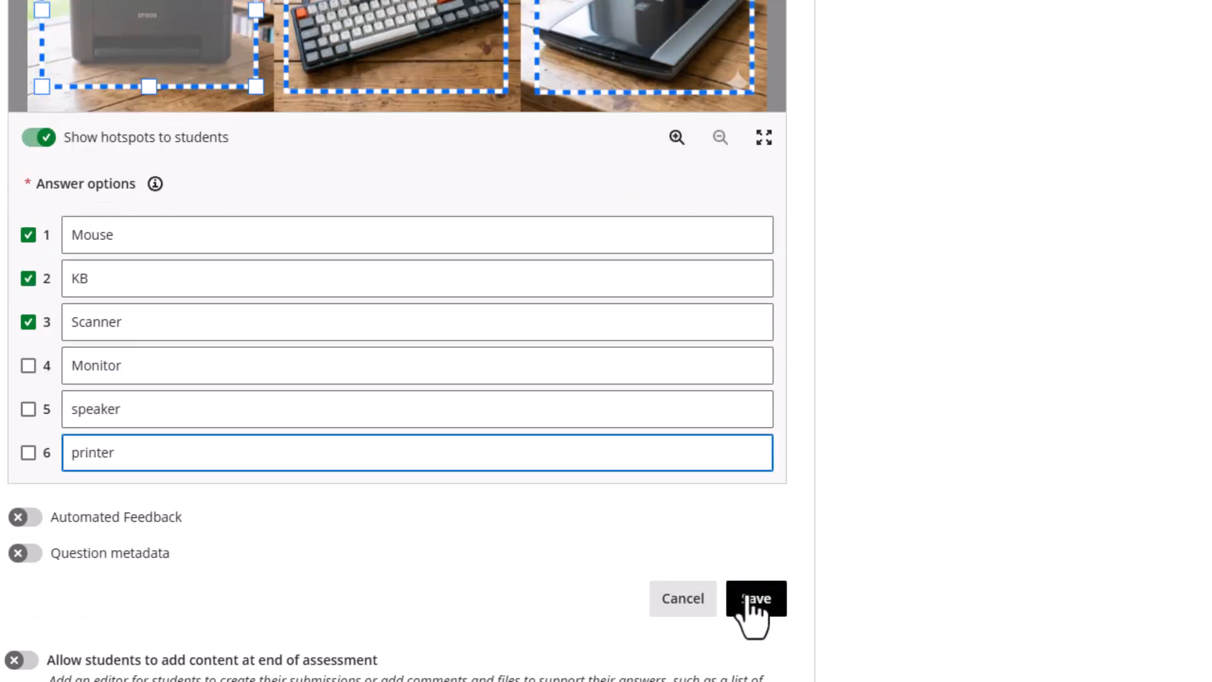
{"action": "left_click", "coordinate": [749, 598]}
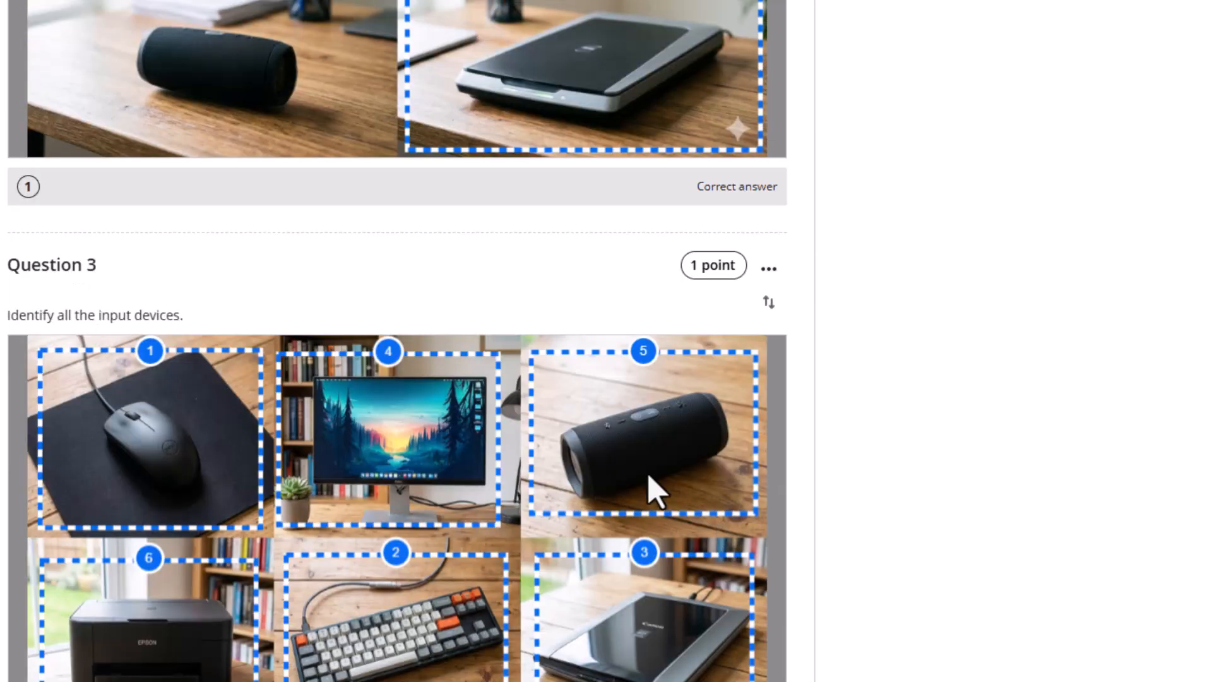
{"action": "scroll", "coordinate": [652, 479], "scroll_direction": "down", "scroll_amount": 5}
{"action": "scroll", "coordinate": [647, 464], "scroll_direction": "up", "scroll_amount": 5}
{"action": "scroll", "coordinate": [654, 467], "scroll_direction": "down", "scroll_amount": 7}
{"action": "scroll", "coordinate": [490, 455], "scroll_direction": "up", "scroll_amount": 4}
{"action": "scroll", "coordinate": [480, 442], "scroll_direction": "down", "scroll_amount": 4}
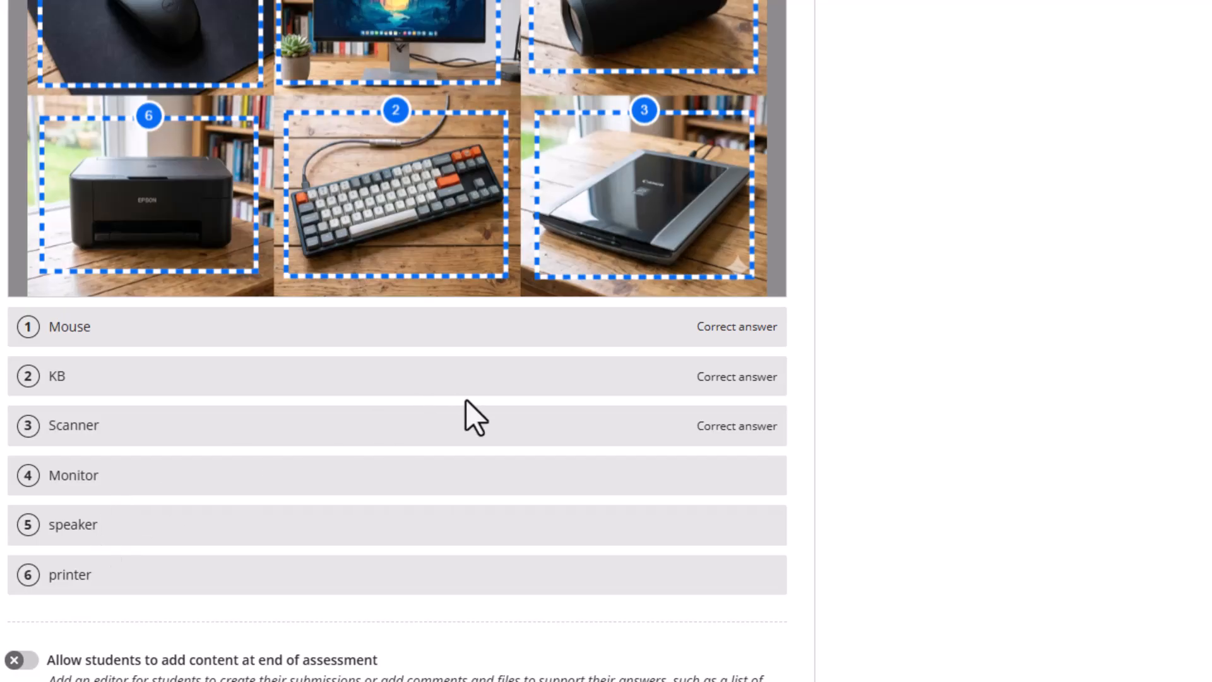
{"action": "scroll", "coordinate": [452, 396], "scroll_direction": "up", "scroll_amount": 18}
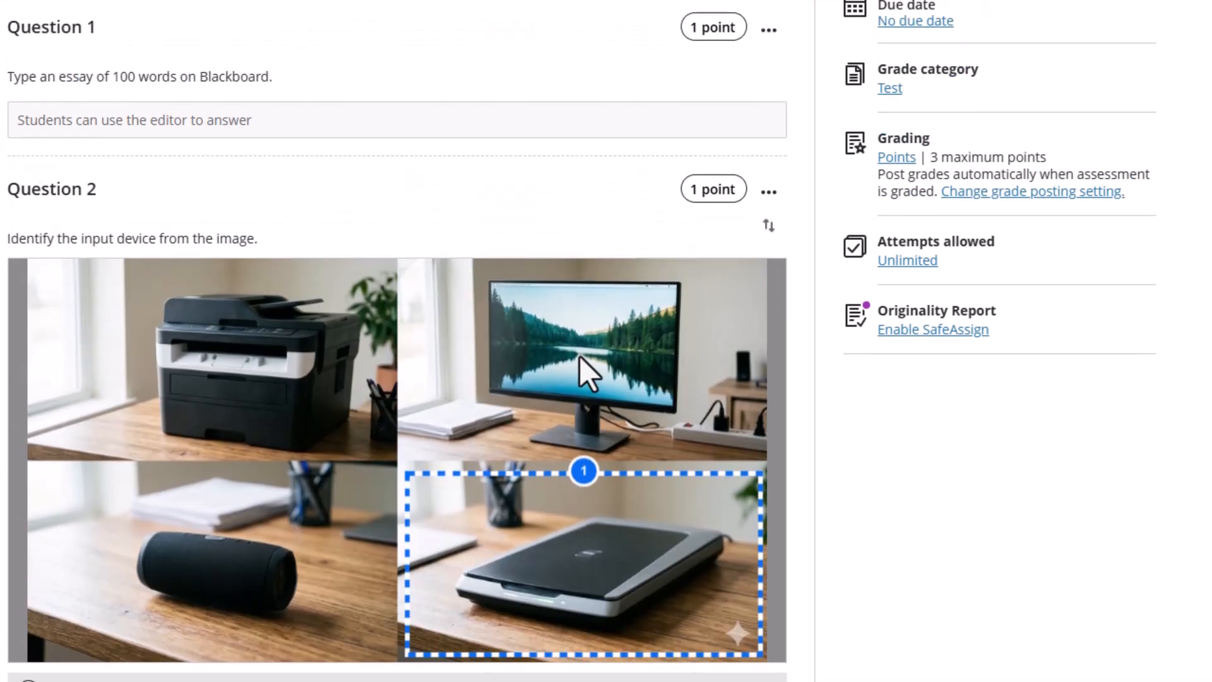
{"action": "scroll", "coordinate": [580, 356], "scroll_direction": "up", "scroll_amount": 4}
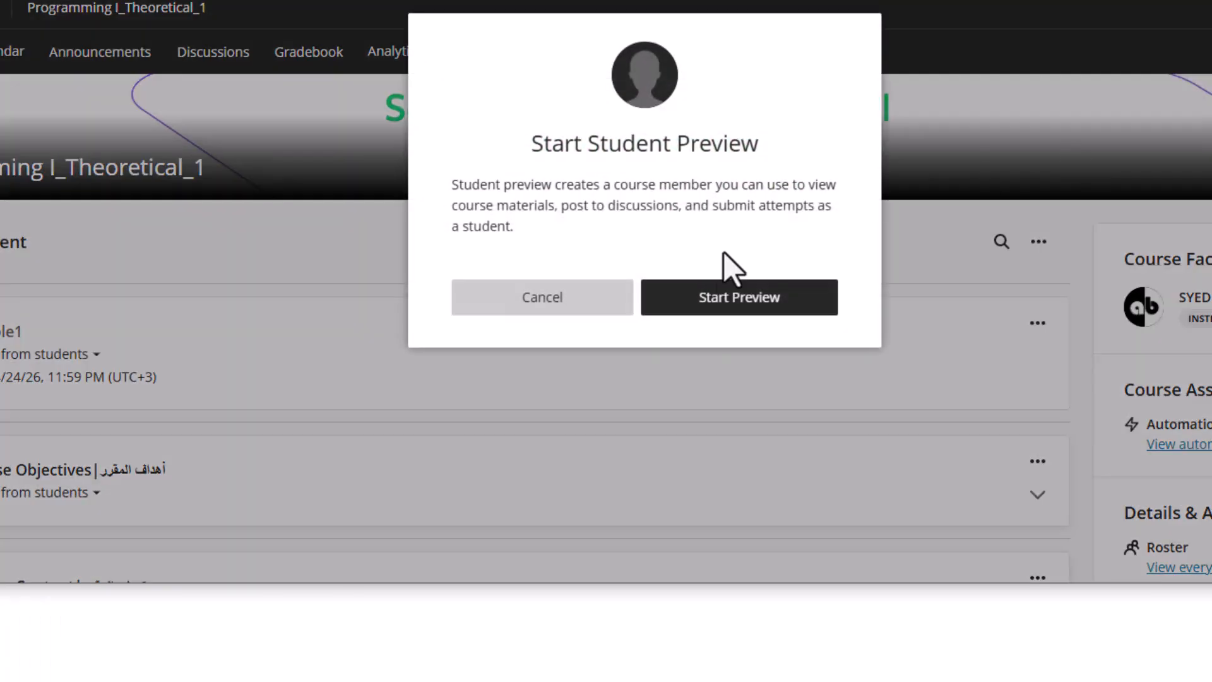
Enter student preview and start attempt 1 of New Test 4/25/26 from Assessments
{"action": "left_click", "coordinate": [715, 300]}
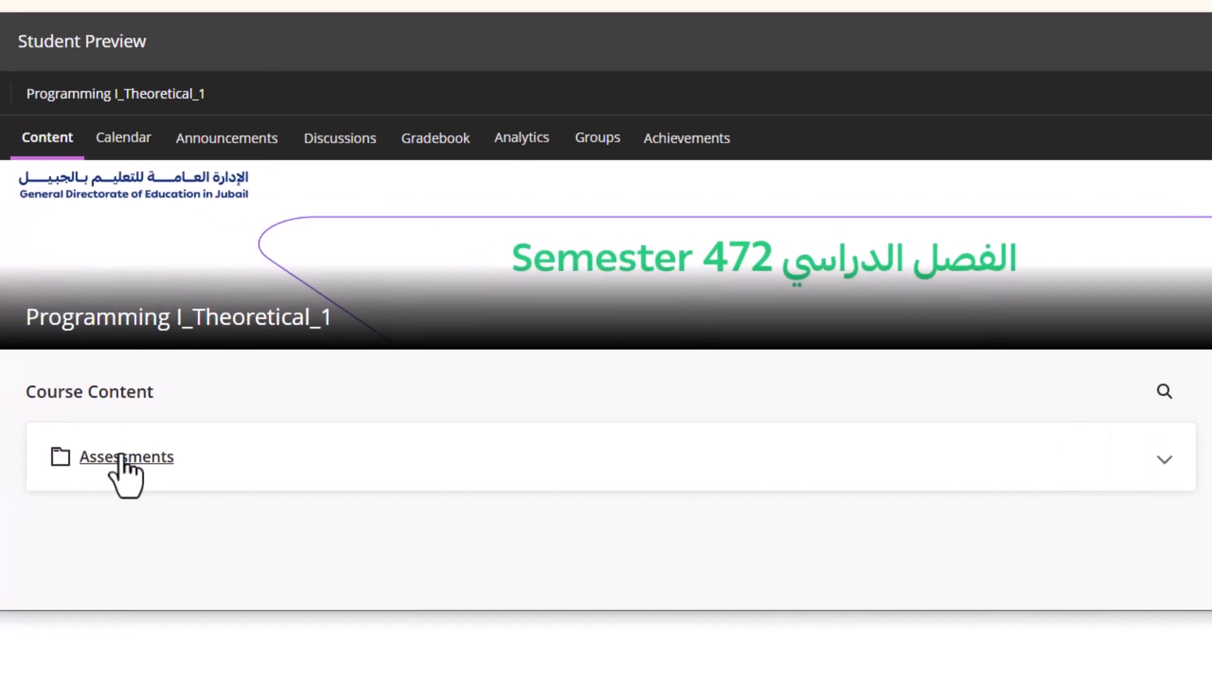
{"action": "left_click", "coordinate": [123, 457]}
{"action": "left_click", "coordinate": [183, 529]}
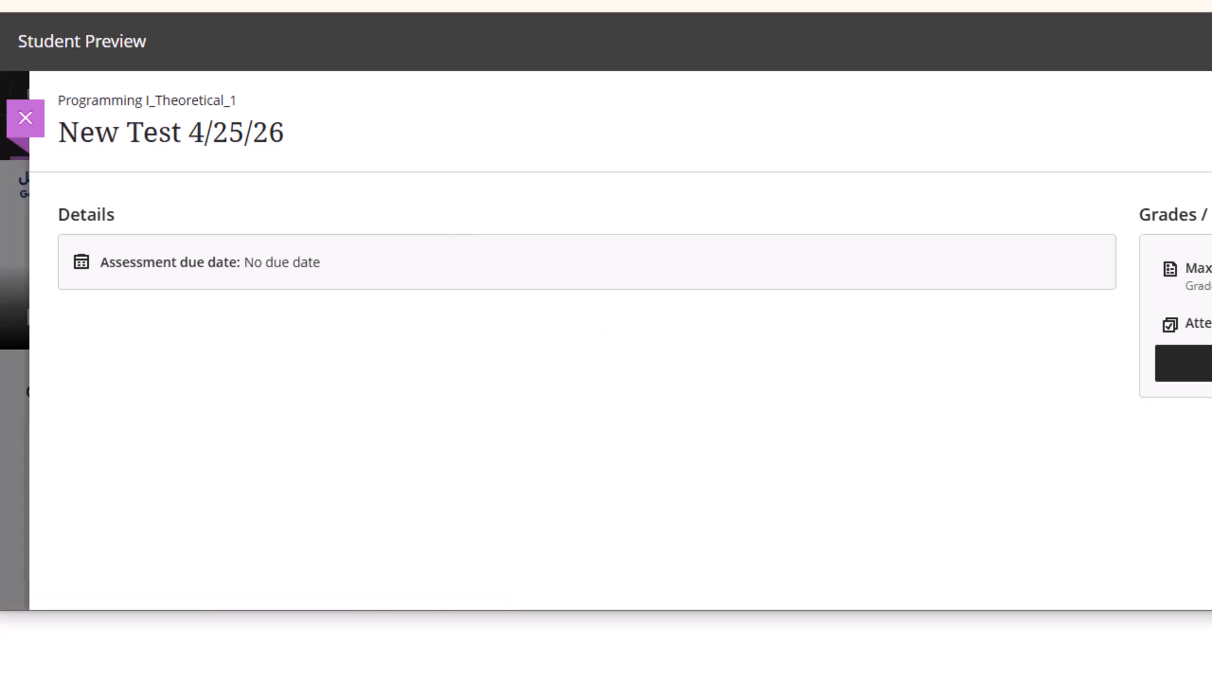
{"action": "left_click", "coordinate": [980, 357]}
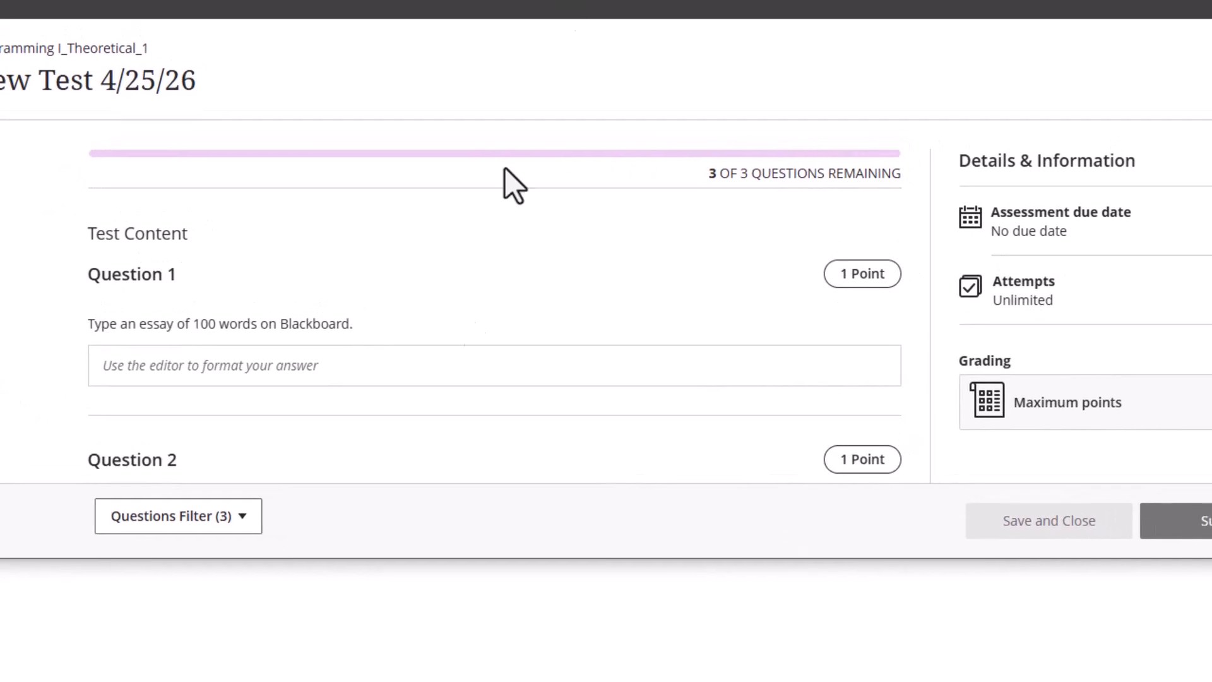
Place hotspot pins on the mouse, keyboard and scanner in Question 3
{"action": "scroll", "coordinate": [429, 344], "scroll_direction": "down", "scroll_amount": 8}
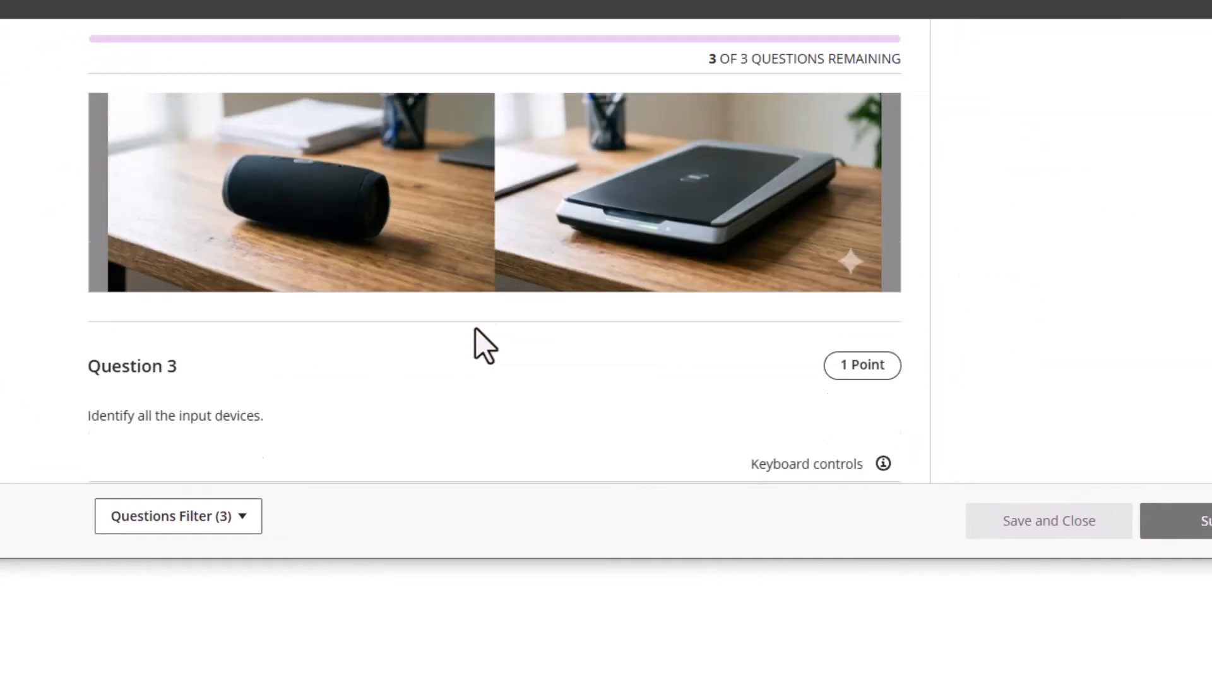
{"action": "scroll", "coordinate": [477, 328], "scroll_direction": "down", "scroll_amount": 6}
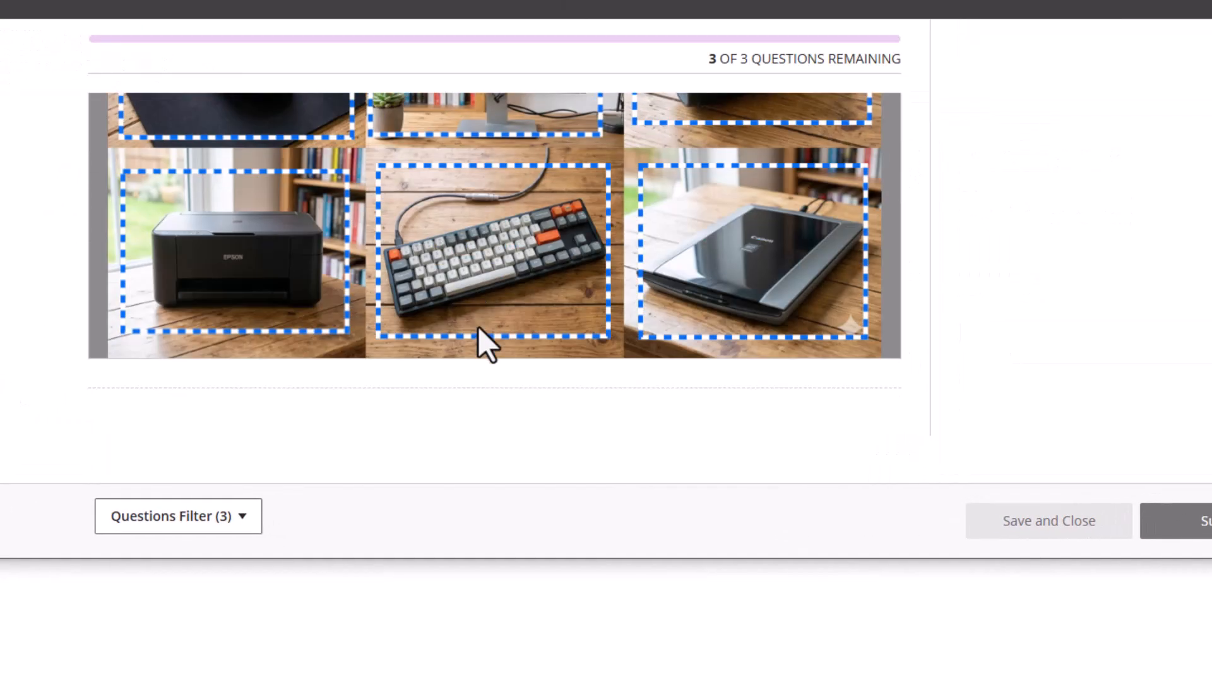
{"action": "scroll", "coordinate": [479, 327], "scroll_direction": "up", "scroll_amount": 2}
{"action": "scroll", "coordinate": [394, 301], "scroll_direction": "down", "scroll_amount": 2}
{"action": "scroll", "coordinate": [396, 304], "scroll_direction": "up", "scroll_amount": 5}
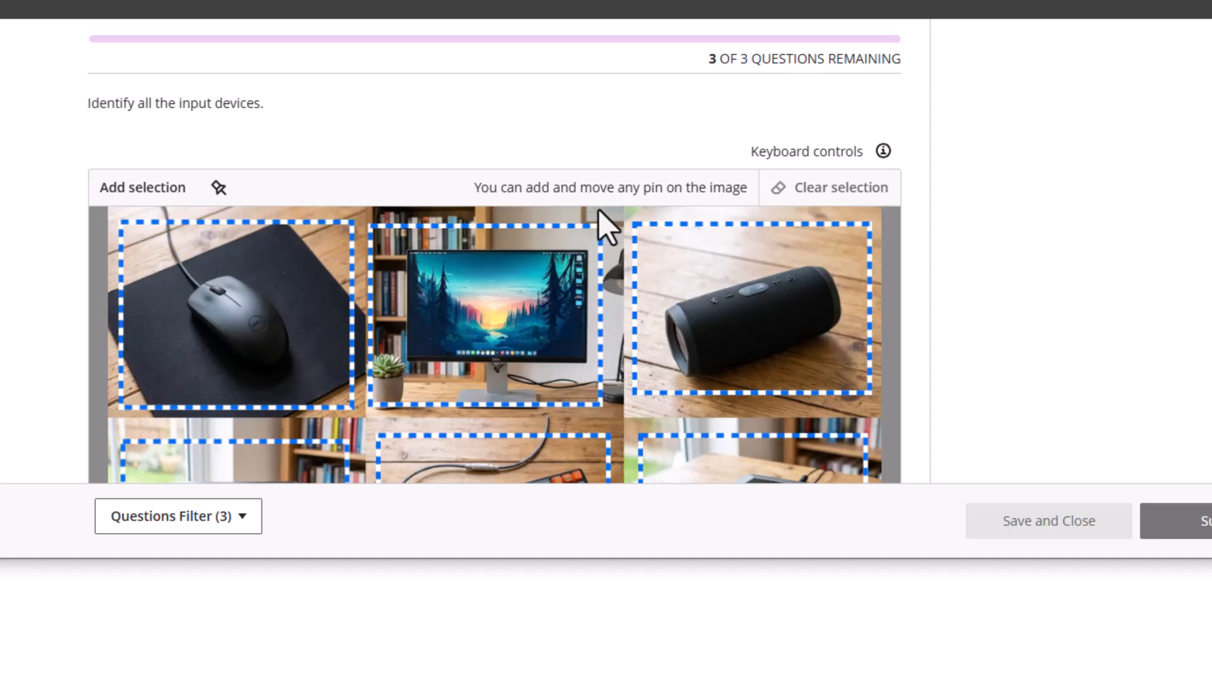
{"action": "scroll", "coordinate": [827, 228], "scroll_direction": "down", "scroll_amount": 5}
{"action": "scroll", "coordinate": [817, 225], "scroll_direction": "up", "scroll_amount": 3}
{"action": "left_click", "coordinate": [235, 230]}
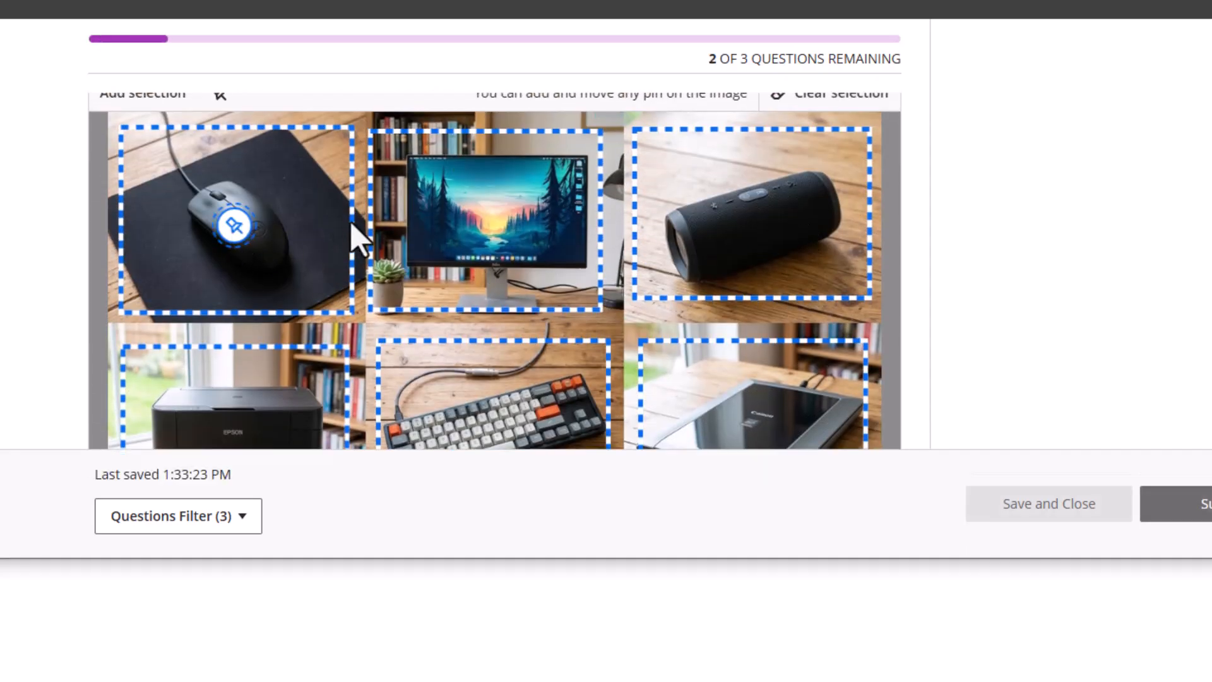
{"action": "scroll", "coordinate": [282, 243], "scroll_direction": "down", "scroll_amount": 2}
{"action": "scroll", "coordinate": [249, 167], "scroll_direction": "up", "scroll_amount": 3}
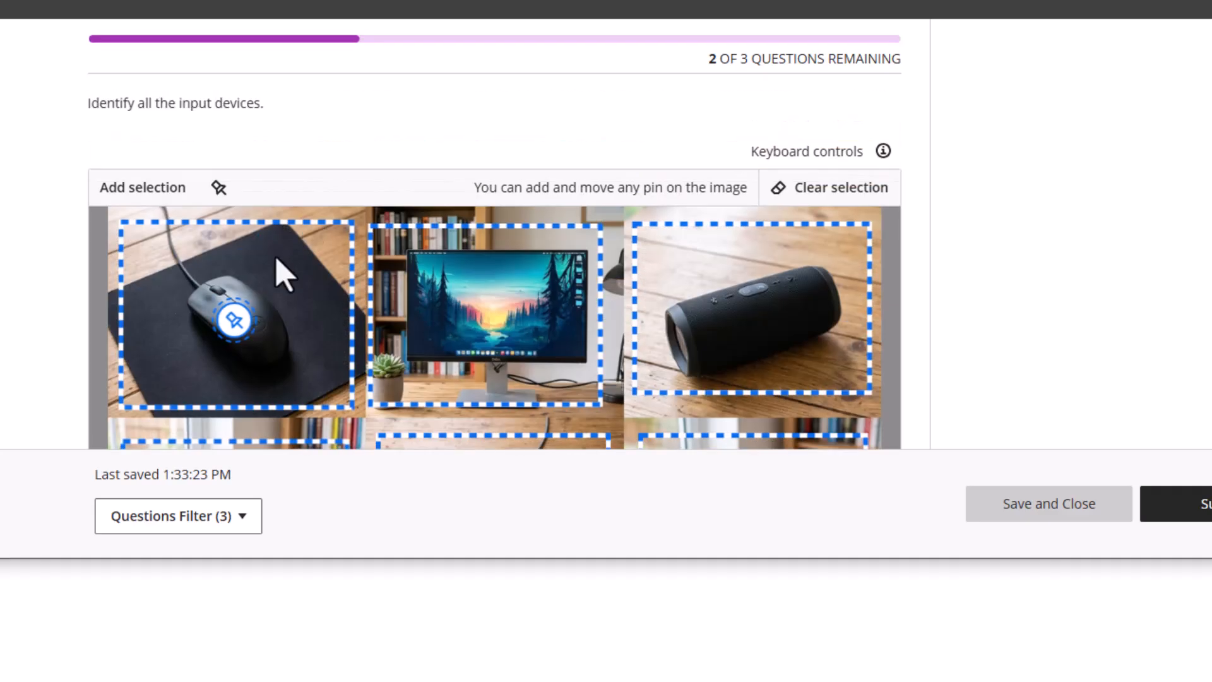
{"action": "scroll", "coordinate": [490, 271], "scroll_direction": "down", "scroll_amount": 2}
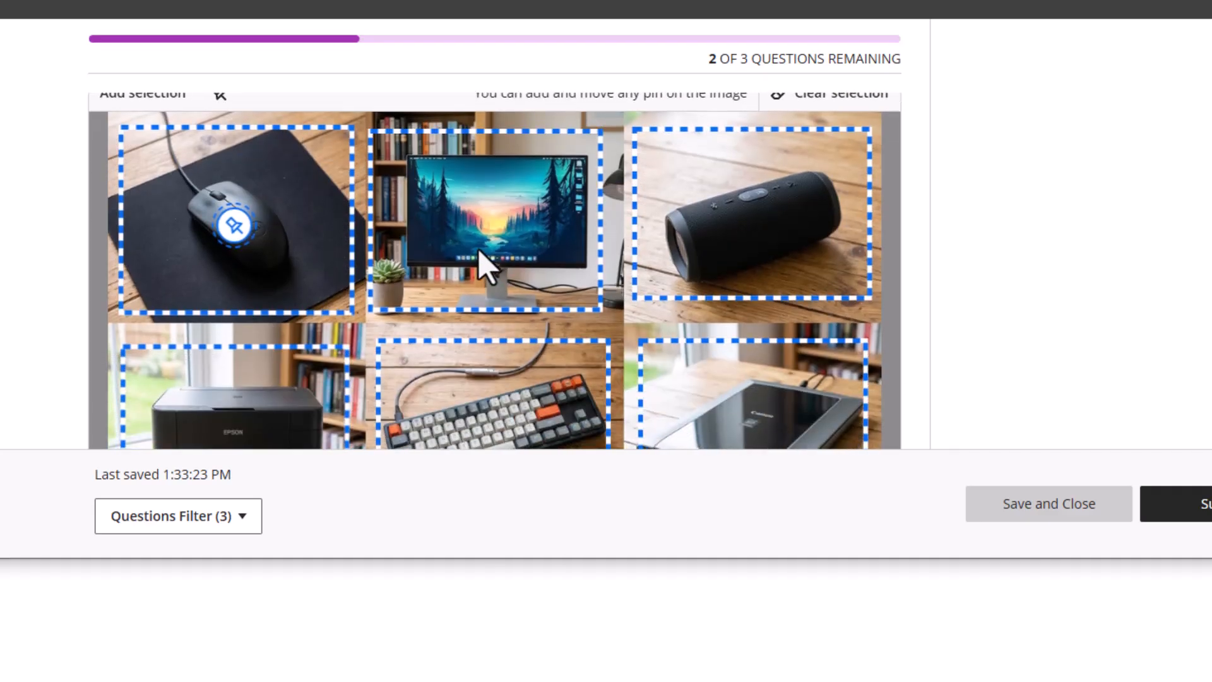
{"action": "scroll", "coordinate": [483, 251], "scroll_direction": "down", "scroll_amount": 6}
{"action": "scroll", "coordinate": [505, 276], "scroll_direction": "down", "scroll_amount": 2}
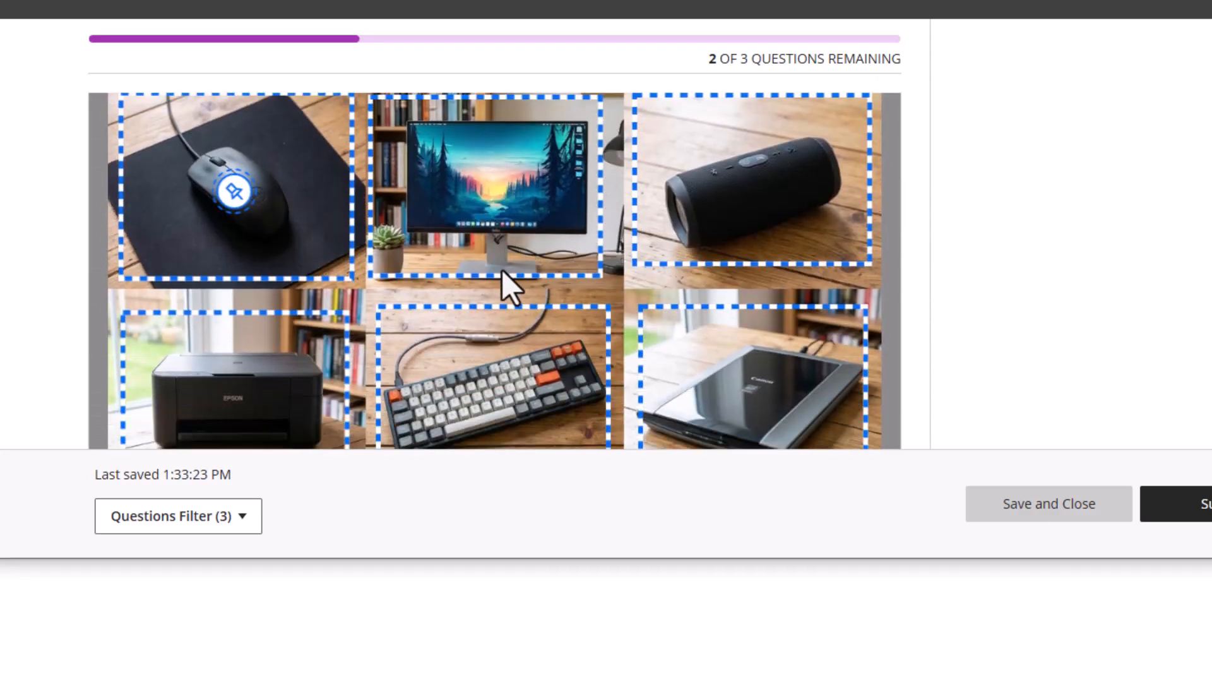
{"action": "left_click", "coordinate": [447, 309]}
{"action": "left_click", "coordinate": [745, 323]}
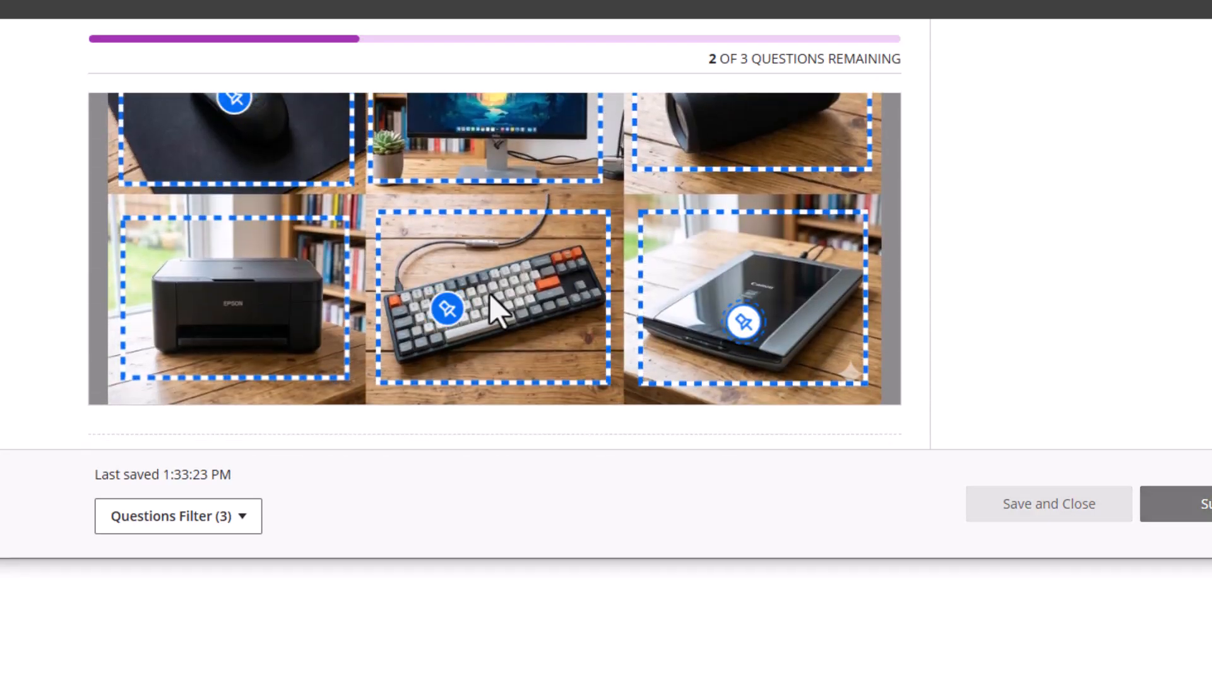
{"action": "scroll", "coordinate": [489, 293], "scroll_direction": "up", "scroll_amount": 3}
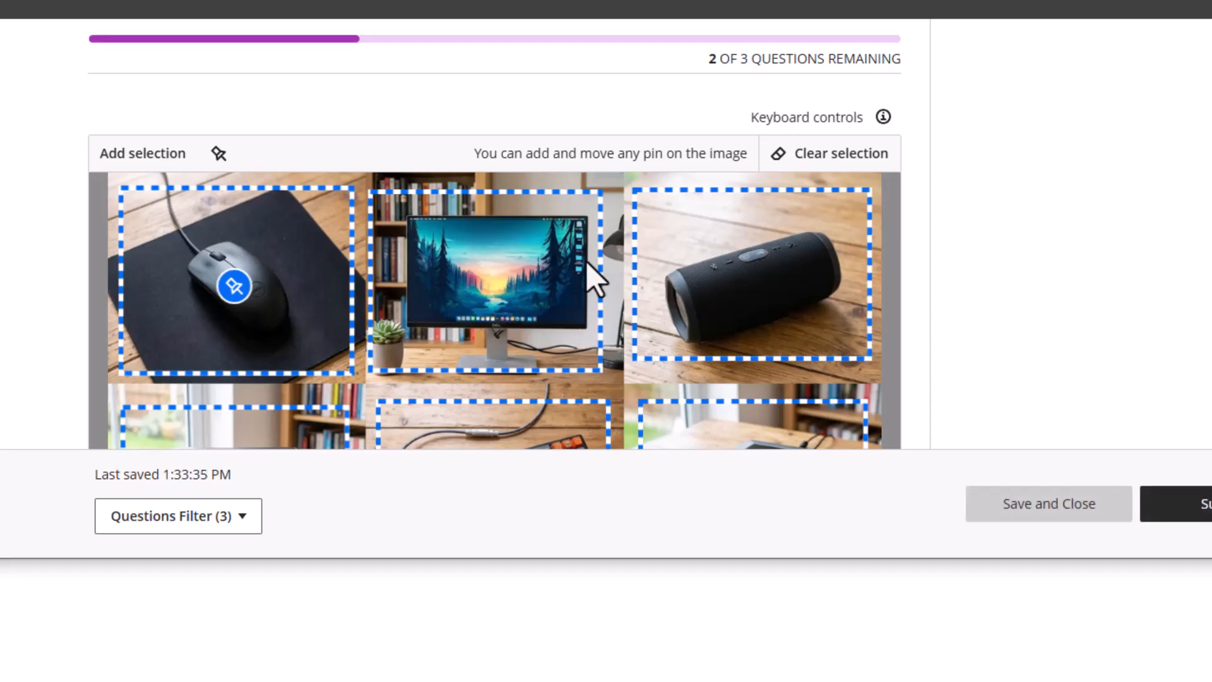
{"action": "scroll", "coordinate": [576, 273], "scroll_direction": "up", "scroll_amount": 3}
{"action": "scroll", "coordinate": [484, 239], "scroll_direction": "down", "scroll_amount": 6}
{"action": "scroll", "coordinate": [483, 238], "scroll_direction": "up", "scroll_amount": 2}
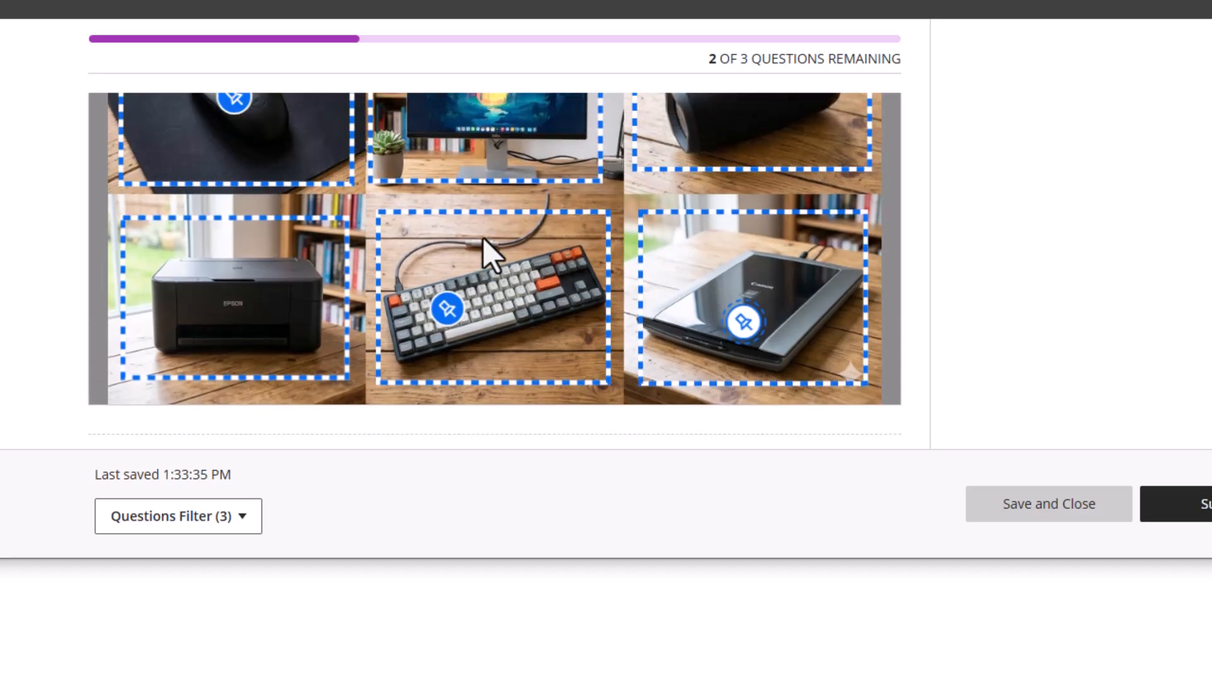
{"action": "scroll", "coordinate": [628, 227], "scroll_direction": "up", "scroll_amount": 2}
{"action": "scroll", "coordinate": [561, 233], "scroll_direction": "down", "scroll_amount": 4}
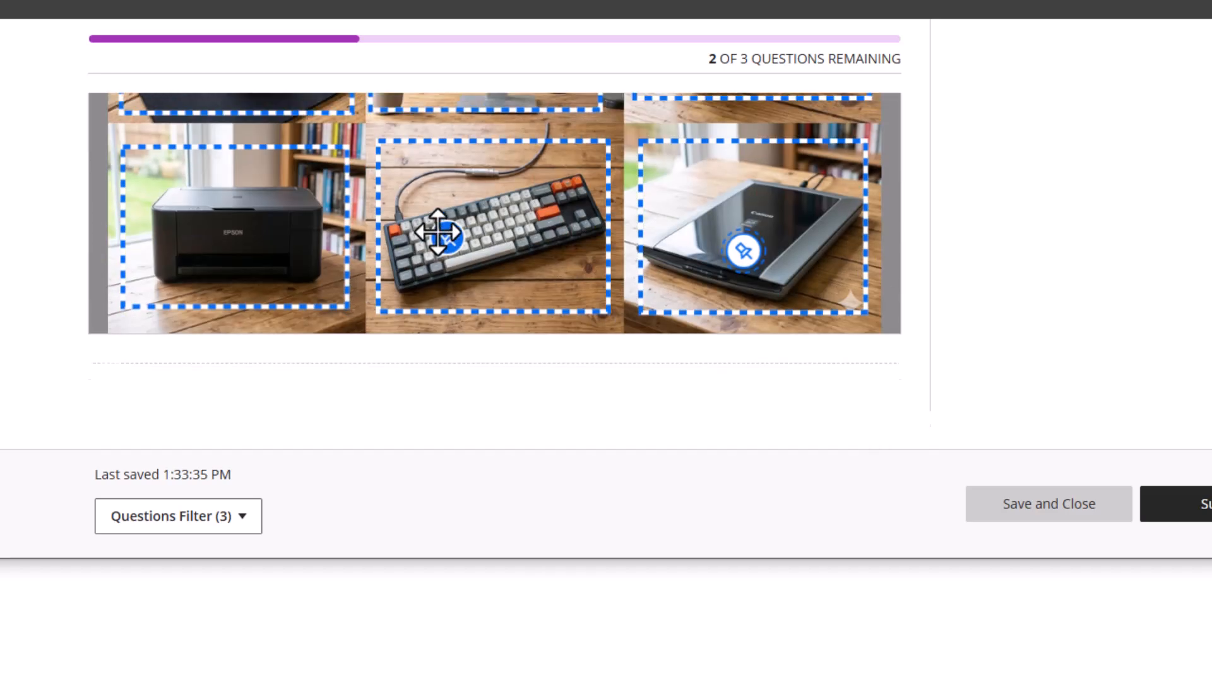
{"action": "scroll", "coordinate": [441, 215], "scroll_direction": "up", "scroll_amount": 5}
{"action": "scroll", "coordinate": [452, 230], "scroll_direction": "down", "scroll_amount": 3}
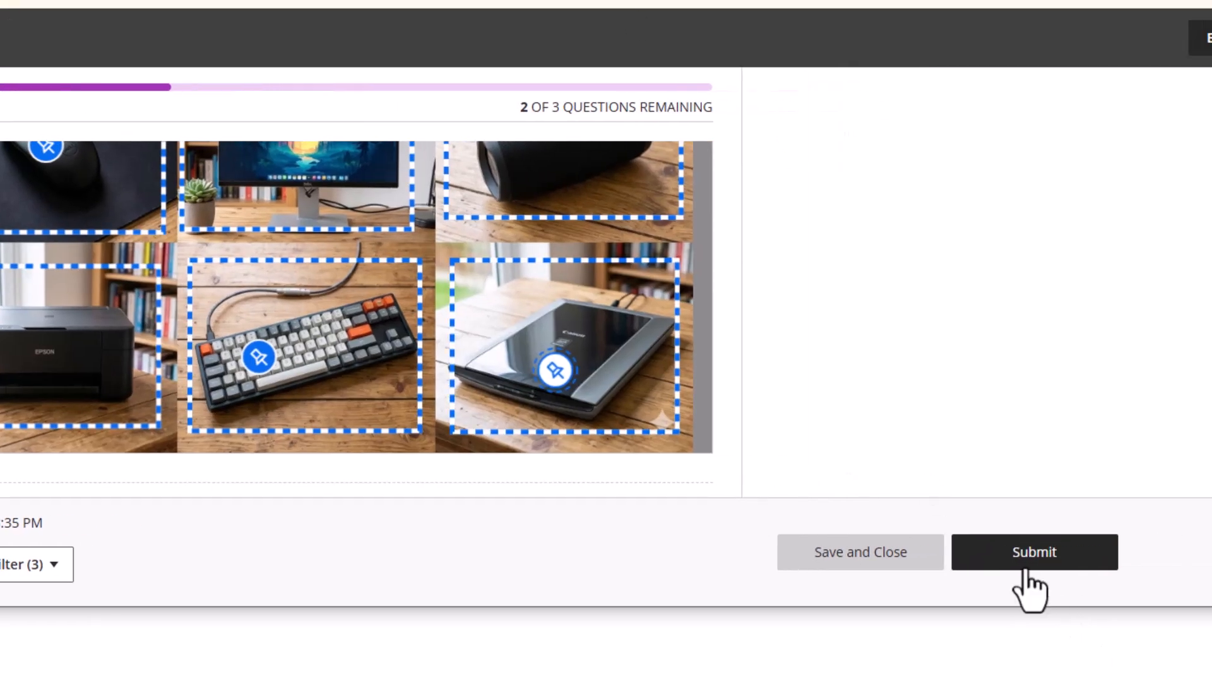
Submit the preview test attempt despite unanswered questions
{"action": "left_click", "coordinate": [1204, 501]}
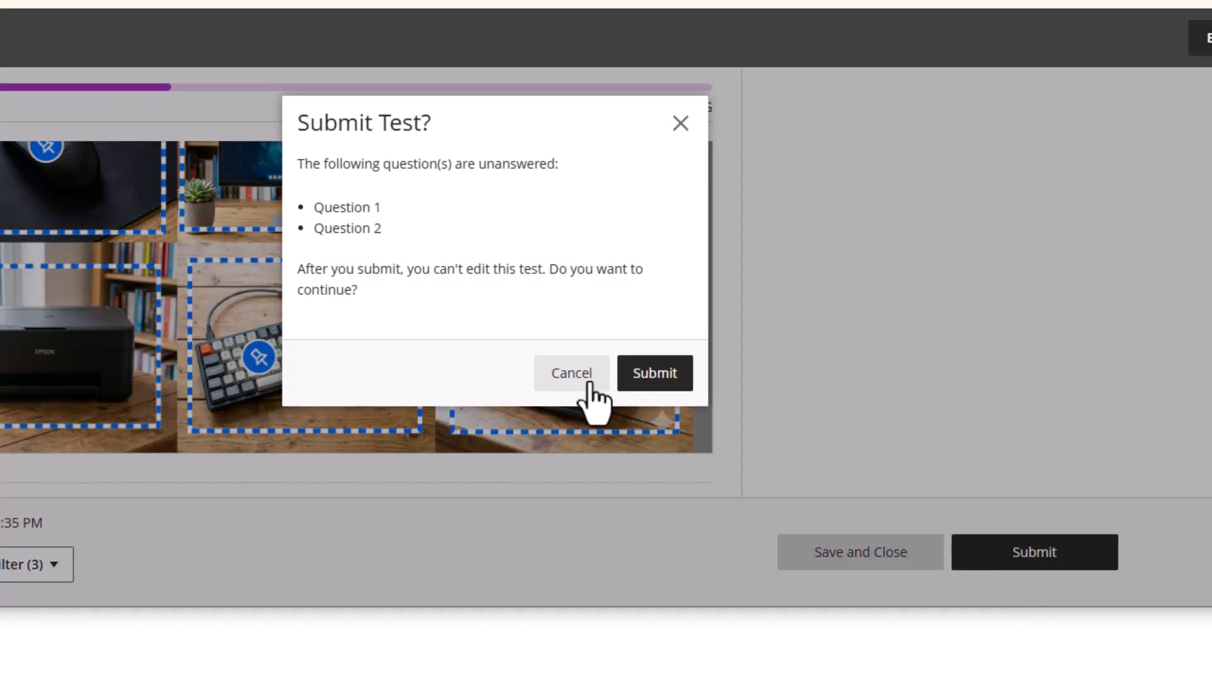
{"action": "left_click", "coordinate": [644, 381]}
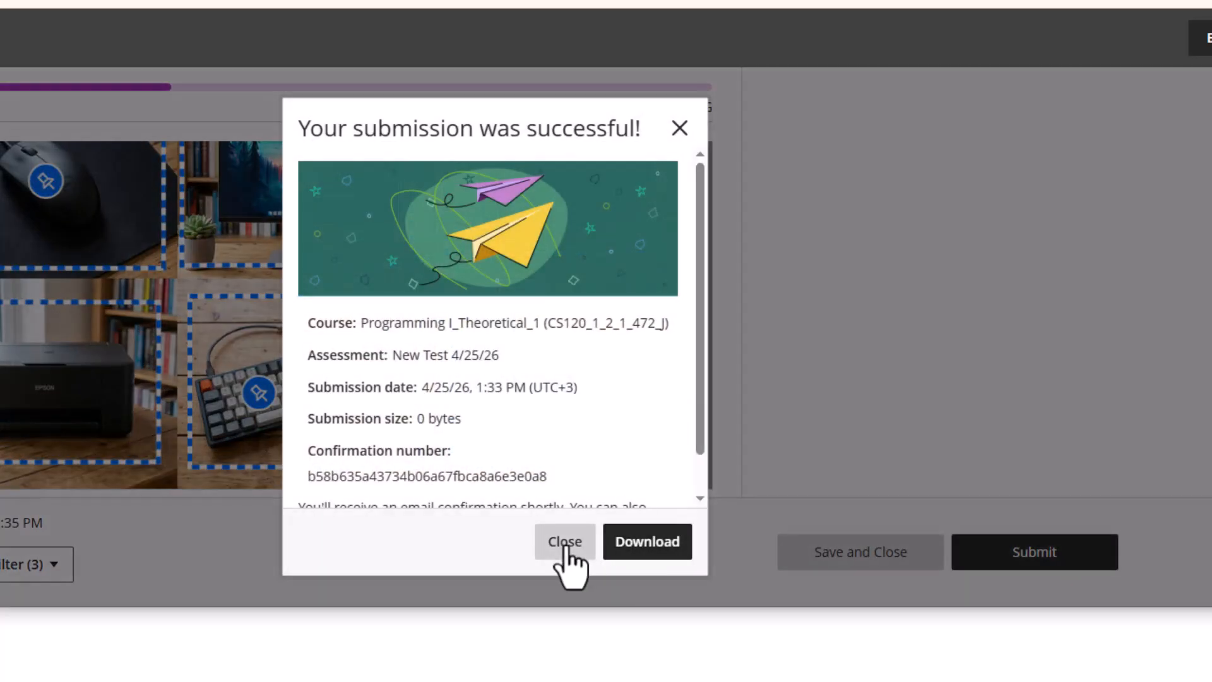
{"action": "left_click", "coordinate": [565, 541]}
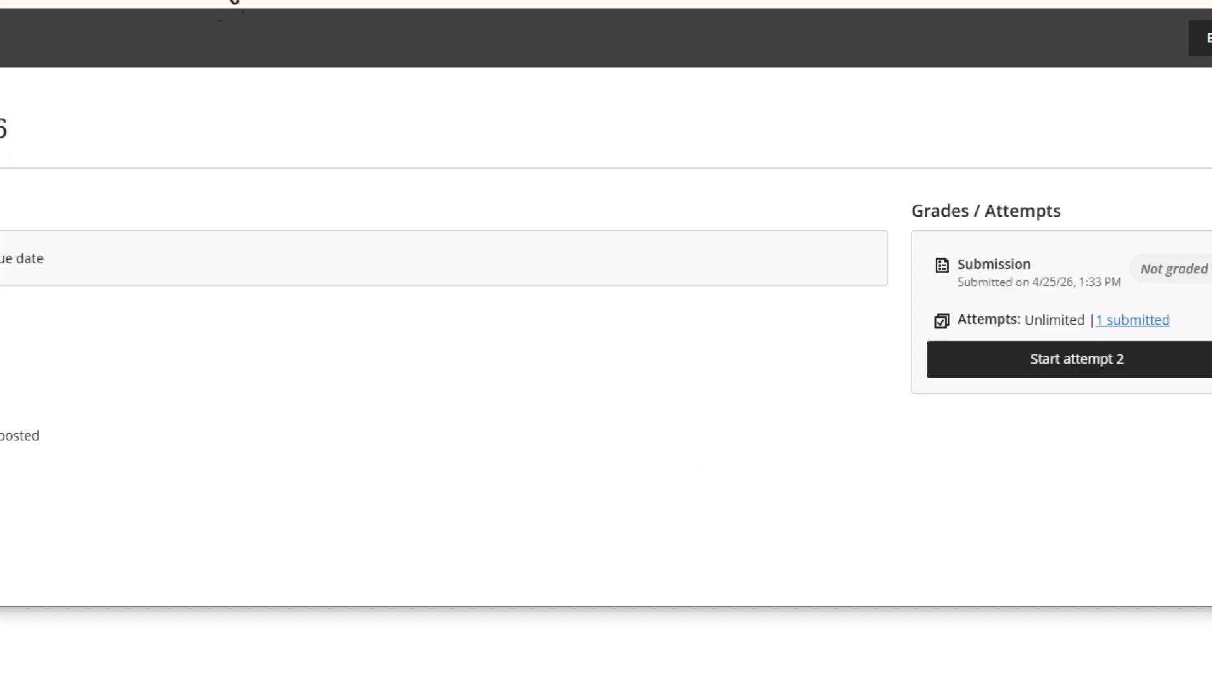
End student preview, keeping the preview user, and open the Gradebook's gradable items
{"action": "left_click", "coordinate": [1207, 50]}
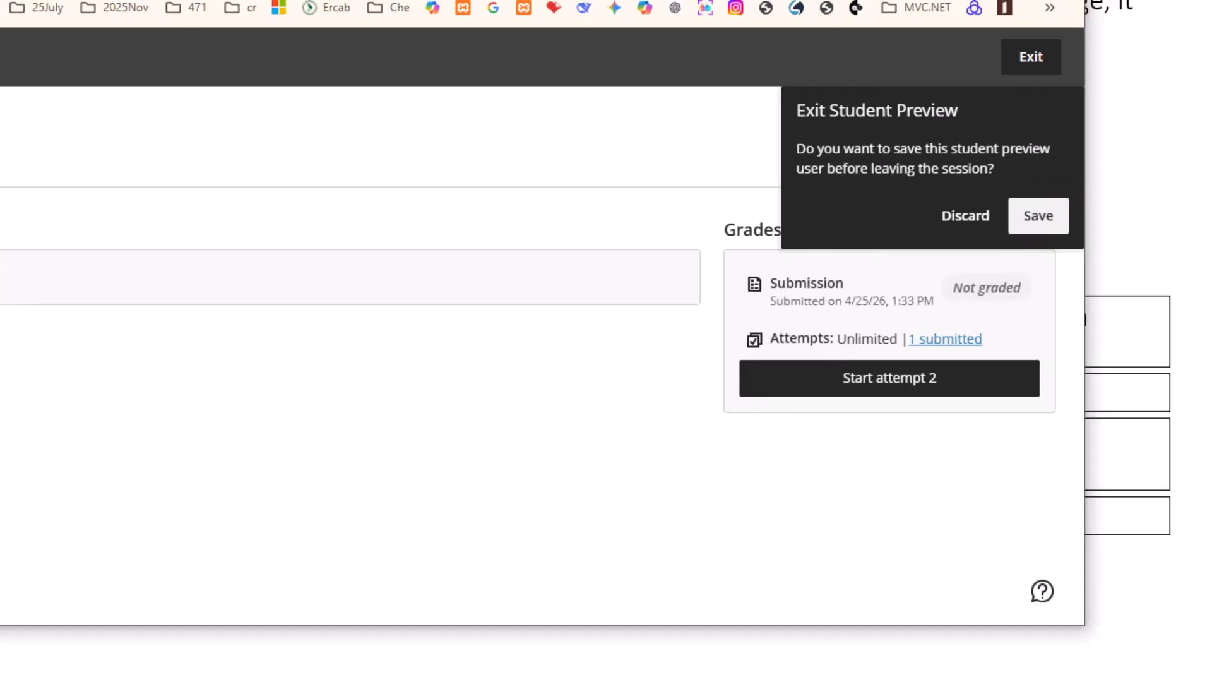
{"action": "left_click", "coordinate": [1036, 216]}
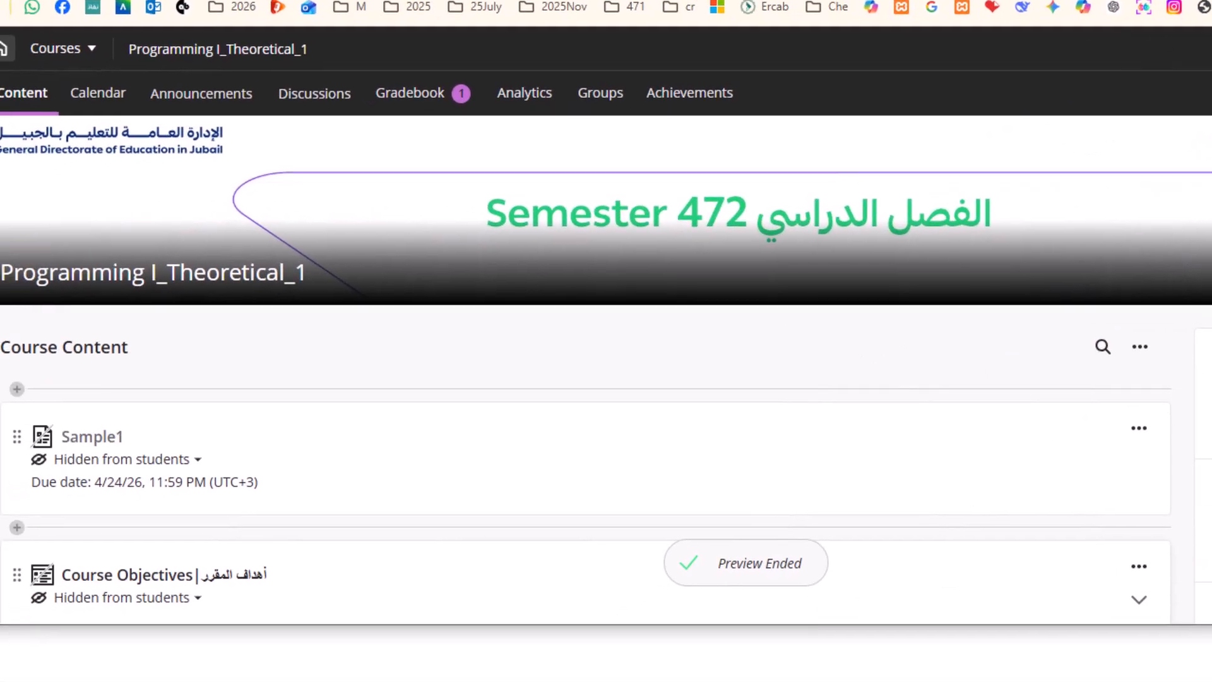
{"action": "left_click", "coordinate": [408, 119]}
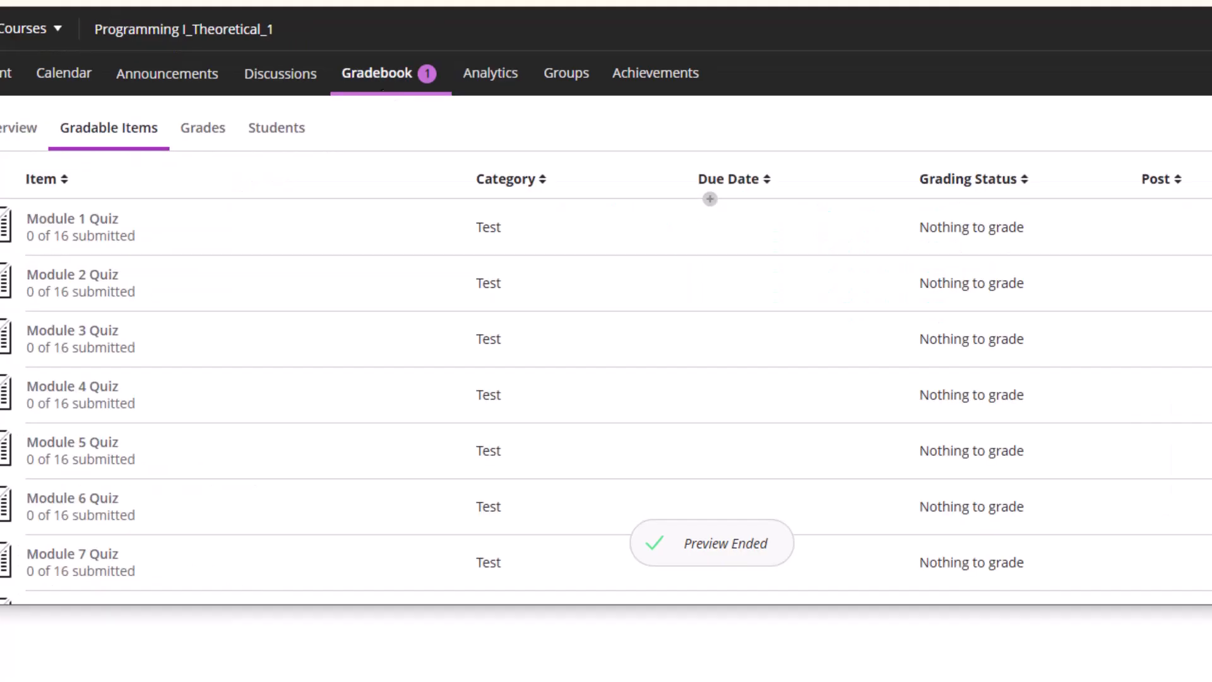
{"action": "scroll", "coordinate": [282, 396], "scroll_direction": "down", "scroll_amount": 6}
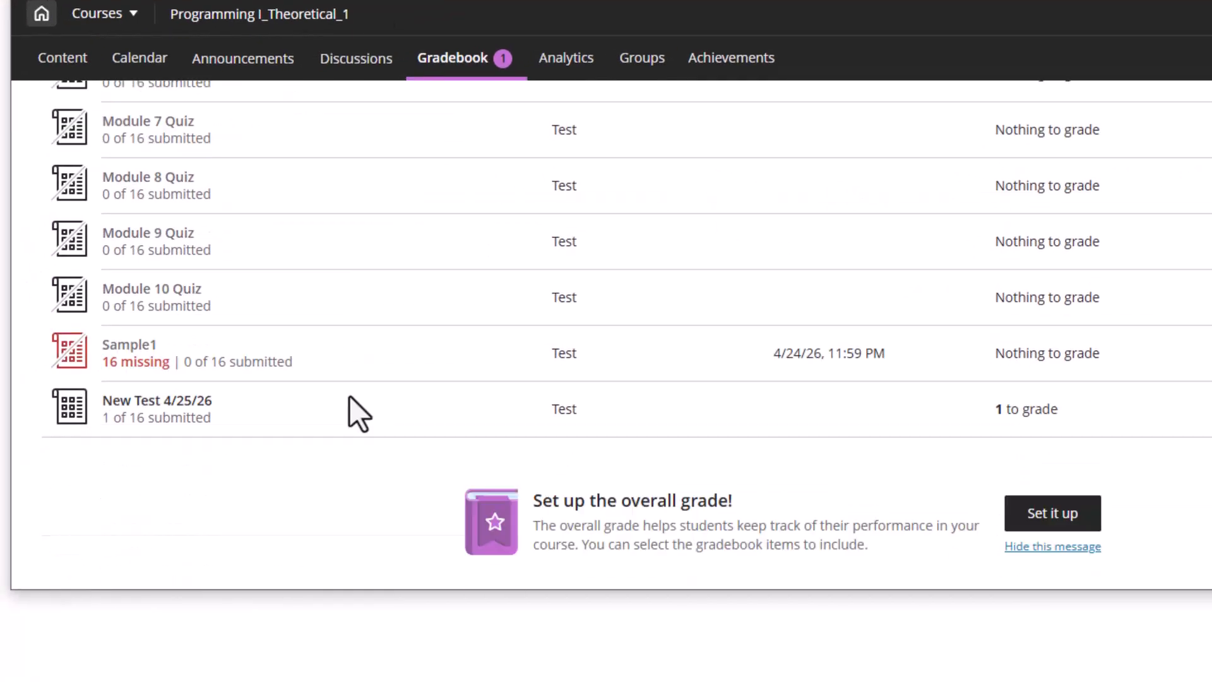
Open the New Test 4/25/26 submission and confirm Question 3 auto-graded 1/1
{"action": "left_click", "coordinate": [180, 349]}
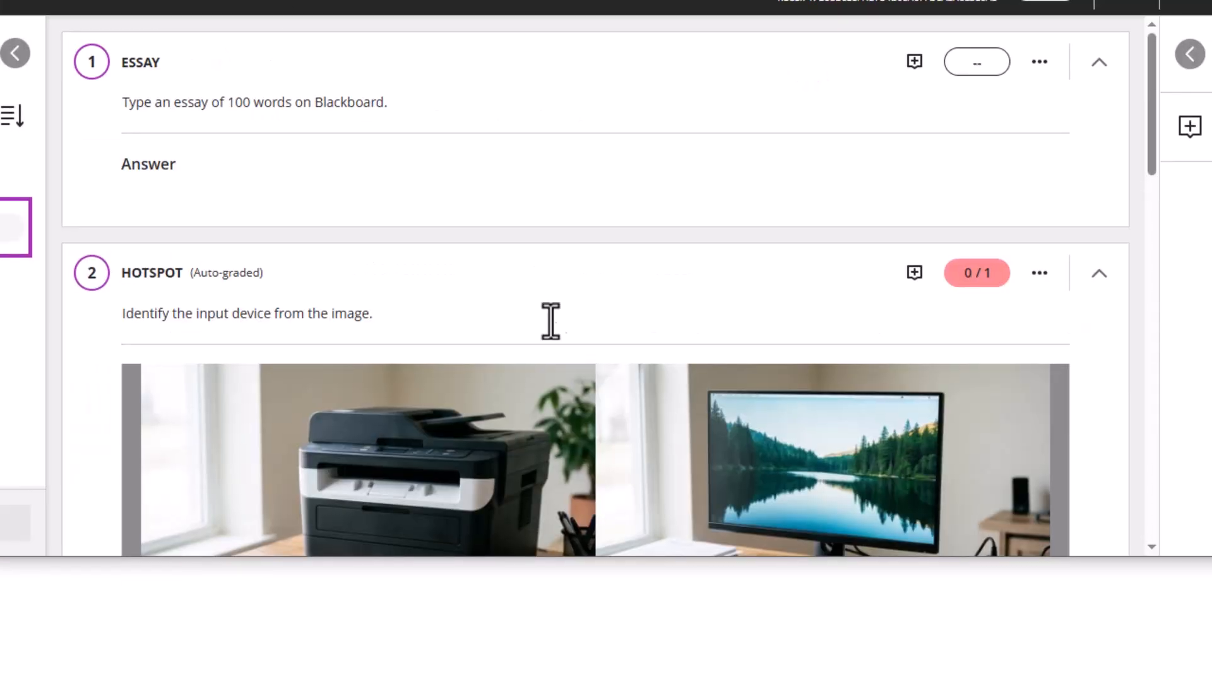
{"action": "scroll", "coordinate": [550, 319], "scroll_direction": "down", "scroll_amount": 15}
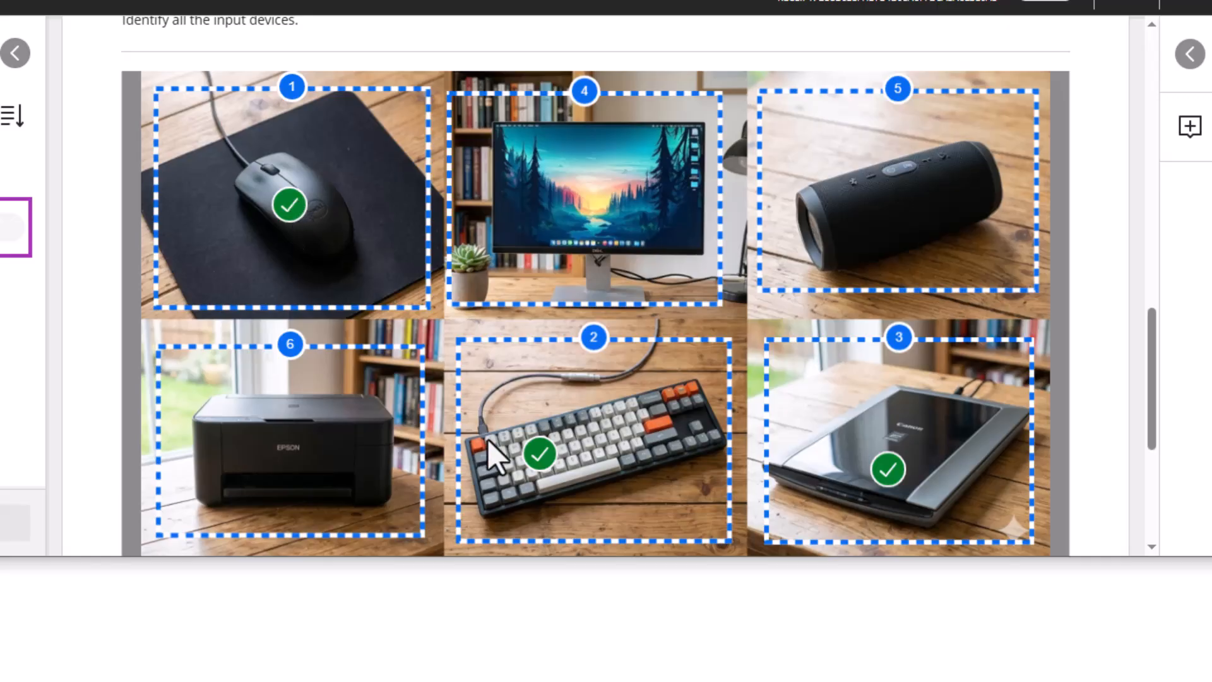
{"action": "scroll", "coordinate": [862, 437], "scroll_direction": "down", "scroll_amount": 5}
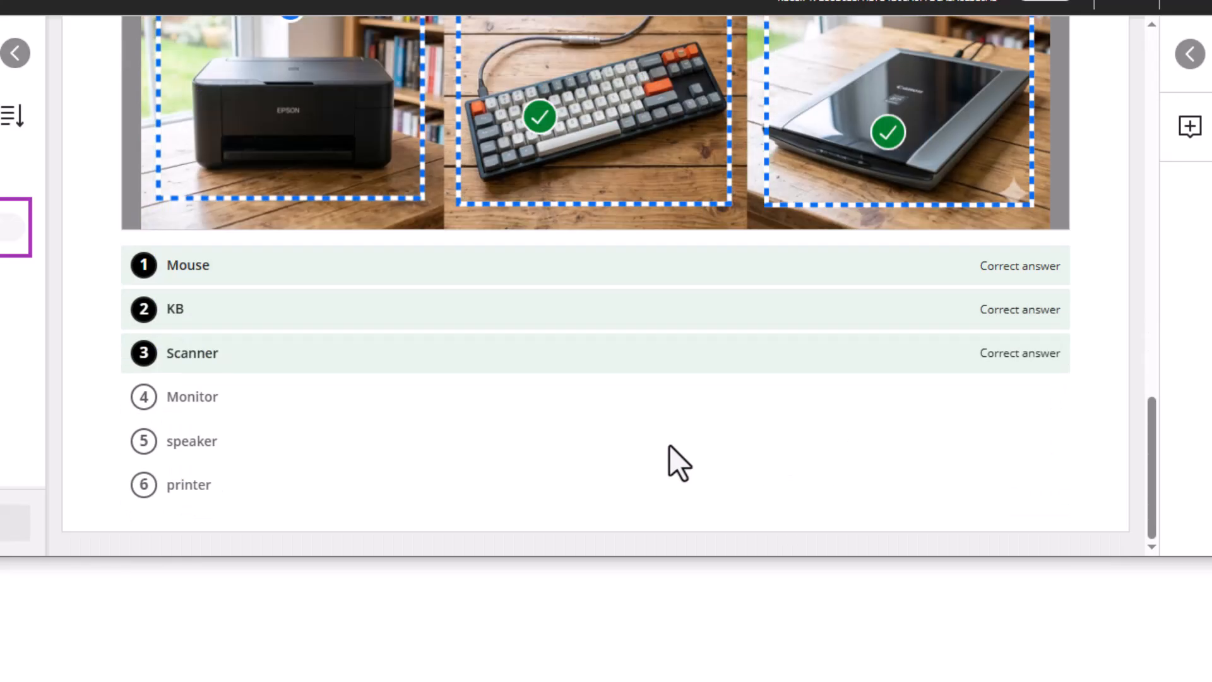
{"action": "scroll", "coordinate": [694, 451], "scroll_direction": "up", "scroll_amount": 10}
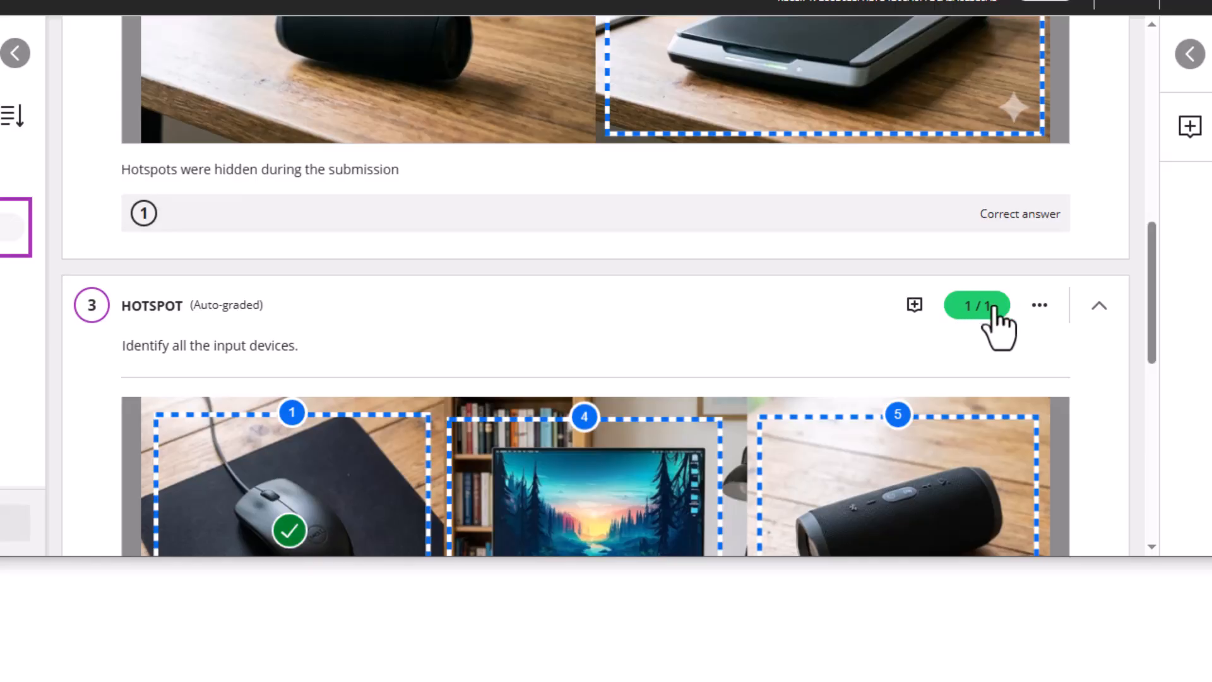
{"action": "scroll", "coordinate": [619, 361], "scroll_direction": "down", "scroll_amount": 8}
{"action": "scroll", "coordinate": [618, 361], "scroll_direction": "up", "scroll_amount": 4}
{"action": "scroll", "coordinate": [618, 361], "scroll_direction": "up", "scroll_amount": 4}
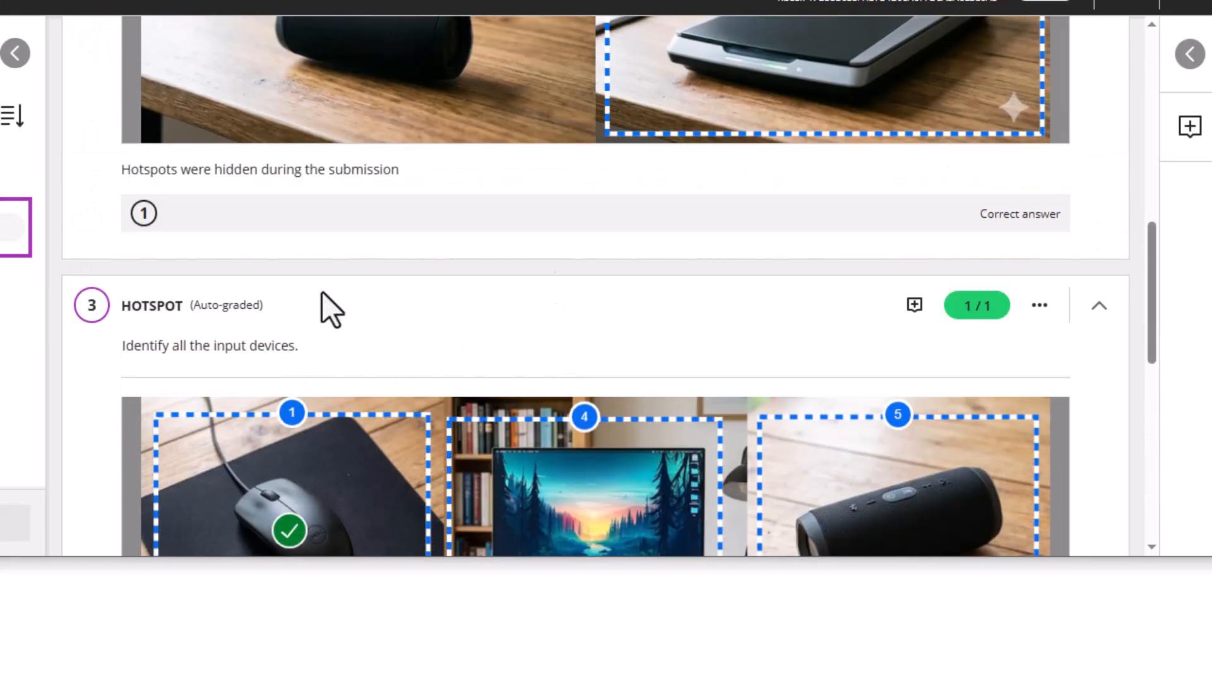
{"action": "scroll", "coordinate": [563, 366], "scroll_direction": "down", "scroll_amount": 8}
{"action": "scroll", "coordinate": [549, 329], "scroll_direction": "up", "scroll_amount": 4}
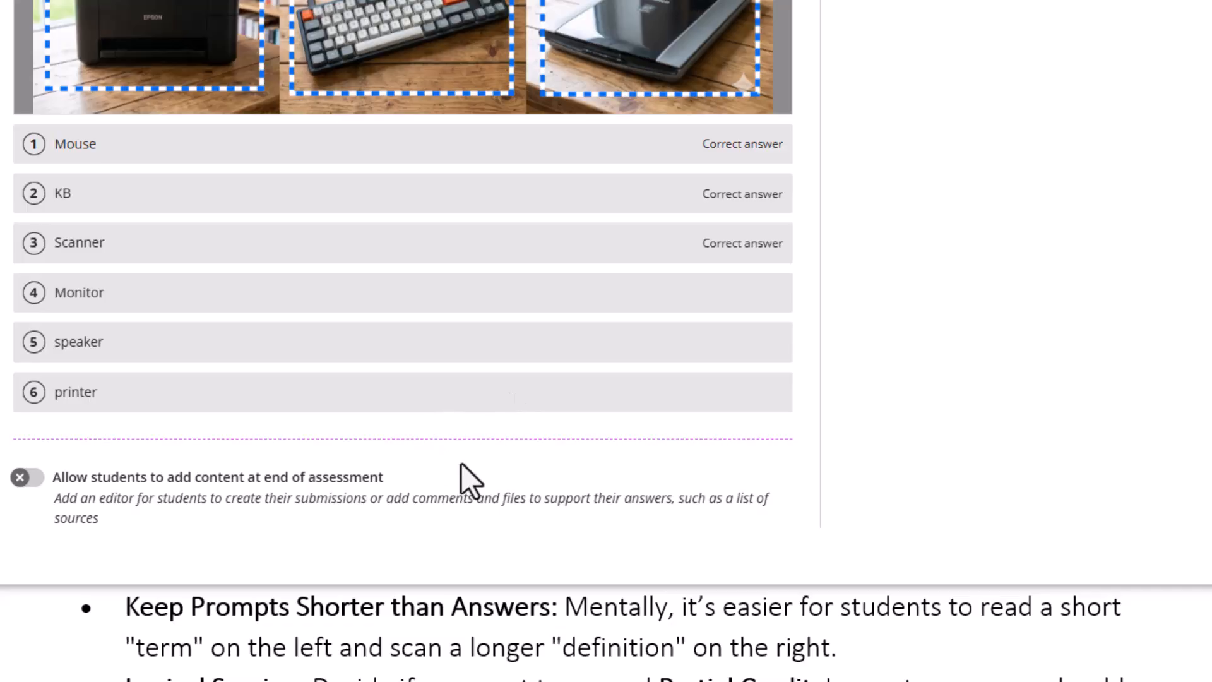
Insert a matching question after Question 3 and switch off partial and negative credit
{"action": "left_click", "coordinate": [402, 440]}
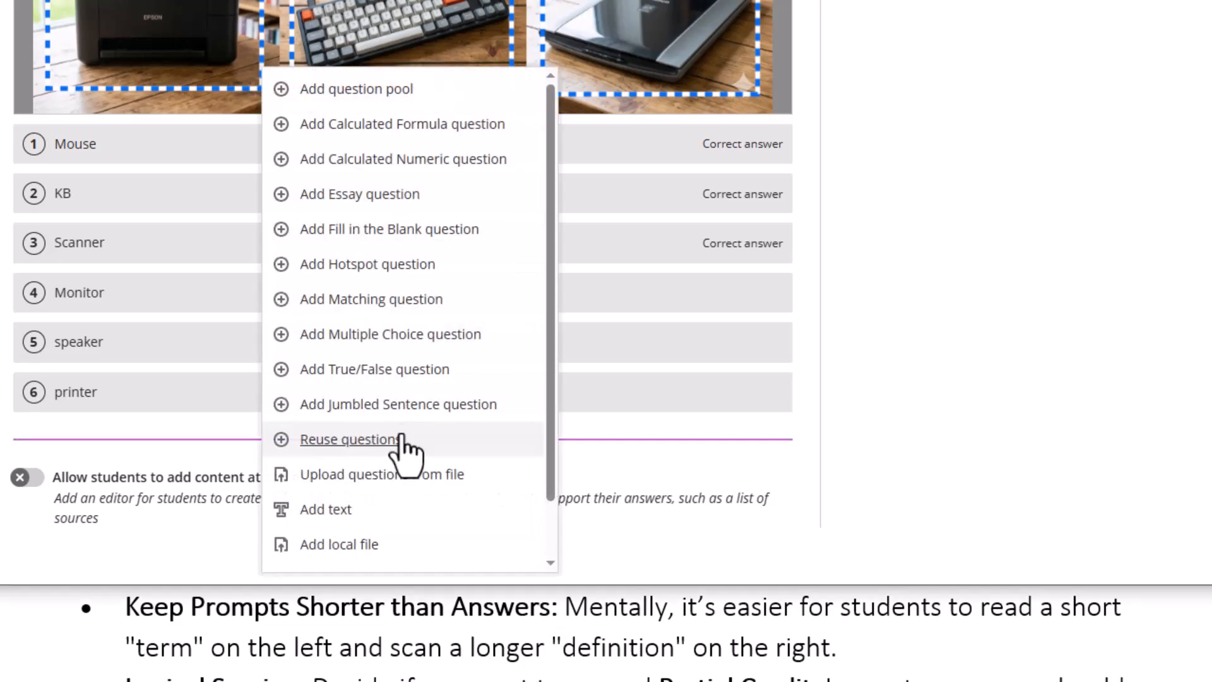
{"action": "left_click", "coordinate": [348, 303]}
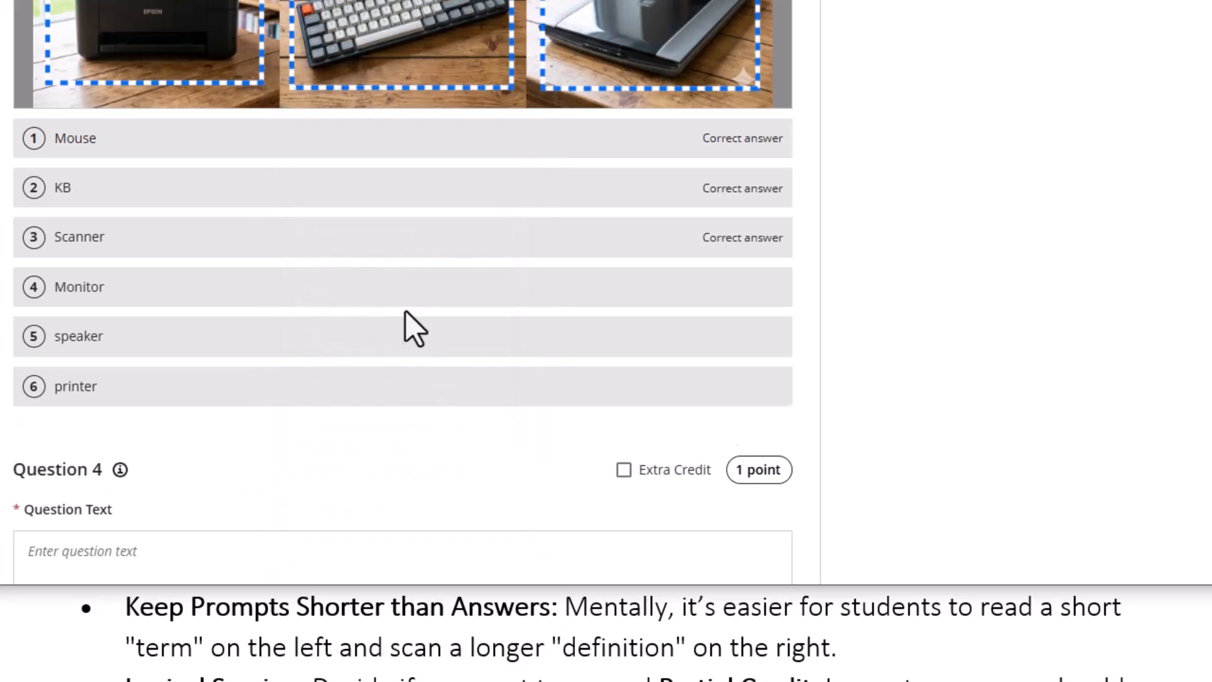
{"action": "scroll", "coordinate": [433, 268], "scroll_direction": "down", "scroll_amount": 10}
{"action": "scroll", "coordinate": [328, 227], "scroll_direction": "up", "scroll_amount": 3}
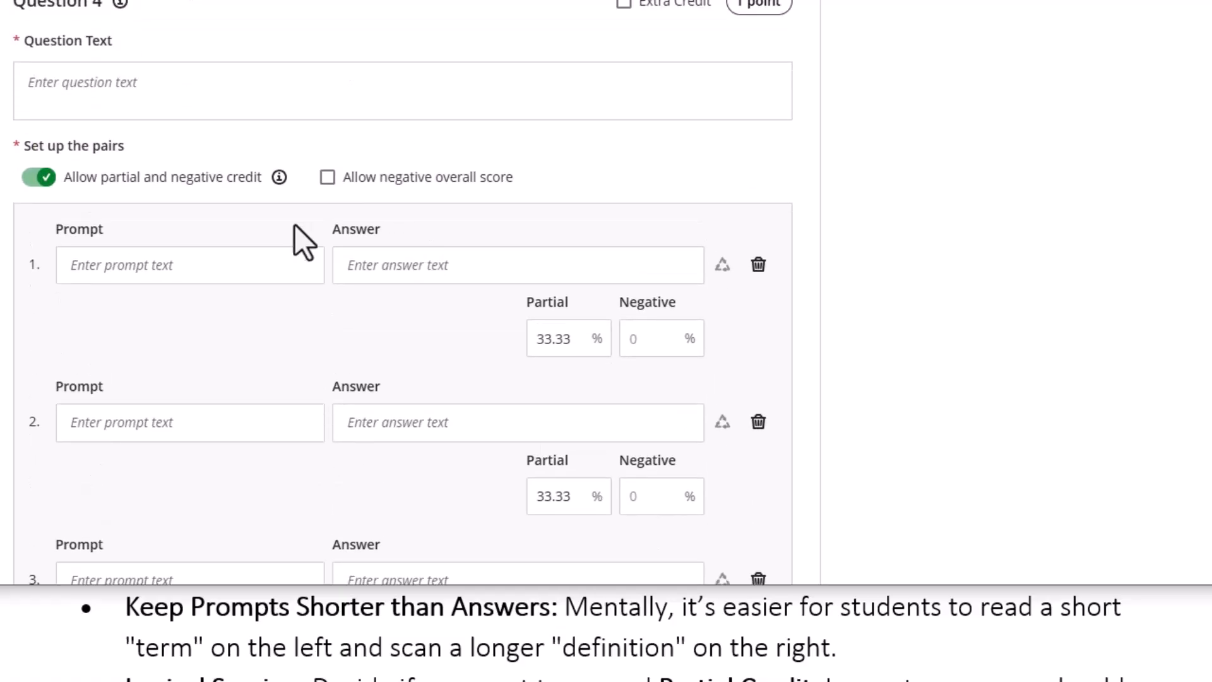
{"action": "scroll", "coordinate": [263, 218], "scroll_direction": "down", "scroll_amount": 6}
{"action": "scroll", "coordinate": [264, 218], "scroll_direction": "up", "scroll_amount": 5}
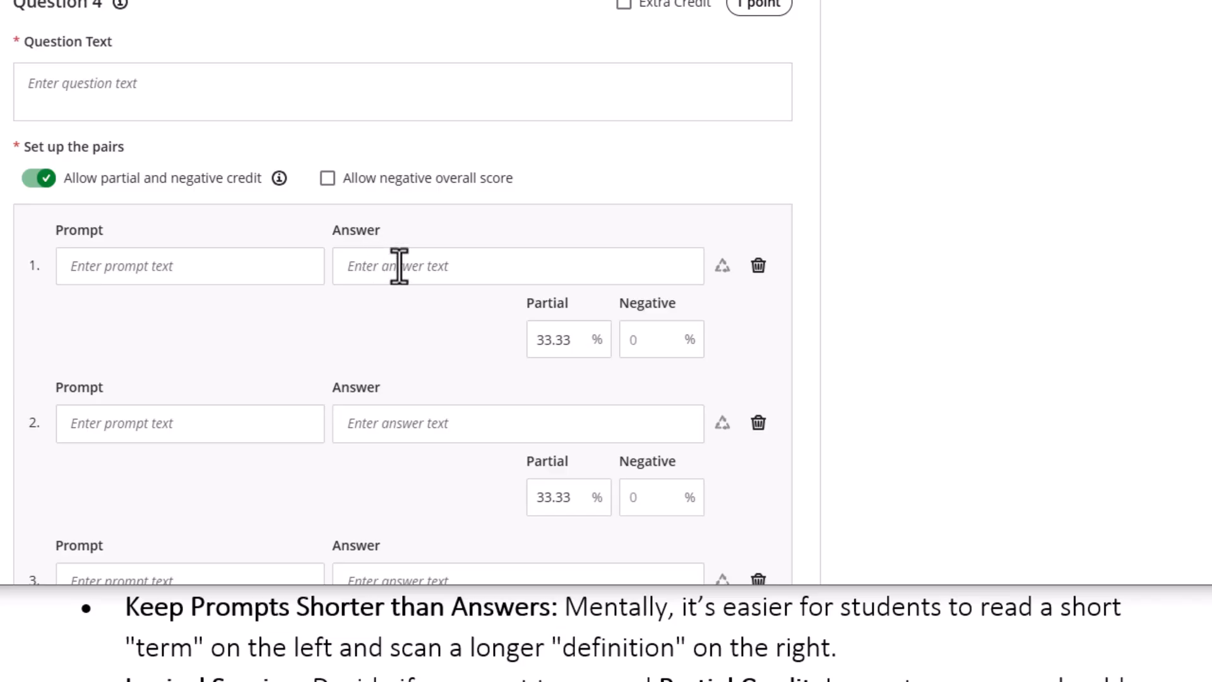
{"action": "scroll", "coordinate": [139, 252], "scroll_direction": "down", "scroll_amount": 1}
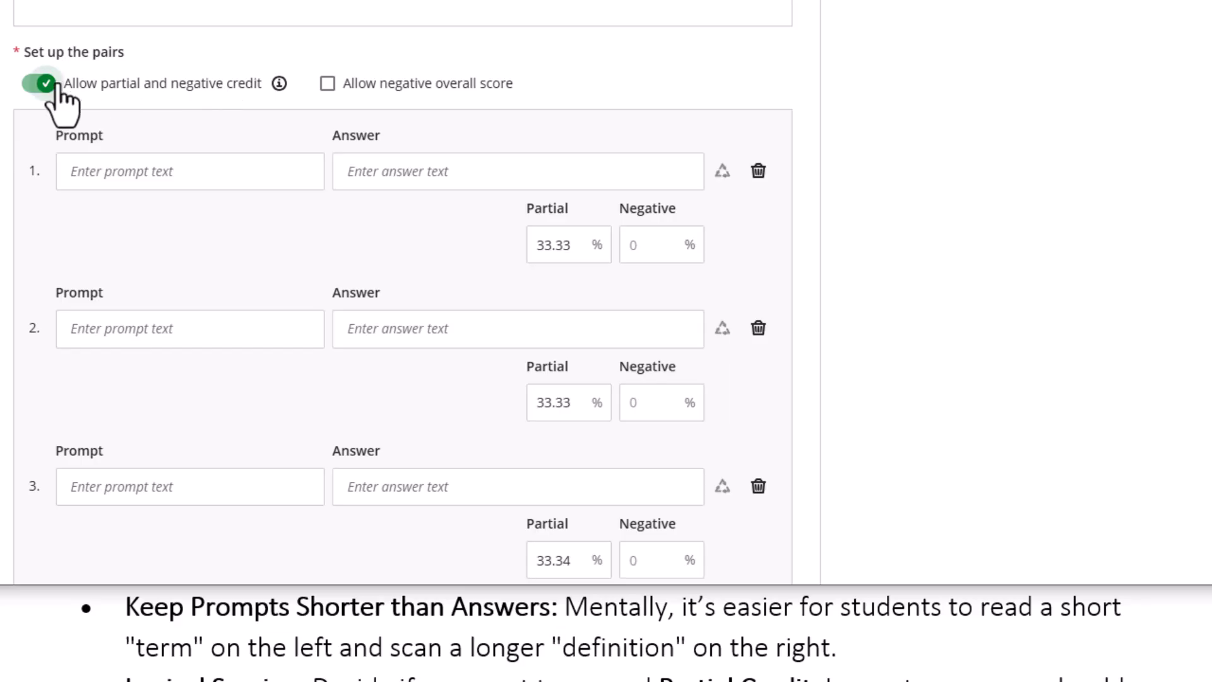
{"action": "left_click", "coordinate": [34, 84]}
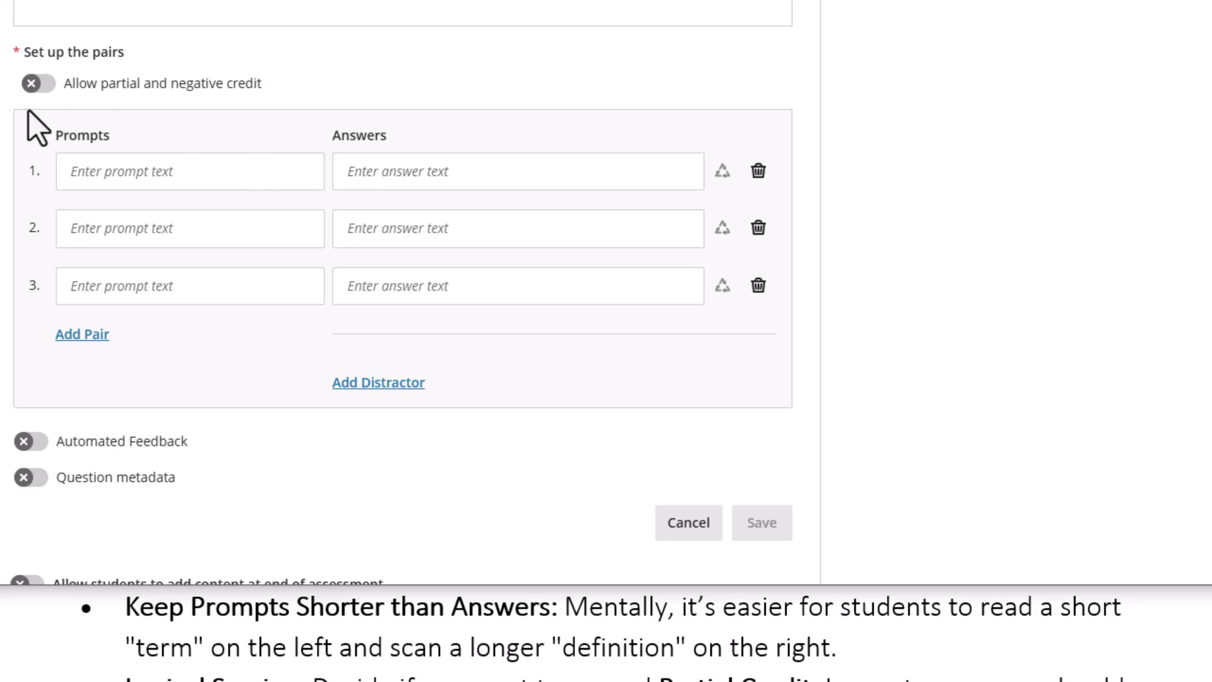
Turn partial and negative credit back on and add a fourth pair, giving 25% per pair
{"action": "left_click", "coordinate": [33, 86]}
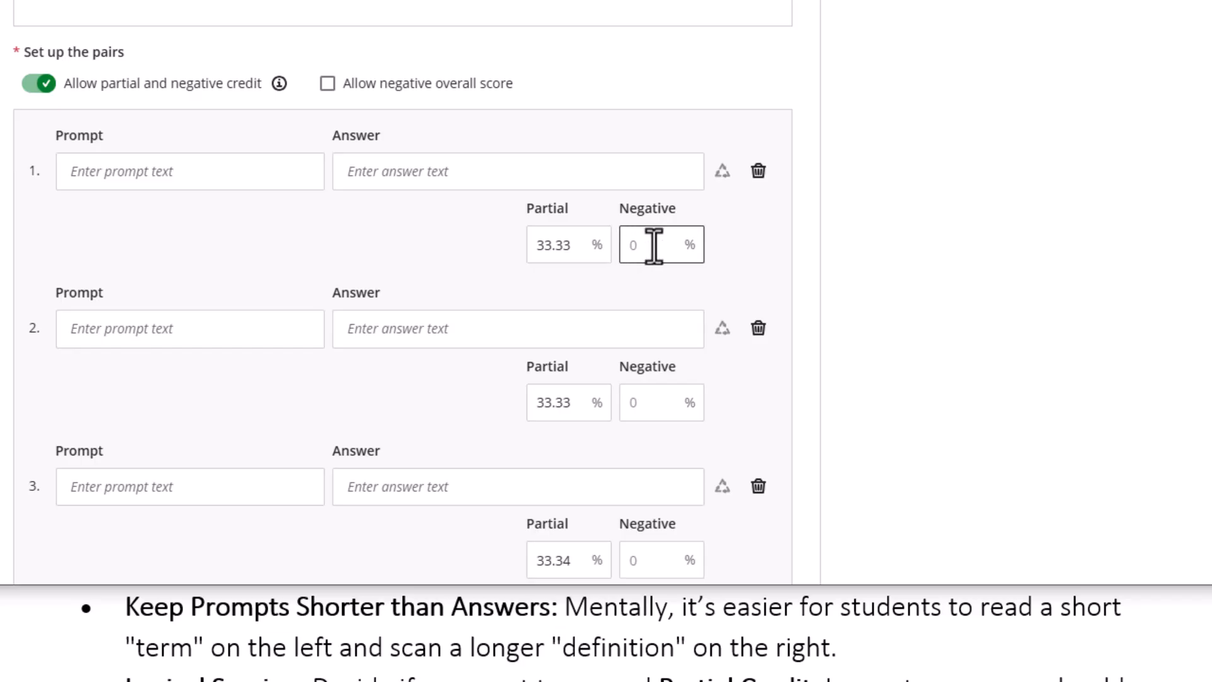
{"action": "scroll", "coordinate": [132, 208], "scroll_direction": "down", "scroll_amount": 3}
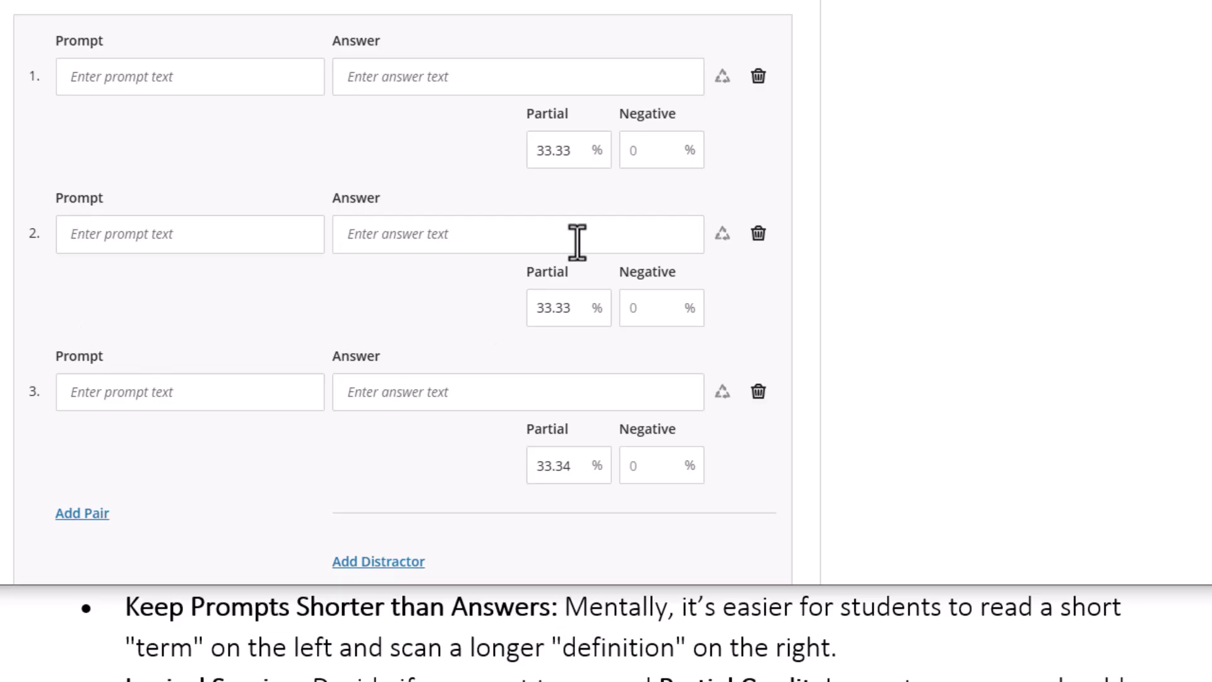
{"action": "scroll", "coordinate": [114, 474], "scroll_direction": "up", "scroll_amount": 3}
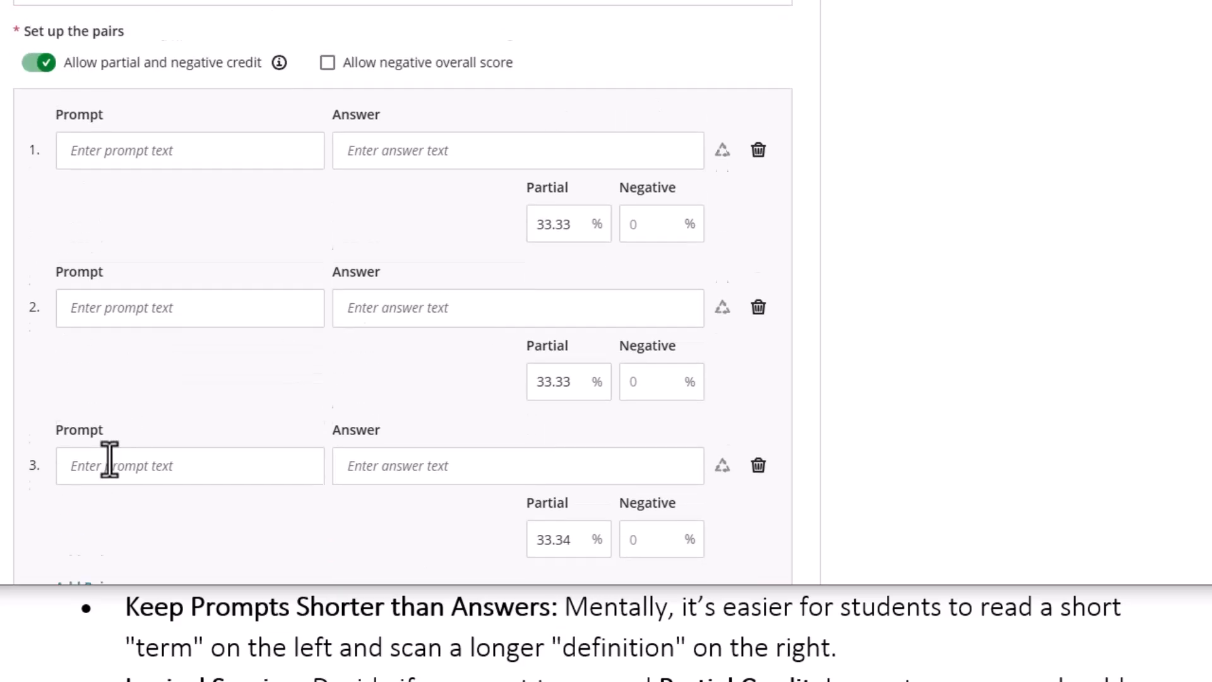
{"action": "scroll", "coordinate": [95, 352], "scroll_direction": "down", "scroll_amount": 10}
{"action": "left_click", "coordinate": [88, 231]}
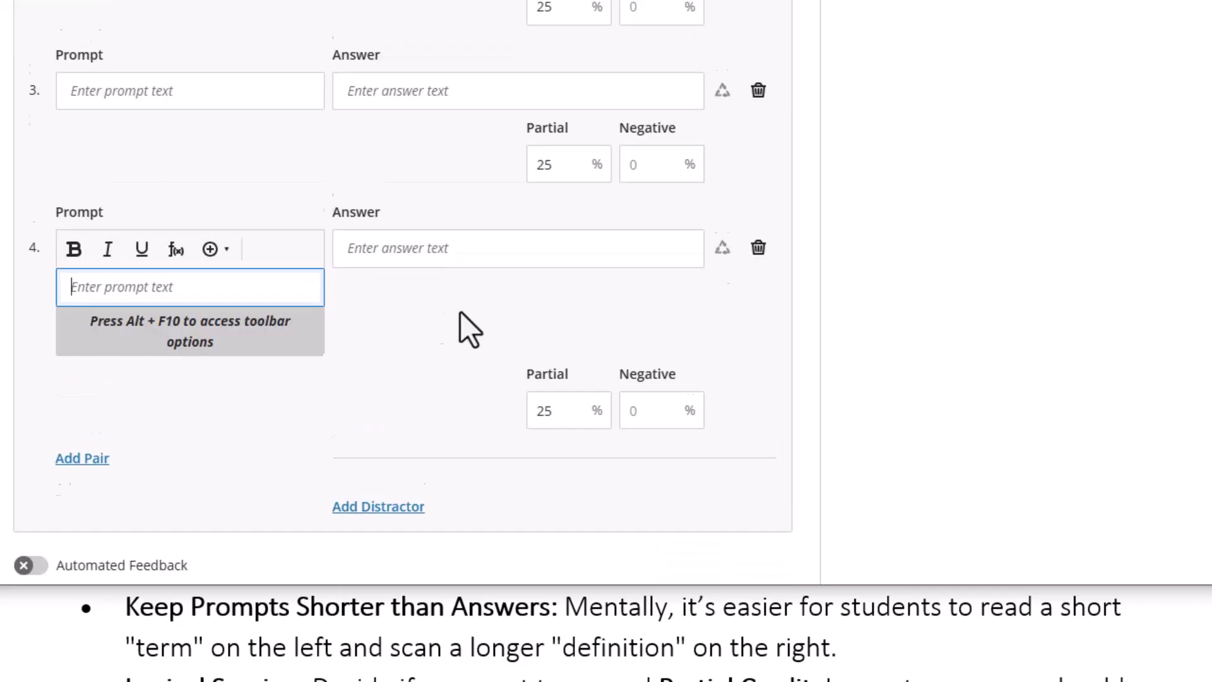
{"action": "scroll", "coordinate": [441, 324], "scroll_direction": "up", "scroll_amount": 12}
{"action": "left_click", "coordinate": [563, 301]}
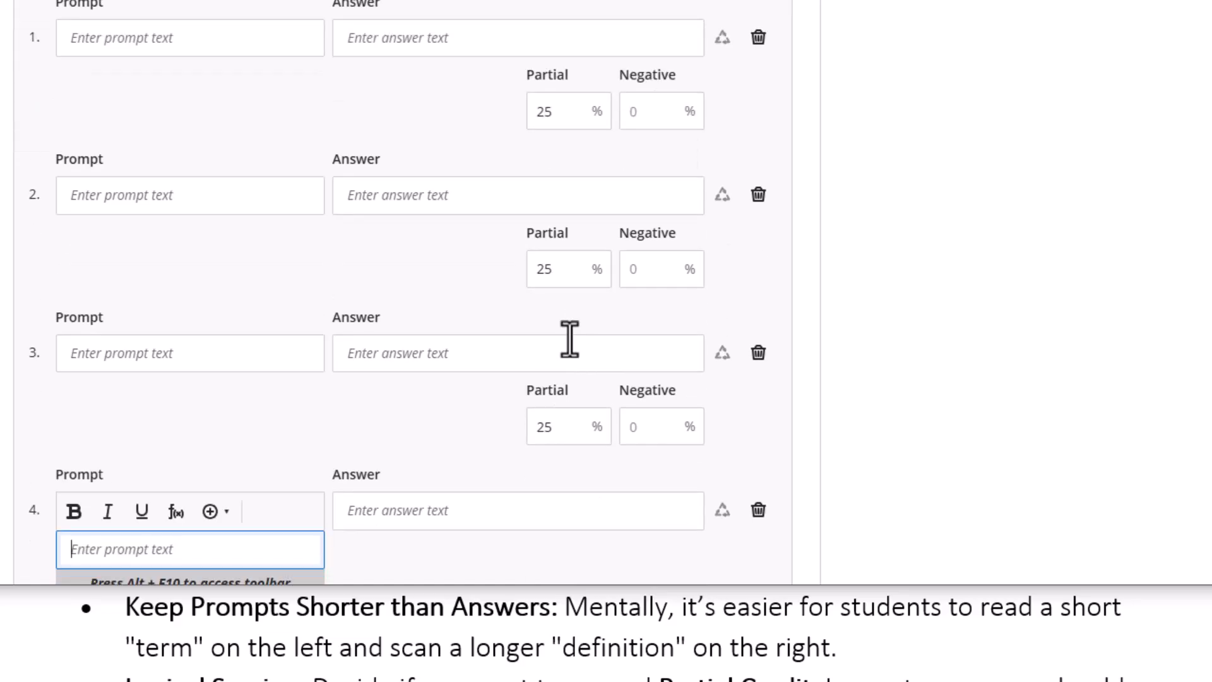
{"action": "scroll", "coordinate": [569, 341], "scroll_direction": "down", "scroll_amount": 4}
{"action": "scroll", "coordinate": [569, 344], "scroll_direction": "up", "scroll_amount": 8}
{"action": "scroll", "coordinate": [151, 277], "scroll_direction": "up", "scroll_amount": 1}
{"action": "scroll", "coordinate": [66, 236], "scroll_direction": "down", "scroll_amount": 11}
{"action": "scroll", "coordinate": [238, 271], "scroll_direction": "up", "scroll_amount": 12}
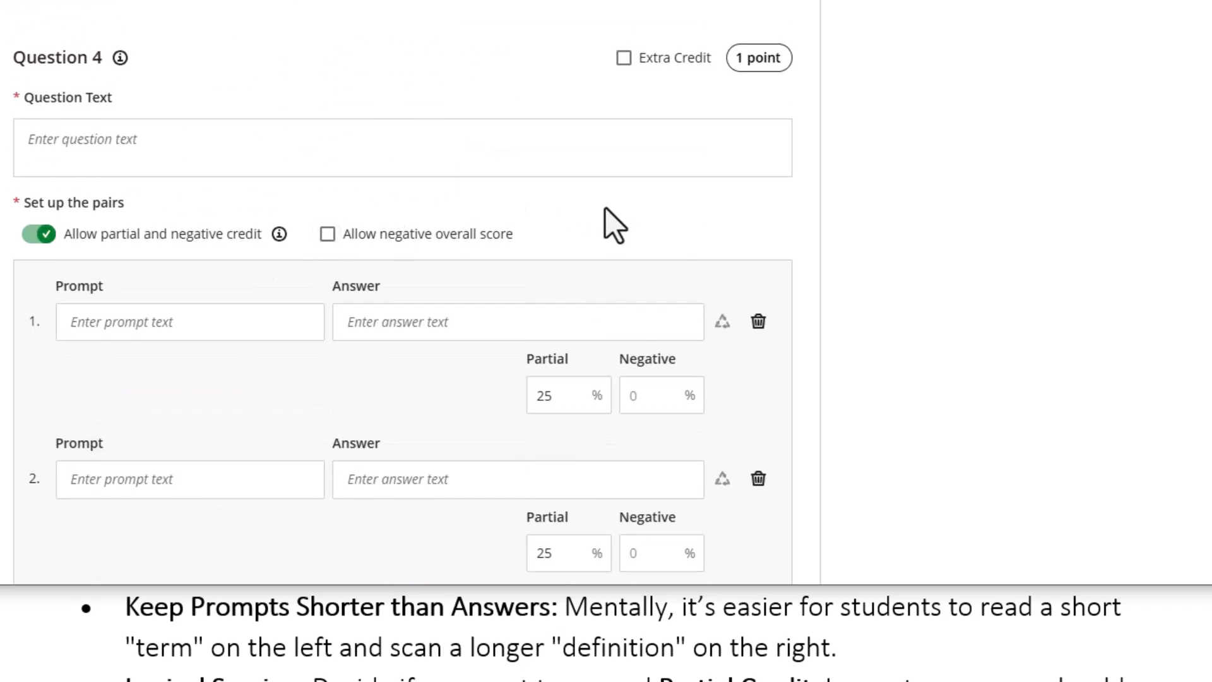
{"action": "scroll", "coordinate": [262, 297], "scroll_direction": "down", "scroll_amount": 5}
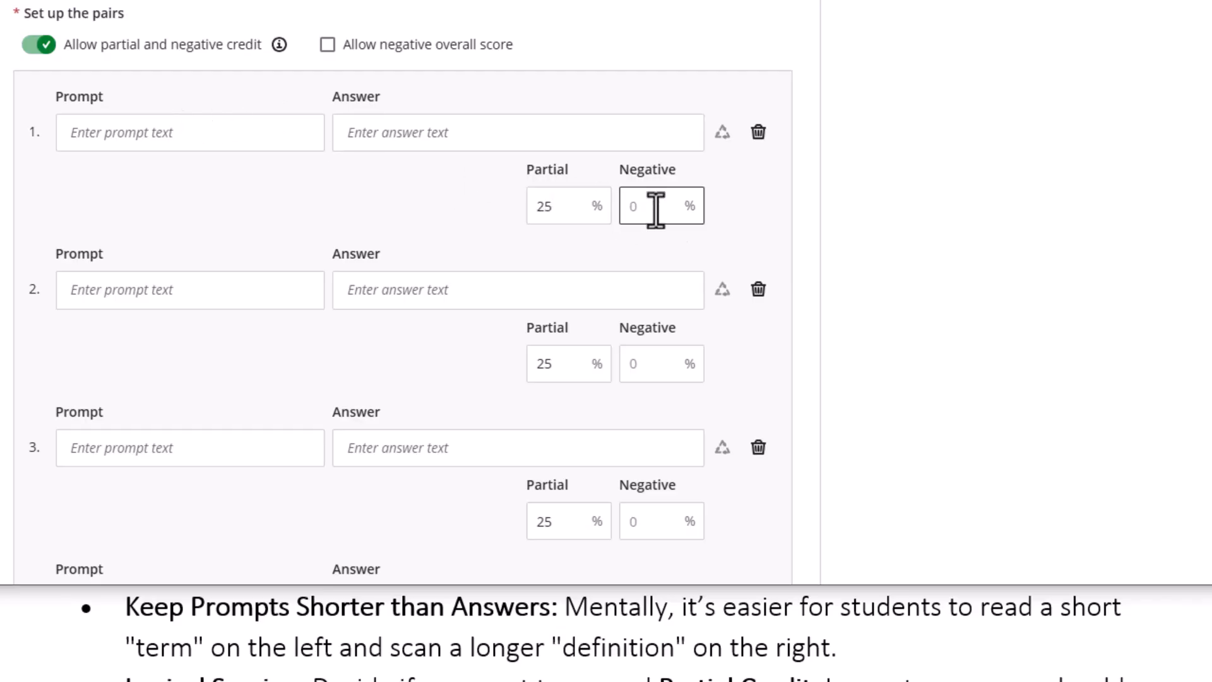
{"action": "scroll", "coordinate": [146, 227], "scroll_direction": "down", "scroll_amount": 8}
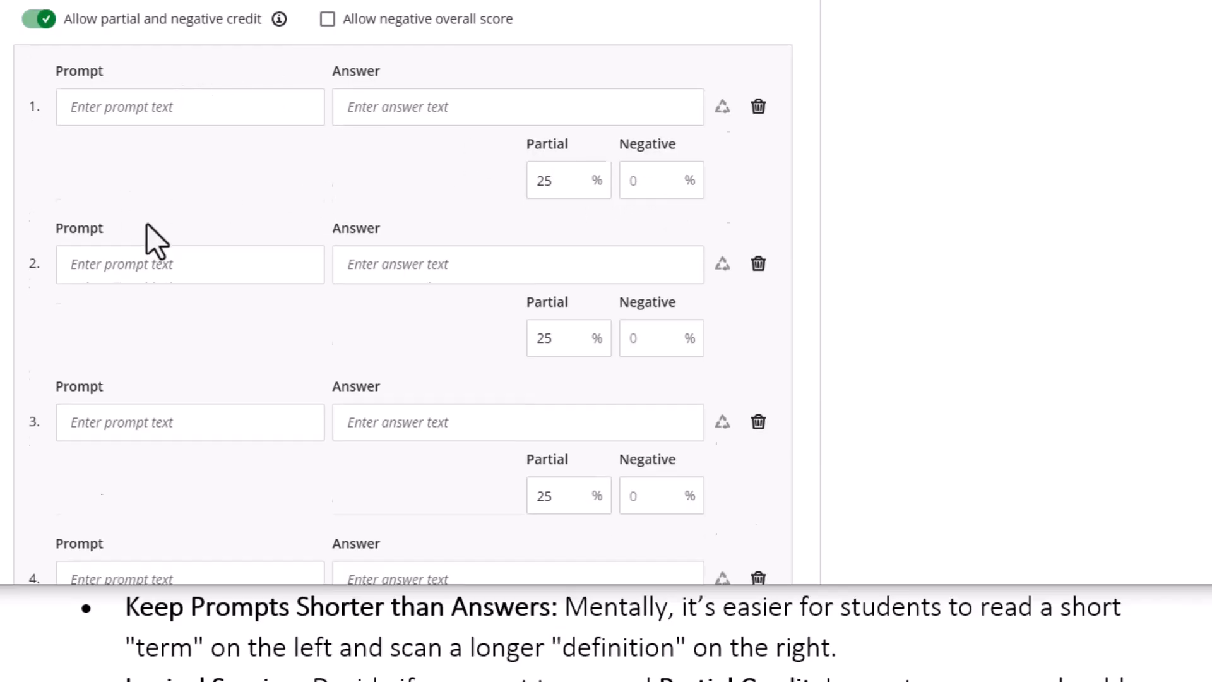
{"action": "scroll", "coordinate": [198, 243], "scroll_direction": "up", "scroll_amount": 9}
{"action": "scroll", "coordinate": [171, 239], "scroll_direction": "down", "scroll_amount": 9}
{"action": "scroll", "coordinate": [259, 278], "scroll_direction": "up", "scroll_amount": 9}
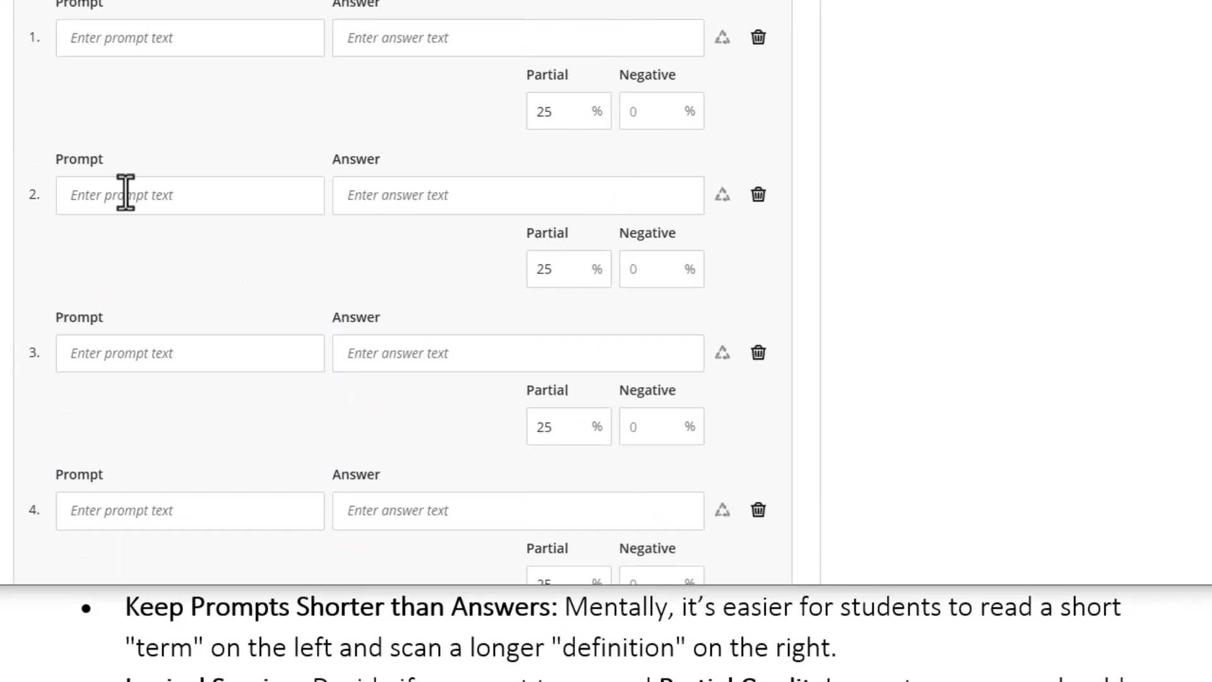
{"action": "scroll", "coordinate": [133, 215], "scroll_direction": "down", "scroll_amount": 3}
{"action": "scroll", "coordinate": [141, 168], "scroll_direction": "up", "scroll_amount": 3}
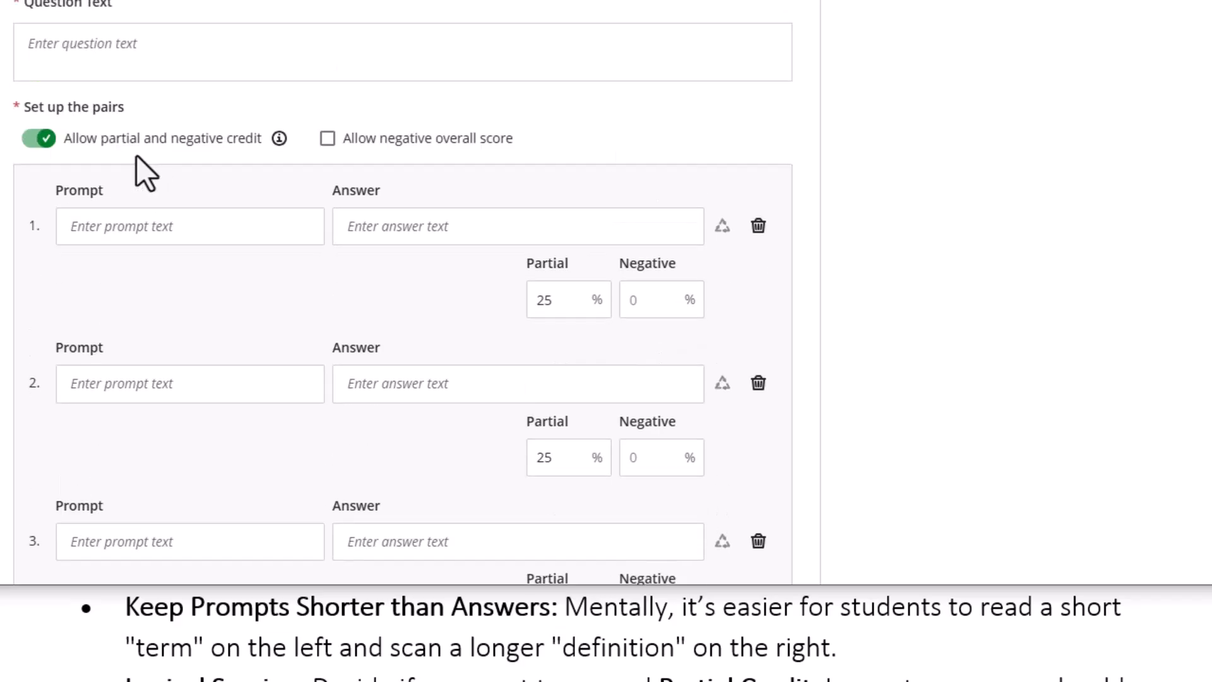
{"action": "scroll", "coordinate": [379, 303], "scroll_direction": "down", "scroll_amount": 9}
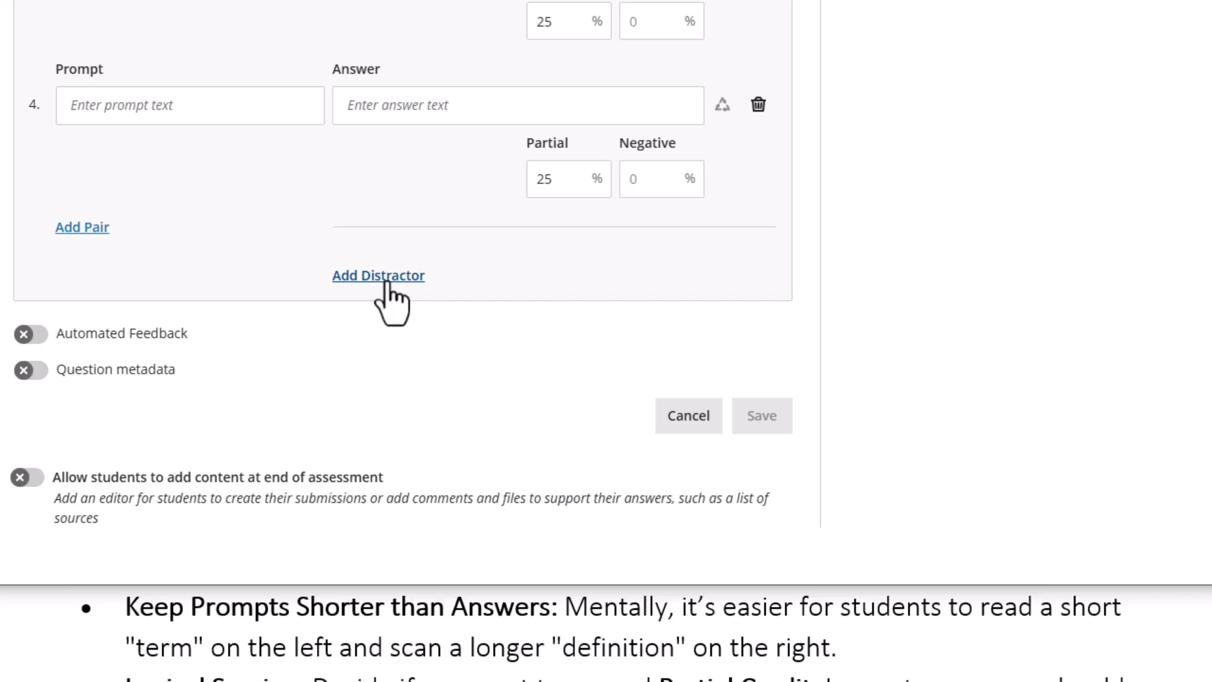
Add then remove an empty distractor, and bring up the Matching Questions notes in Word
{"action": "left_click", "coordinate": [386, 278]}
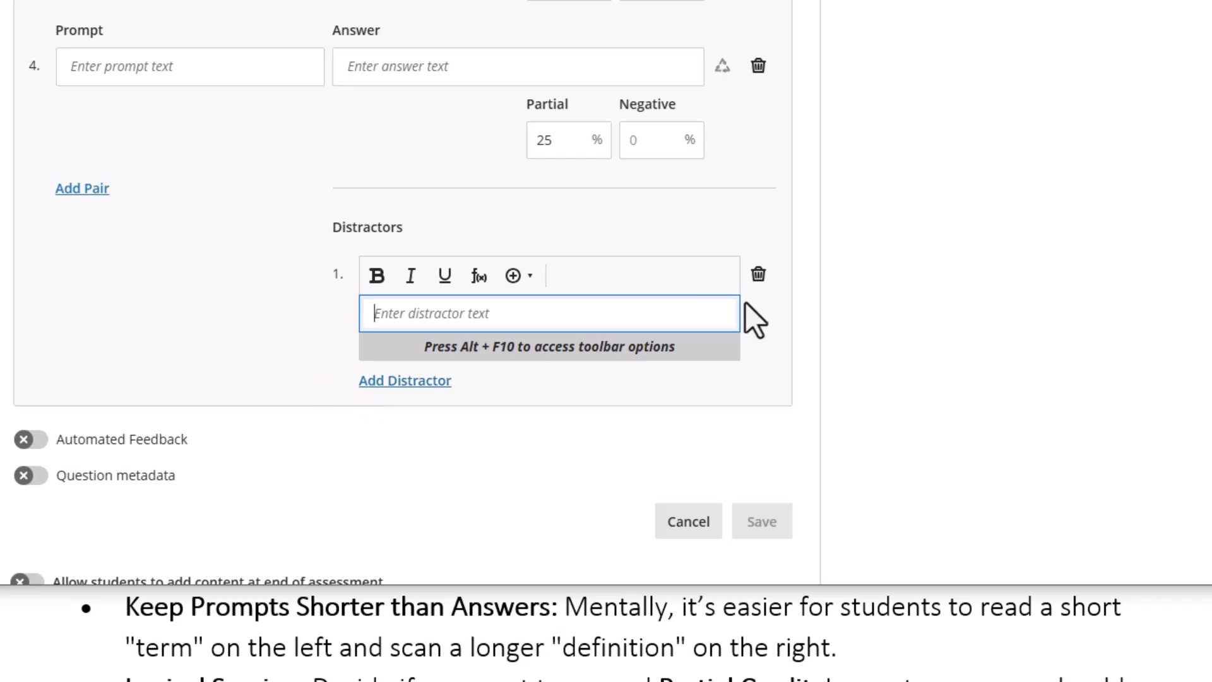
{"action": "left_click", "coordinate": [758, 274]}
{"action": "scroll", "coordinate": [271, 259], "scroll_direction": "up", "scroll_amount": 10}
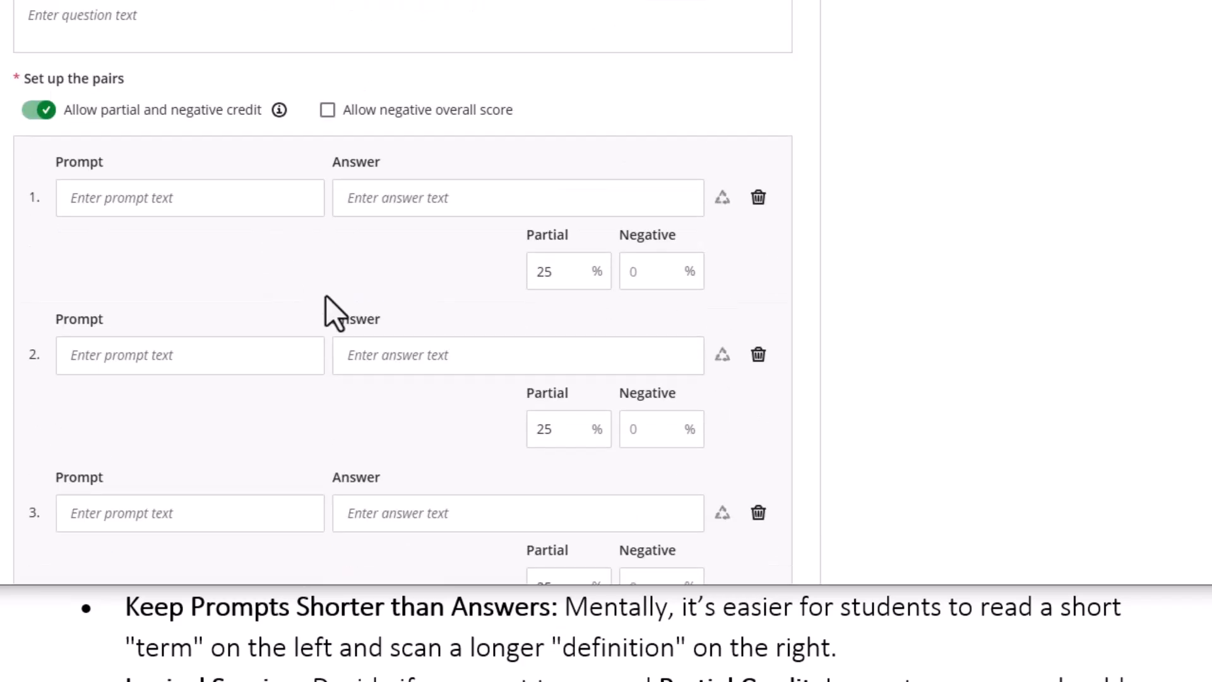
{"action": "scroll", "coordinate": [182, 249], "scroll_direction": "down", "scroll_amount": 3}
{"action": "scroll", "coordinate": [177, 239], "scroll_direction": "up", "scroll_amount": 2}
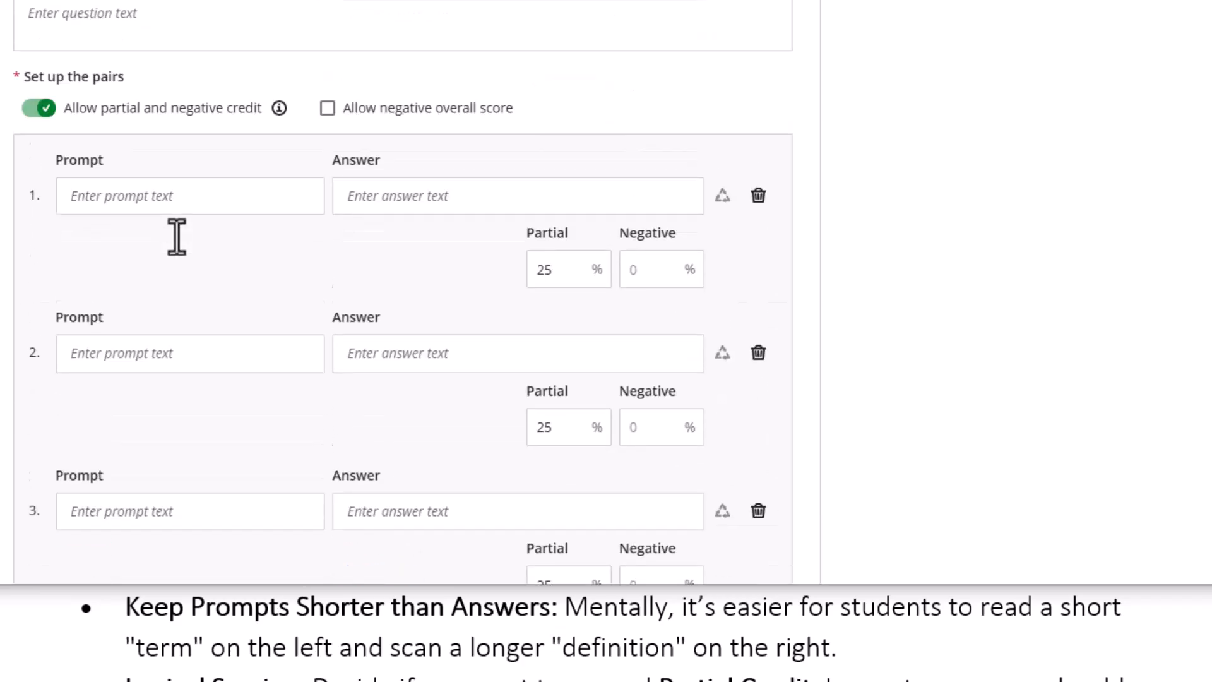
{"action": "scroll", "coordinate": [183, 256], "scroll_direction": "down", "scroll_amount": 6}
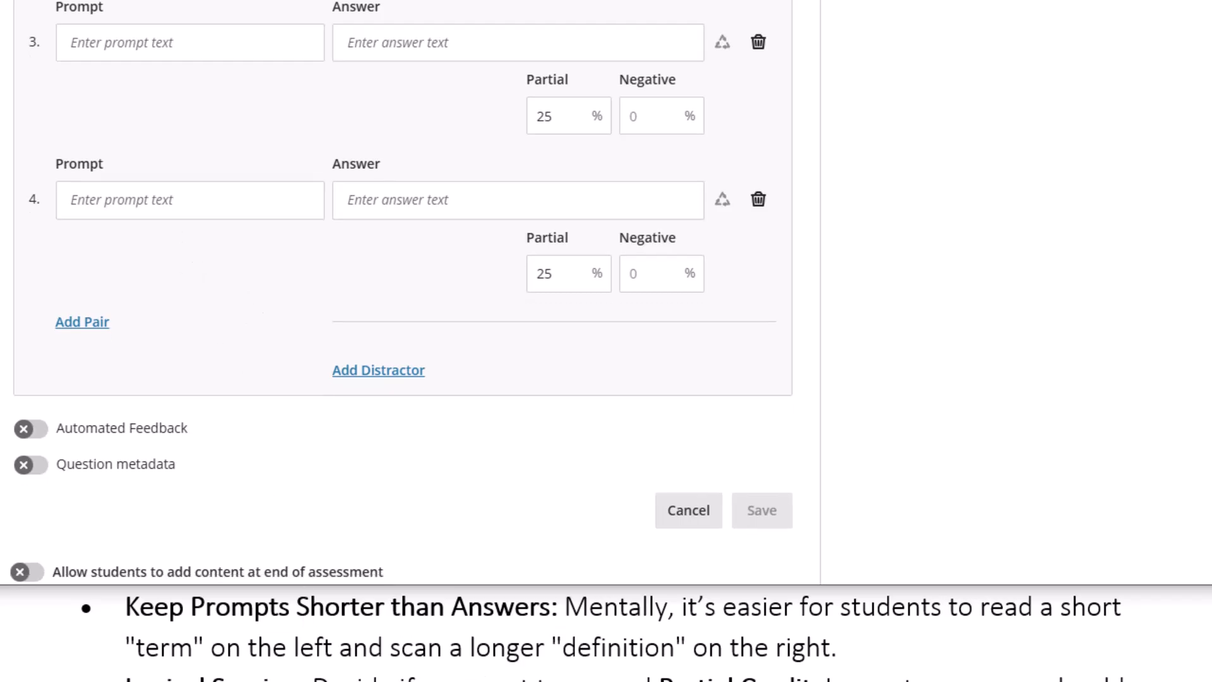
{"action": "left_click", "coordinate": [542, 680]}
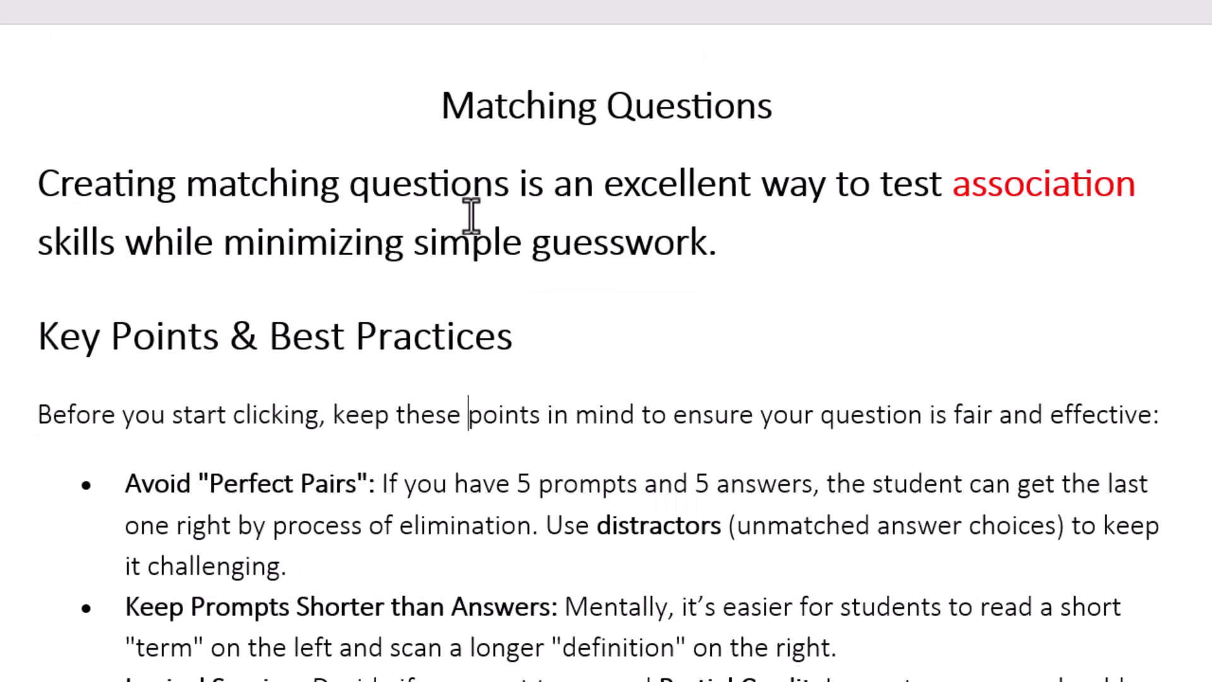
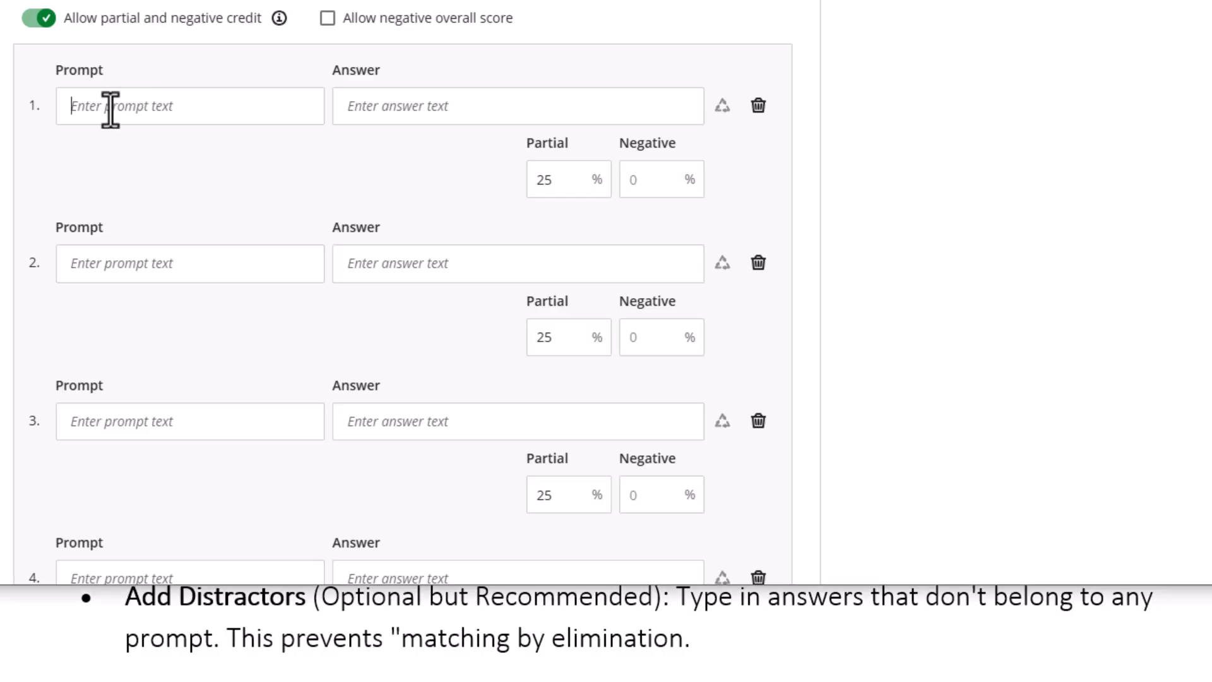
Enter the for-loop code as the first prompt and the fixed-repetition description as its answer
{"action": "type", "text": "for(int i=0; i<10; i++)"}
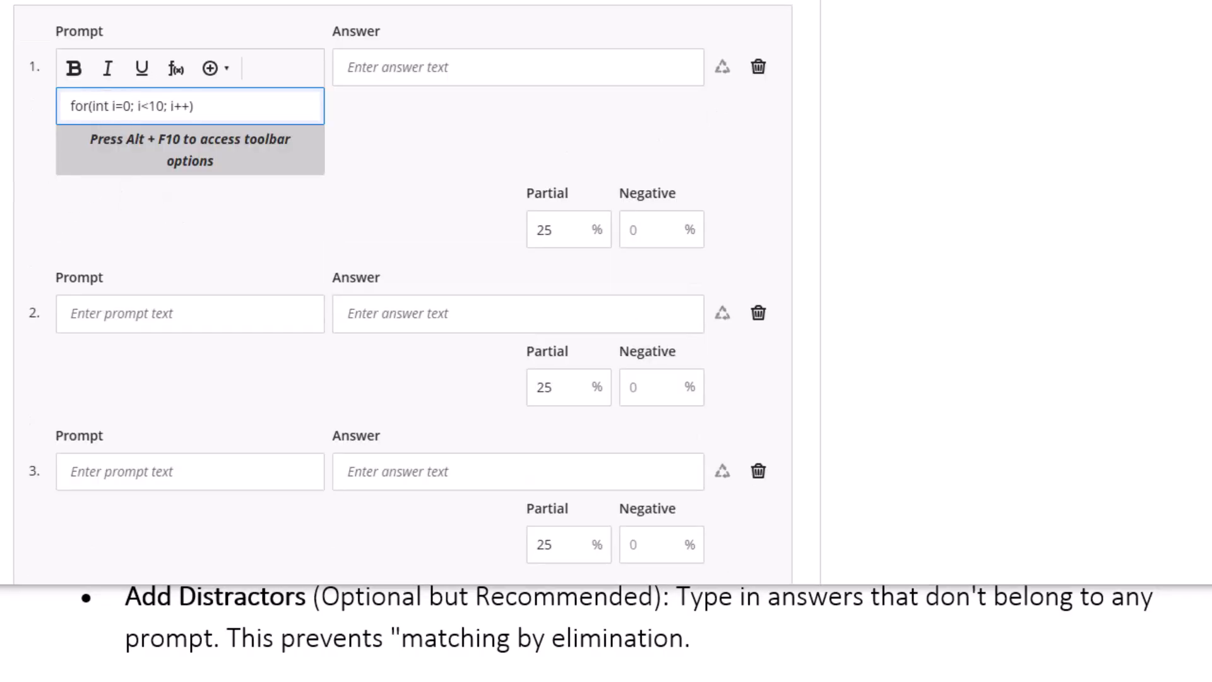
{"action": "left_click", "coordinate": [398, 67]}
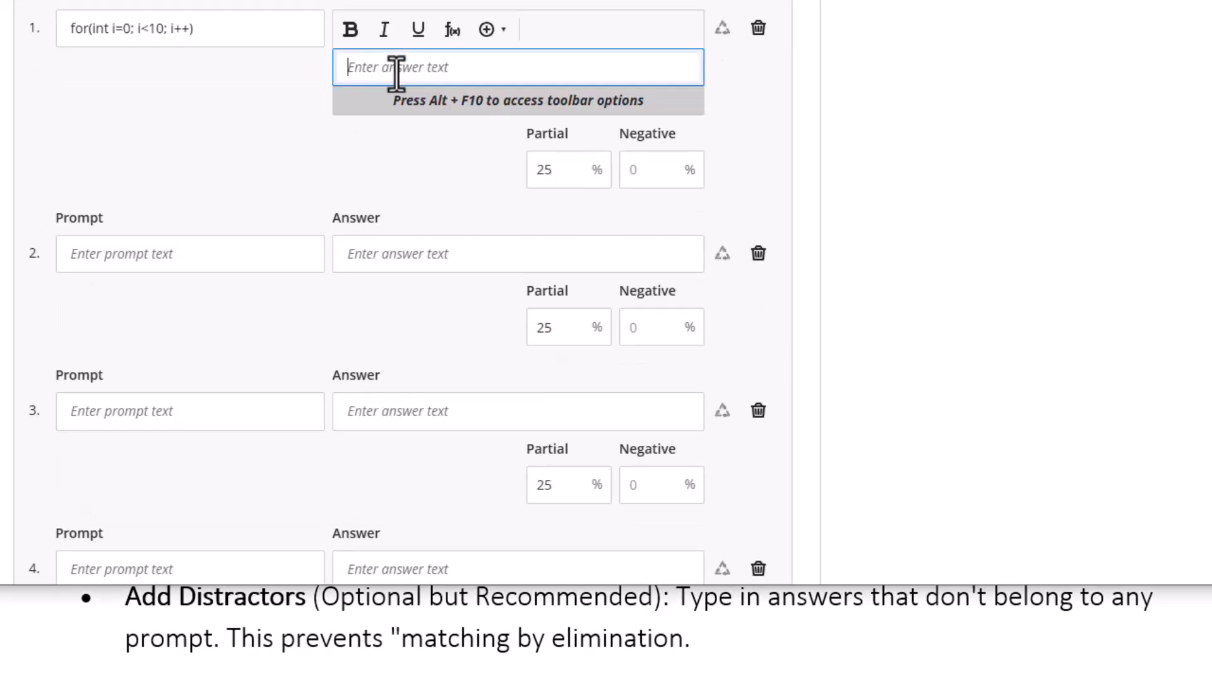
{"action": "type", "text": "Executes a block of code a specific, fixed number of times."}
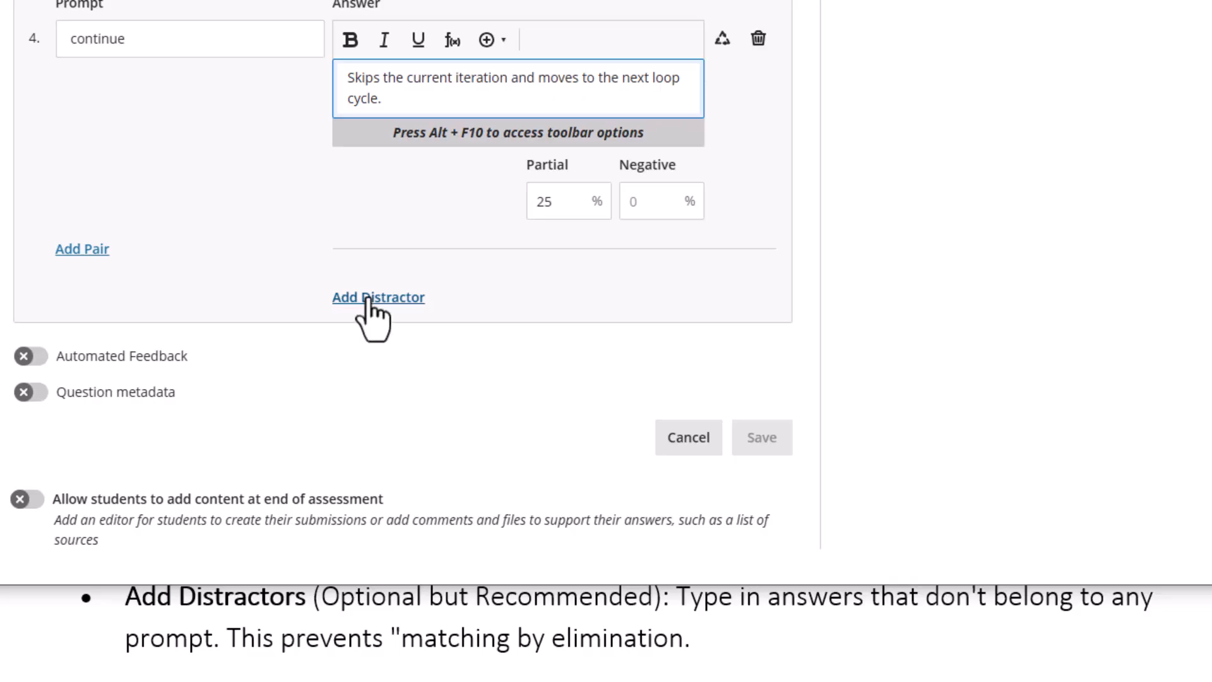
Add the infinite-loop distractor and return to the 'Match the following.' question text
{"action": "left_click", "coordinate": [369, 298]}
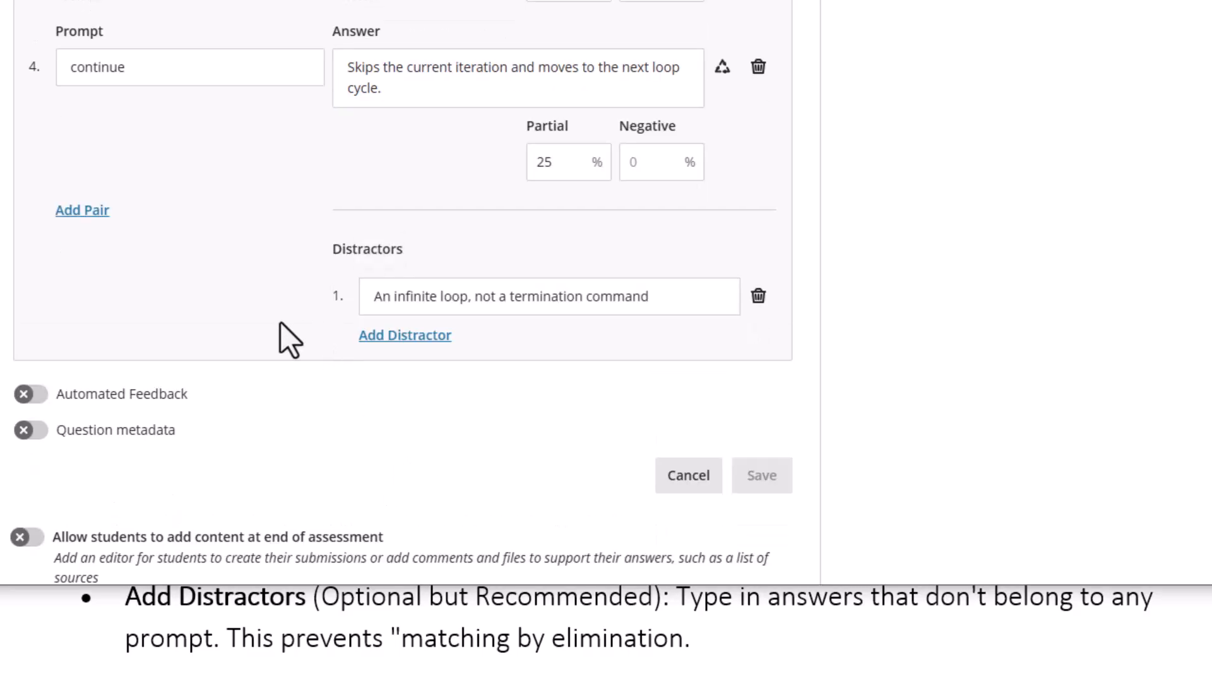
{"action": "scroll", "coordinate": [268, 303], "scroll_direction": "up", "scroll_amount": 8}
{"action": "scroll", "coordinate": [442, 315], "scroll_direction": "down", "scroll_amount": 5}
{"action": "scroll", "coordinate": [486, 333], "scroll_direction": "down", "scroll_amount": 2}
{"action": "scroll", "coordinate": [597, 322], "scroll_direction": "down", "scroll_amount": 2}
{"action": "scroll", "coordinate": [599, 334], "scroll_direction": "up", "scroll_amount": 15}
{"action": "scroll", "coordinate": [381, 290], "scroll_direction": "up", "scroll_amount": 3}
{"action": "left_click", "coordinate": [63, 263]}
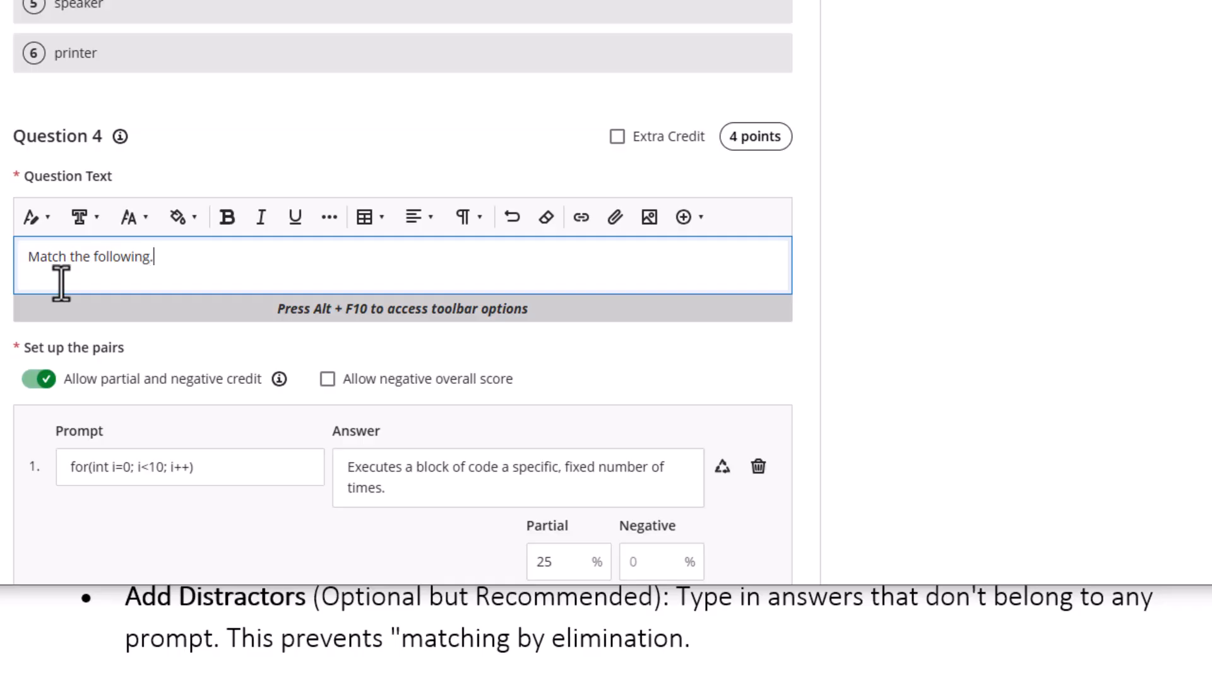
{"action": "scroll", "coordinate": [479, 405], "scroll_direction": "down", "scroll_amount": 12}
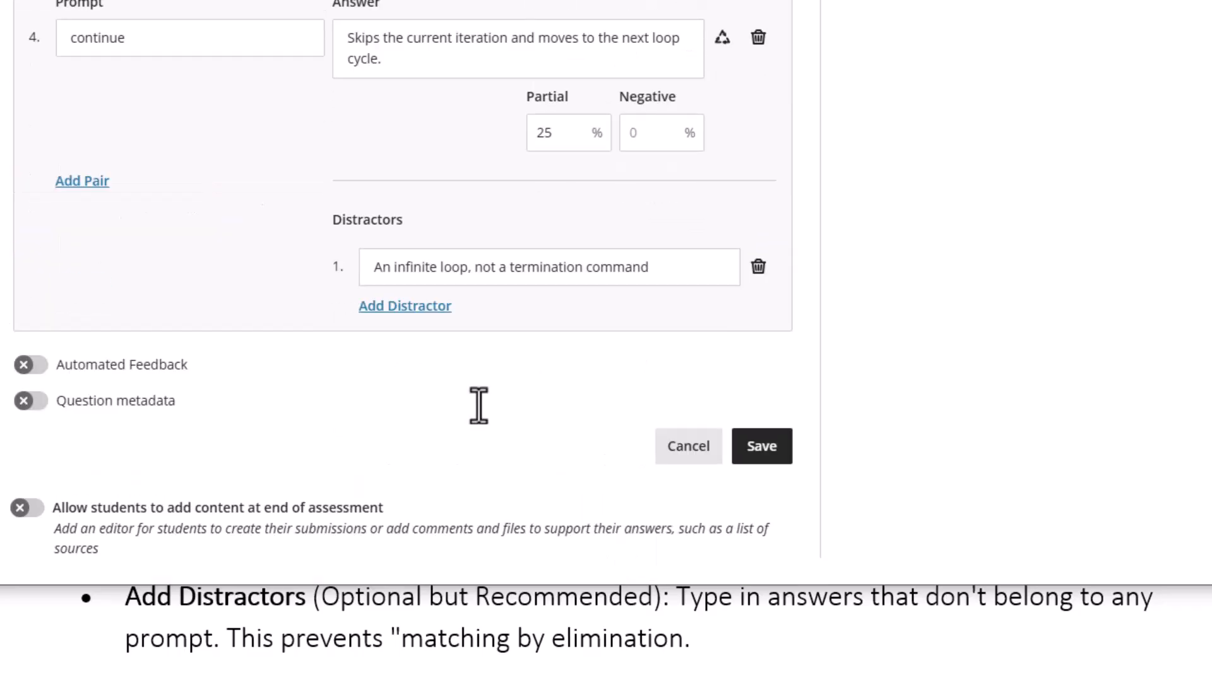
{"action": "scroll", "coordinate": [436, 417], "scroll_direction": "up", "scroll_amount": 10}
{"action": "scroll", "coordinate": [243, 295], "scroll_direction": "down", "scroll_amount": 10}
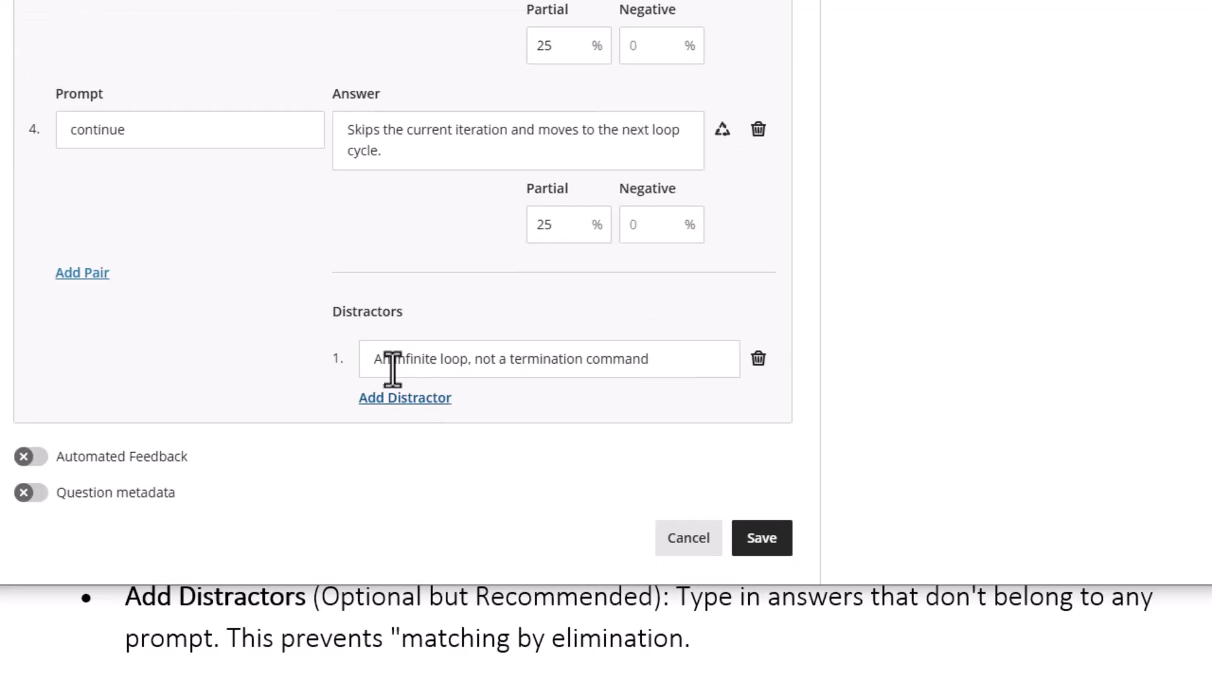
{"action": "scroll", "coordinate": [433, 353], "scroll_direction": "up", "scroll_amount": 10}
{"action": "scroll", "coordinate": [518, 441], "scroll_direction": "down", "scroll_amount": 11}
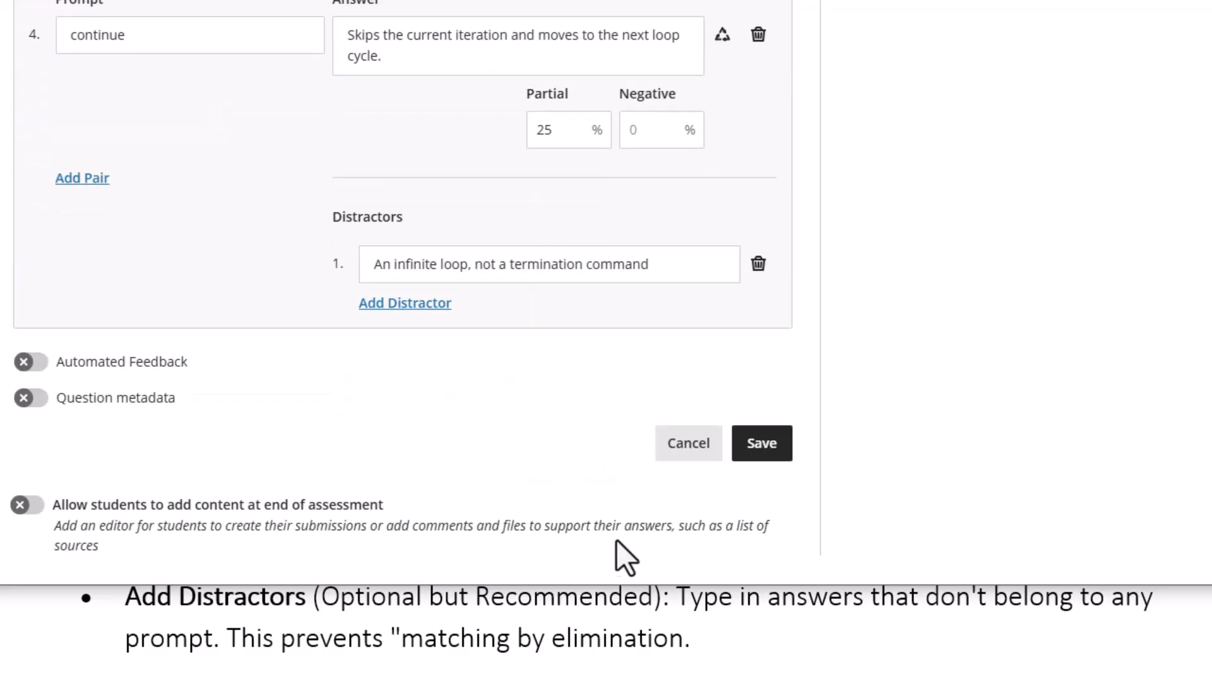
Save the matching question, review the test, and open Student Preview of the course
{"action": "left_click", "coordinate": [756, 444]}
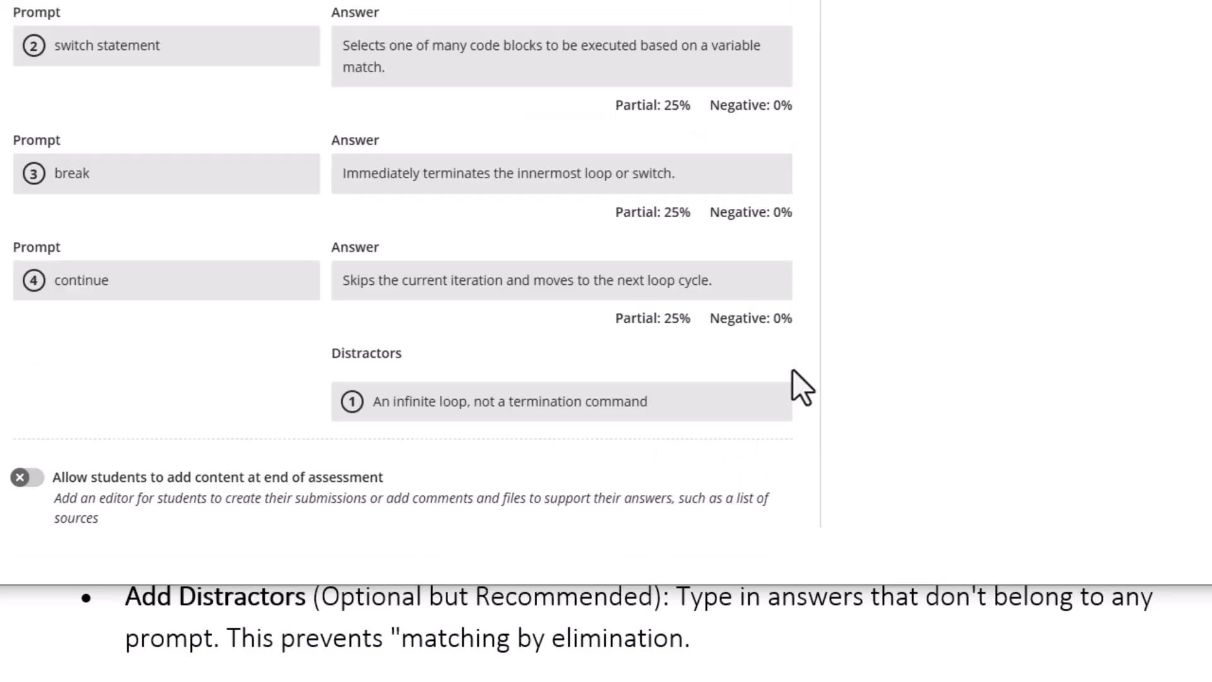
{"action": "scroll", "coordinate": [436, 341], "scroll_direction": "up", "scroll_amount": 4}
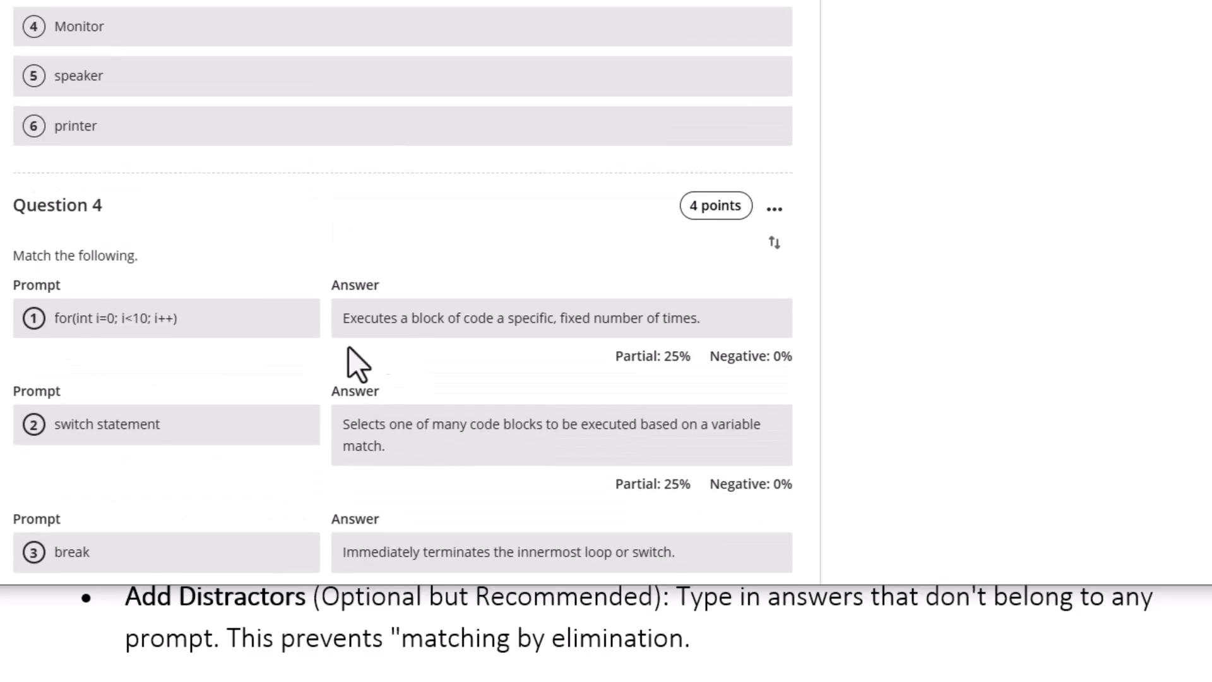
{"action": "scroll", "coordinate": [392, 354], "scroll_direction": "down", "scroll_amount": 4}
{"action": "scroll", "coordinate": [366, 343], "scroll_direction": "up", "scroll_amount": 10}
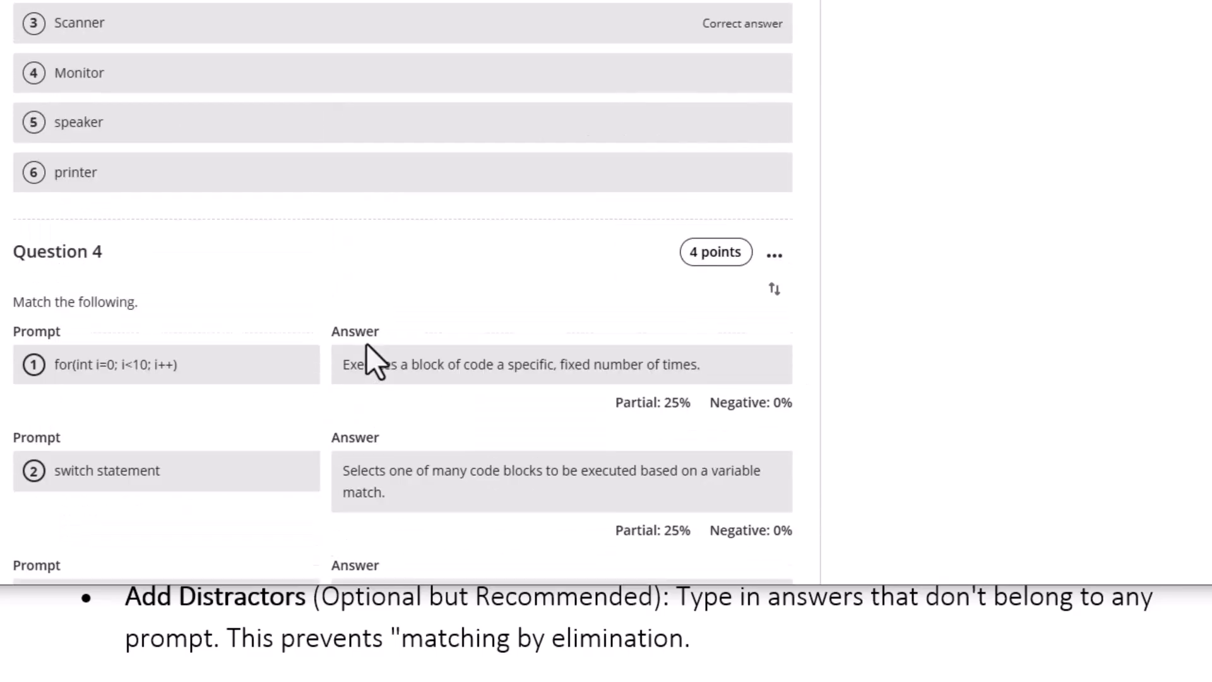
{"action": "scroll", "coordinate": [367, 341], "scroll_direction": "down", "scroll_amount": 5}
{"action": "scroll", "coordinate": [376, 341], "scroll_direction": "down", "scroll_amount": 7}
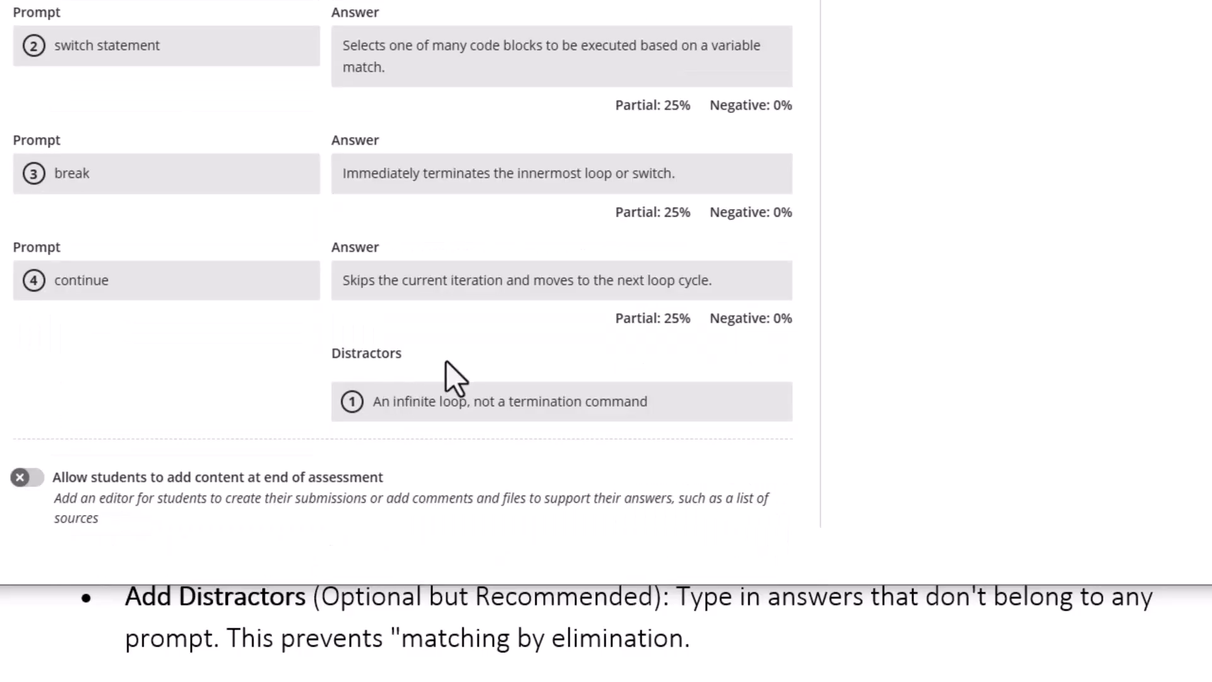
{"action": "scroll", "coordinate": [571, 354], "scroll_direction": "up", "scroll_amount": 20}
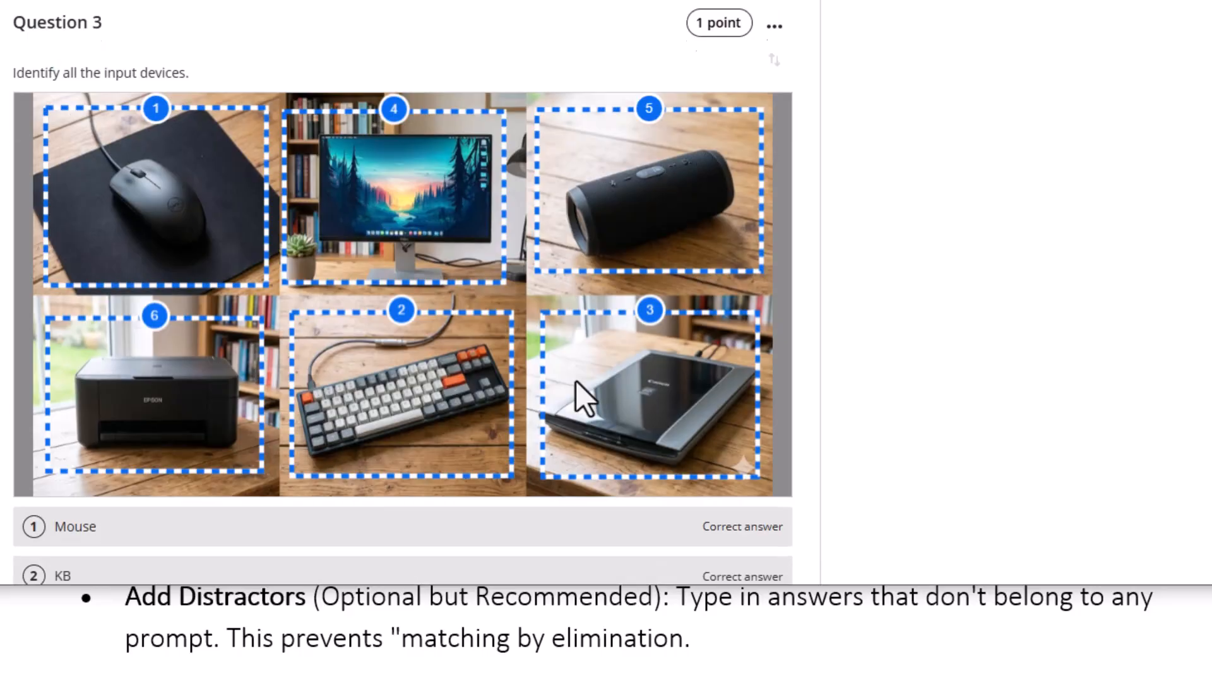
{"action": "scroll", "coordinate": [581, 379], "scroll_direction": "up", "scroll_amount": 3}
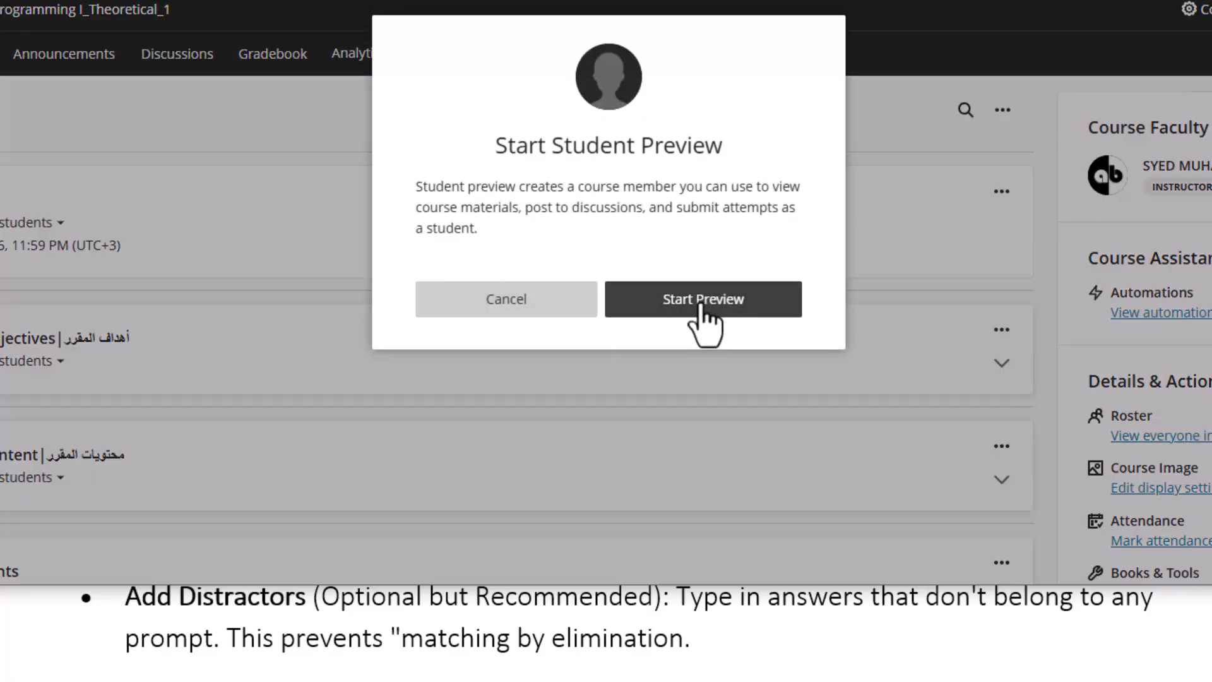
{"action": "left_click", "coordinate": [701, 300]}
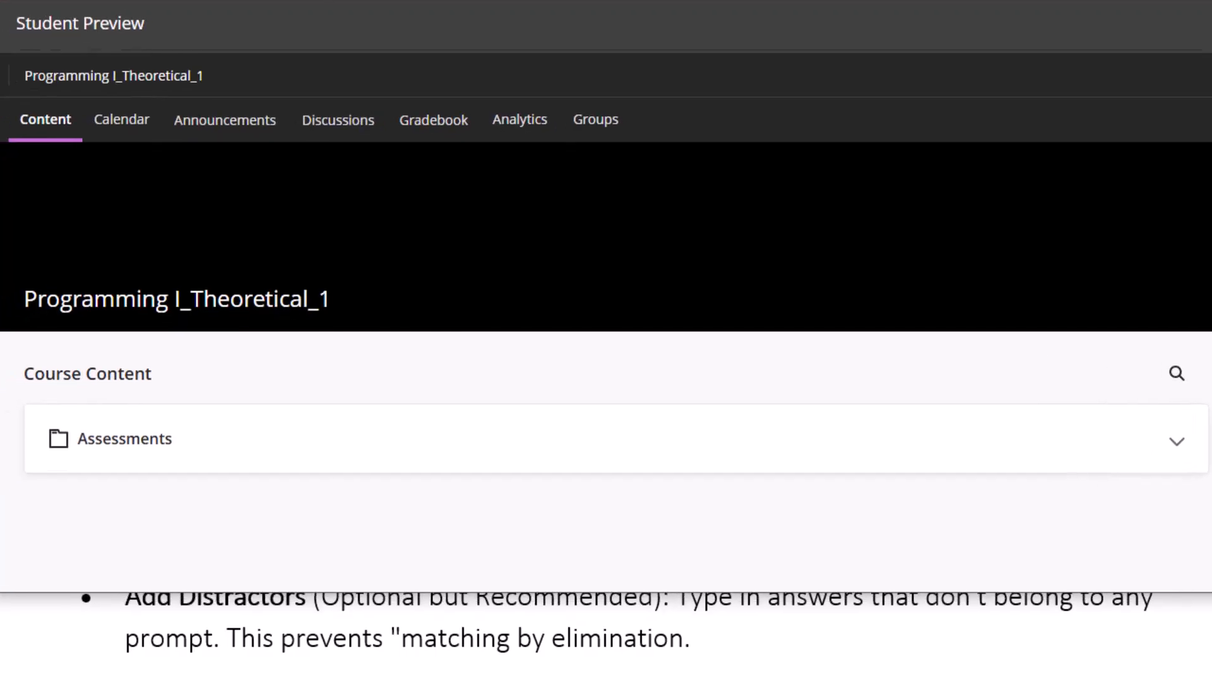
Open New Test 4/25/26 from the Assessments folder and start attempt 1
{"action": "left_click", "coordinate": [106, 442]}
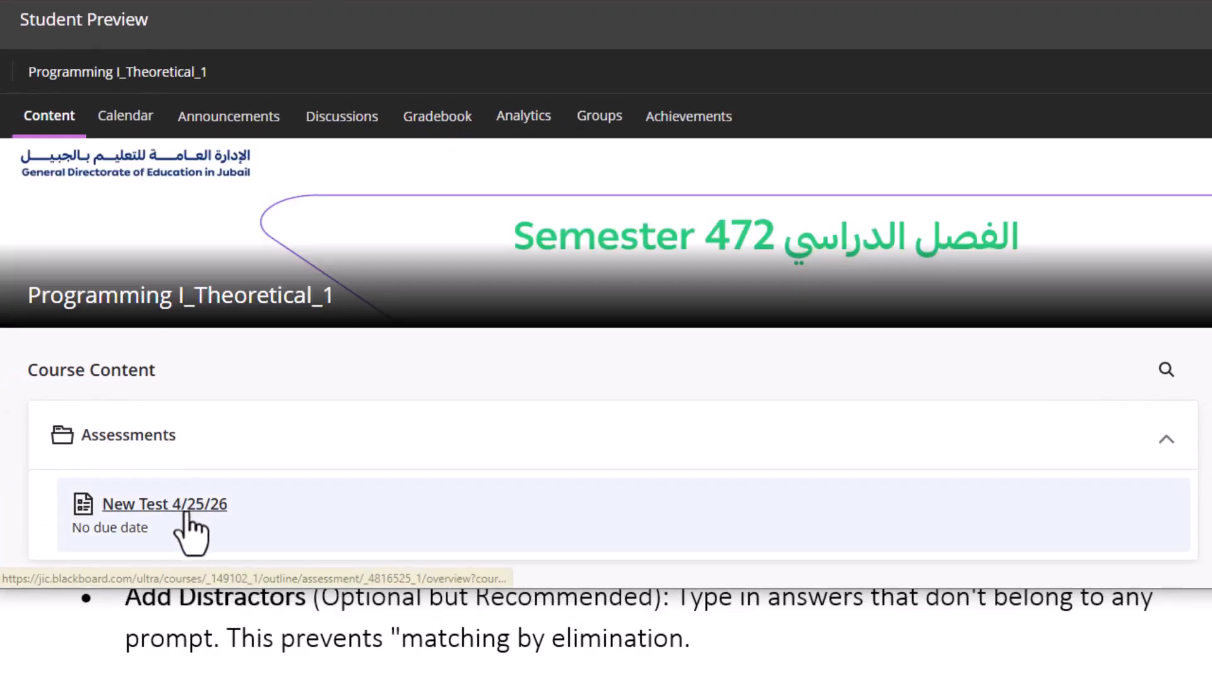
{"action": "left_click", "coordinate": [185, 505]}
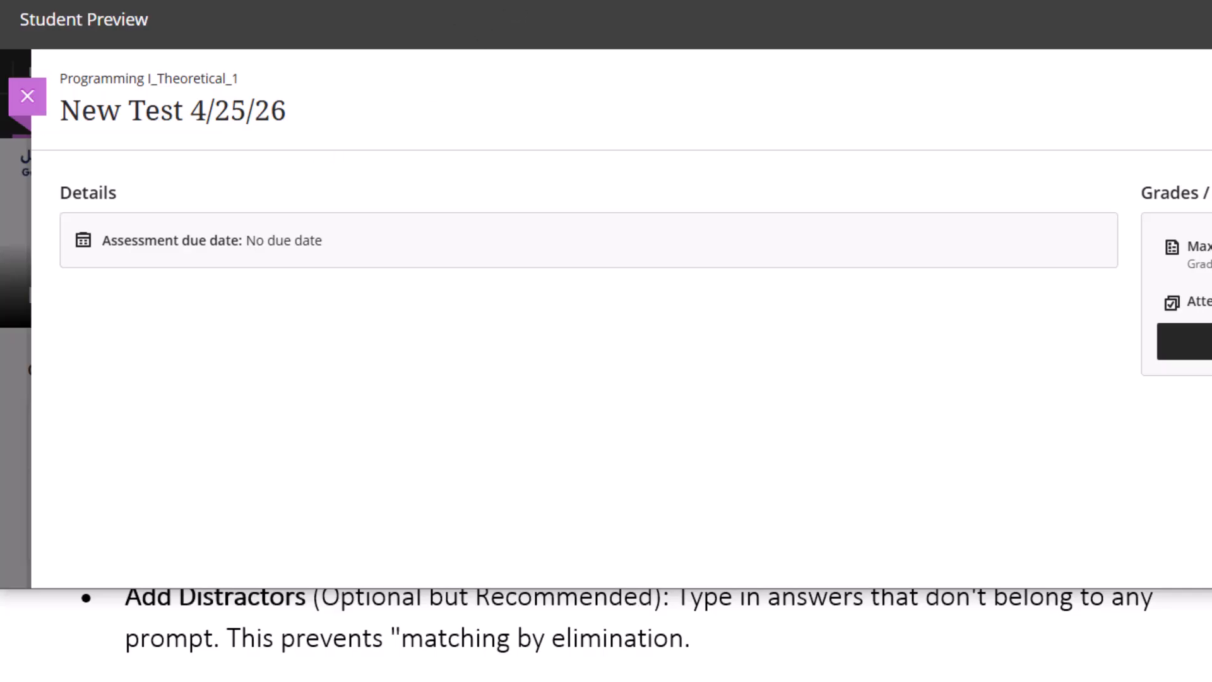
{"action": "left_click", "coordinate": [960, 379]}
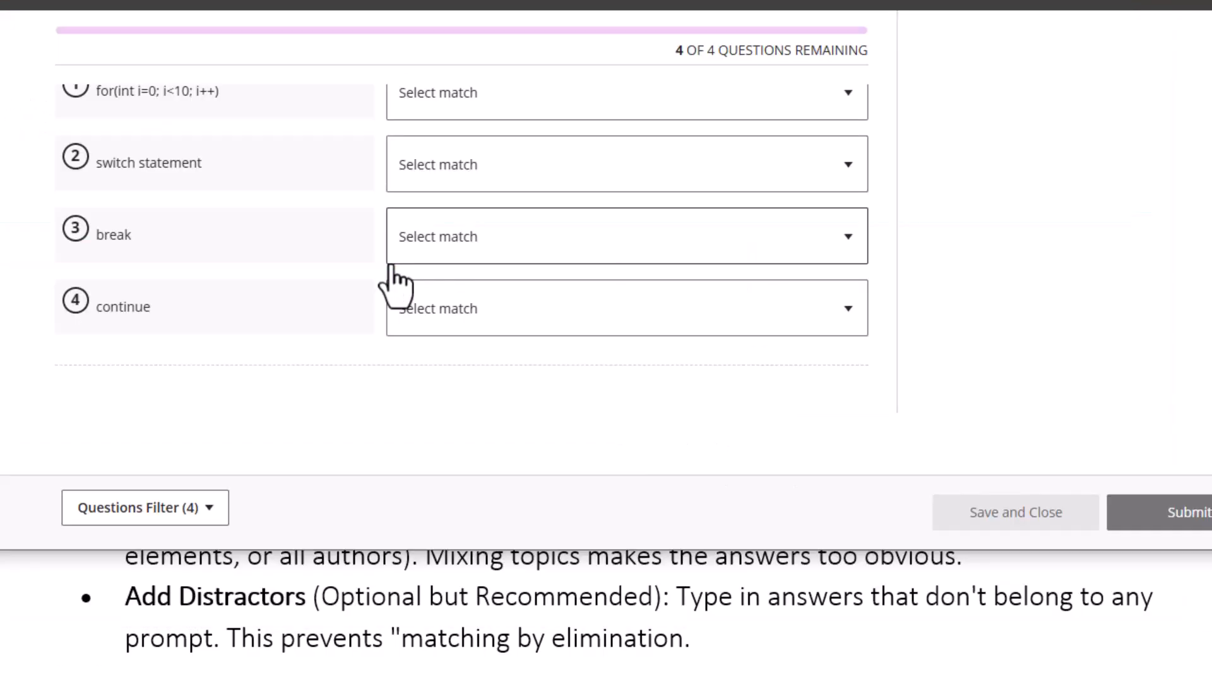
{"action": "scroll", "coordinate": [252, 224], "scroll_direction": "down", "scroll_amount": 2}
{"action": "scroll", "coordinate": [255, 222], "scroll_direction": "up", "scroll_amount": 1}
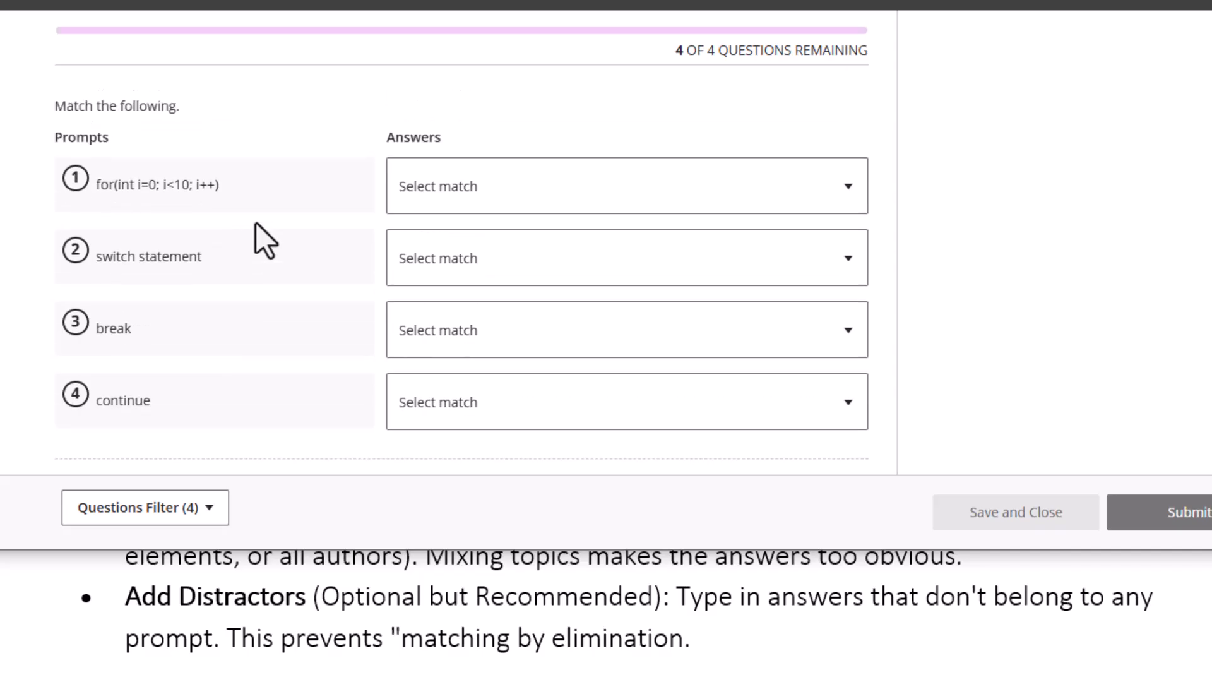
Match the for-loop and continue prompts to their answers, then submit the attempt
{"action": "left_click", "coordinate": [624, 190]}
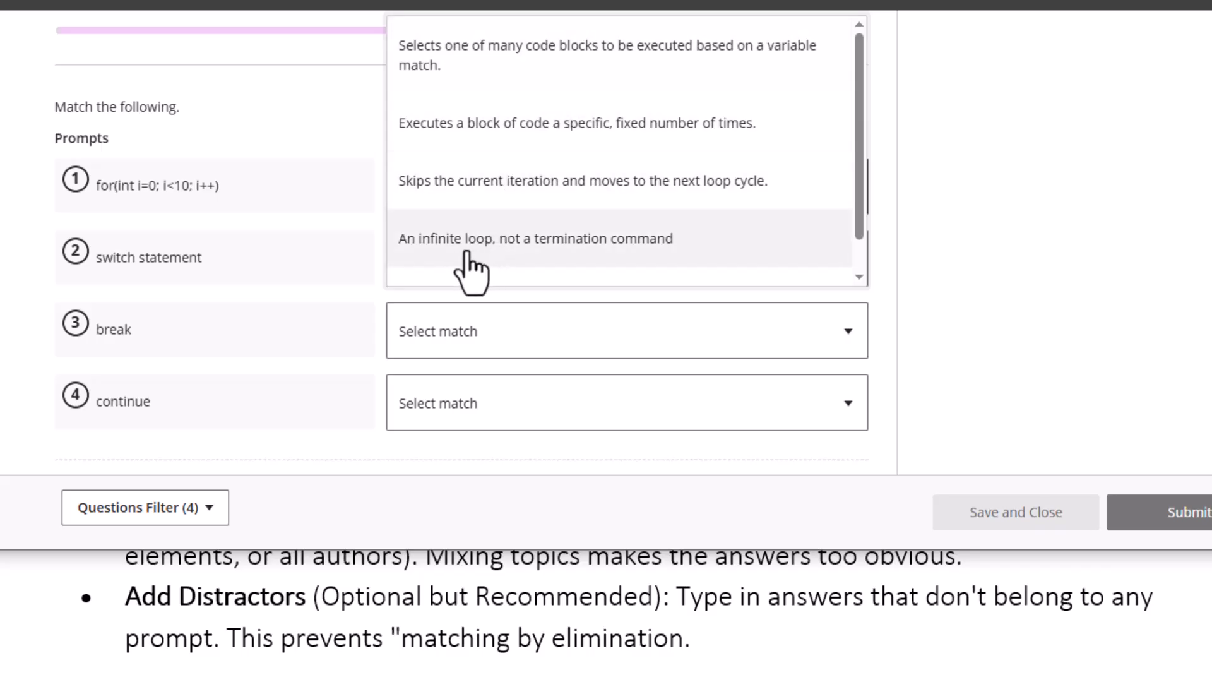
{"action": "scroll", "coordinate": [524, 243], "scroll_direction": "down", "scroll_amount": 1}
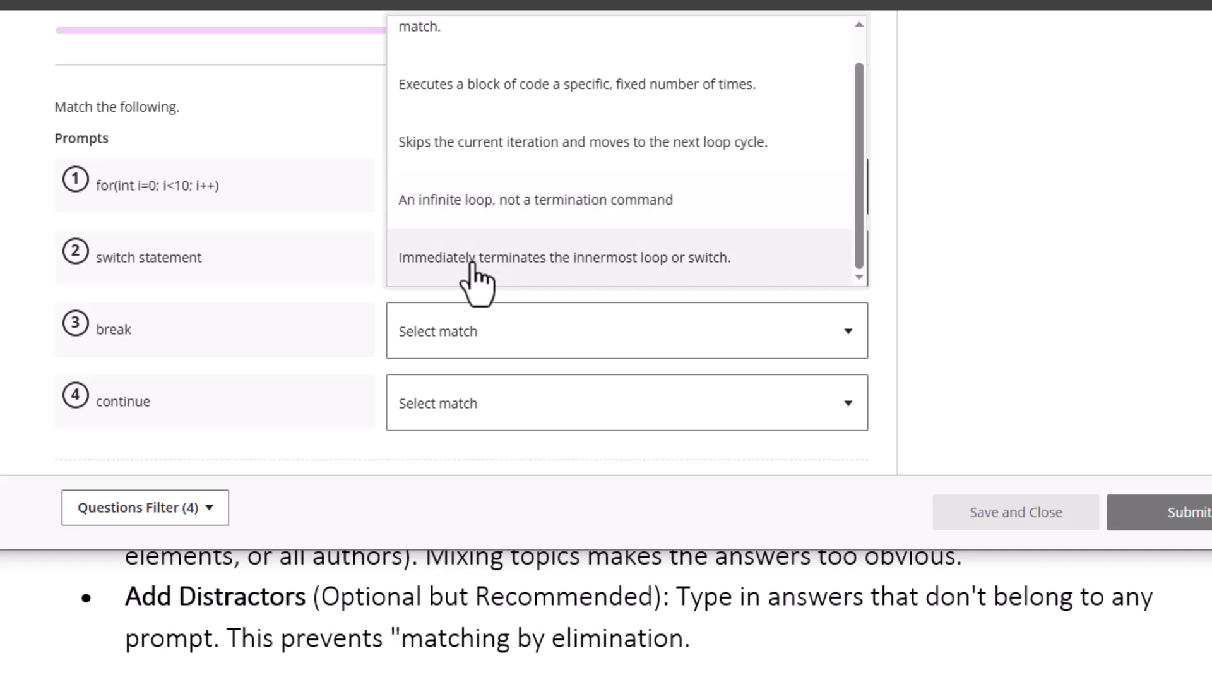
{"action": "scroll", "coordinate": [530, 259], "scroll_direction": "up", "scroll_amount": 1}
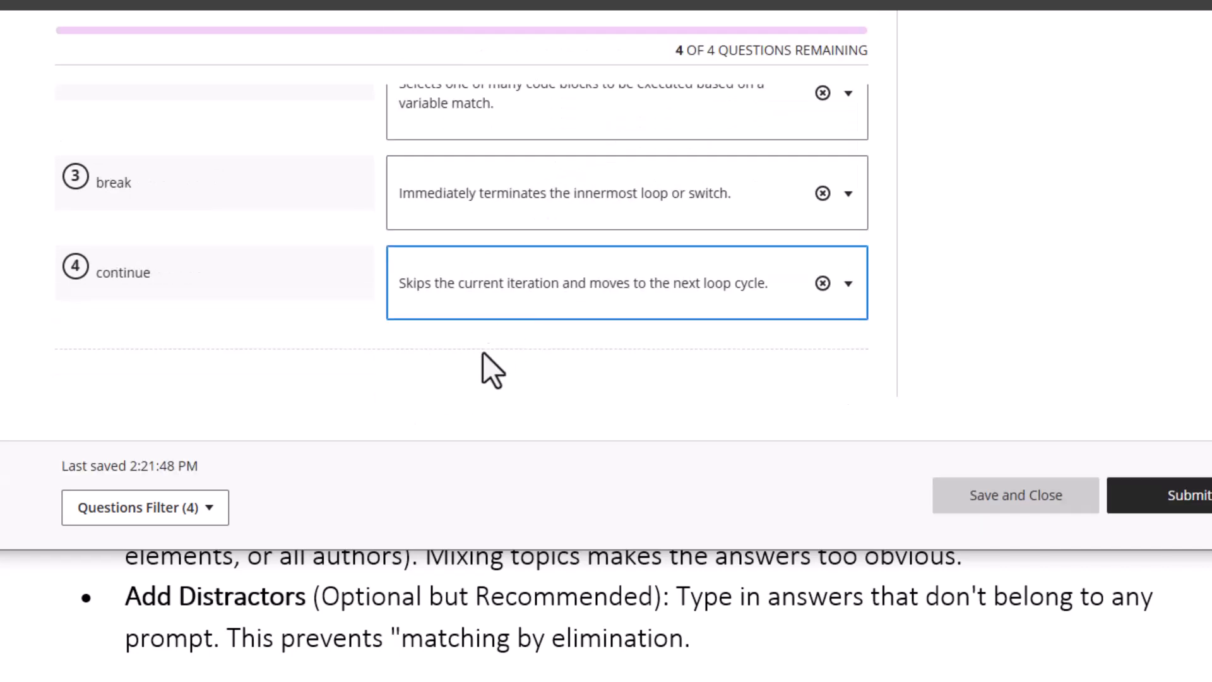
{"action": "left_click", "coordinate": [445, 386]}
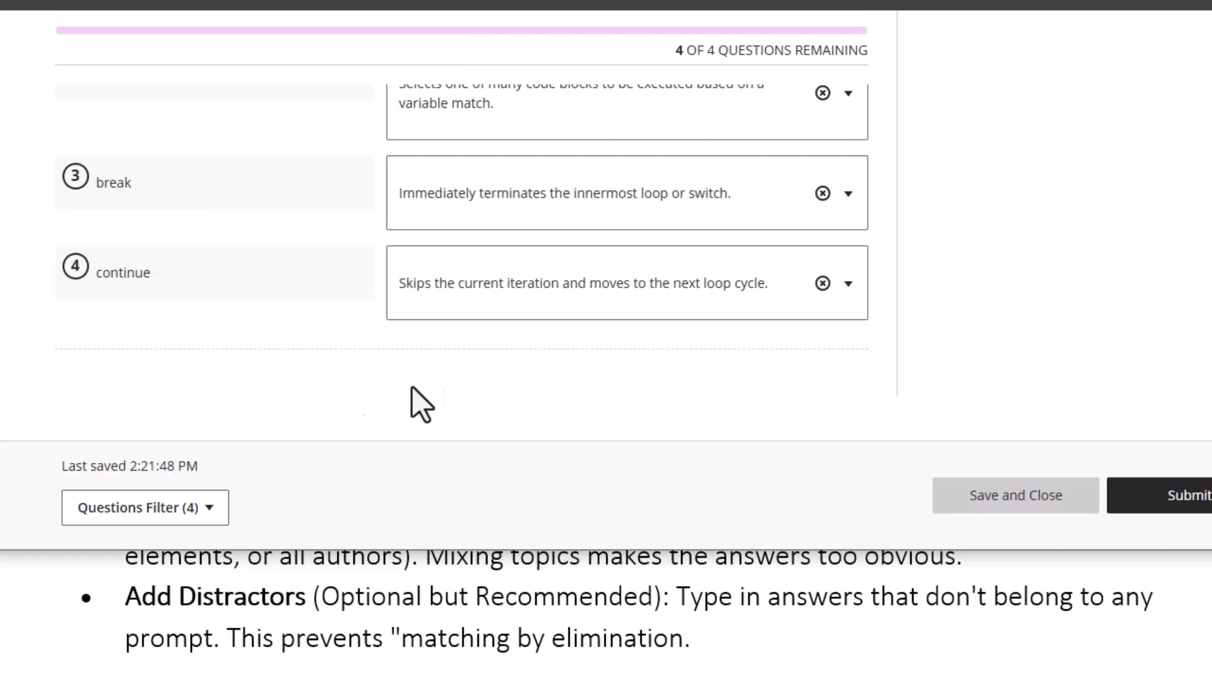
{"action": "scroll", "coordinate": [293, 360], "scroll_direction": "up", "scroll_amount": 3}
{"action": "scroll", "coordinate": [297, 323], "scroll_direction": "down", "scroll_amount": 4}
{"action": "scroll", "coordinate": [300, 314], "scroll_direction": "up", "scroll_amount": 6}
{"action": "scroll", "coordinate": [300, 313], "scroll_direction": "down", "scroll_amount": 5}
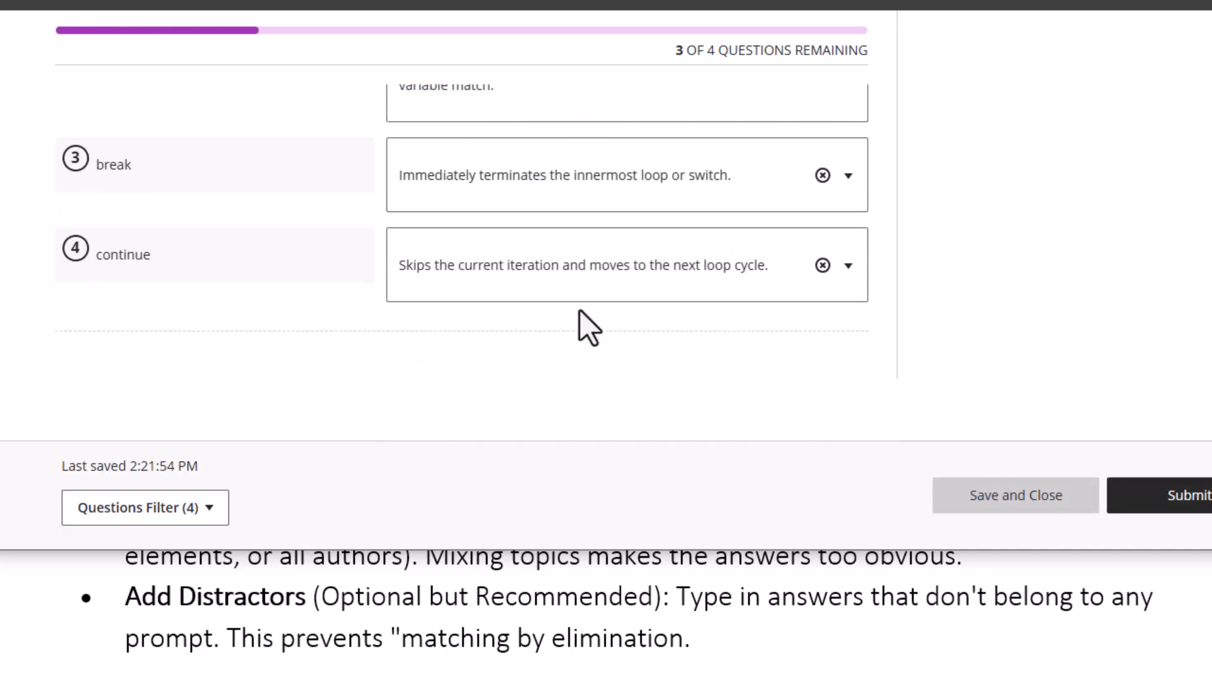
{"action": "left_click", "coordinate": [560, 270]}
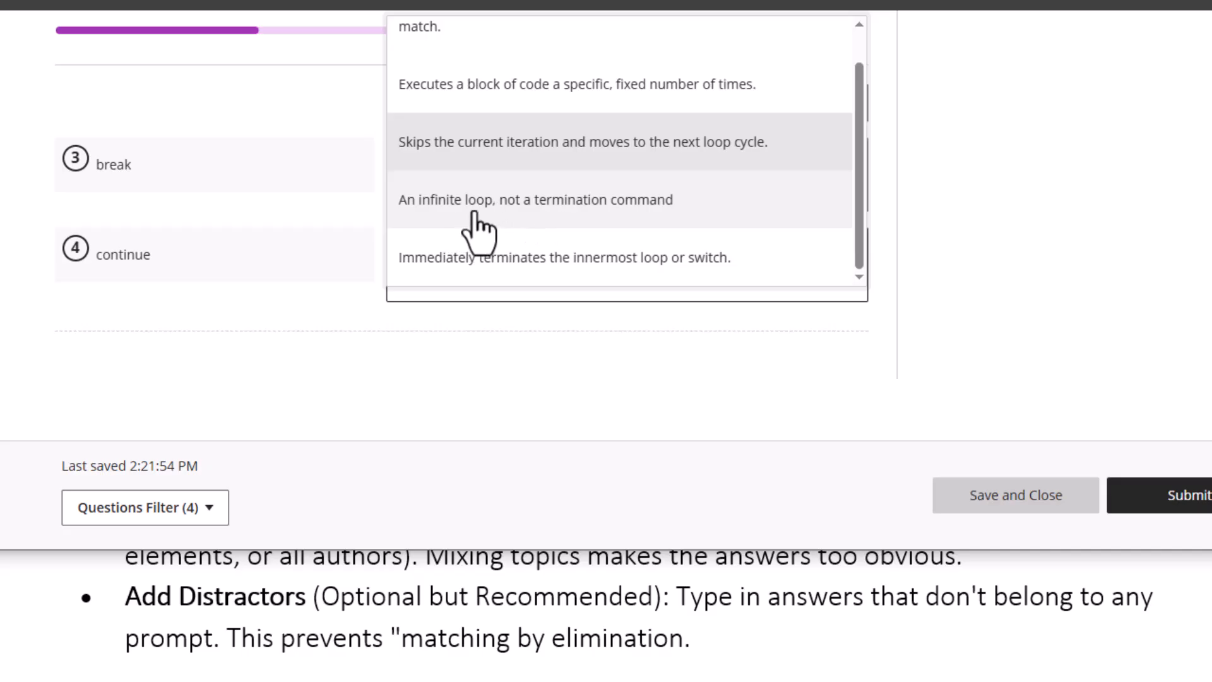
{"action": "left_click", "coordinate": [494, 345]}
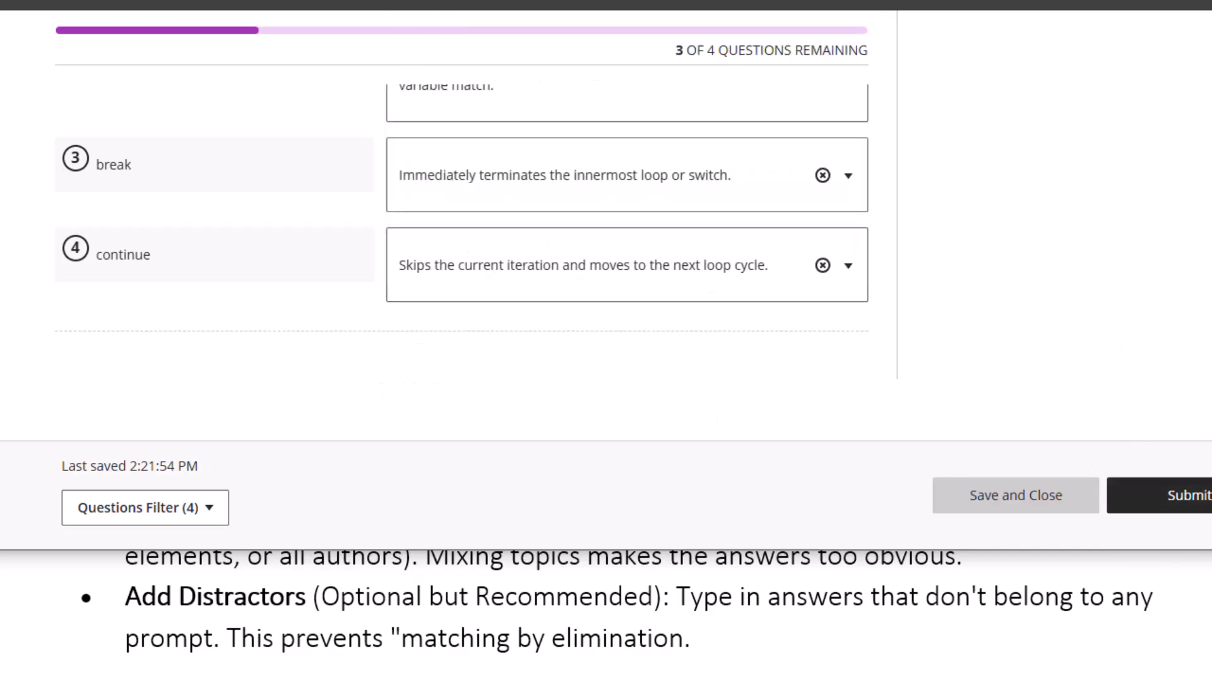
{"action": "left_click", "coordinate": [1055, 524]}
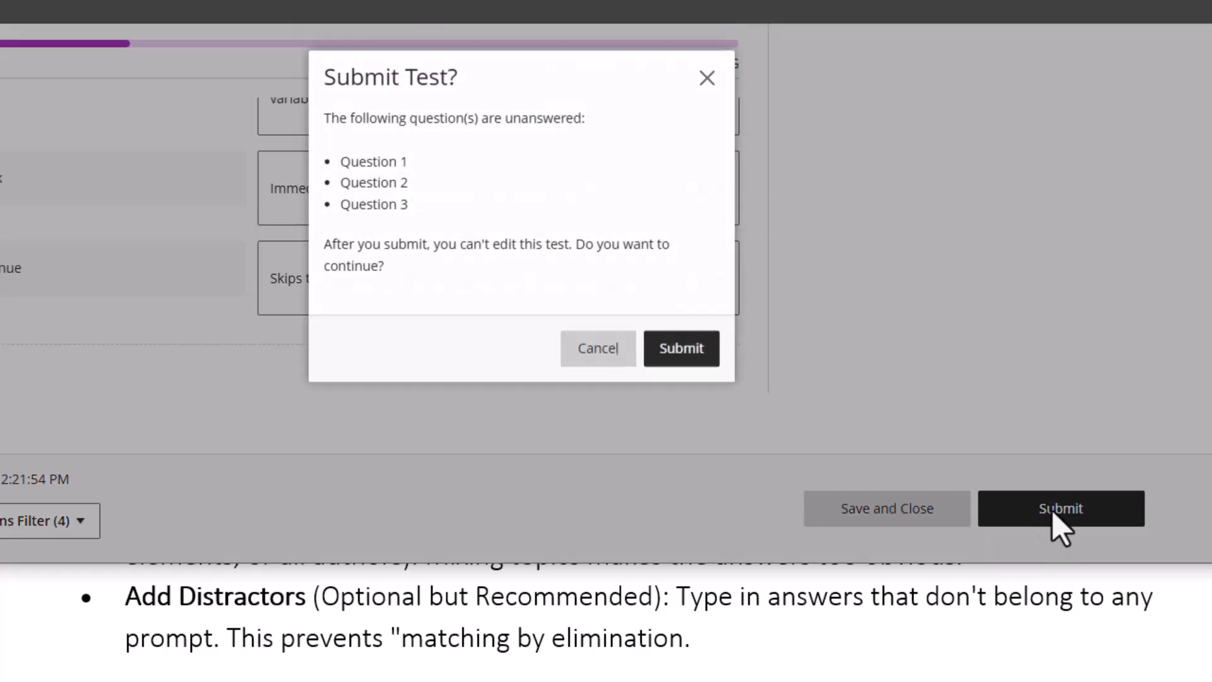
{"action": "left_click", "coordinate": [671, 355]}
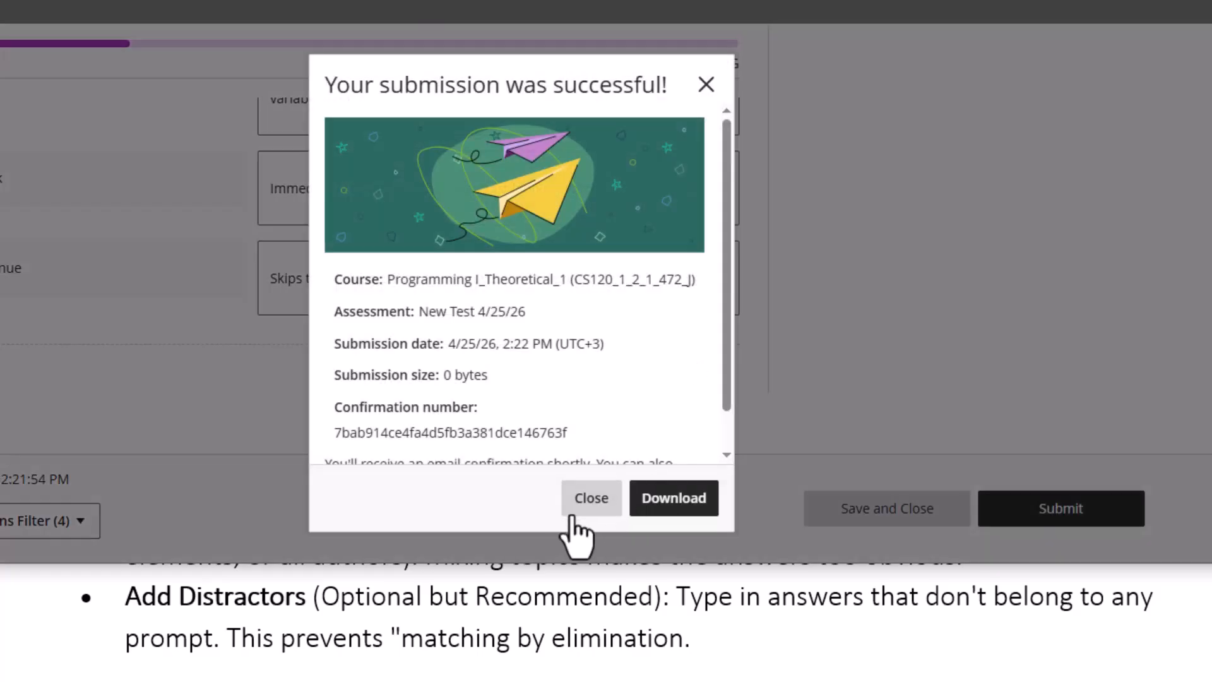
Dismiss the success message, open New Test 4/25/26 from the Gradebook, and scroll to the matching question
{"action": "left_click", "coordinate": [572, 517]}
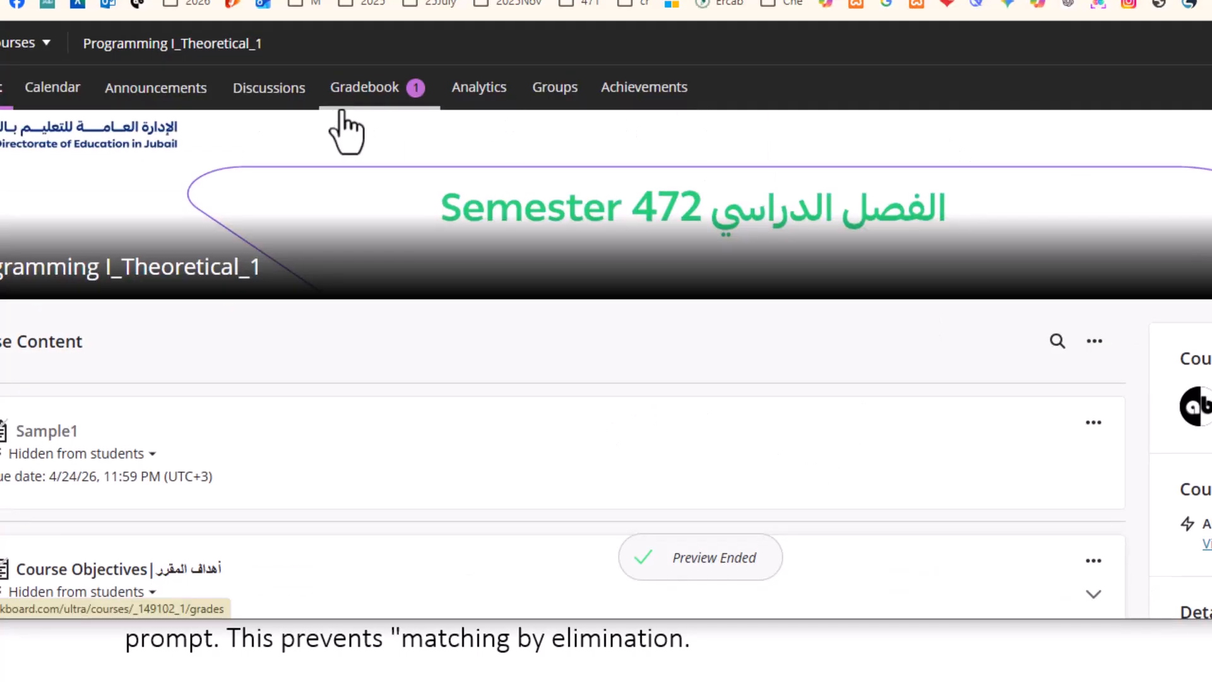
{"action": "left_click", "coordinate": [360, 95]}
{"action": "scroll", "coordinate": [461, 370], "scroll_direction": "down", "scroll_amount": 5}
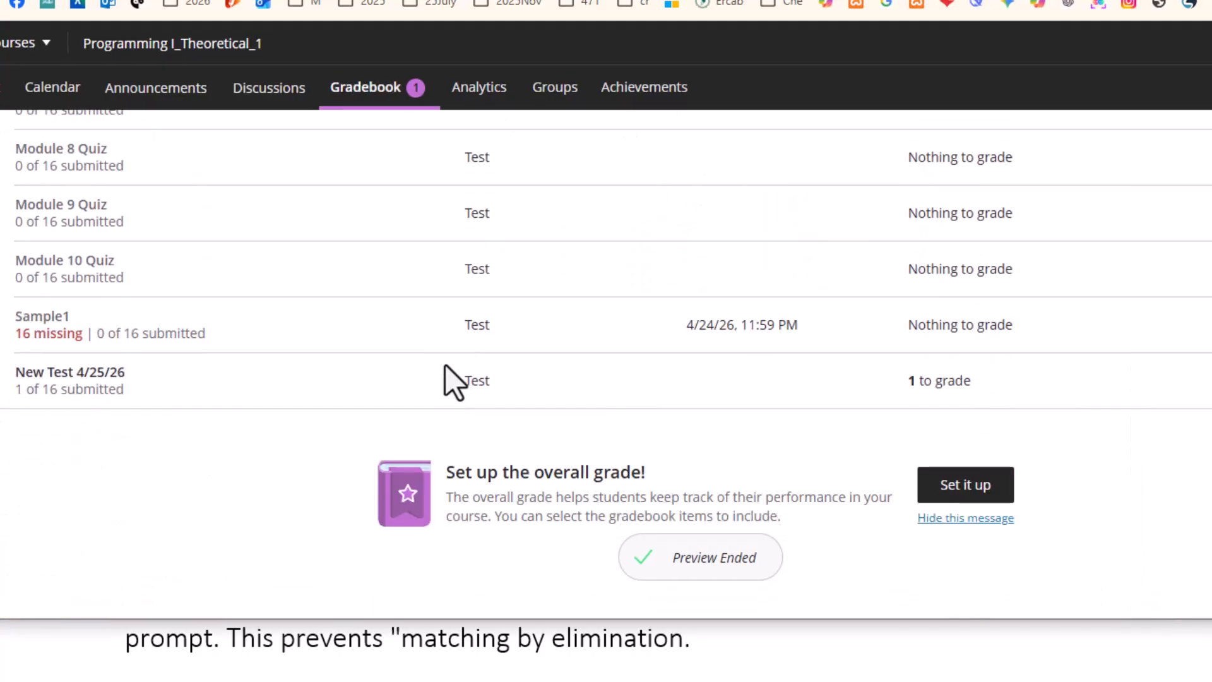
{"action": "left_click", "coordinate": [77, 382]}
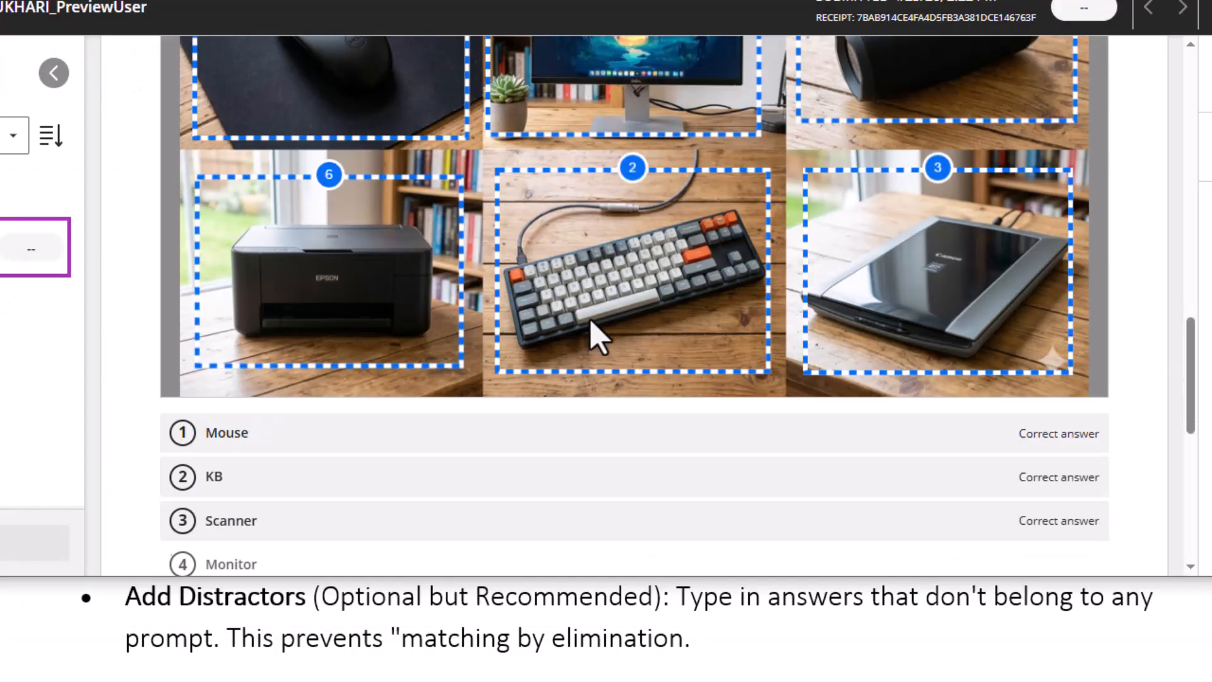
{"action": "scroll", "coordinate": [596, 337], "scroll_direction": "down", "scroll_amount": 8}
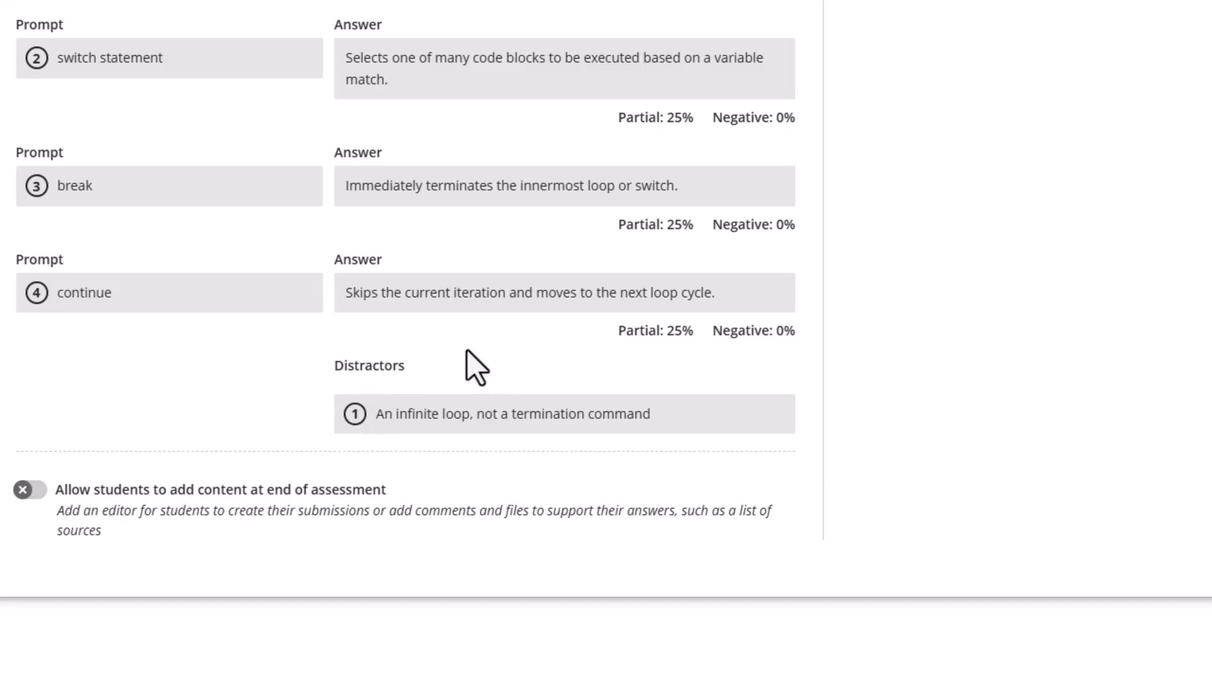
Insert a multiple-choice Question 5 below the matching question and start its question text
{"action": "mouse_move", "coordinate": [401, 452]}
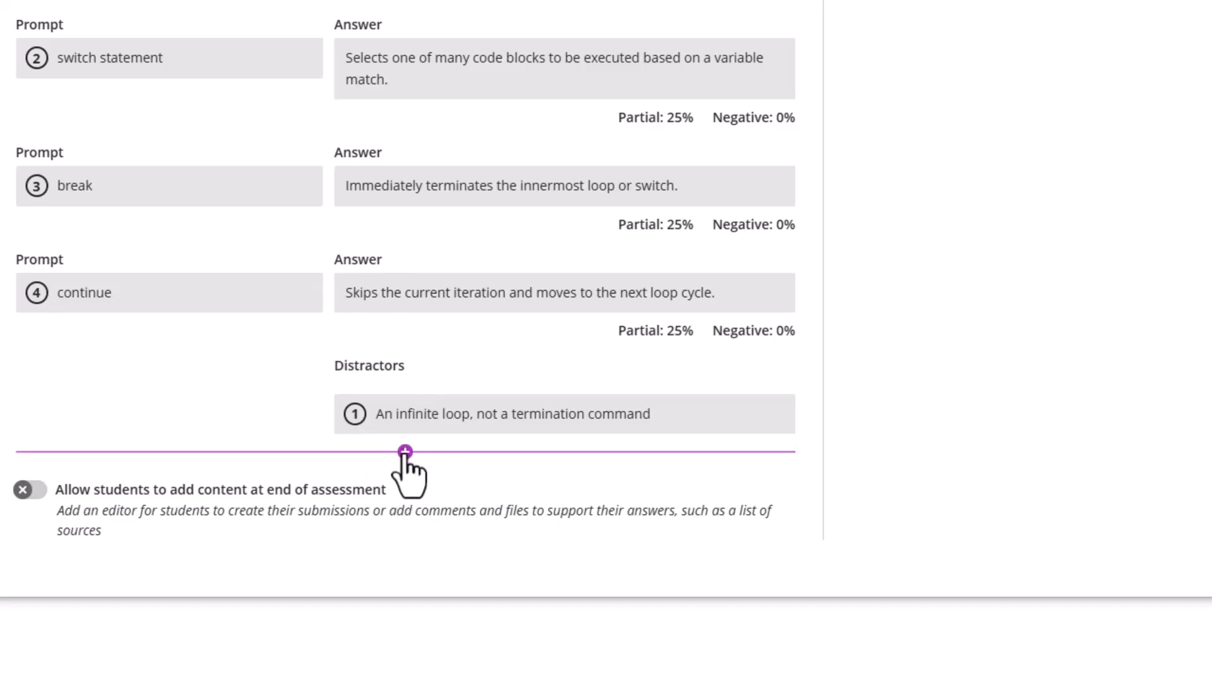
{"action": "left_click", "coordinate": [405, 452]}
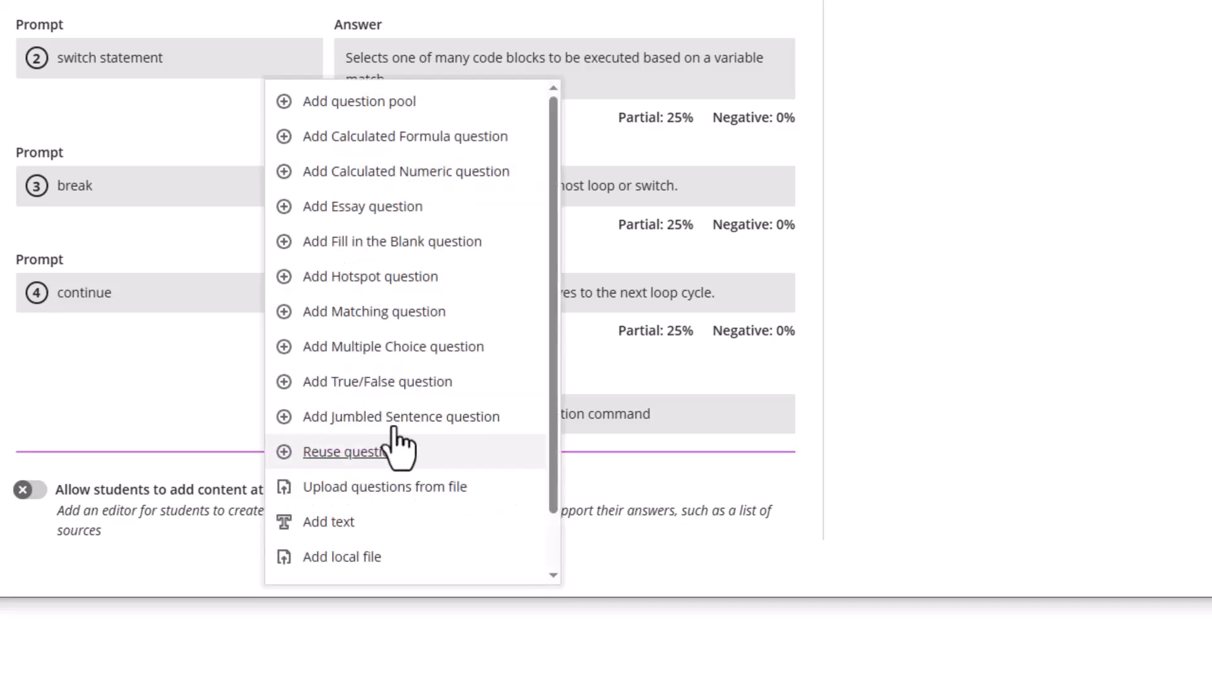
{"action": "left_click", "coordinate": [407, 348]}
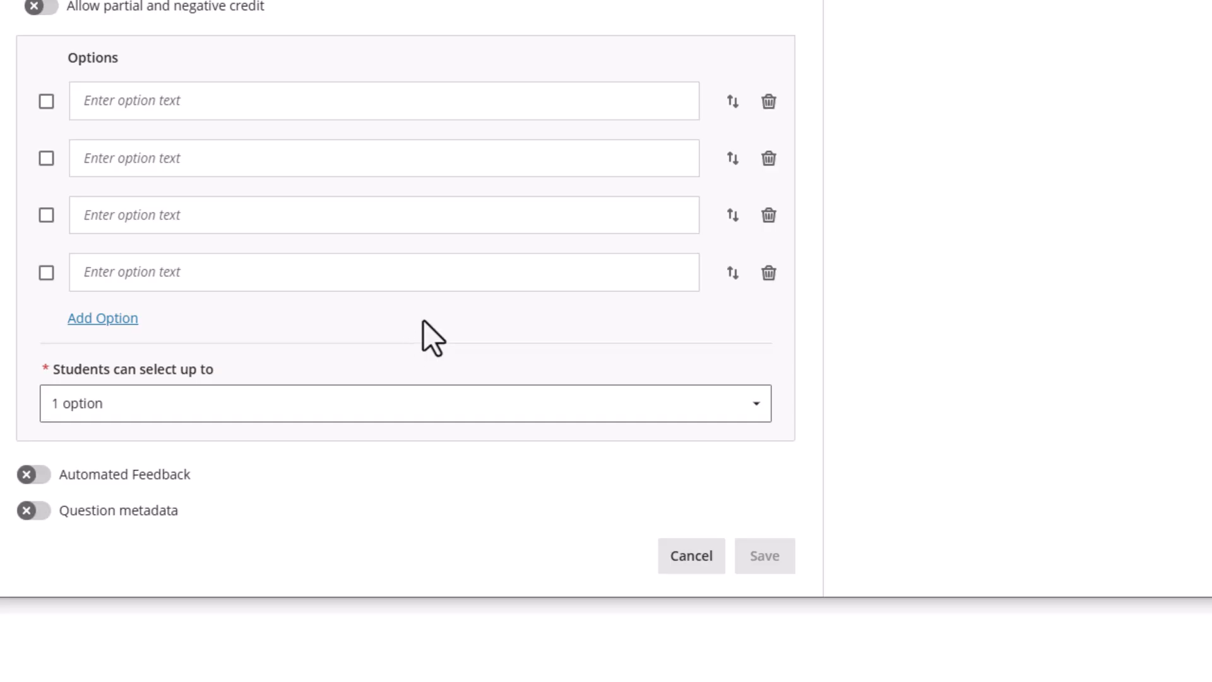
{"action": "scroll", "coordinate": [417, 271], "scroll_direction": "up", "scroll_amount": 3}
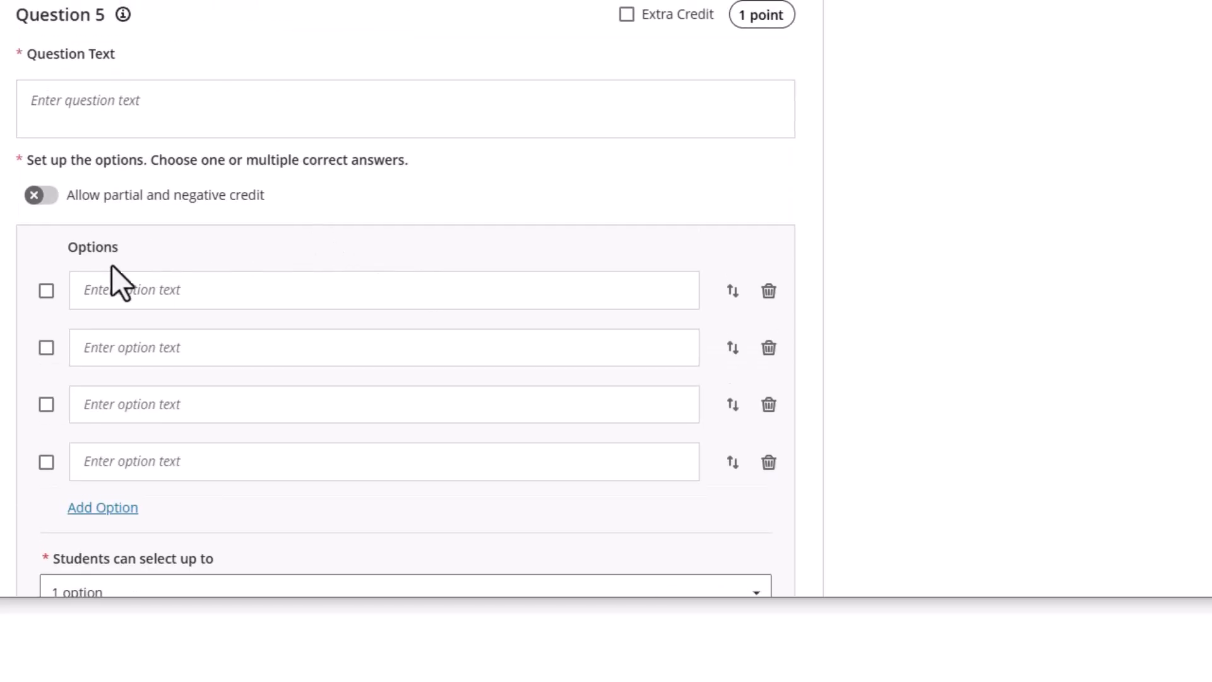
{"action": "scroll", "coordinate": [126, 303], "scroll_direction": "down", "scroll_amount": 2}
{"action": "scroll", "coordinate": [92, 298], "scroll_direction": "up", "scroll_amount": 5}
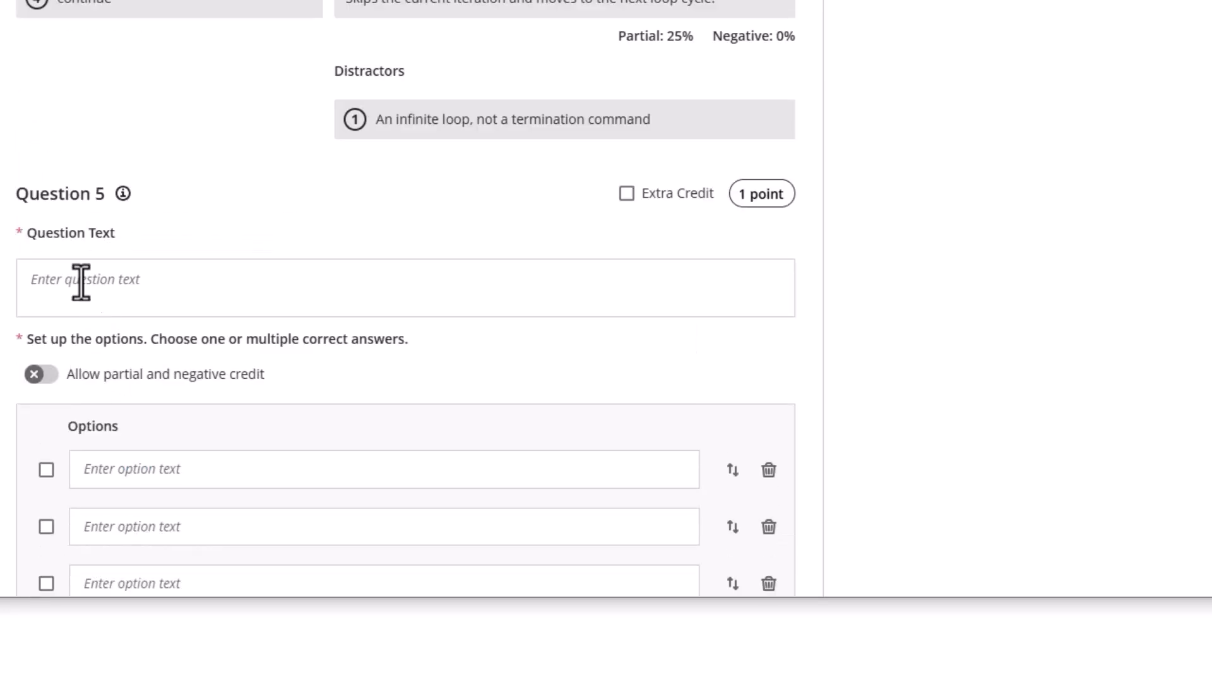
{"action": "left_click", "coordinate": [64, 290]}
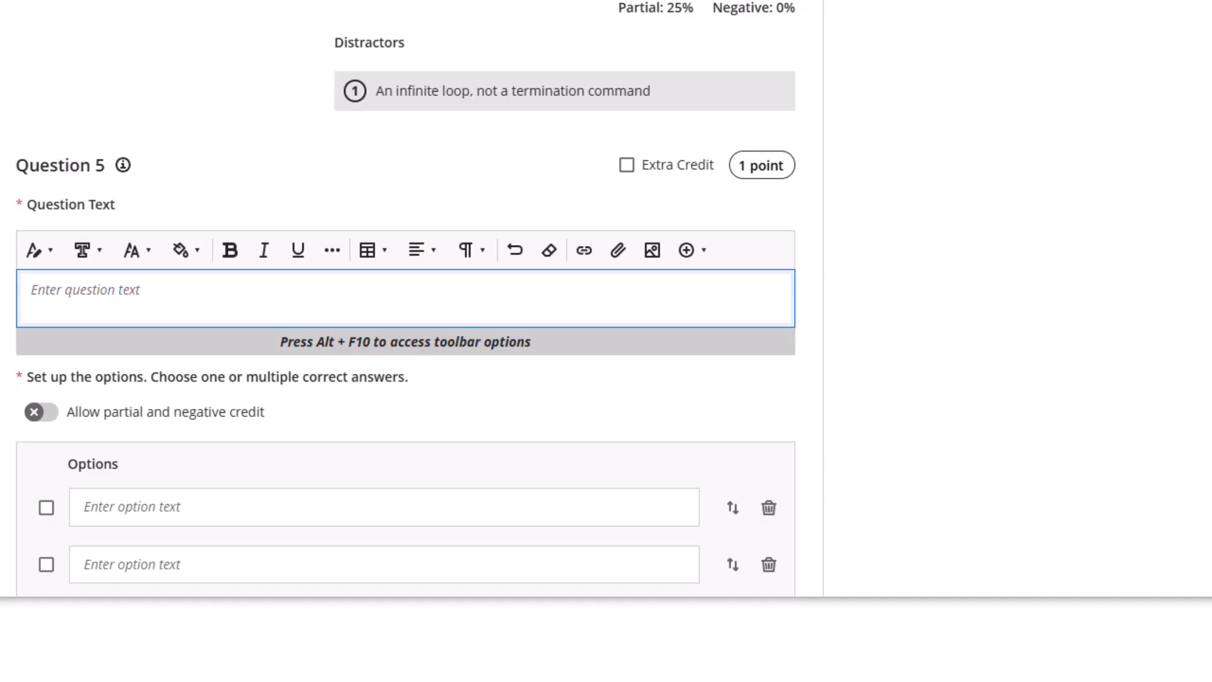
Paste the Java character-declaration question text into Question 5
{"action": "type", "text": "Which of the following is a valid declaration of a variable to store a single character in Java?"}
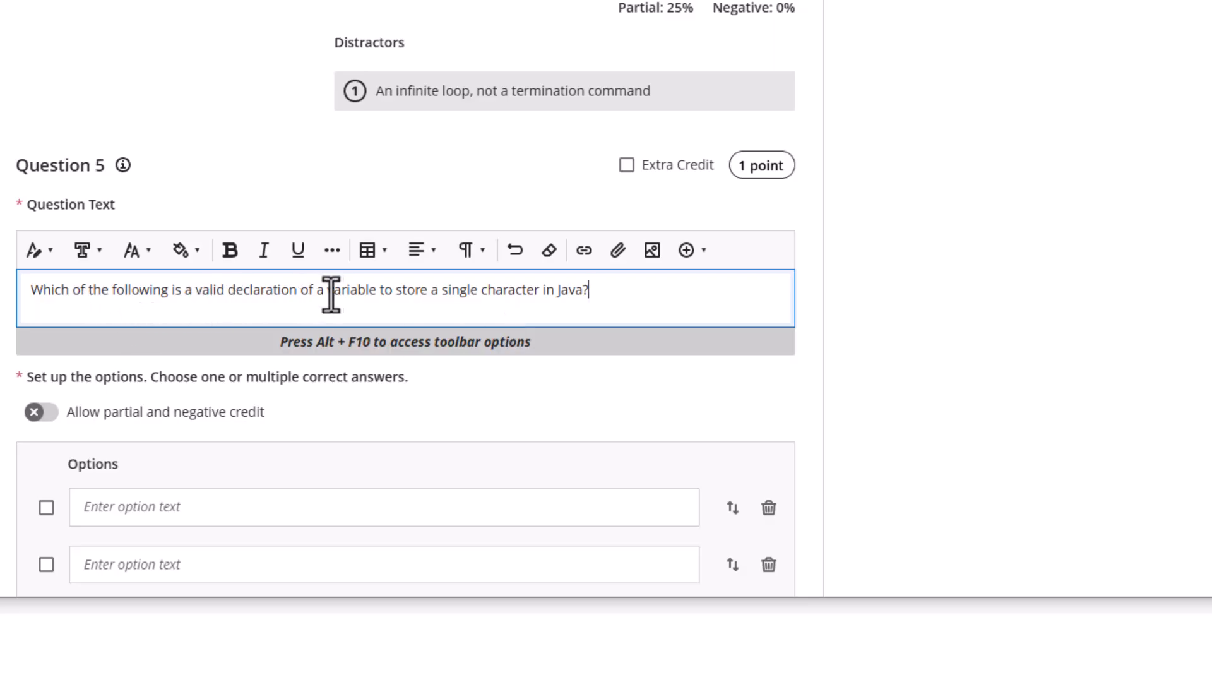
{"action": "scroll", "coordinate": [644, 286], "scroll_direction": "down", "scroll_amount": 2}
{"action": "scroll", "coordinate": [528, 253], "scroll_direction": "down", "scroll_amount": 3}
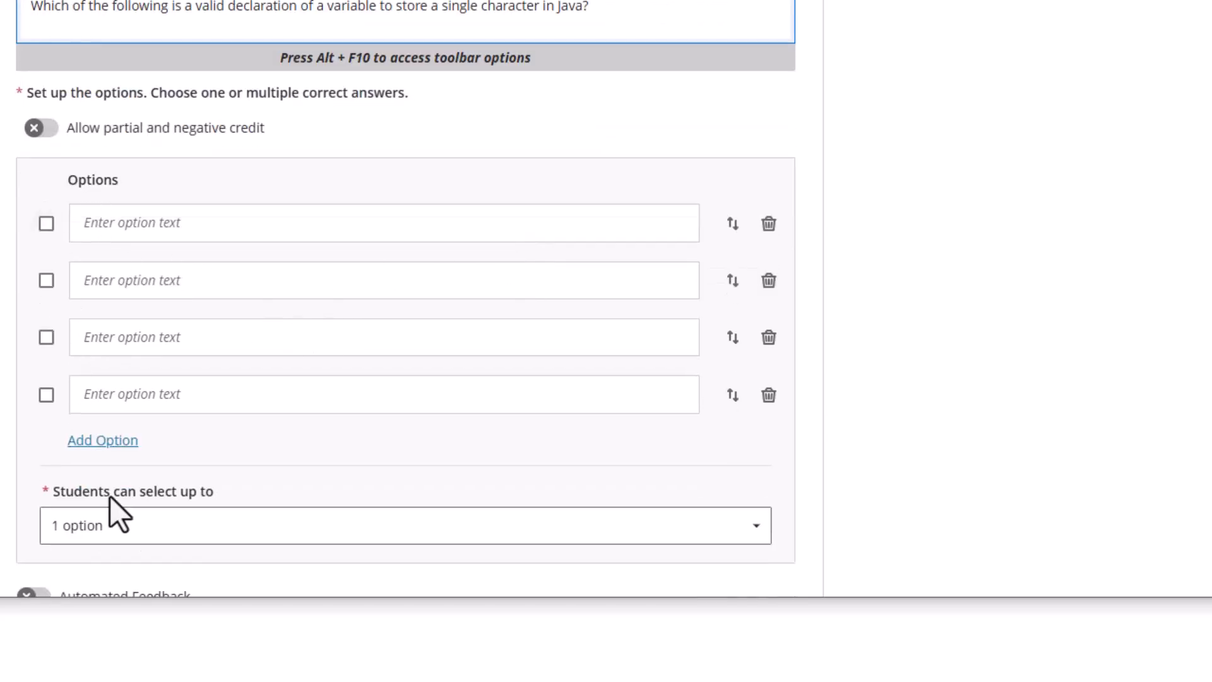
Add and then remove an extra fifth option, keeping four answer options
{"action": "left_click", "coordinate": [98, 442]}
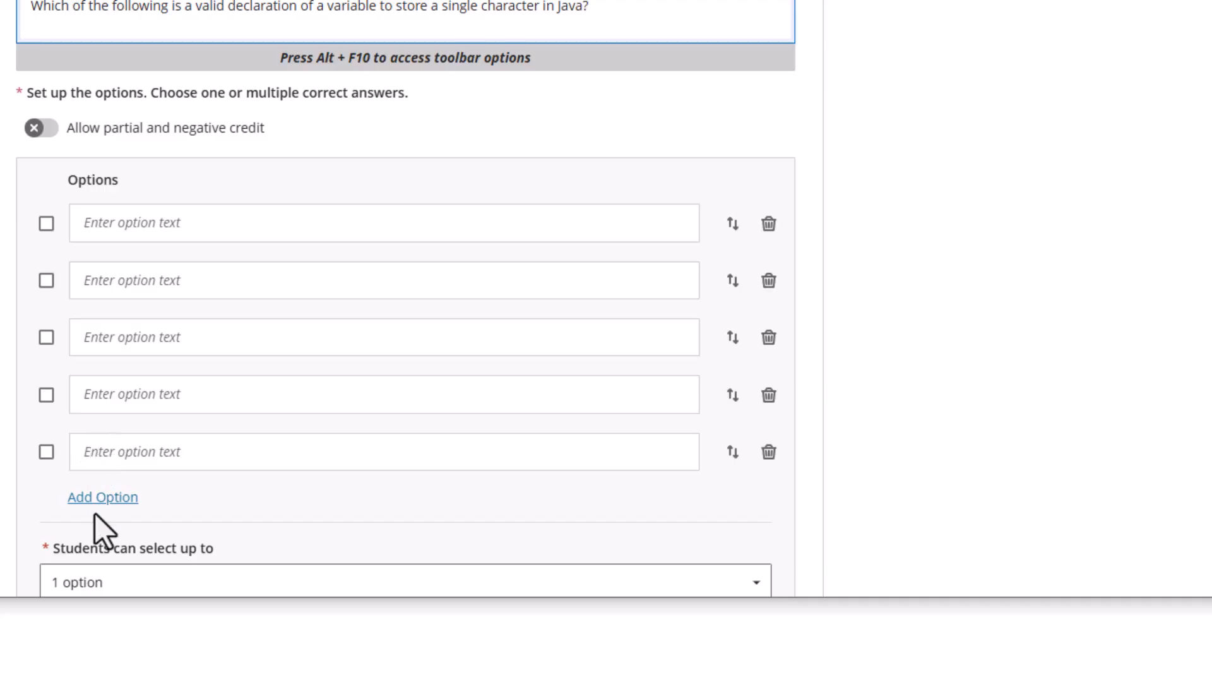
{"action": "left_click", "coordinate": [772, 451]}
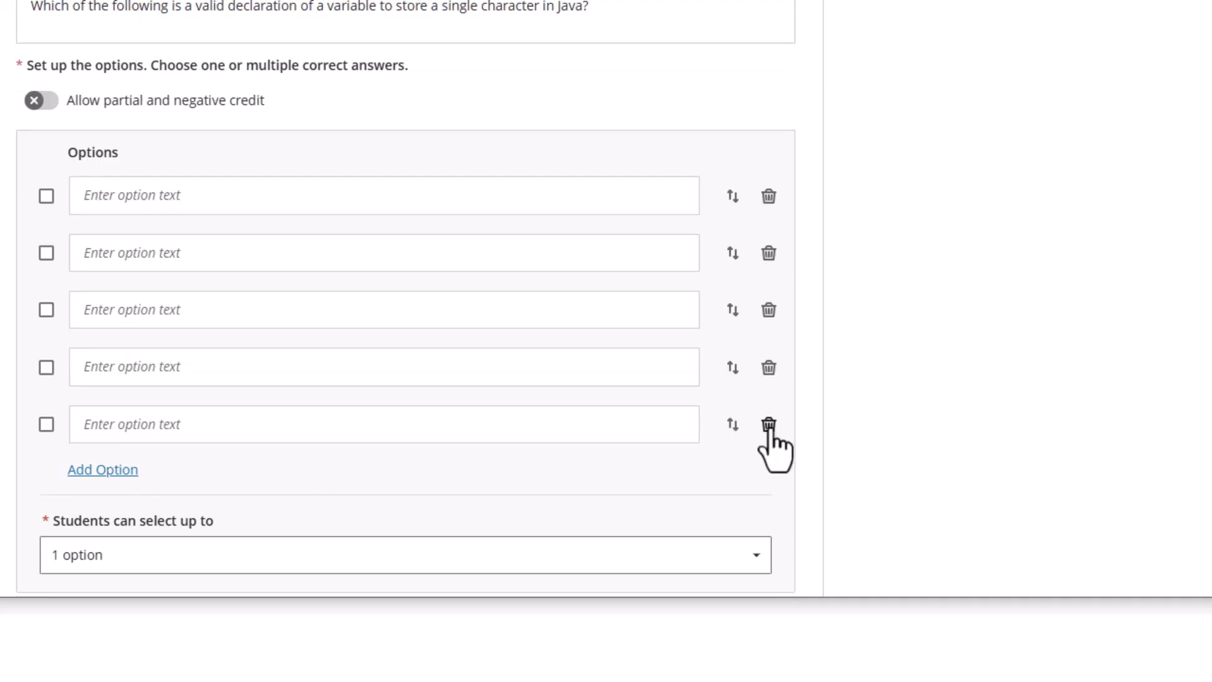
{"action": "left_click", "coordinate": [769, 424]}
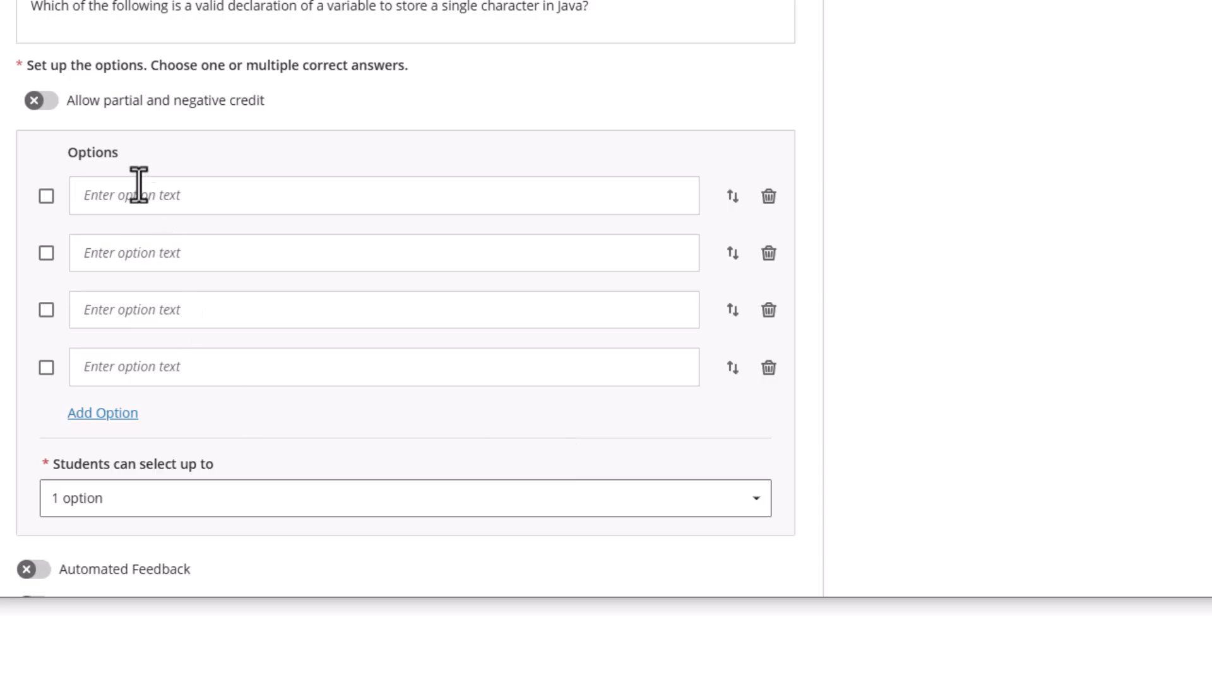
{"action": "scroll", "coordinate": [189, 360], "scroll_direction": "down", "scroll_amount": 3}
{"action": "scroll", "coordinate": [197, 331], "scroll_direction": "up", "scroll_amount": 3}
{"action": "scroll", "coordinate": [139, 202], "scroll_direction": "up", "scroll_amount": 3}
{"action": "scroll", "coordinate": [70, 263], "scroll_direction": "down", "scroll_amount": 5}
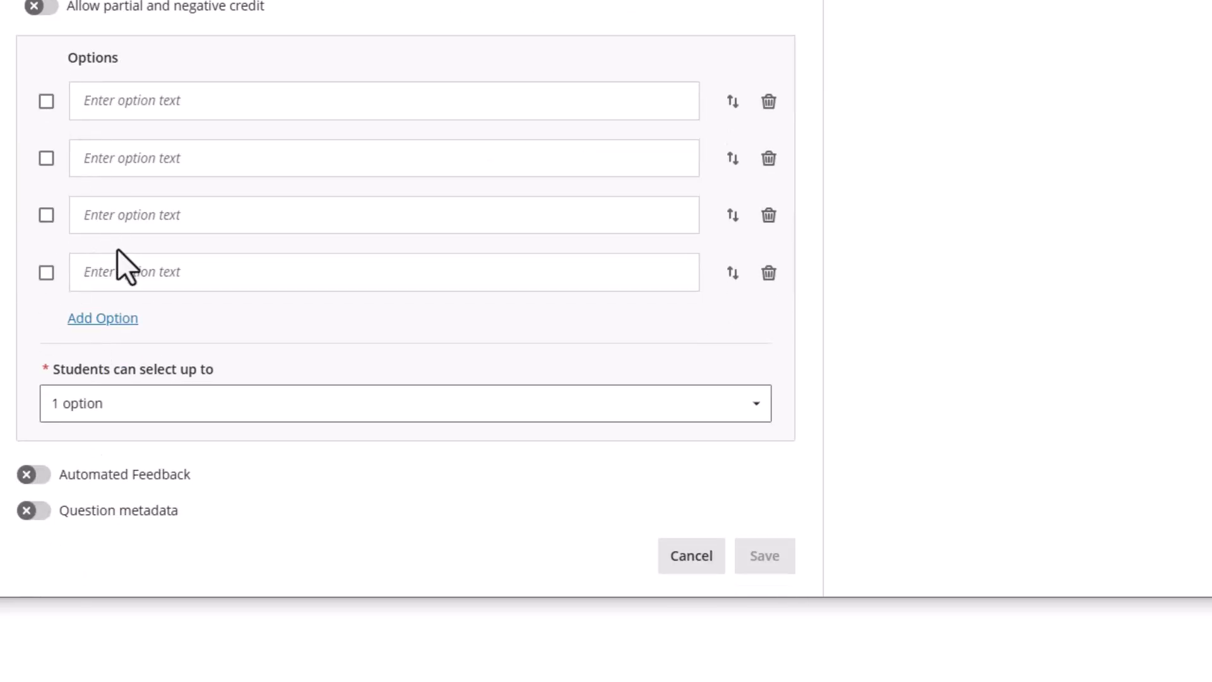
{"action": "scroll", "coordinate": [176, 231], "scroll_direction": "up", "scroll_amount": 2}
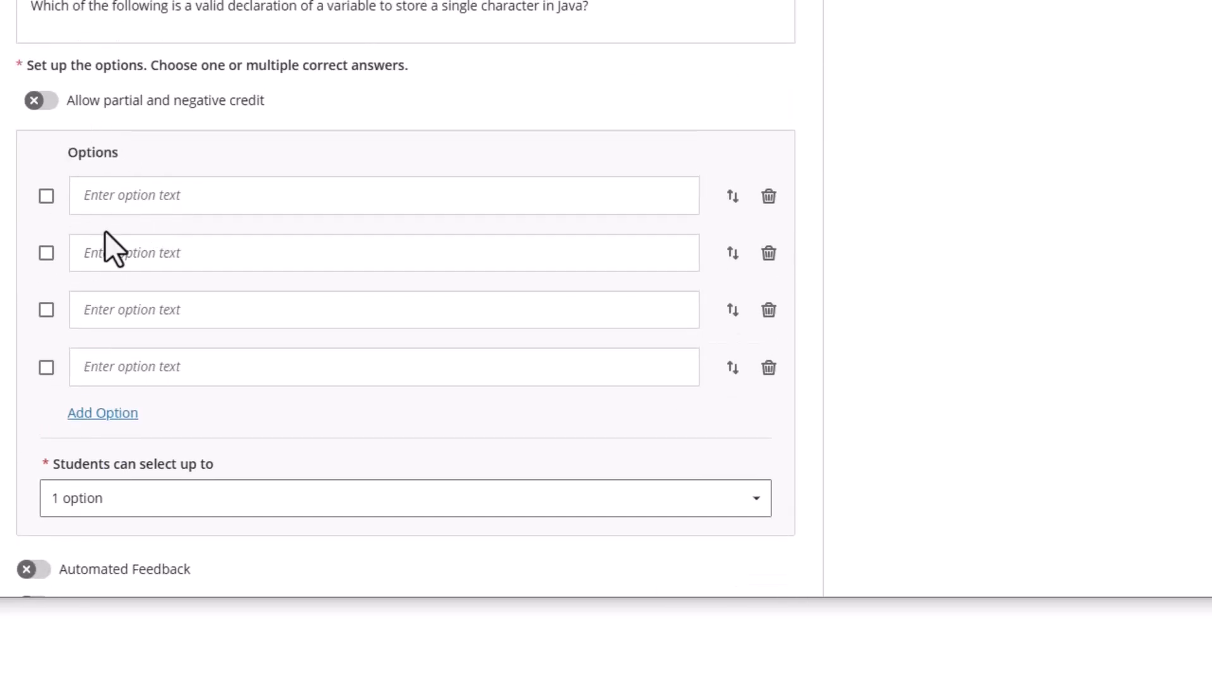
{"action": "scroll", "coordinate": [162, 184], "scroll_direction": "up", "scroll_amount": 2}
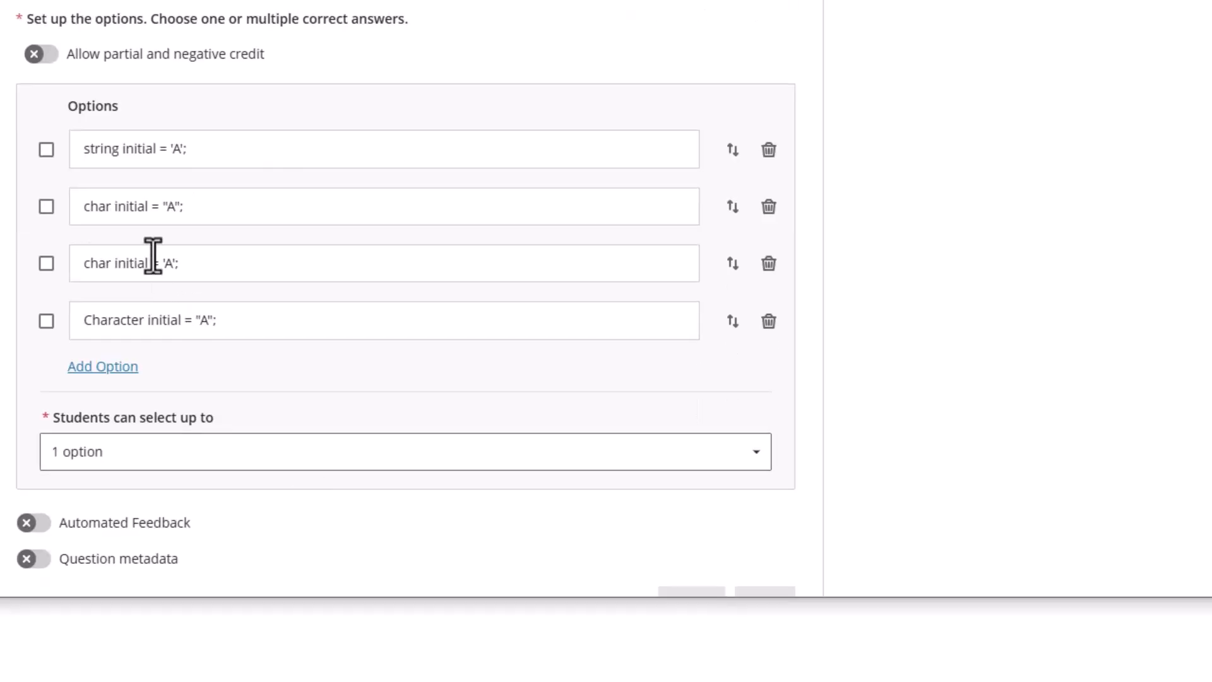
{"action": "scroll", "coordinate": [151, 266], "scroll_direction": "up", "scroll_amount": 2}
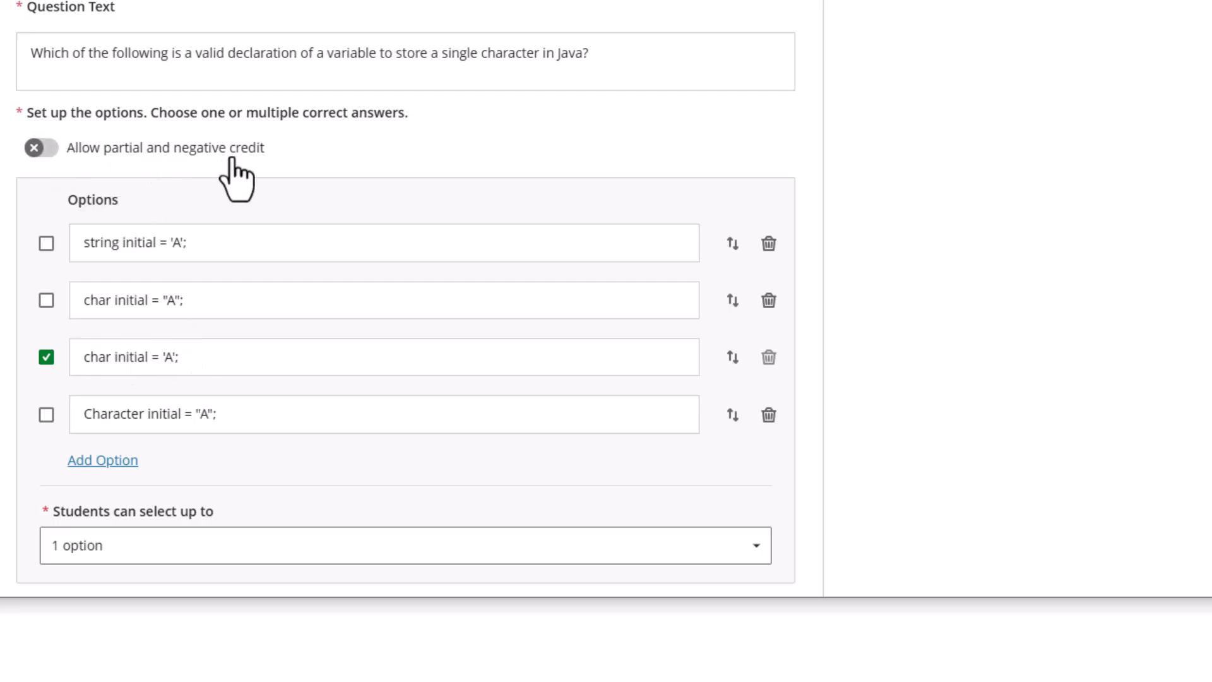
Turn on partial and negative credit and give the correct option 100%
{"action": "left_click", "coordinate": [39, 149]}
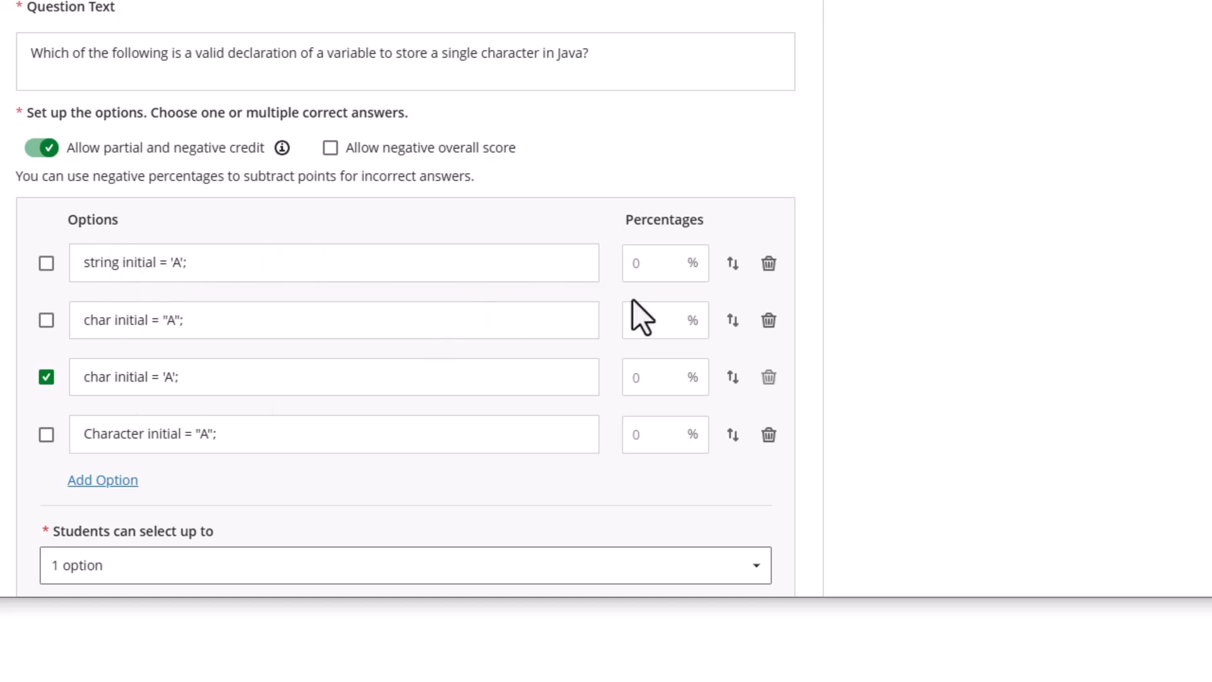
{"action": "left_click", "coordinate": [657, 270]}
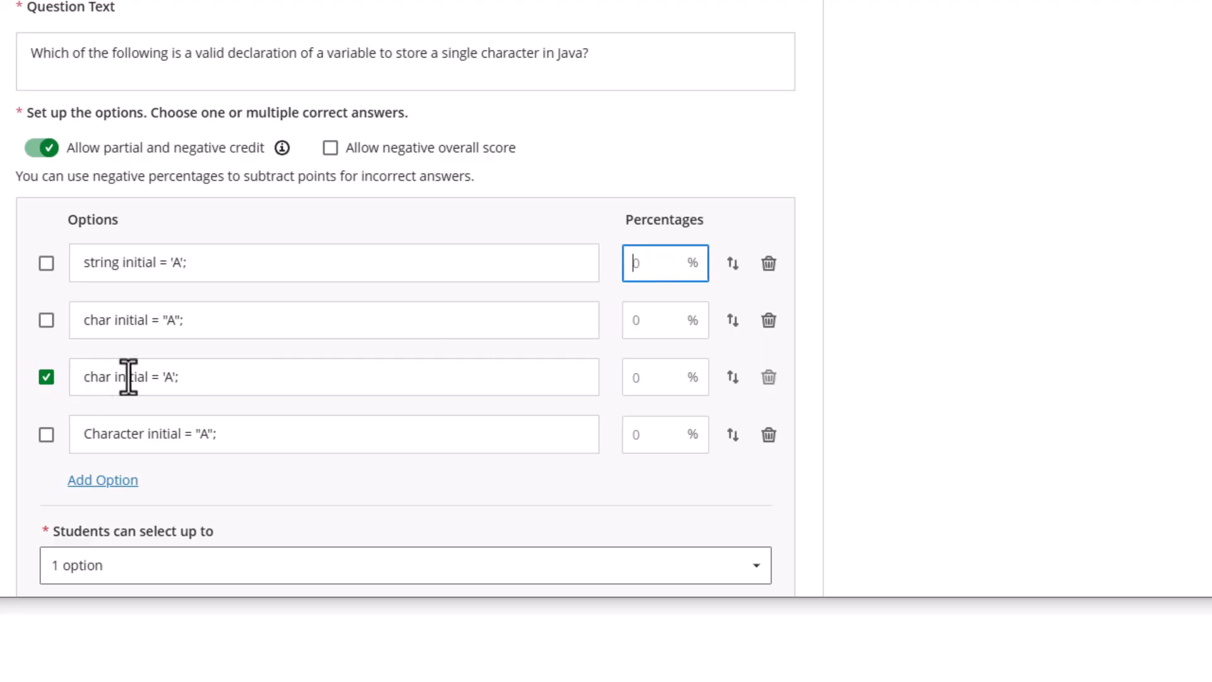
{"action": "left_click", "coordinate": [633, 383]}
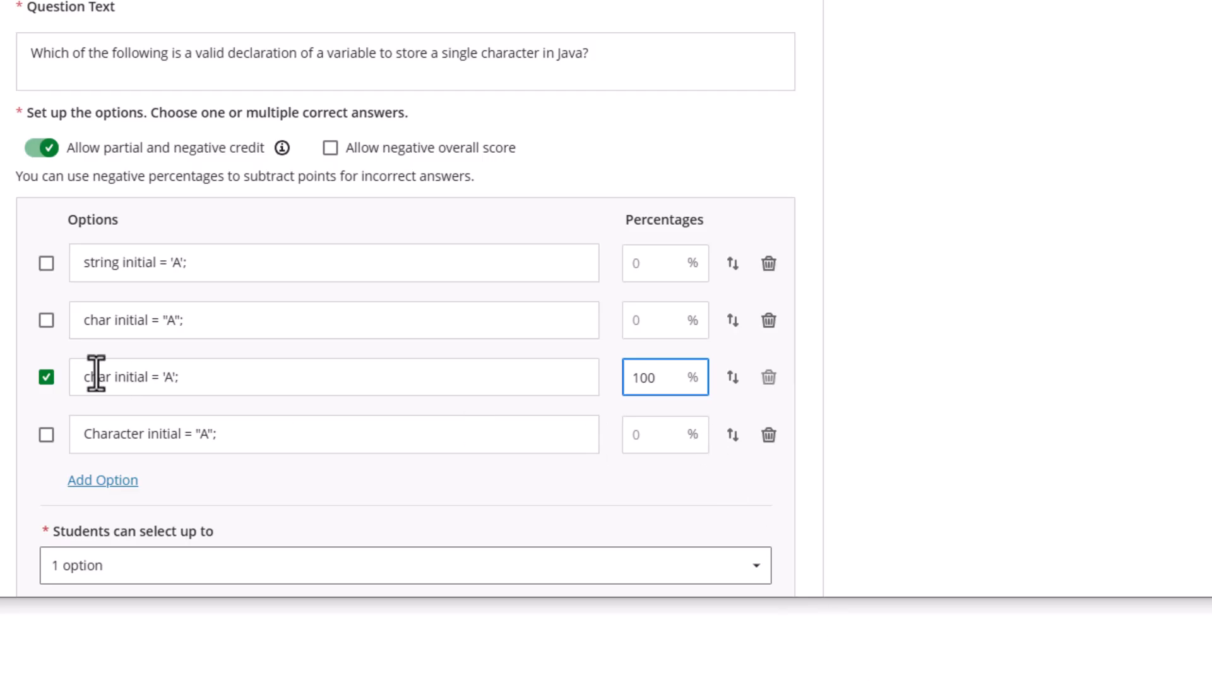
{"action": "scroll", "coordinate": [597, 292], "scroll_direction": "up", "scroll_amount": 5}
{"action": "scroll", "coordinate": [725, 343], "scroll_direction": "down", "scroll_amount": 2}
{"action": "scroll", "coordinate": [748, 334], "scroll_direction": "down", "scroll_amount": 5}
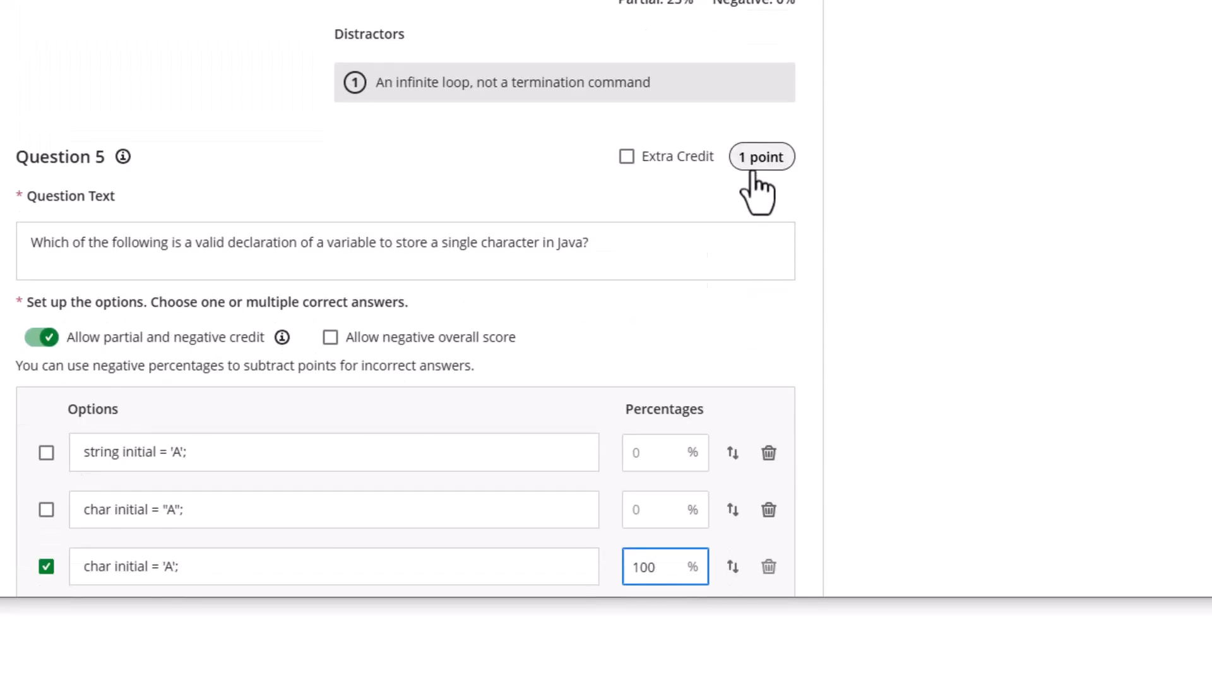
{"action": "scroll", "coordinate": [119, 149], "scroll_direction": "up", "scroll_amount": 5}
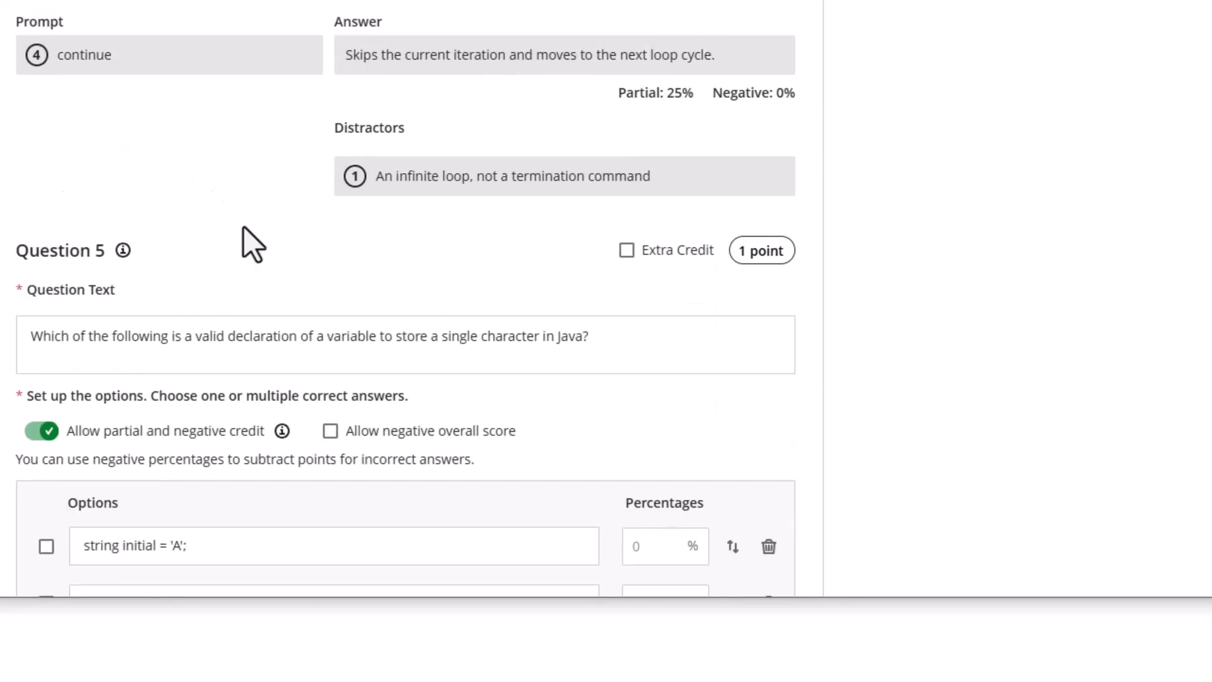
Set Question 5's point value to 4
{"action": "left_click", "coordinate": [756, 256]}
{"action": "key", "text": "BackSpace"}
{"action": "type", "text": "4"}
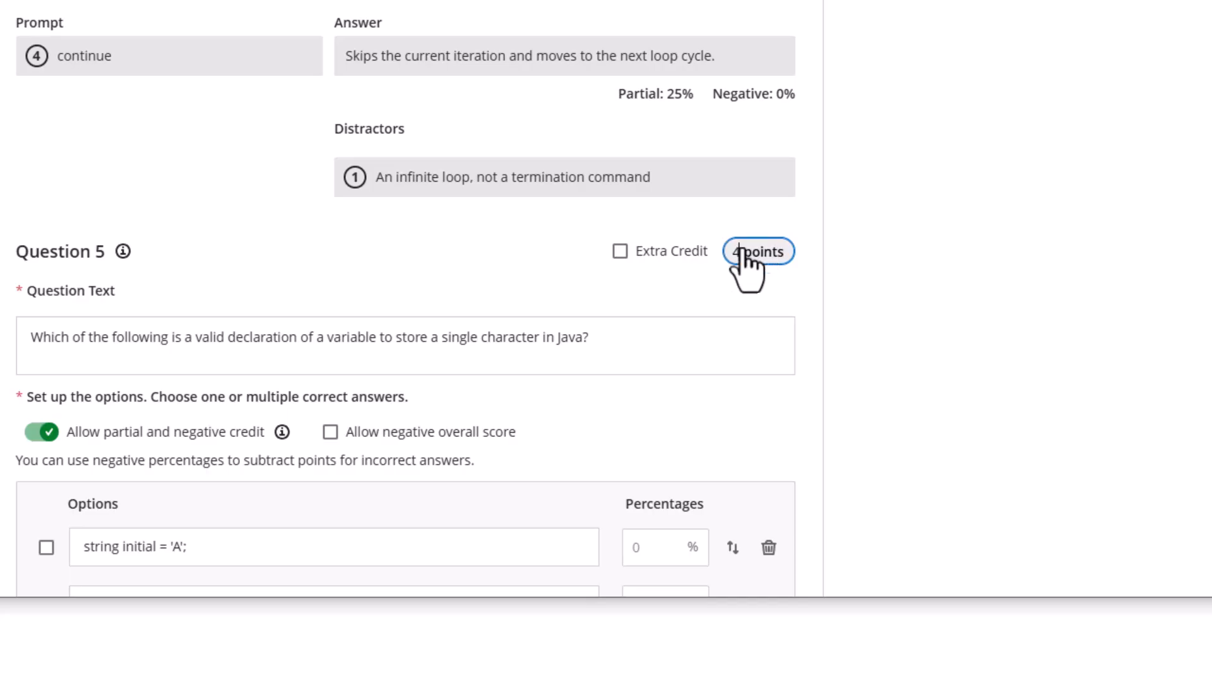
{"action": "left_click", "coordinate": [570, 282]}
{"action": "scroll", "coordinate": [597, 321], "scroll_direction": "down", "scroll_amount": 4}
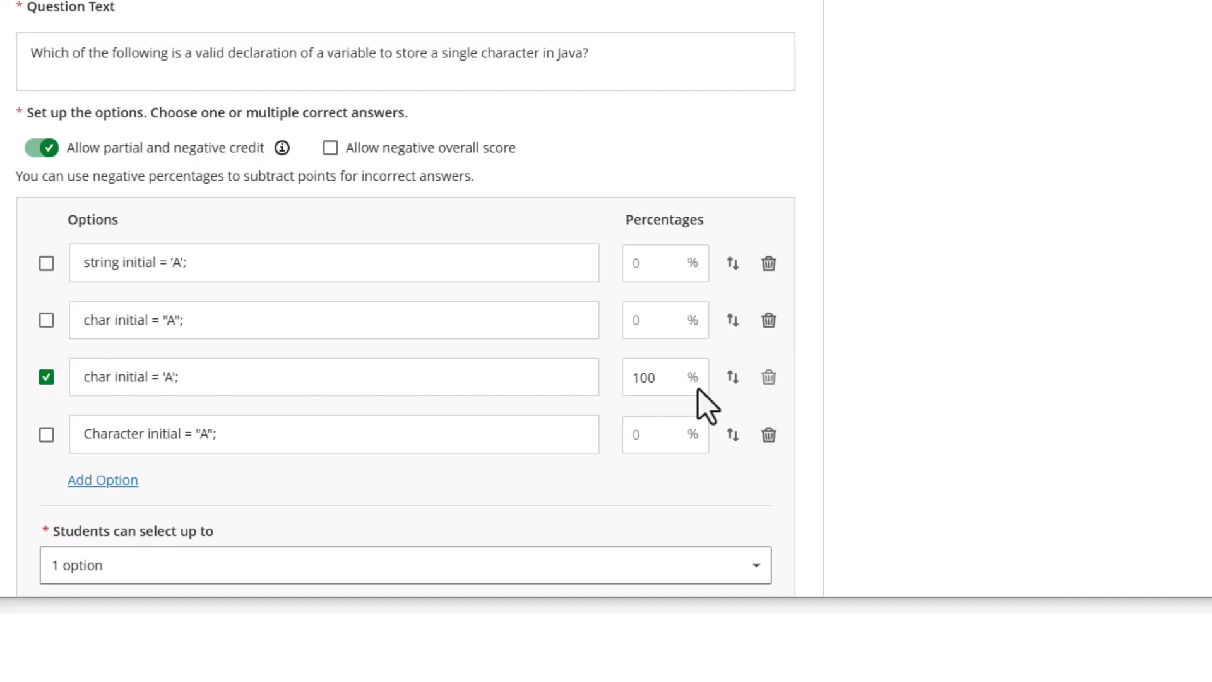
Give the first, second and fourth options 25% partial credit each
{"action": "left_click", "coordinate": [625, 265]}
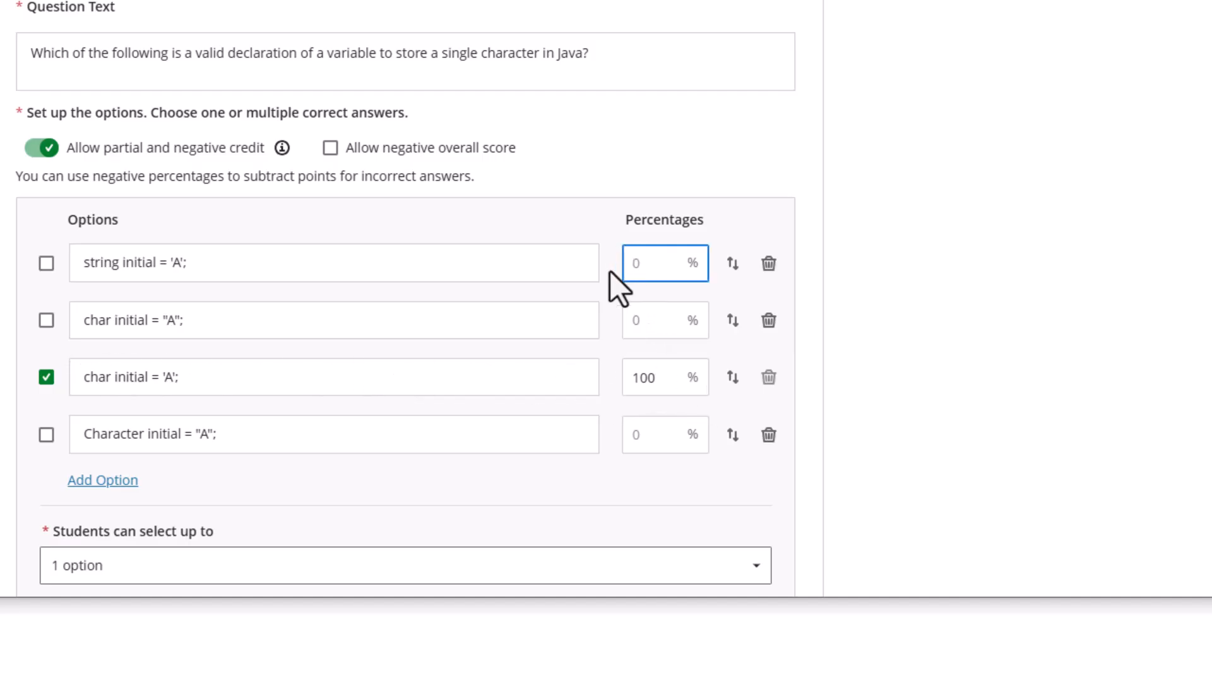
{"action": "type", "text": "25"}
{"action": "left_click", "coordinate": [650, 325]}
{"action": "type", "text": "25"}
{"action": "left_click", "coordinate": [654, 435]}
{"action": "type", "text": "25"}
{"action": "left_click", "coordinate": [589, 478]}
{"action": "scroll", "coordinate": [660, 272], "scroll_direction": "up", "scroll_amount": 3}
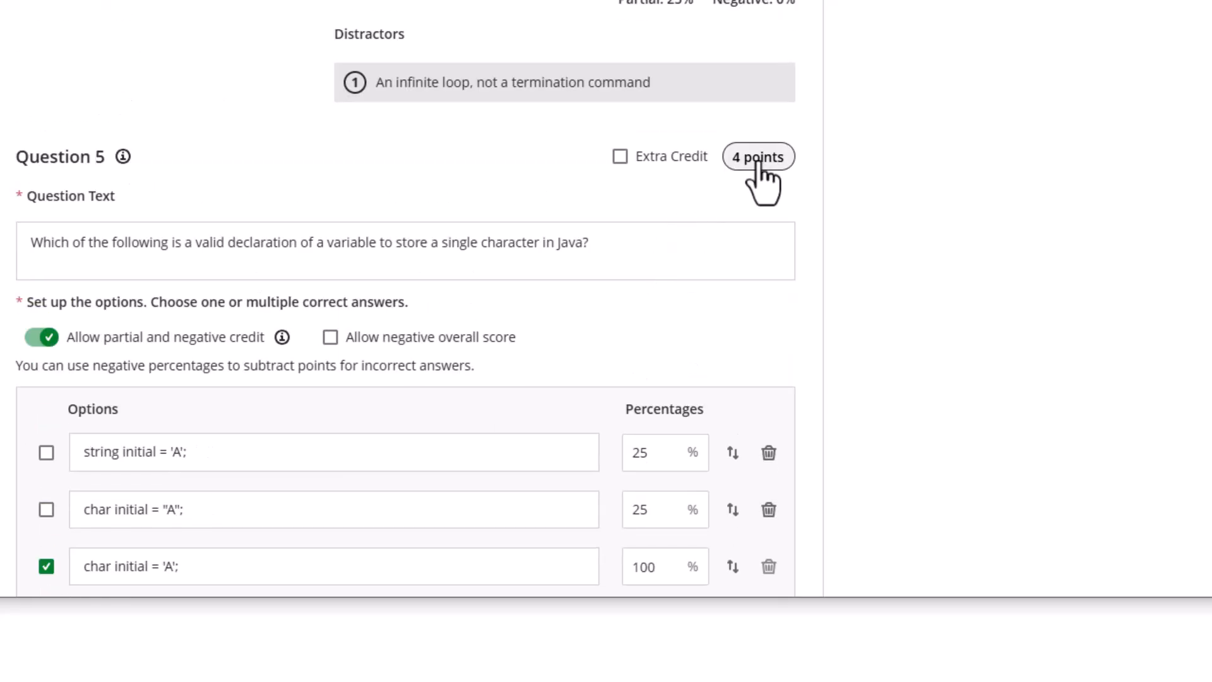
{"action": "scroll", "coordinate": [487, 230], "scroll_direction": "down", "scroll_amount": 3}
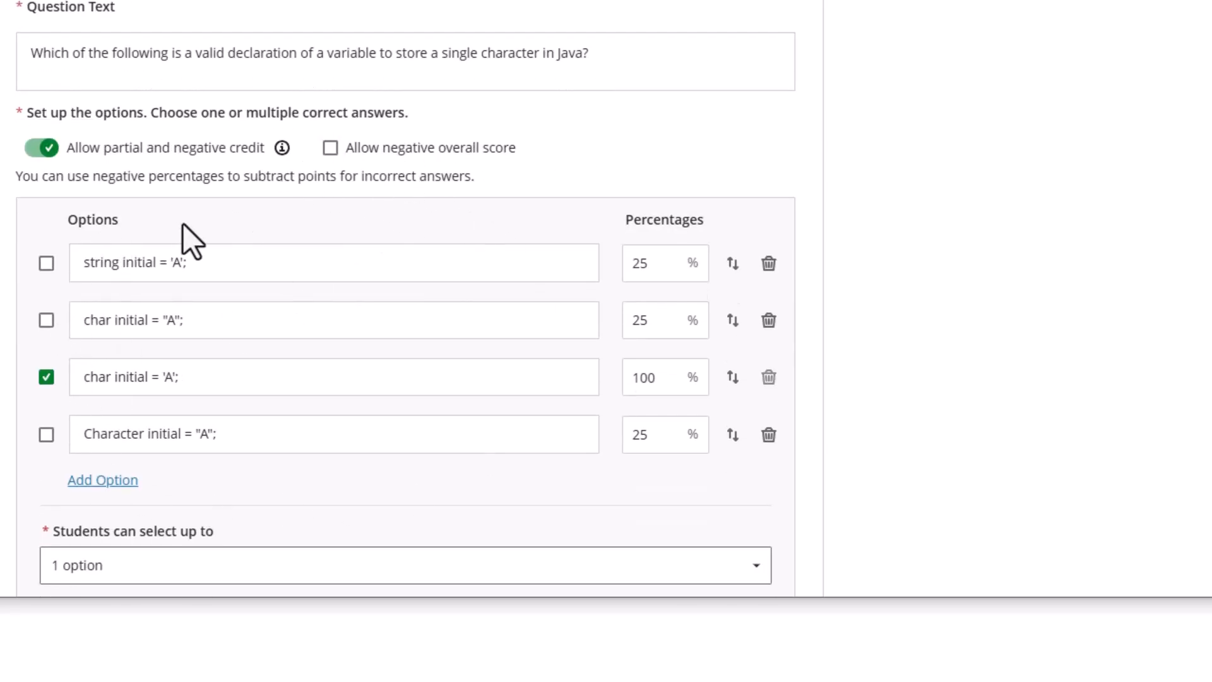
{"action": "scroll", "coordinate": [230, 306], "scroll_direction": "down", "scroll_amount": 3}
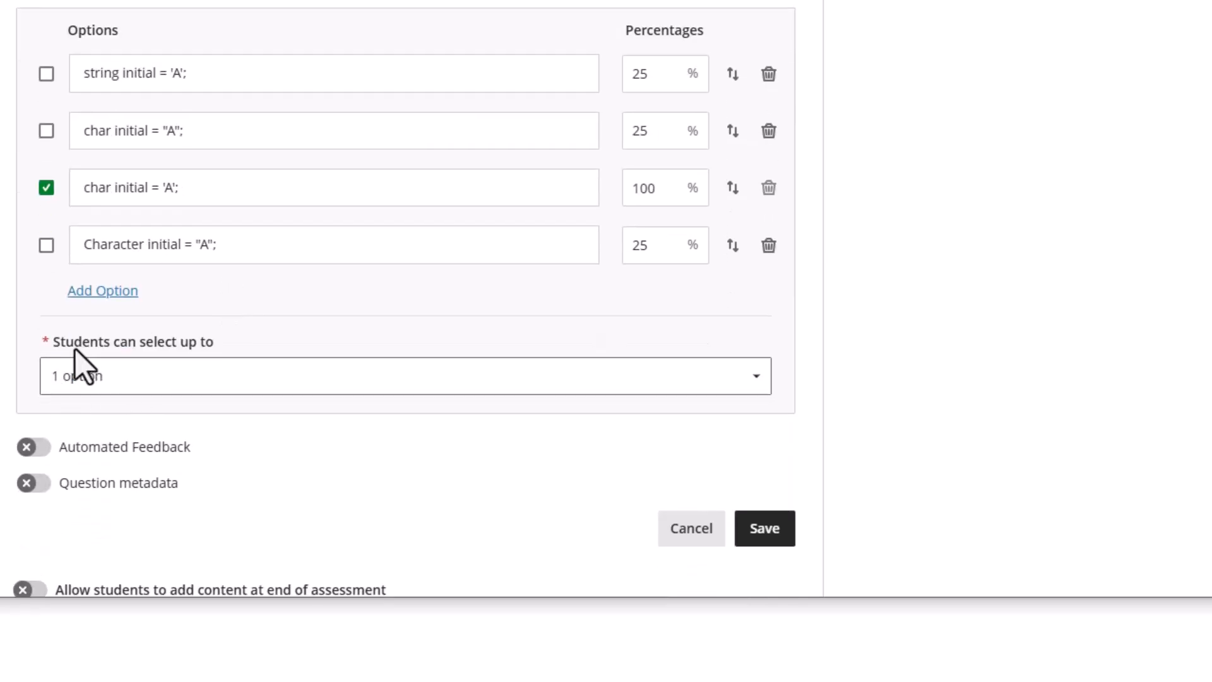
Allow up to 2 selections and mark both char options correct at 50% each
{"action": "left_click", "coordinate": [149, 377]}
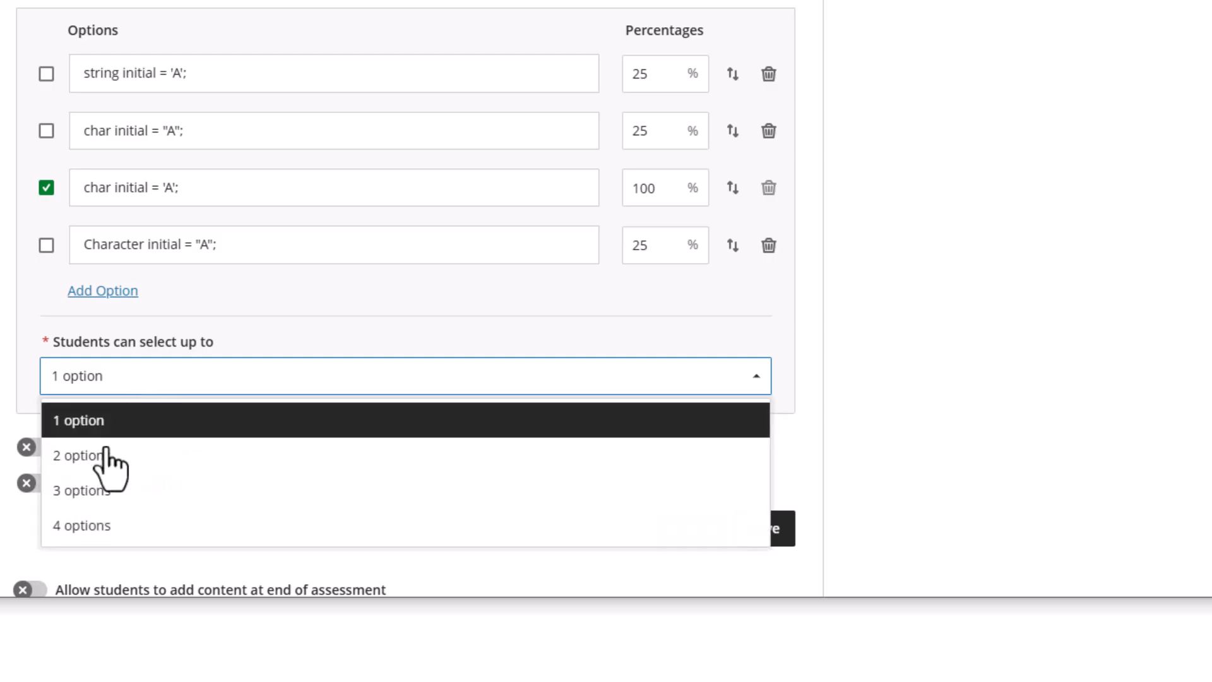
{"action": "left_click", "coordinate": [93, 455]}
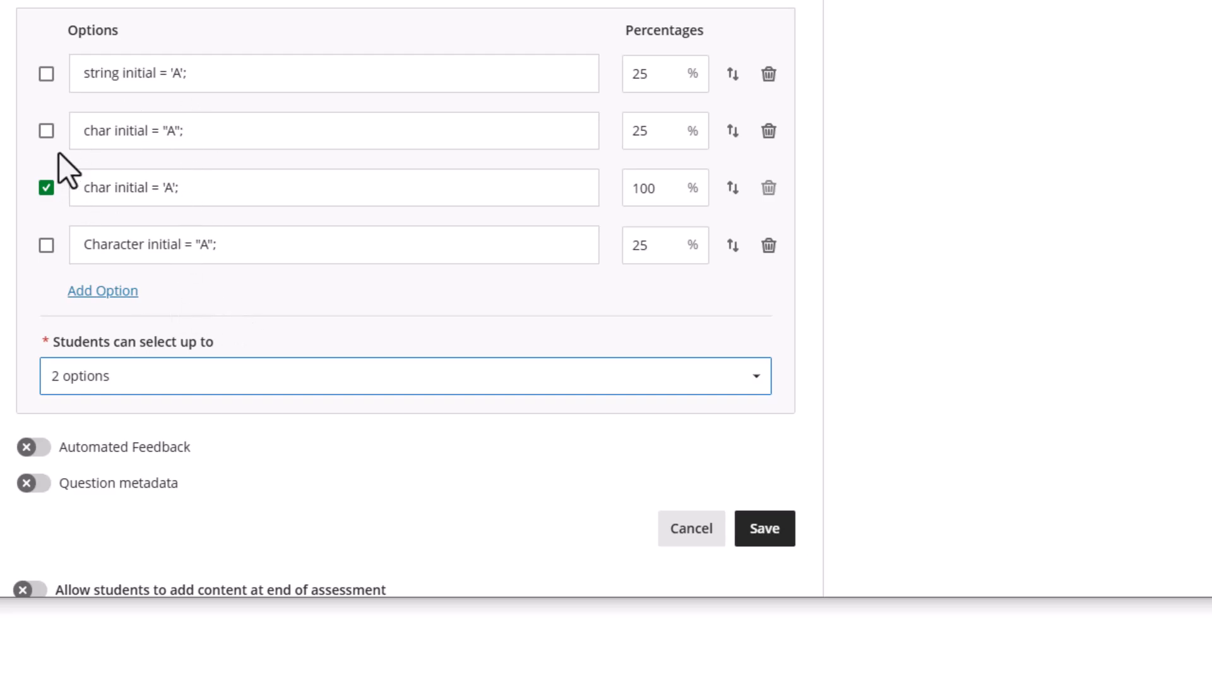
{"action": "left_click", "coordinate": [46, 131]}
{"action": "double_click", "coordinate": [643, 134]}
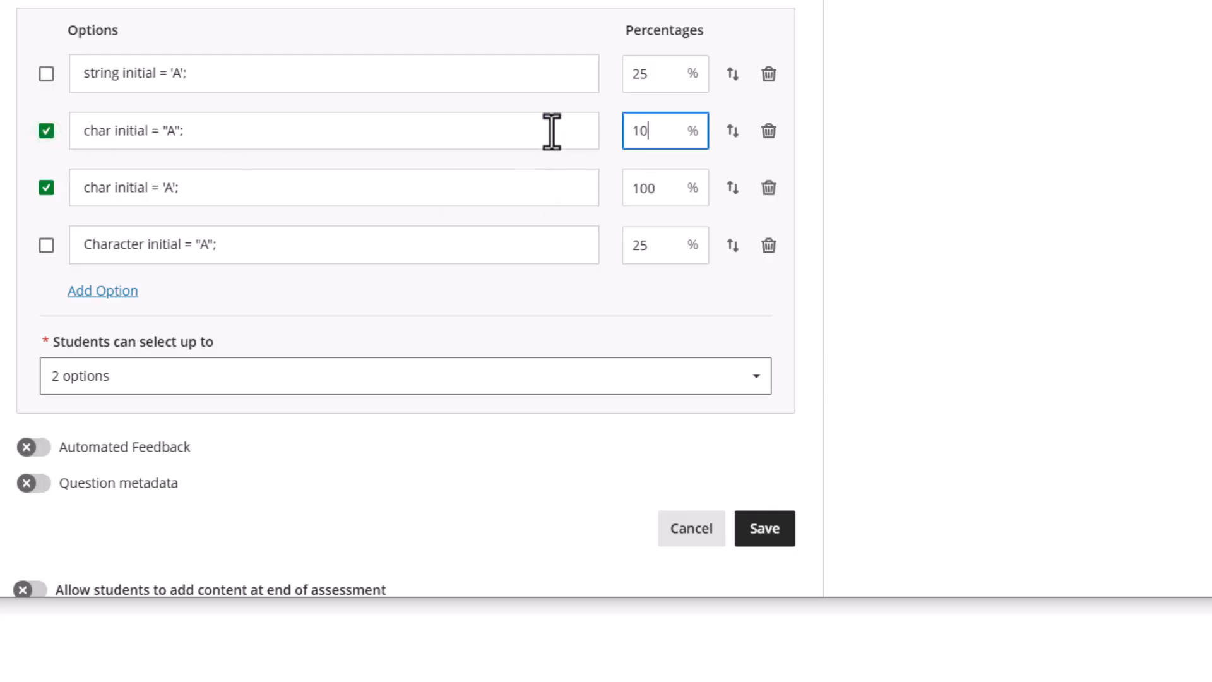
{"action": "type", "text": "50"}
{"action": "double_click", "coordinate": [663, 188]}
{"action": "type", "text": "50"}
{"action": "left_click", "coordinate": [663, 244]}
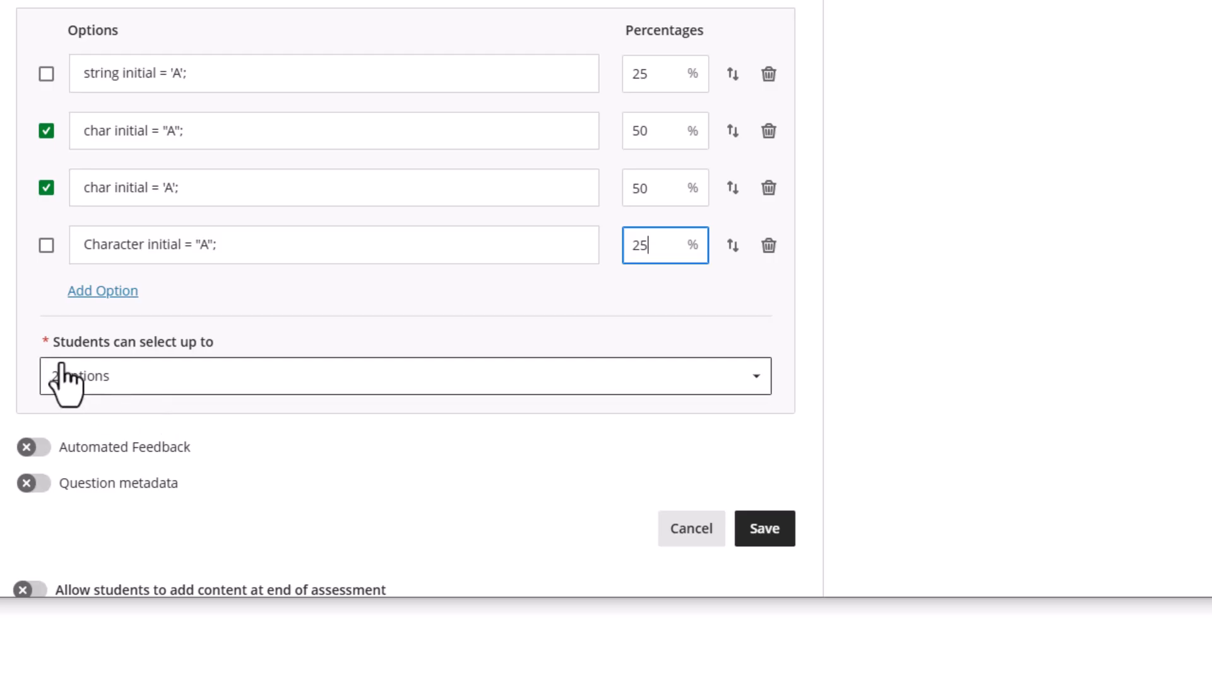
Move to the end of the question text to append 'select all that applies.'
{"action": "scroll", "coordinate": [119, 341], "scroll_direction": "up", "scroll_amount": 7}
{"action": "scroll", "coordinate": [173, 297], "scroll_direction": "down", "scroll_amount": 2}
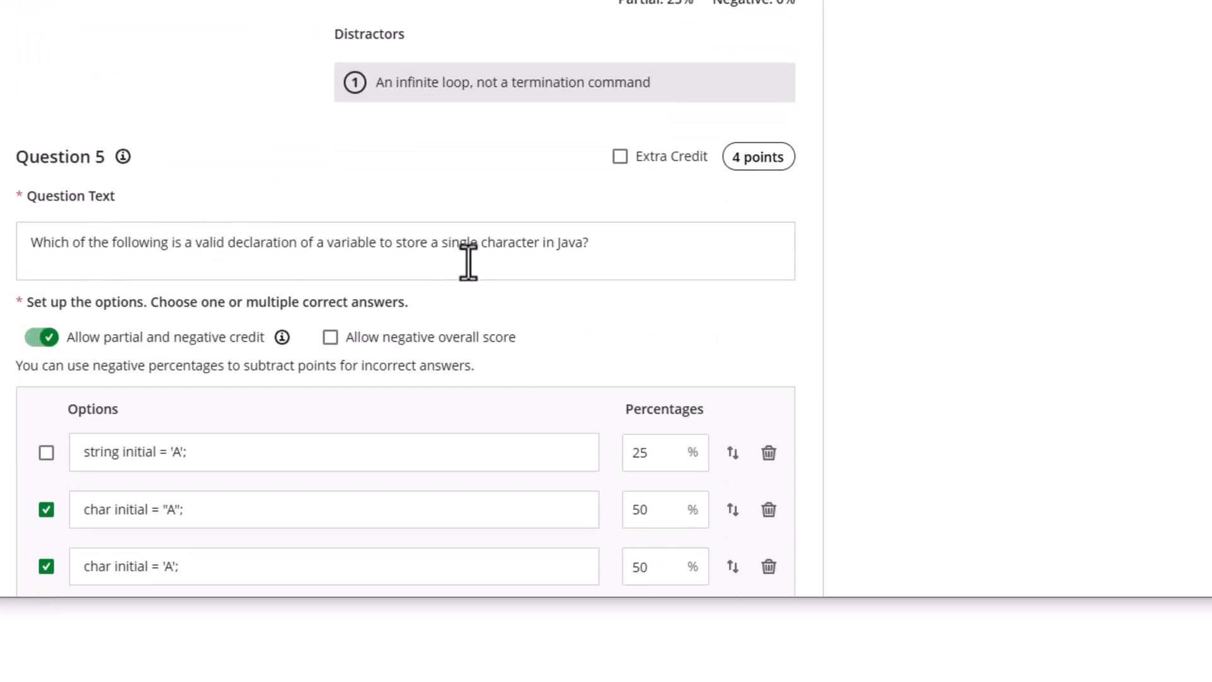
{"action": "left_click", "coordinate": [654, 244]}
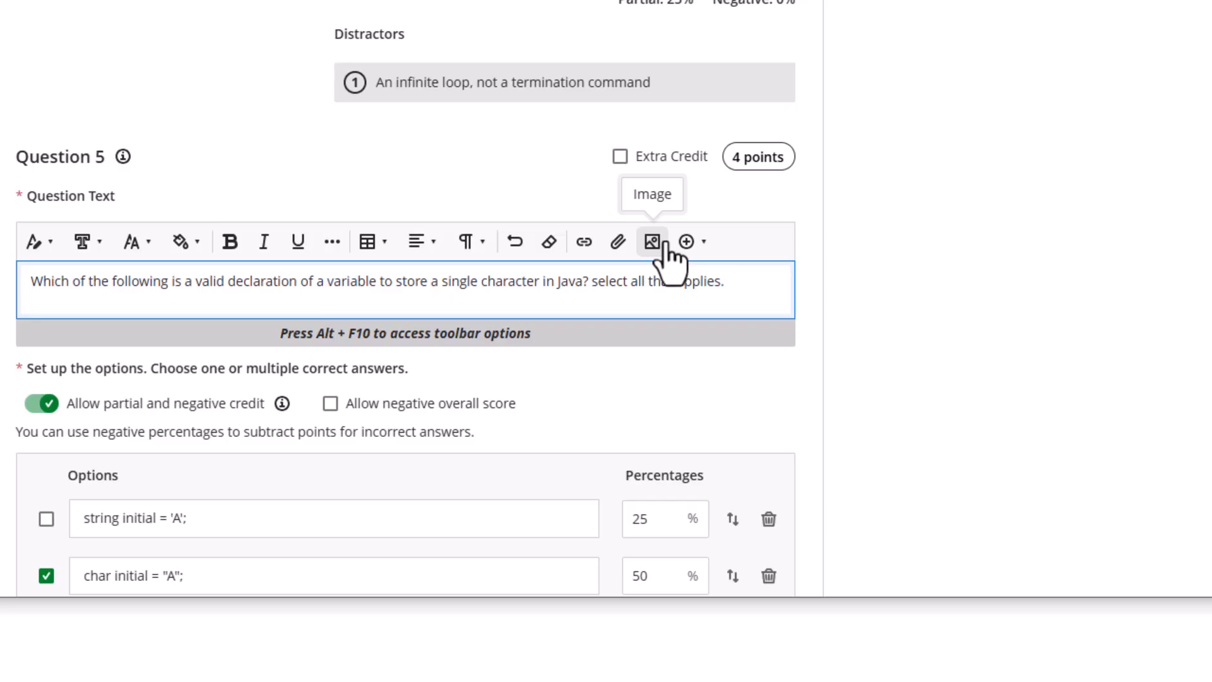
Unmark the second option and set it to 25%, restoring the third option to 100%
{"action": "left_click", "coordinate": [591, 382]}
{"action": "scroll", "coordinate": [619, 361], "scroll_direction": "down", "scroll_amount": 4}
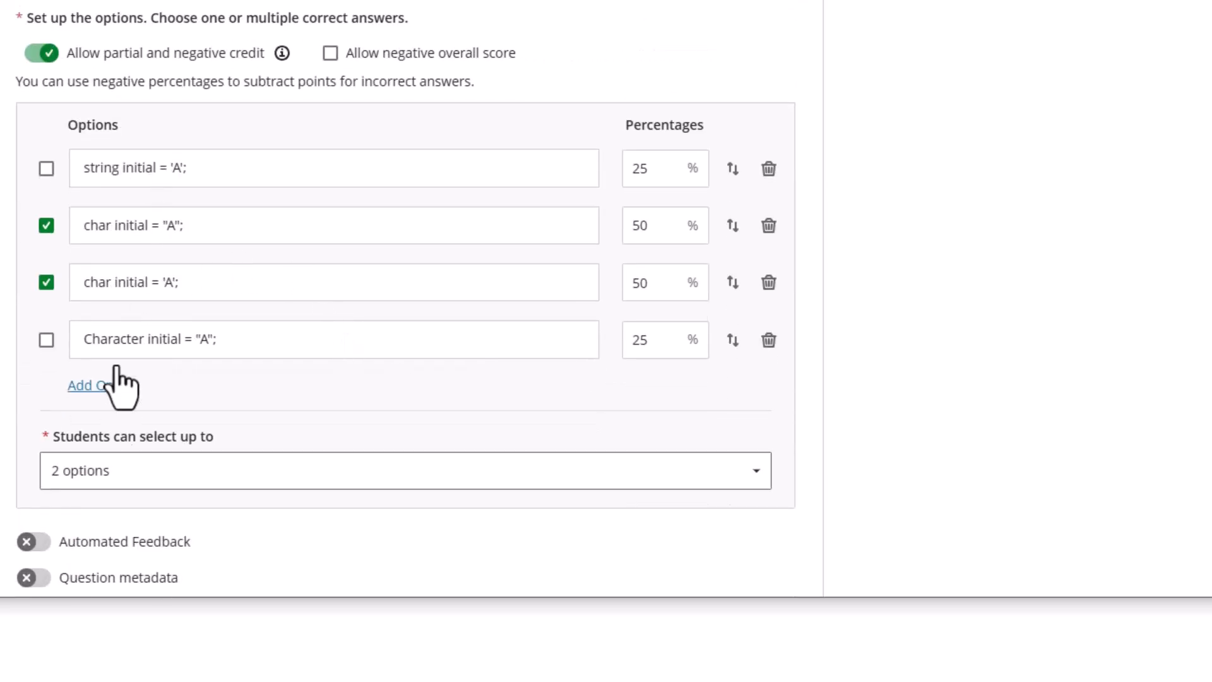
{"action": "scroll", "coordinate": [309, 269], "scroll_direction": "up", "scroll_amount": 2}
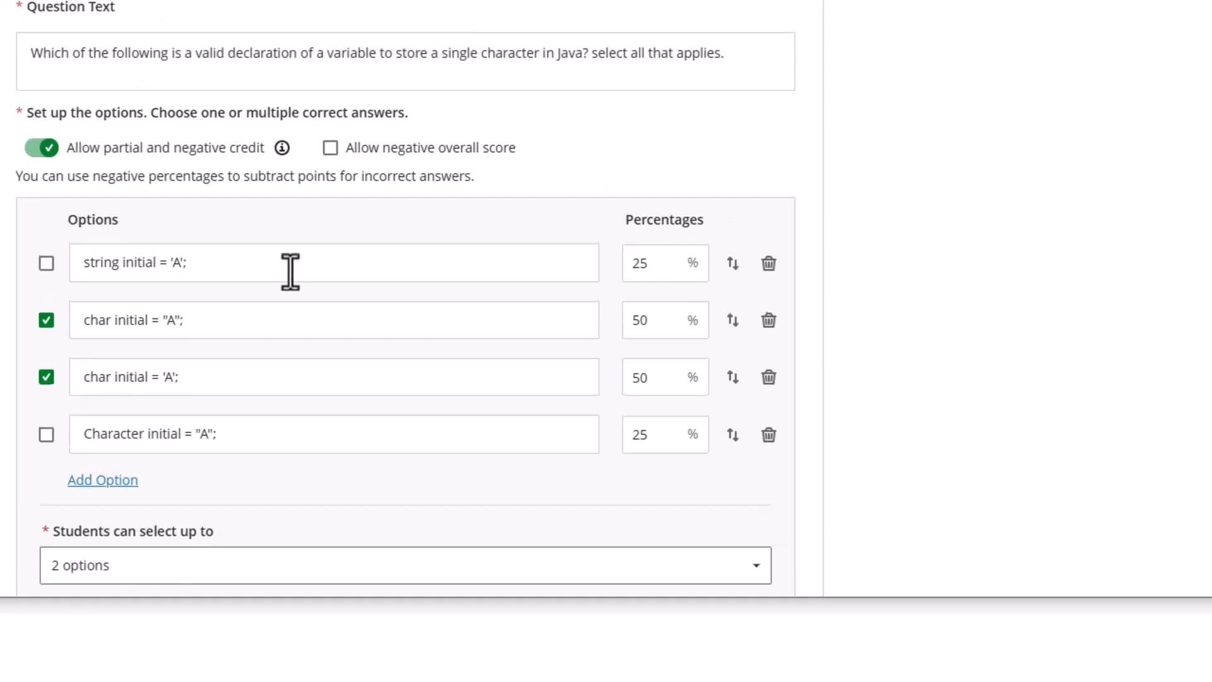
{"action": "left_click", "coordinate": [48, 322]}
{"action": "left_click", "coordinate": [678, 333]}
{"action": "left_click", "coordinate": [671, 322]}
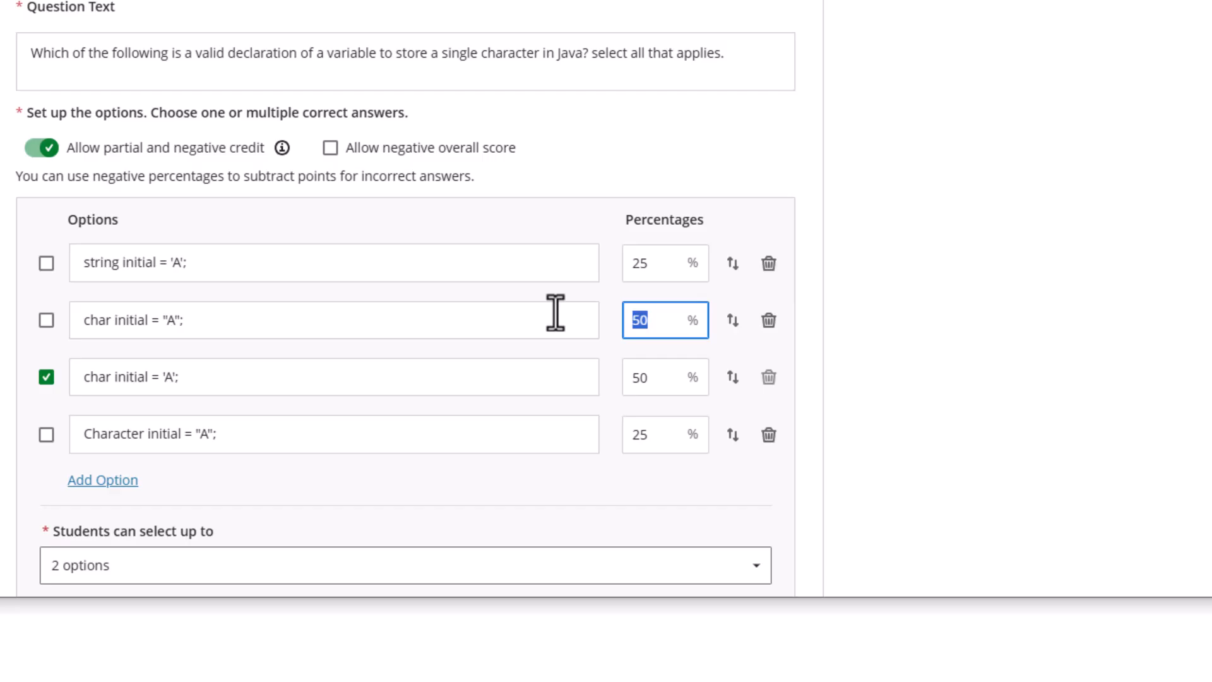
{"action": "type", "text": "25"}
{"action": "left_click", "coordinate": [648, 376]}
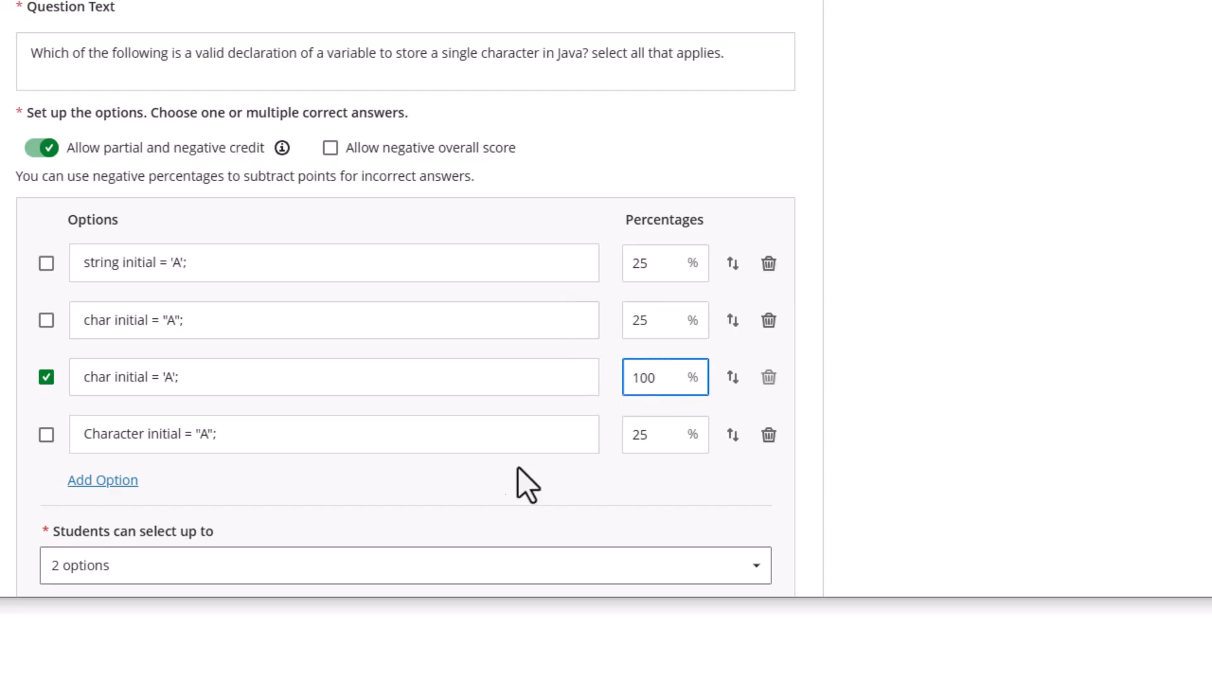
Limit students to selecting 1 option and save Question 5
{"action": "left_click", "coordinate": [243, 576]}
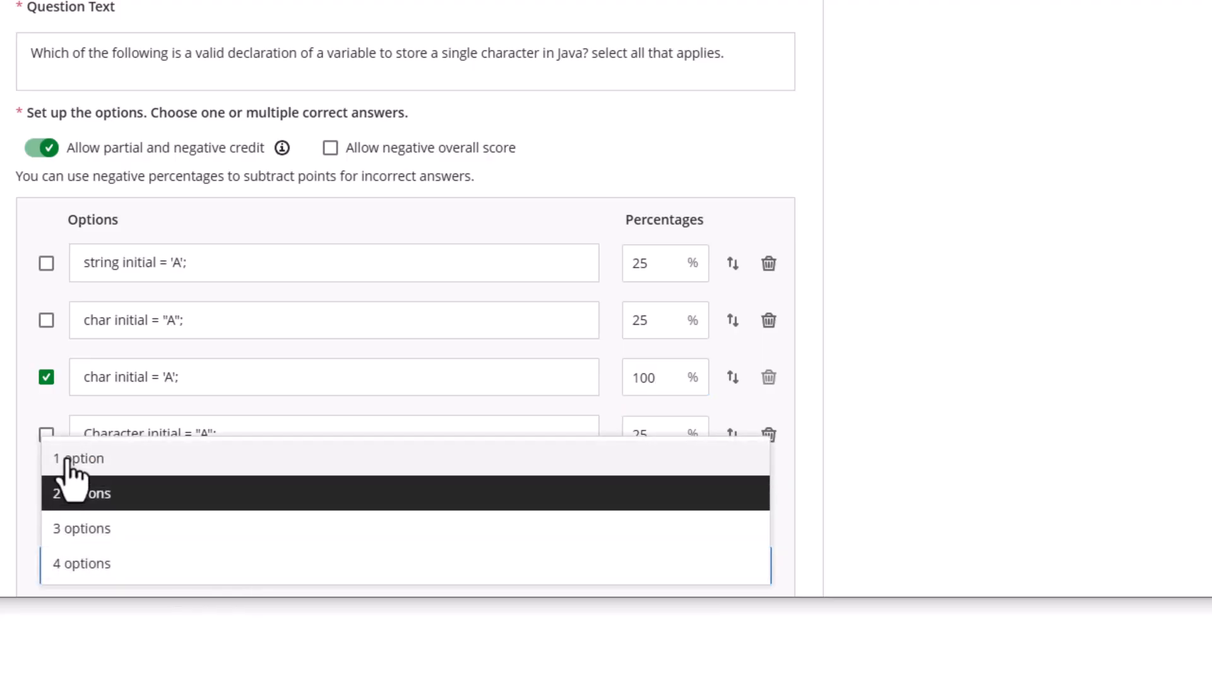
{"action": "left_click", "coordinate": [60, 458]}
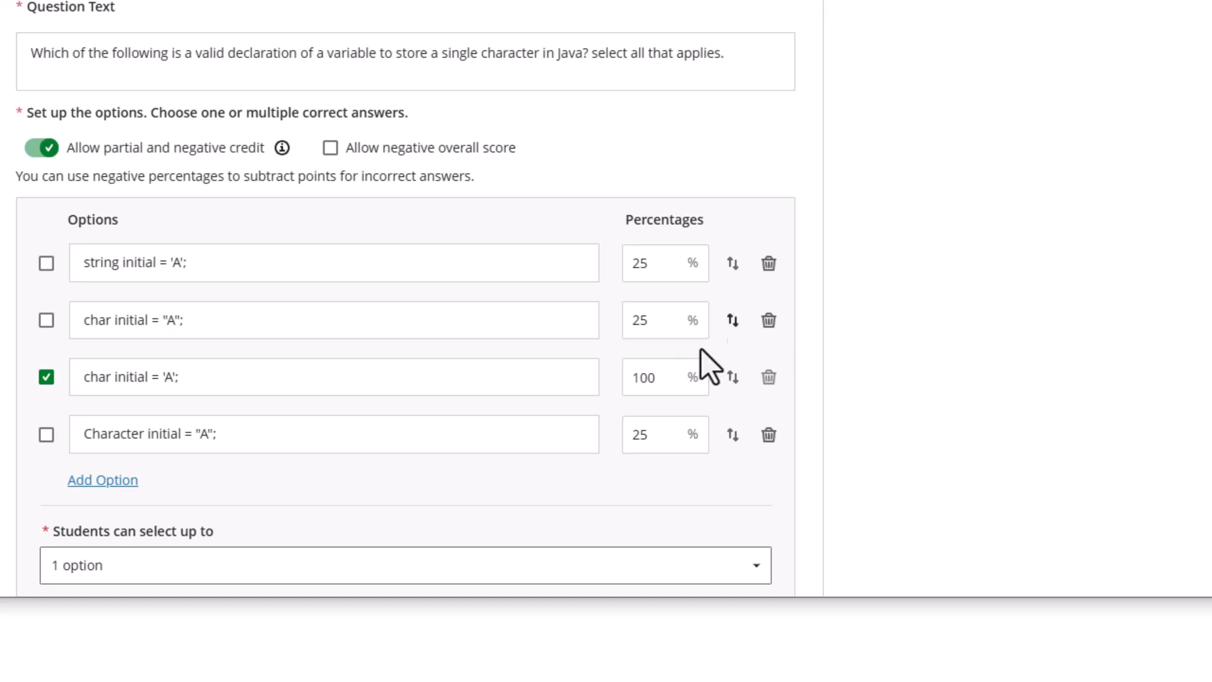
{"action": "scroll", "coordinate": [354, 395], "scroll_direction": "down", "scroll_amount": 3}
{"action": "scroll", "coordinate": [363, 404], "scroll_direction": "down", "scroll_amount": 2}
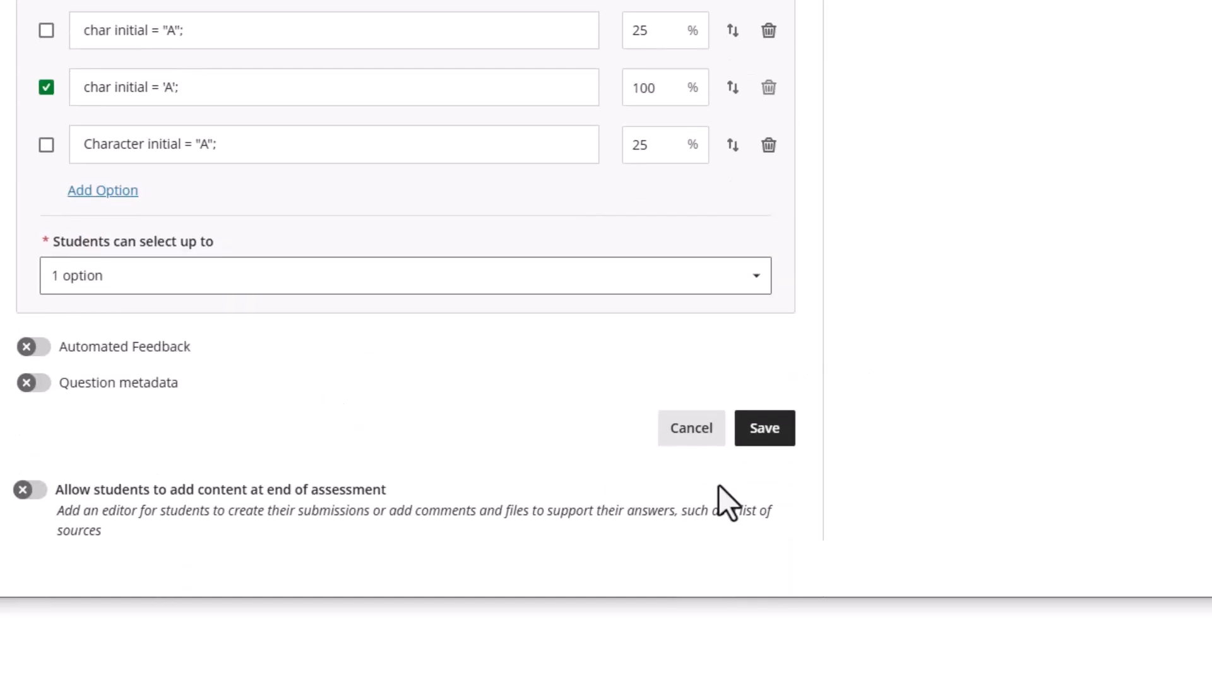
{"action": "scroll", "coordinate": [655, 441], "scroll_direction": "up", "scroll_amount": 6}
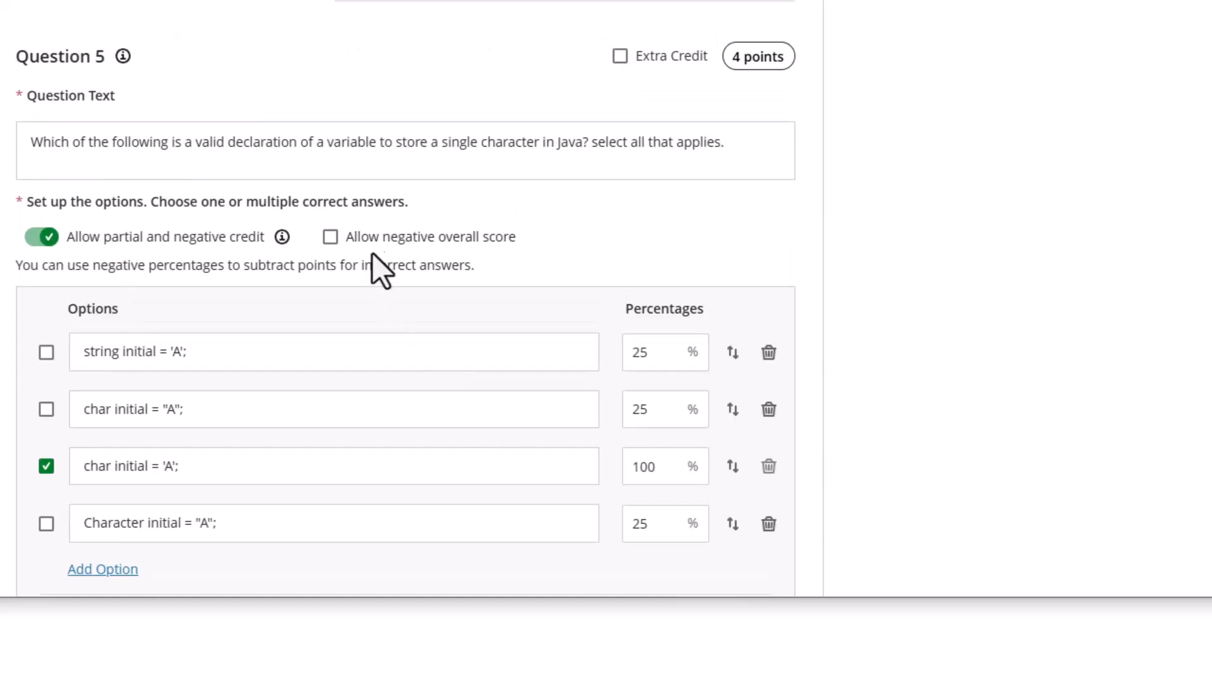
{"action": "scroll", "coordinate": [406, 354], "scroll_direction": "down", "scroll_amount": 6}
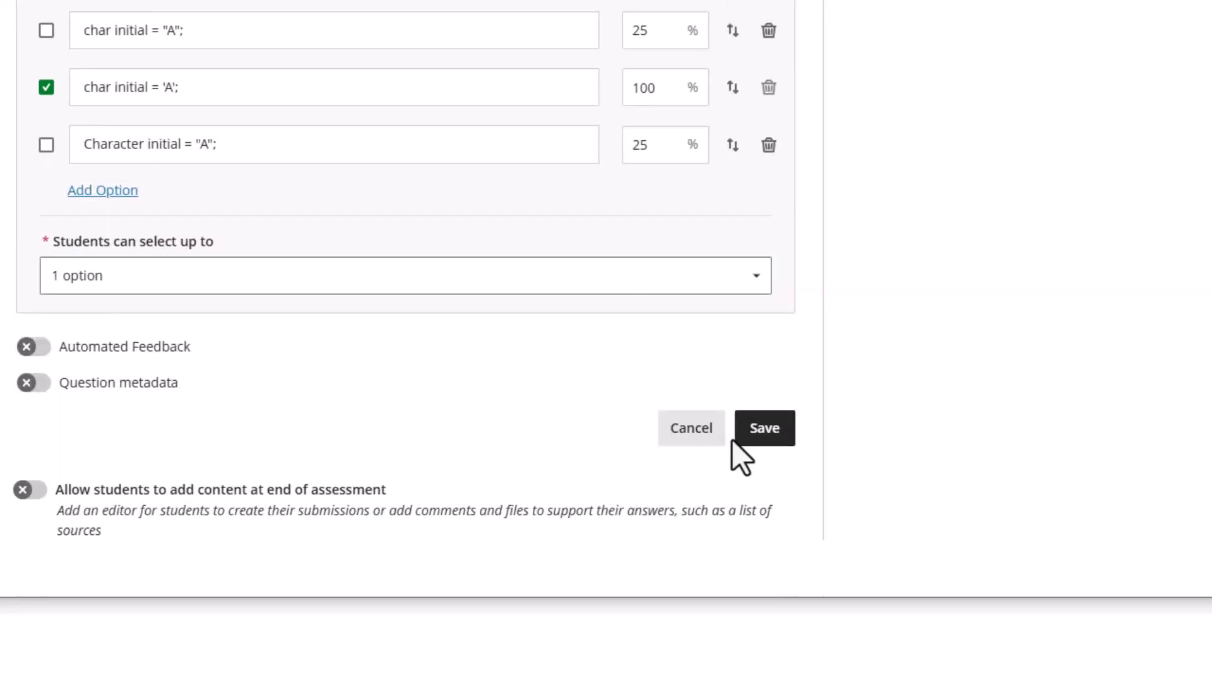
{"action": "left_click", "coordinate": [766, 427]}
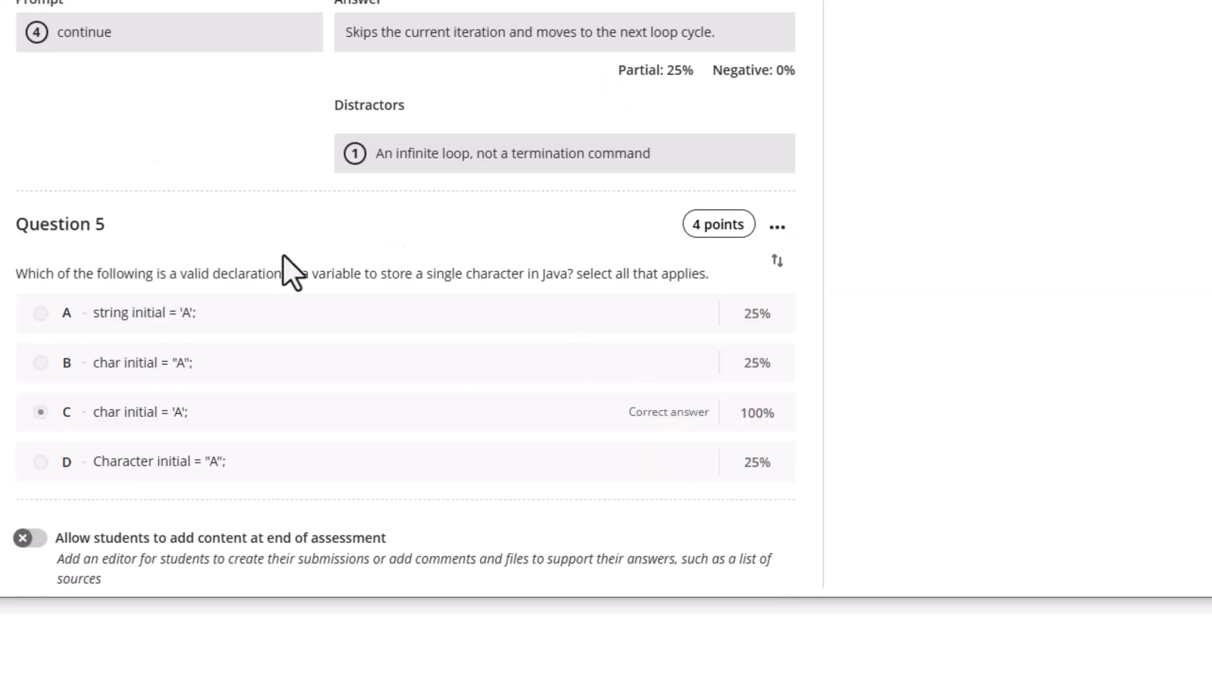
{"action": "scroll", "coordinate": [488, 372], "scroll_direction": "down", "scroll_amount": 1}
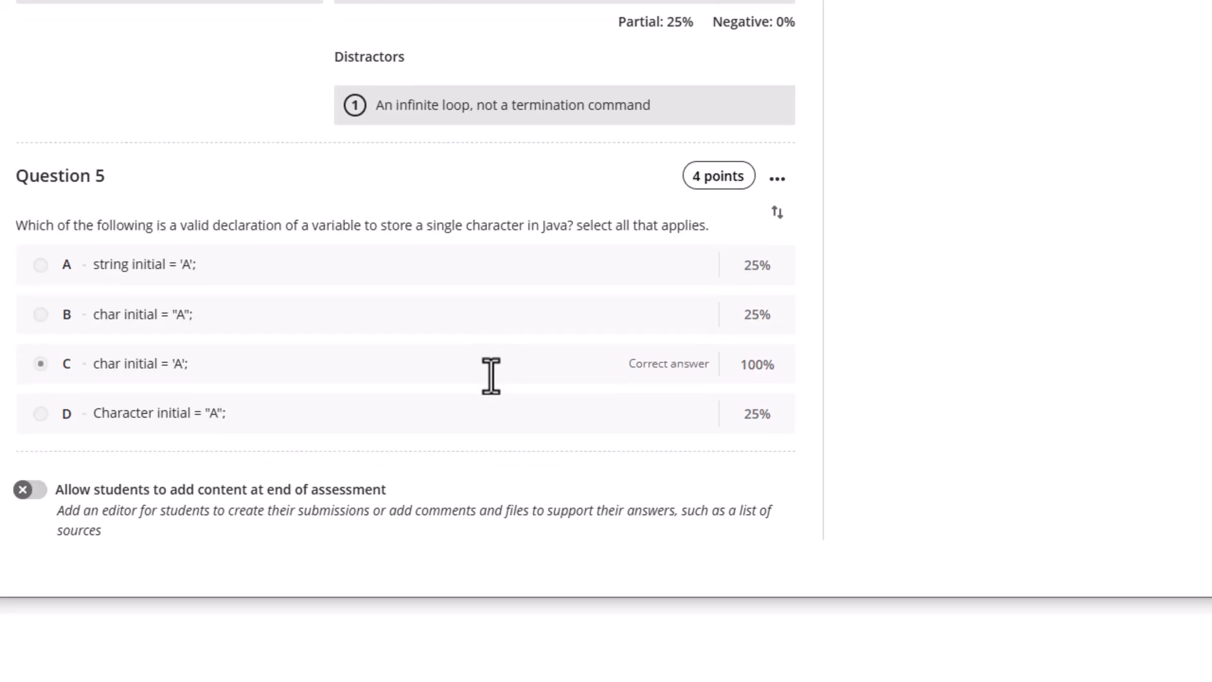
{"action": "scroll", "coordinate": [395, 383], "scroll_direction": "up", "scroll_amount": 20}
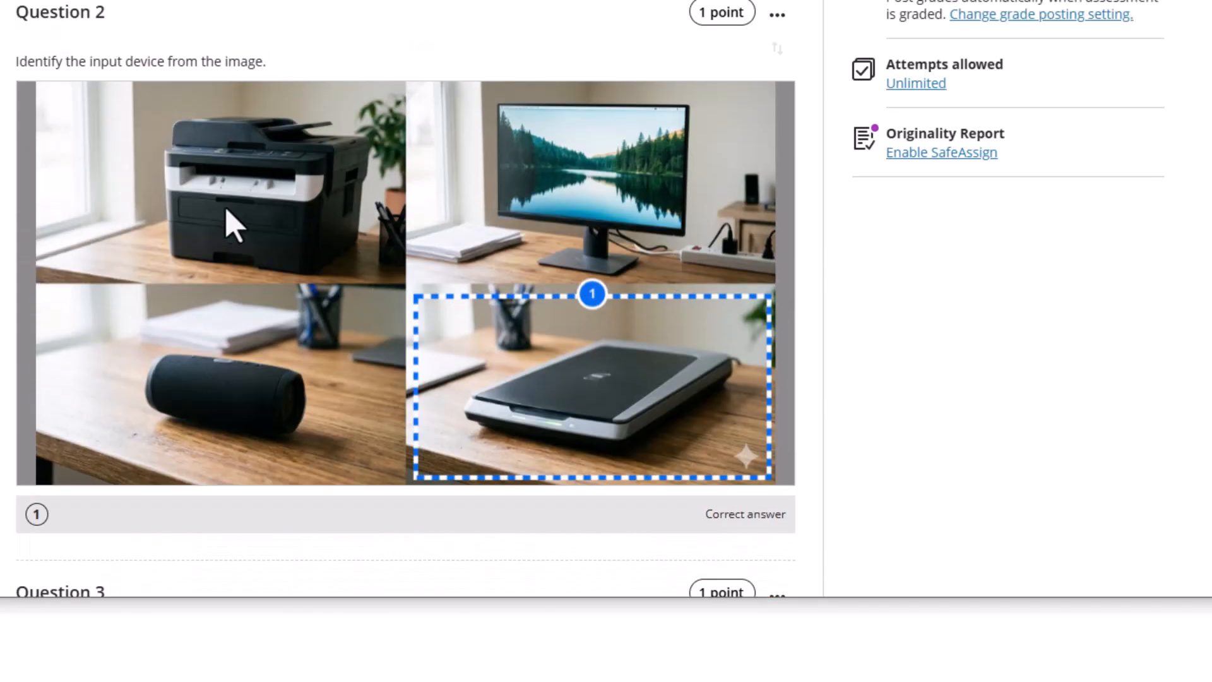
Scroll to the top and enter Student Preview of Programming I_Theoretical_1
{"action": "scroll", "coordinate": [222, 208], "scroll_direction": "up", "scroll_amount": 8}
{"action": "scroll", "coordinate": [979, 243], "scroll_direction": "up", "scroll_amount": 8}
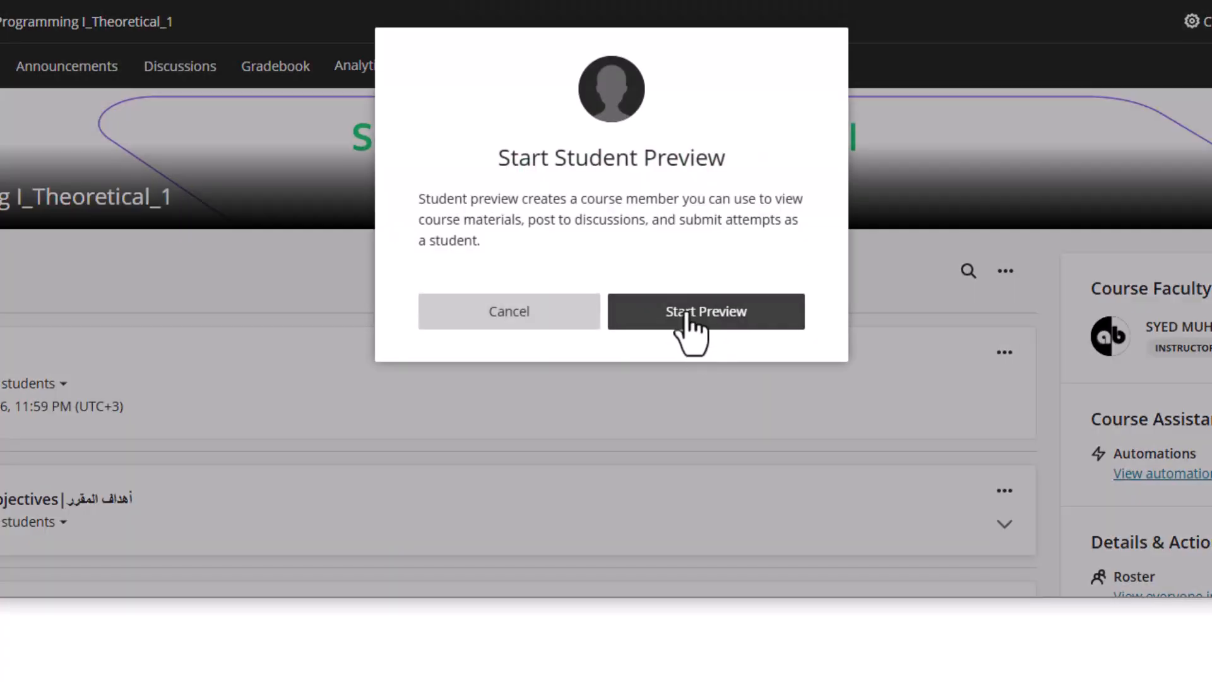
{"action": "left_click", "coordinate": [686, 314]}
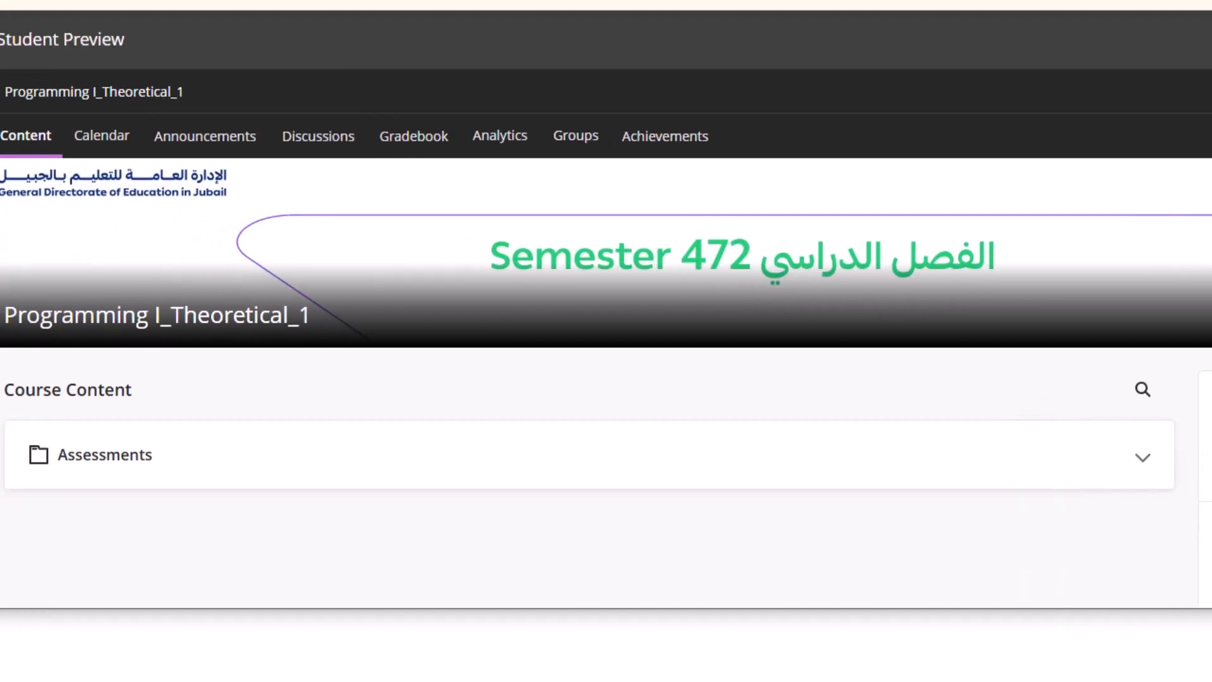
Start attempt 1 of New Test 4/25/26 and answer Question 5 with option A
{"action": "left_click", "coordinate": [77, 459]}
{"action": "left_click", "coordinate": [131, 538]}
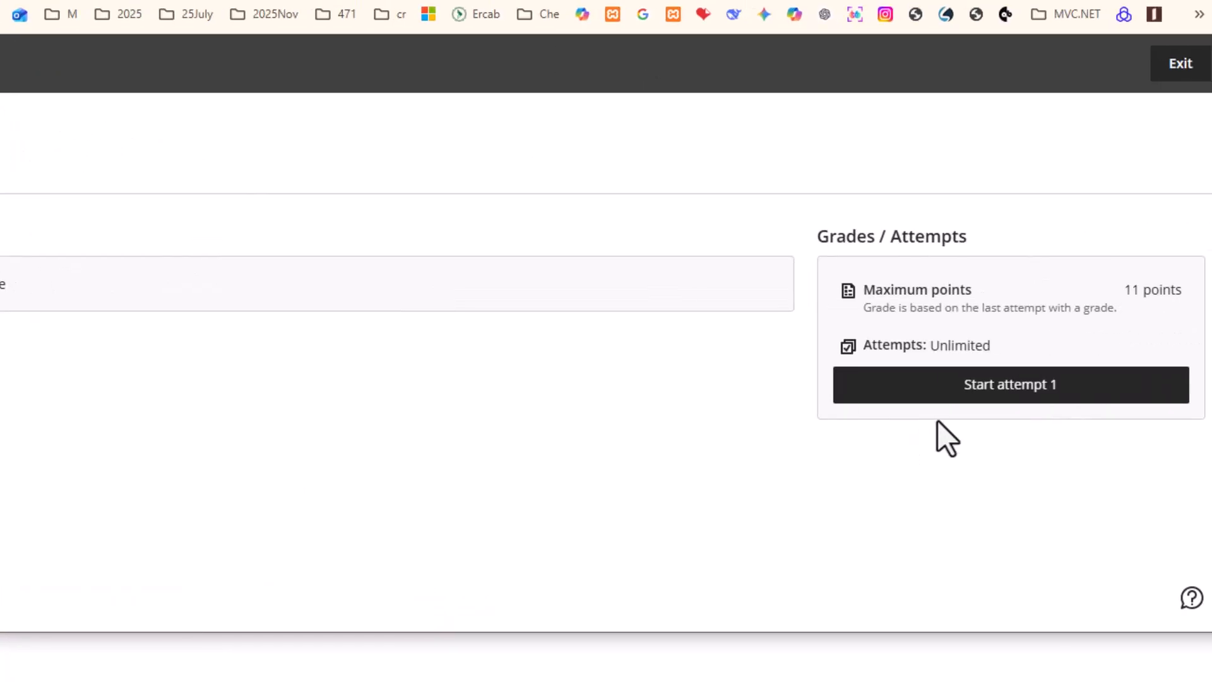
{"action": "left_click", "coordinate": [975, 388]}
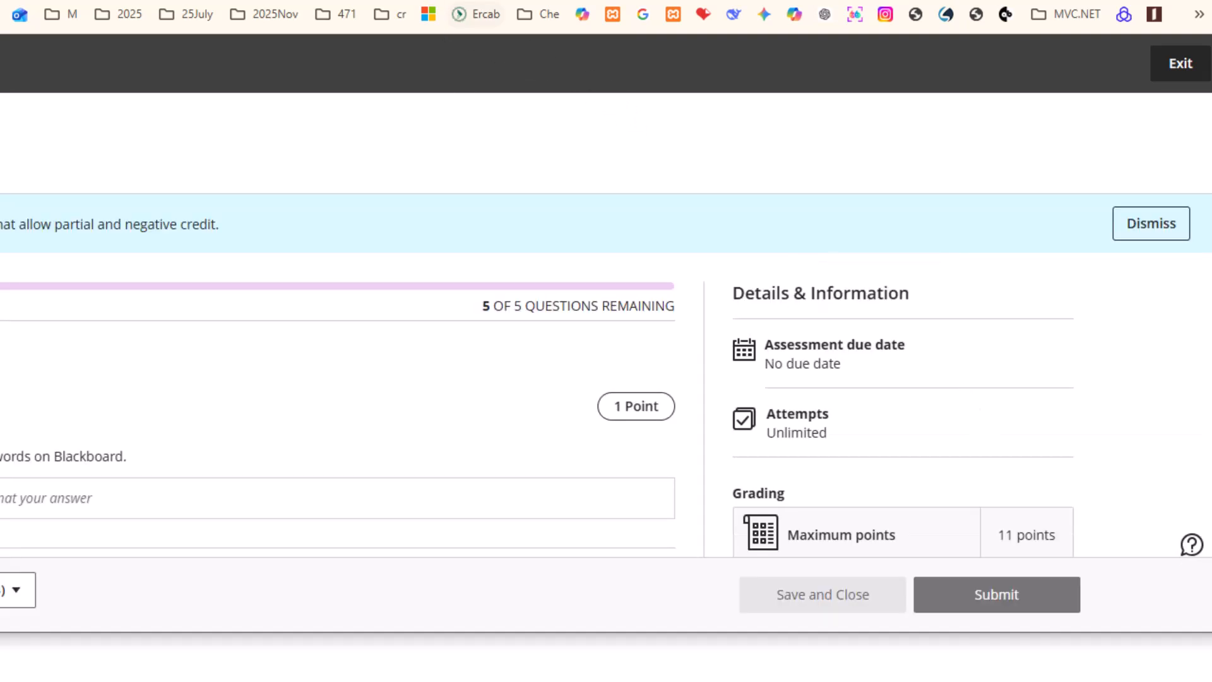
{"action": "scroll", "coordinate": [250, 436], "scroll_direction": "down", "scroll_amount": 10}
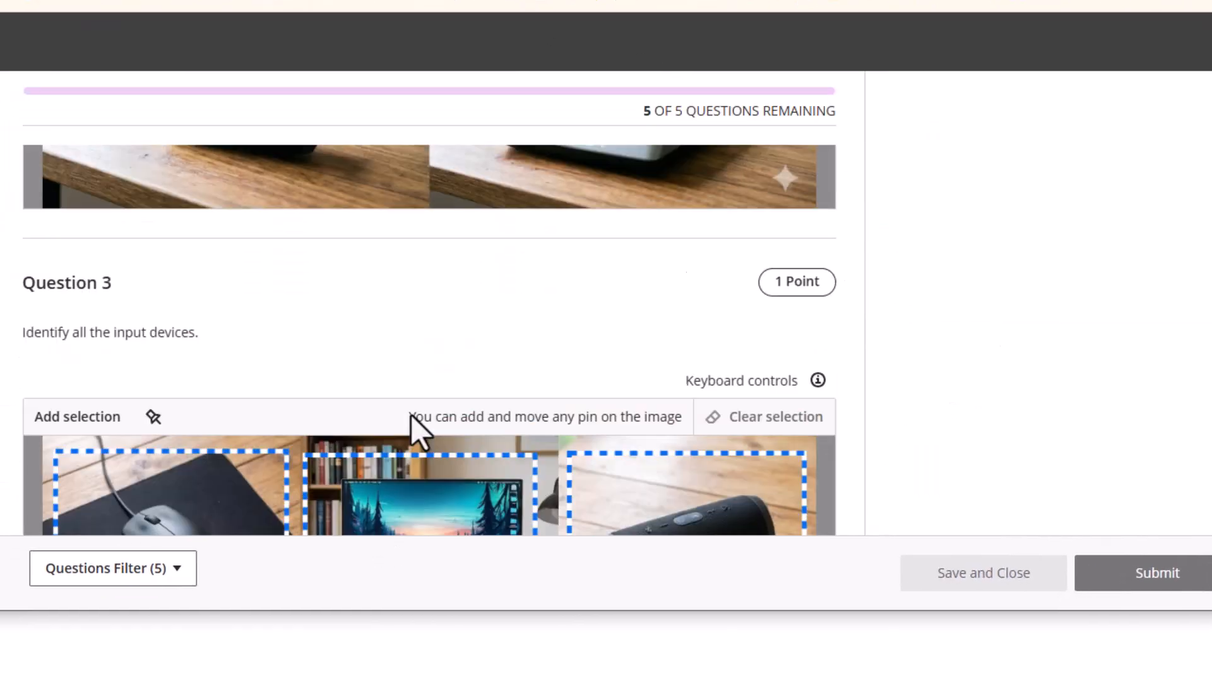
{"action": "scroll", "coordinate": [411, 415], "scroll_direction": "down", "scroll_amount": 10}
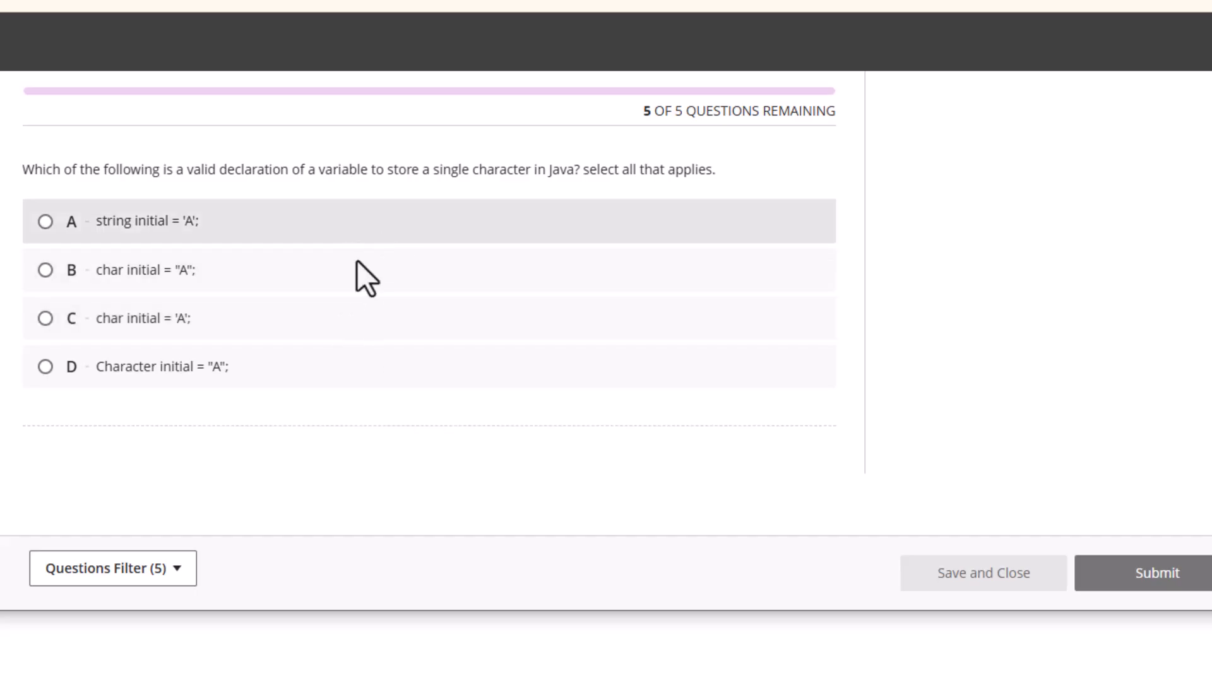
{"action": "left_click", "coordinate": [47, 222]}
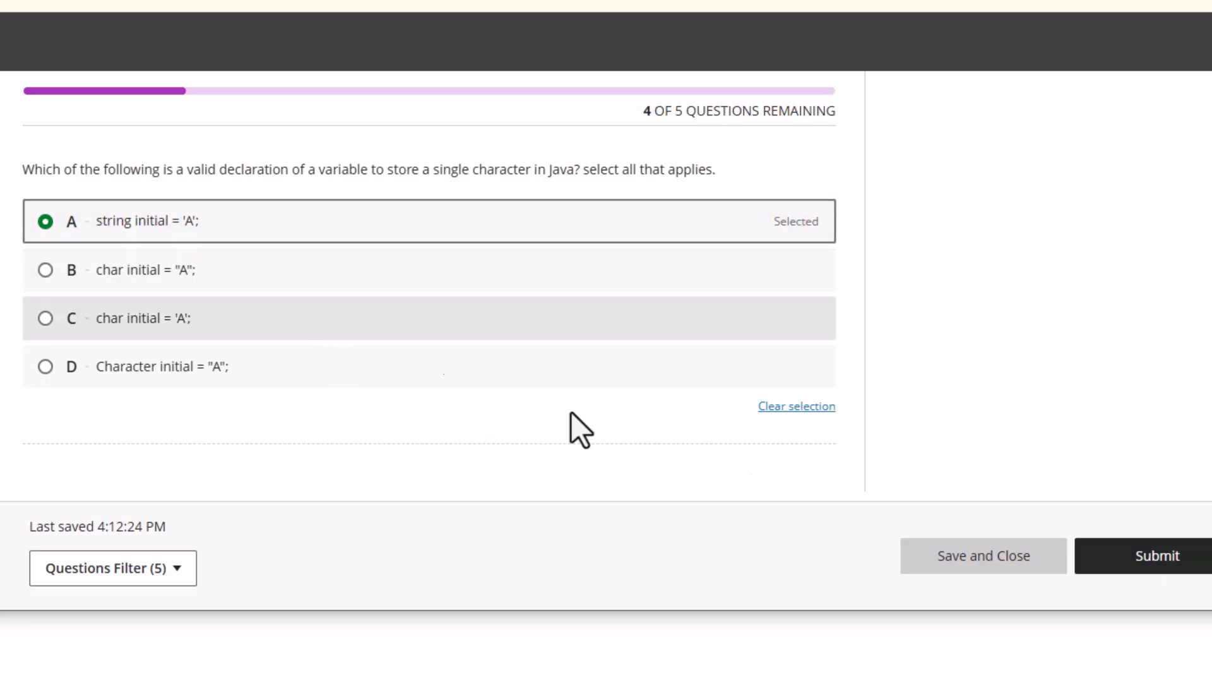
Submit the attempt despite unanswered questions and dismiss the success message
{"action": "left_click", "coordinate": [1160, 562]}
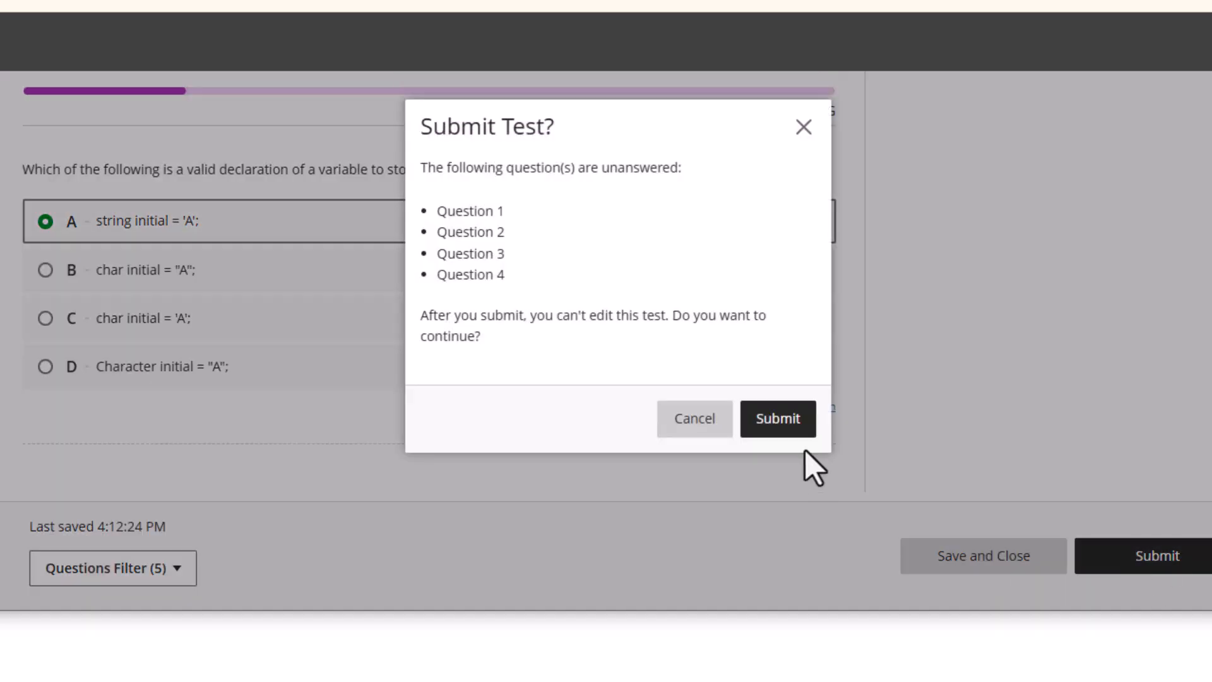
{"action": "left_click", "coordinate": [781, 418]}
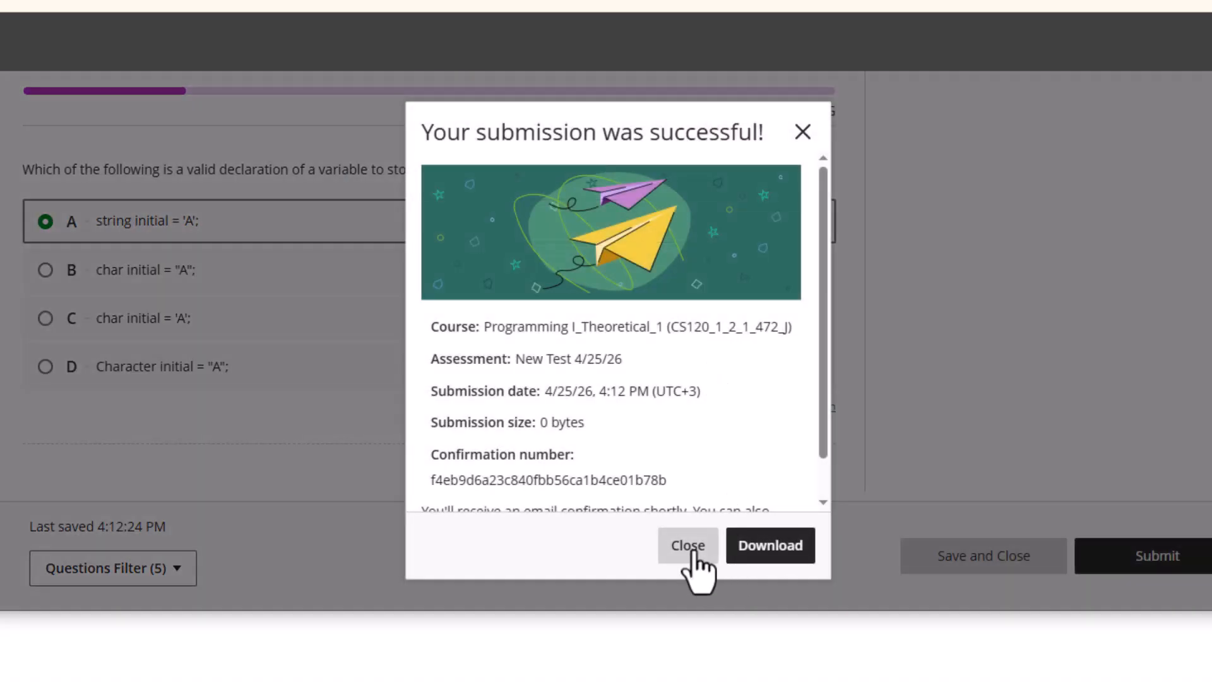
{"action": "left_click", "coordinate": [694, 552]}
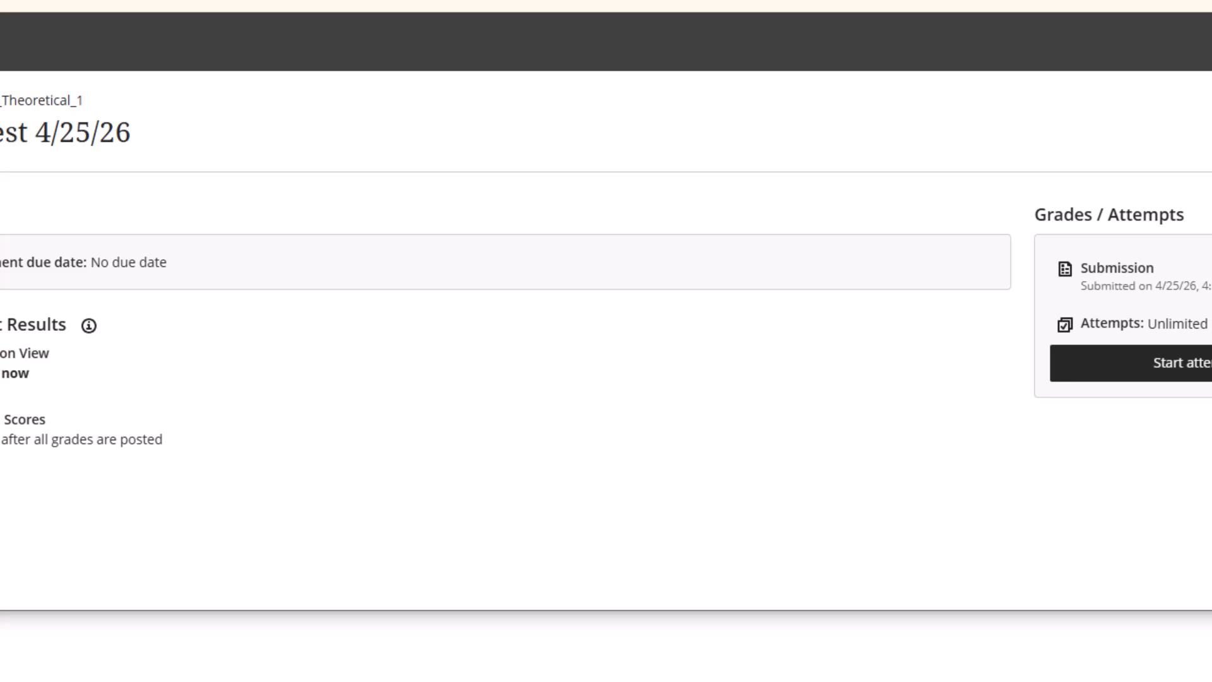
End the student preview and open the preview student's New Test 4/25/26 attempt in the gradebook
{"action": "left_click", "coordinate": [1020, 98]}
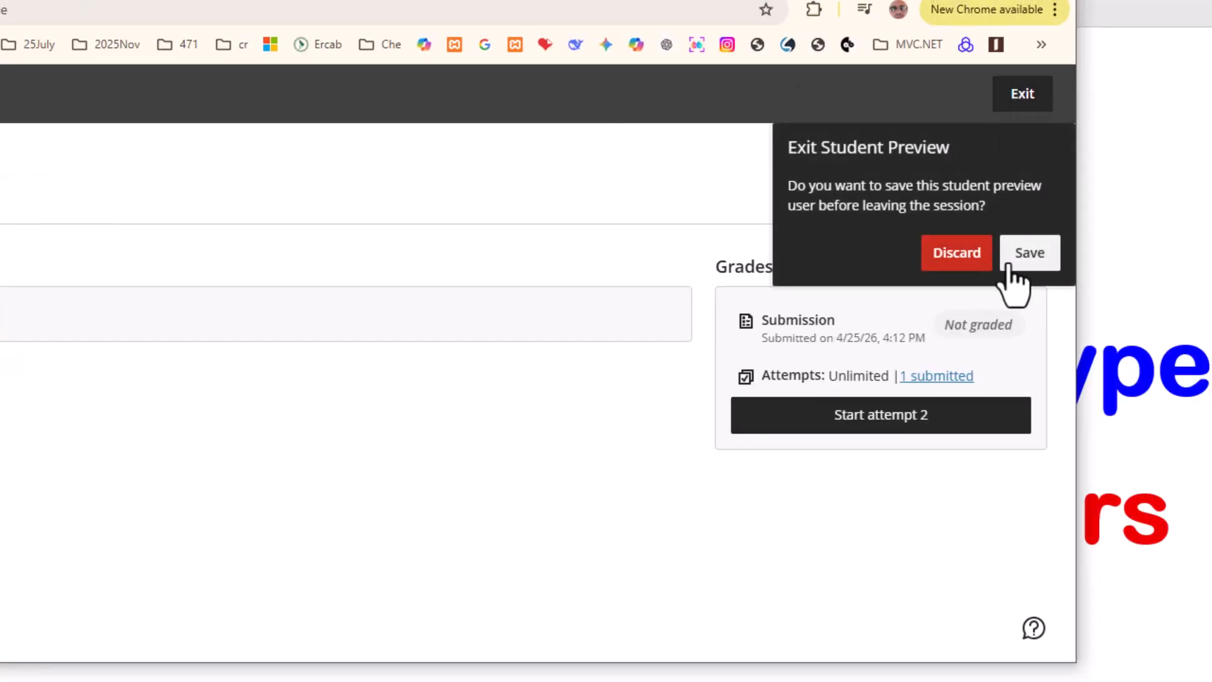
{"action": "left_click", "coordinate": [1010, 256]}
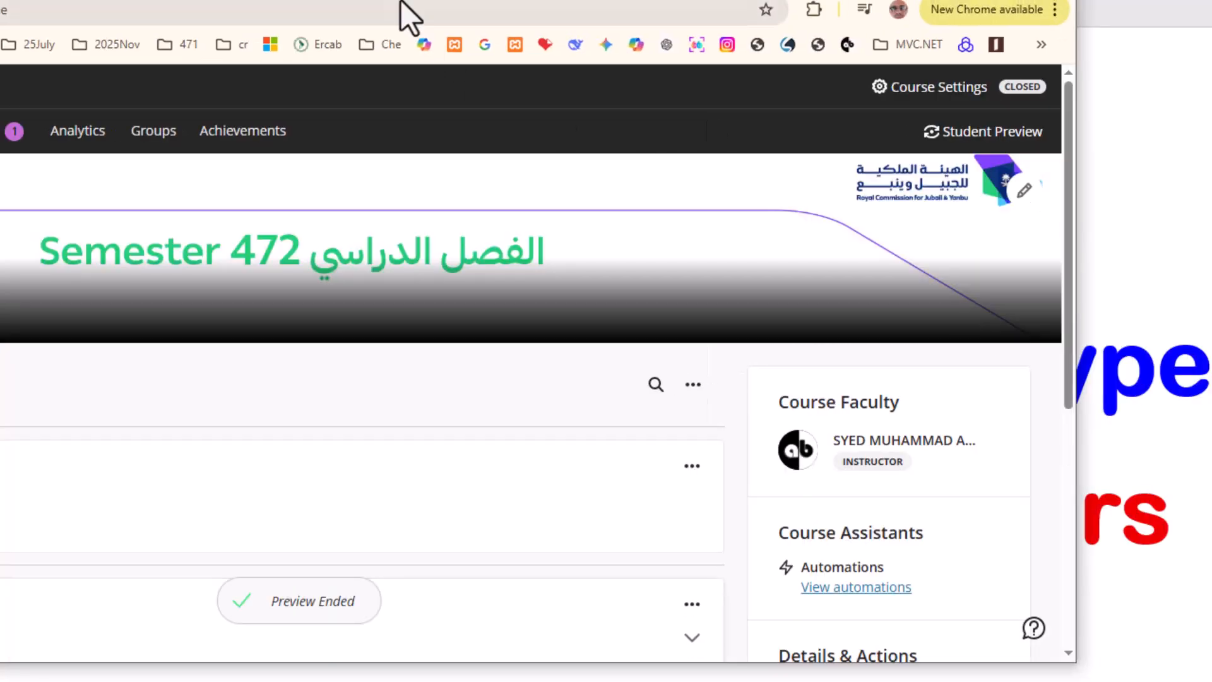
{"action": "left_click", "coordinate": [285, 137]}
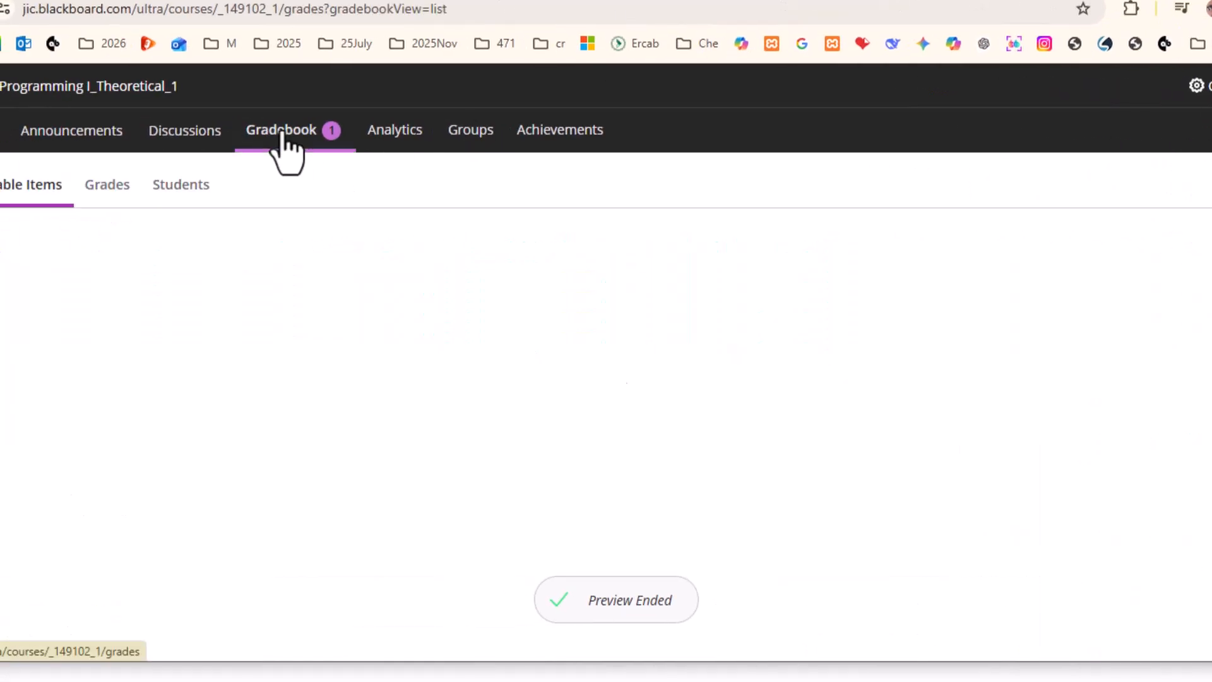
{"action": "scroll", "coordinate": [332, 270], "scroll_direction": "down", "scroll_amount": 5}
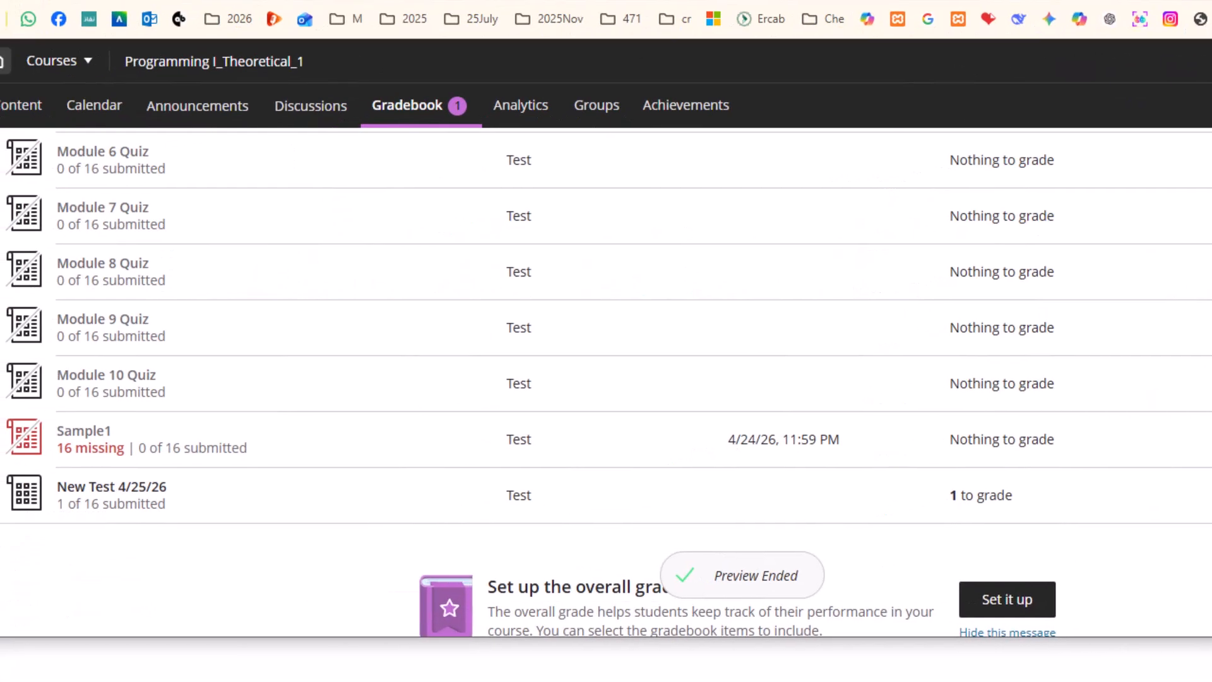
{"action": "left_click", "coordinate": [123, 504]}
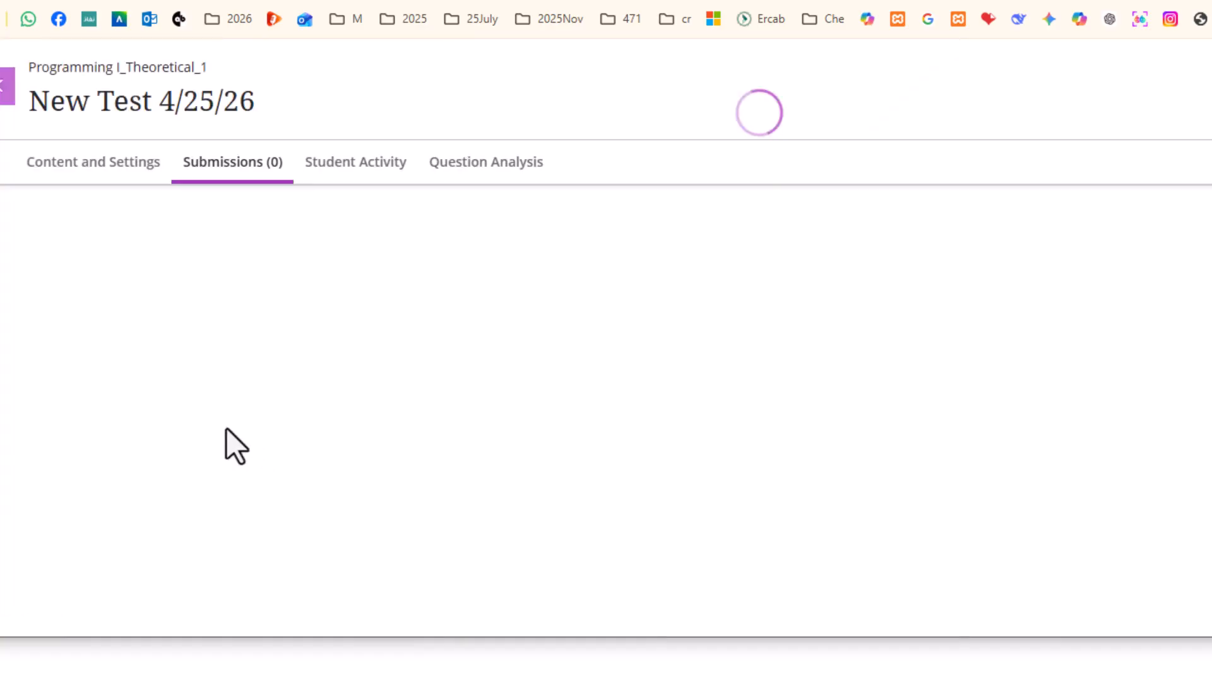
{"action": "left_click", "coordinate": [182, 426]}
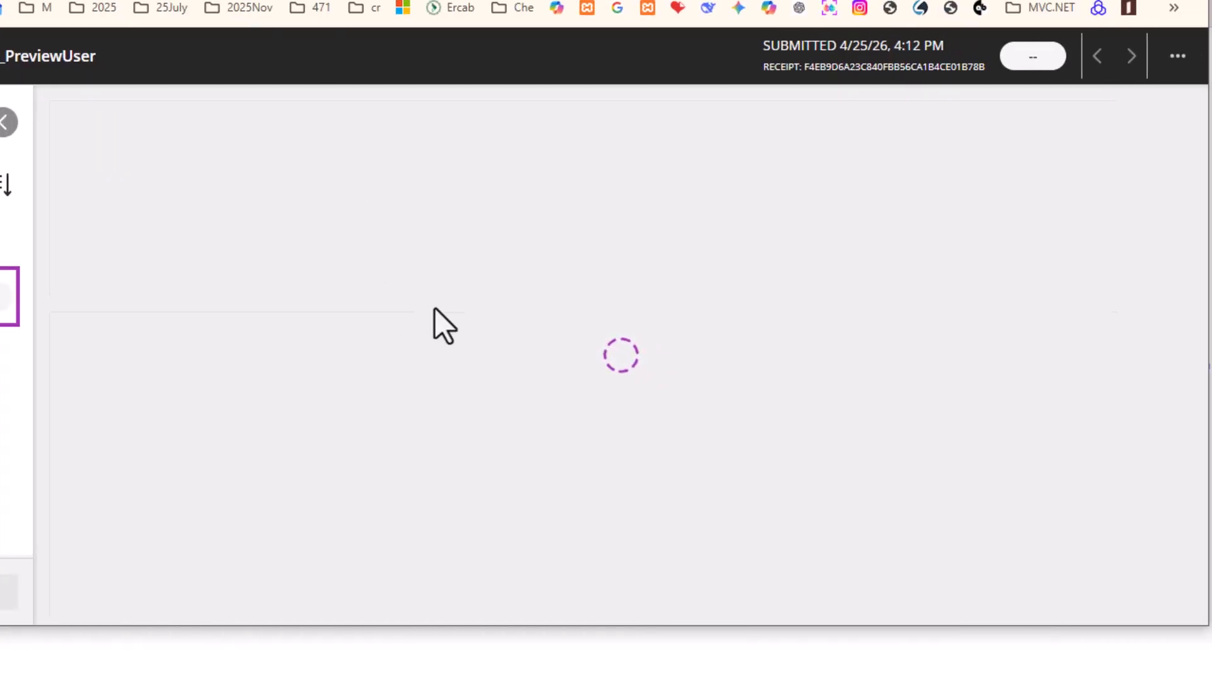
{"action": "scroll", "coordinate": [619, 336], "scroll_direction": "down", "scroll_amount": 15}
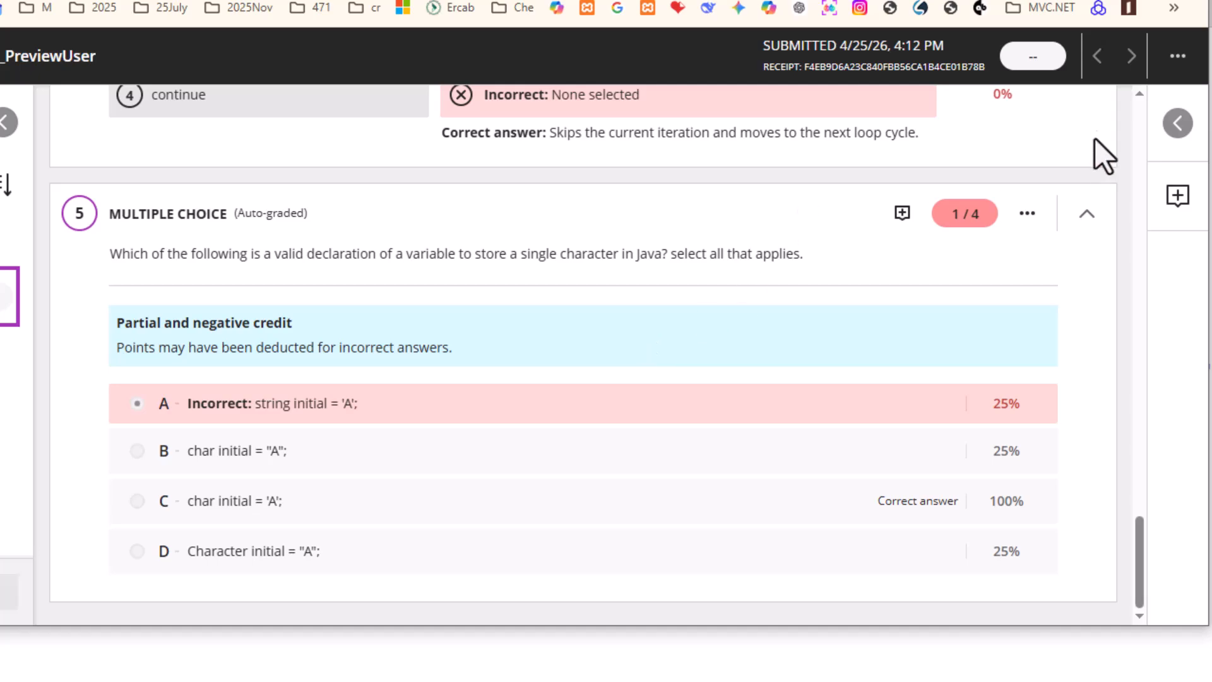
Delete the preview attempt and its grade, then reopen New Test 4/25/26 for editing
{"action": "left_click", "coordinate": [1178, 56]}
{"action": "left_click", "coordinate": [1060, 207]}
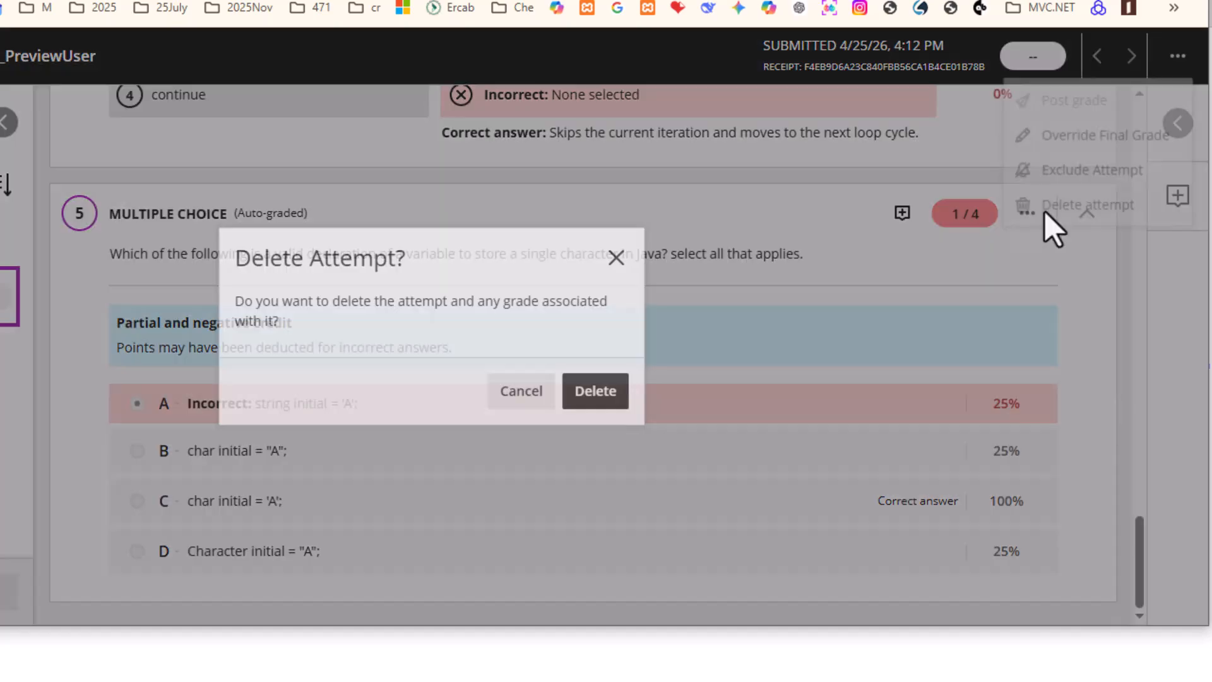
{"action": "left_click", "coordinate": [597, 397]}
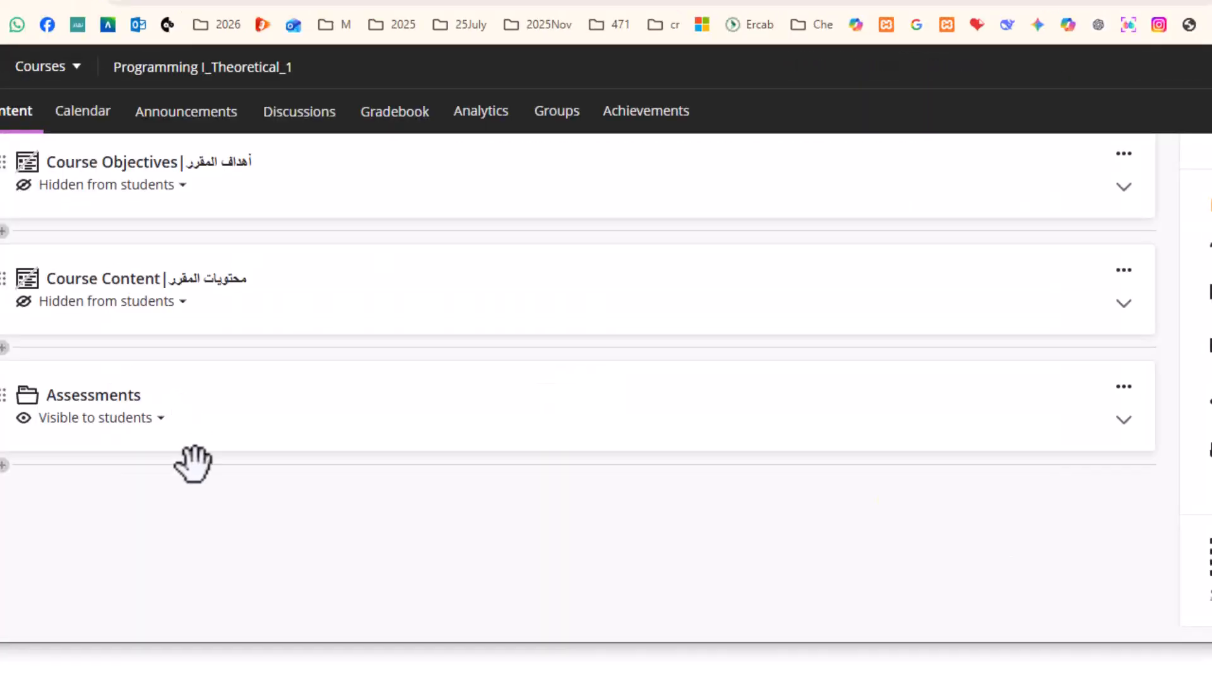
{"action": "left_click", "coordinate": [194, 449]}
{"action": "left_click", "coordinate": [324, 508]}
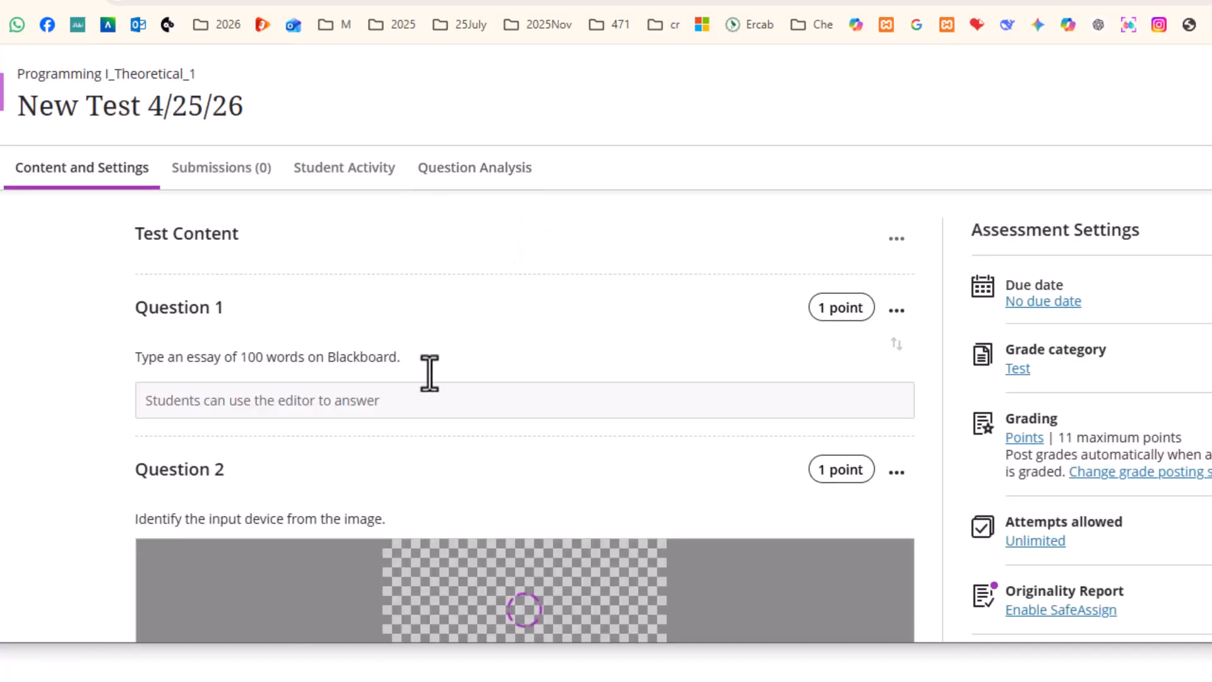
Insert an empty multiple-choice question after Question 5 as Question 6
{"action": "scroll", "coordinate": [427, 371], "scroll_direction": "down", "scroll_amount": 15}
{"action": "scroll", "coordinate": [411, 411], "scroll_direction": "down", "scroll_amount": 7}
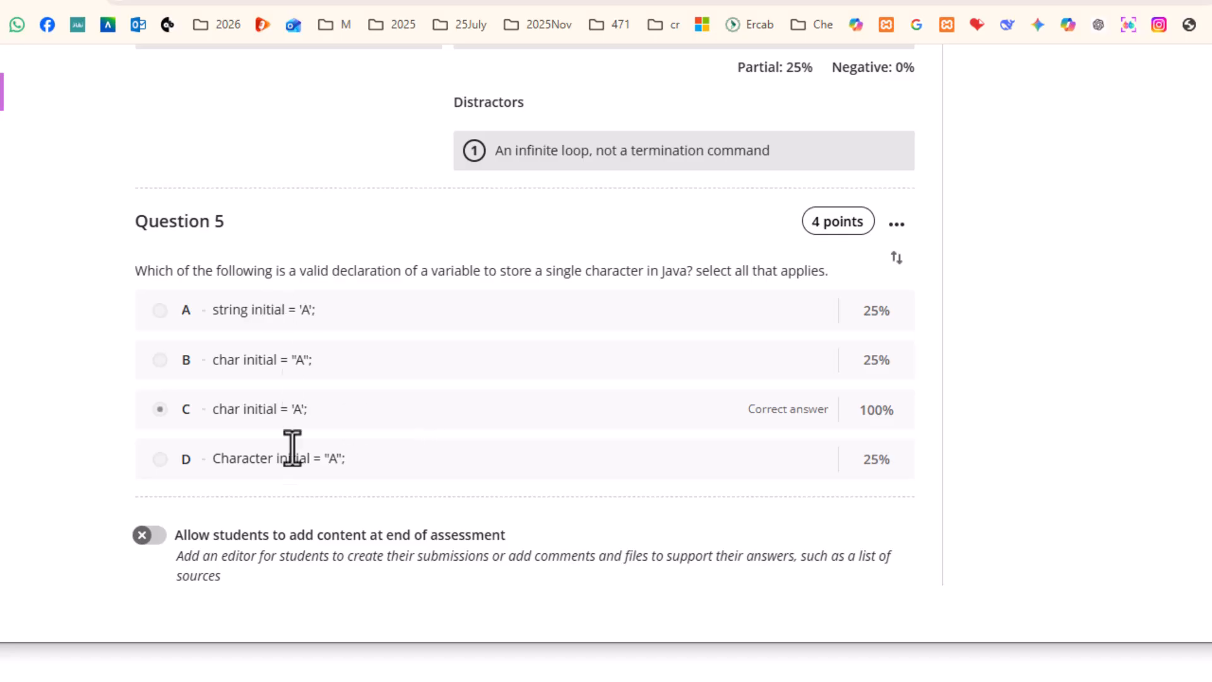
{"action": "left_click", "coordinate": [526, 500]}
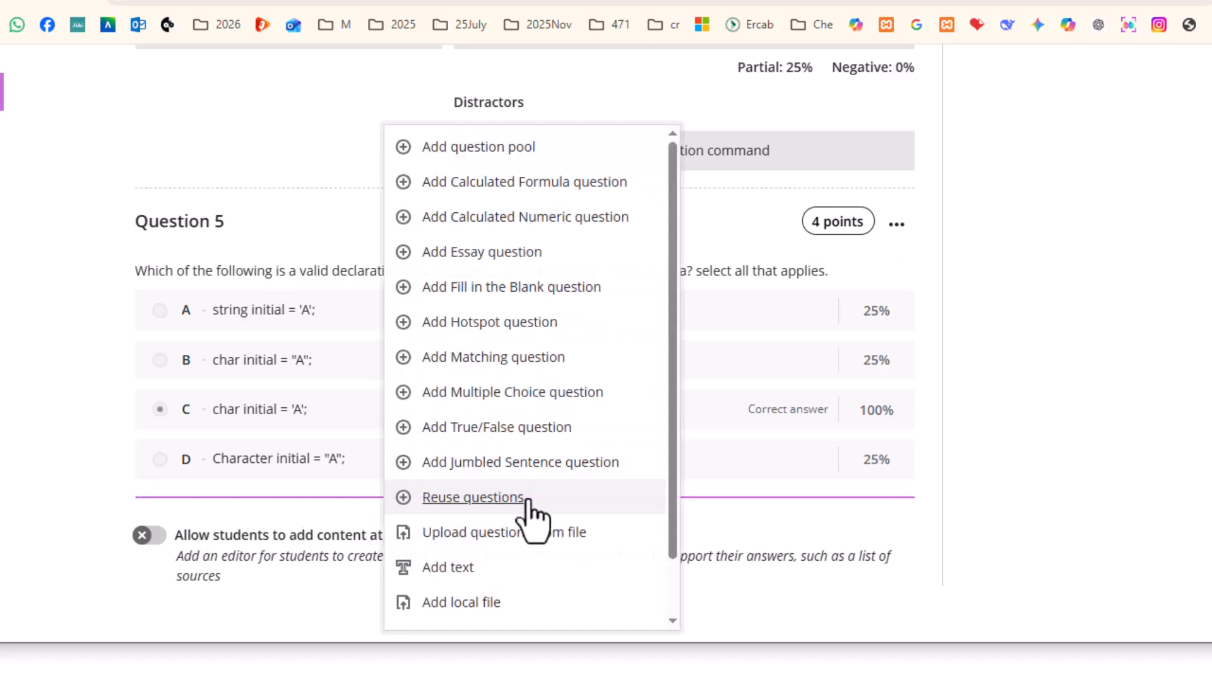
{"action": "left_click", "coordinate": [480, 396]}
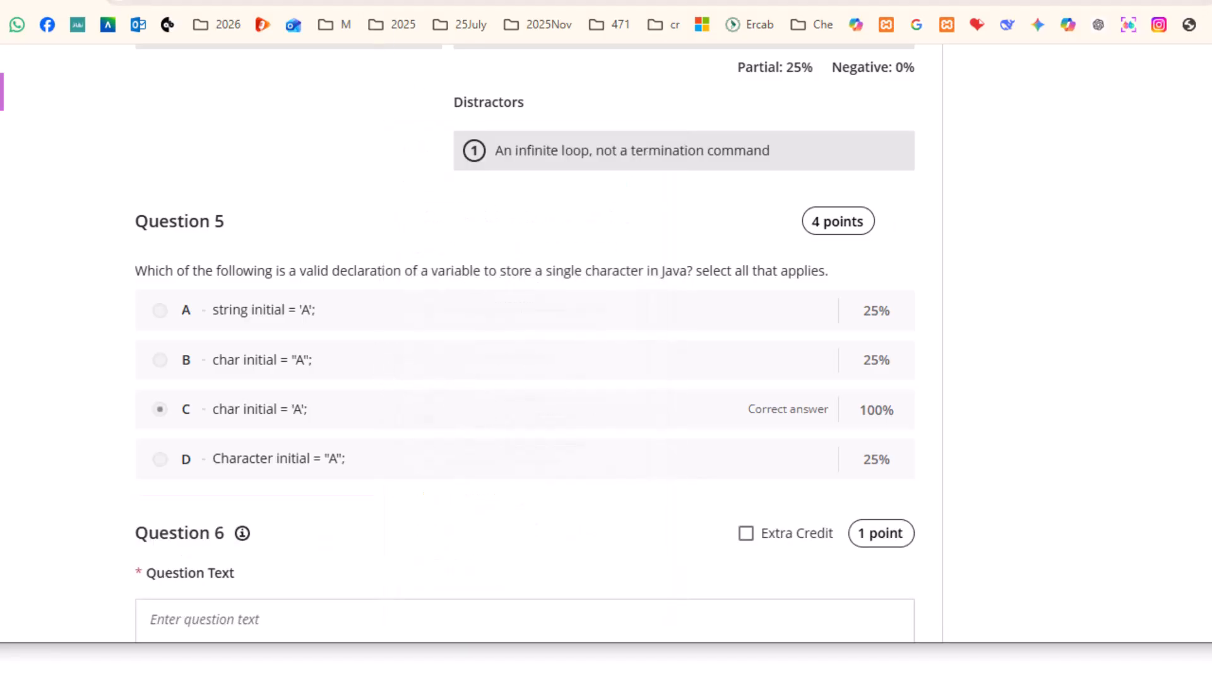
{"action": "scroll", "coordinate": [355, 285], "scroll_direction": "down", "scroll_amount": 6}
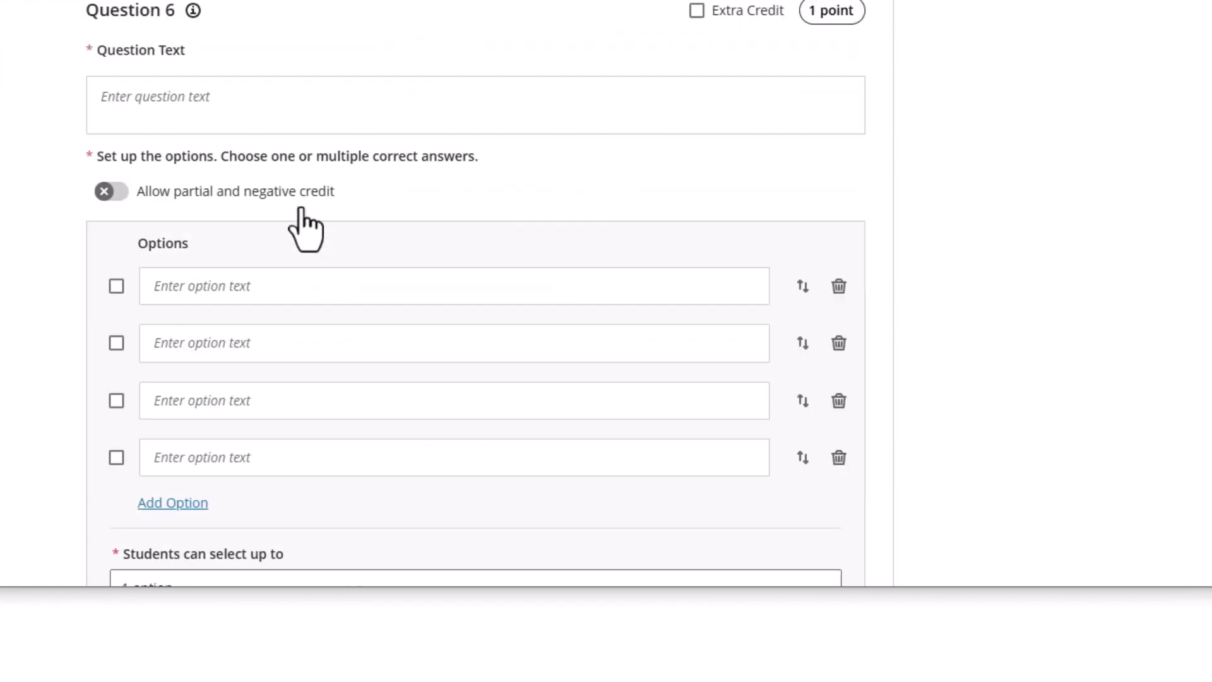
{"action": "scroll", "coordinate": [300, 246], "scroll_direction": "down", "scroll_amount": 5}
{"action": "scroll", "coordinate": [272, 254], "scroll_direction": "up", "scroll_amount": 3}
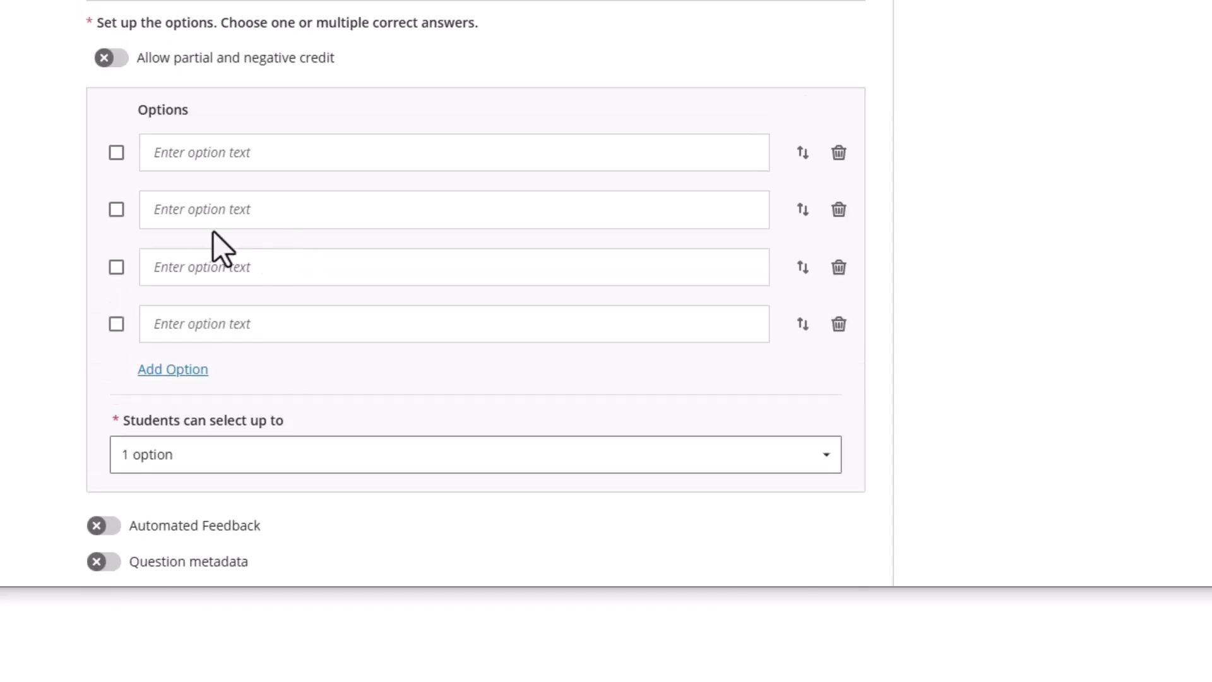
{"action": "scroll", "coordinate": [146, 145], "scroll_direction": "up", "scroll_amount": 2}
Paste the question asking which Java keyword creates a class instance as Question 6's text
{"action": "left_click", "coordinate": [126, 57]}
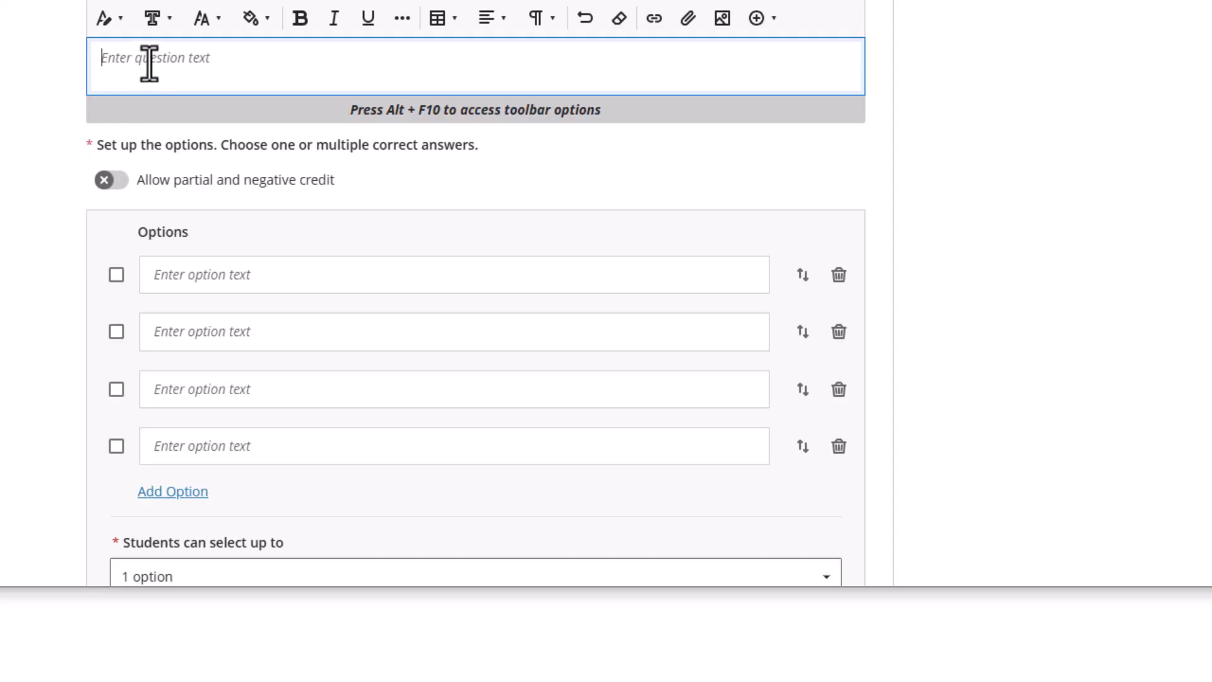
{"action": "type", "text": "Which keyword is used to create an instance of a class in Java?"}
{"action": "type", "text": "select al"}
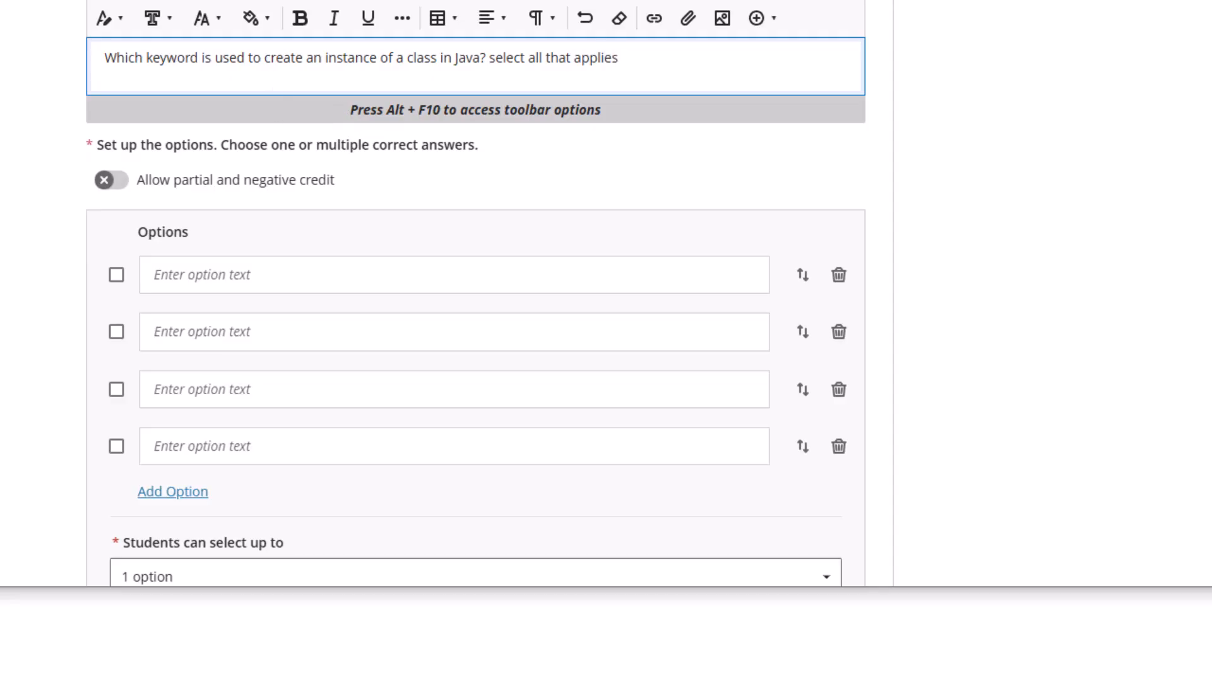
Fill the four answer options with class, public, new and void
{"action": "left_click", "coordinate": [209, 273]}
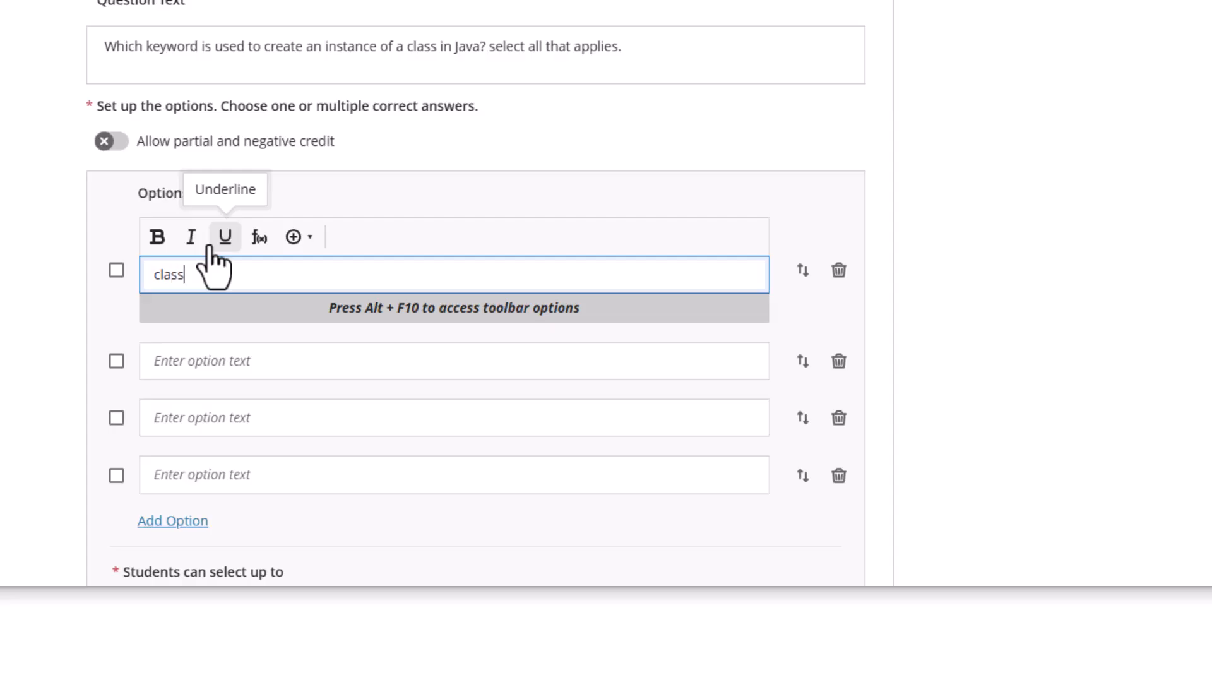
{"action": "key", "text": "Tab"}
{"action": "key", "text": "Tab"}
{"action": "key", "text": "Tab"}
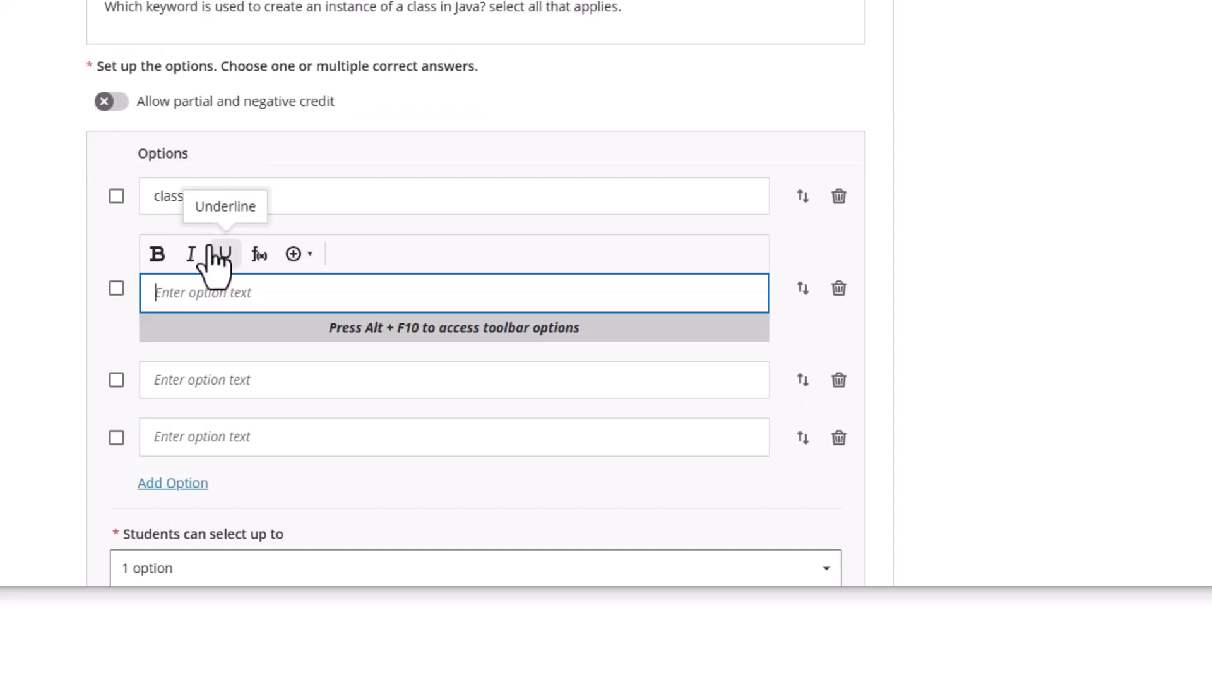
{"action": "type", "text": "public"}
{"action": "left_click", "coordinate": [214, 377]}
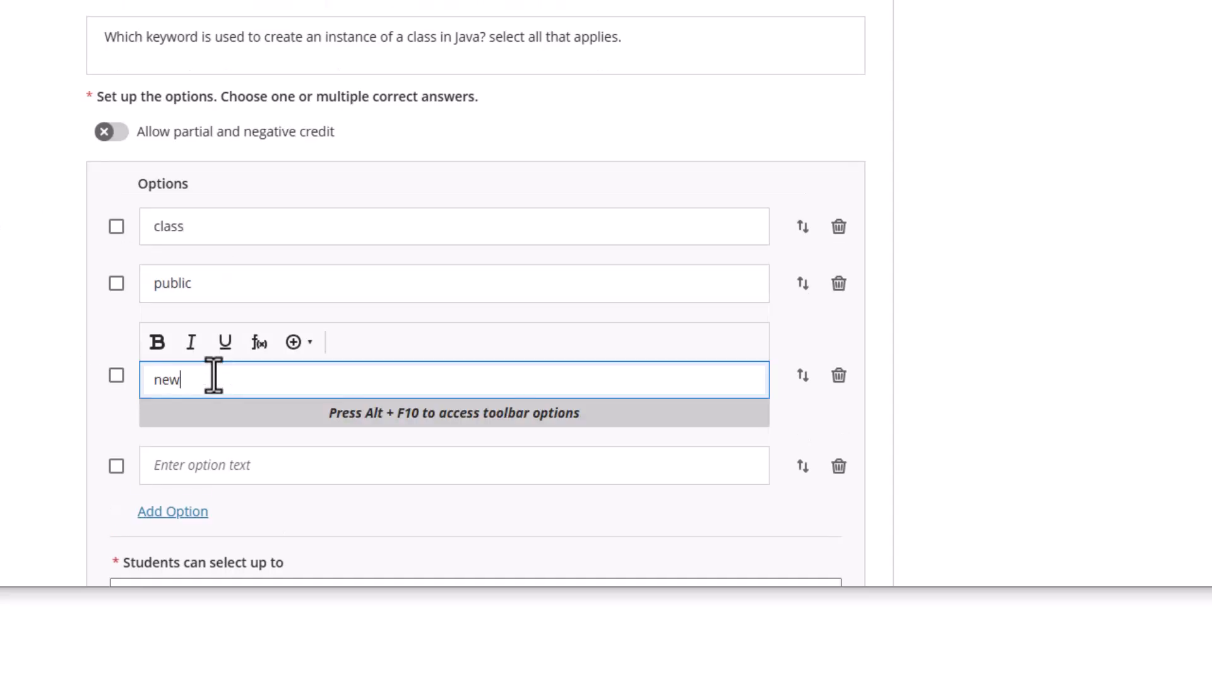
{"action": "left_click", "coordinate": [205, 466]}
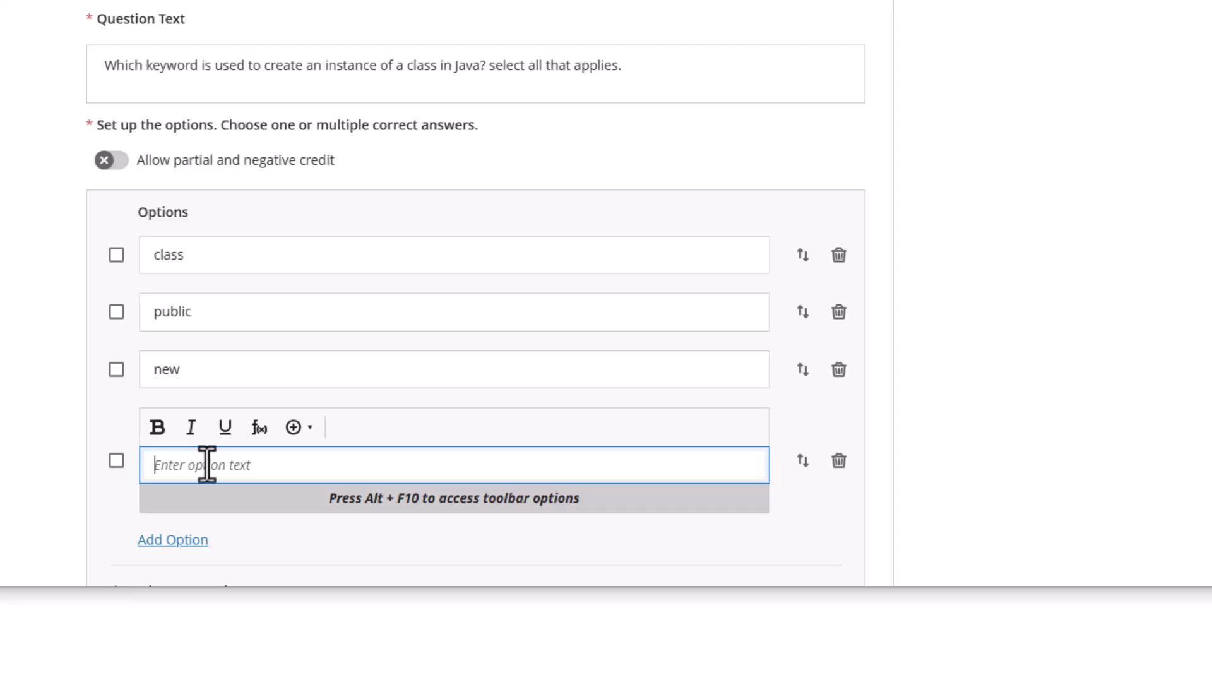
{"action": "left_click", "coordinate": [258, 367]}
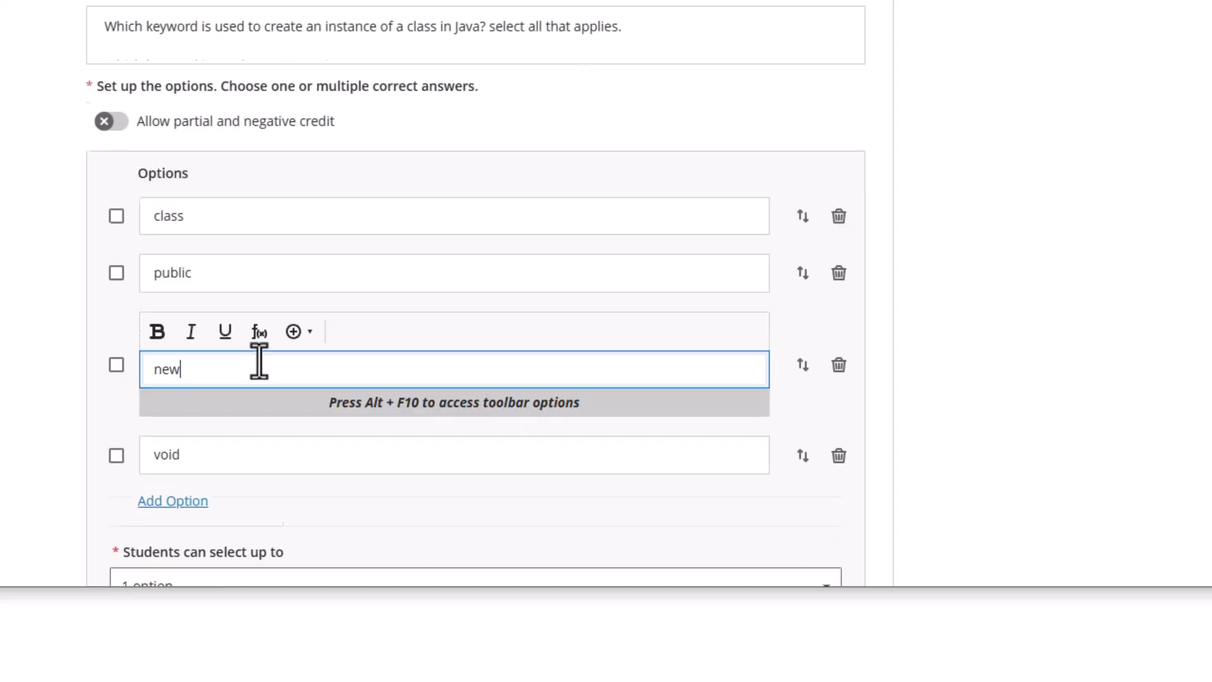
{"action": "left_click", "coordinate": [272, 541]}
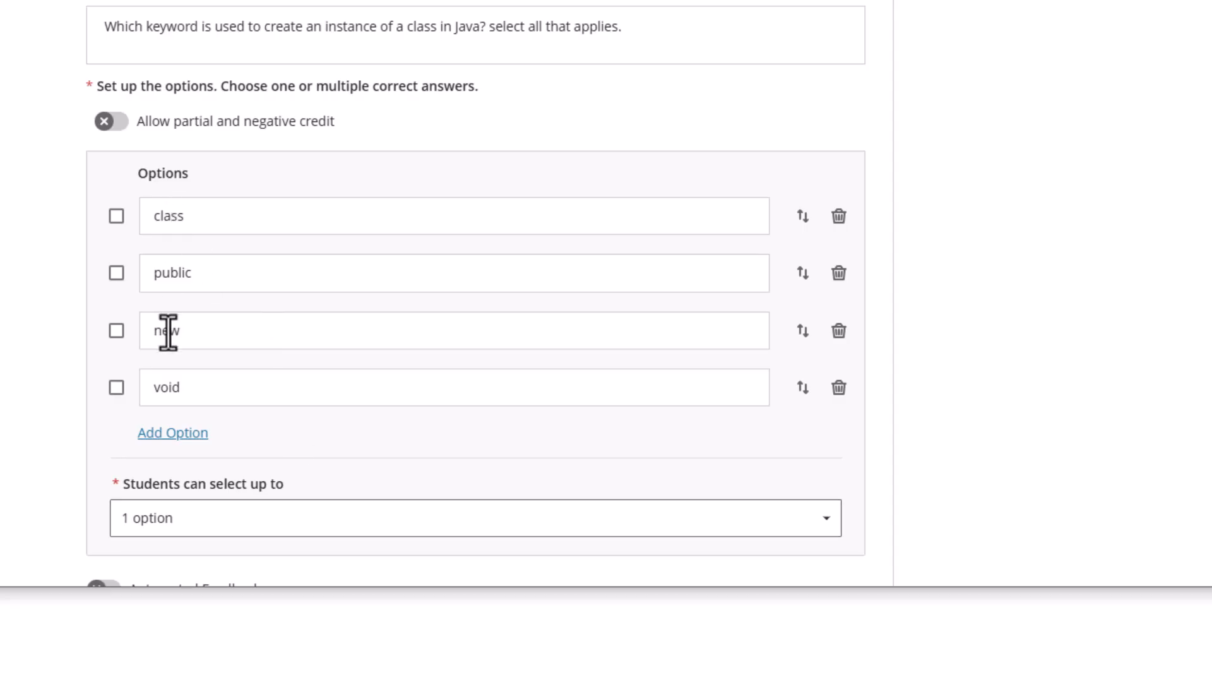
{"action": "scroll", "coordinate": [347, 300], "scroll_direction": "up", "scroll_amount": 3}
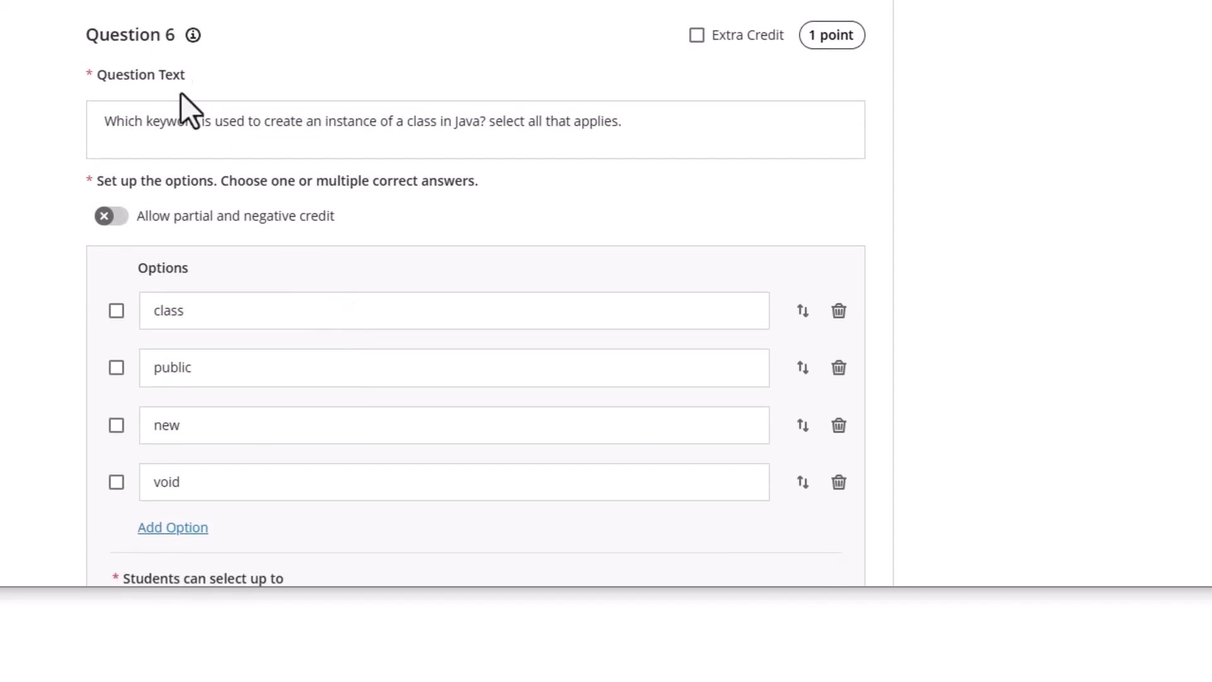
{"action": "scroll", "coordinate": [202, 316], "scroll_direction": "down", "scroll_amount": 3}
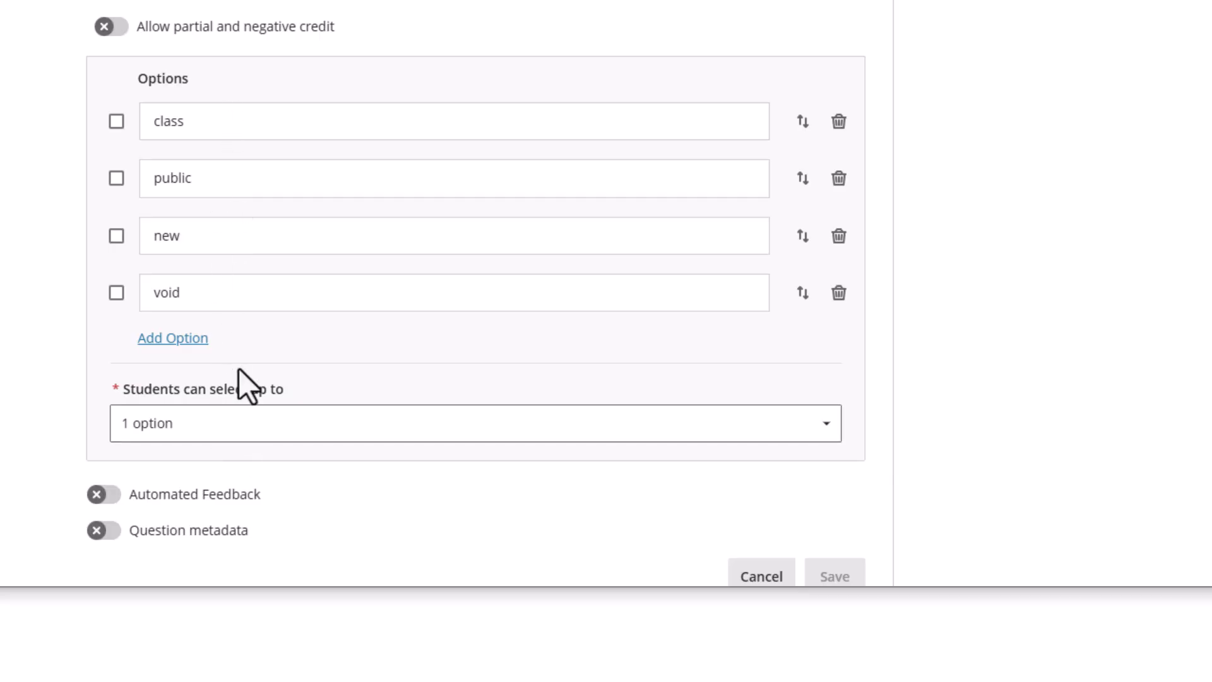
Allow students up to 2 selections and mark class and new as correct answers
{"action": "scroll", "coordinate": [244, 387], "scroll_direction": "down", "scroll_amount": 3}
{"action": "left_click", "coordinate": [233, 262]}
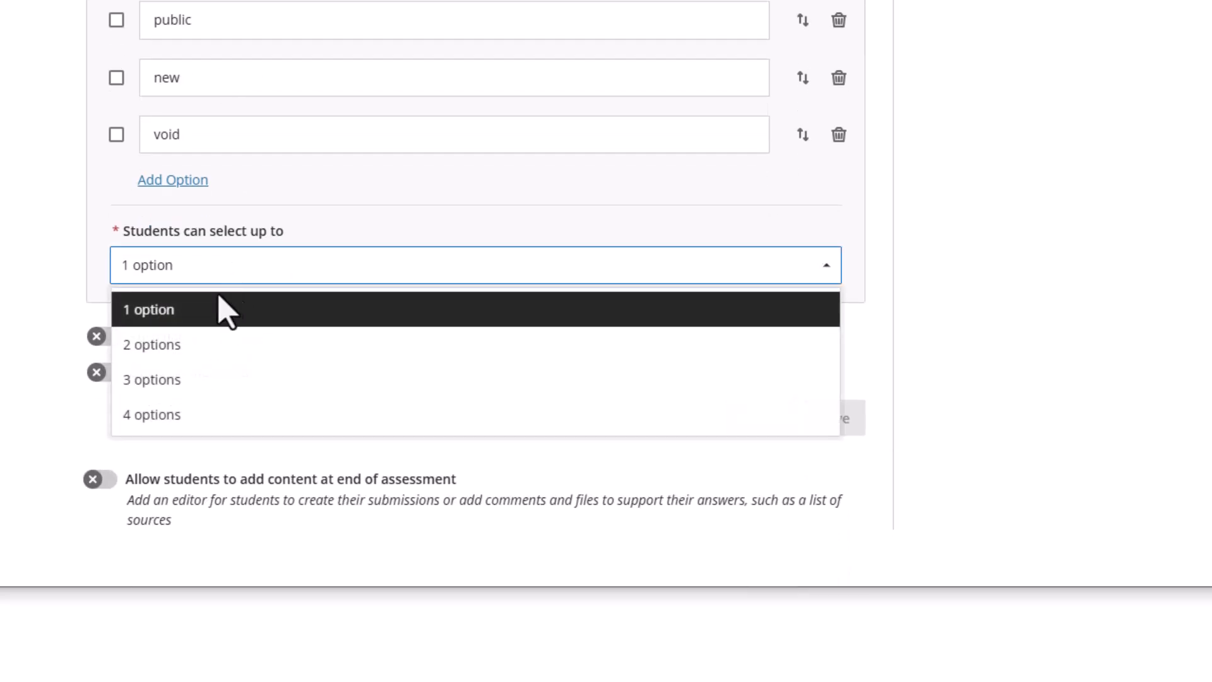
{"action": "left_click", "coordinate": [150, 344]}
{"action": "scroll", "coordinate": [230, 189], "scroll_direction": "up", "scroll_amount": 3}
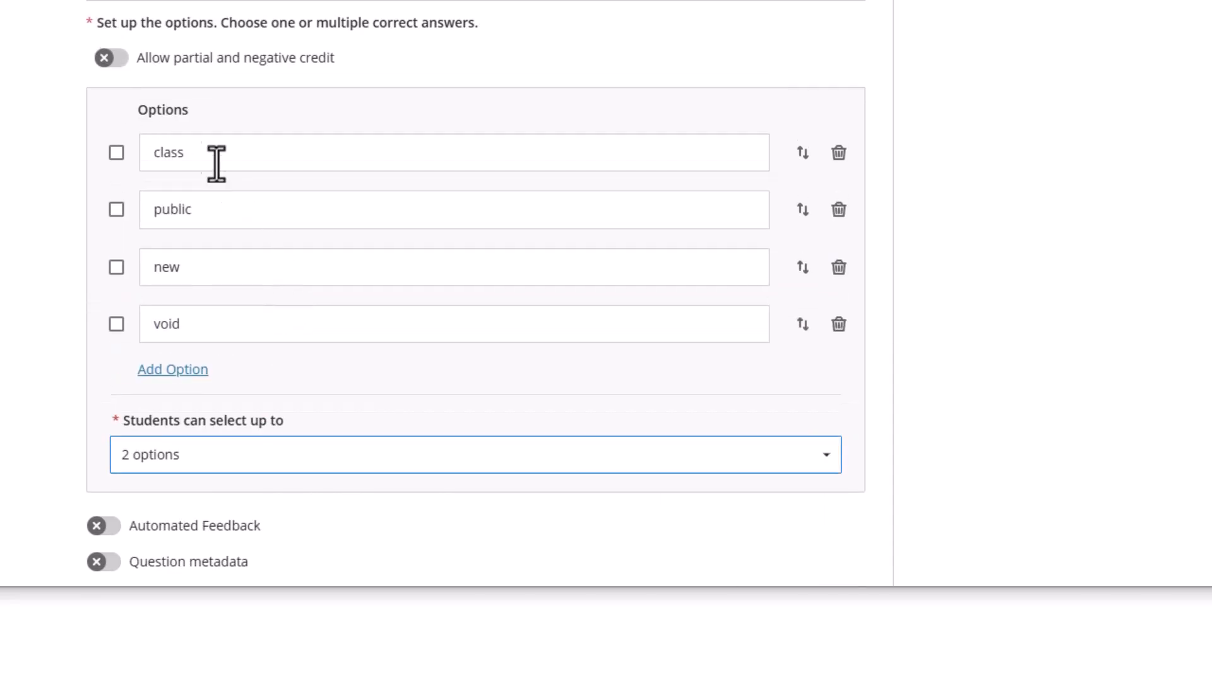
{"action": "left_click", "coordinate": [116, 153]}
{"action": "left_click", "coordinate": [116, 267]}
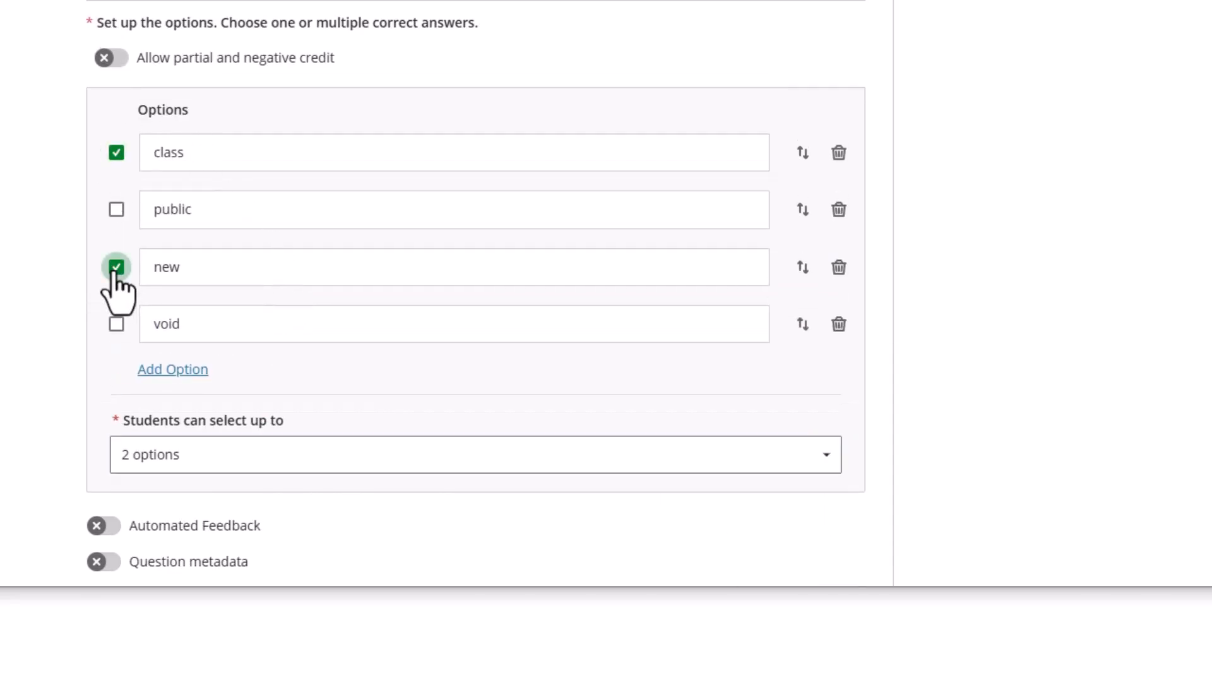
Enable partial credit giving class and new 50% each, leaving public at 0%
{"action": "scroll", "coordinate": [203, 238], "scroll_direction": "up", "scroll_amount": 3}
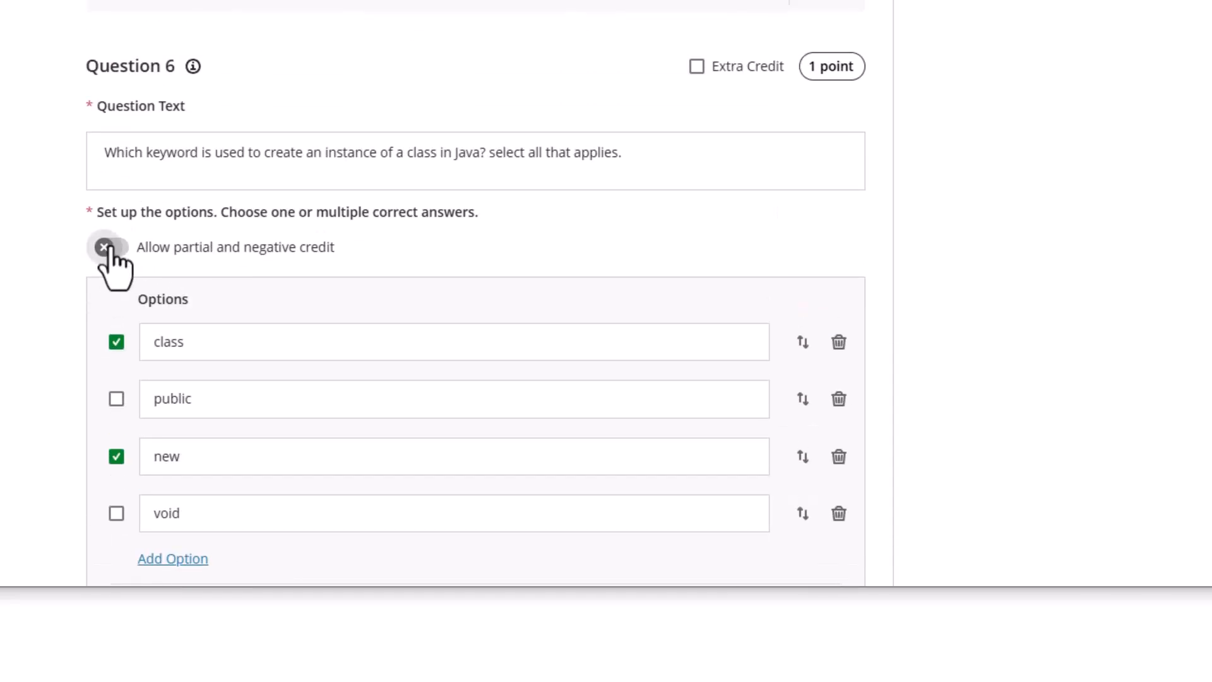
{"action": "left_click", "coordinate": [109, 247]}
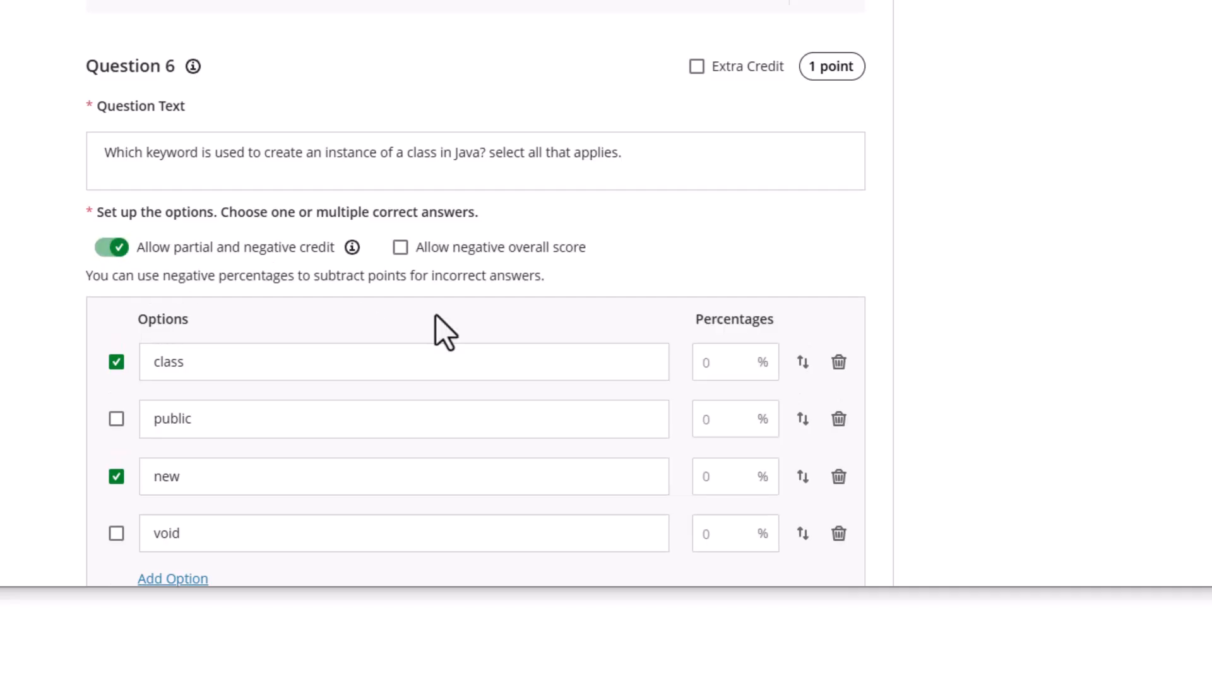
{"action": "scroll", "coordinate": [435, 314], "scroll_direction": "down", "scroll_amount": 3}
{"action": "left_click", "coordinate": [728, 179]}
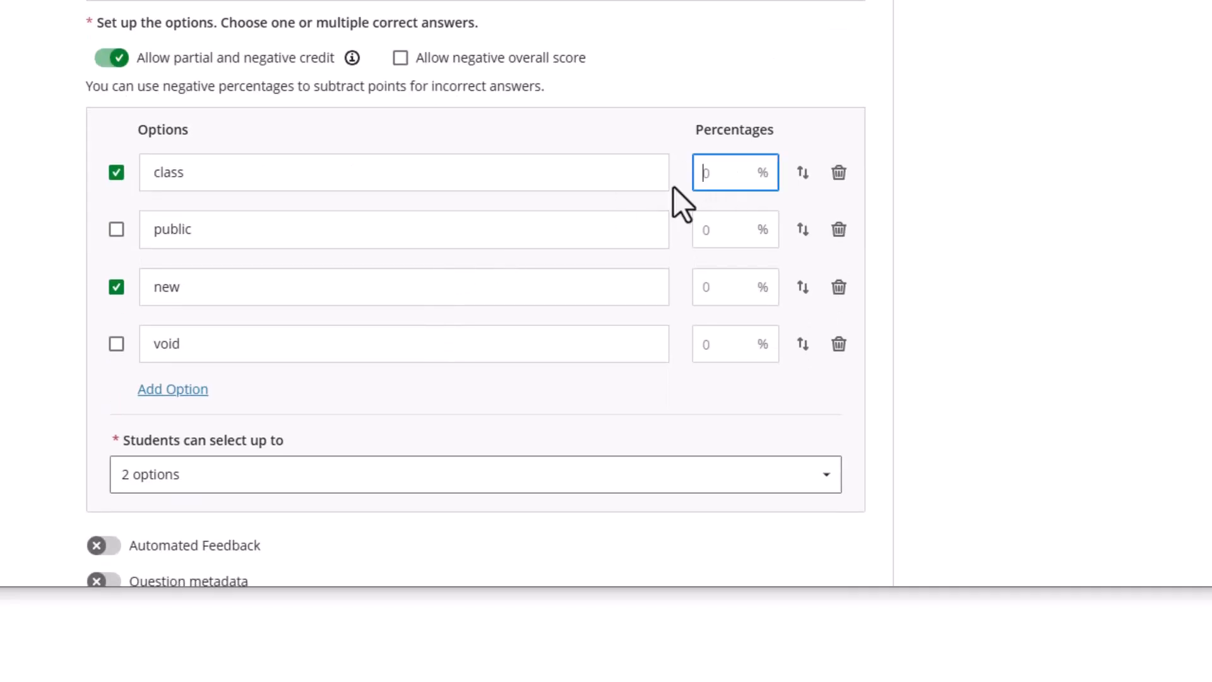
{"action": "type", "text": "50"}
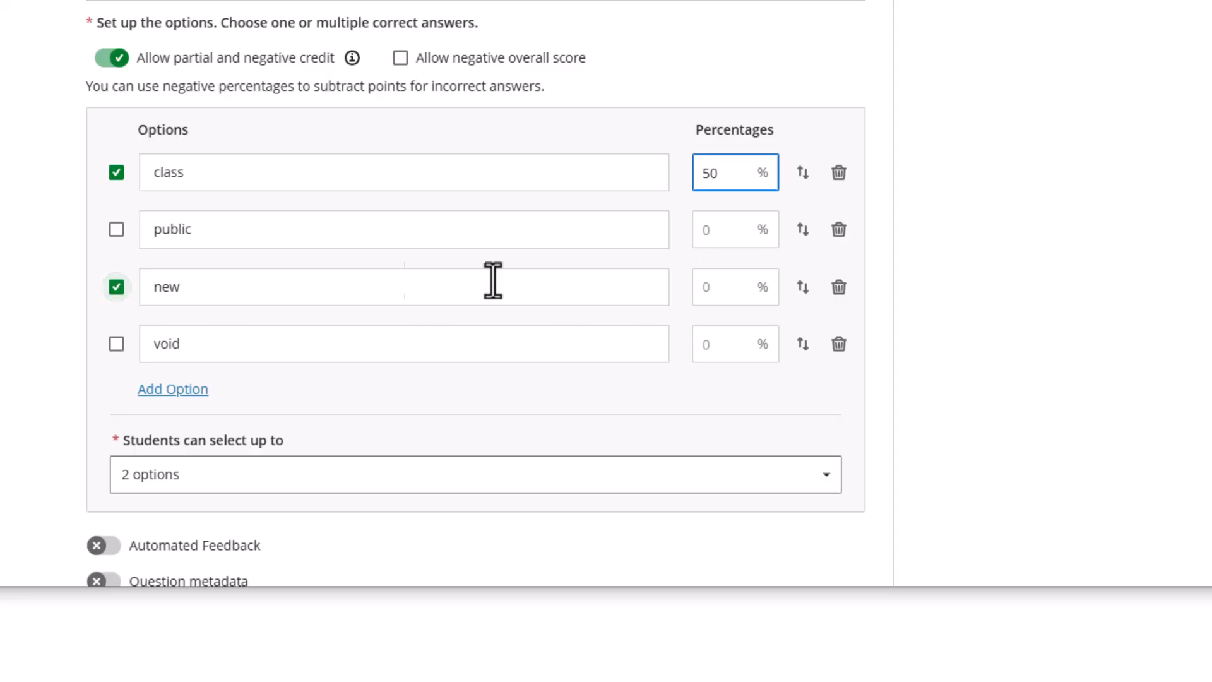
{"action": "left_click", "coordinate": [725, 288]}
{"action": "type", "text": "50"}
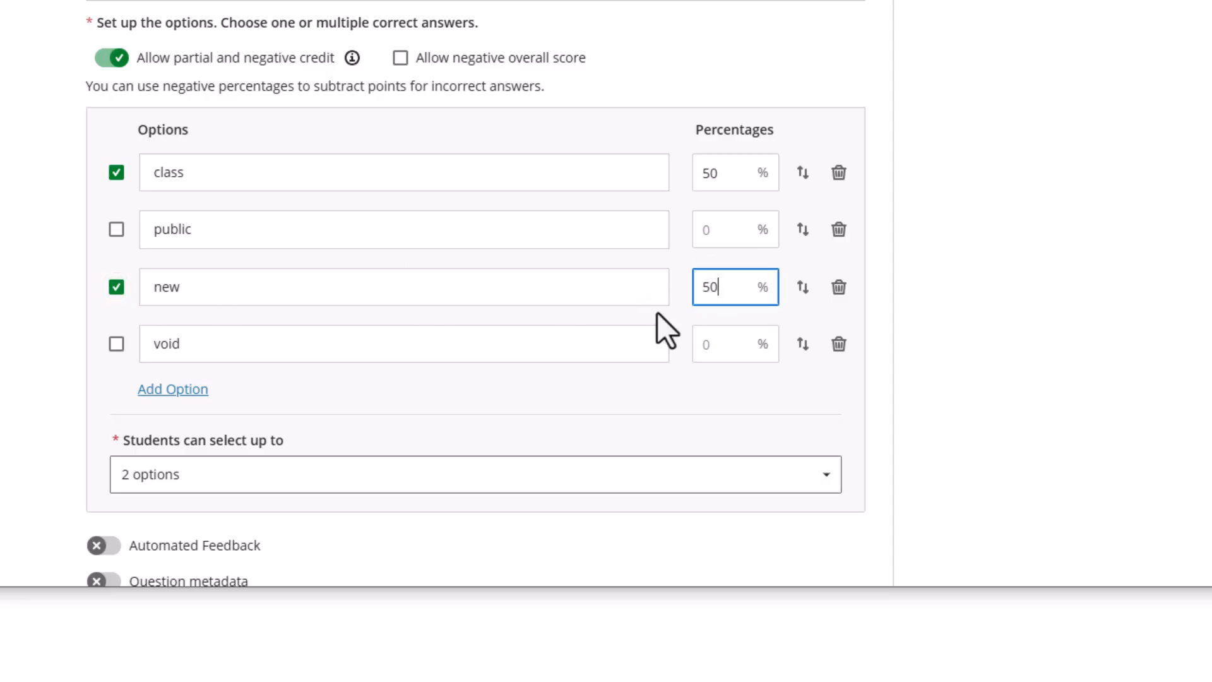
{"action": "left_click", "coordinate": [732, 240]}
{"action": "type", "text": "25"}
{"action": "key", "text": "BackSpace"}
{"action": "key", "text": "BackSpace"}
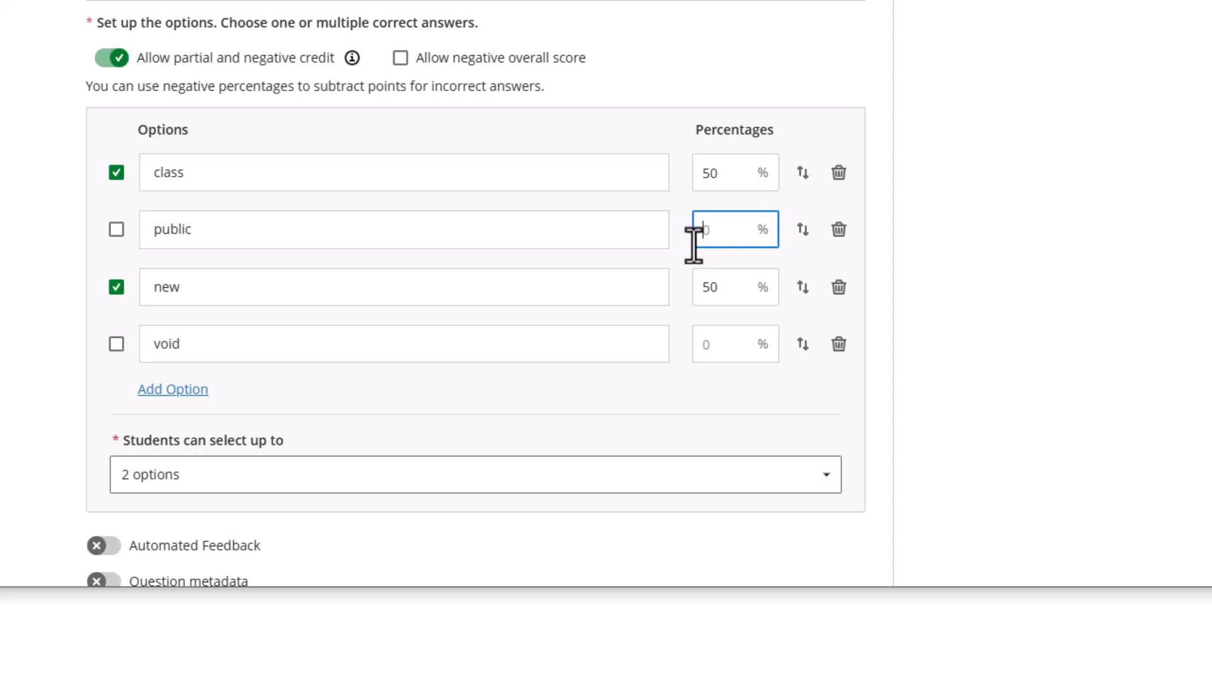
{"action": "left_click", "coordinate": [590, 402]}
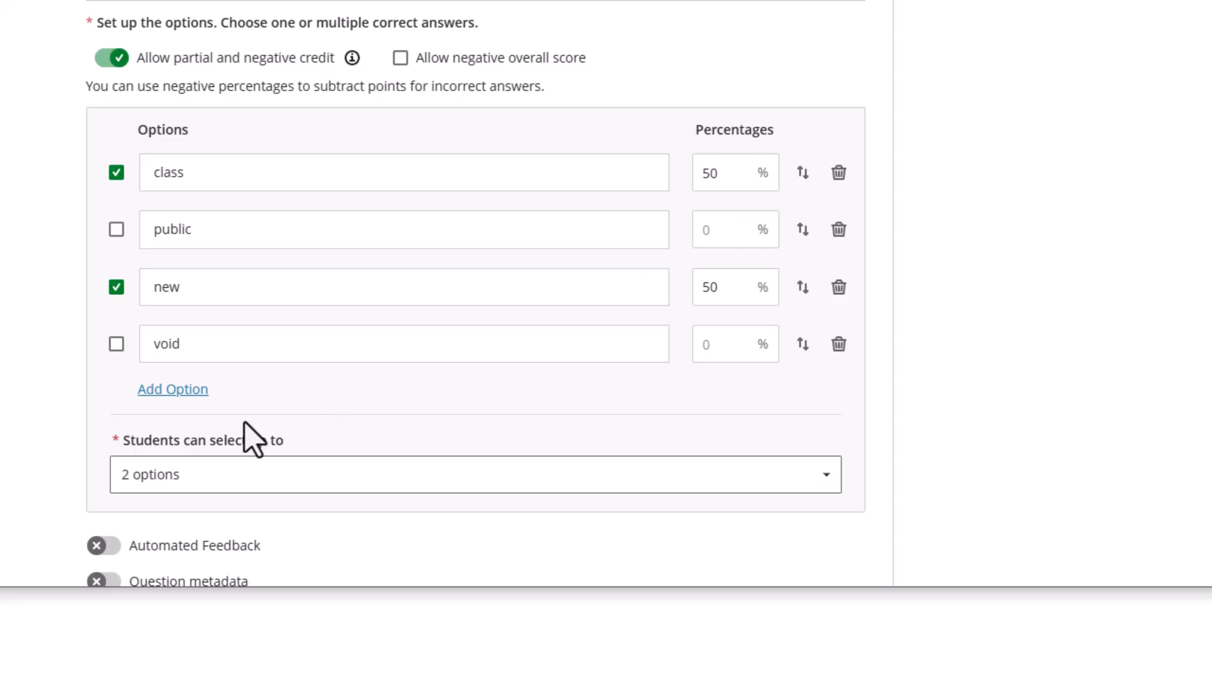
{"action": "scroll", "coordinate": [395, 447], "scroll_direction": "down", "scroll_amount": 3}
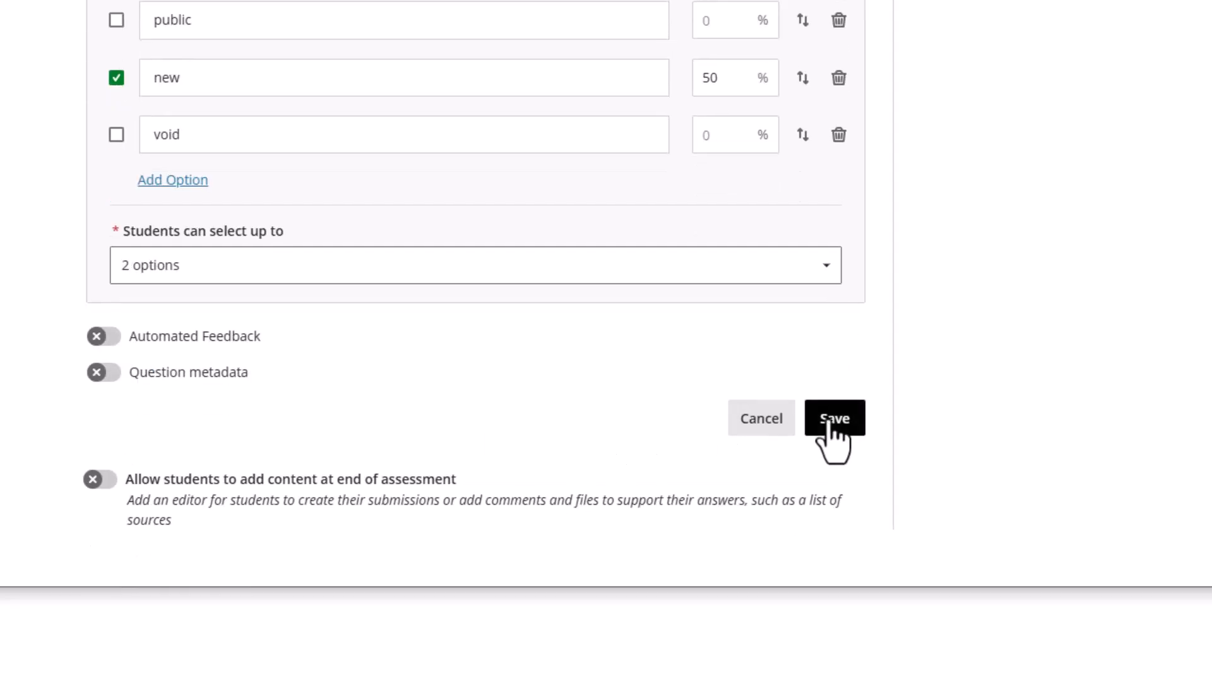
Close the New Test 4/25/26 editor and return to the course content page
{"action": "scroll", "coordinate": [928, 330], "scroll_direction": "up", "scroll_amount": 10}
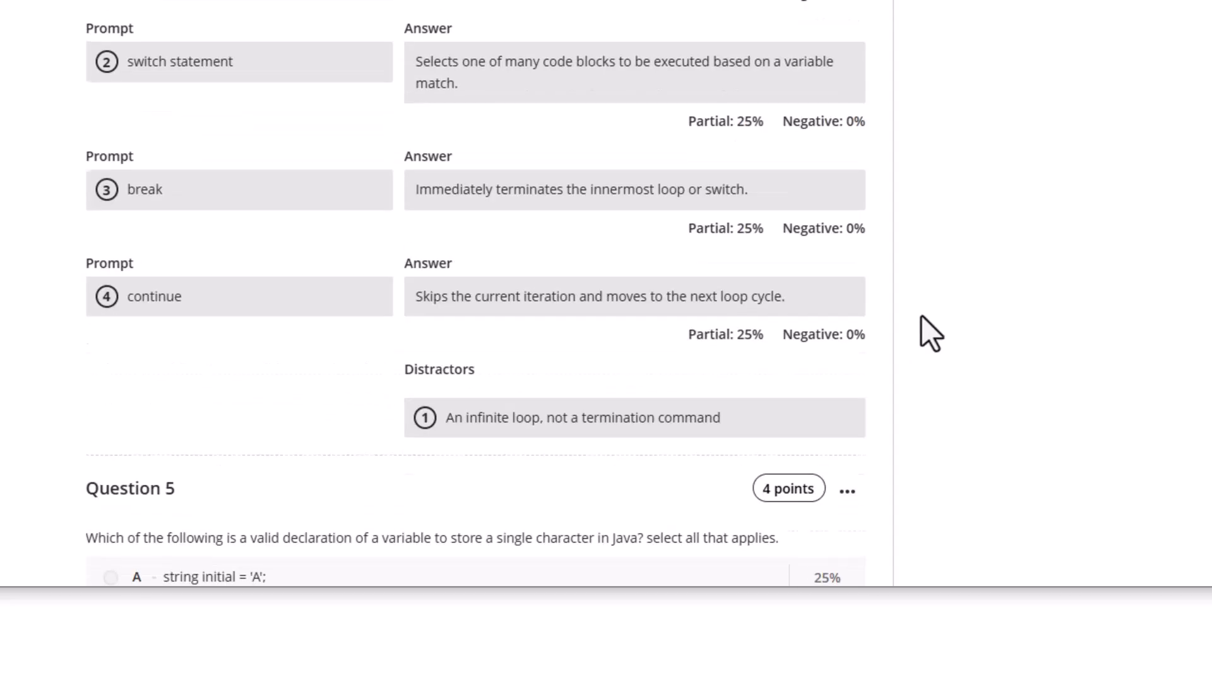
{"action": "scroll", "coordinate": [931, 333], "scroll_direction": "up", "scroll_amount": 10}
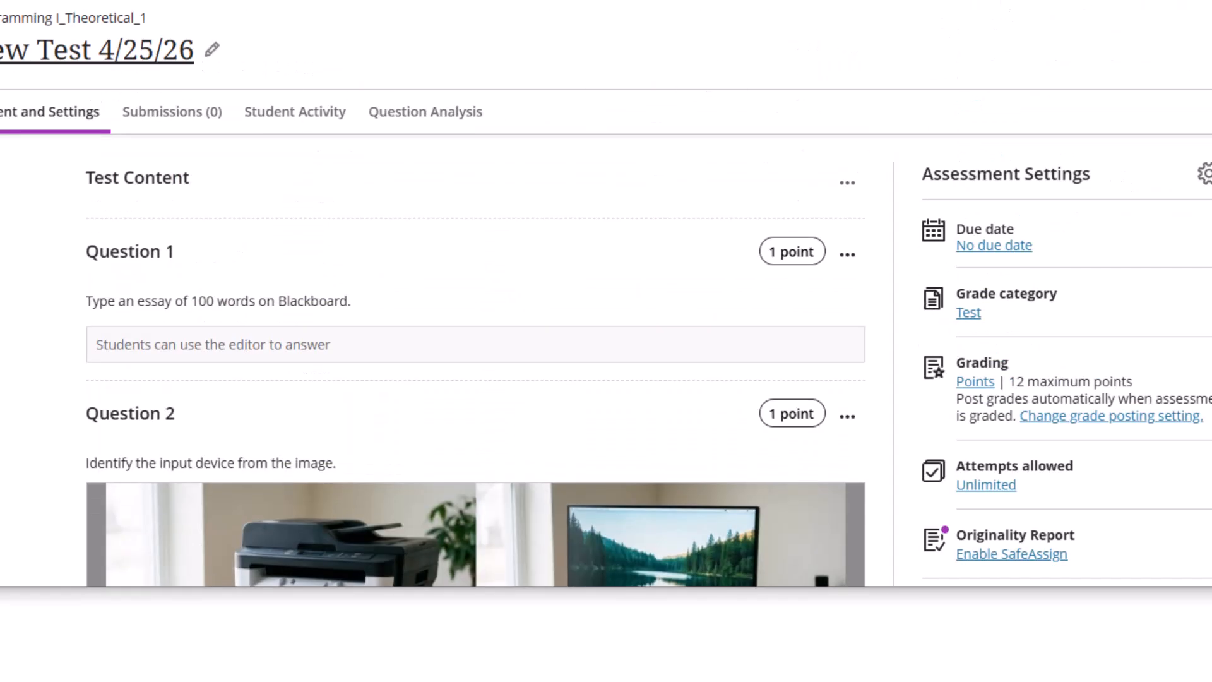
{"action": "left_click", "coordinate": [1, 26]}
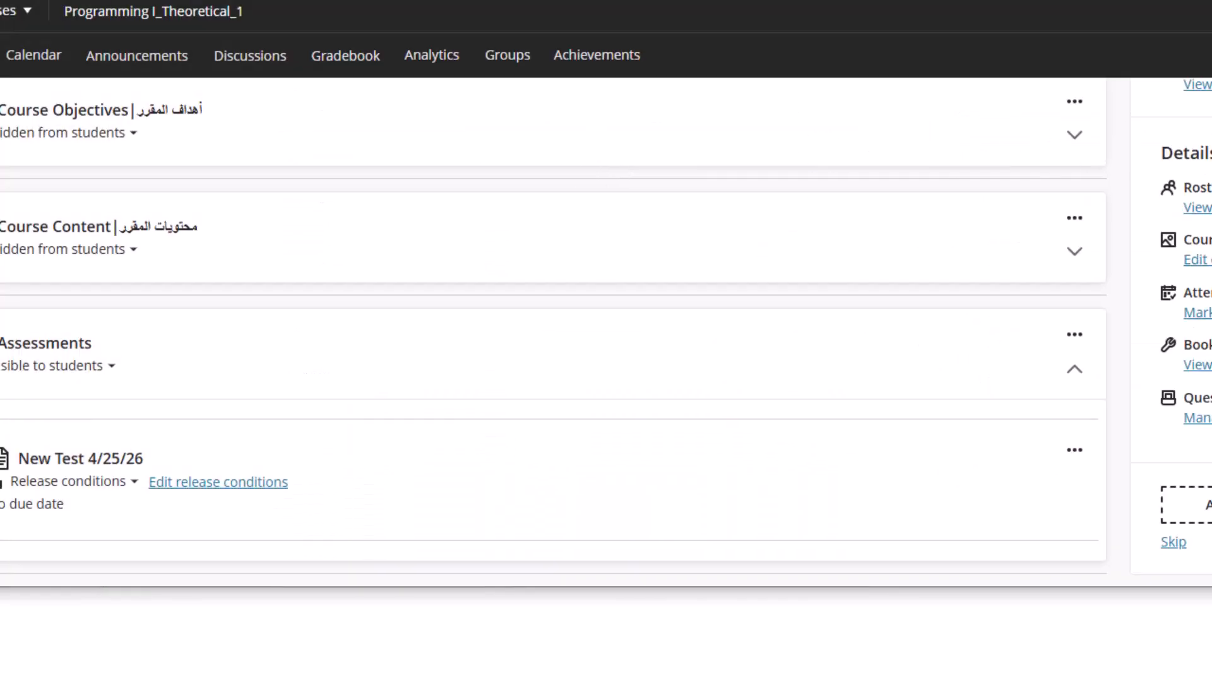
Start the student preview and begin attempt 1 of New Test 4/25/26
{"action": "left_click", "coordinate": [1091, 83]}
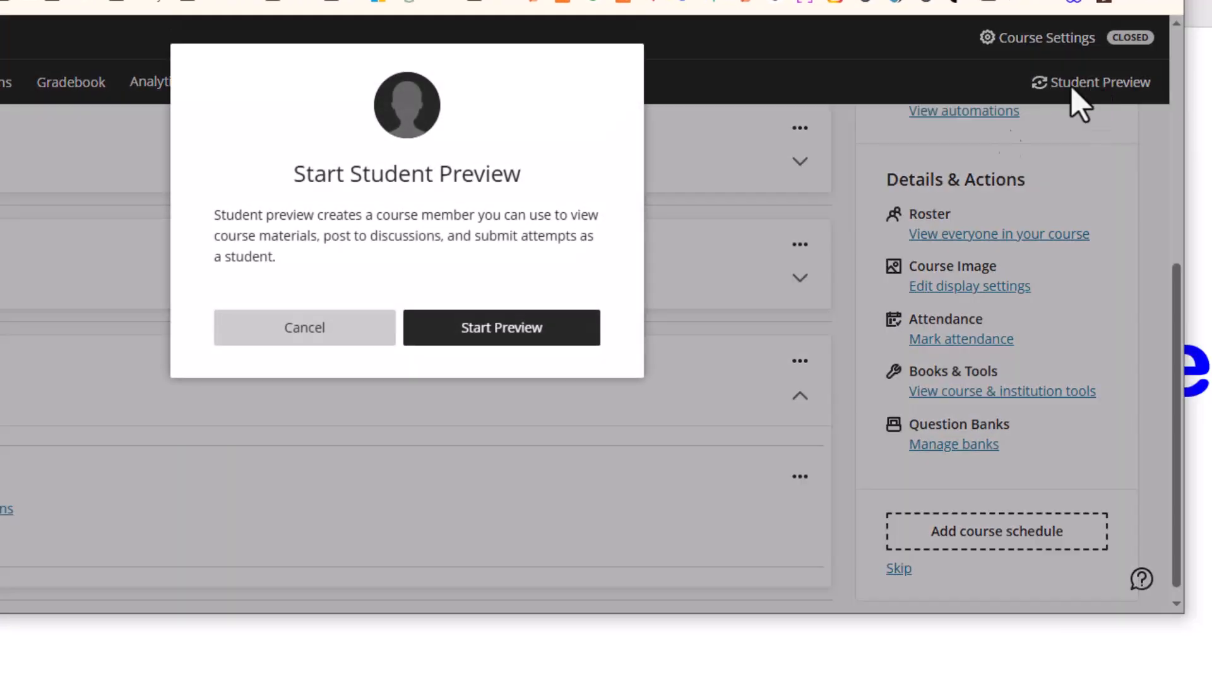
{"action": "left_click", "coordinate": [524, 330]}
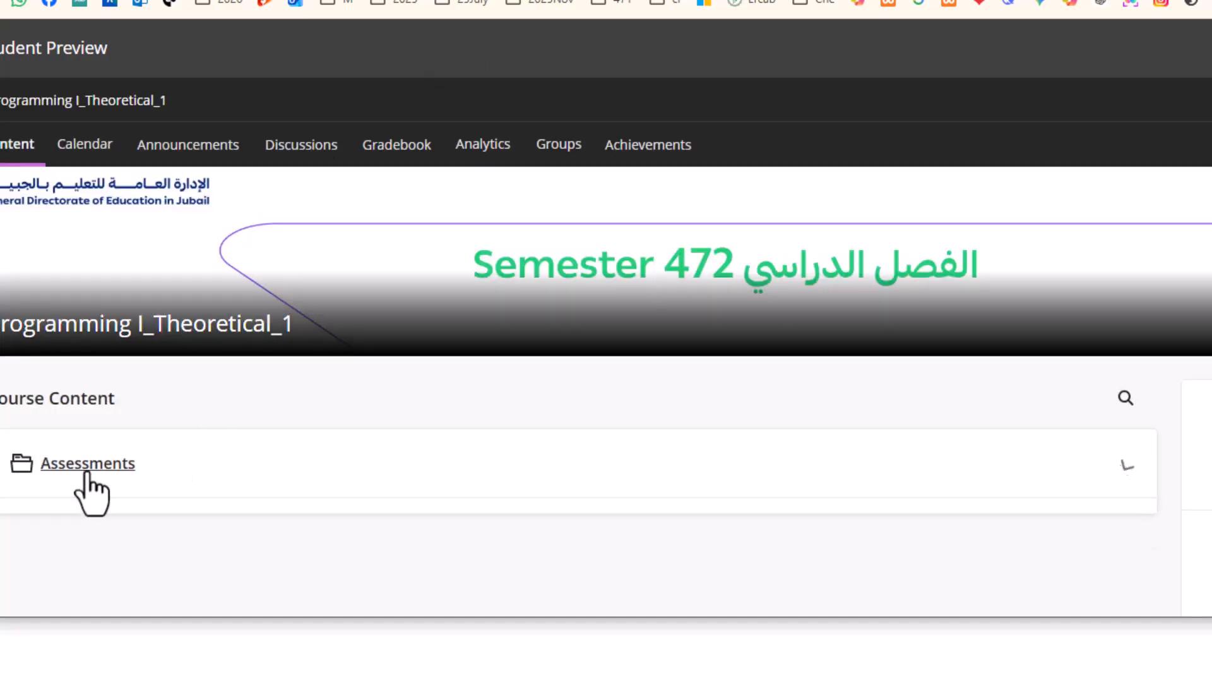
{"action": "left_click", "coordinate": [86, 473]}
{"action": "left_click", "coordinate": [146, 541]}
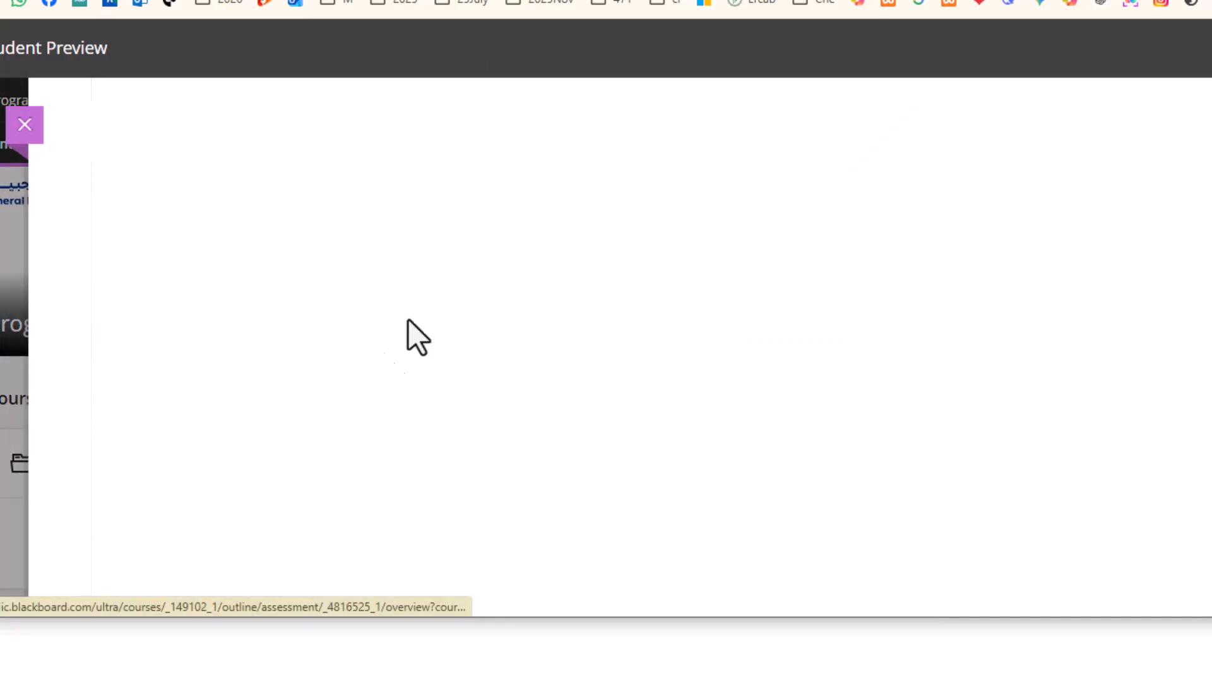
{"action": "left_click", "coordinate": [927, 398]}
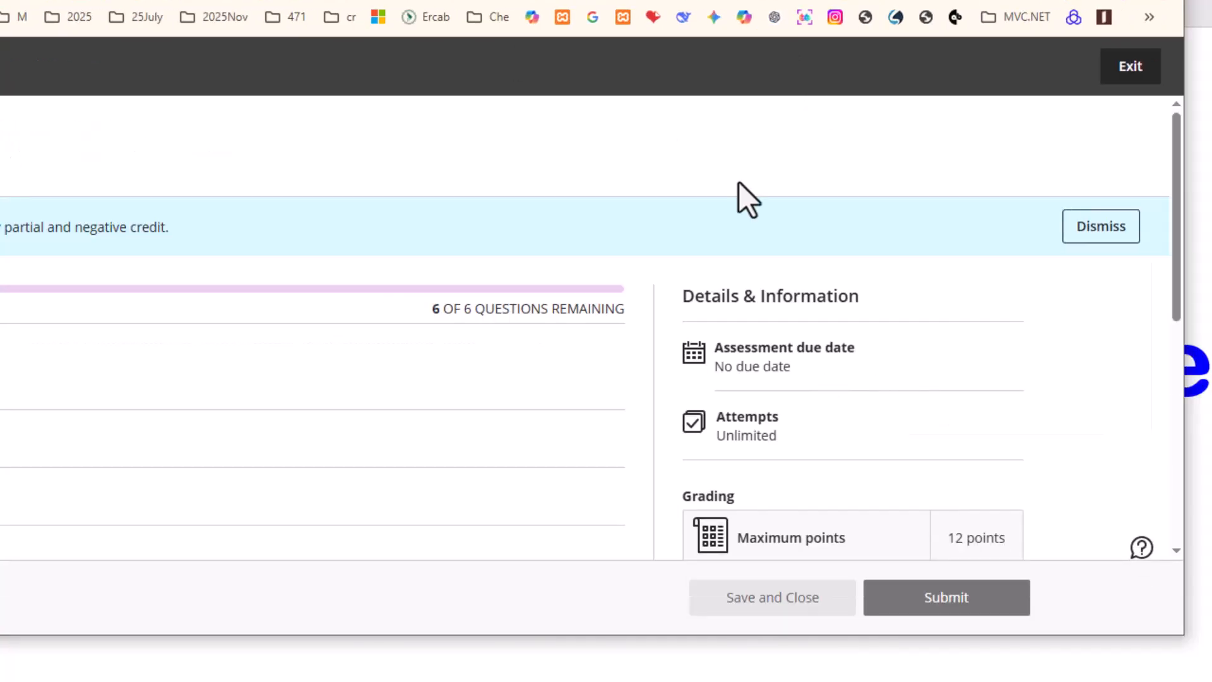
{"action": "scroll", "coordinate": [550, 292], "scroll_direction": "down", "scroll_amount": 20}
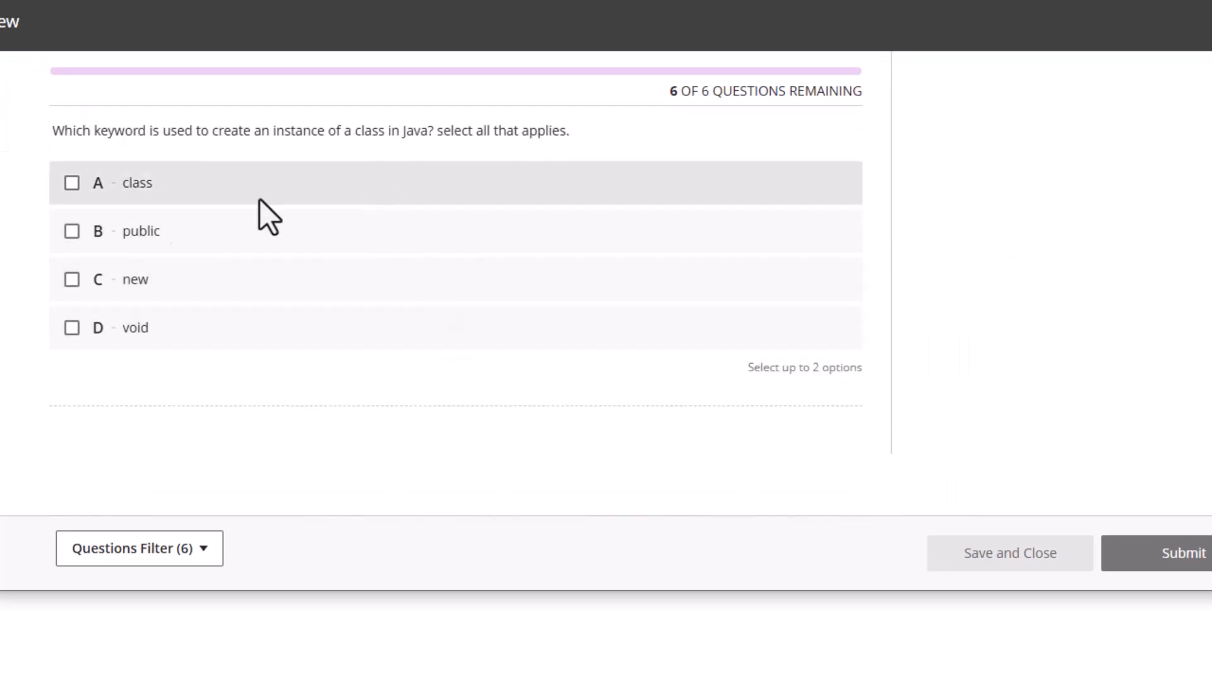
Answer Question 6 with class and new, submit the attempt, and leave the preview
{"action": "left_click", "coordinate": [73, 202]}
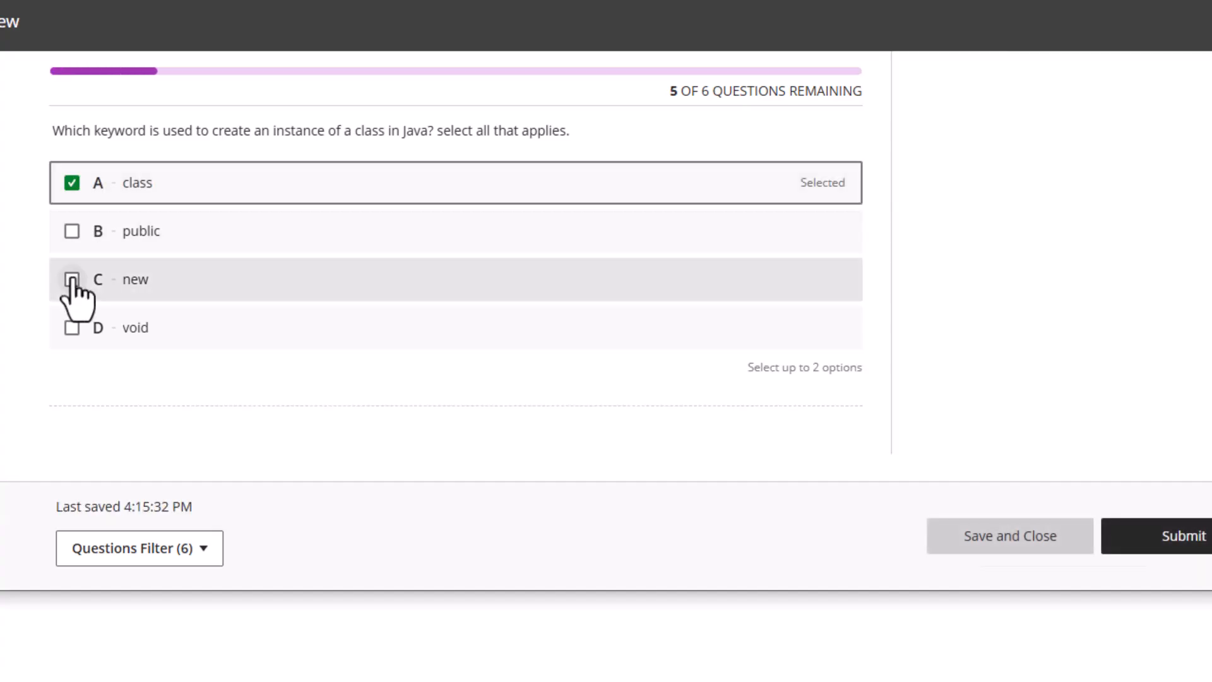
{"action": "left_click", "coordinate": [73, 277]}
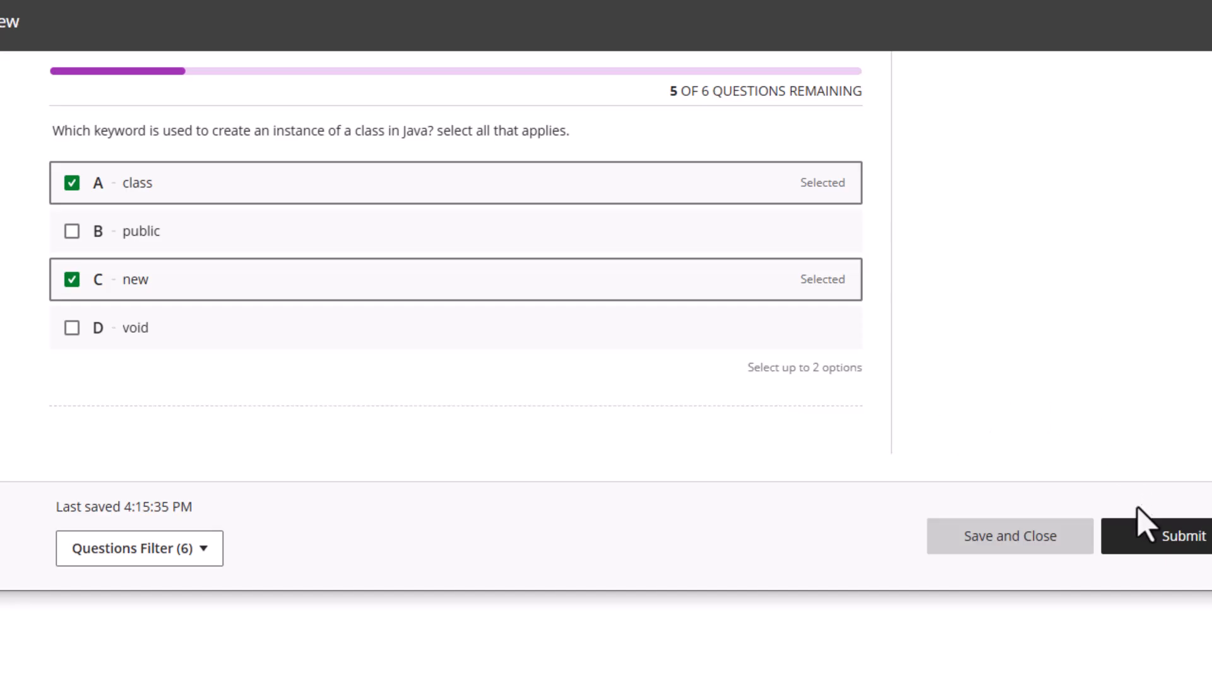
{"action": "left_click", "coordinate": [1162, 544]}
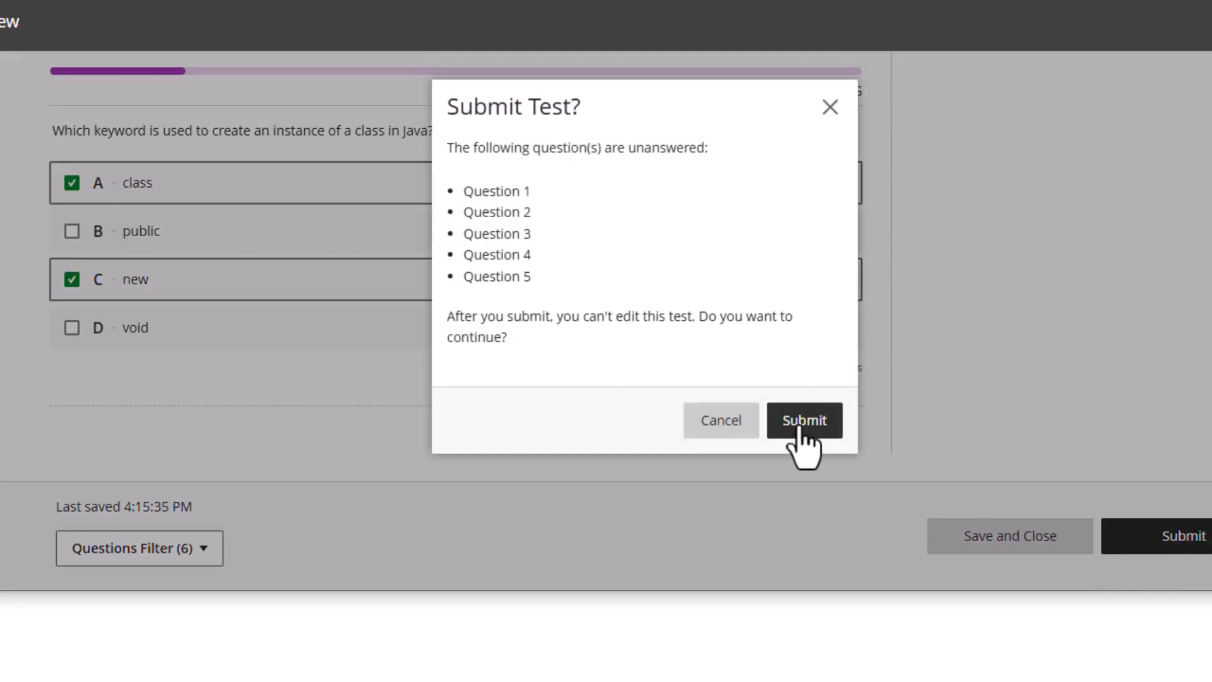
{"action": "left_click", "coordinate": [800, 428]}
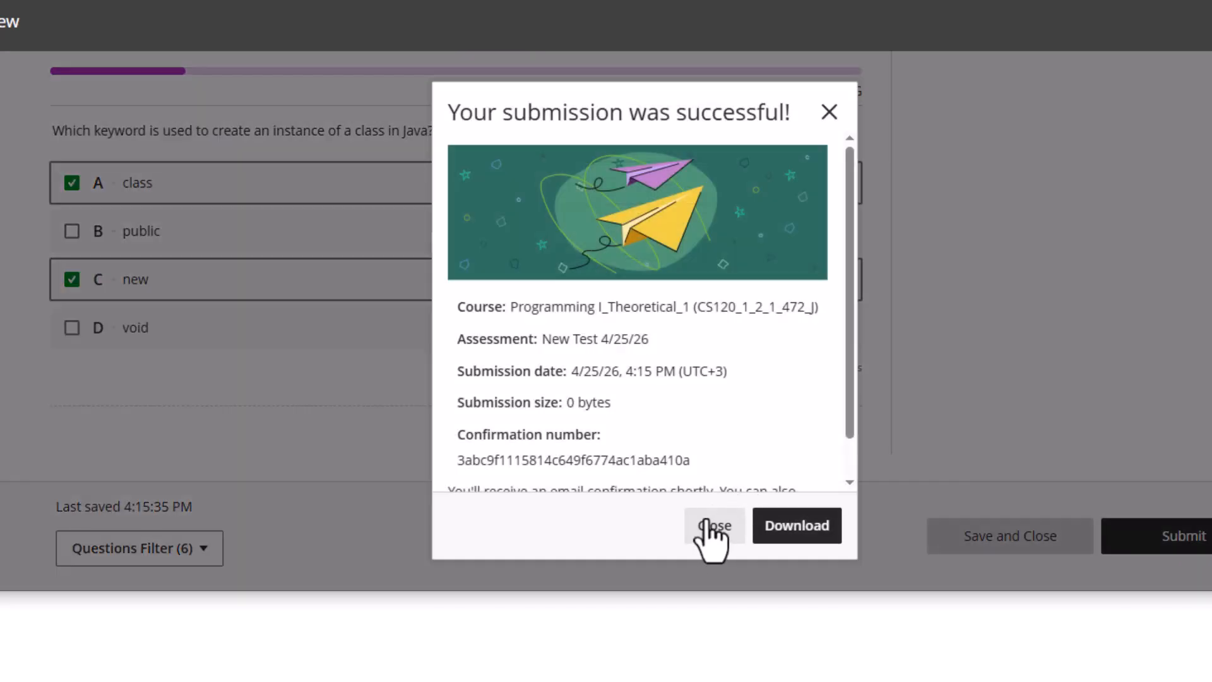
{"action": "left_click", "coordinate": [708, 527]}
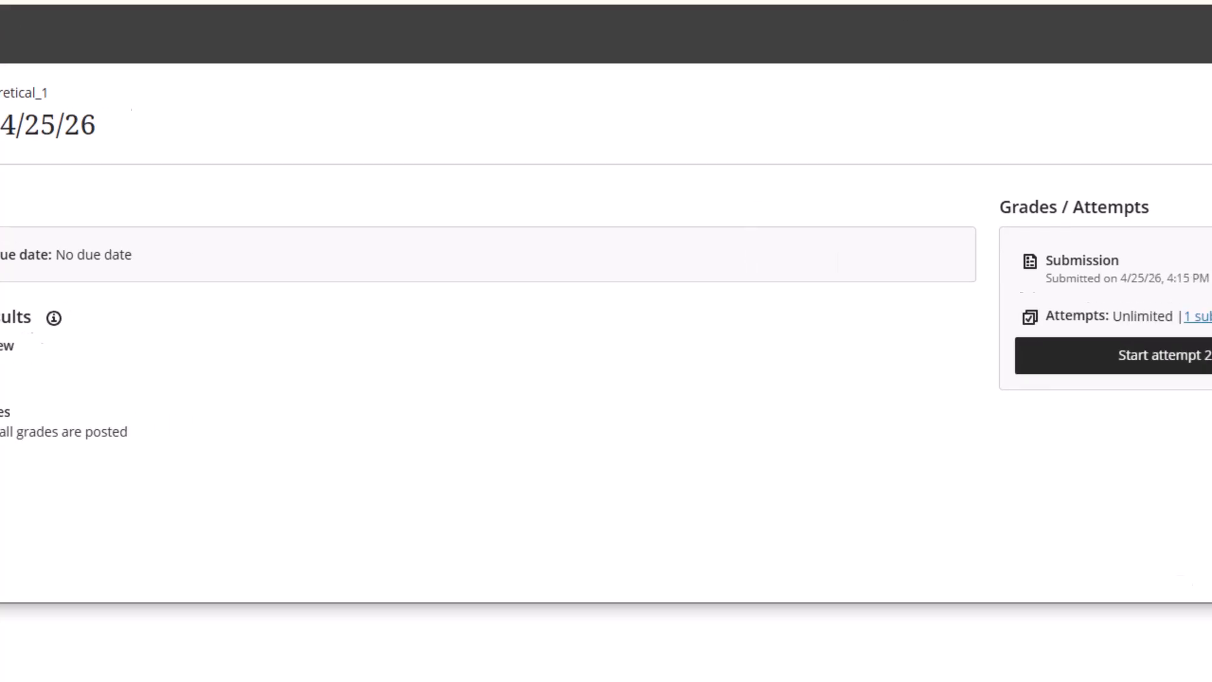
{"action": "left_click", "coordinate": [1054, 68]}
Save the preview data, exit, and open New Test 4/25/26 submissions in the gradebook
{"action": "left_click", "coordinate": [1058, 233]}
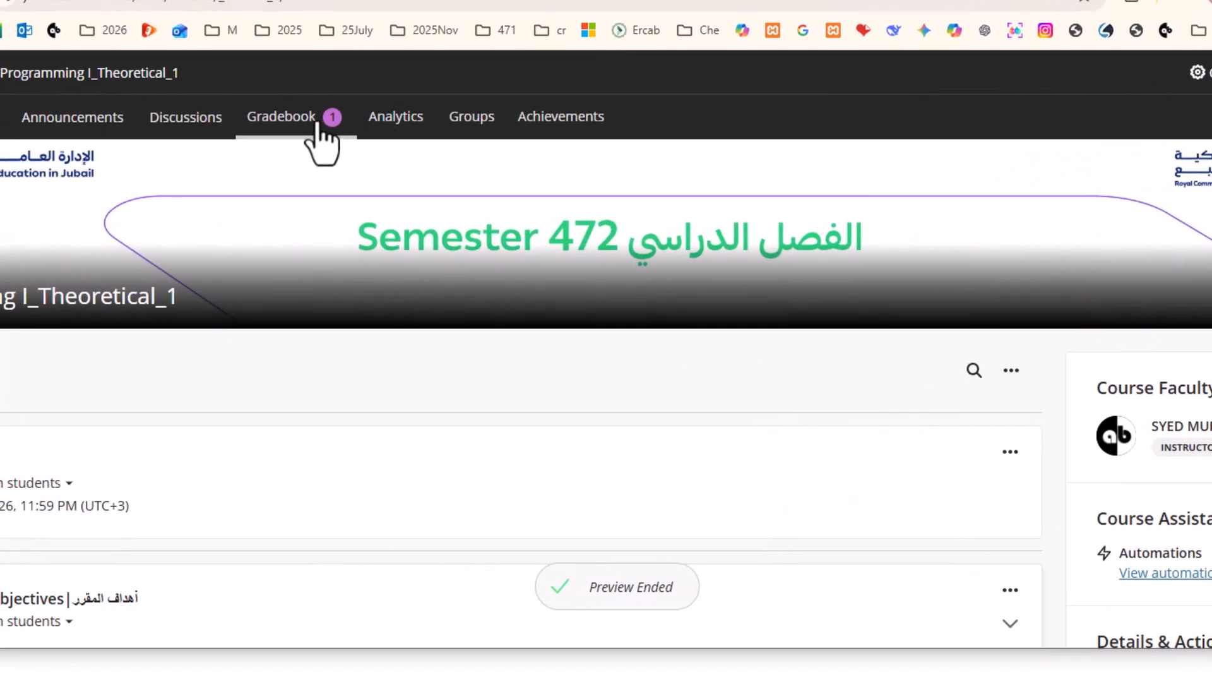
{"action": "left_click", "coordinate": [1, 111]}
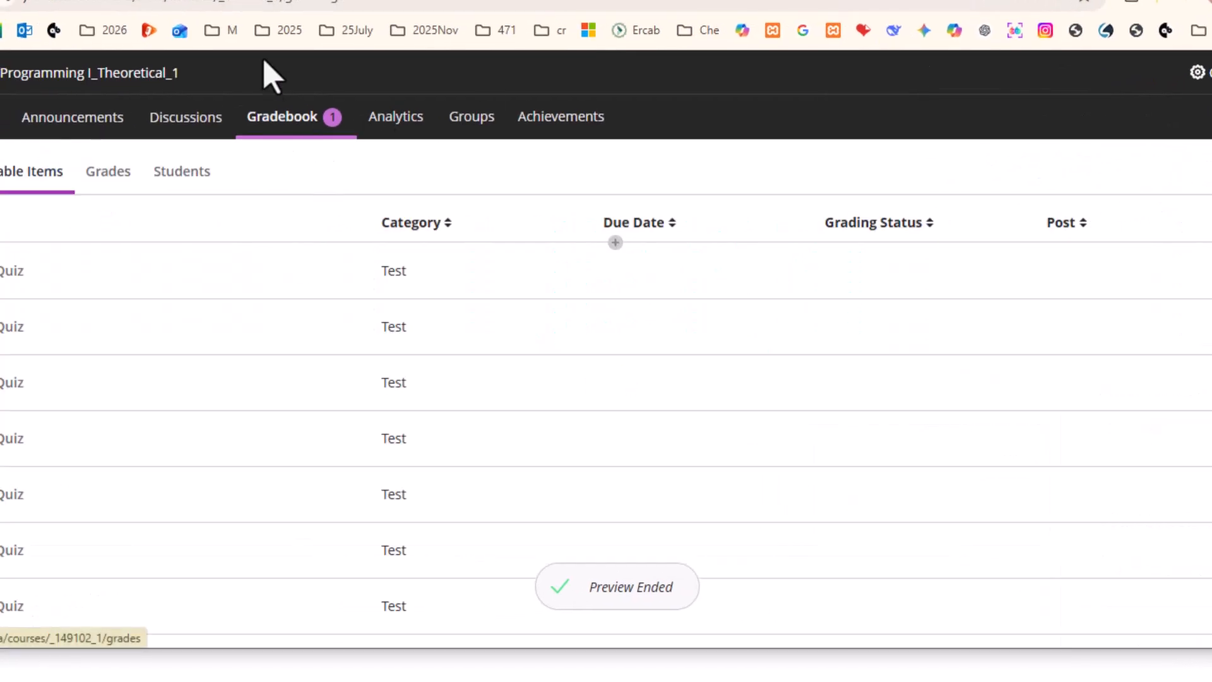
{"action": "scroll", "coordinate": [127, 421], "scroll_direction": "down", "scroll_amount": 7}
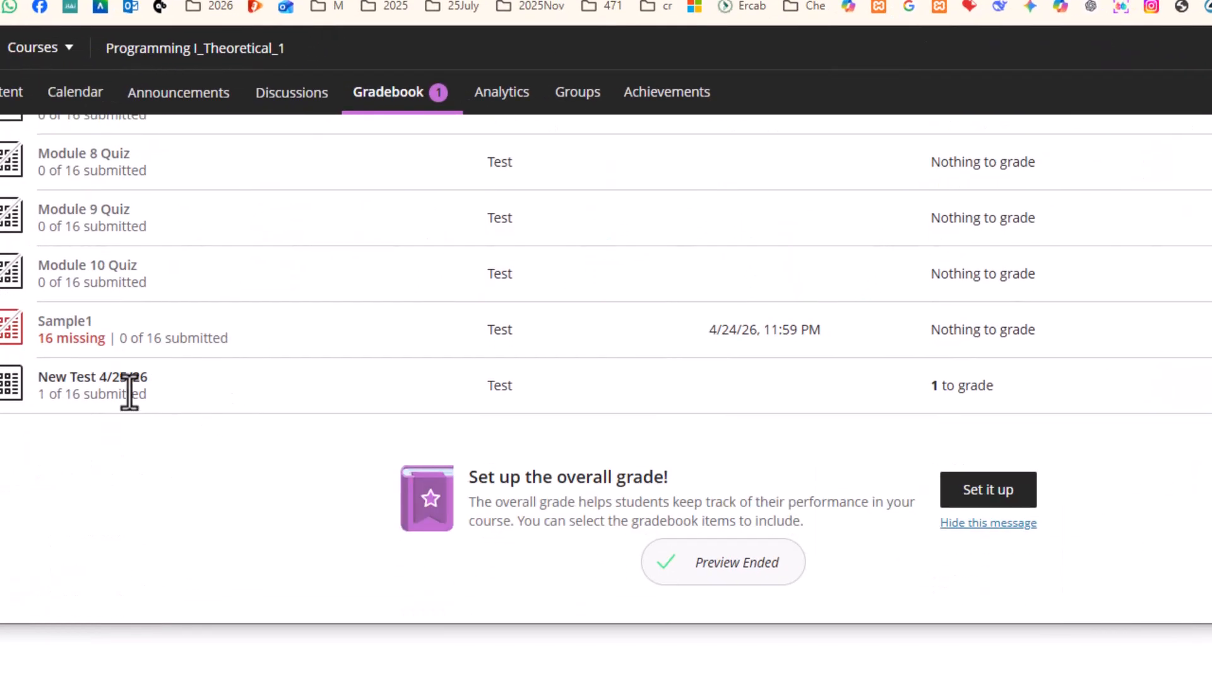
{"action": "left_click", "coordinate": [121, 391]}
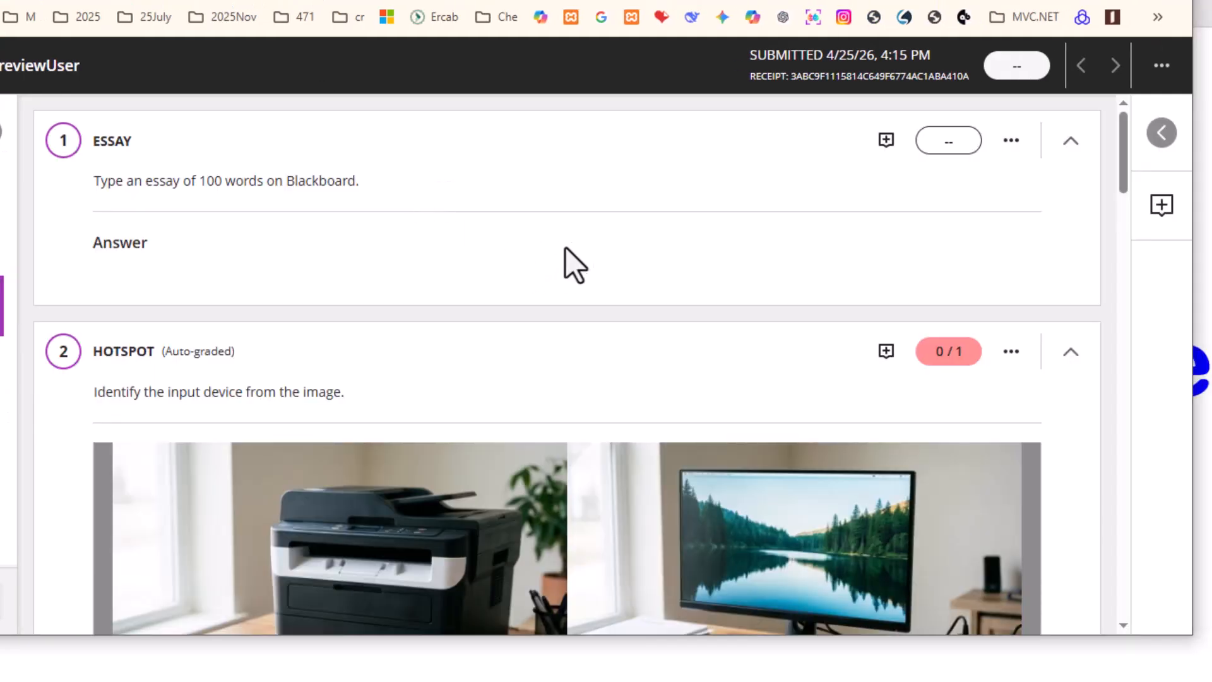
Review the graded attempt, confirming Question 6 scored 1/1 for class and new
{"action": "scroll", "coordinate": [604, 293], "scroll_direction": "down", "scroll_amount": 20}
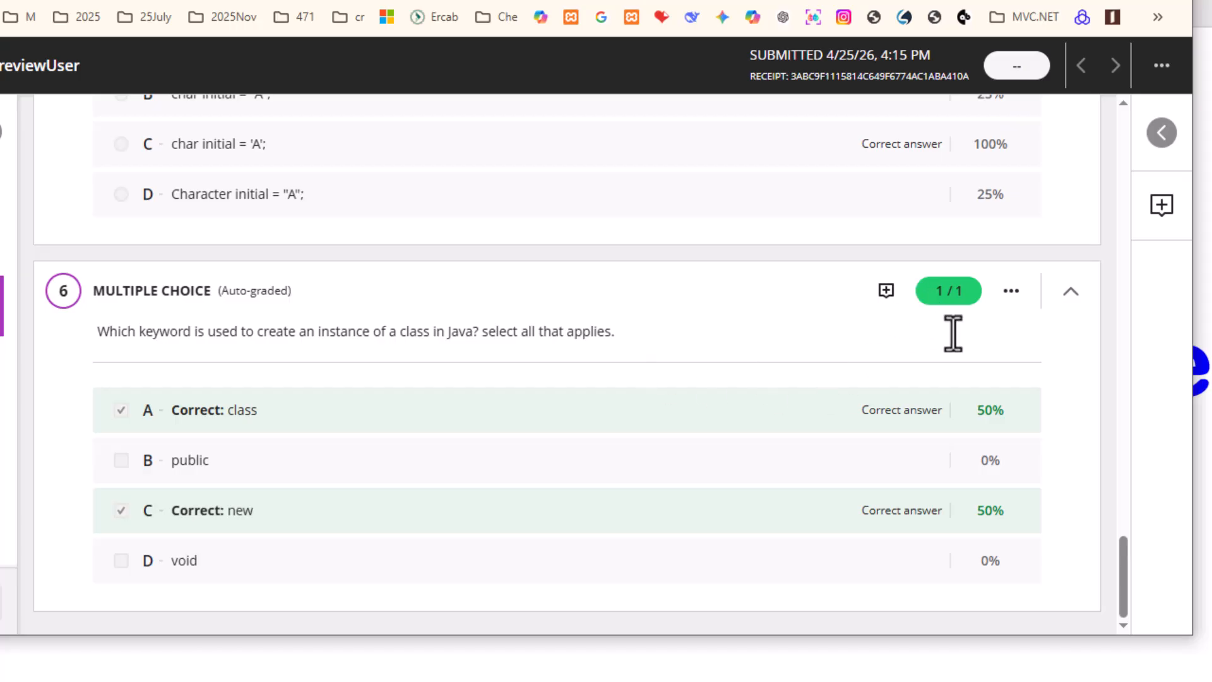
{"action": "scroll", "coordinate": [887, 354], "scroll_direction": "up", "scroll_amount": 5}
{"action": "scroll", "coordinate": [907, 363], "scroll_direction": "down", "scroll_amount": 5}
{"action": "scroll", "coordinate": [523, 418], "scroll_direction": "up", "scroll_amount": 4}
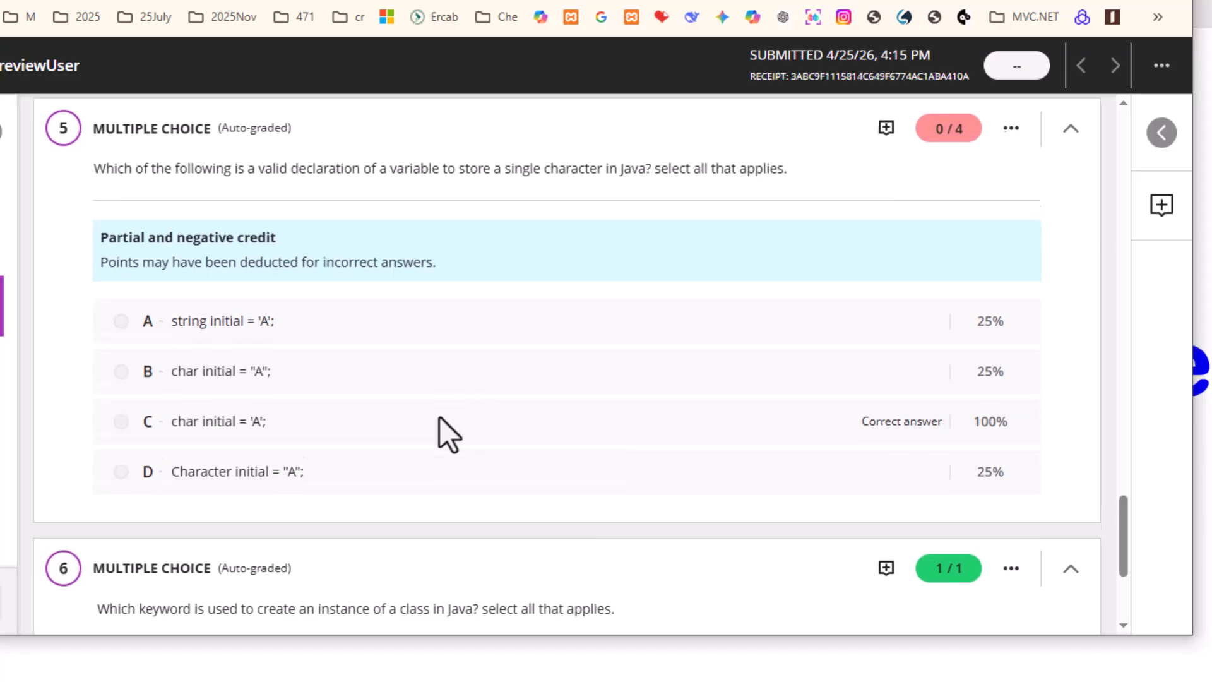
{"action": "scroll", "coordinate": [442, 429], "scroll_direction": "down", "scroll_amount": 4}
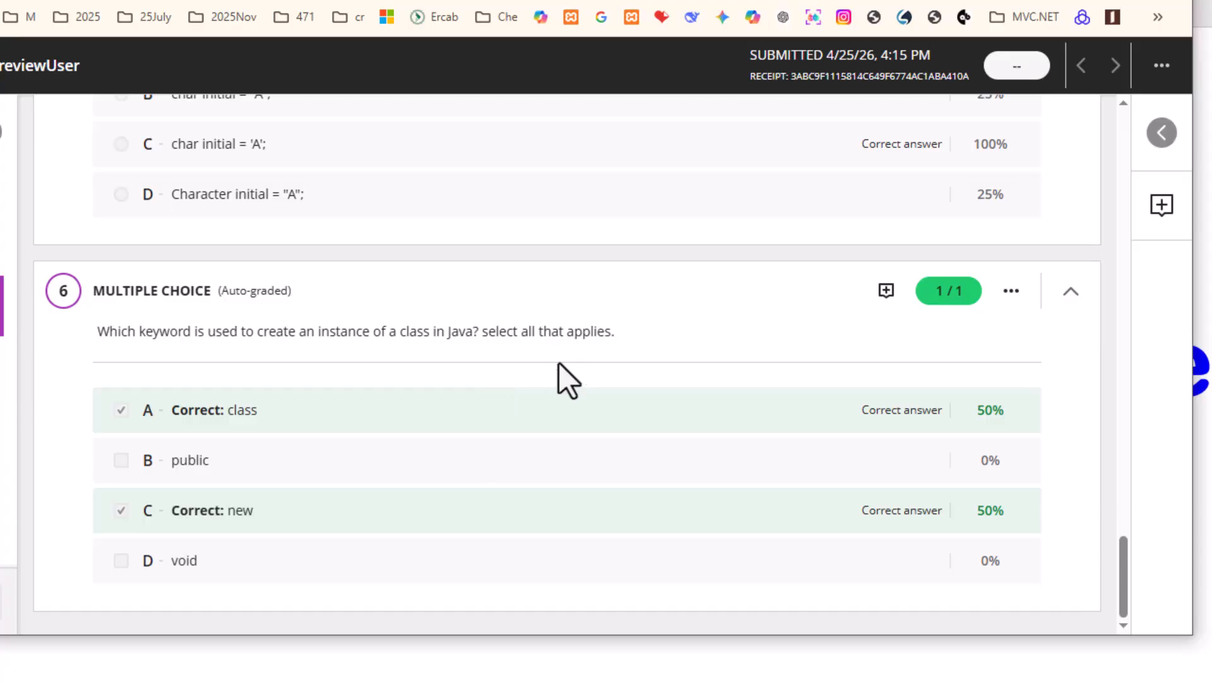
{"action": "scroll", "coordinate": [400, 425], "scroll_direction": "up", "scroll_amount": 5}
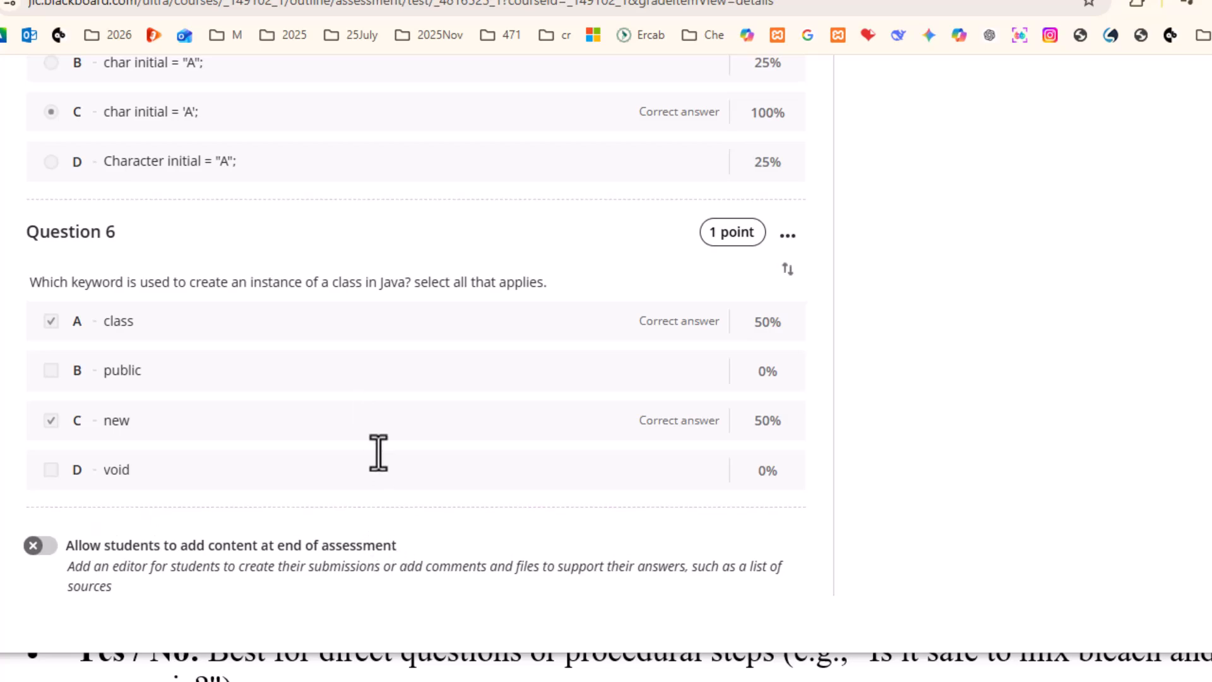
Add True/False Question 7 'The "sun" is actually a star.' with True as correct
{"action": "left_click", "coordinate": [415, 508]}
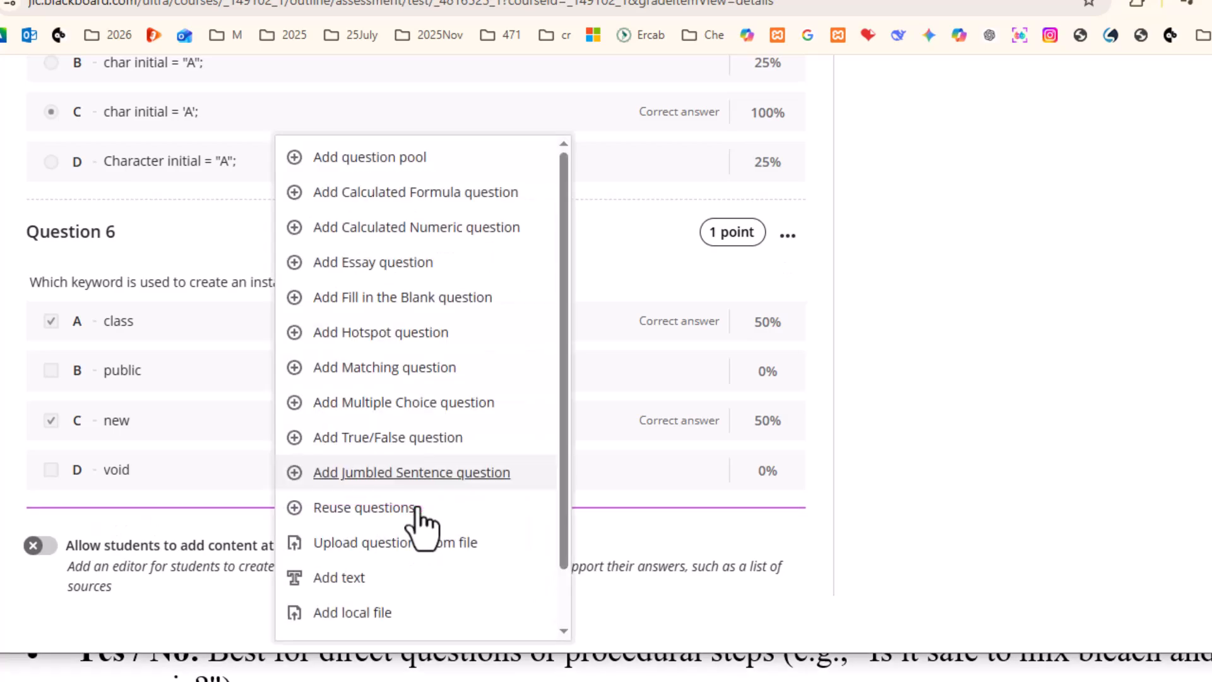
{"action": "left_click", "coordinate": [378, 442]}
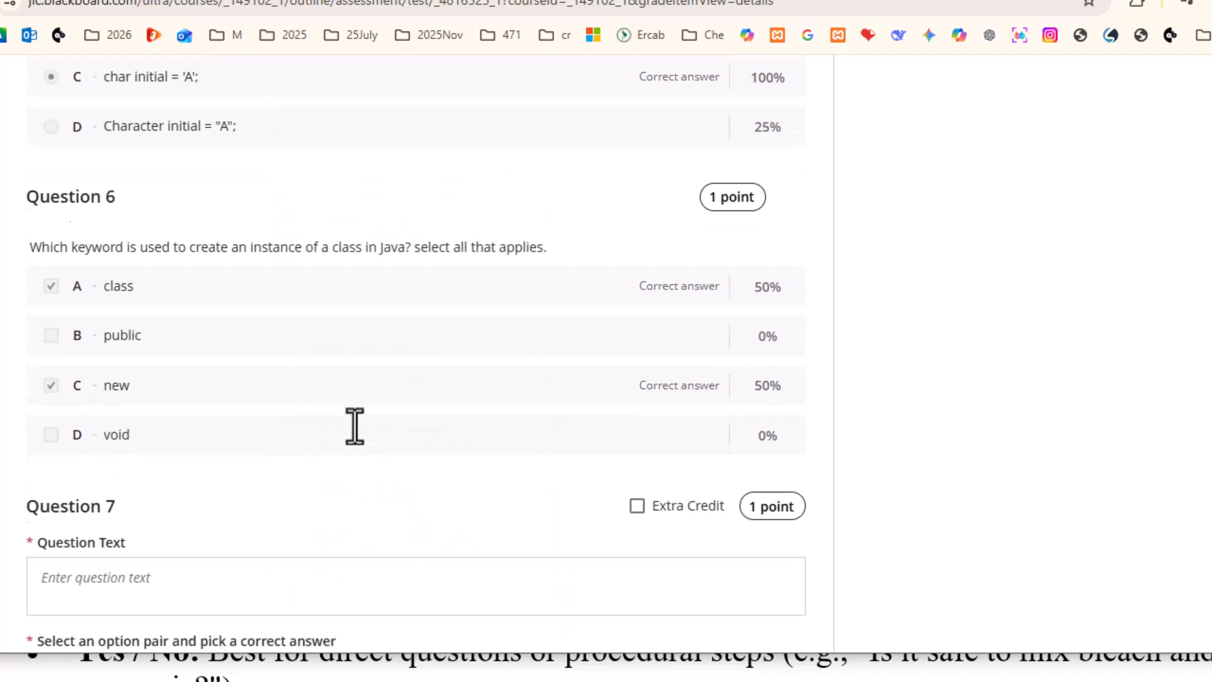
{"action": "scroll", "coordinate": [354, 424], "scroll_direction": "down", "scroll_amount": 6}
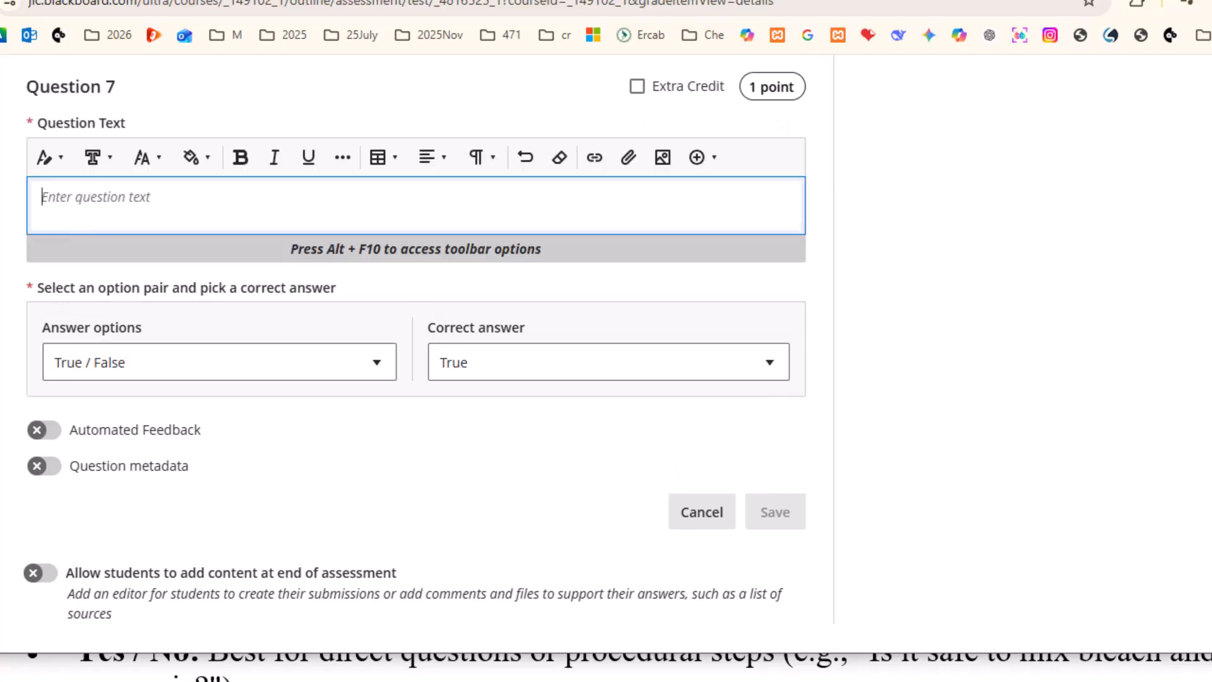
{"action": "type", "text": "The \"sun\" is actually a star."}
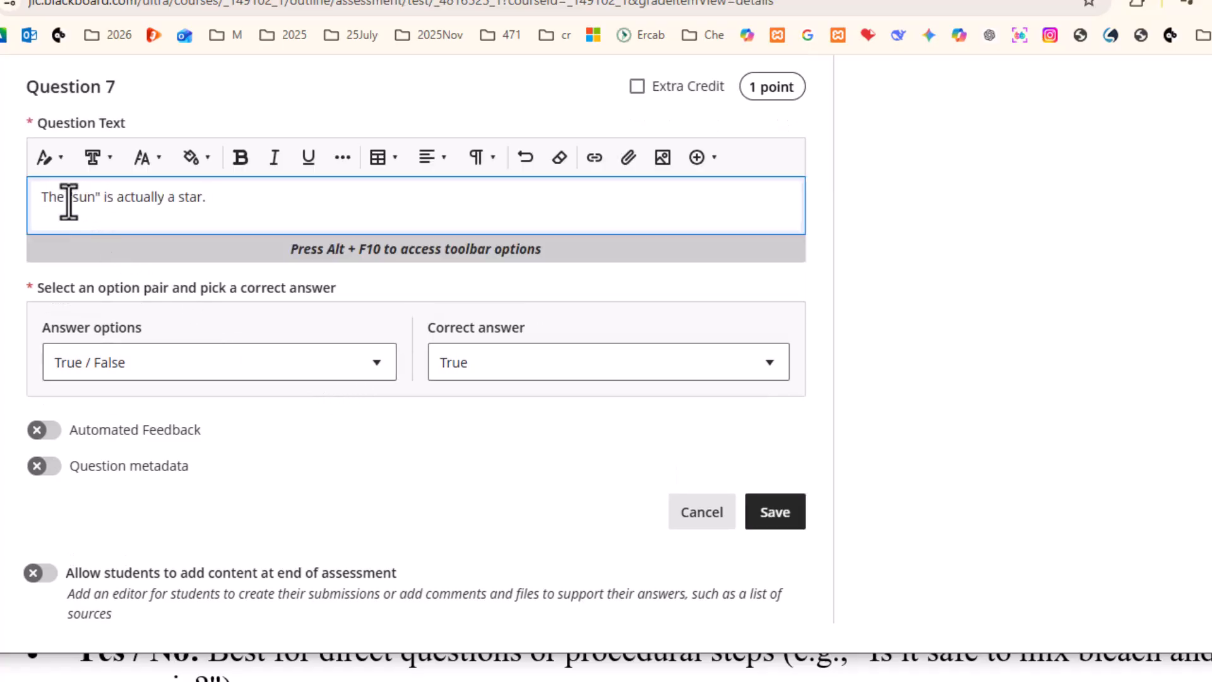
{"action": "left_click", "coordinate": [503, 358]}
{"action": "left_click", "coordinate": [495, 341]}
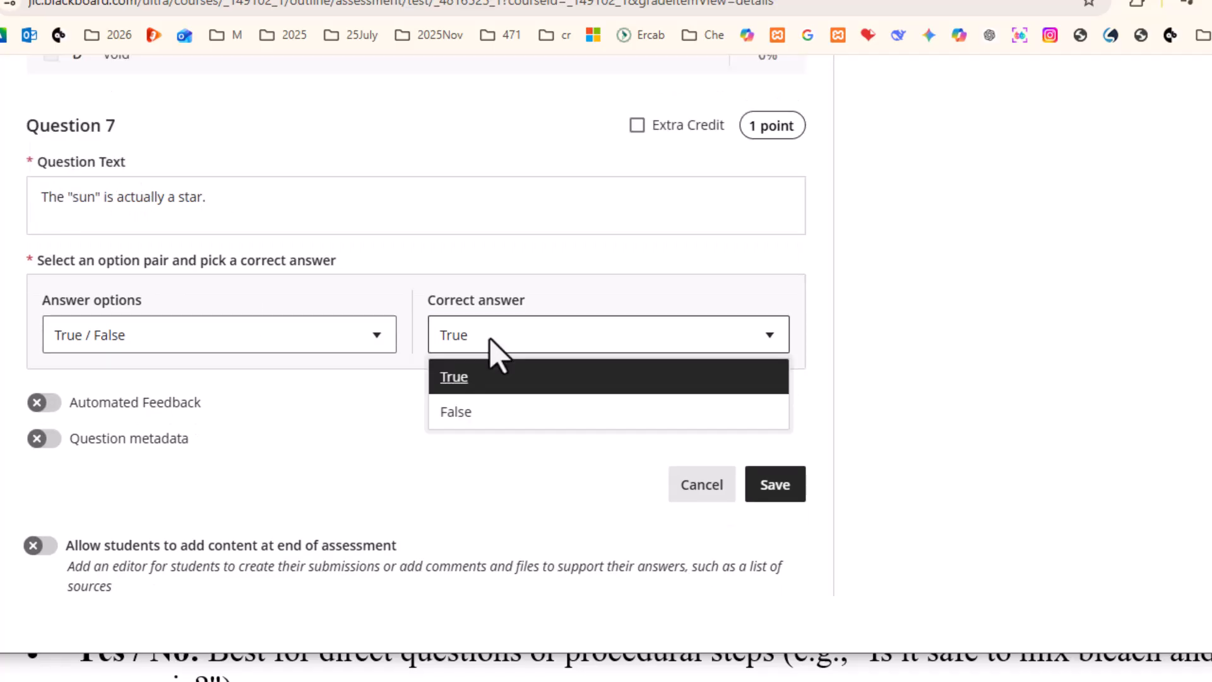
{"action": "left_click", "coordinate": [454, 377]}
Check the answer option pairs, keeping True / False unchanged
{"action": "scroll", "coordinate": [379, 433], "scroll_direction": "up", "scroll_amount": 1}
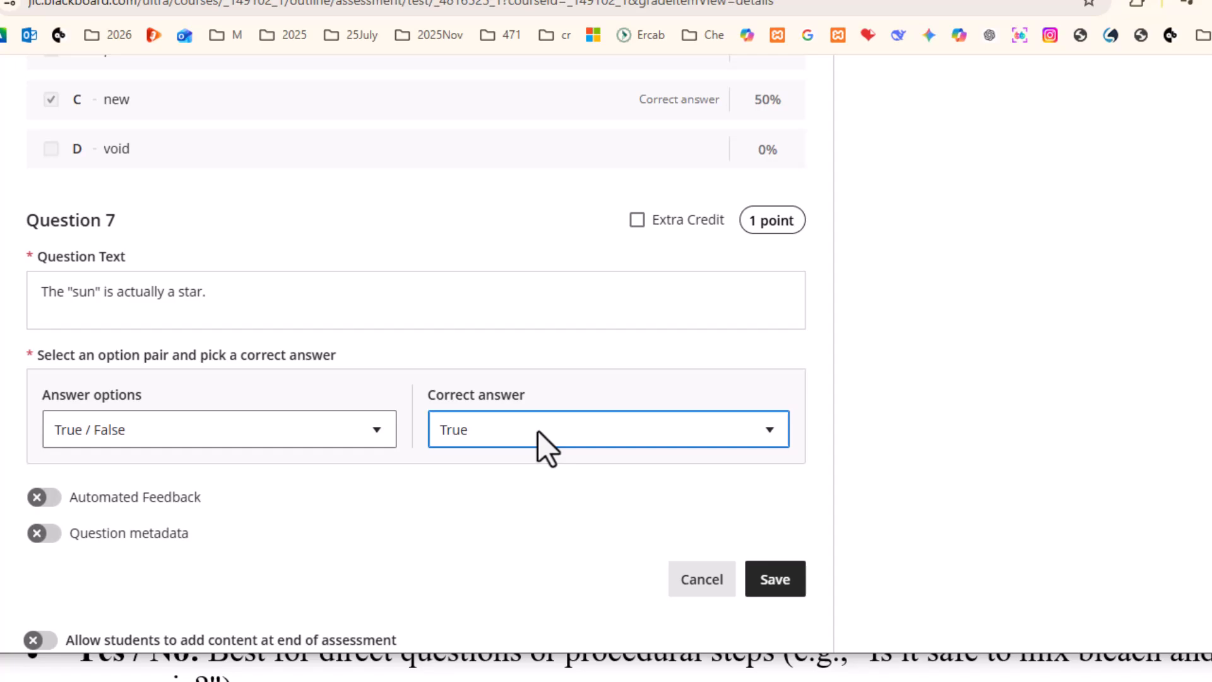
{"action": "left_click", "coordinate": [324, 431]}
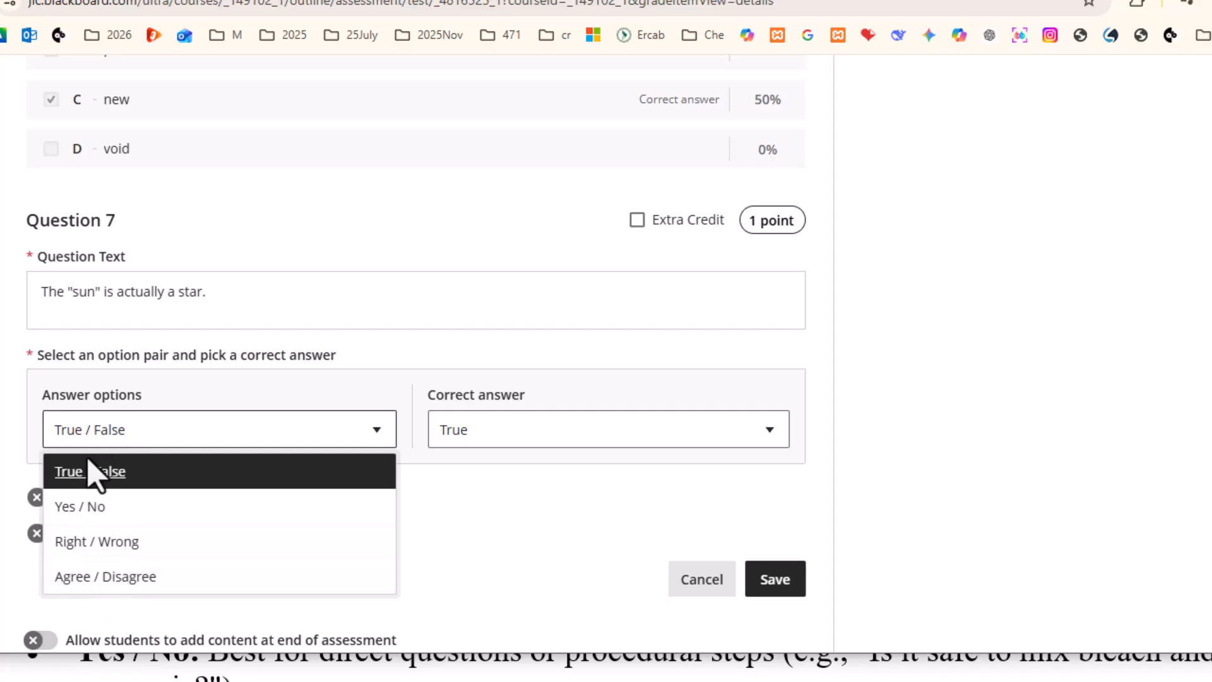
{"action": "left_click", "coordinate": [502, 530]}
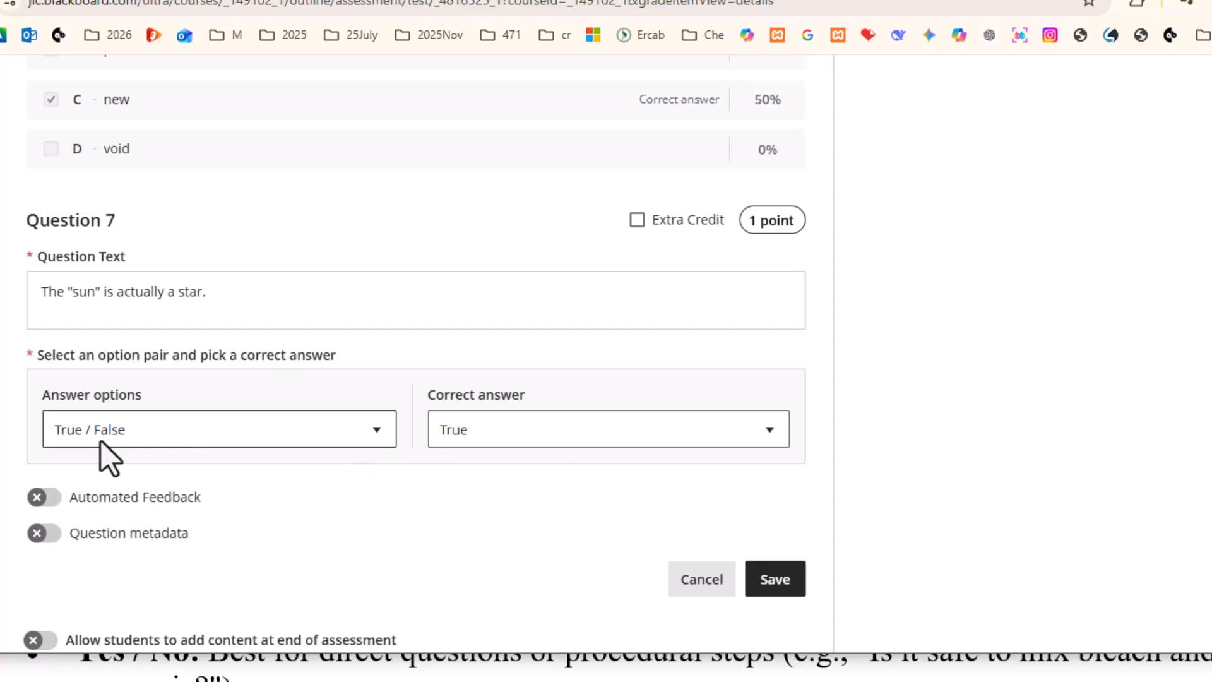
{"action": "left_click", "coordinate": [149, 430]}
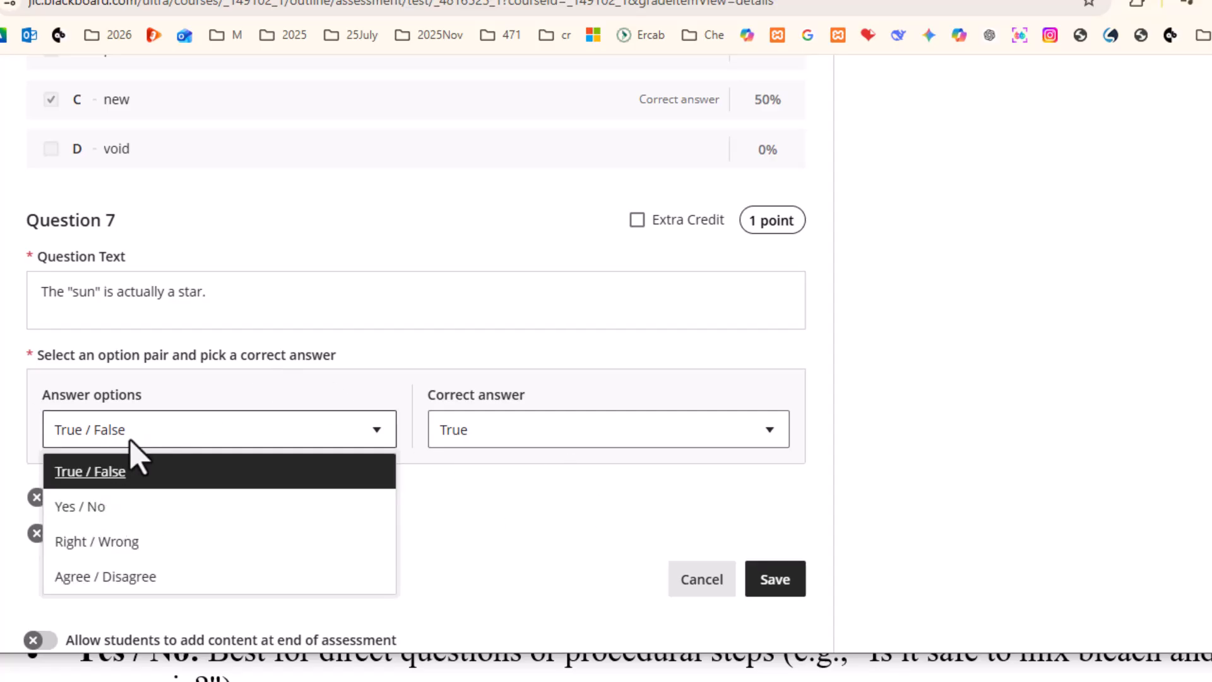
{"action": "left_click", "coordinate": [522, 507]}
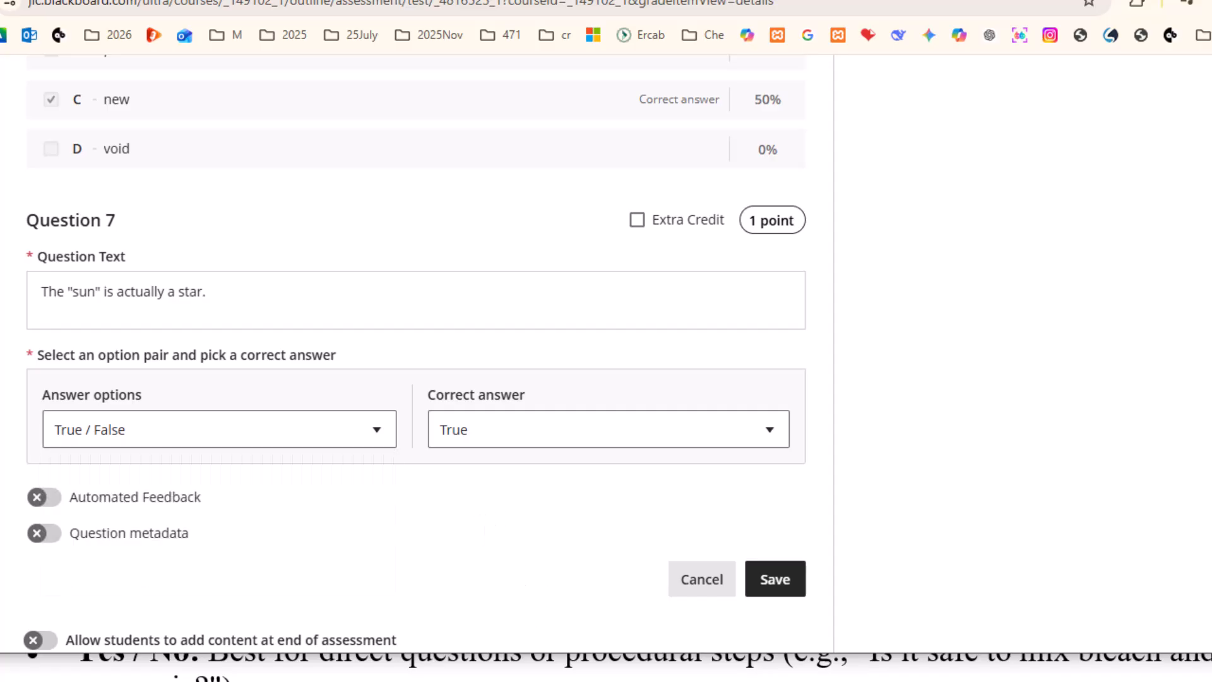
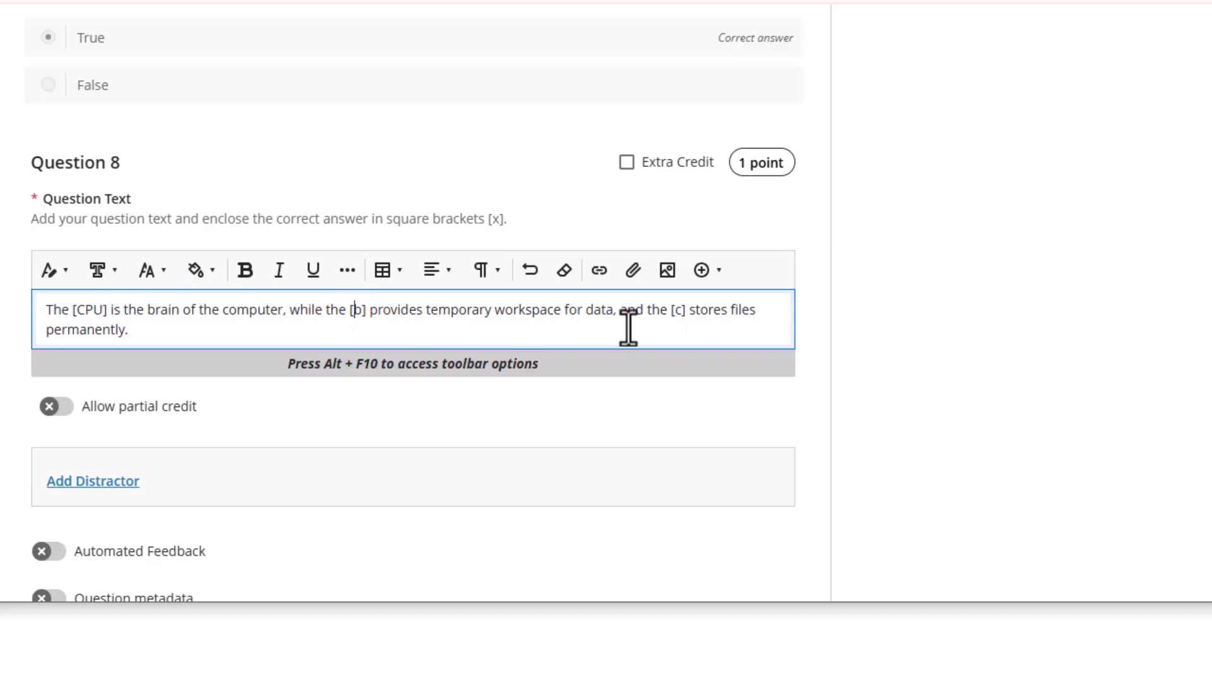
Replace the [b] and [c] placeholders in Question 8 with [RAM] and [HDD]
{"action": "type", "text": "RAM"}
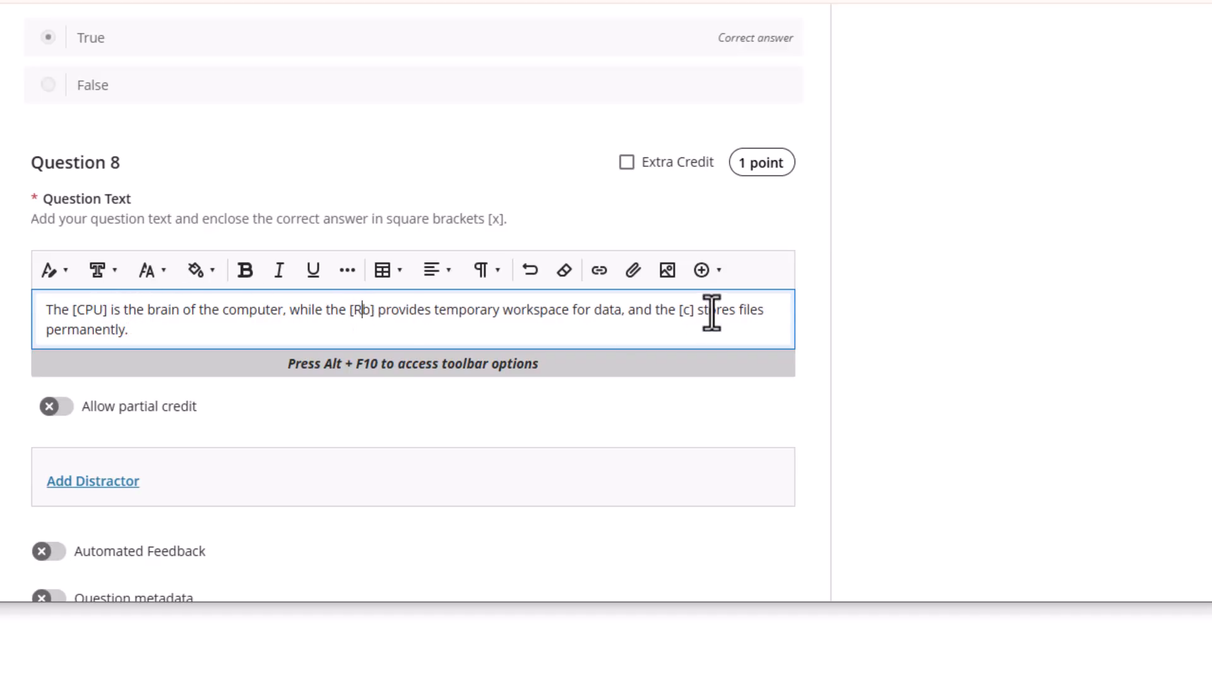
{"action": "key", "text": "Delete"}
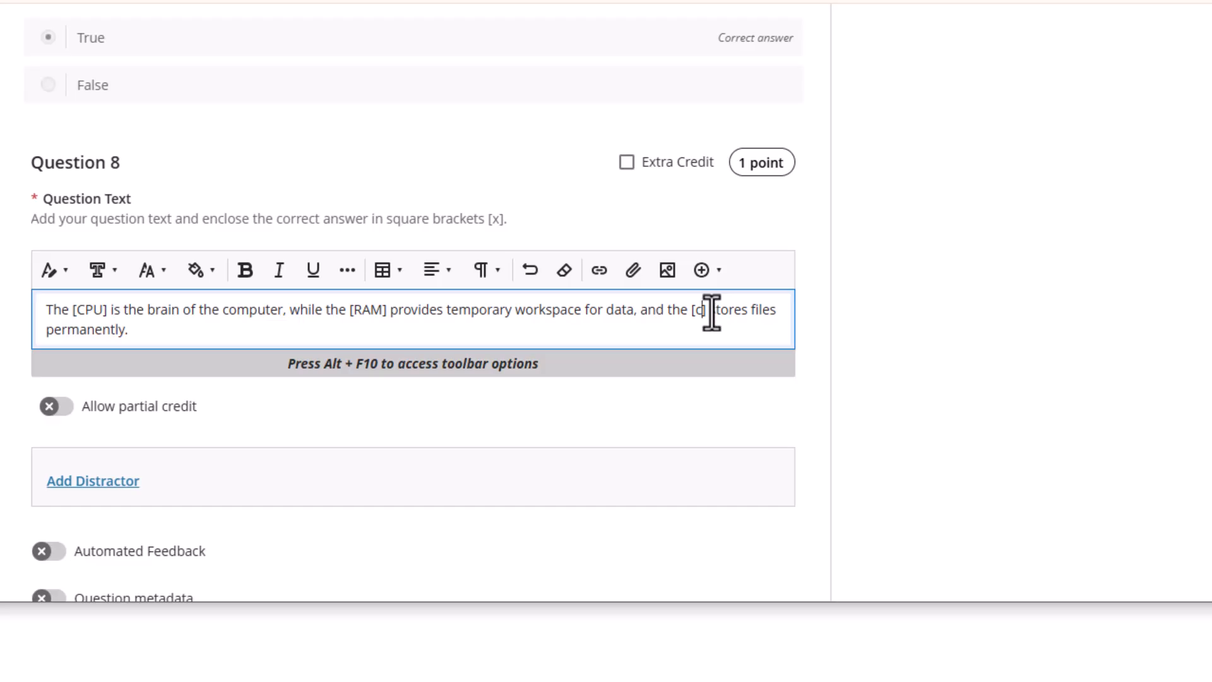
{"action": "type", "text": "HDD"}
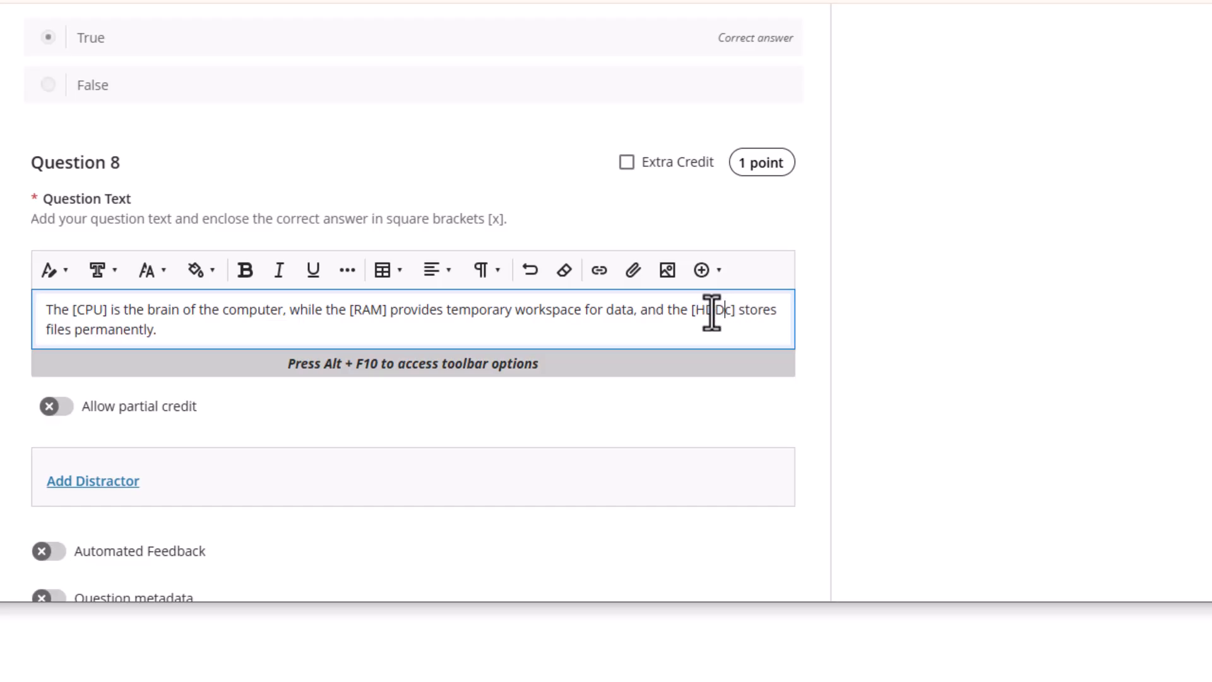
{"action": "scroll", "coordinate": [188, 348], "scroll_direction": "down", "scroll_amount": 3}
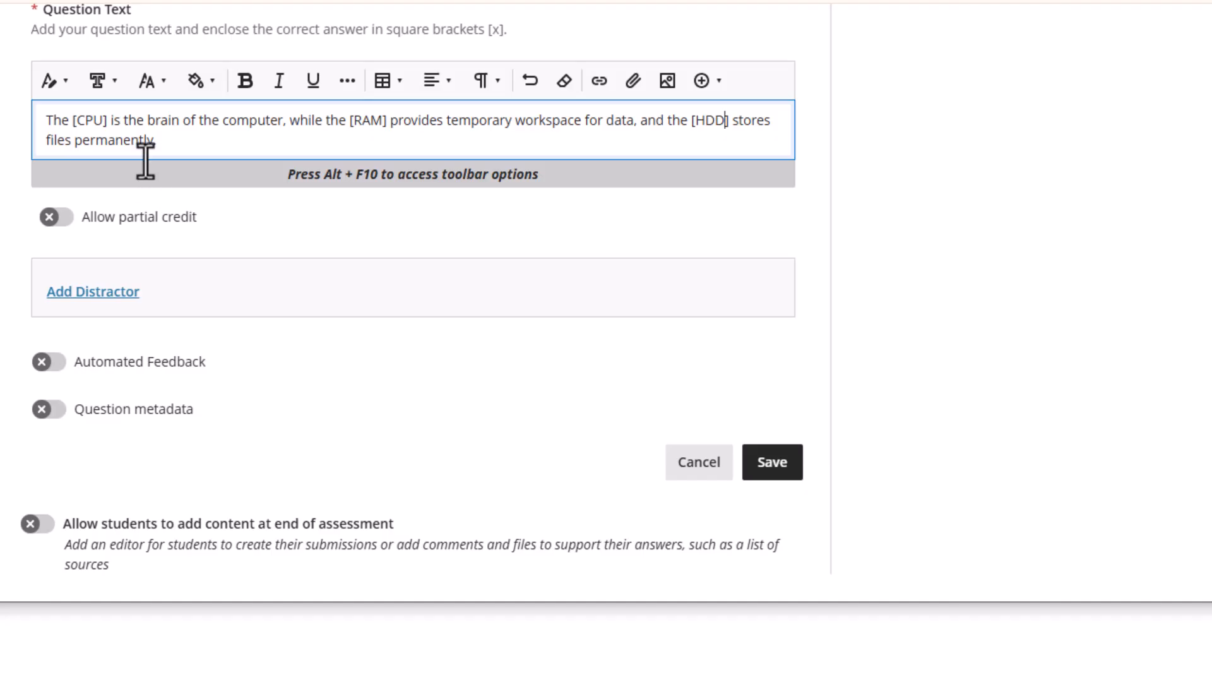
Add Keyboard and Motherboard as distractors for Question 8
{"action": "left_click", "coordinate": [93, 292]}
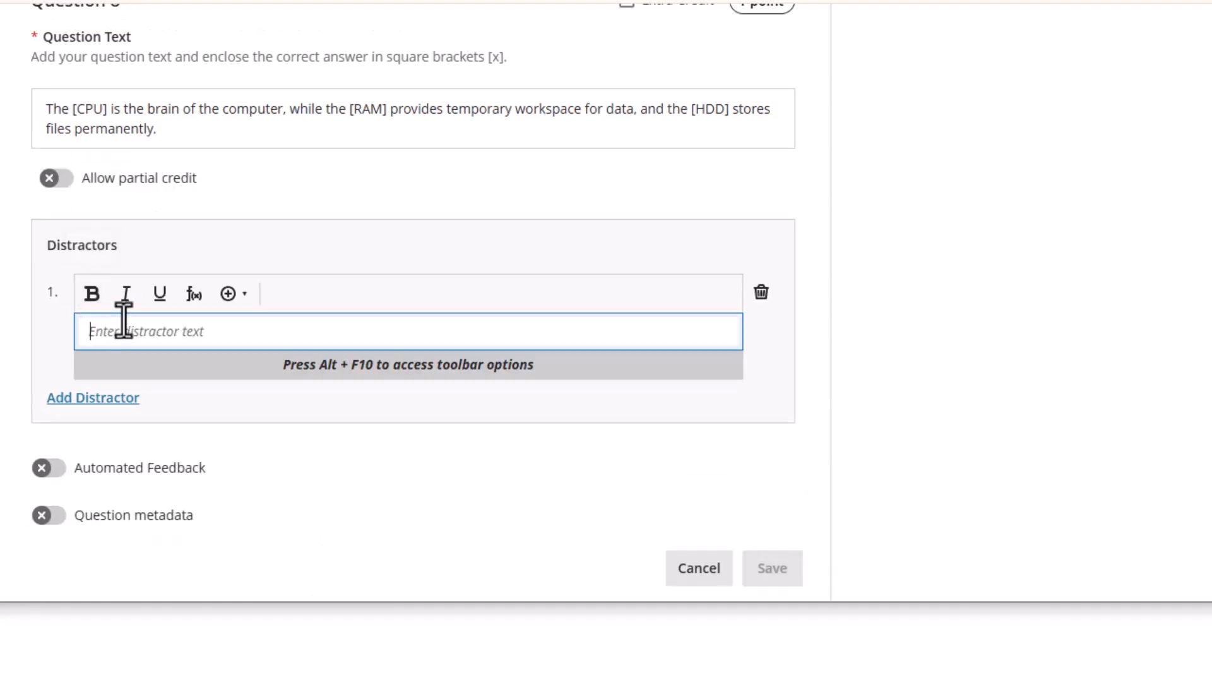
{"action": "type", "text": "Keyboard"}
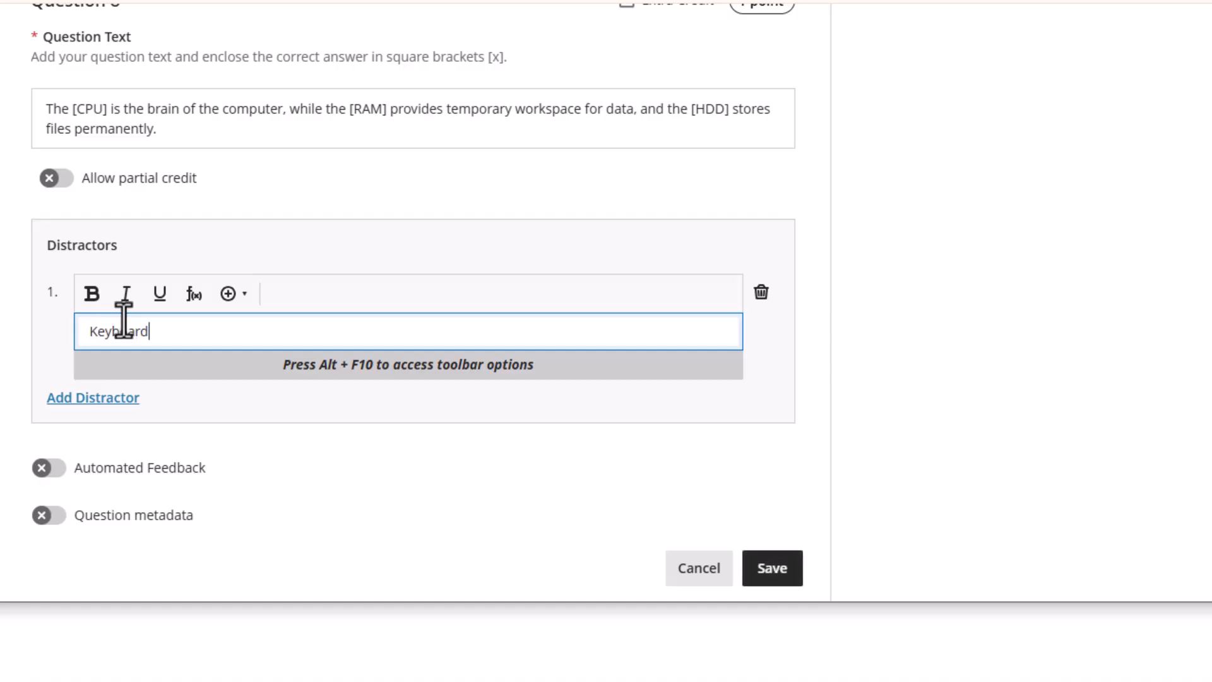
{"action": "left_click", "coordinate": [107, 402]}
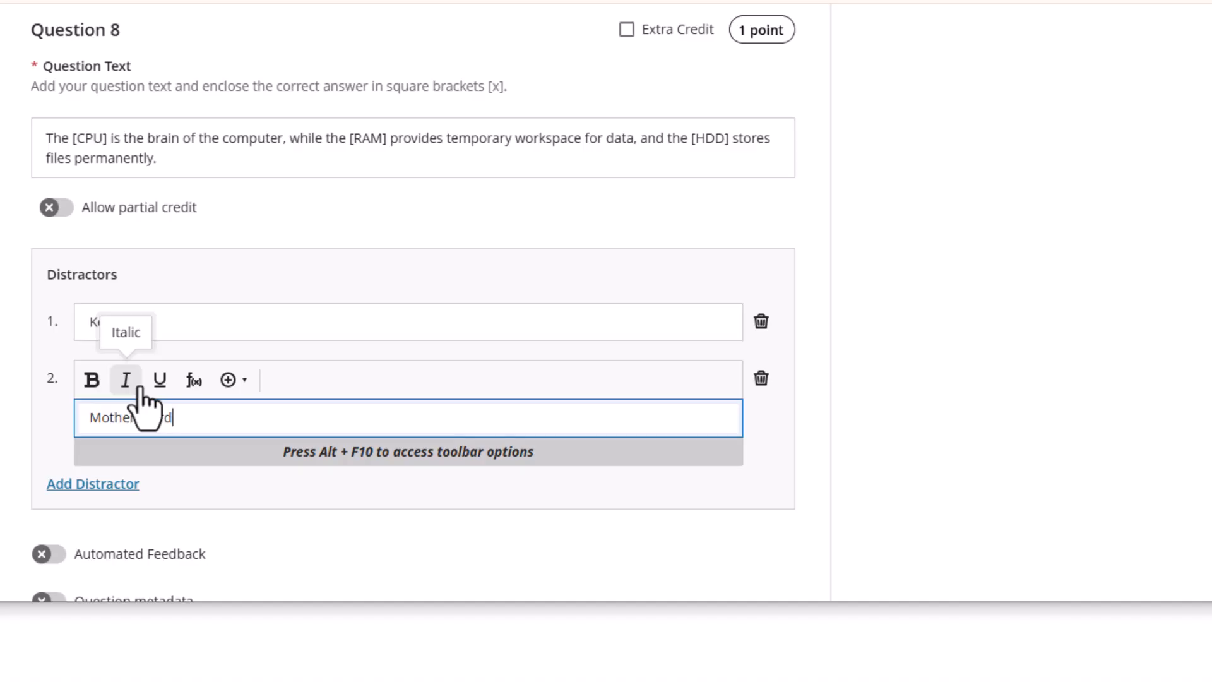
{"action": "left_click", "coordinate": [260, 484]}
Turn on Allow partial credit for Question 8
{"action": "scroll", "coordinate": [244, 265], "scroll_direction": "up", "scroll_amount": 1}
{"action": "scroll", "coordinate": [247, 250], "scroll_direction": "down", "scroll_amount": 2}
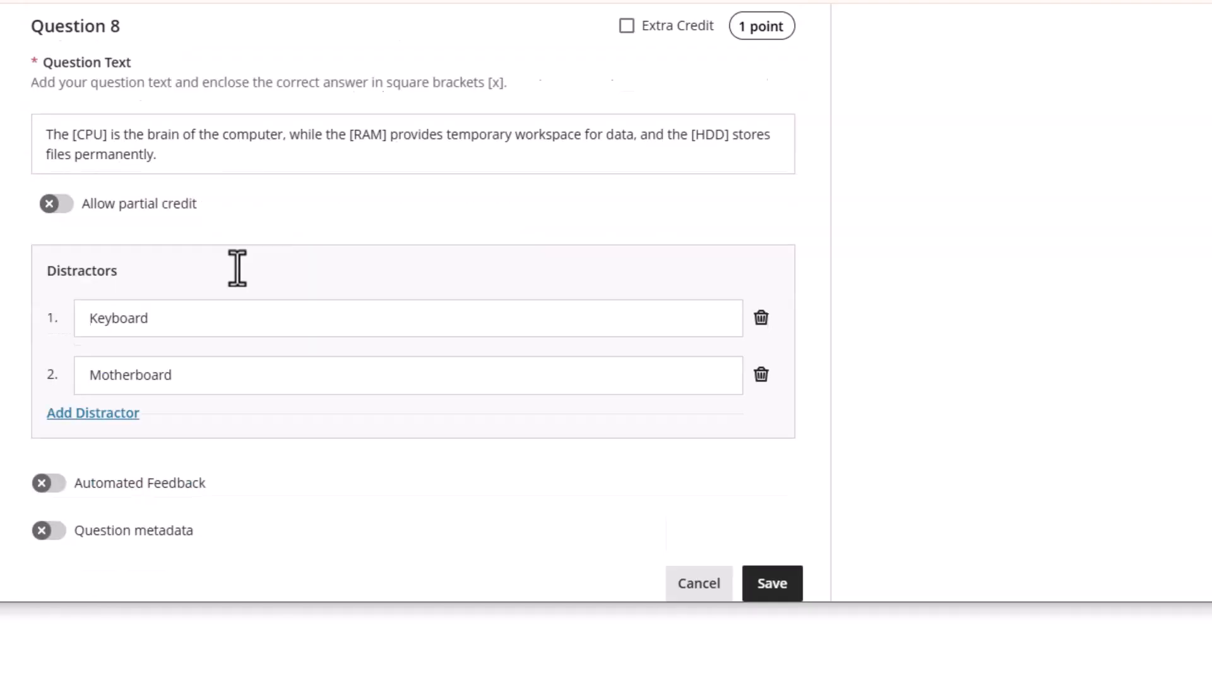
{"action": "scroll", "coordinate": [217, 176], "scroll_direction": "up", "scroll_amount": 2}
{"action": "scroll", "coordinate": [217, 176], "scroll_direction": "down", "scroll_amount": 1}
{"action": "scroll", "coordinate": [160, 233], "scroll_direction": "down", "scroll_amount": 4}
{"action": "scroll", "coordinate": [309, 293], "scroll_direction": "up", "scroll_amount": 3}
{"action": "left_click", "coordinate": [63, 243]}
{"action": "left_click", "coordinate": [63, 243]}
{"action": "left_click", "coordinate": [63, 243]}
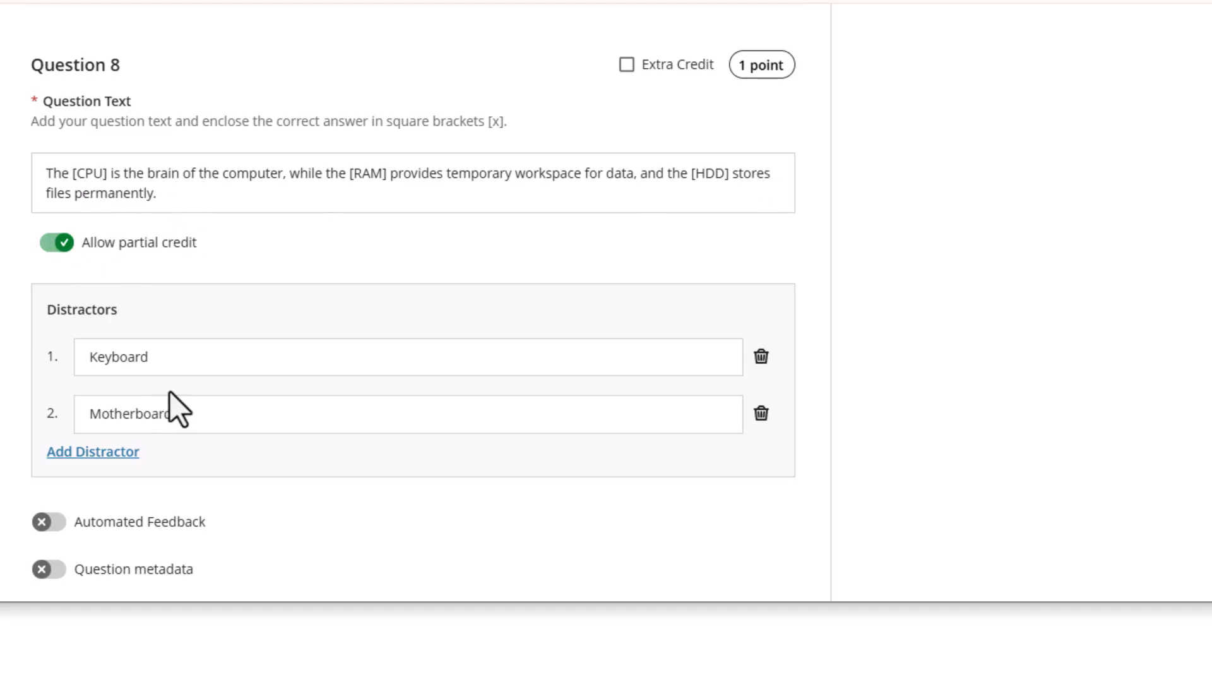
{"action": "scroll", "coordinate": [271, 331], "scroll_direction": "down", "scroll_amount": 3}
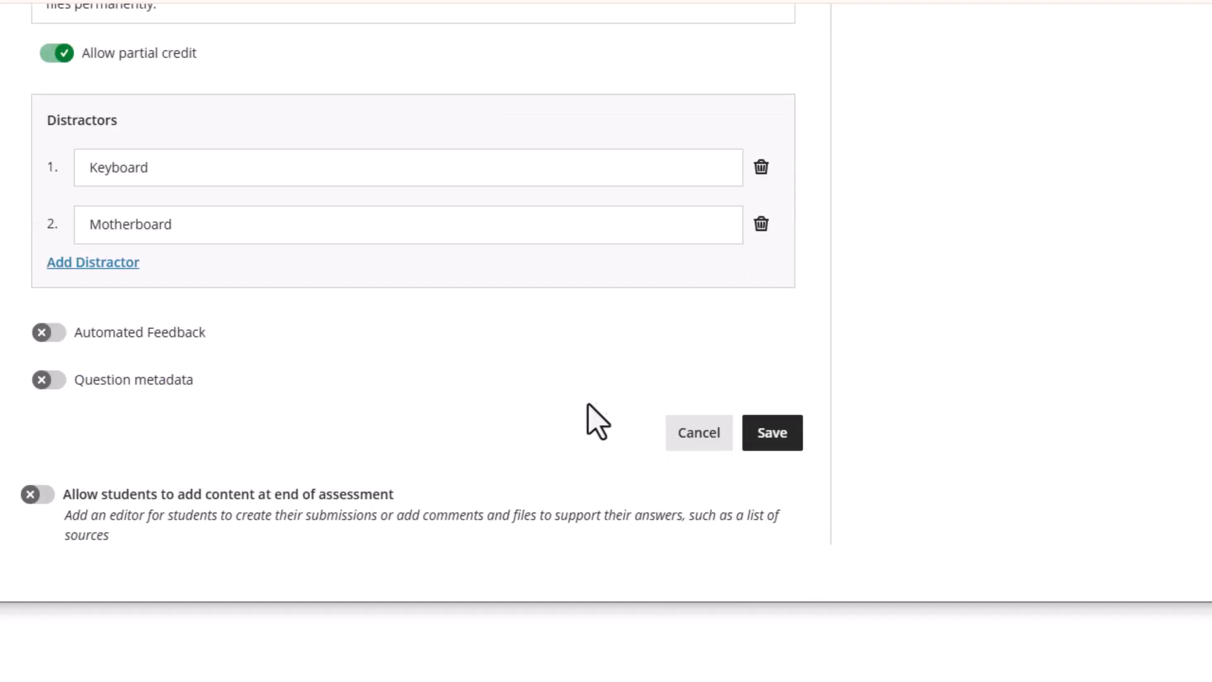
Save Question 8, start Student Preview, and open New Test 4/25/26 under Assessments
{"action": "left_click", "coordinate": [771, 435]}
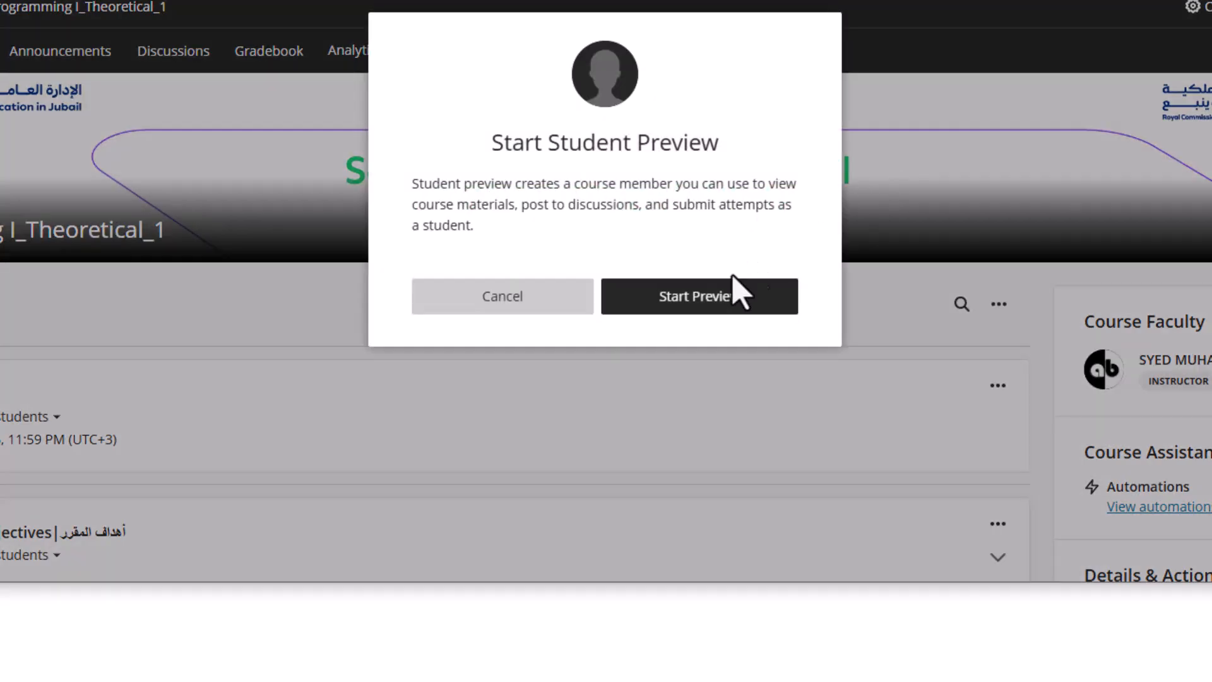
{"action": "left_click", "coordinate": [673, 300]}
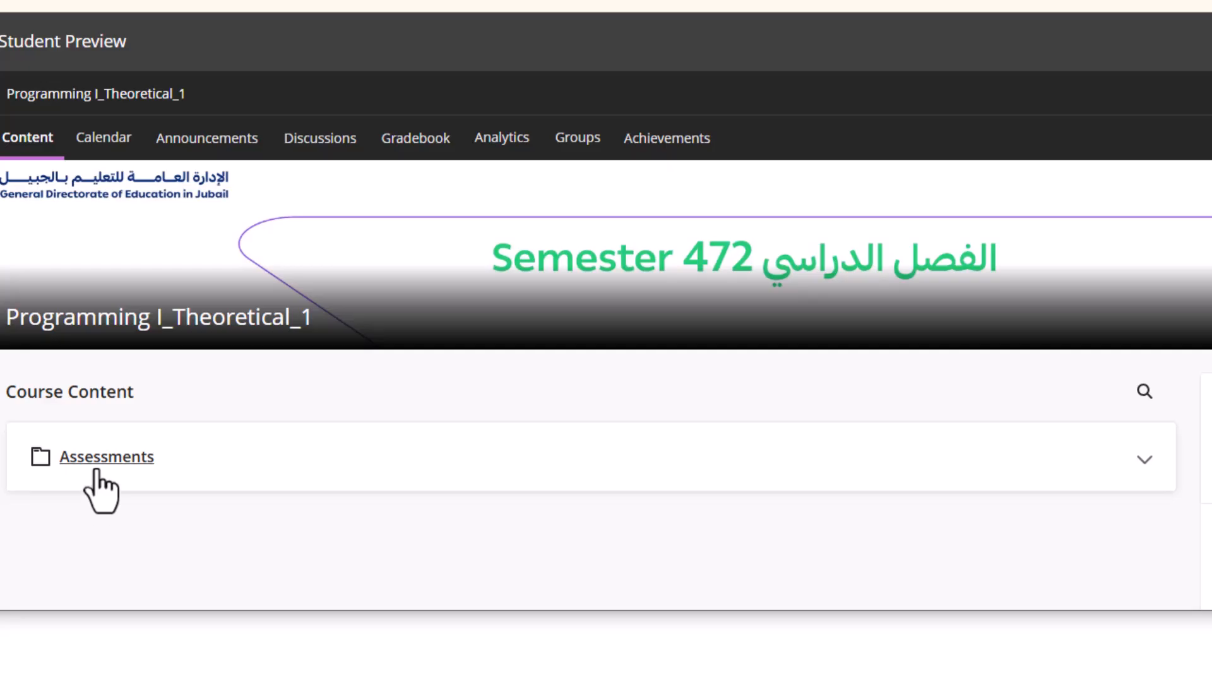
{"action": "left_click", "coordinate": [97, 459]}
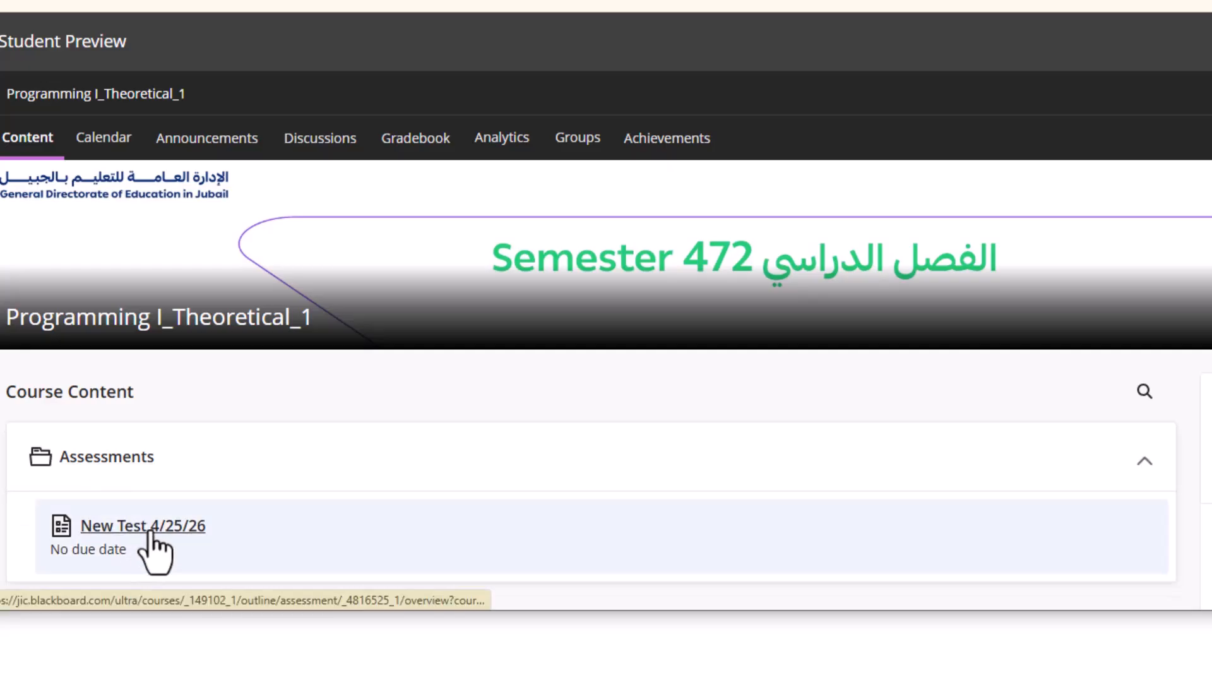
{"action": "left_click", "coordinate": [150, 529]}
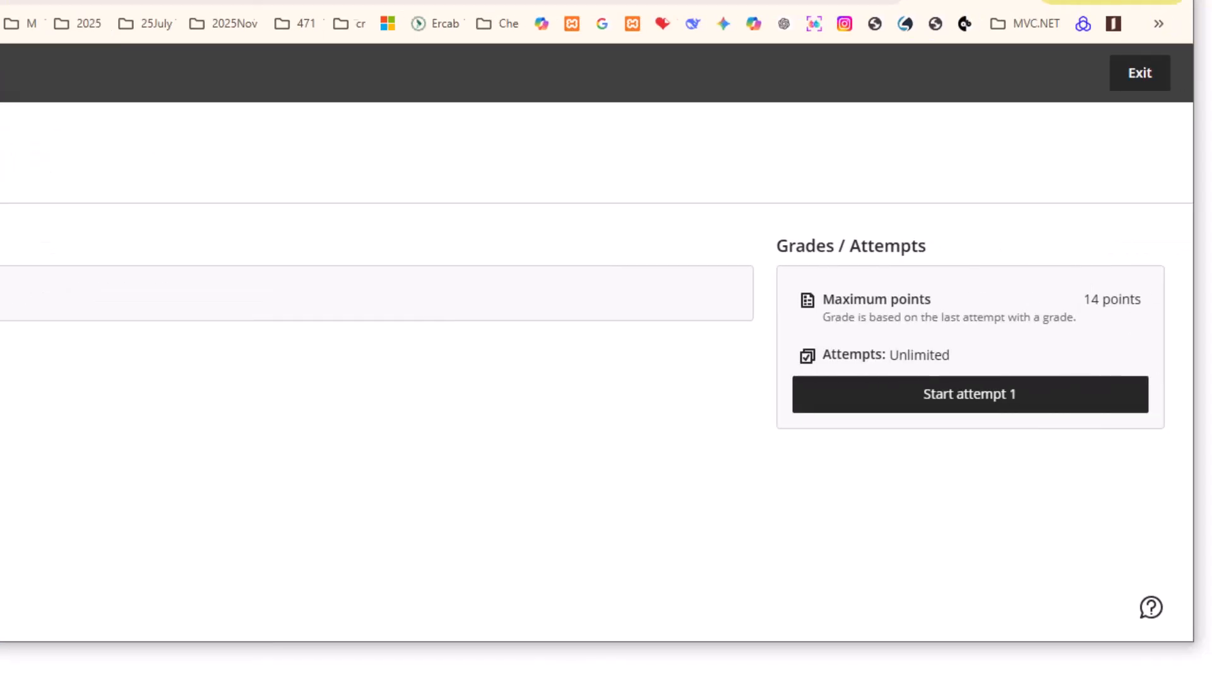
Start the test attempt and answer Question 8's blanks with CPU, RAM and HDD
{"action": "left_click", "coordinate": [970, 398]}
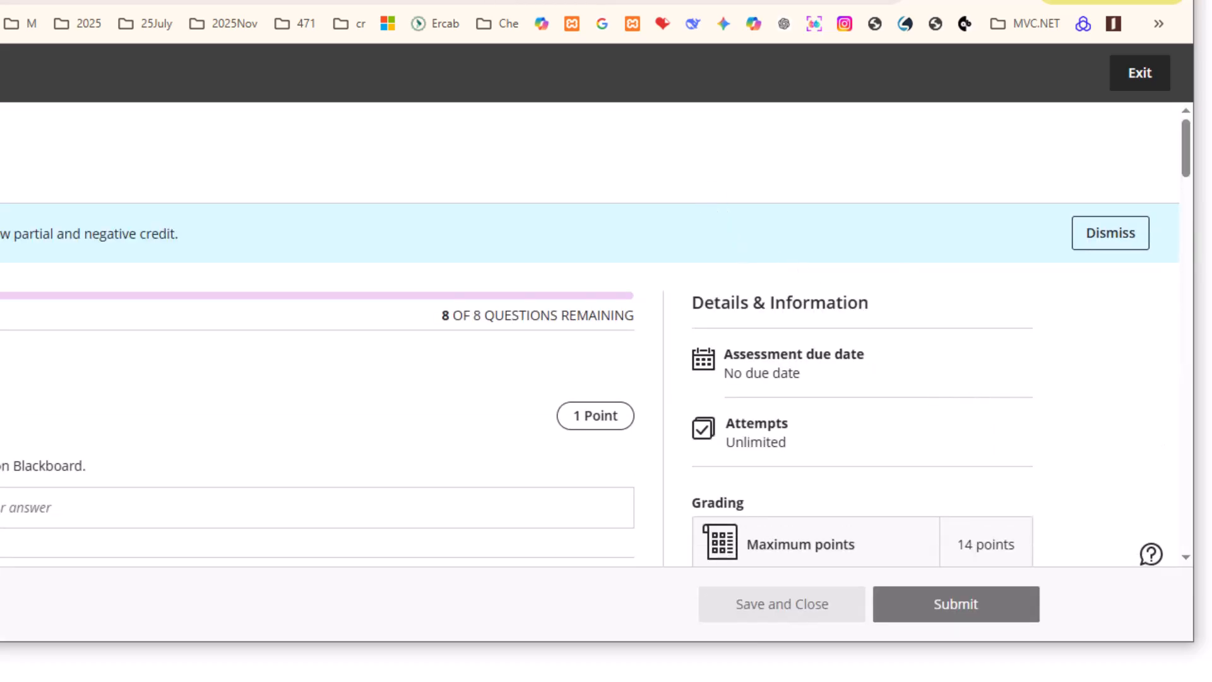
{"action": "scroll", "coordinate": [440, 467], "scroll_direction": "down", "scroll_amount": 20}
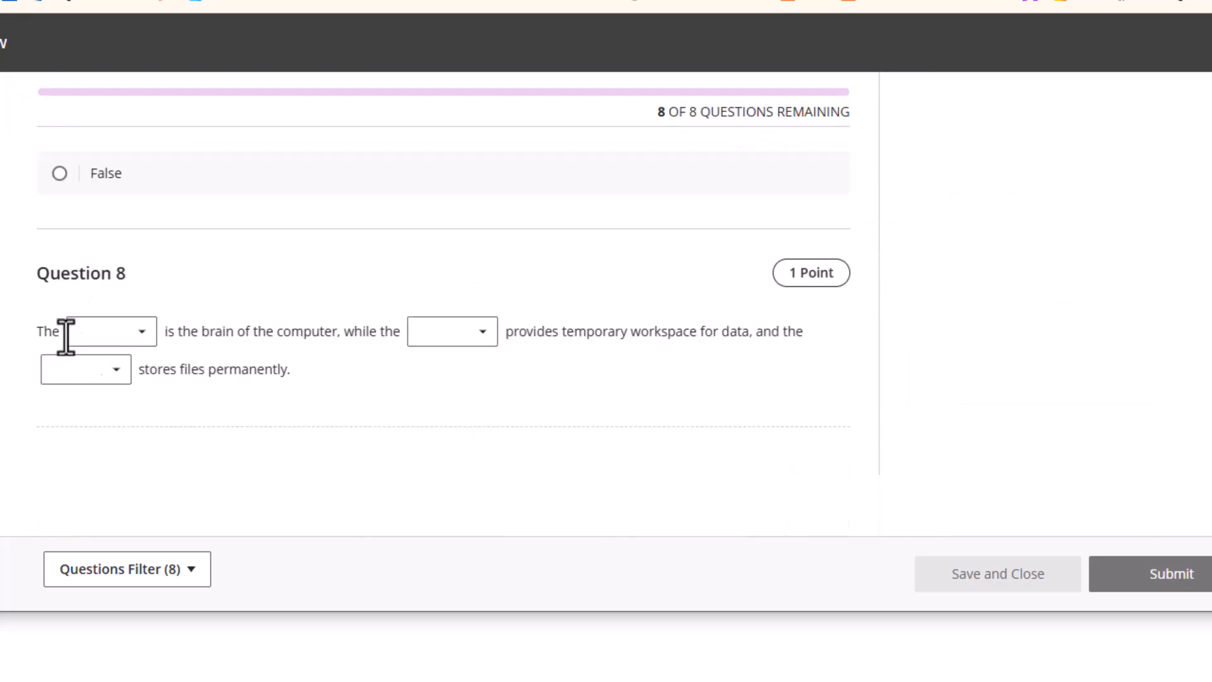
{"action": "left_click", "coordinate": [142, 331]}
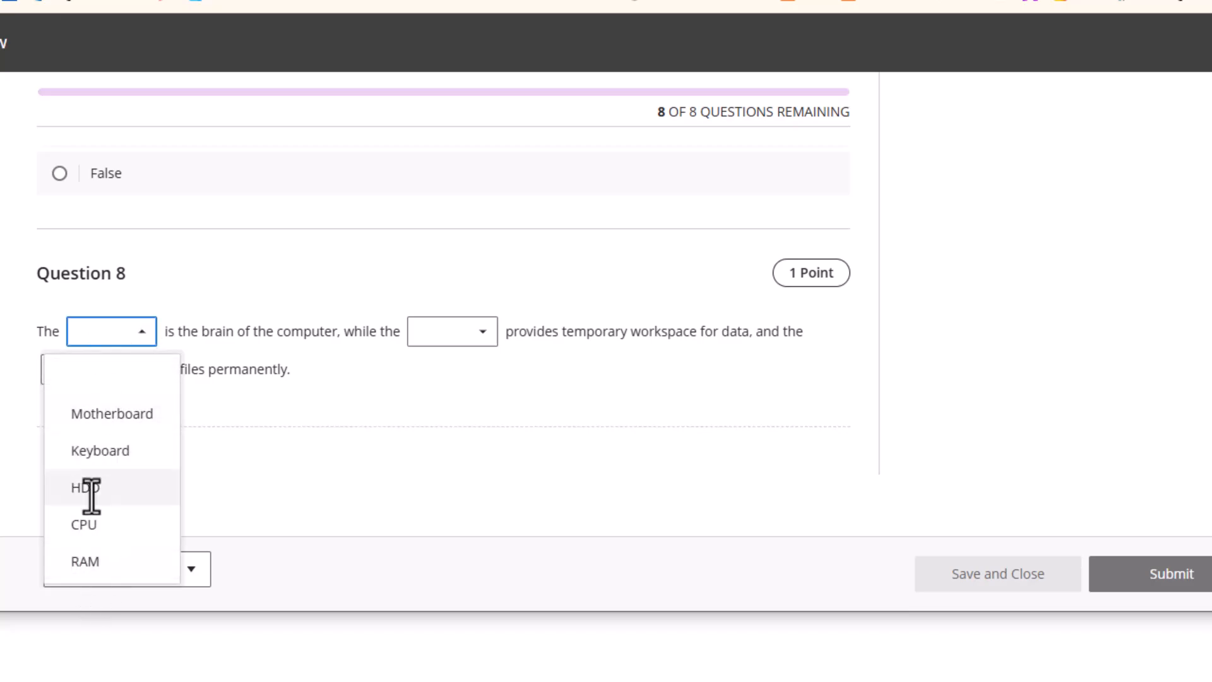
{"action": "left_click", "coordinate": [93, 524]}
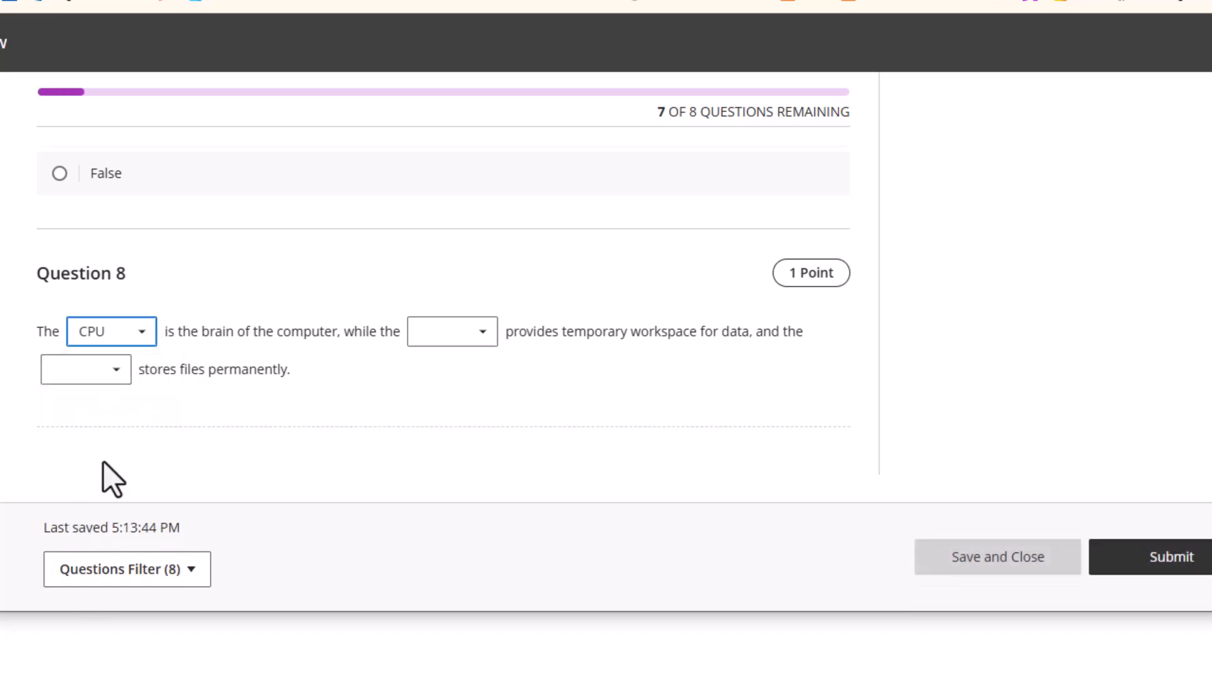
{"action": "left_click", "coordinate": [485, 331]}
{"action": "left_click", "coordinate": [426, 559]}
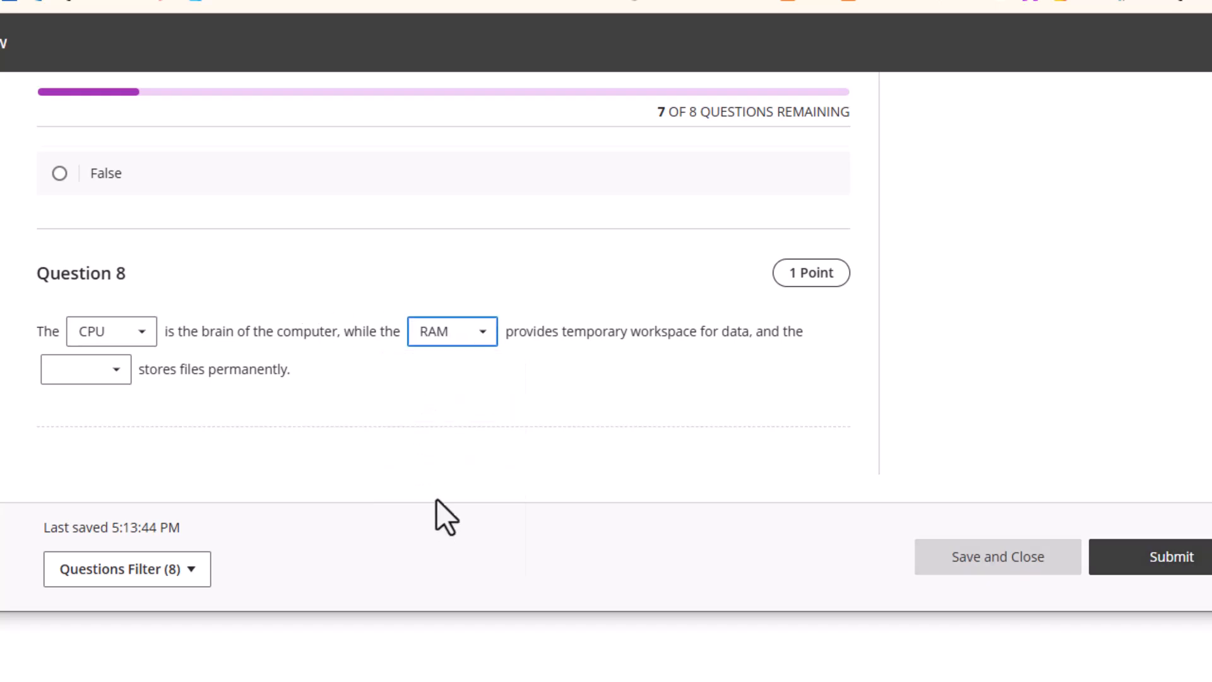
{"action": "left_click", "coordinate": [99, 377]}
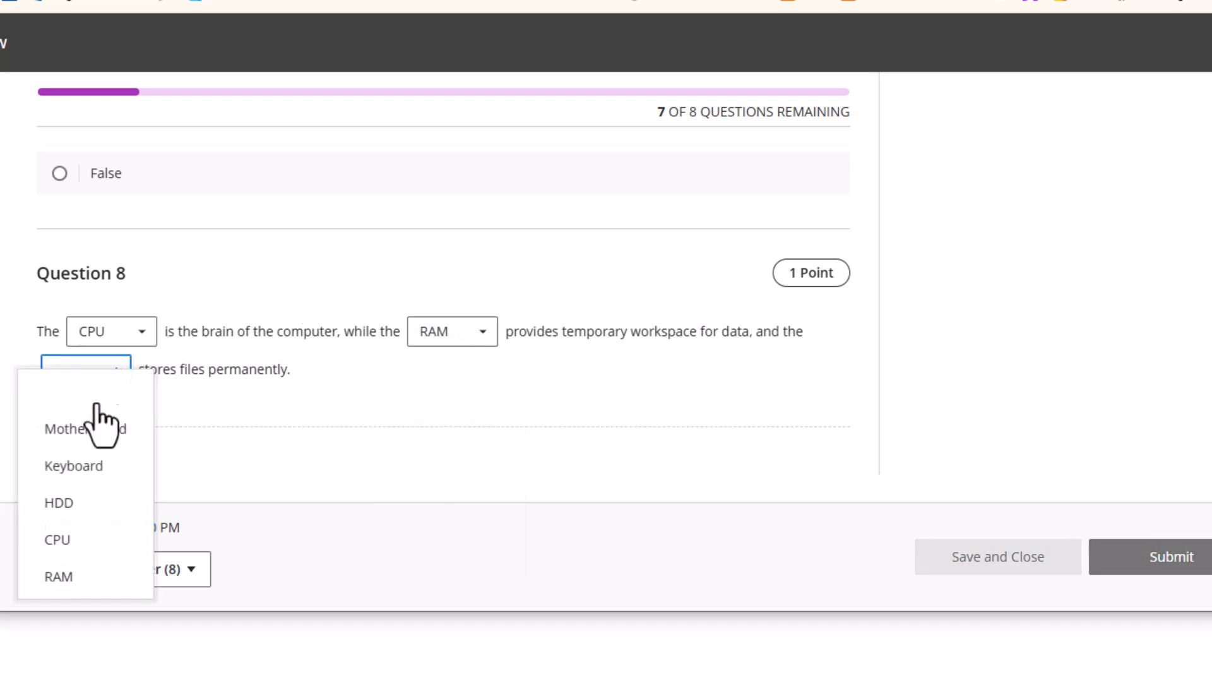
{"action": "left_click", "coordinate": [59, 503]}
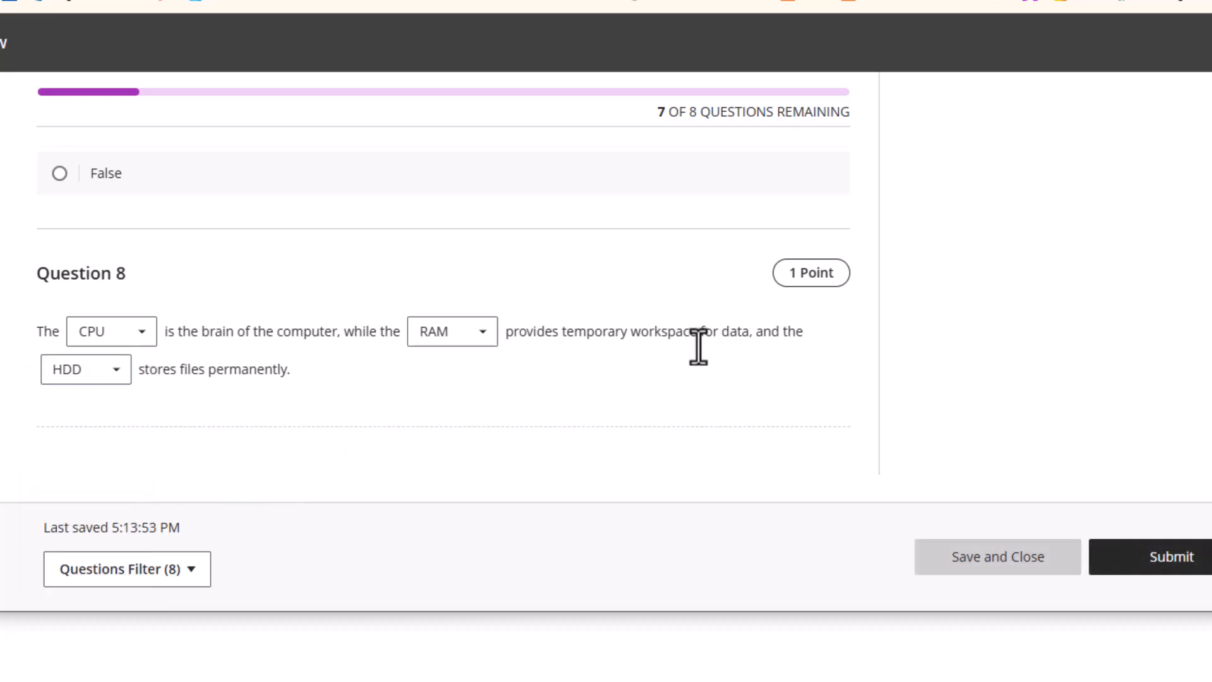
Change the first blank's answer to Motherboard and submit the test
{"action": "left_click", "coordinate": [141, 330]}
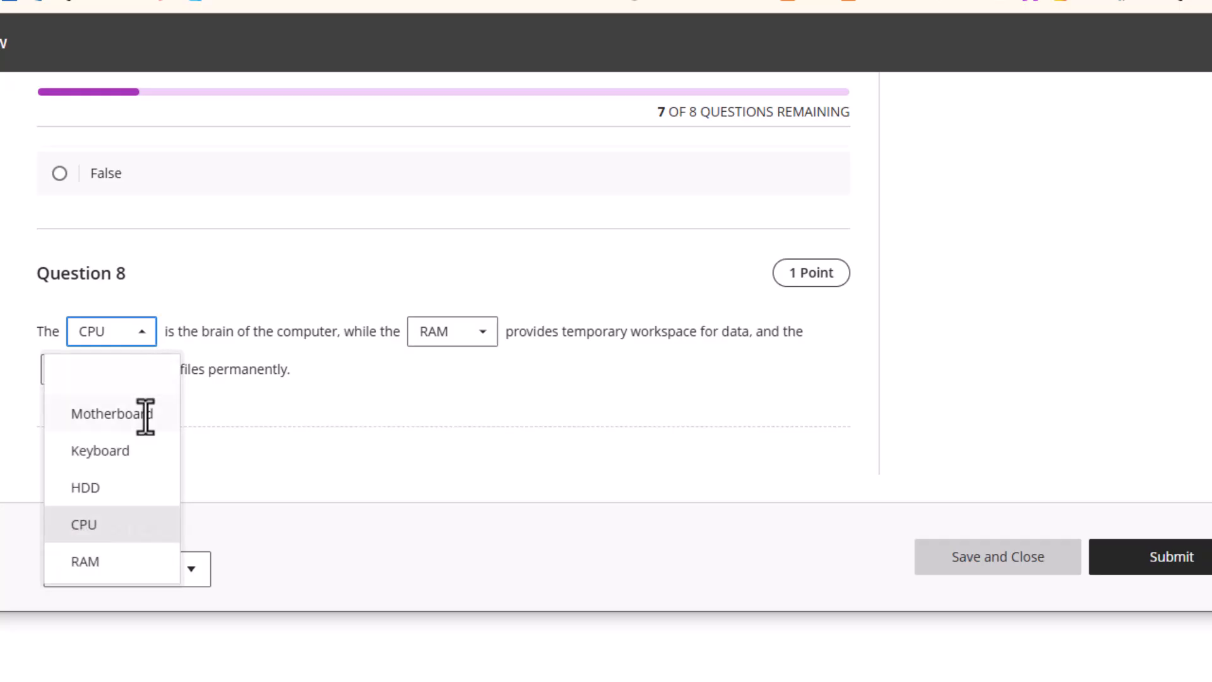
{"action": "left_click", "coordinate": [125, 418]}
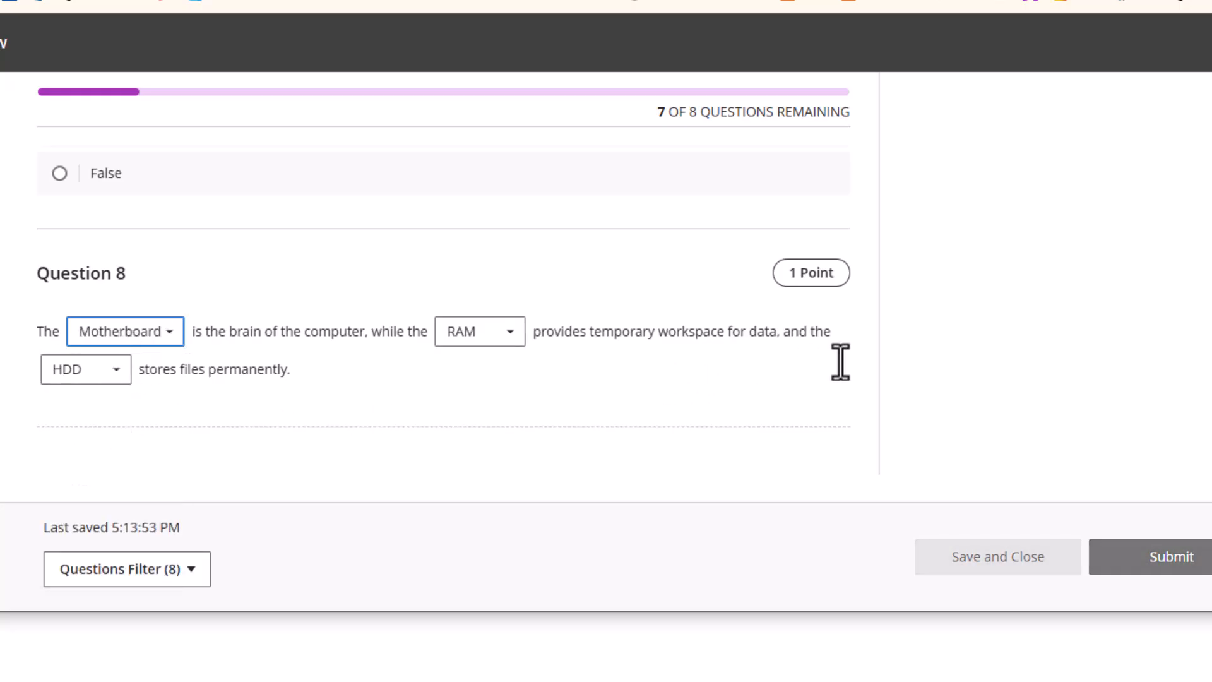
{"action": "scroll", "coordinate": [869, 422], "scroll_direction": "down", "scroll_amount": 1}
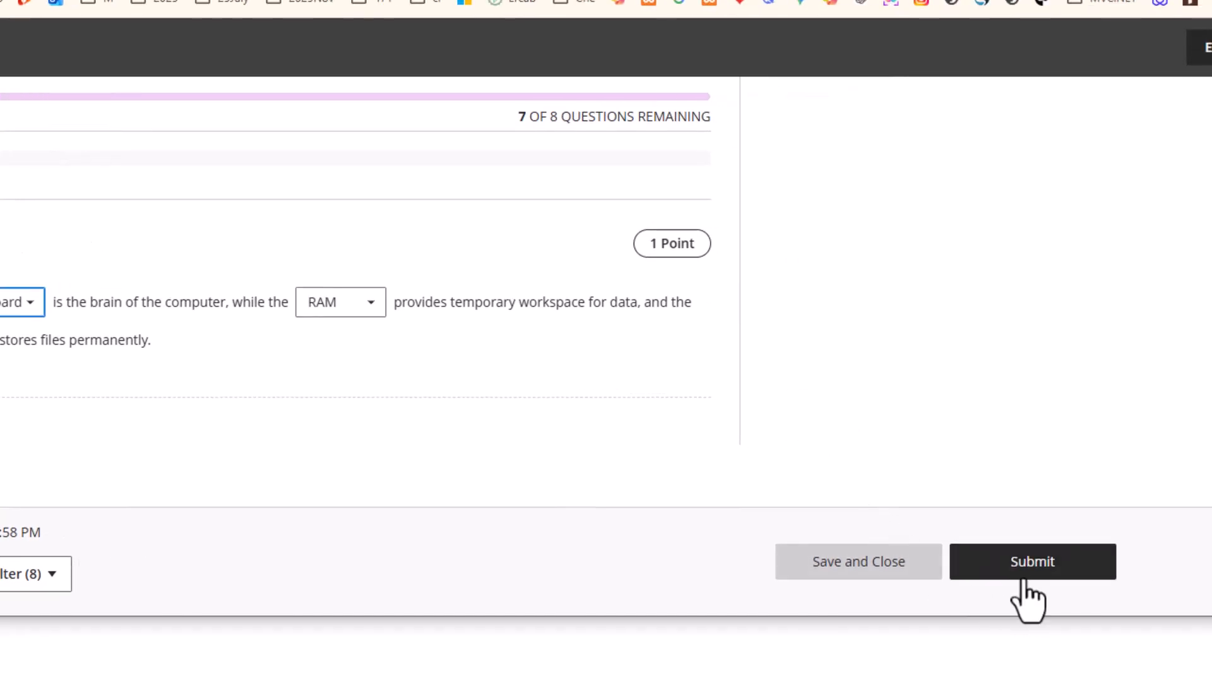
{"action": "left_click", "coordinate": [1159, 554]}
{"action": "left_click", "coordinate": [634, 496]}
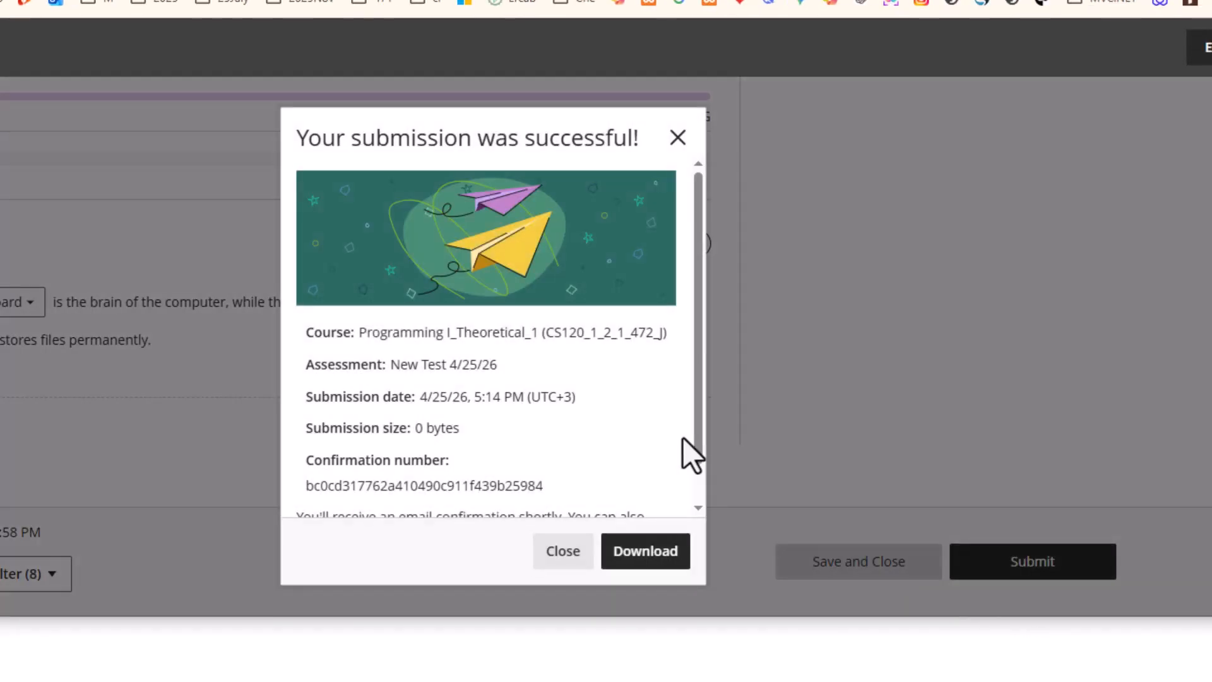
Dismiss the success message and exit Student Preview, saving the preview user
{"action": "left_click", "coordinate": [559, 555]}
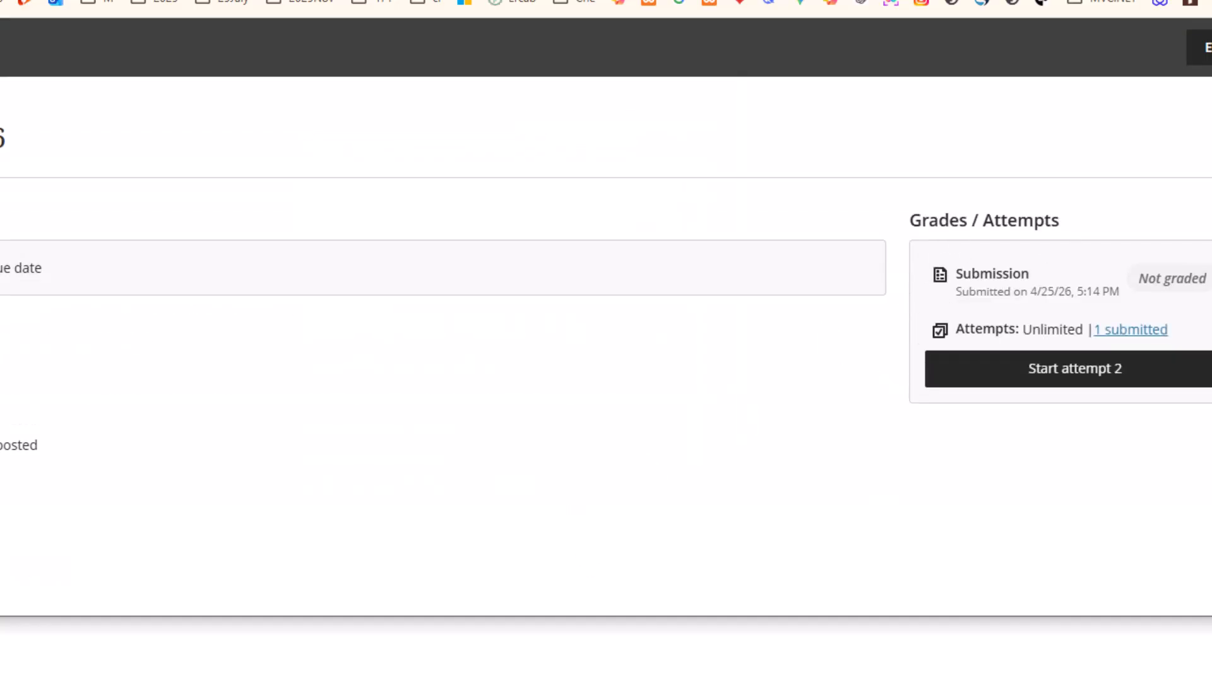
{"action": "left_click", "coordinate": [1135, 60]}
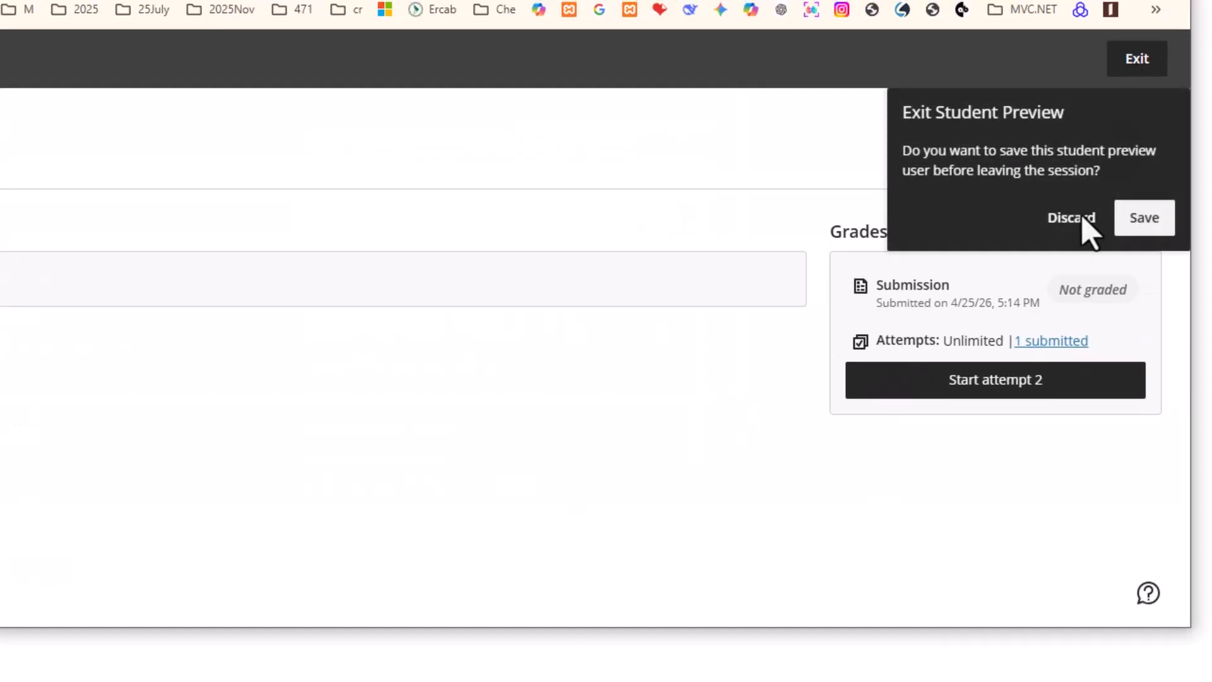
{"action": "left_click", "coordinate": [1140, 231]}
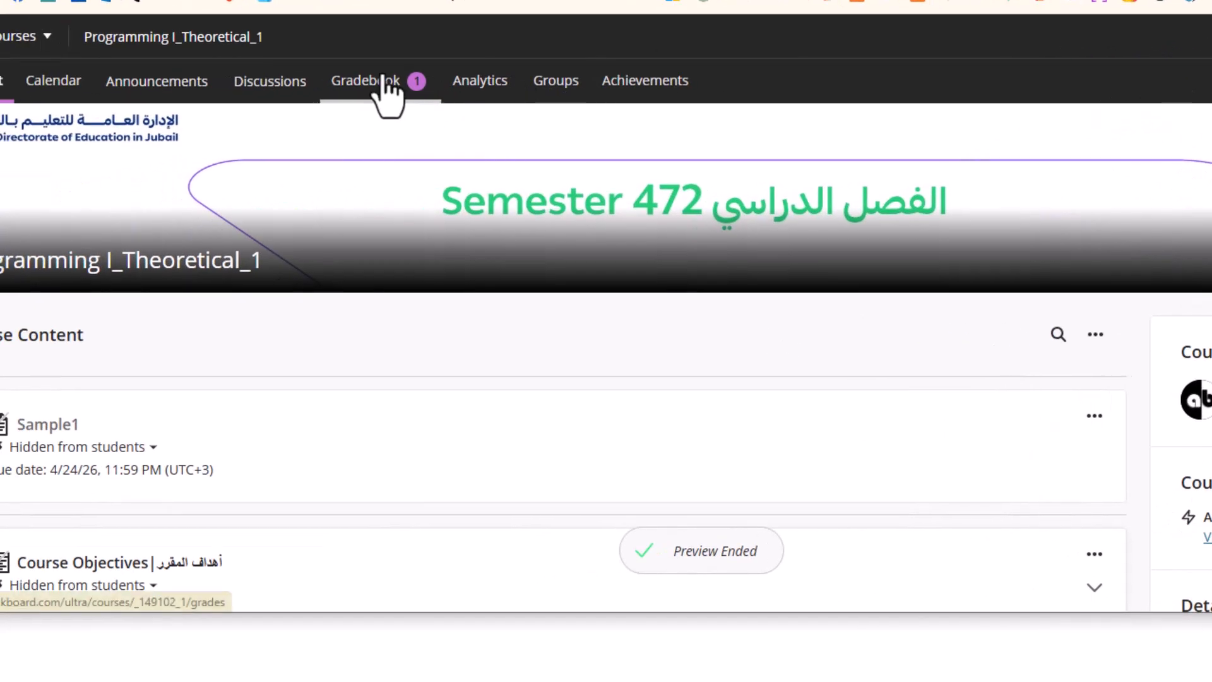
Open the New Test 4/25/26 attempt from the gradebook and scroll to Question 8's 0.66/1 score
{"action": "left_click", "coordinate": [77, 95]}
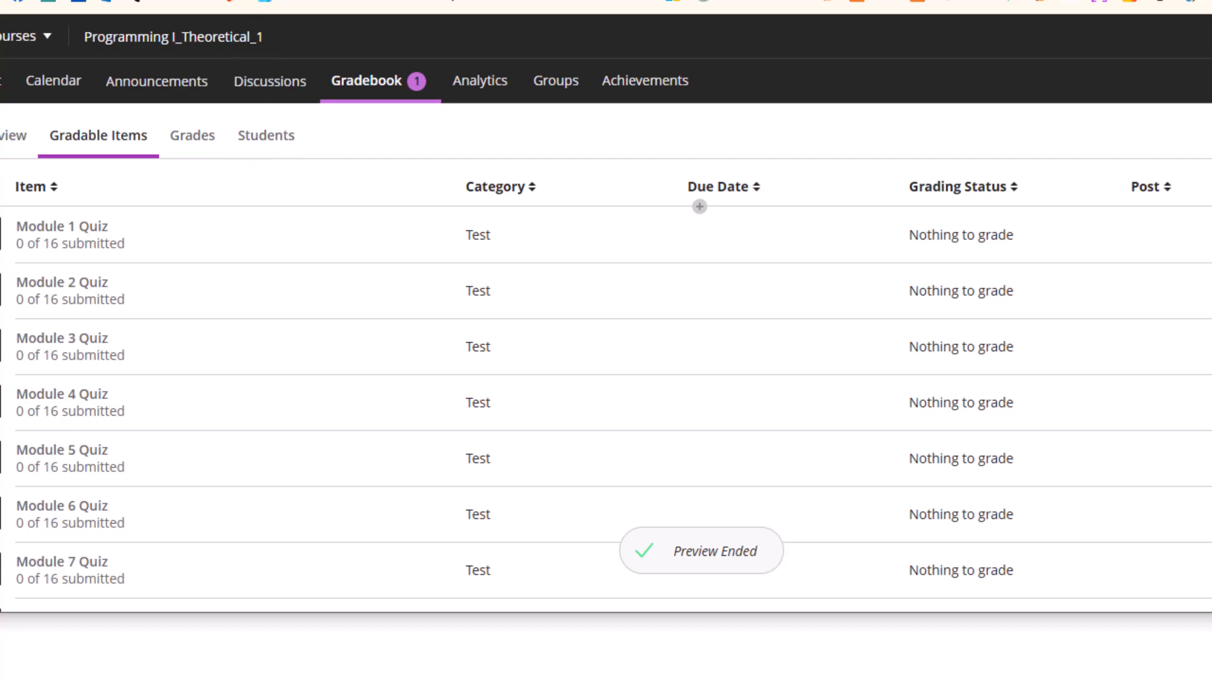
{"action": "scroll", "coordinate": [229, 445], "scroll_direction": "down", "scroll_amount": 7}
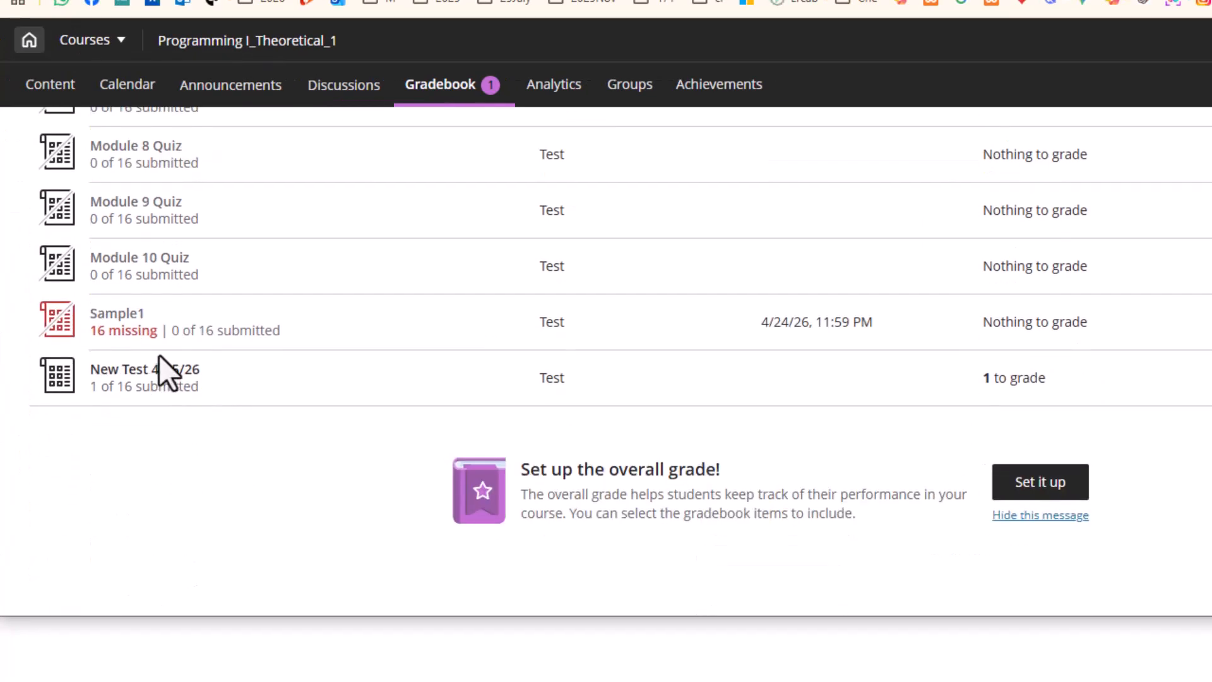
{"action": "left_click", "coordinate": [159, 373]}
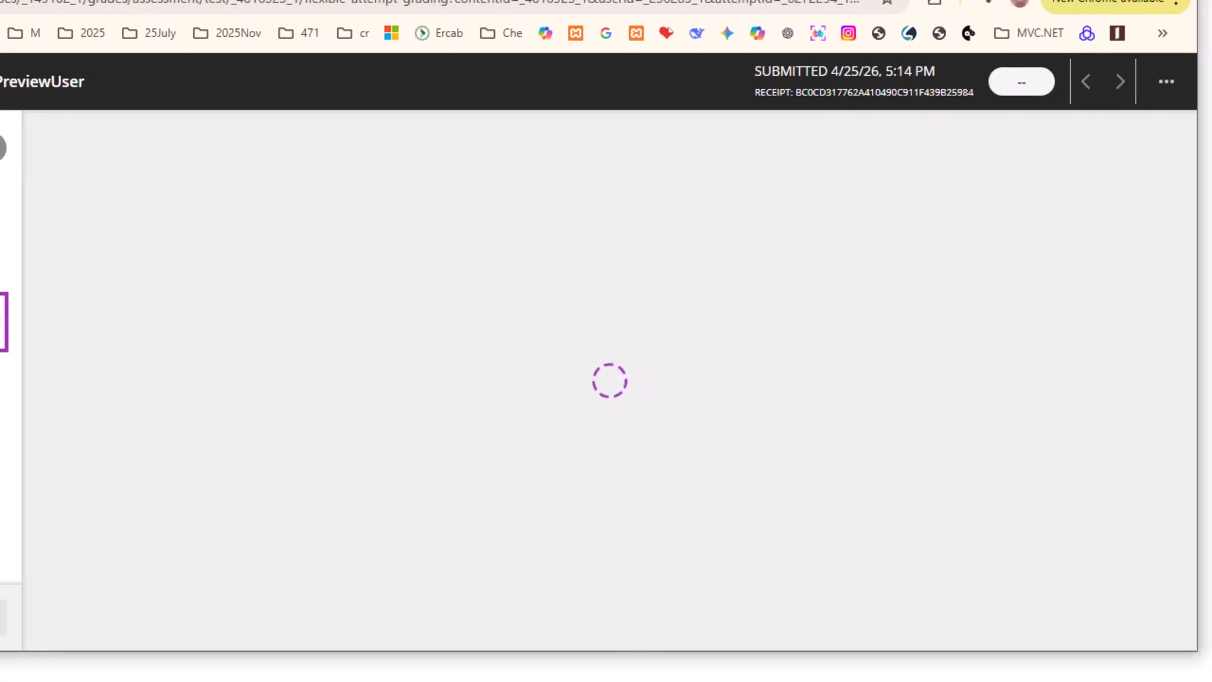
{"action": "scroll", "coordinate": [563, 392], "scroll_direction": "down", "scroll_amount": 15}
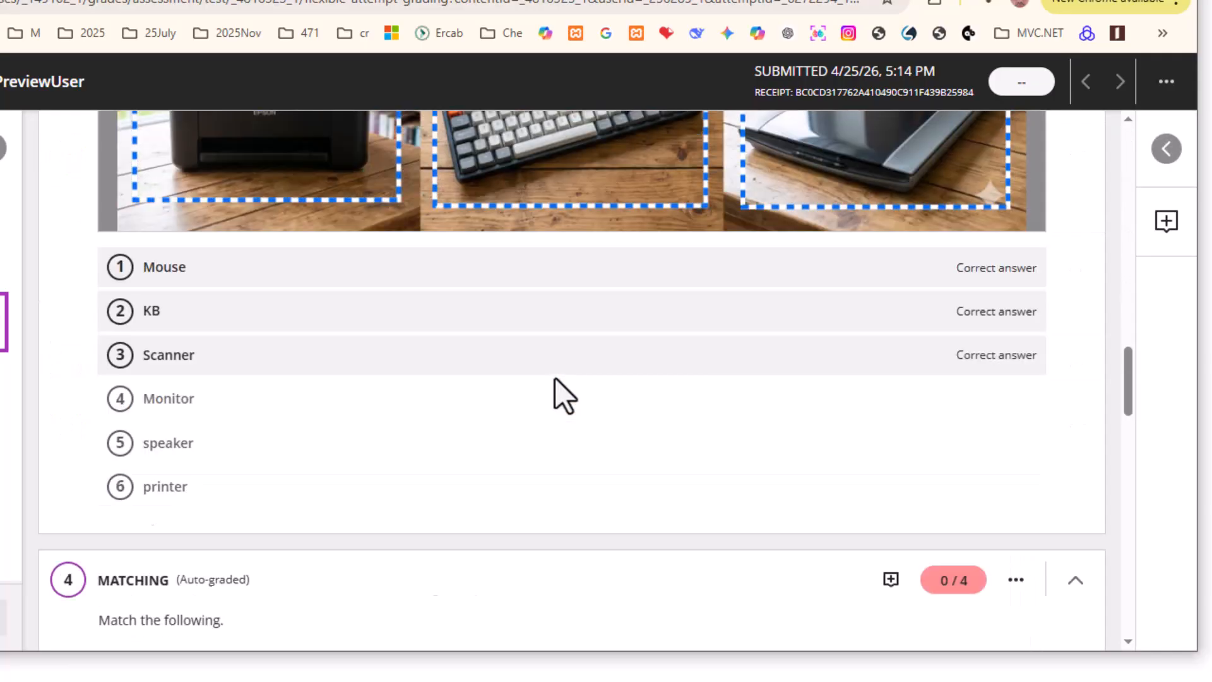
{"action": "scroll", "coordinate": [565, 397], "scroll_direction": "down", "scroll_amount": 8}
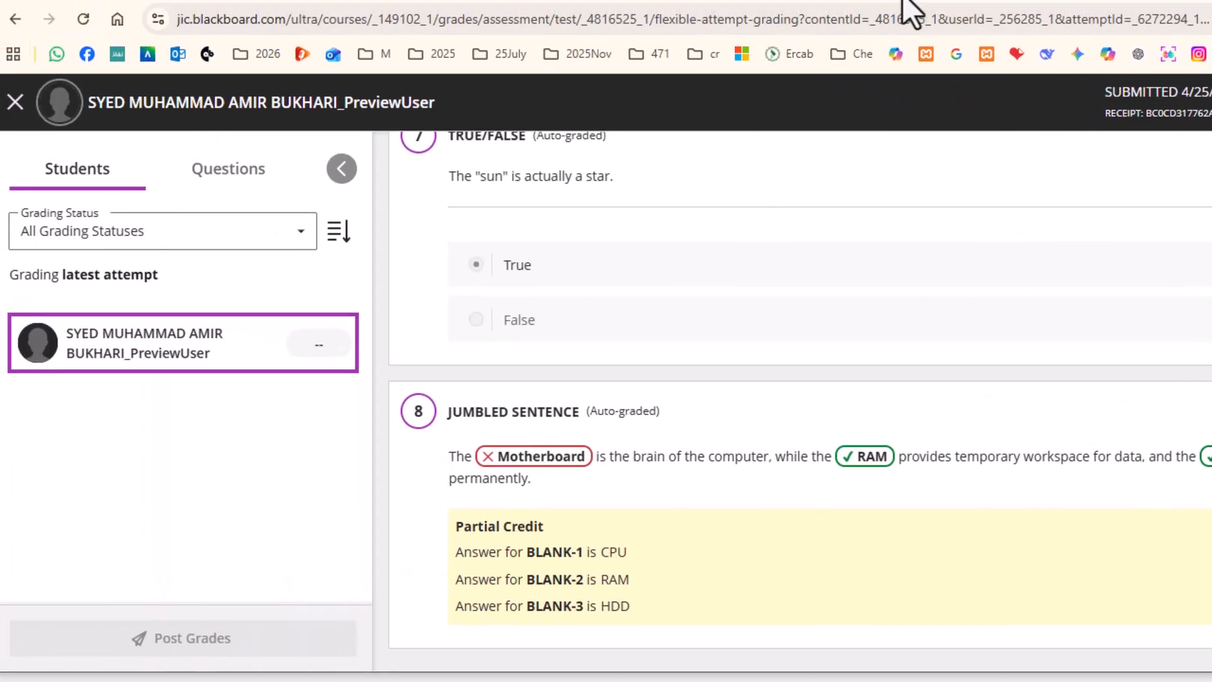
Close the grading view and return to the course Content page
{"action": "left_click", "coordinate": [17, 77]}
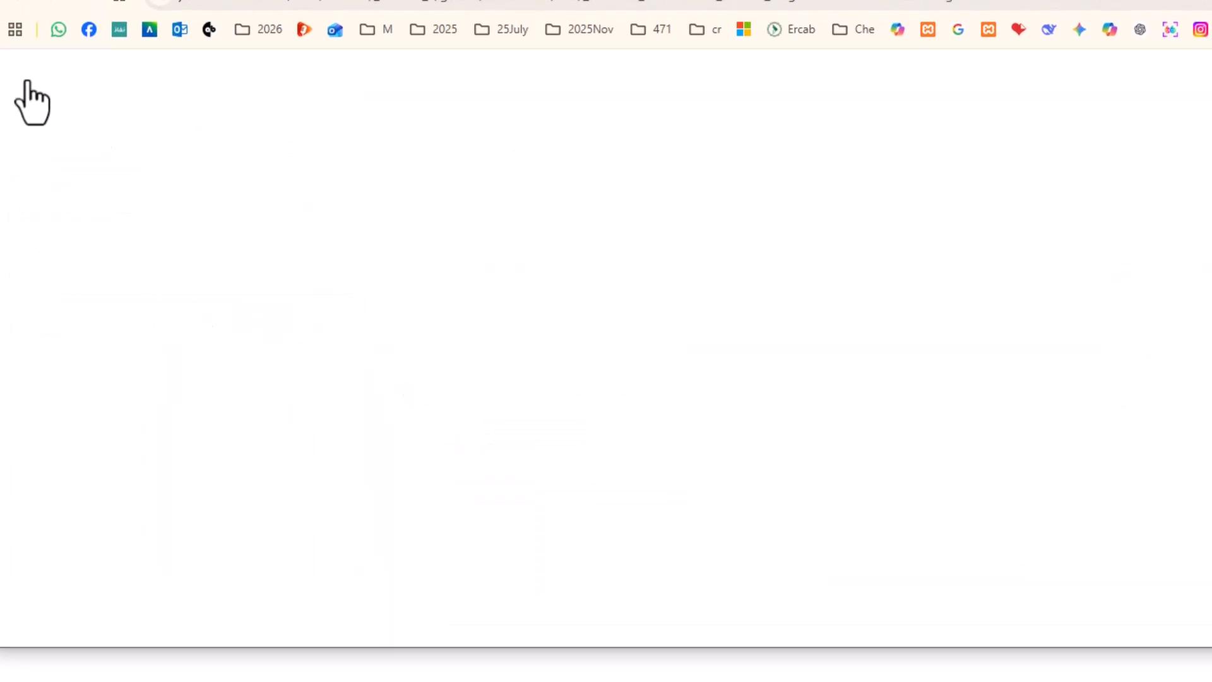
{"action": "left_click", "coordinate": [28, 101]}
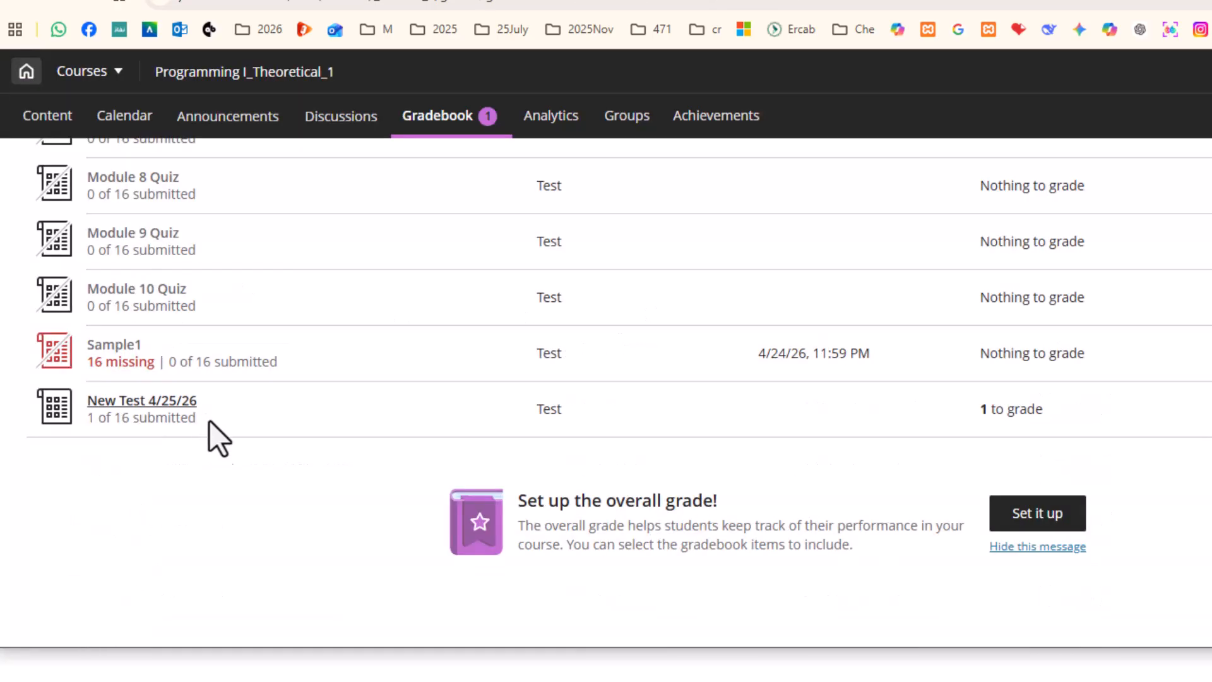
{"action": "left_click", "coordinate": [41, 117]}
{"action": "scroll", "coordinate": [180, 329], "scroll_direction": "down", "scroll_amount": 5}
Open New Test 4/25/26 from Assessments to show Question 8's blanks and distractors
{"action": "left_click", "coordinate": [145, 401]}
{"action": "left_click", "coordinate": [140, 404]}
{"action": "left_click", "coordinate": [140, 404]}
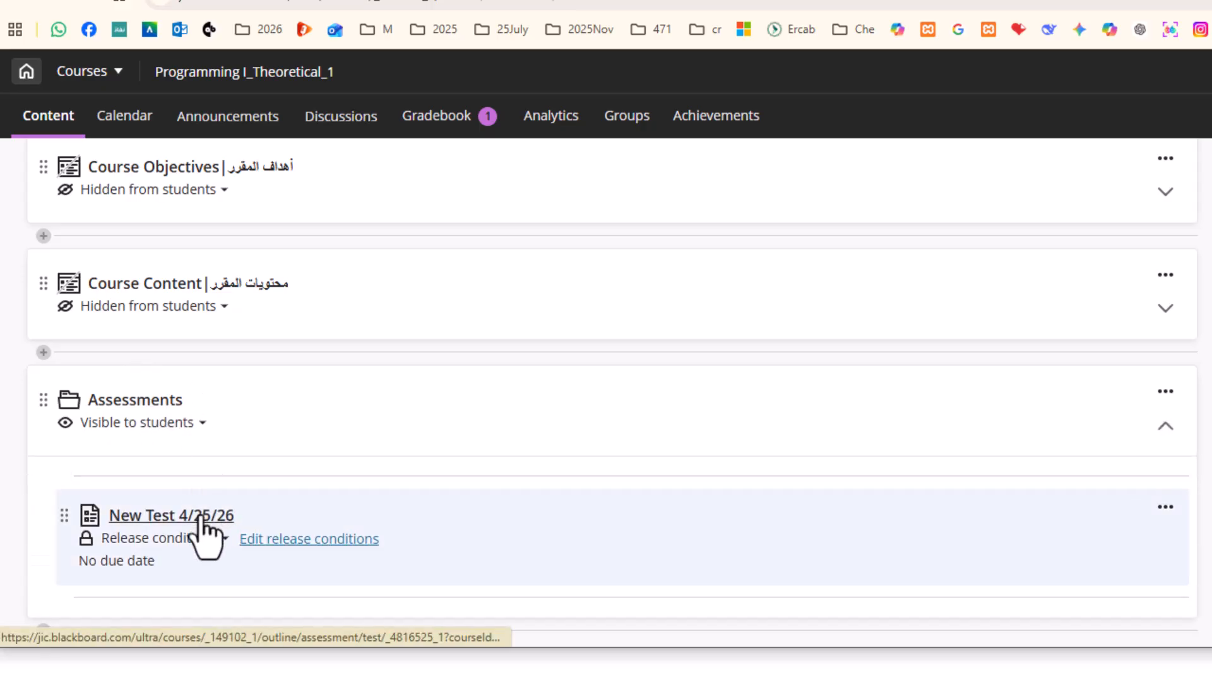
{"action": "left_click", "coordinate": [199, 518]}
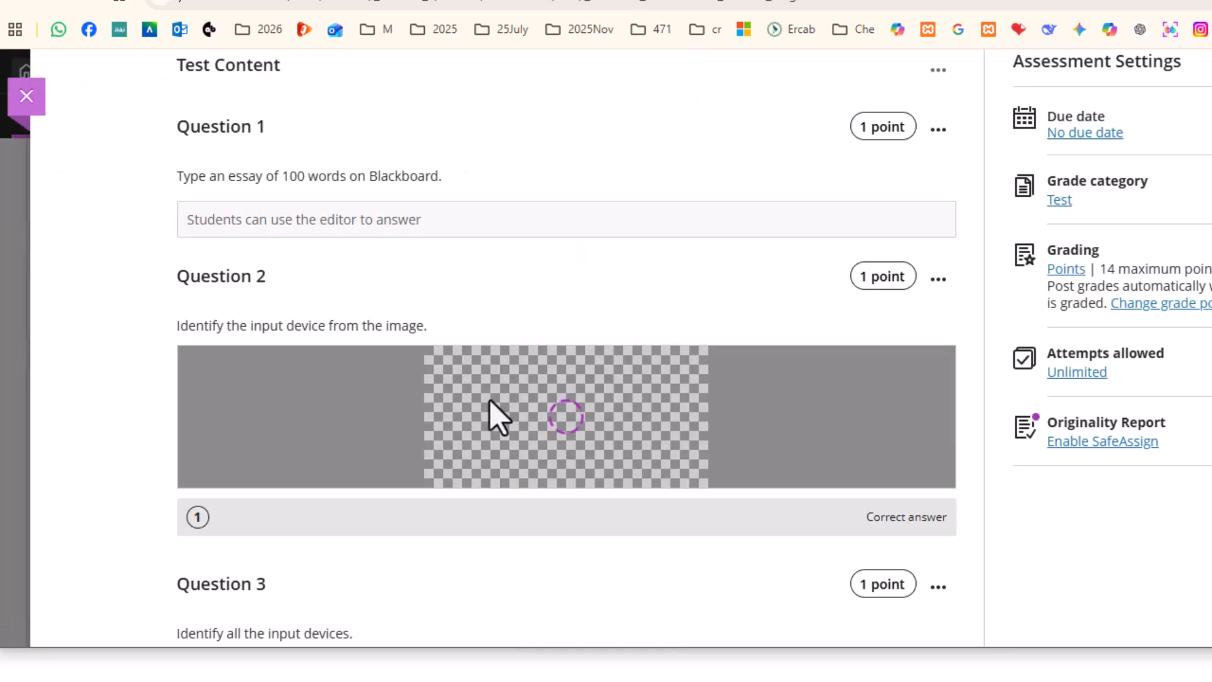
{"action": "scroll", "coordinate": [487, 401], "scroll_direction": "down", "scroll_amount": 15}
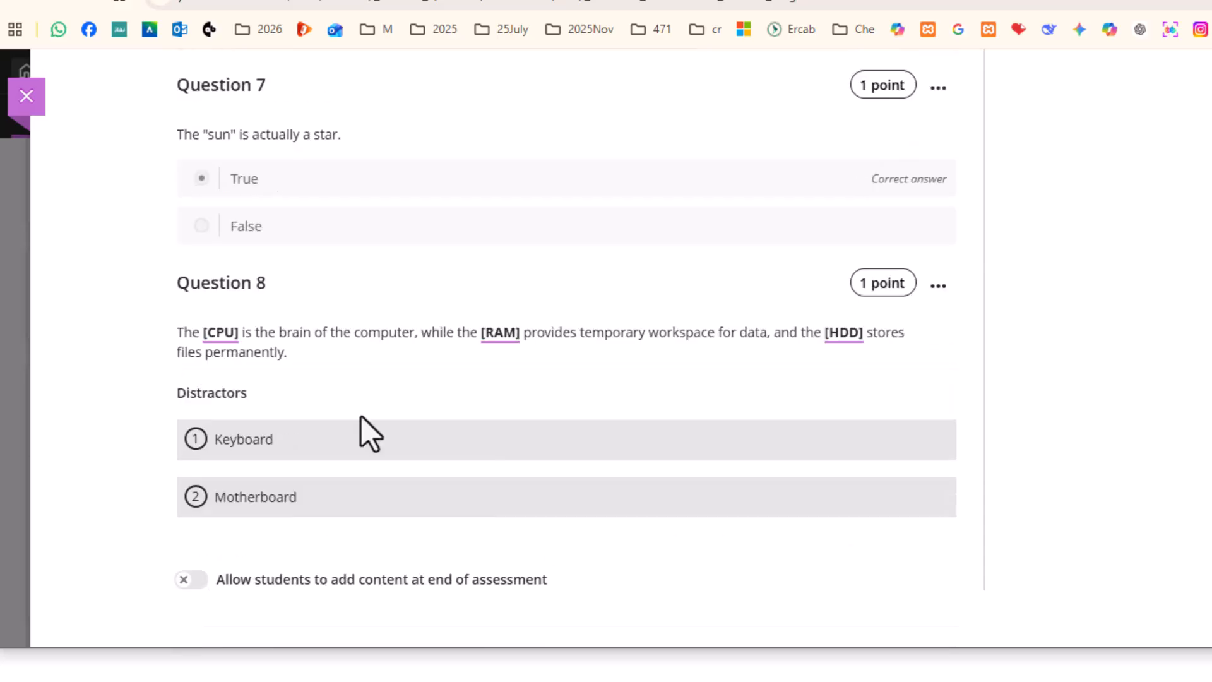